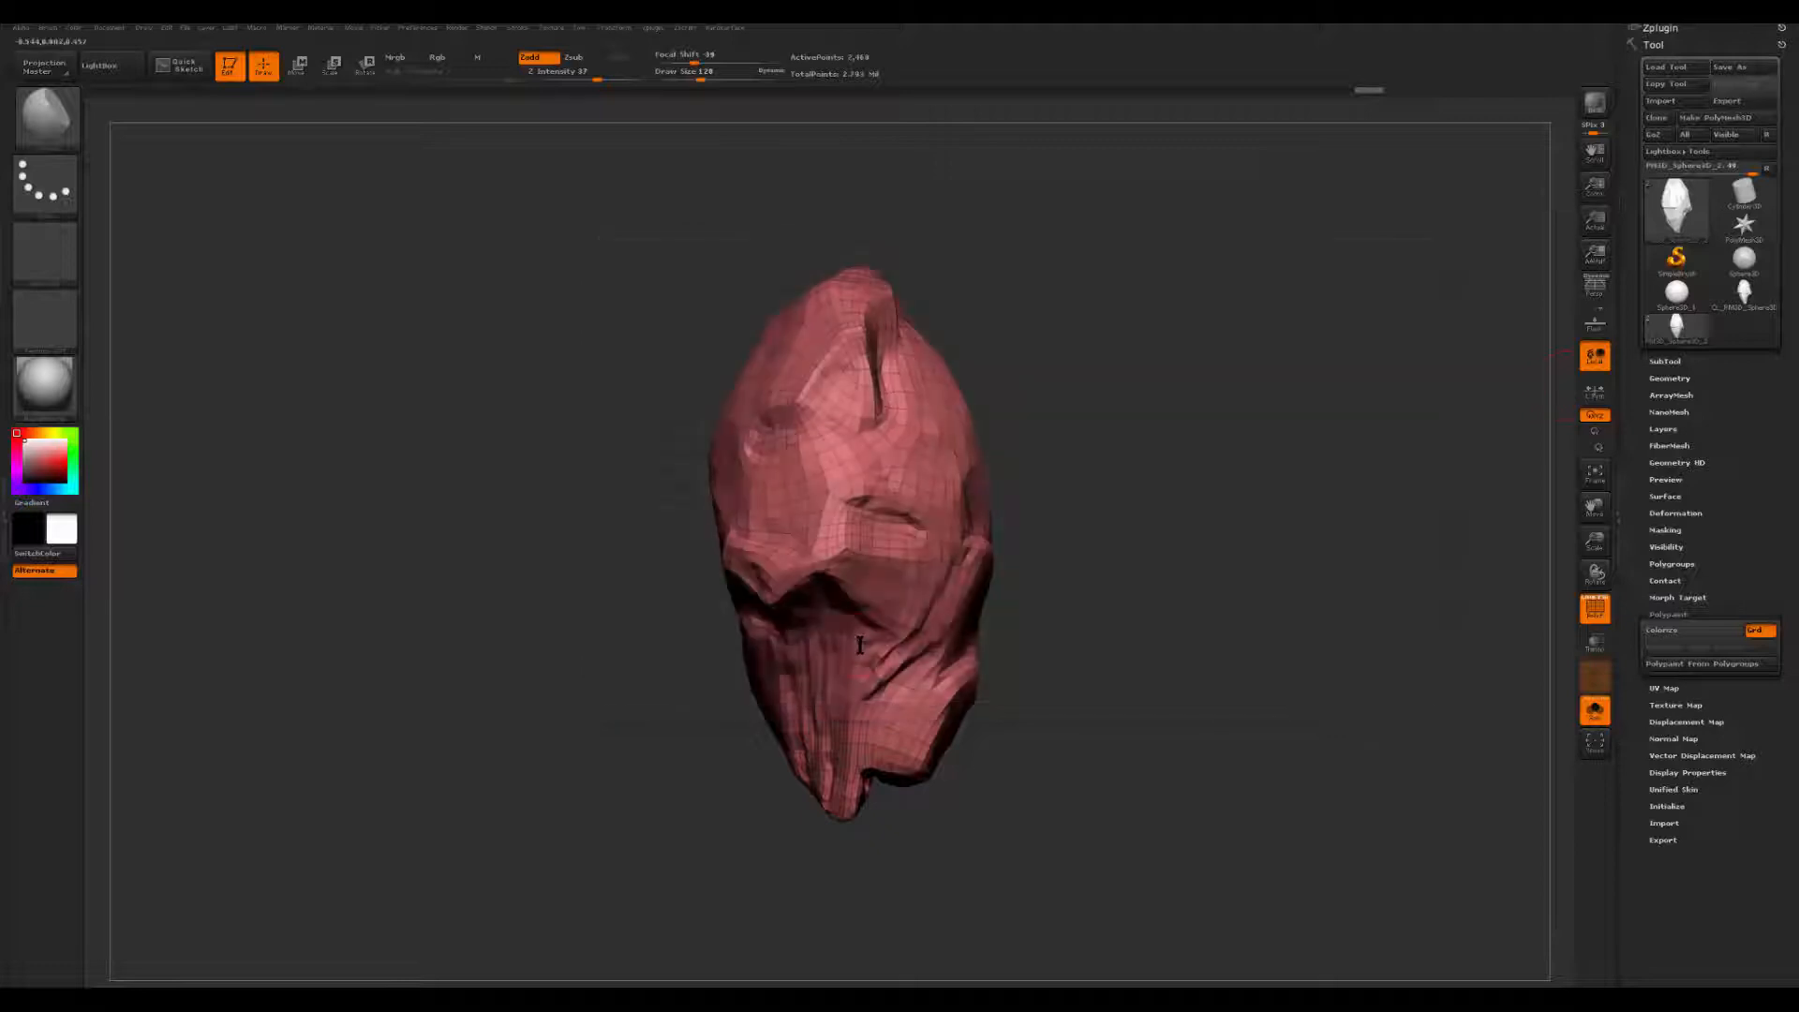
- Restore the rock's highest-resolution sculpted detail and turn off the wireframe display
left_click_drag(1139, 473, 1223, 461)
key("shift+f")
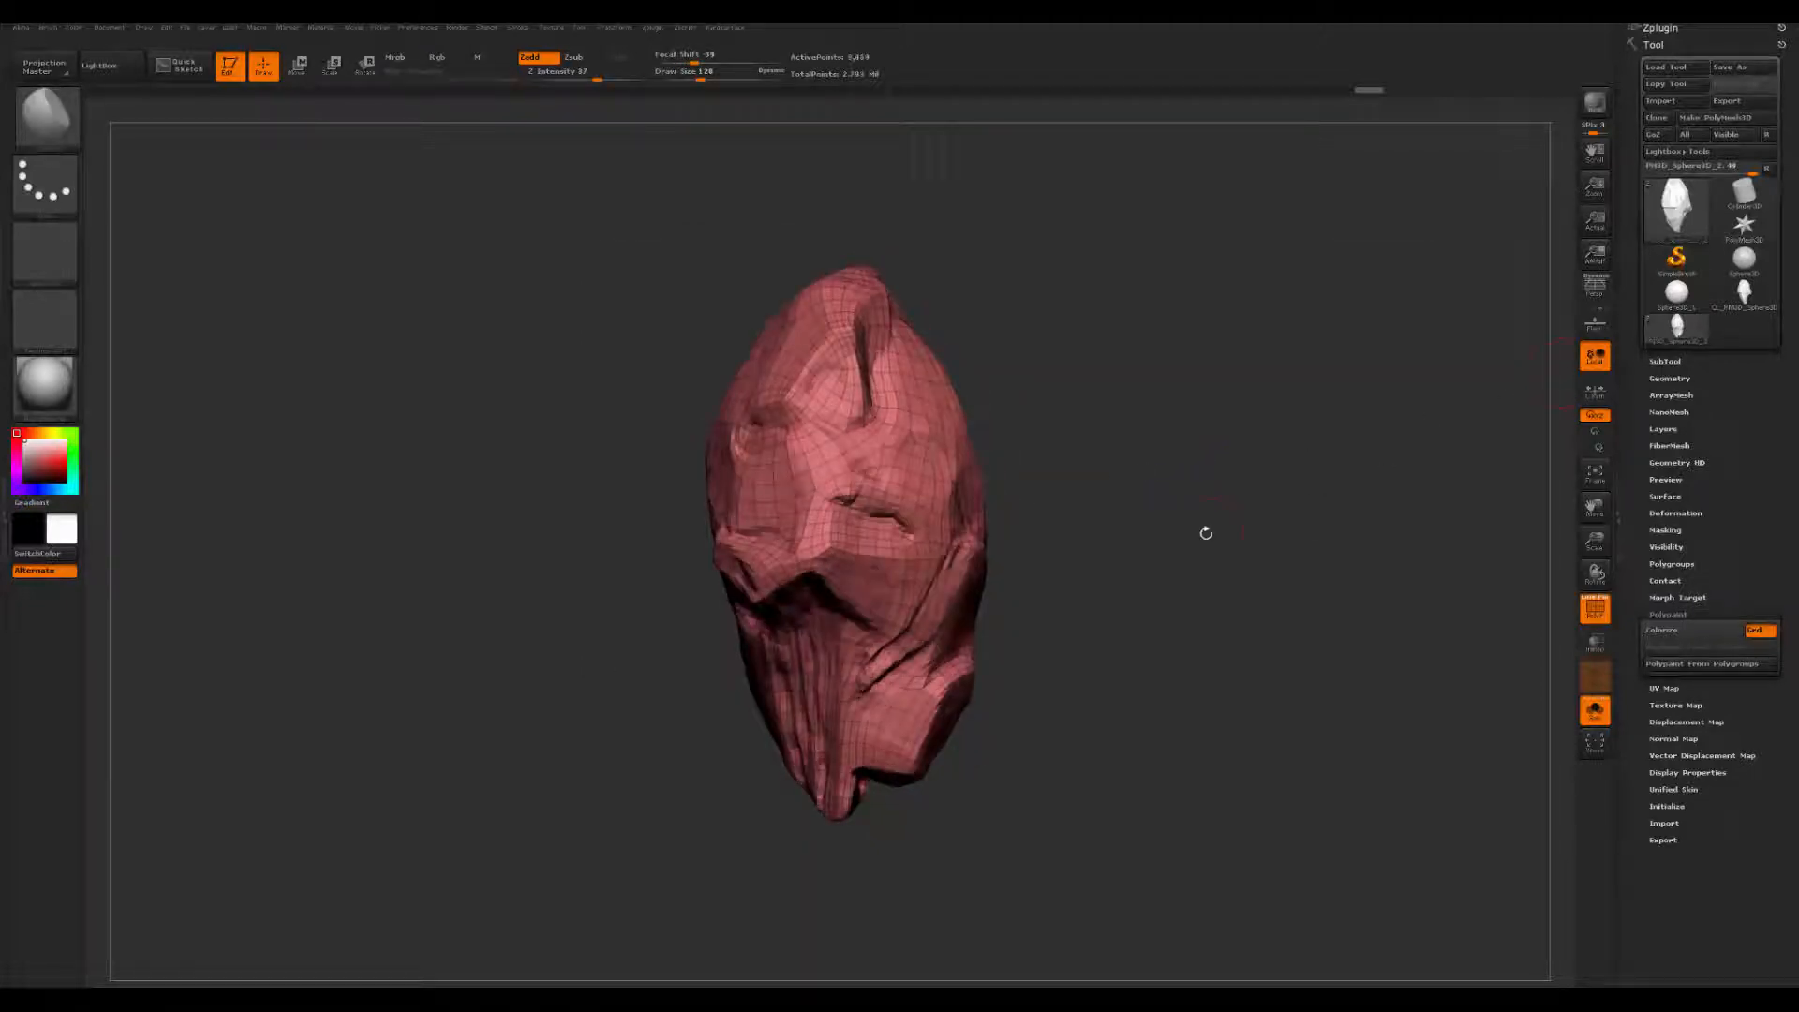
key("ctrl+shift+z")
key("ctrl+shift+z")
key("ctrl+shift+z")
key("ctrl+shift+z")
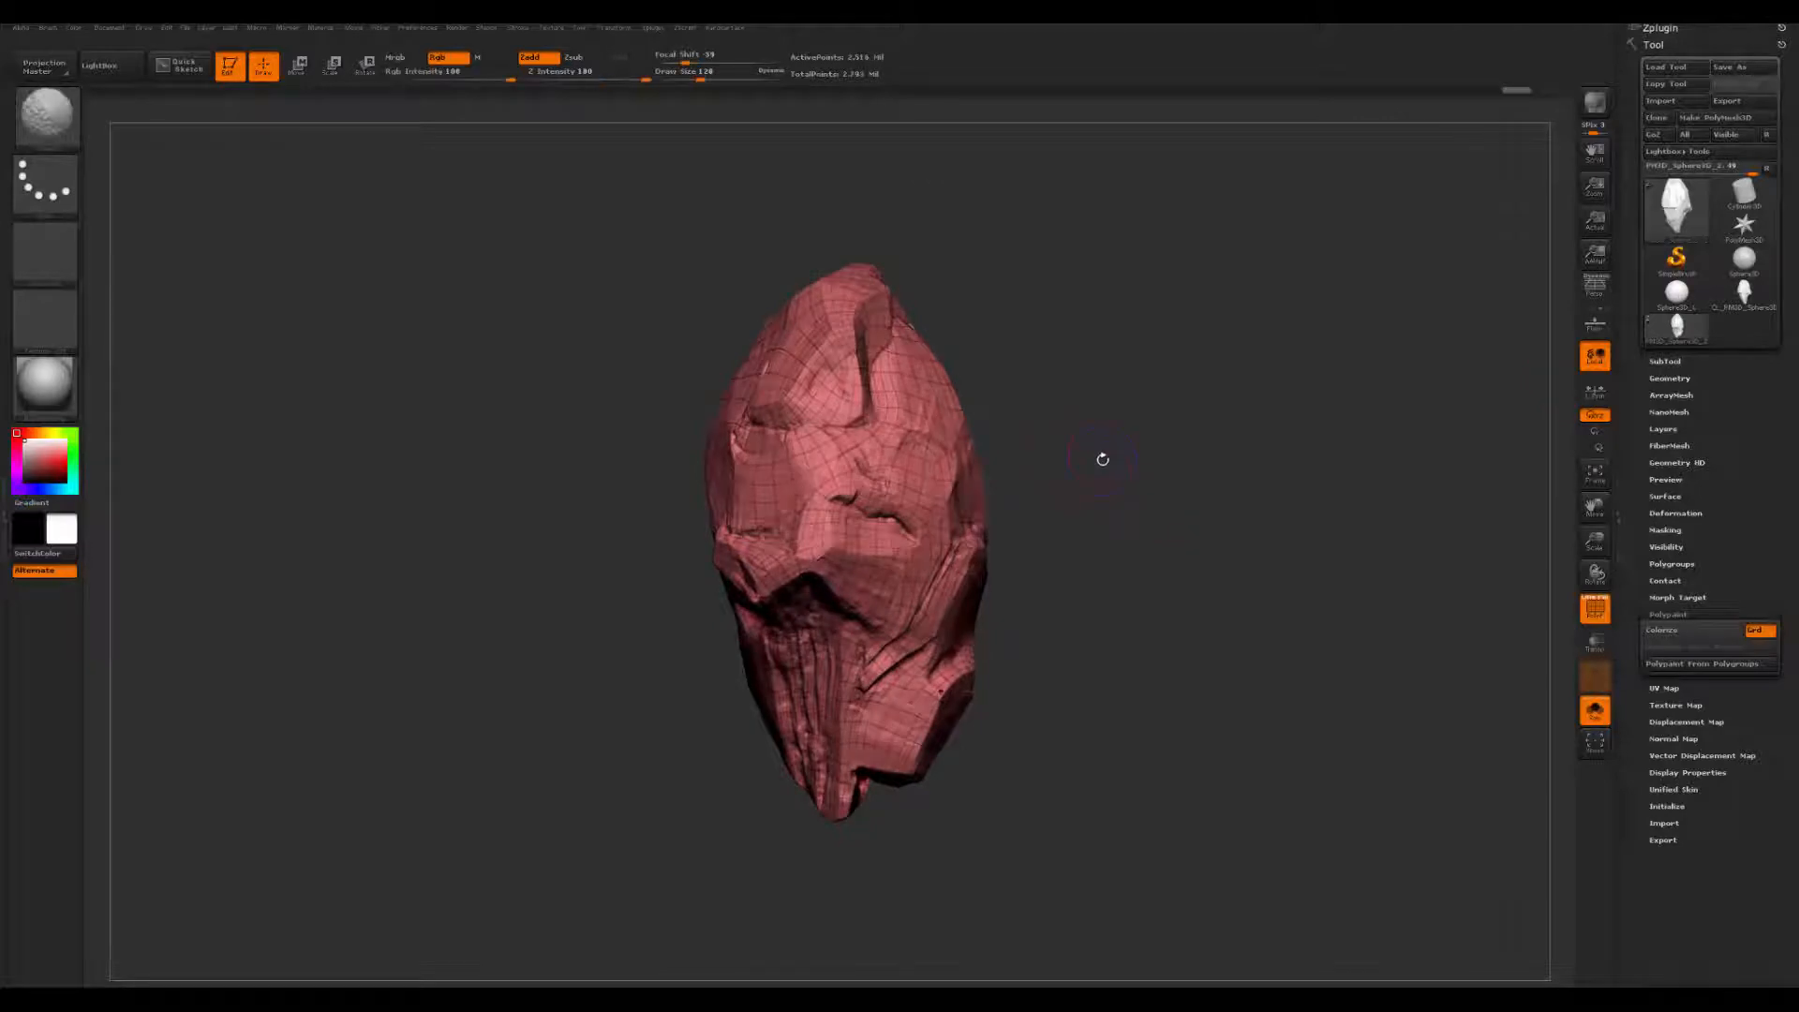
key("shift+f")
key("shift+f")
key("shift+f")
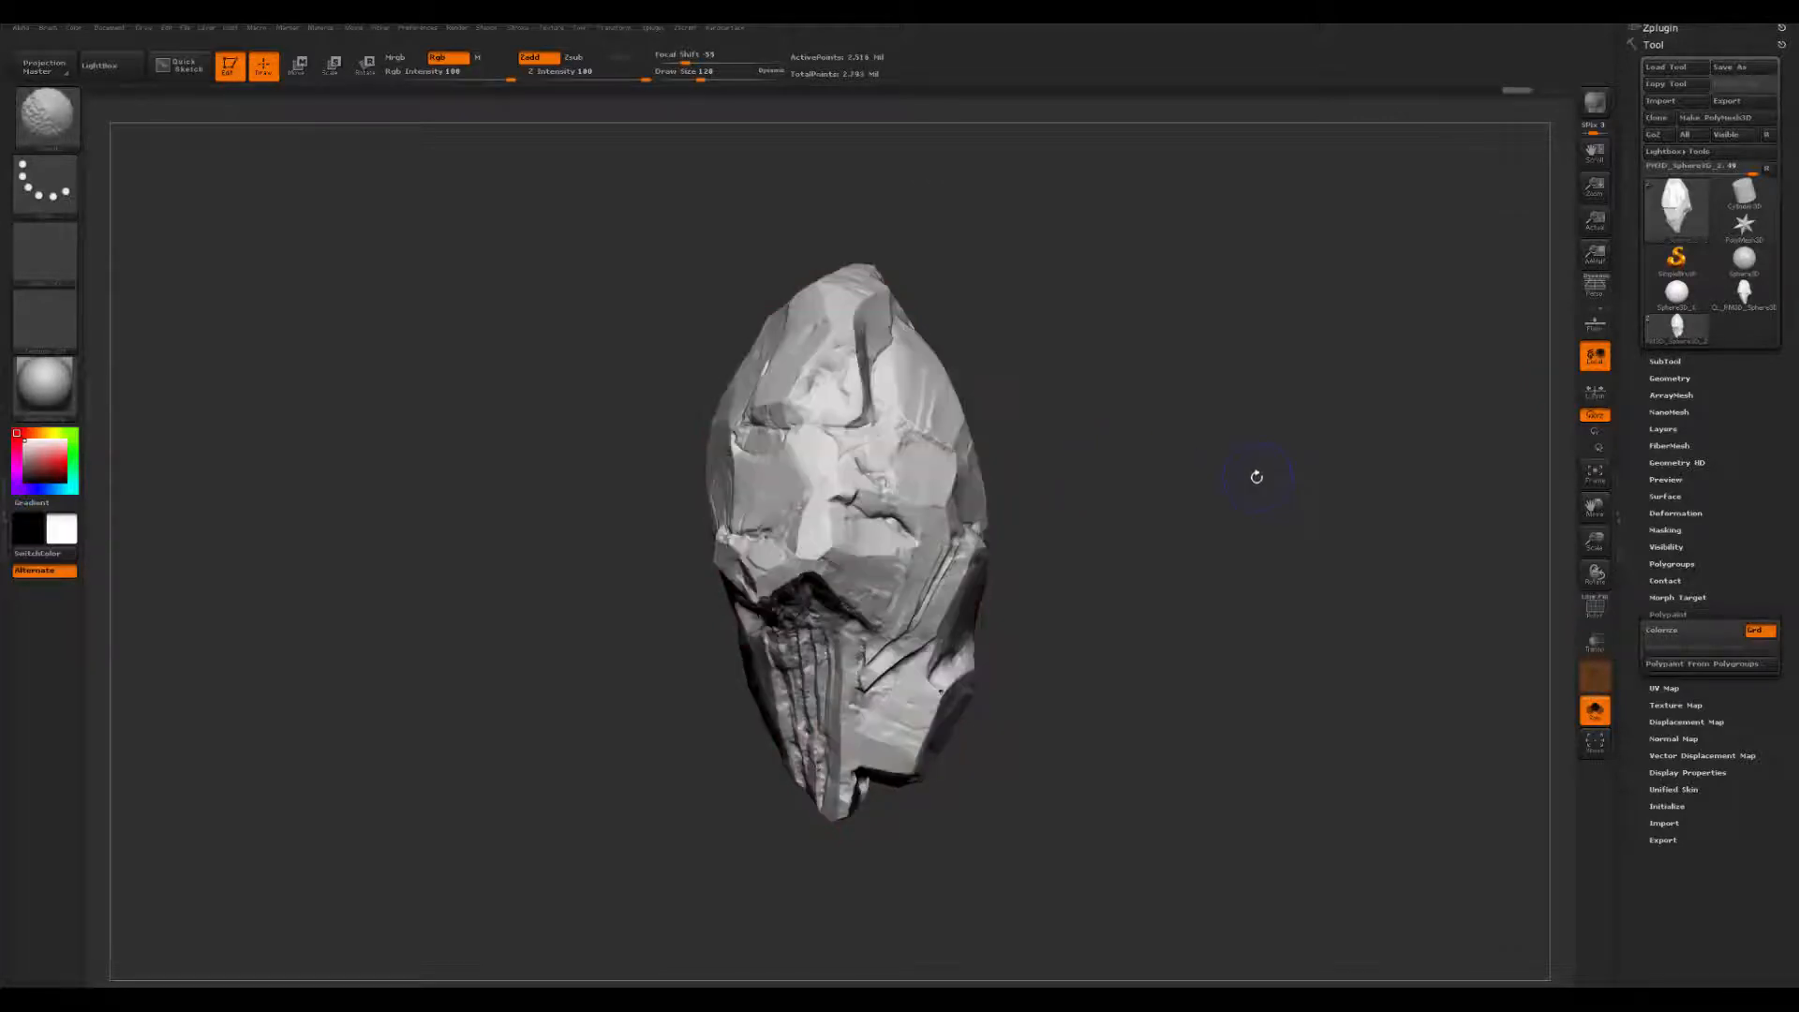
key("shift")
scroll(1656, 740, "down", 3)
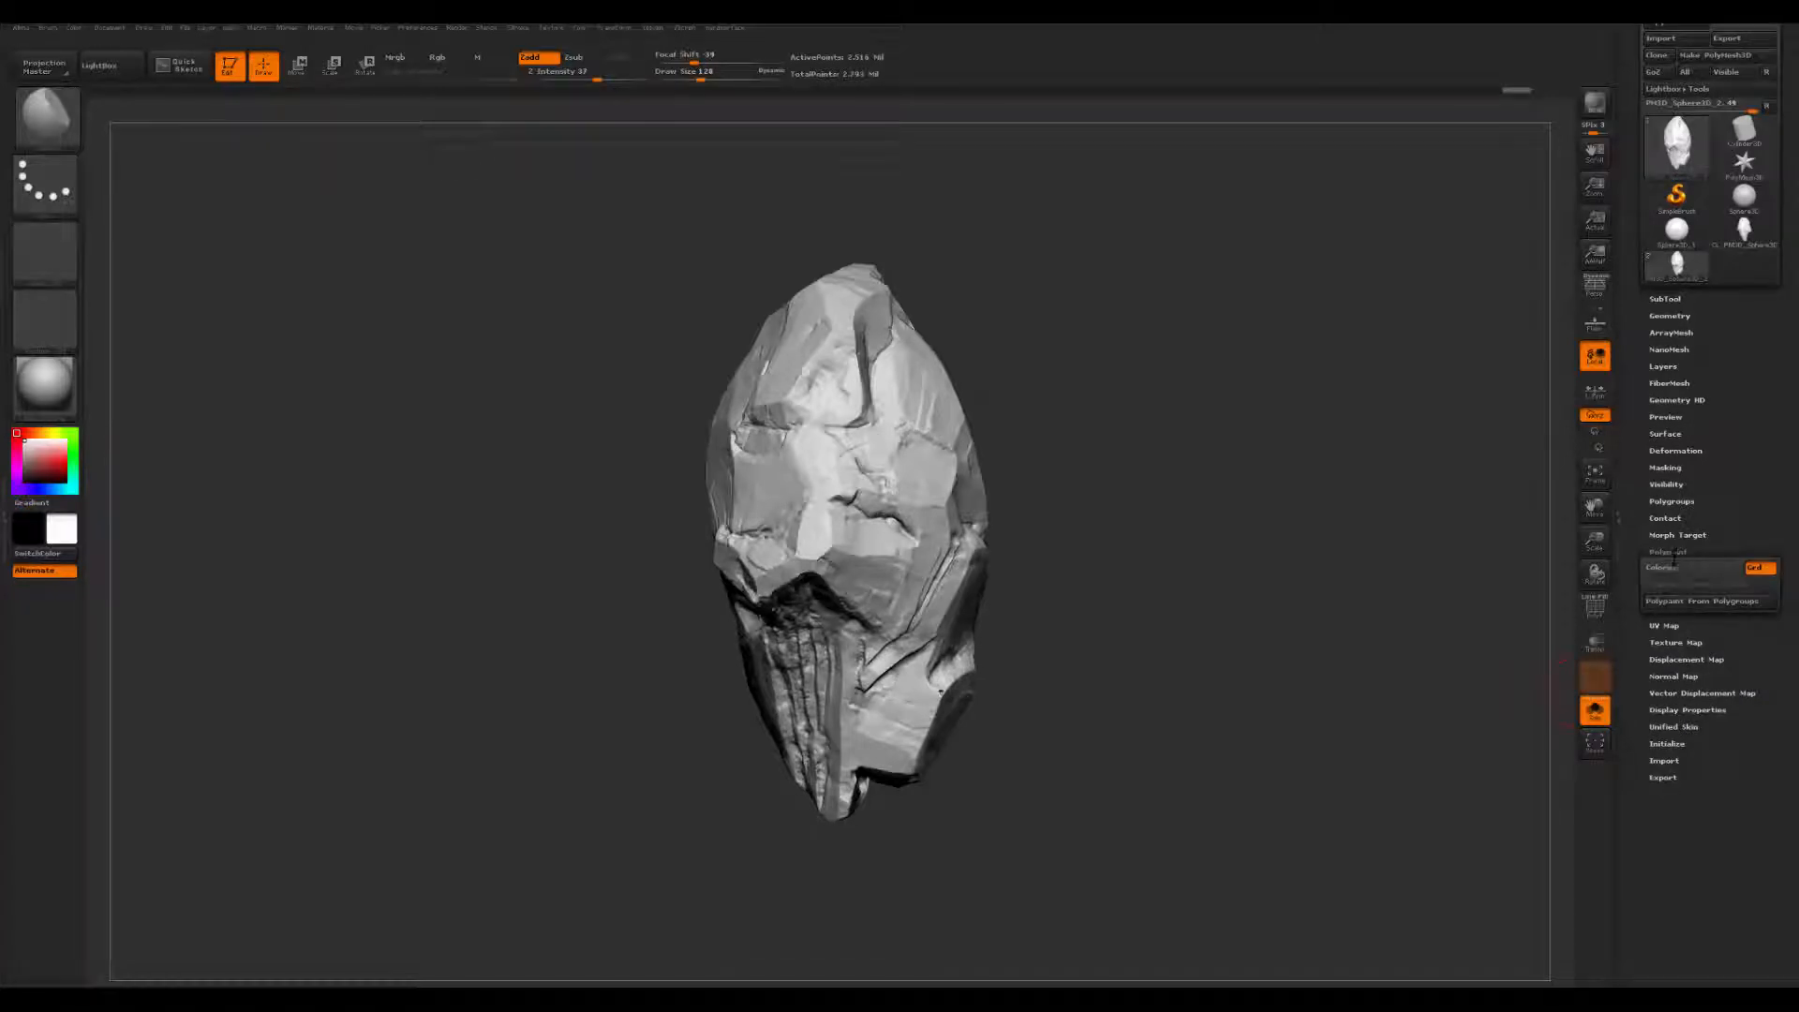
- Lower the rock by one subdivision level from its highest
left_click(1667, 625)
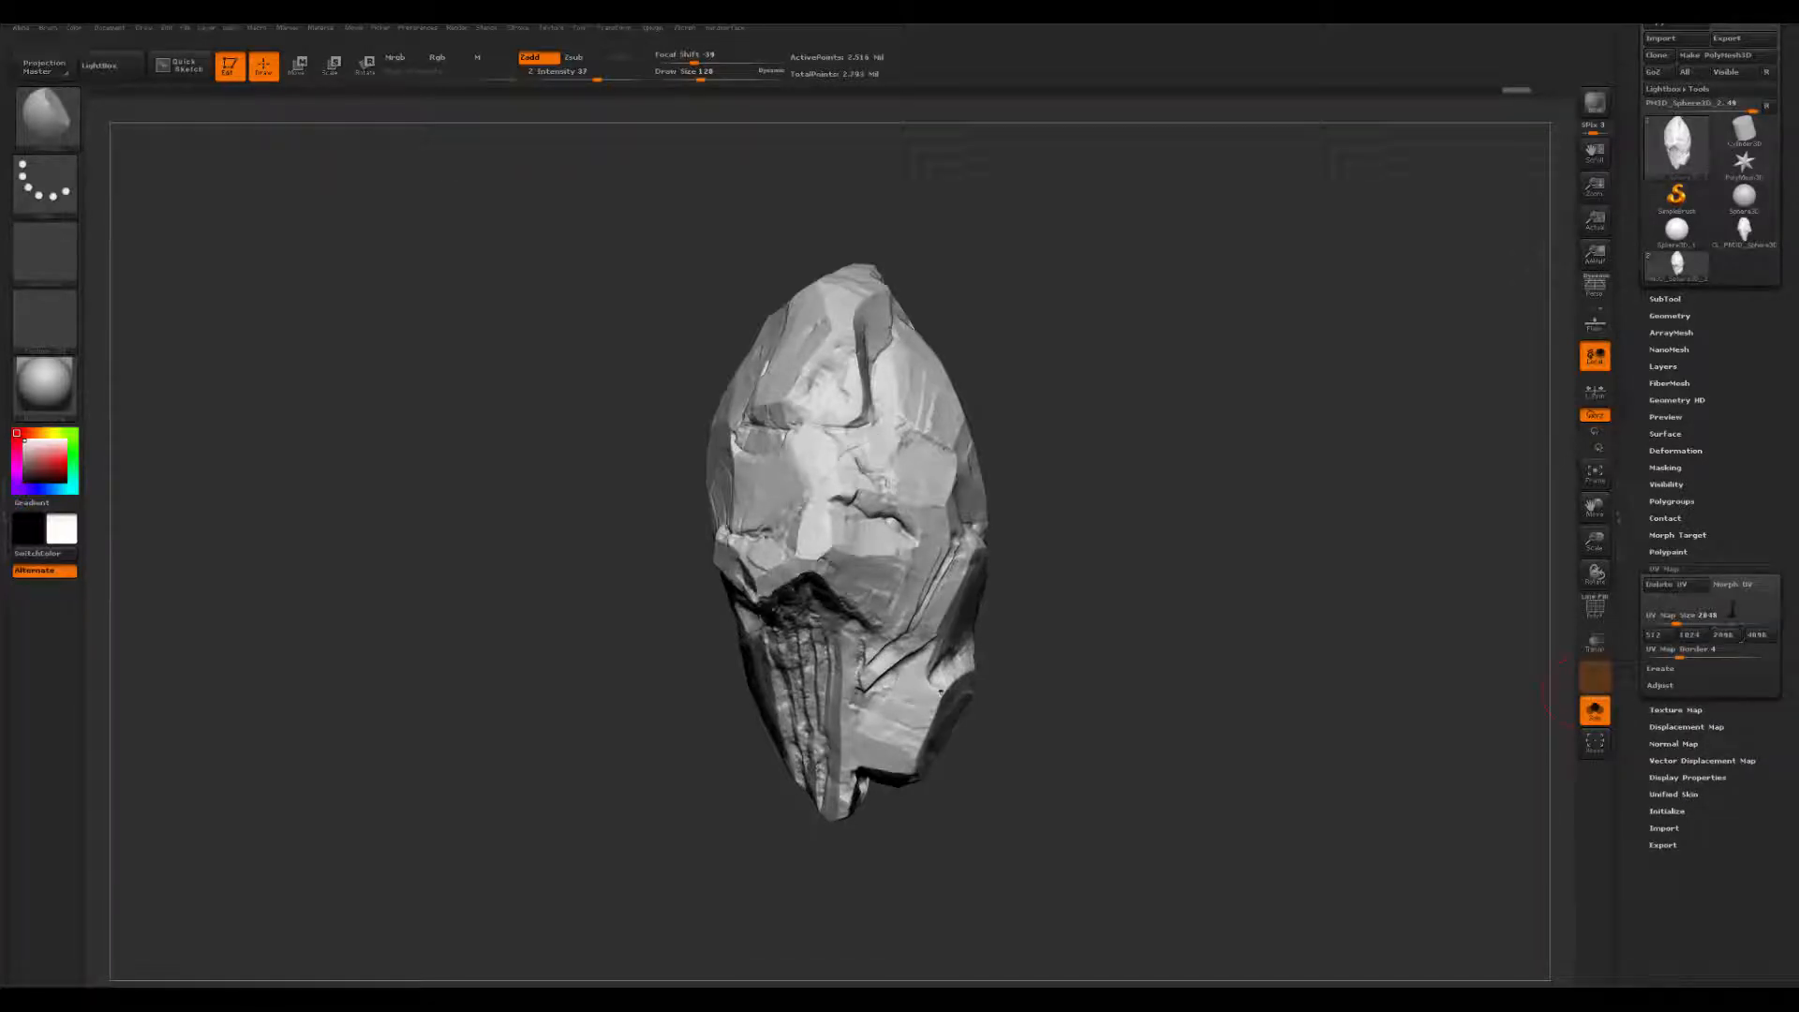
mouse_move(1409, 546)
left_mouse_down()
mouse_move(1312, 538)
mouse_move(1329, 614)
mouse_move(1379, 631)
left_mouse_up()
key("shift+f")
key("shift+f")
key("shift+d")
left_click_drag(1379, 631, 1366, 953, "alt")
key("d")
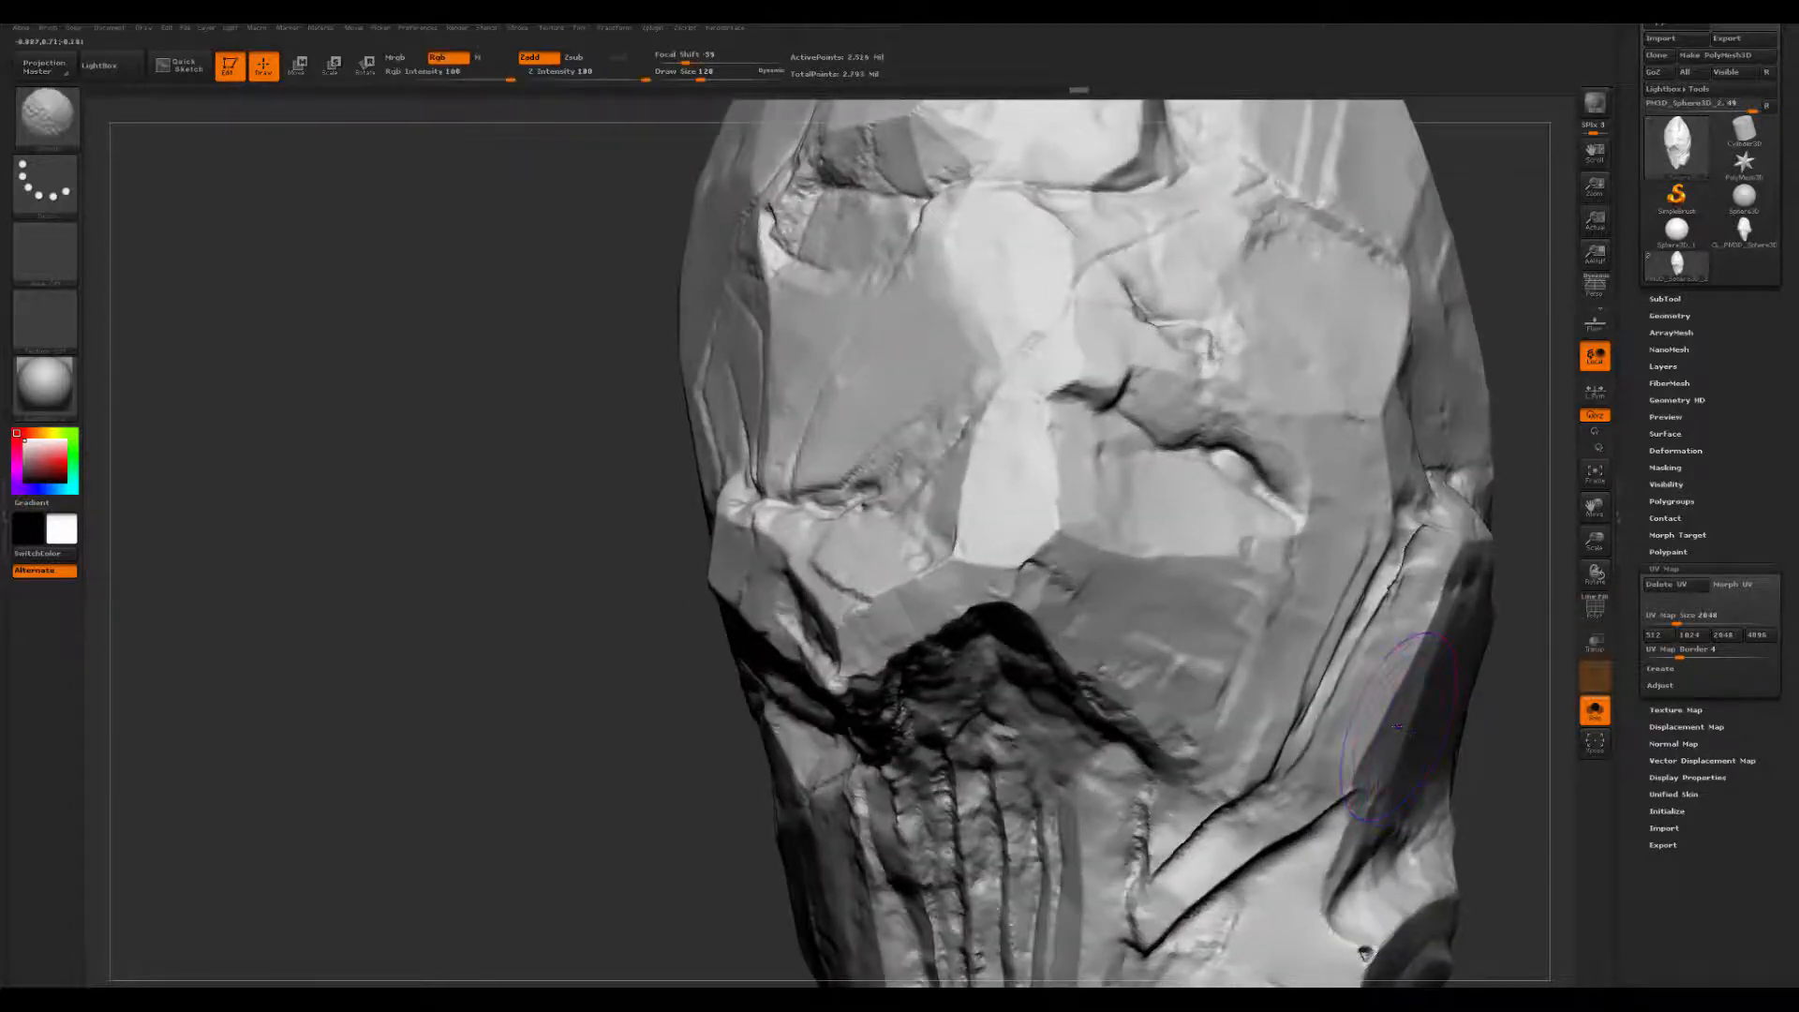
key("shift+f")
key("shift+f")
key("shift")
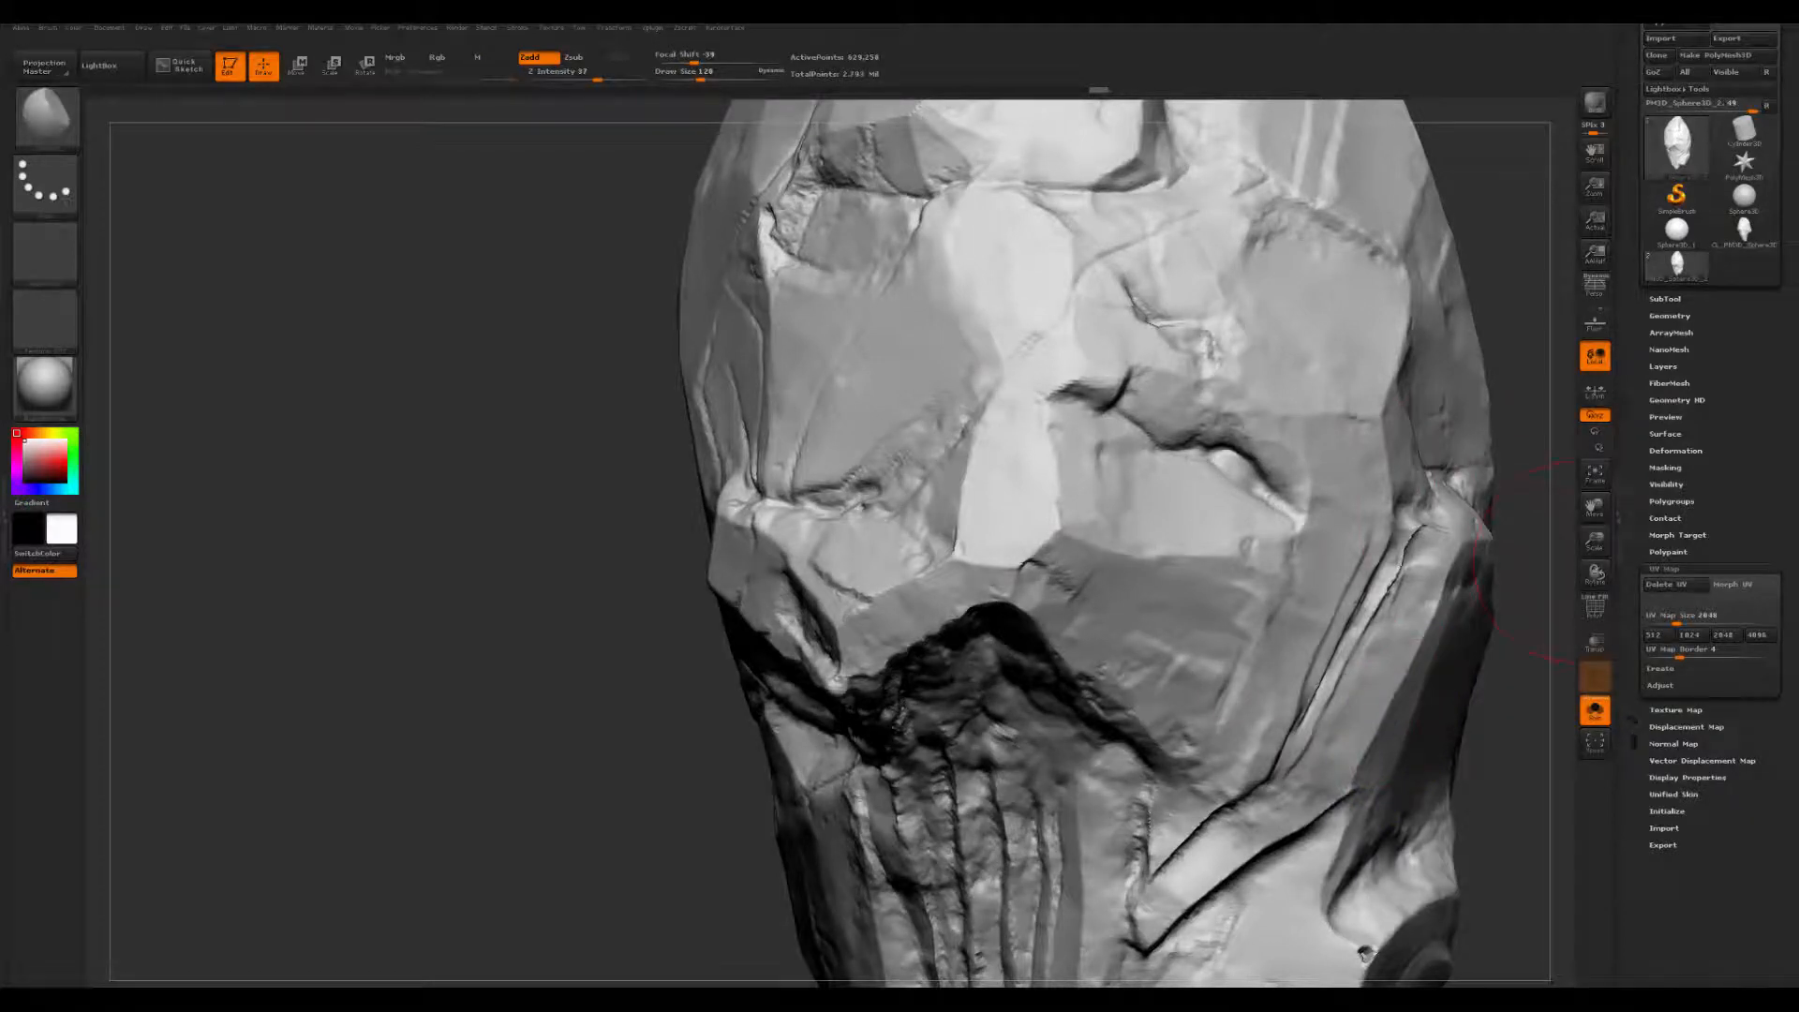
- Export the high-resolution rock in OBJ format as rock_high.OBJ in the Rock folder
scroll(1710, 468, "down", 2)
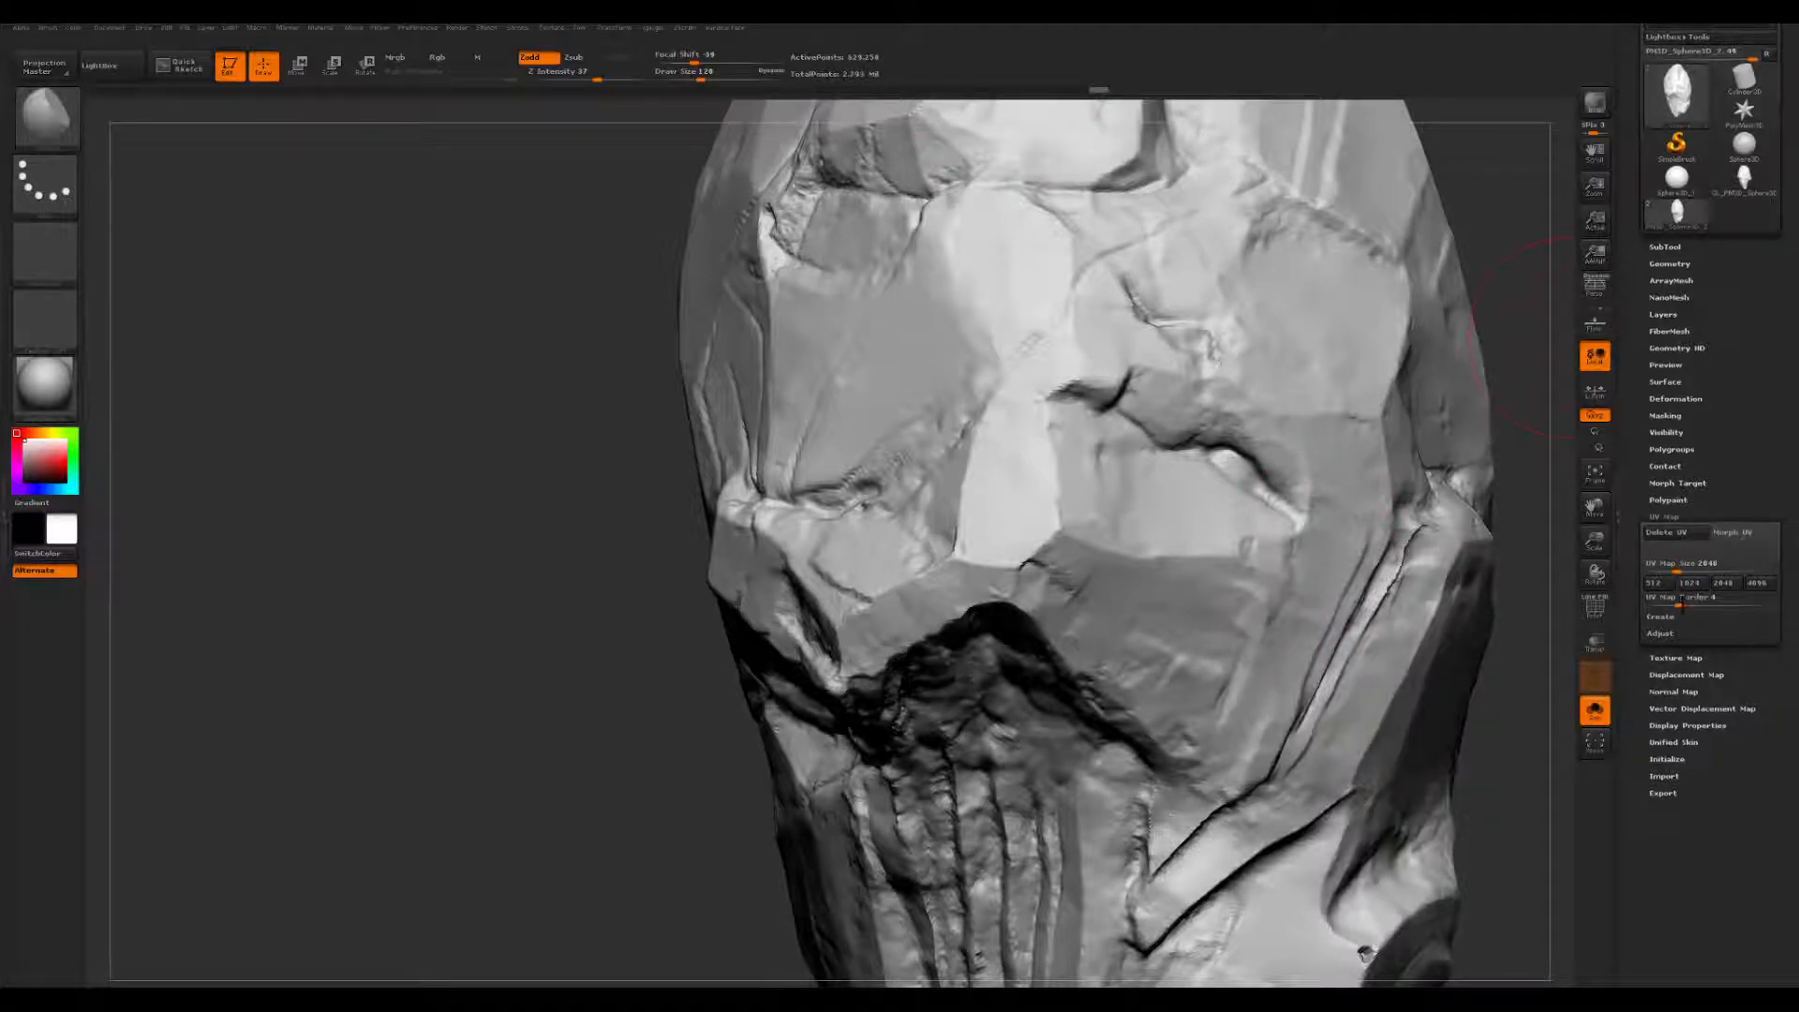
scroll(1687, 562, "up", 3)
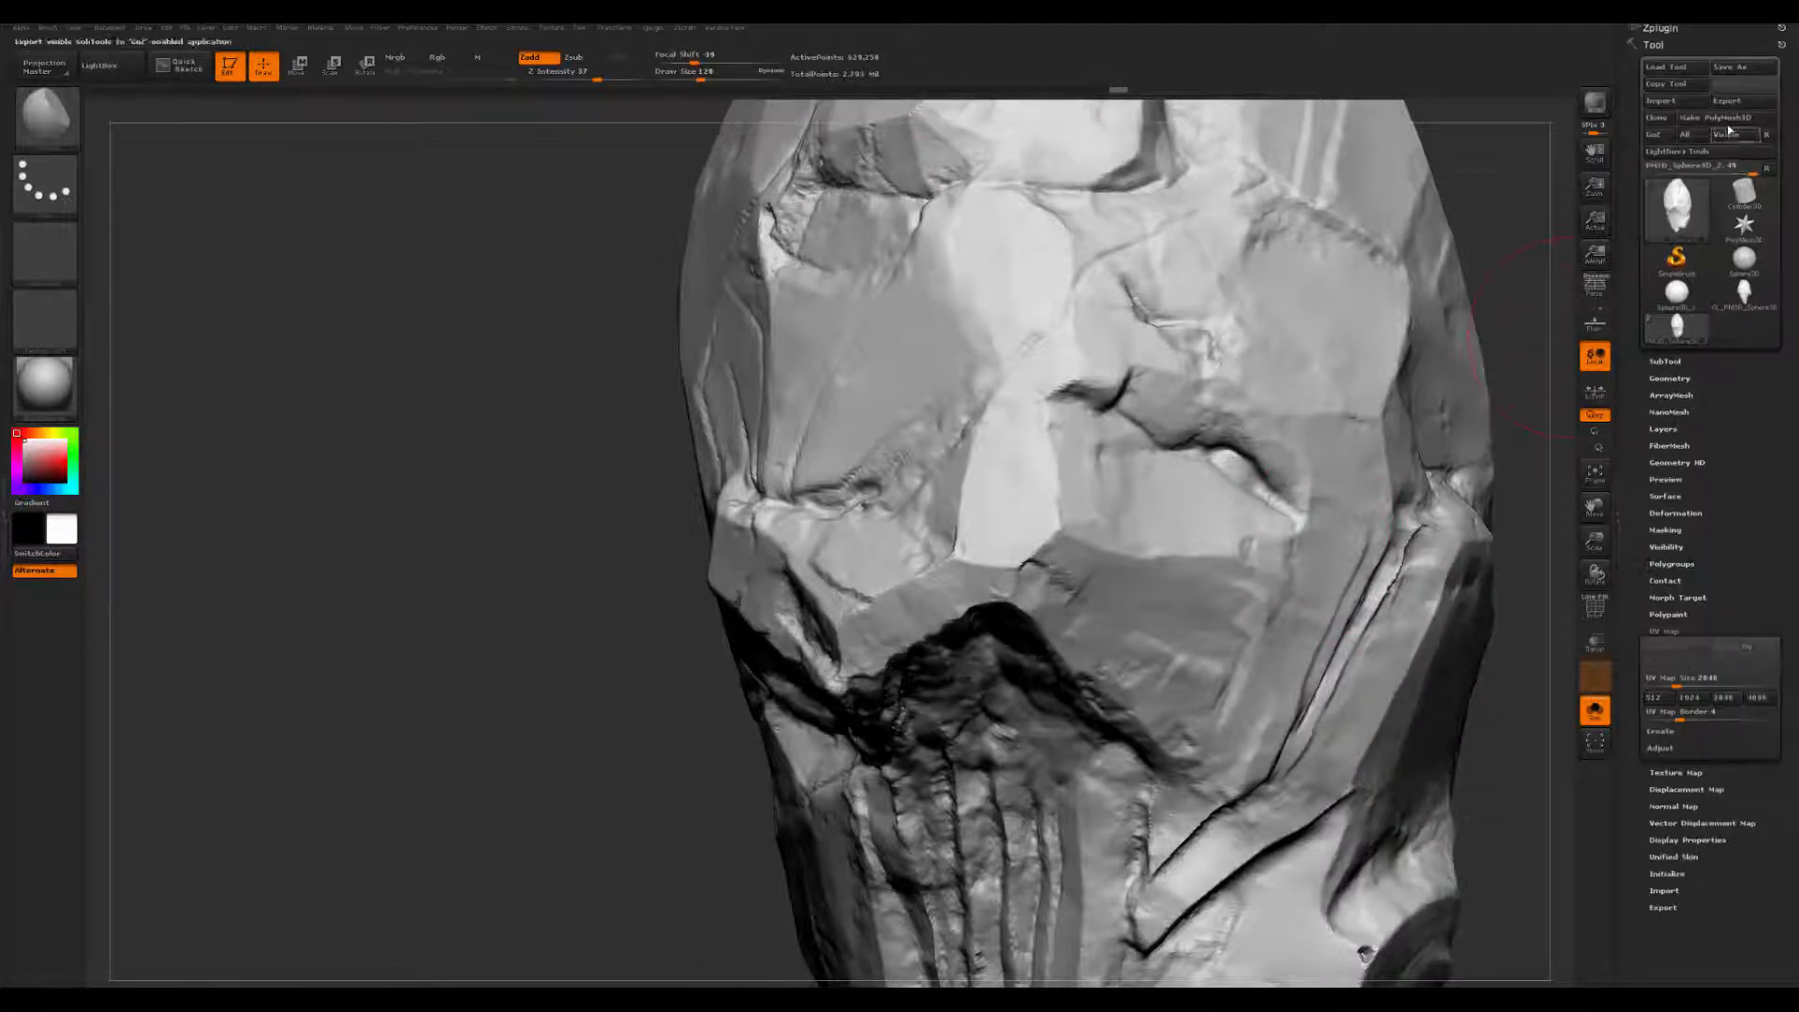
left_click(1727, 100)
left_click(755, 349)
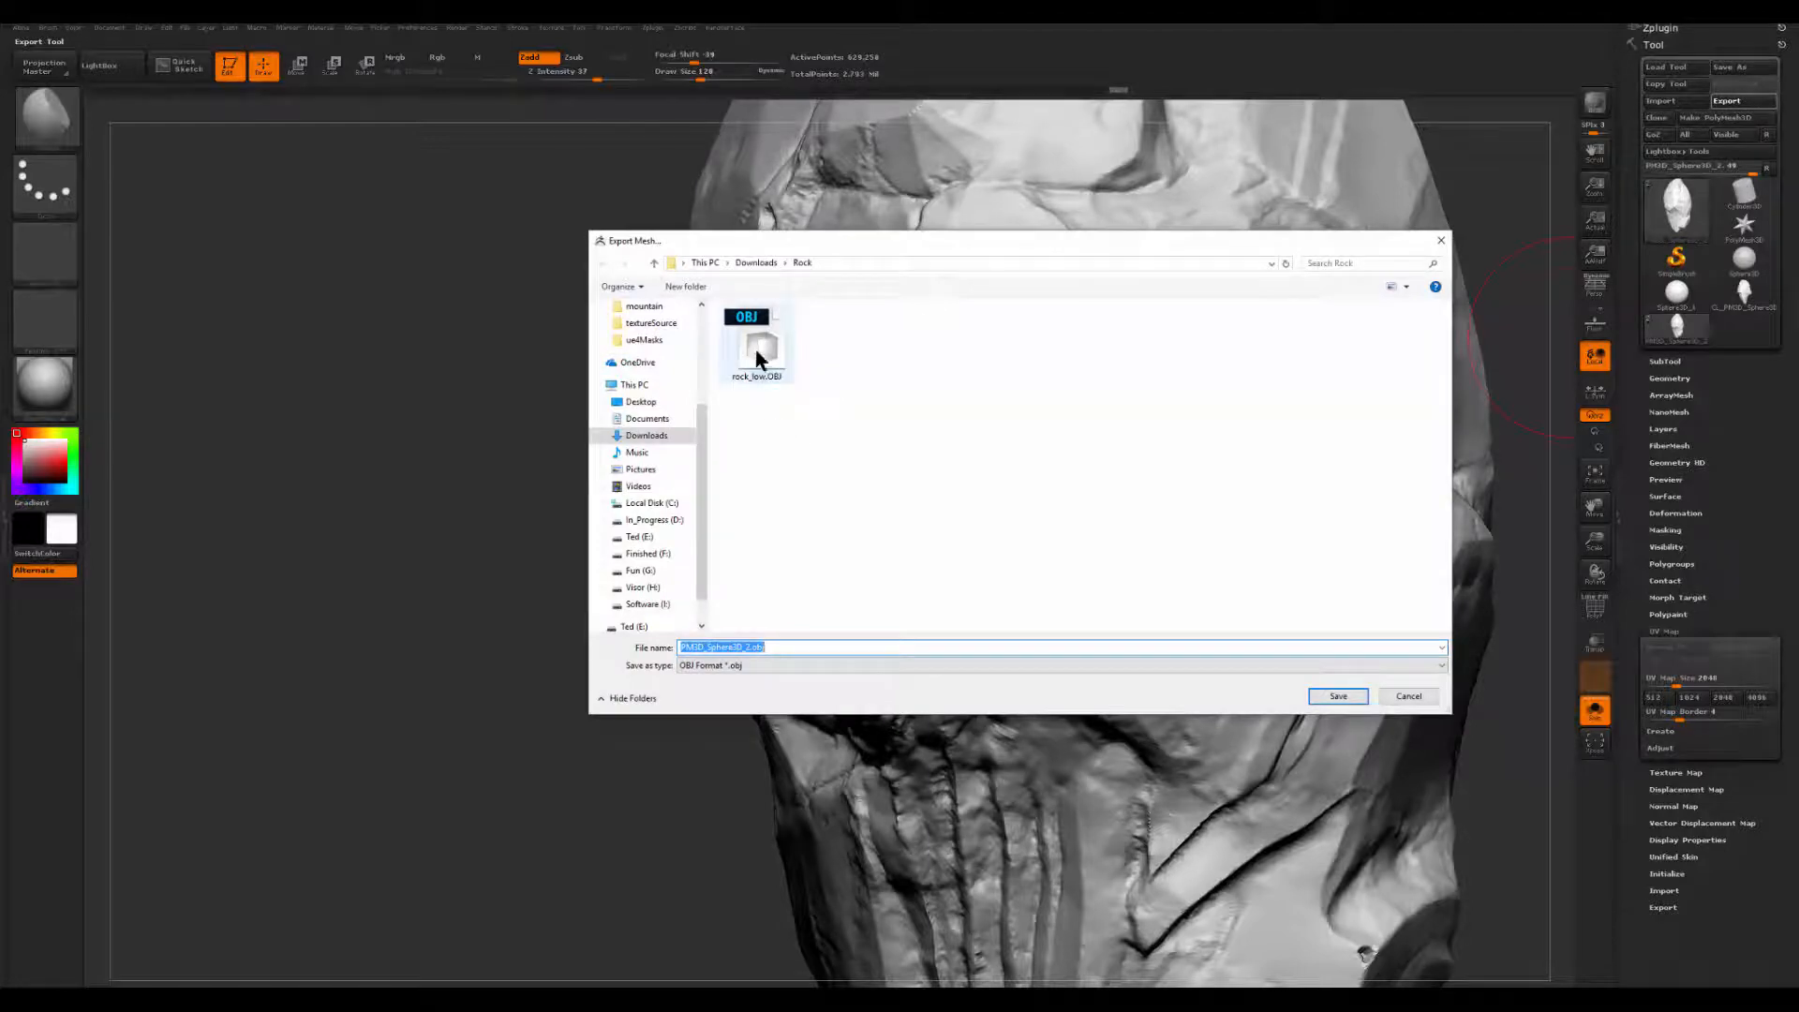
key("Right")
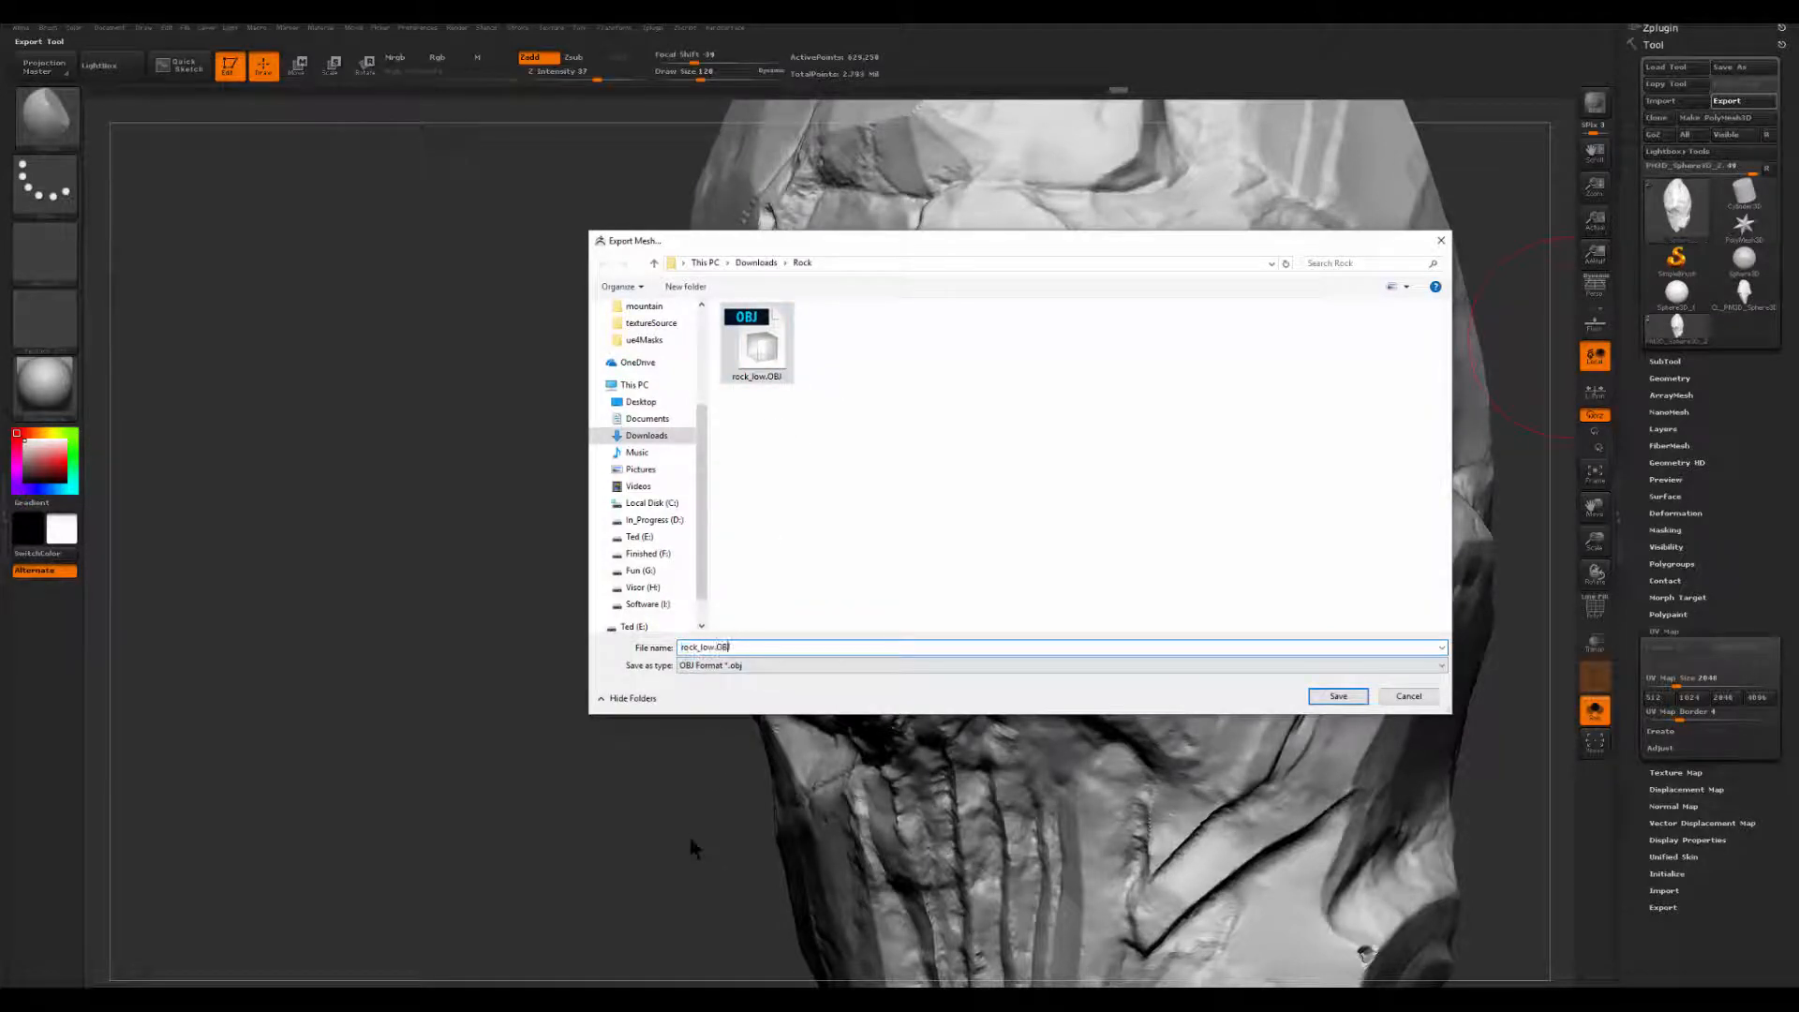
key("BackSpace")
key("BackSpace")
key("BackSpace")
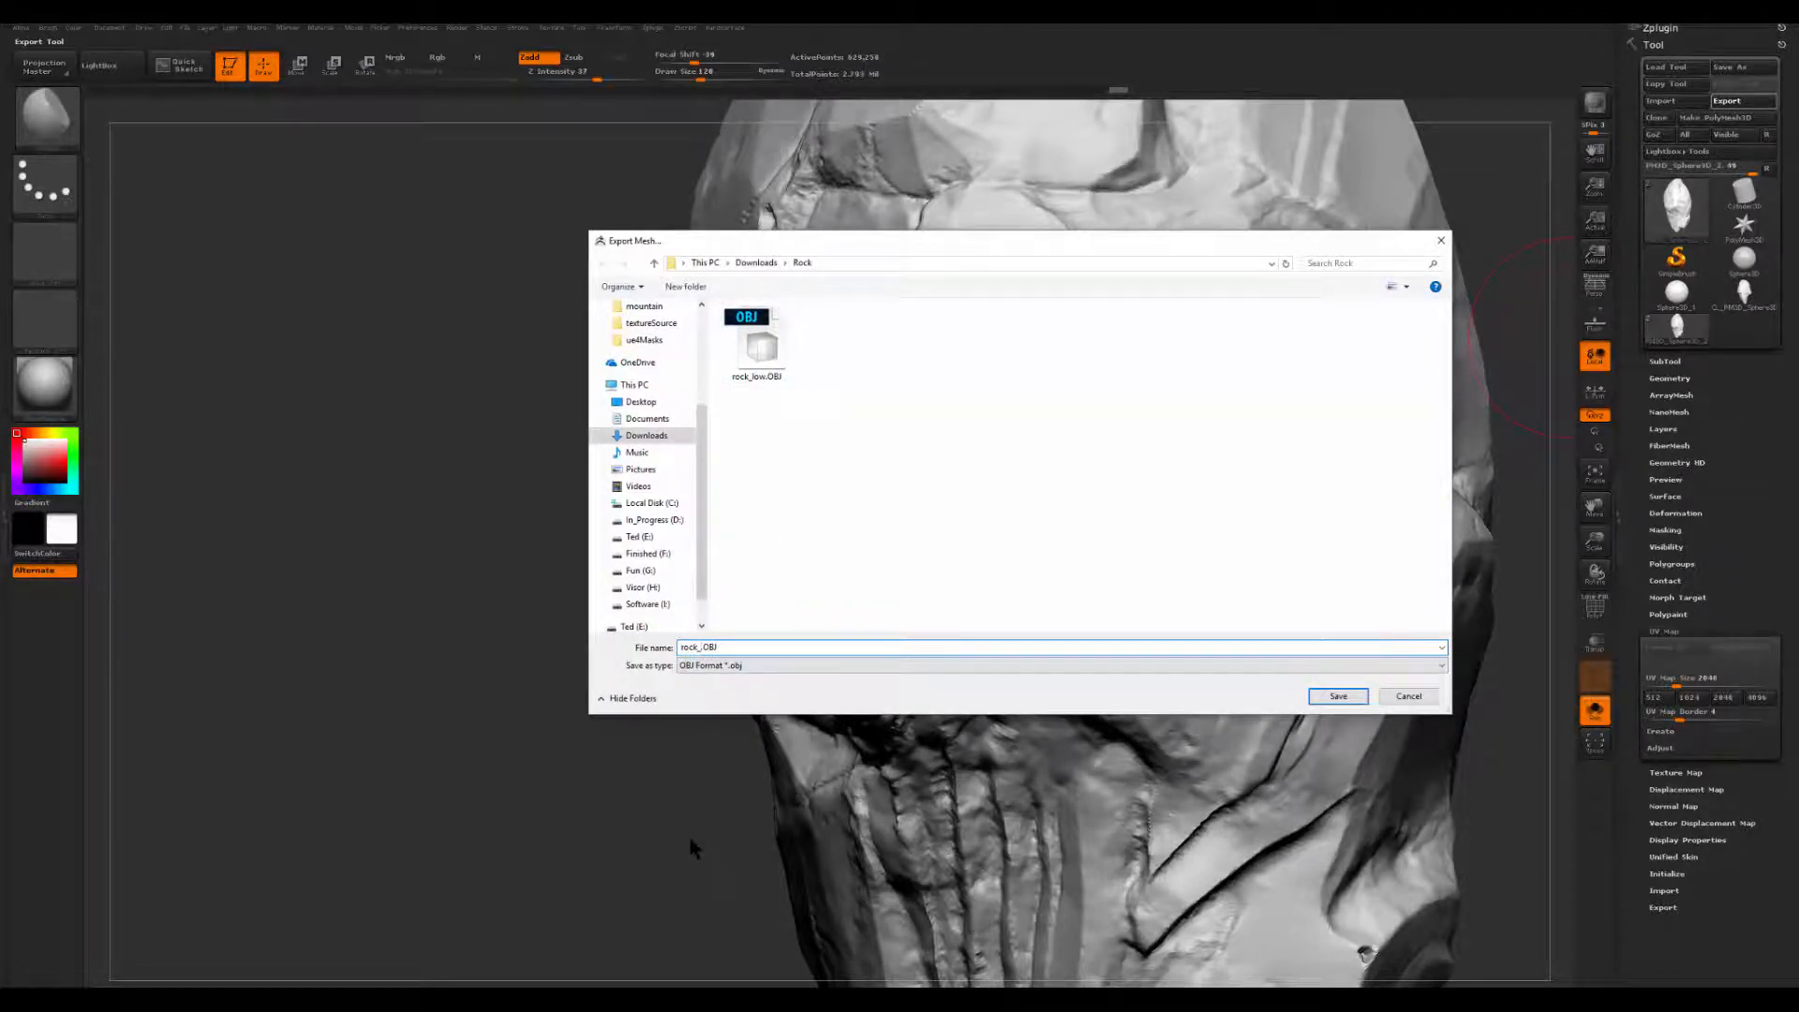
type("high")
key("Return")
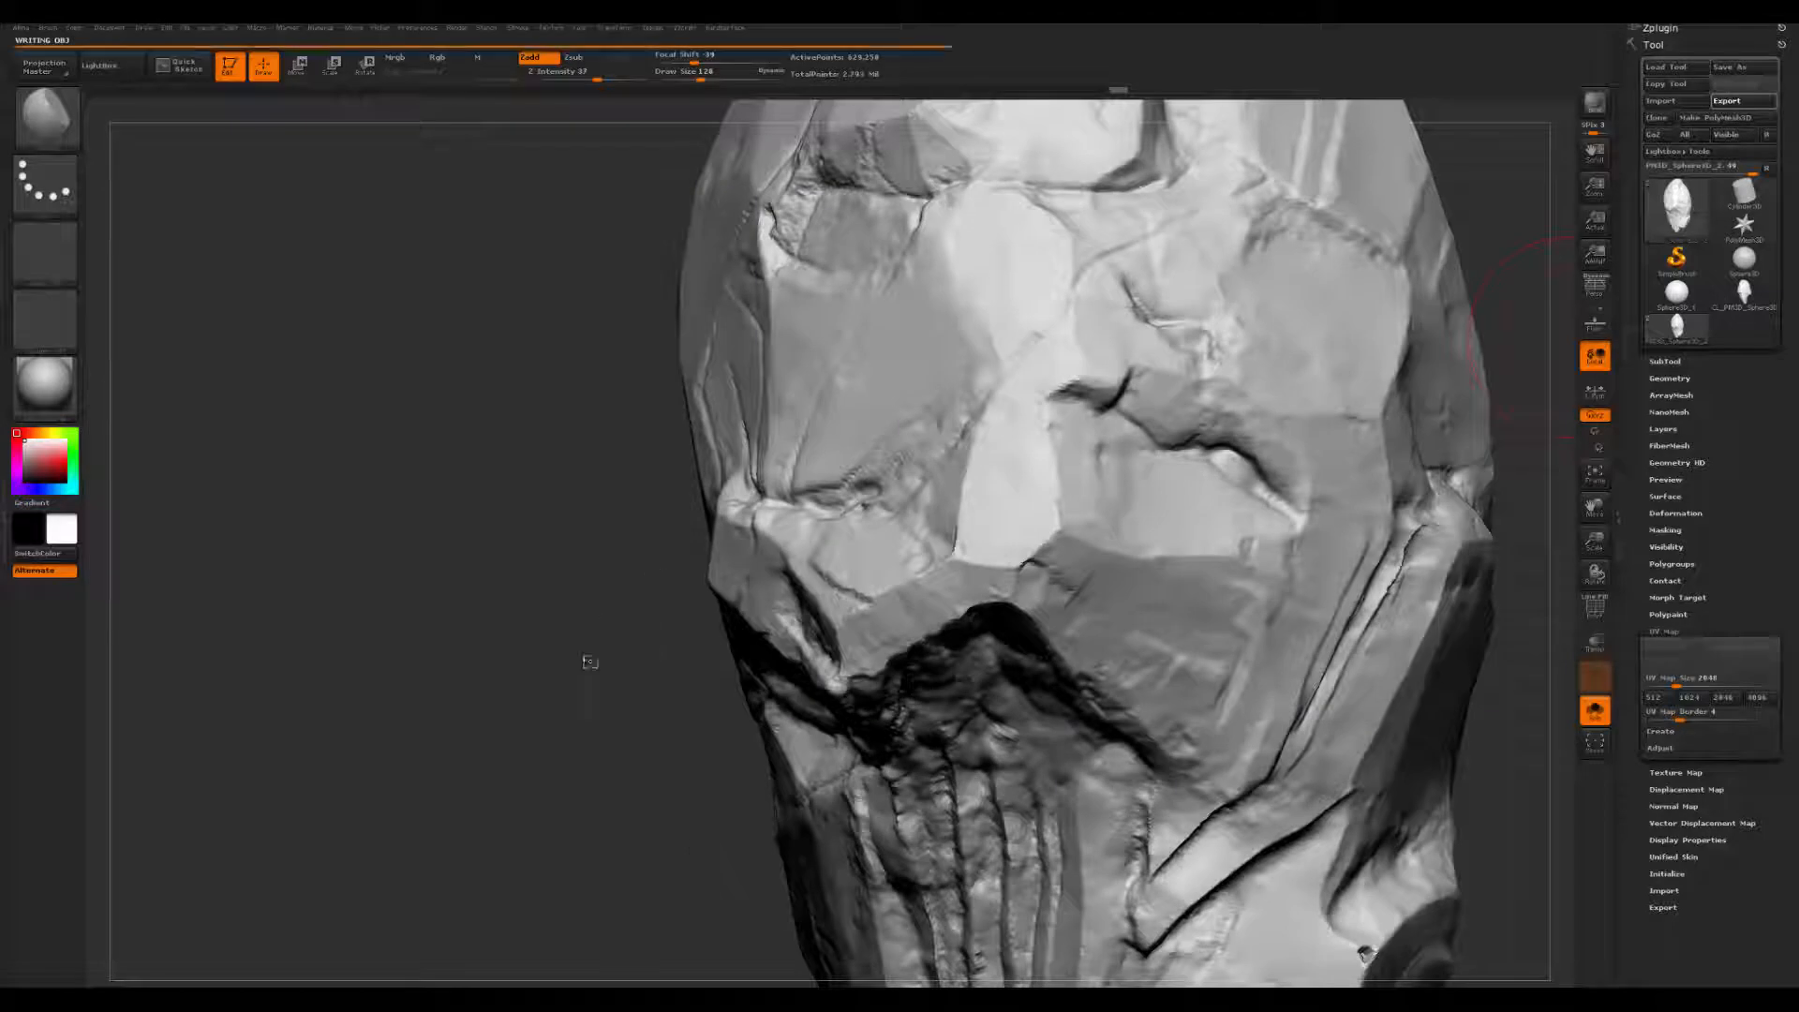
- Launch Maya
key("super")
type("maya")
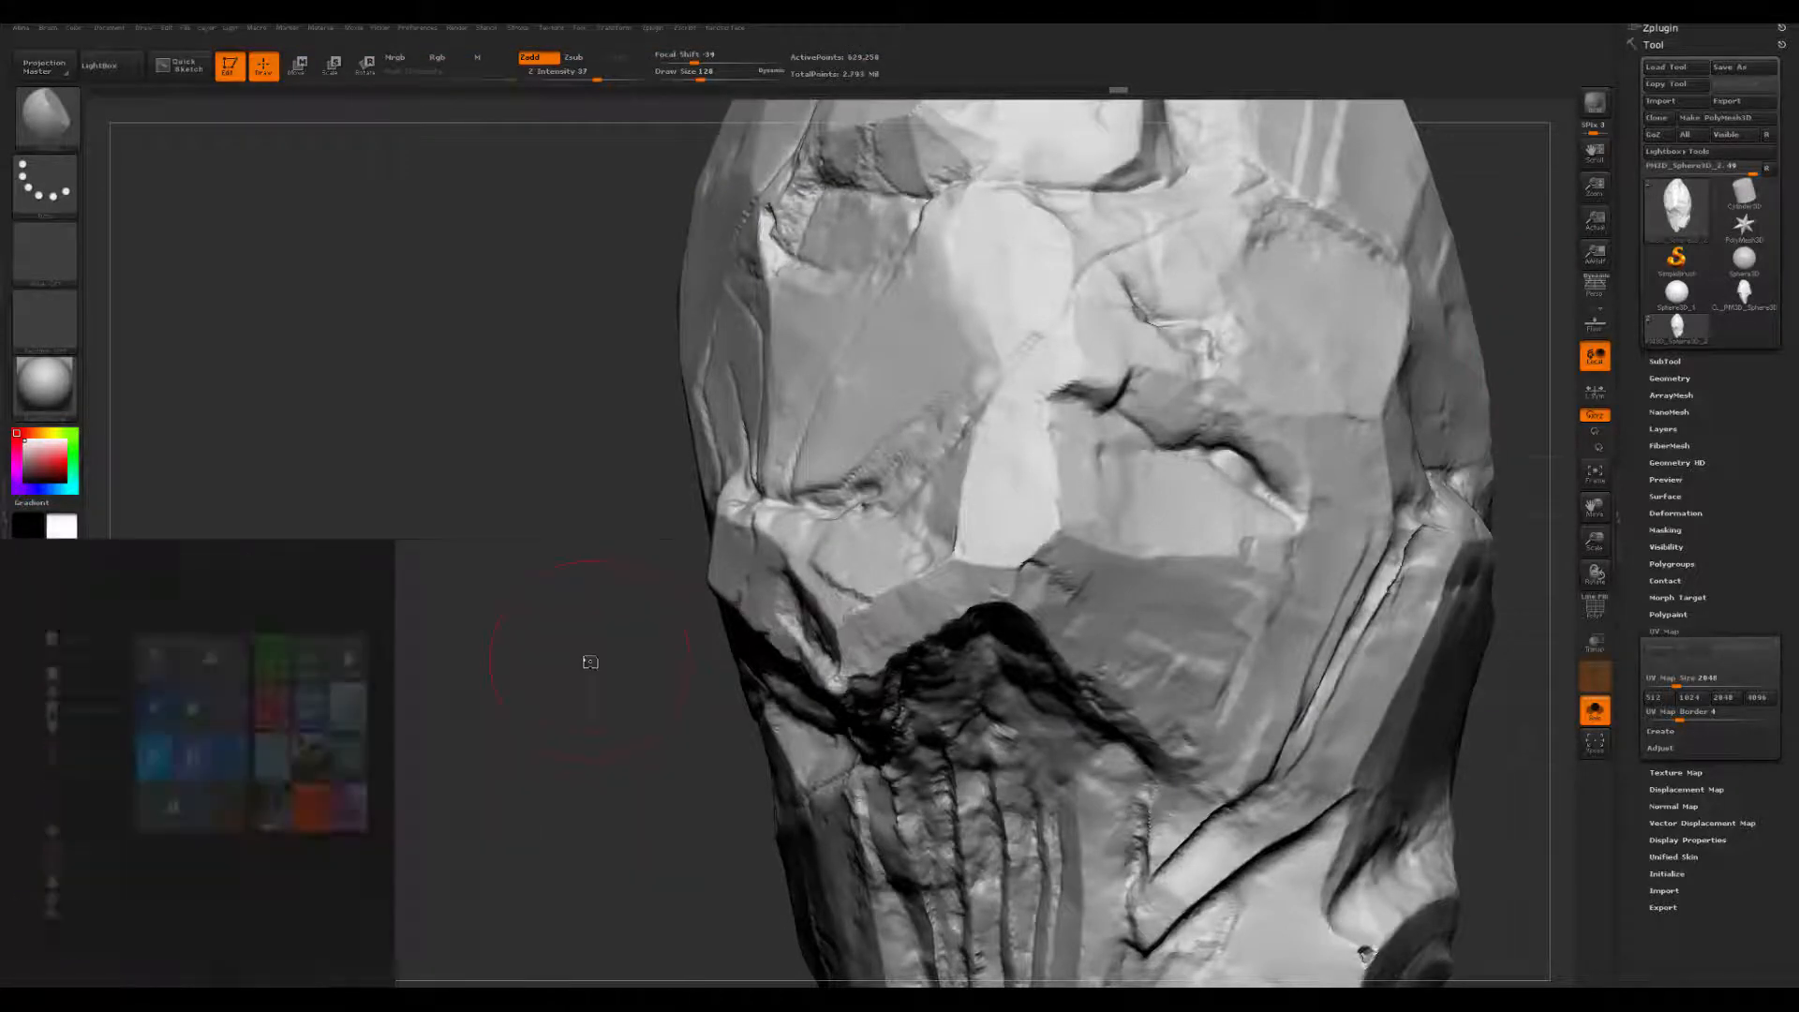
key("Return")
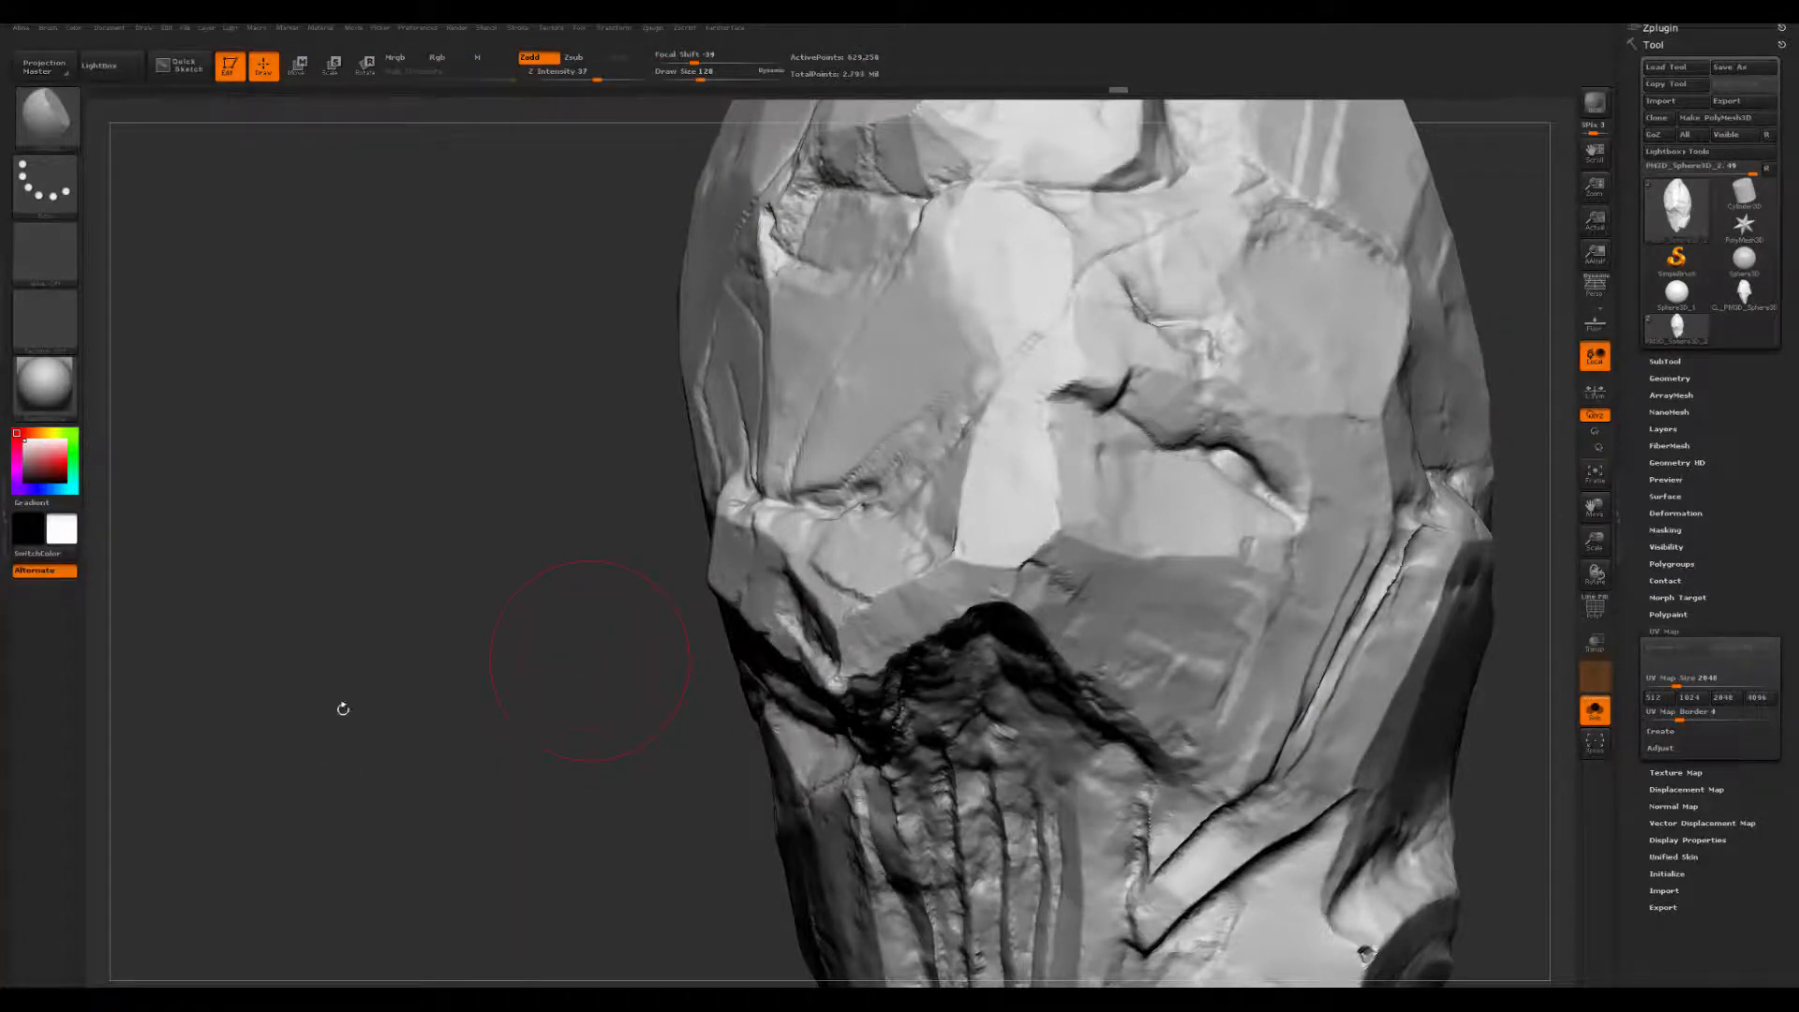
- Try the rock's highest subdivision level and return it to level 5
left_click_drag(551, 659, 1349, 391)
key("f")
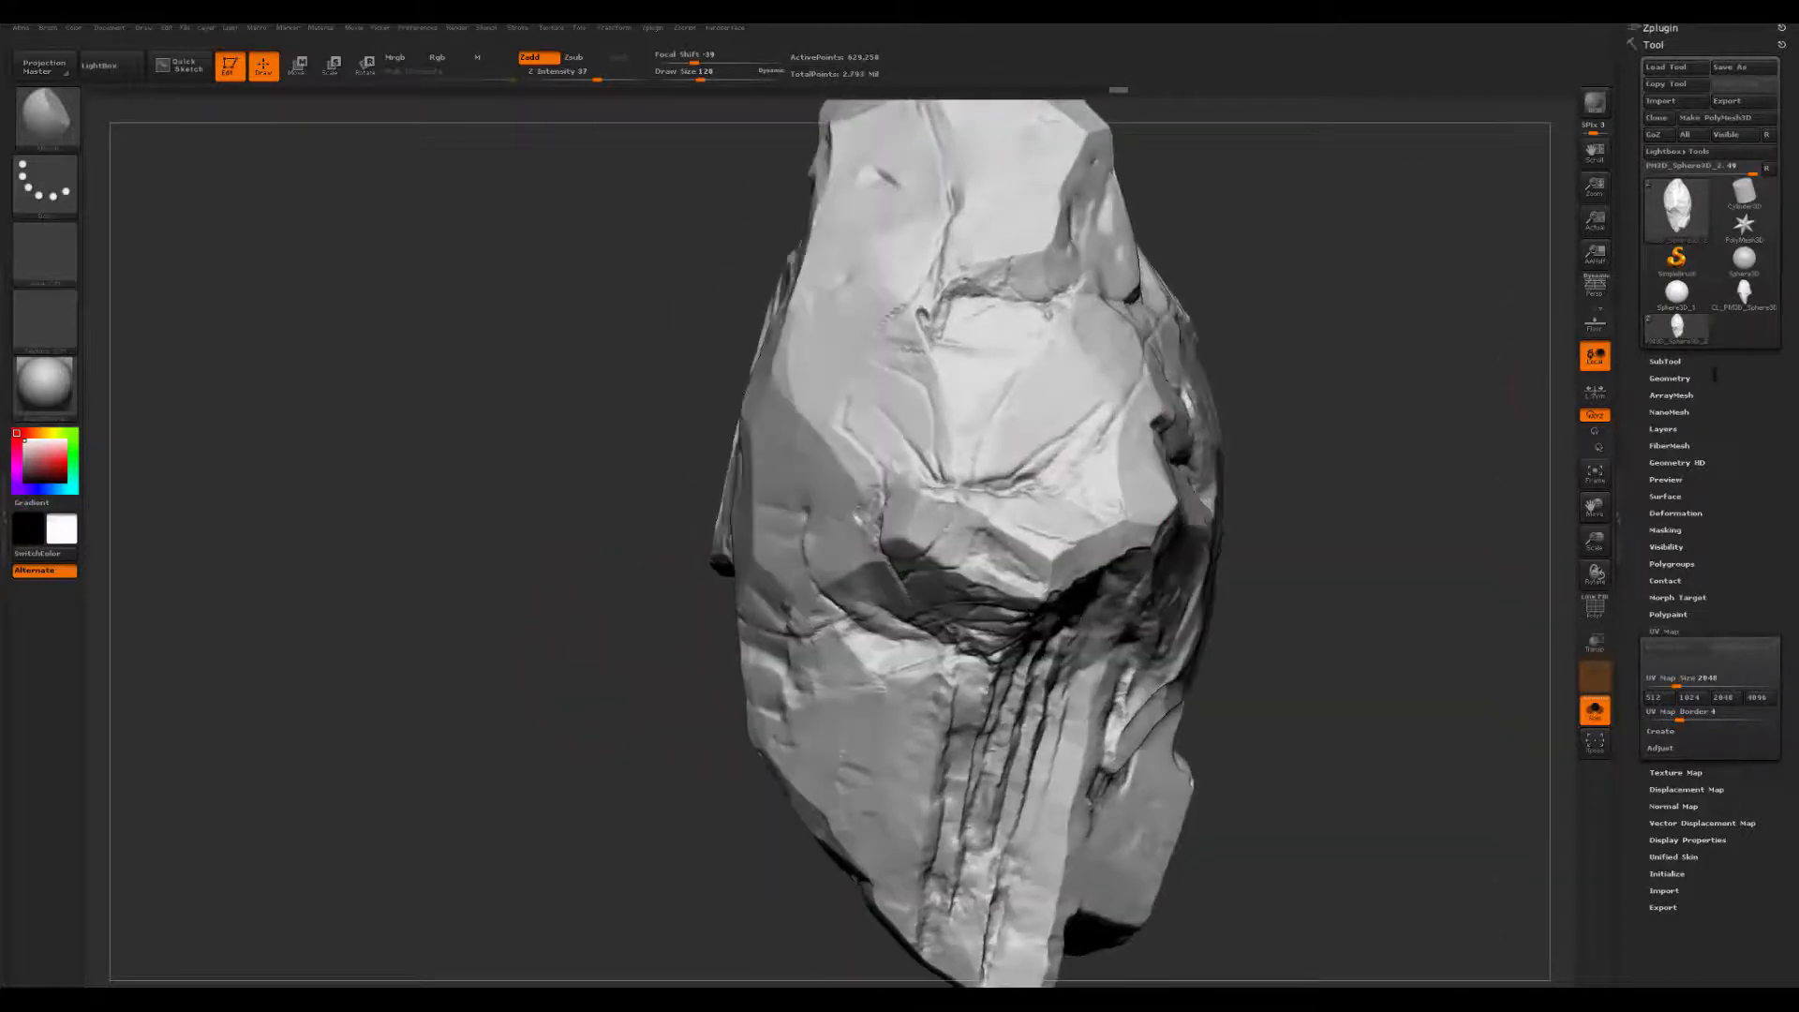
left_click(1668, 361)
left_click(1668, 361)
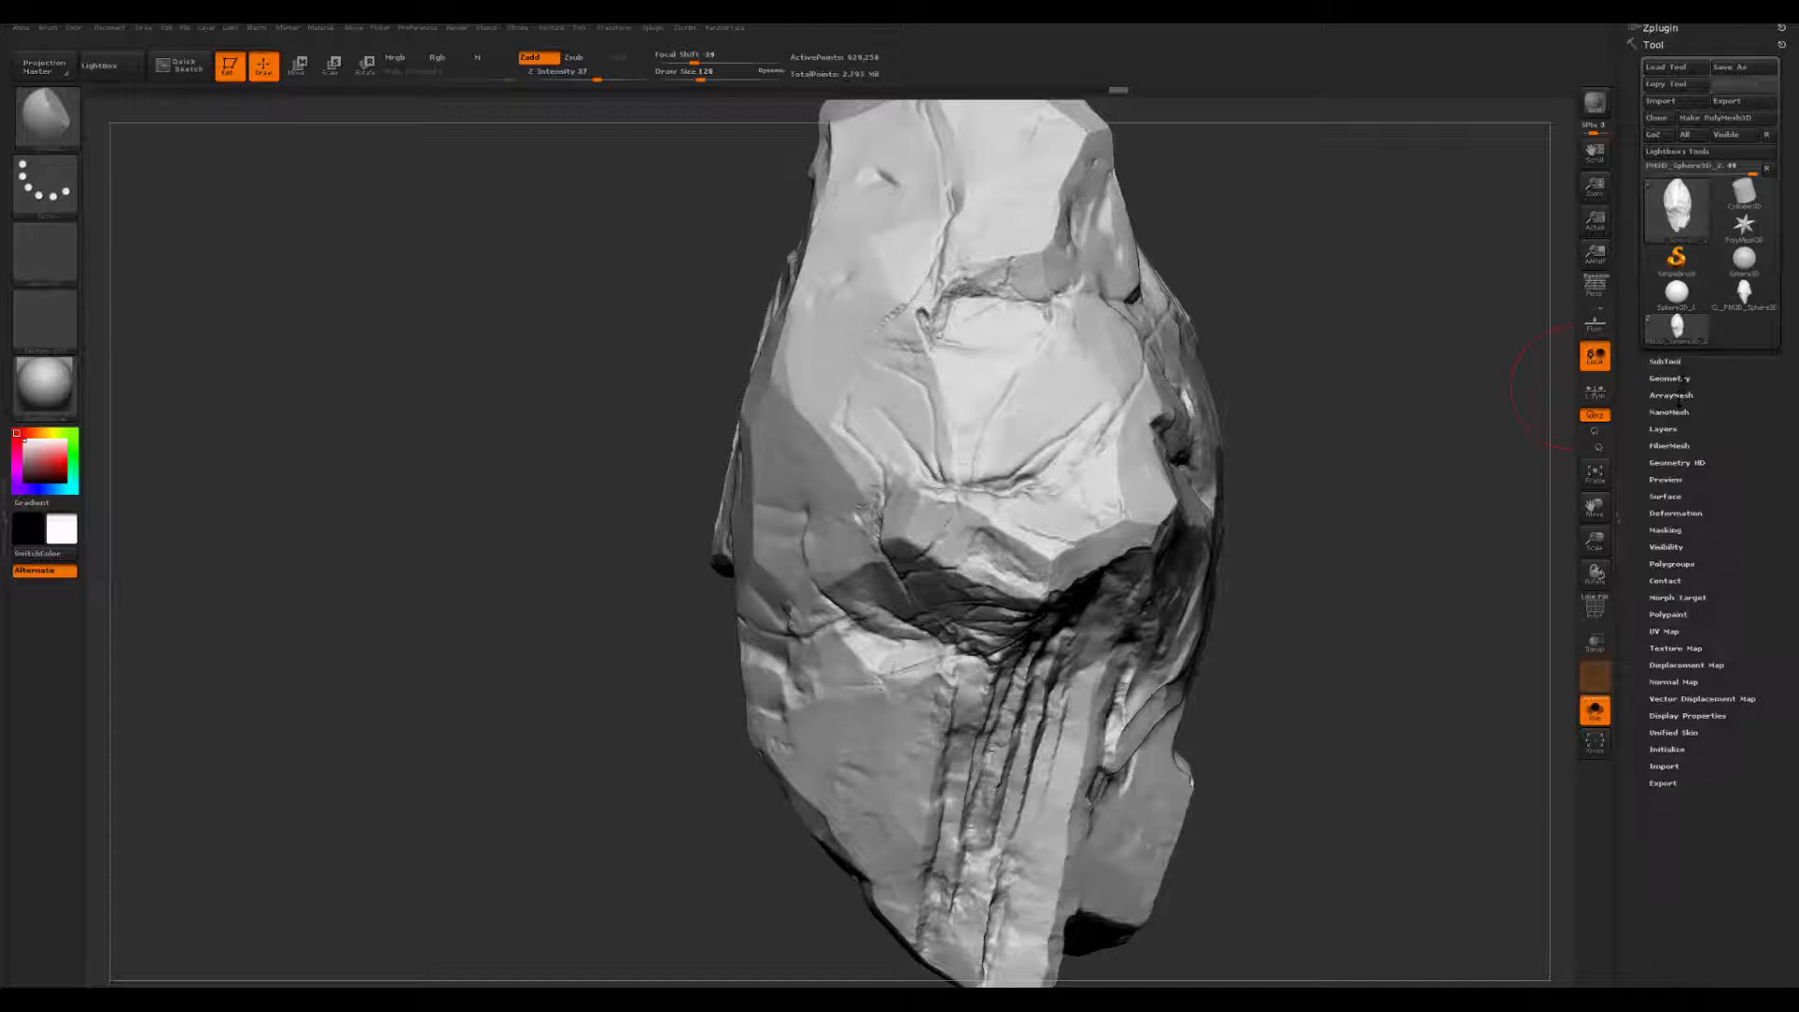
left_click(1670, 377)
left_click(1700, 415)
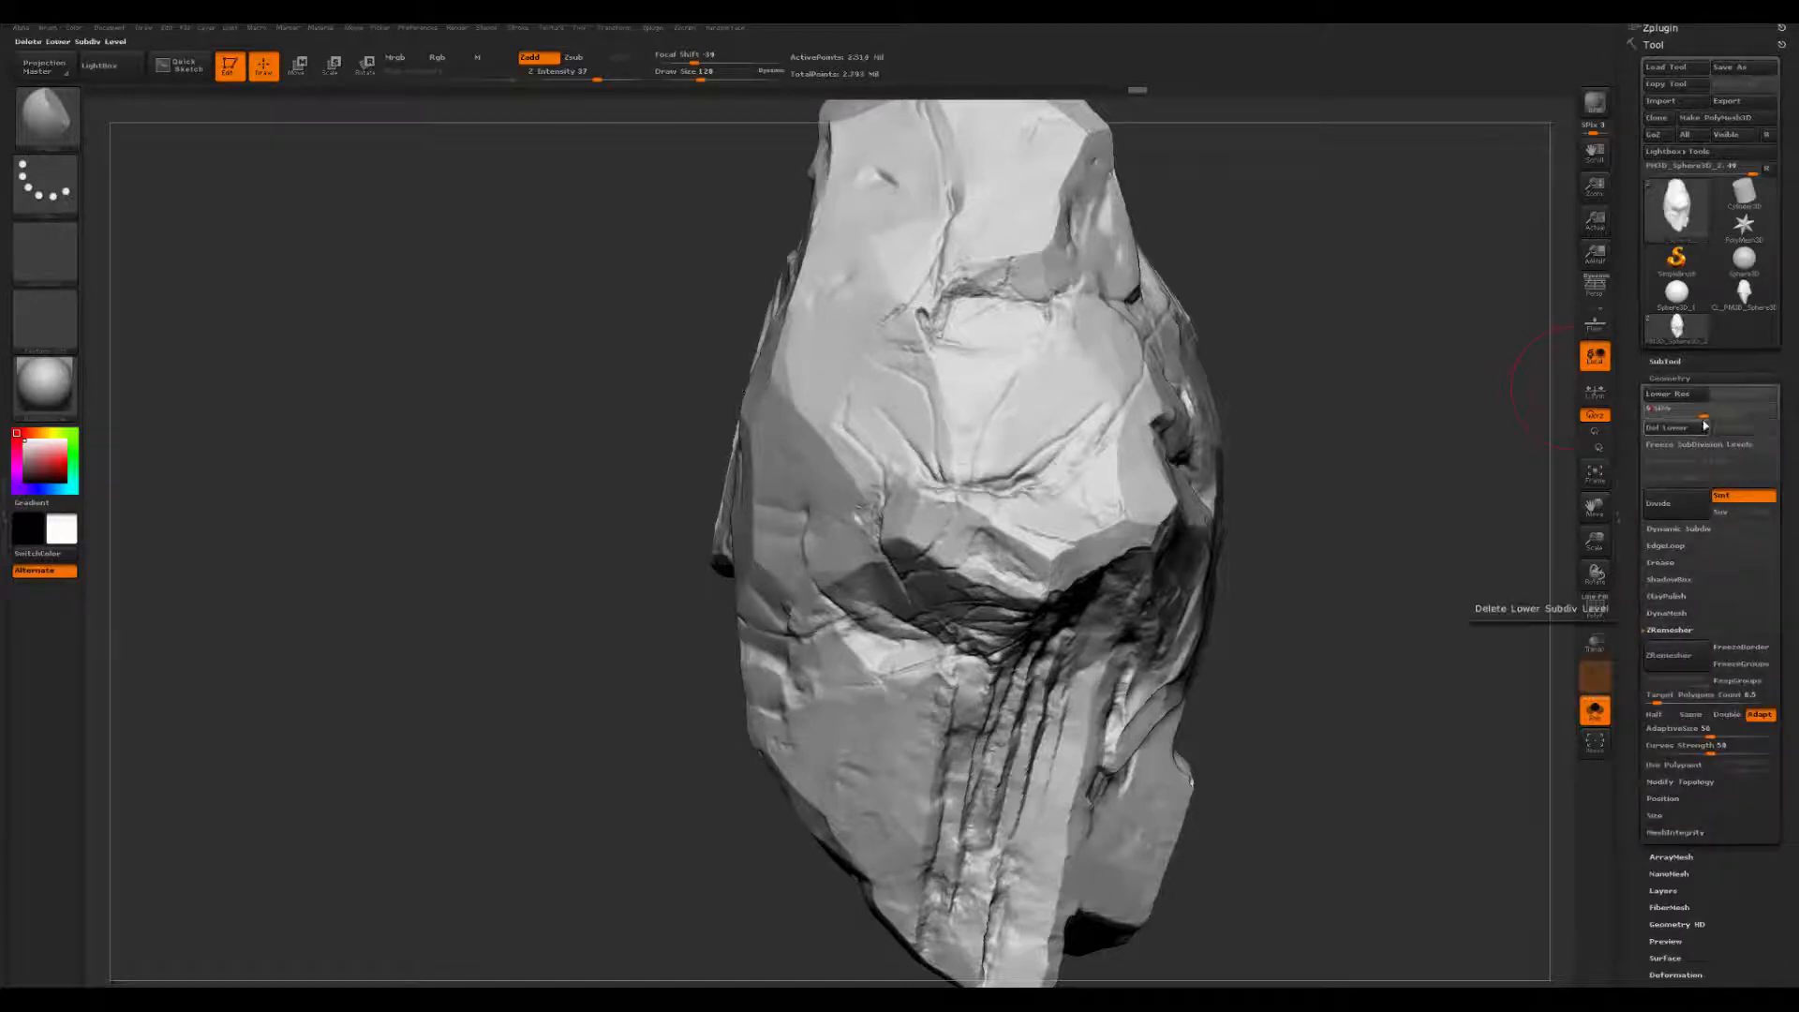
left_click(1692, 415)
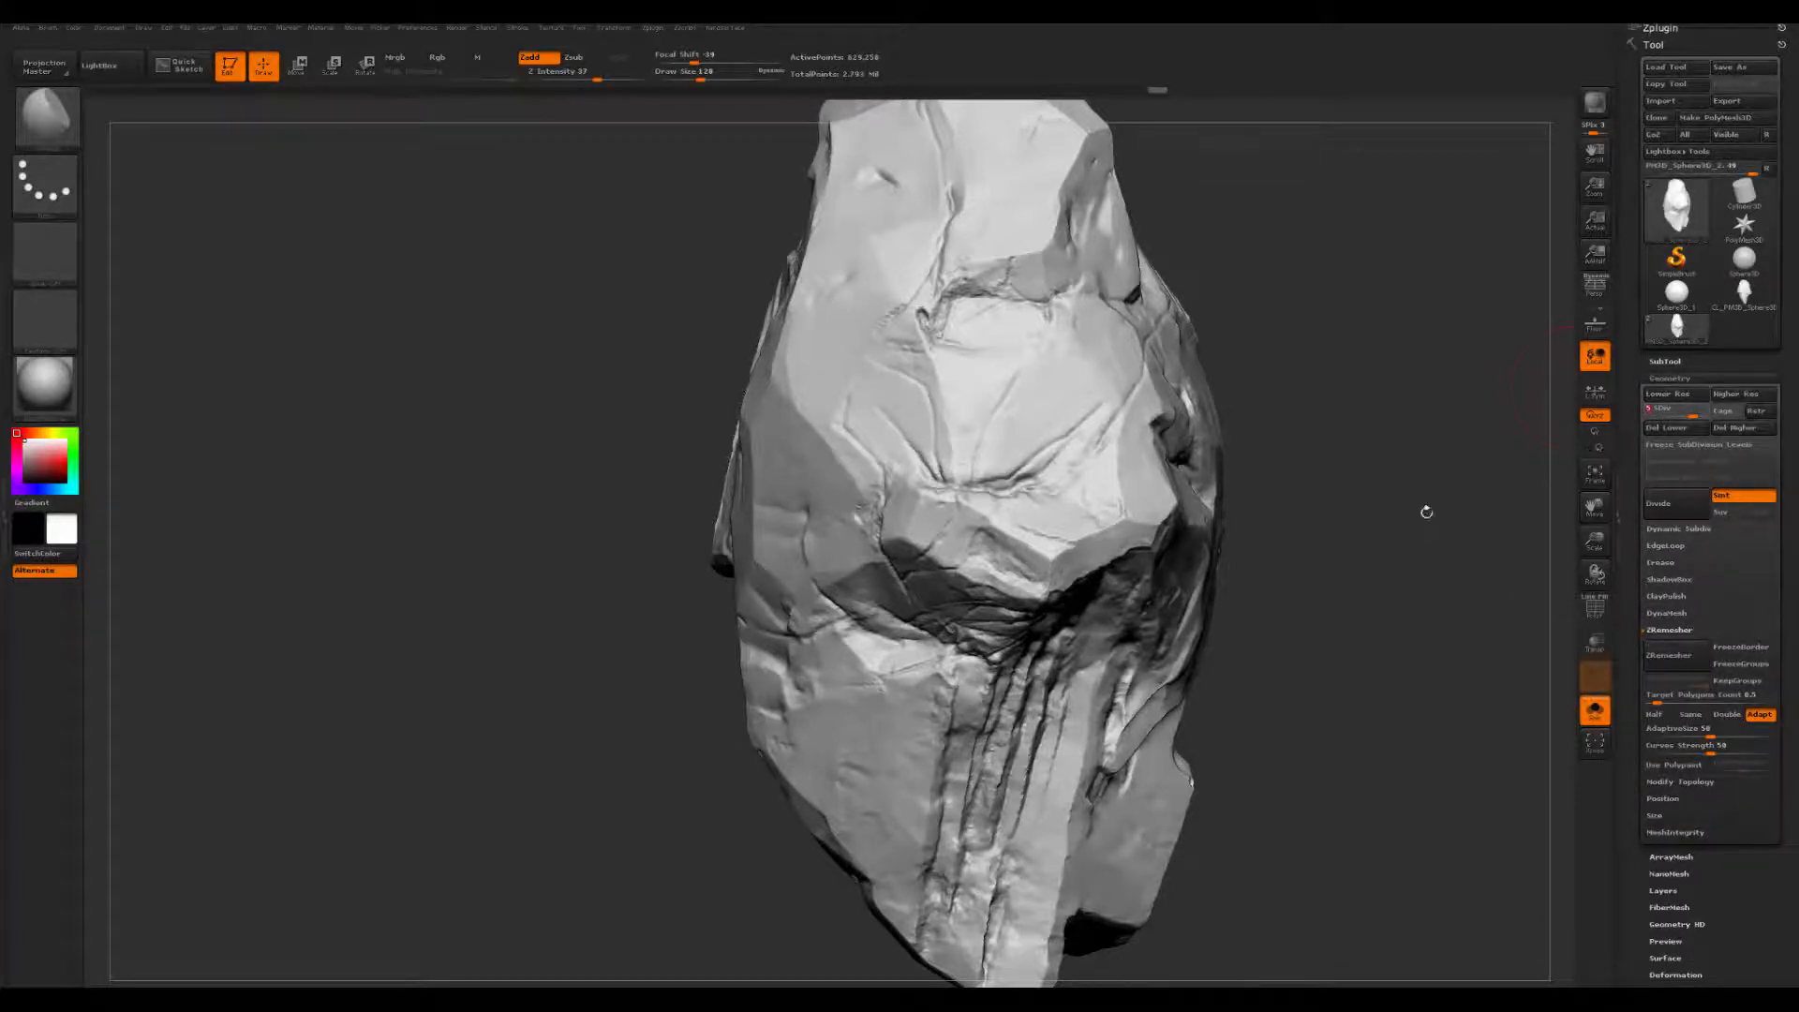
- Examine the sculpted rock's silhouette and surface detail from several sides
left_click_drag(1408, 520, 1470, 522)
left_click_drag(1507, 328, 1406, 394, "alt")
left_click_drag(1284, 553, 1310, 589)
left_click_drag(217, 604, 524, 647)
left_click_drag(525, 646, 169, 613)
left_click_drag(1481, 566, 1314, 544)
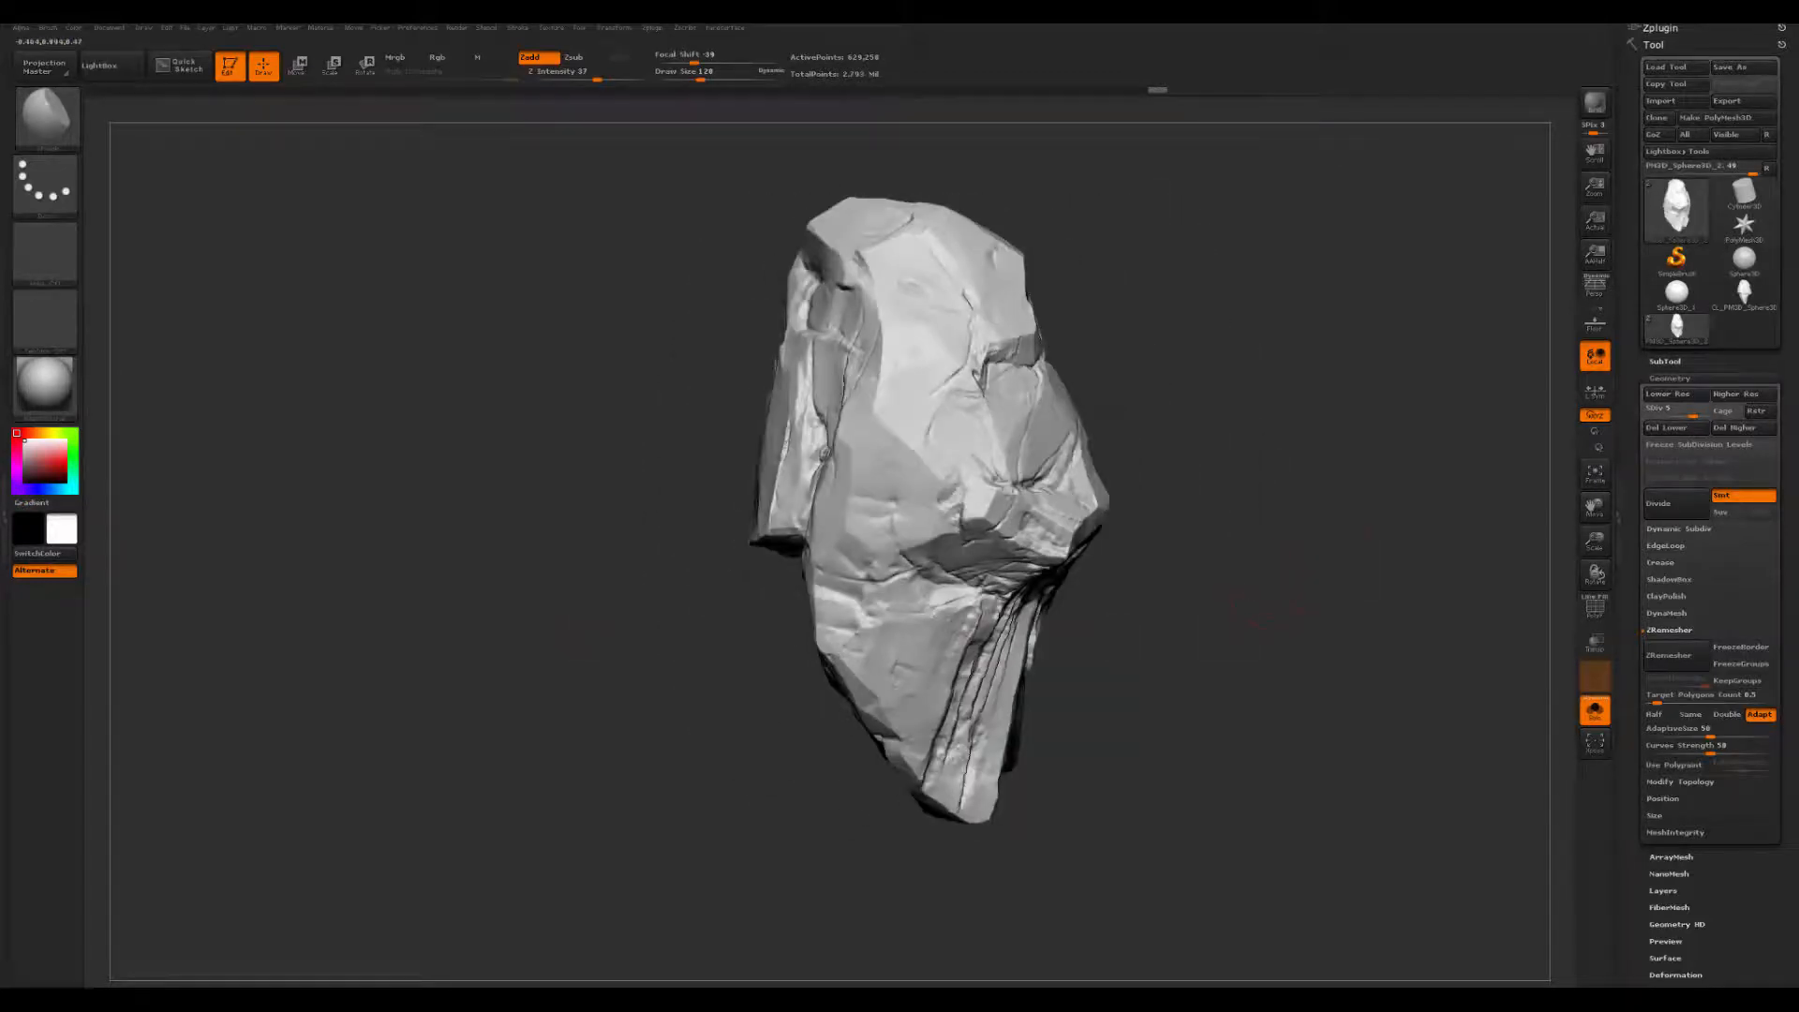
left_click_drag(1265, 609, 904, 819)
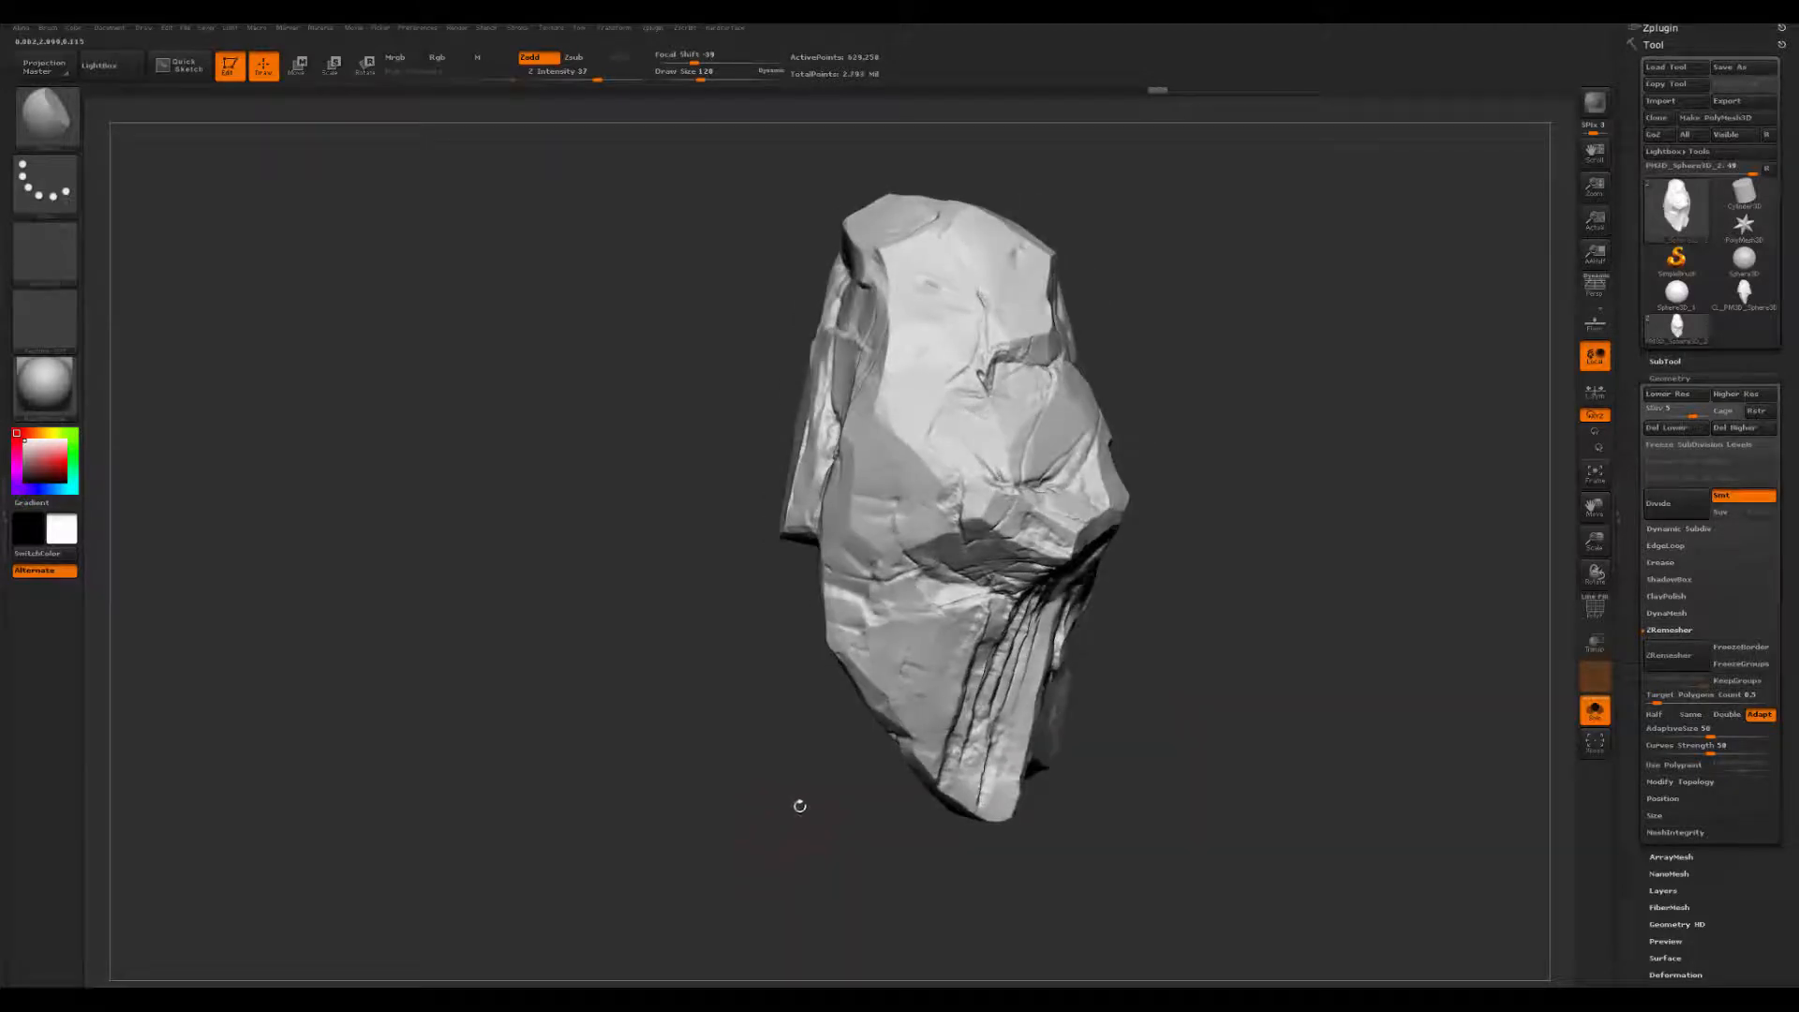
left_click_drag(802, 796, 578, 964)
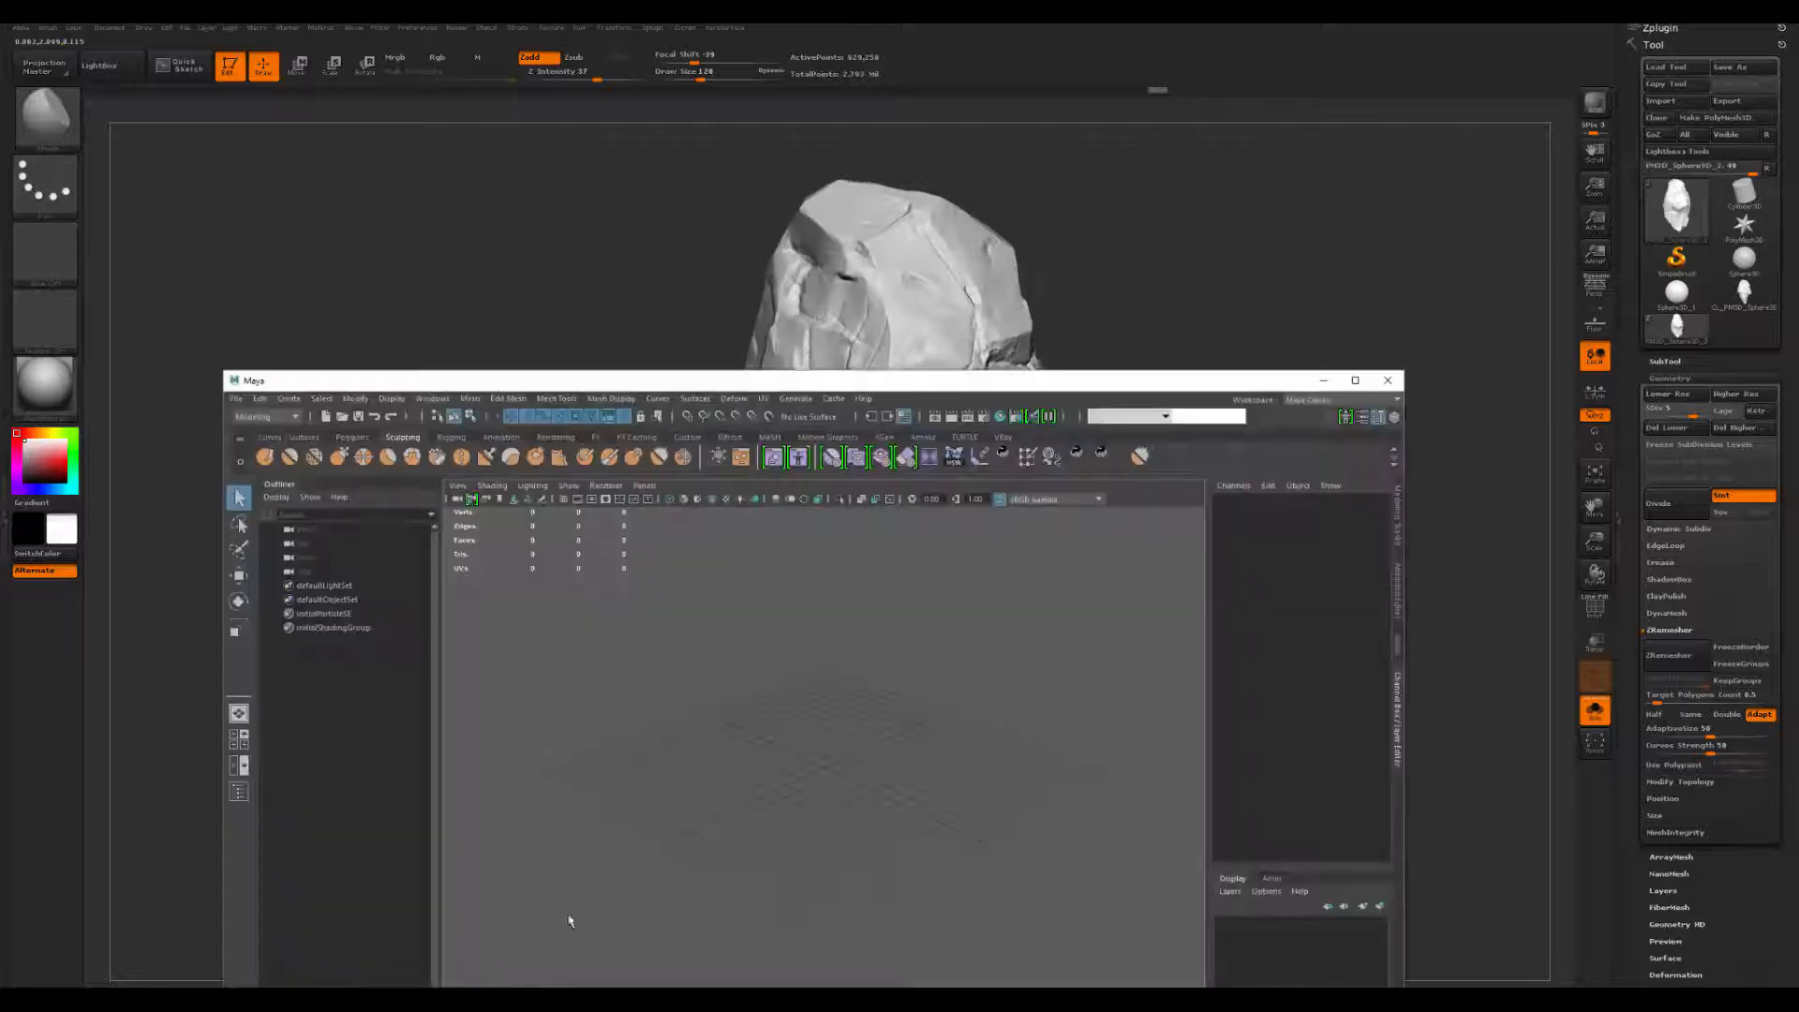
- Switch to Maya in a maximized window and import rock_low.OBJ from the Rock folder inside Downloads
left_click_drag(992, 382, 1064, 28)
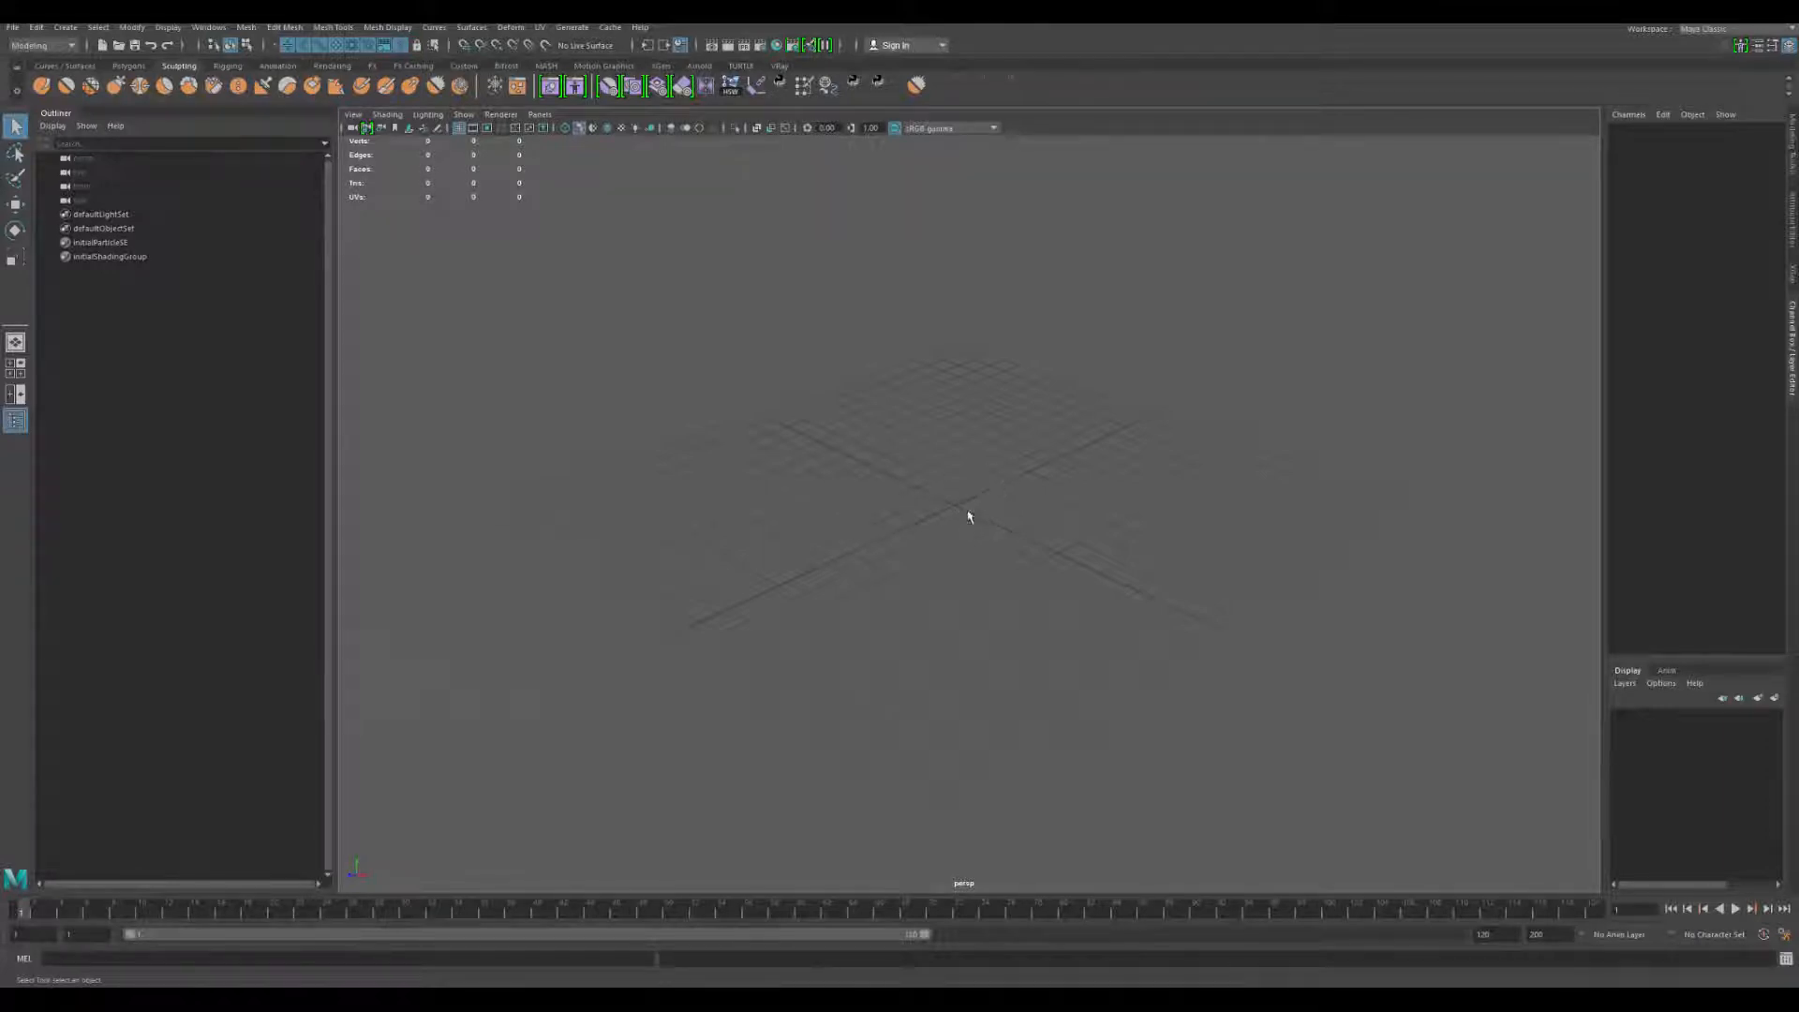
left_click_drag(969, 517, 995, 482, "alt")
left_click(13, 27)
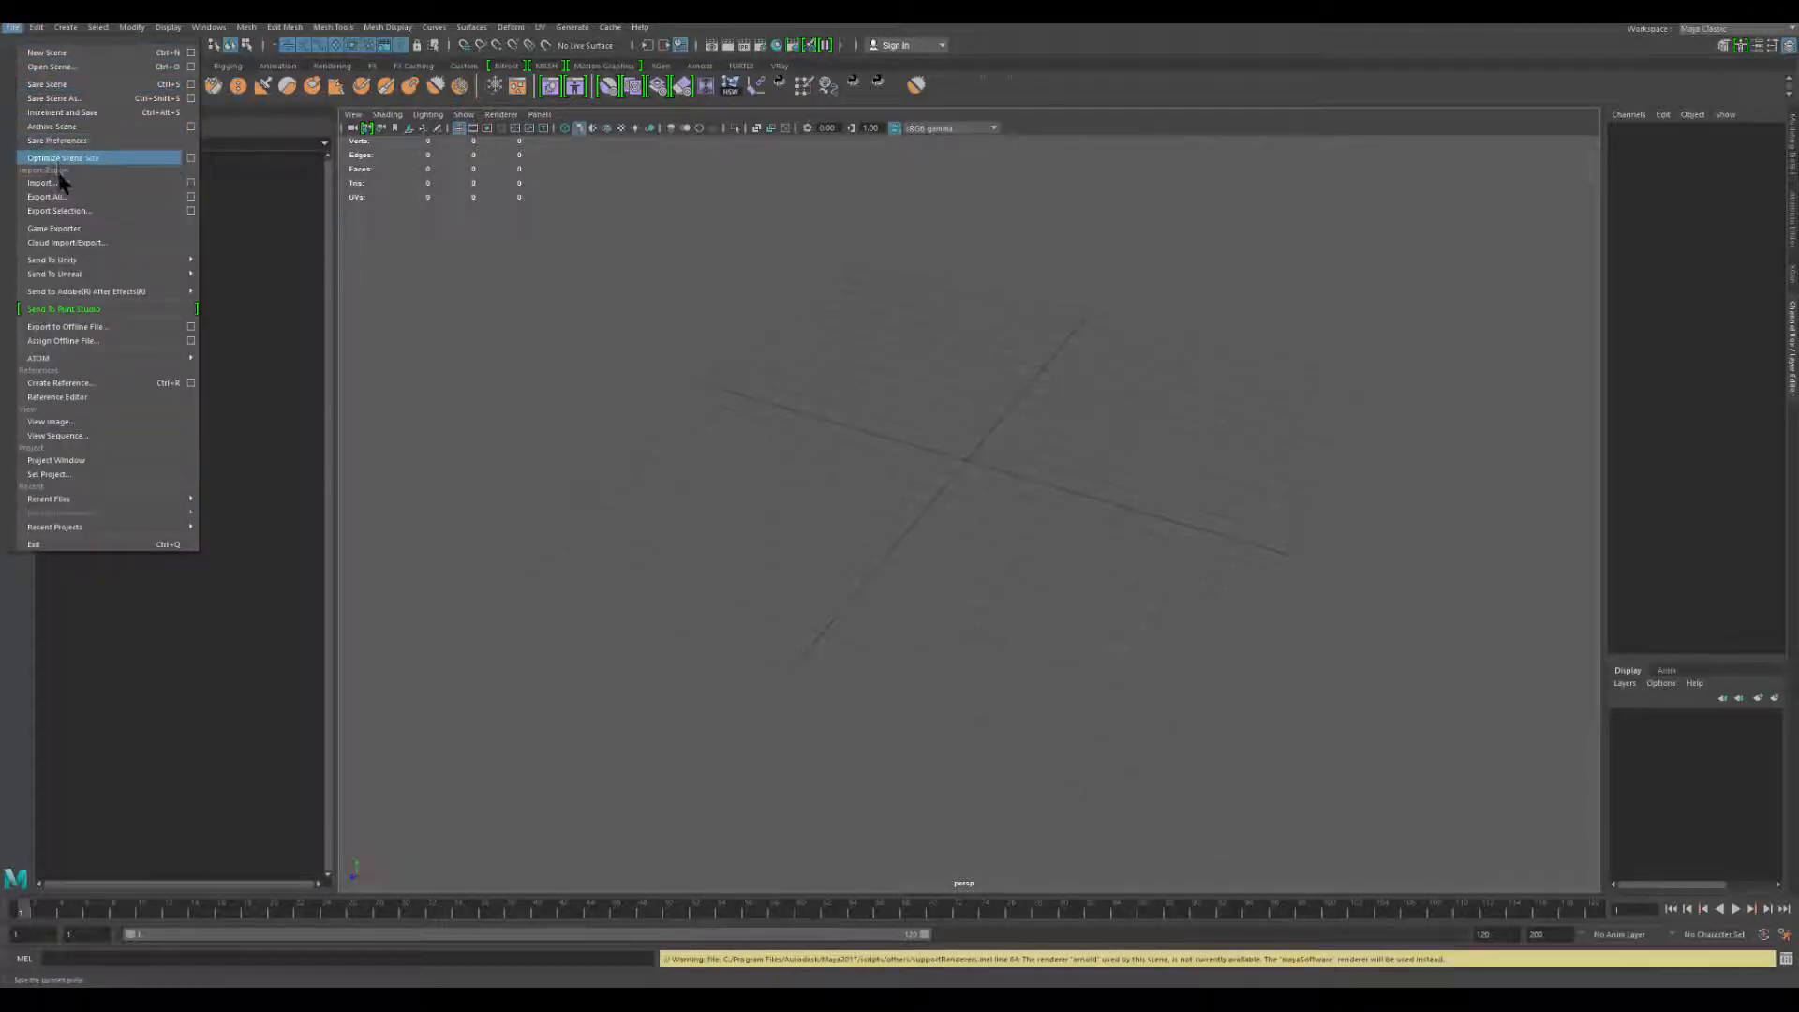
left_click(71, 184)
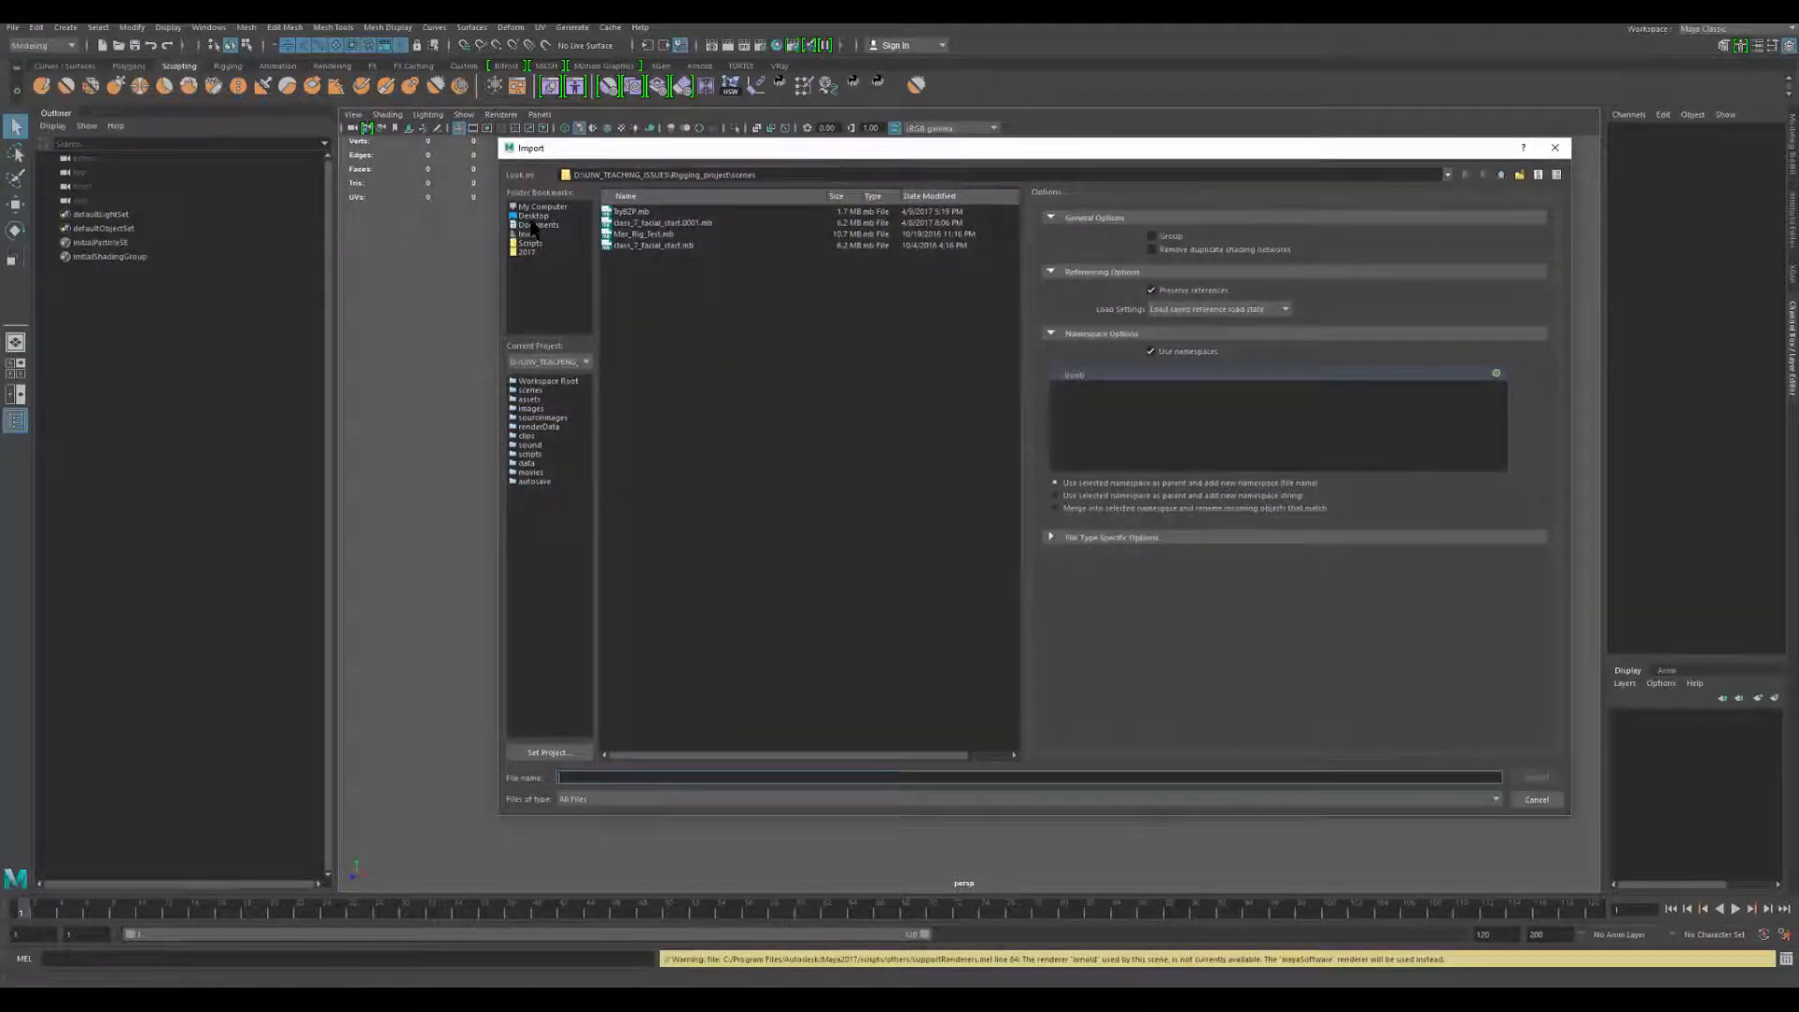
left_click(542, 207)
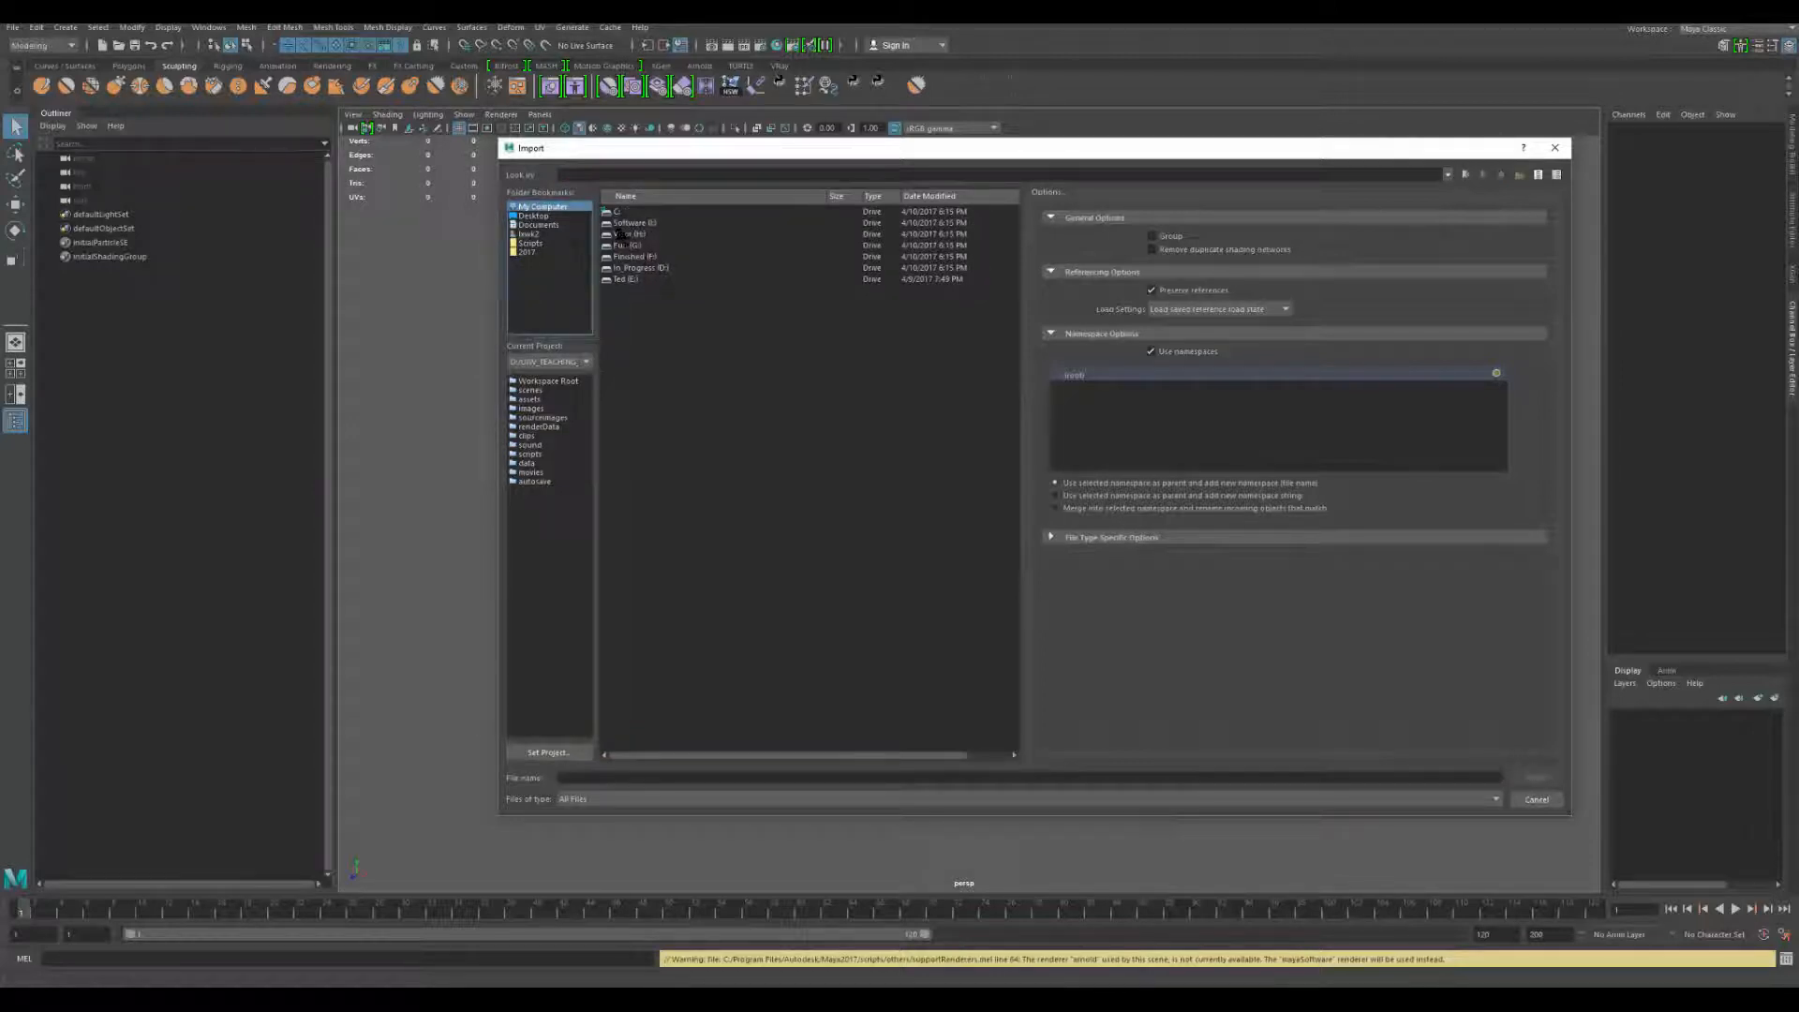
left_click(533, 234)
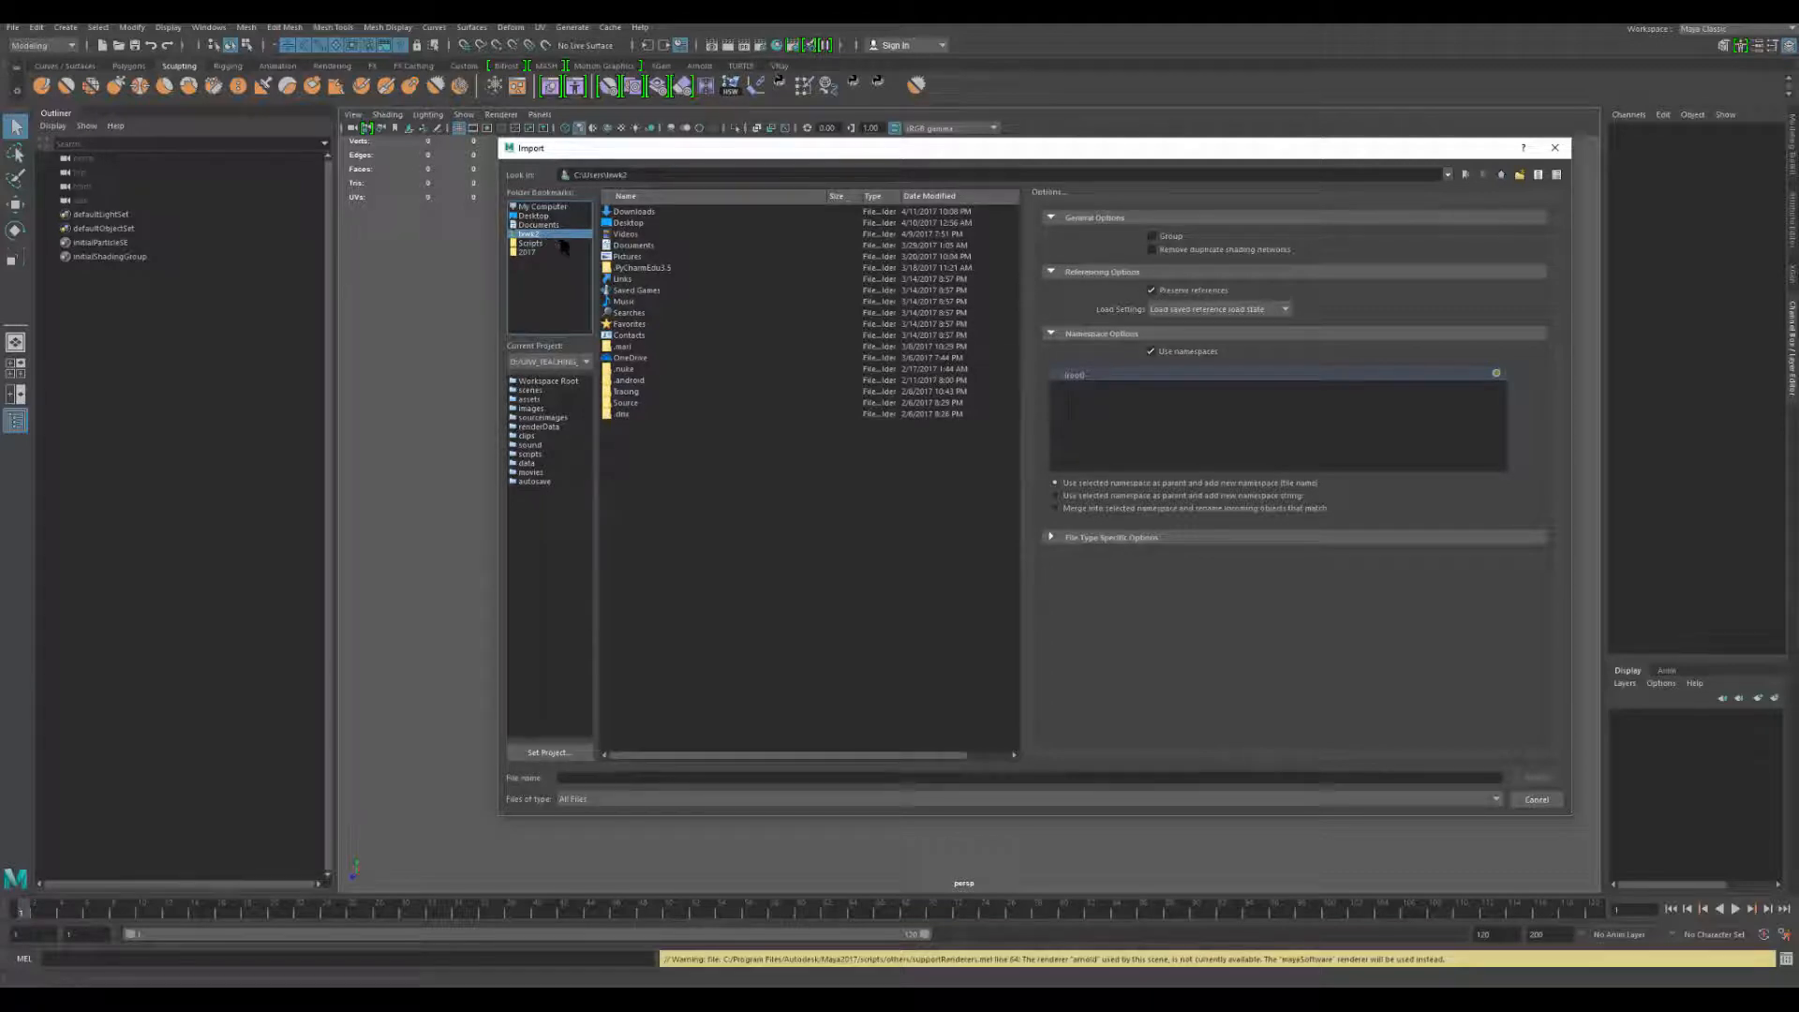
double_click(635, 212)
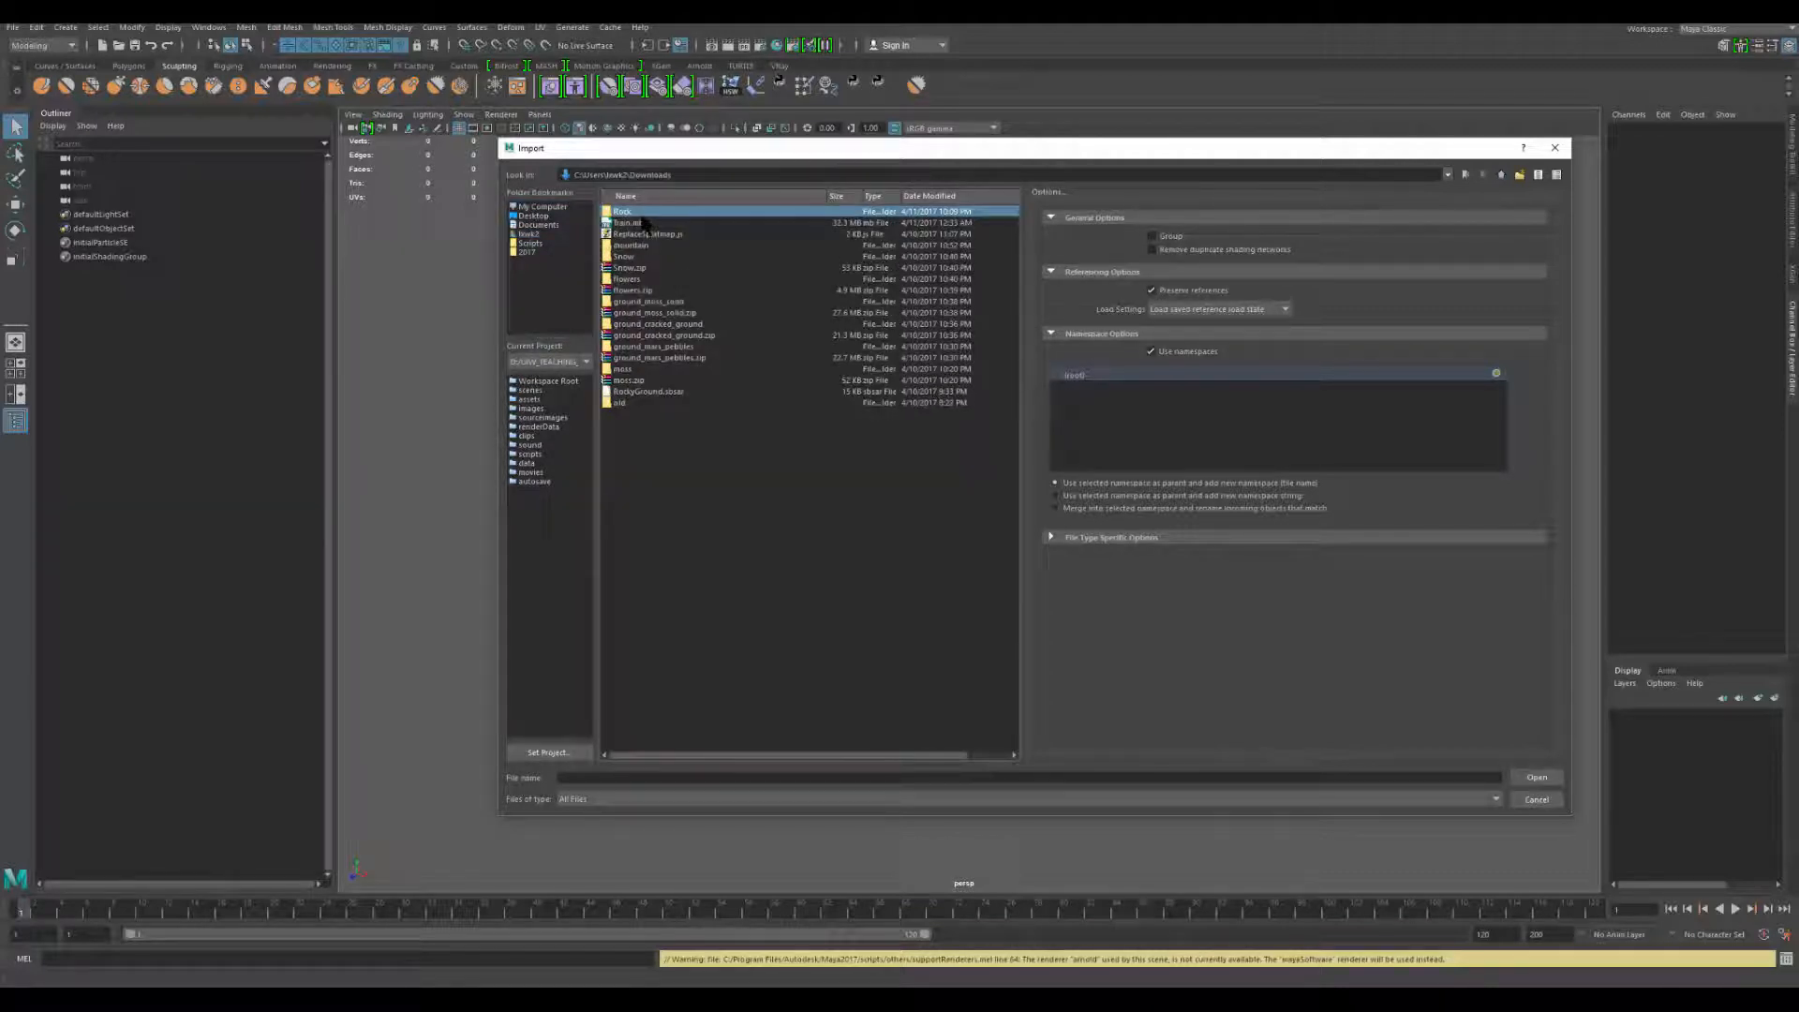
double_click(642, 213)
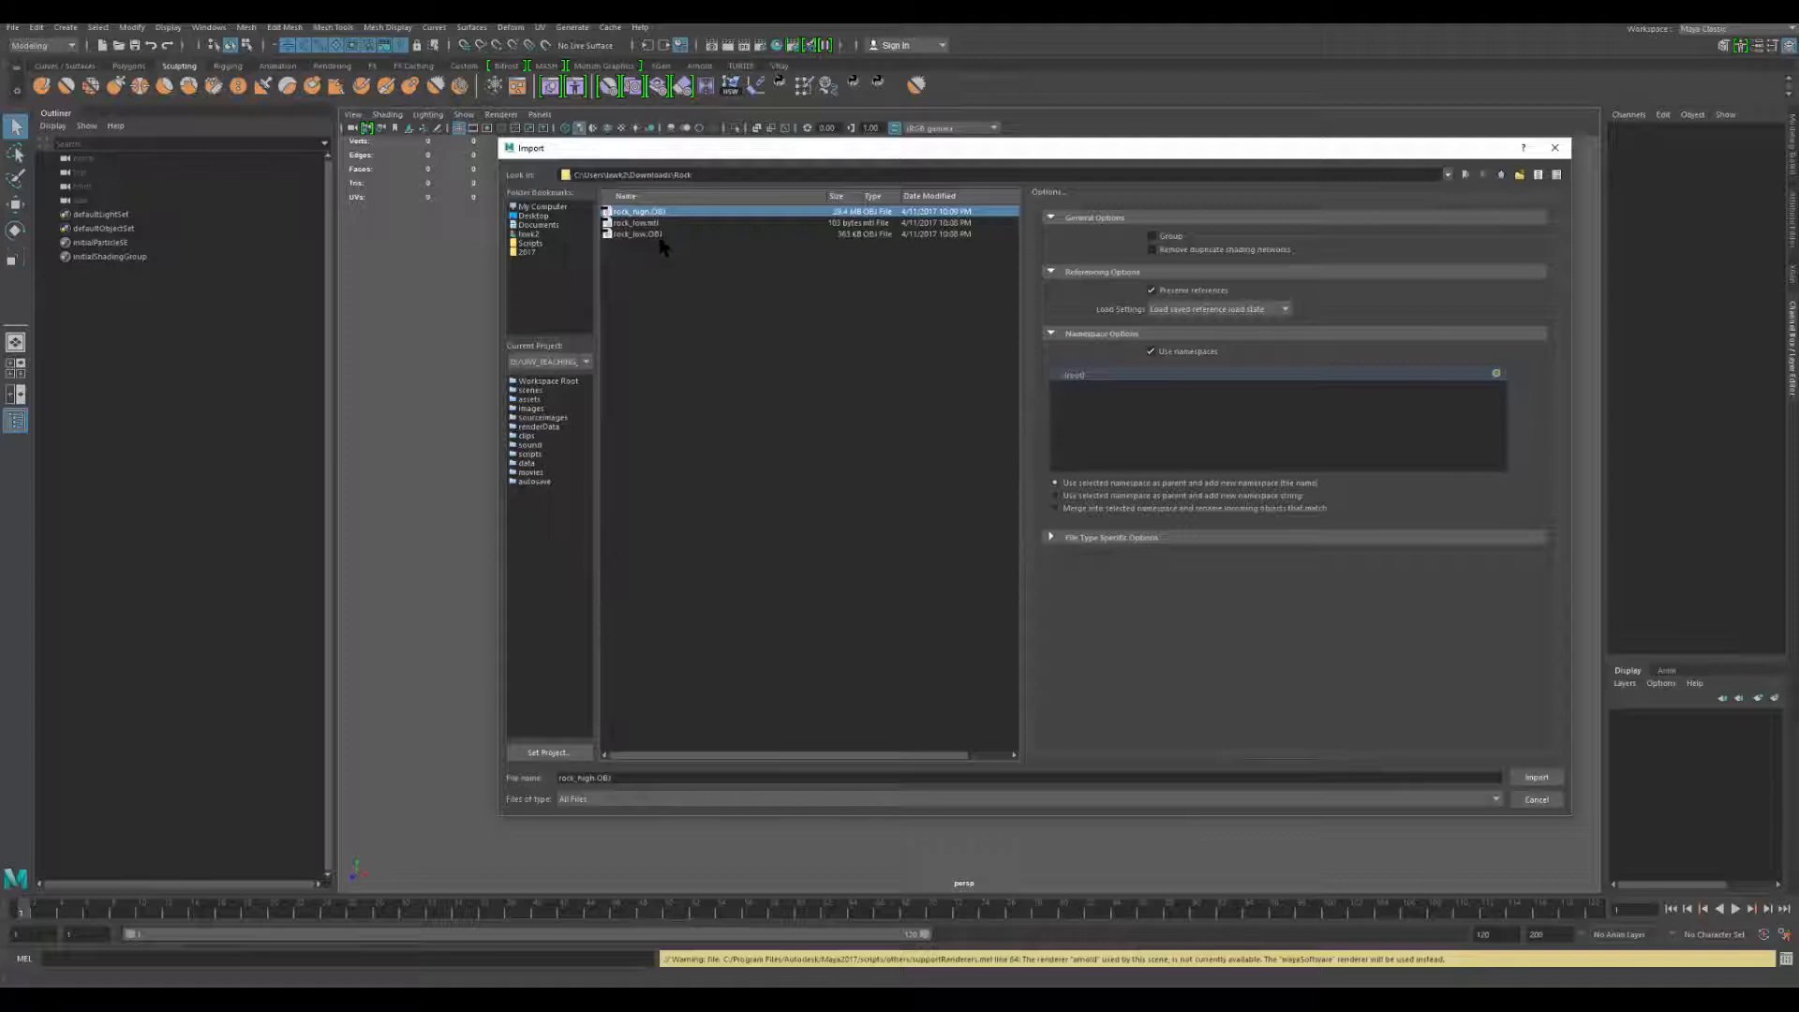
double_click(656, 234)
left_click(984, 511)
key("f")
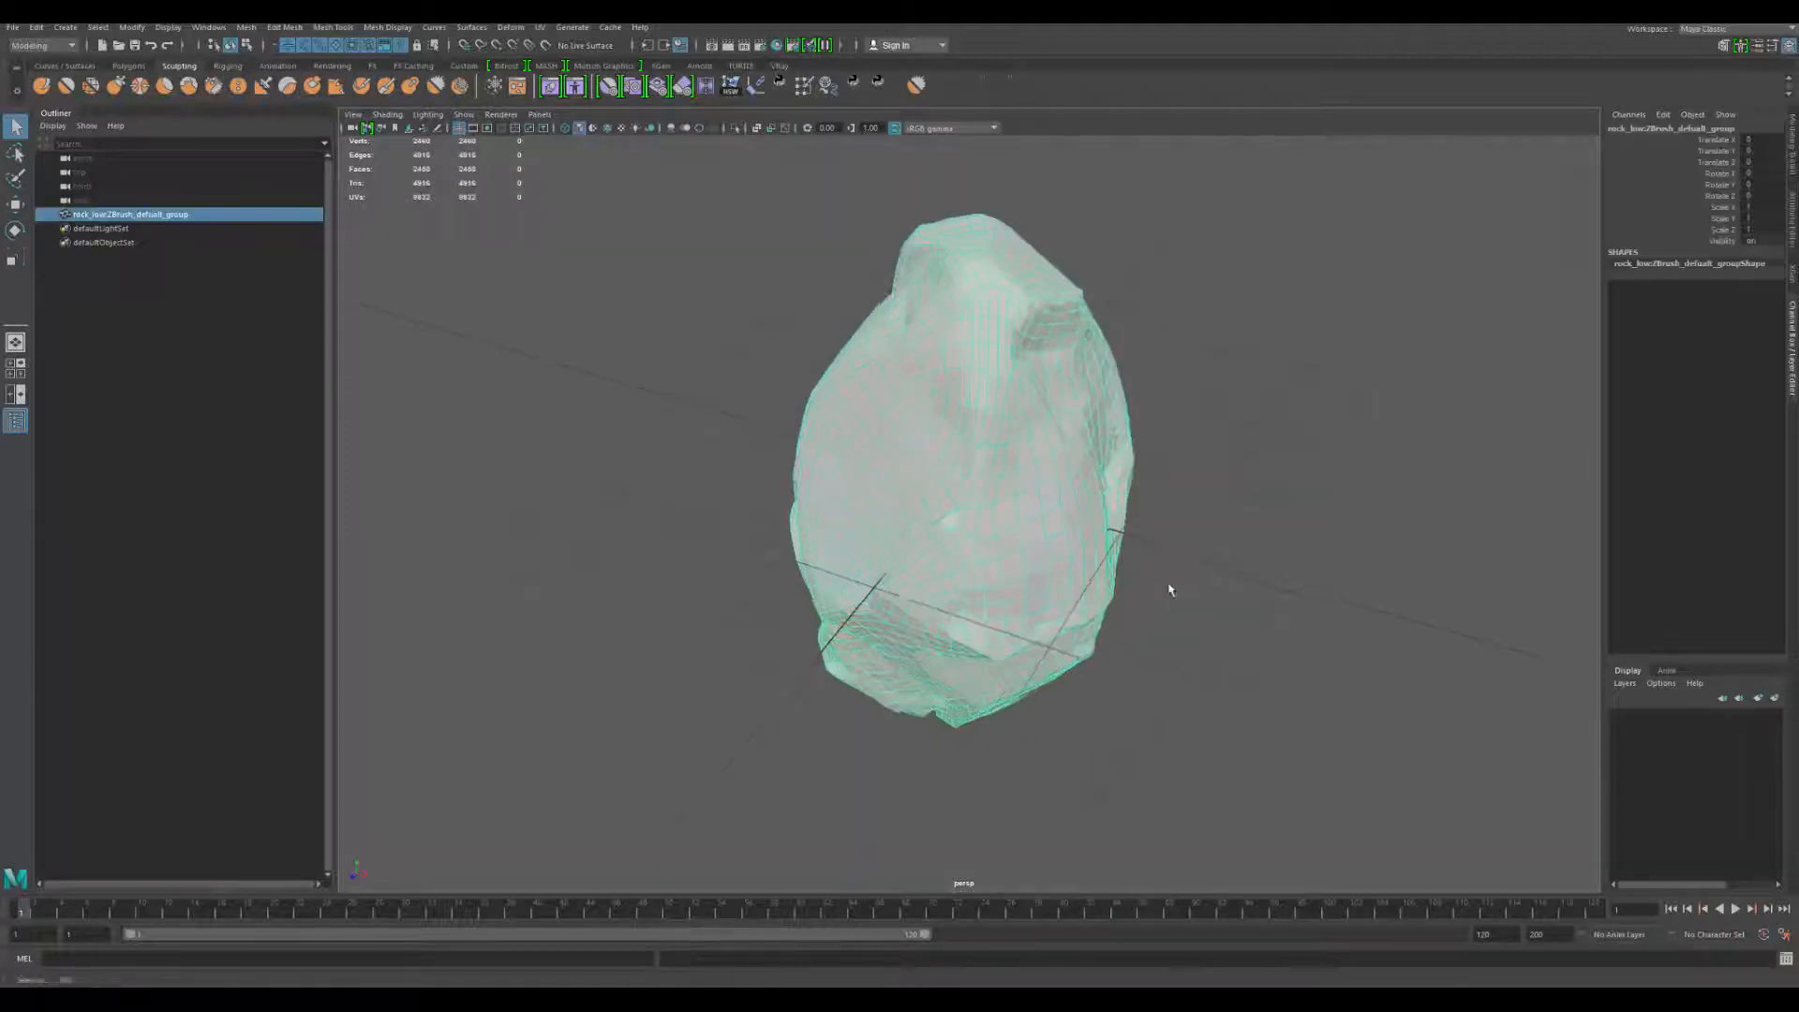
- Soften all edges of the imported low-poly rock so it shades smoothly
scroll(1169, 590, "up", 1)
left_click(1169, 589)
left_click_drag(1169, 589, 1096, 478, "alt")
left_click(1033, 419)
mouse_move(1031, 359)
right_mouse_down("shift")
mouse_move(1114, 397)
mouse_move(1239, 270)
right_mouse_up("shift")
left_click(1299, 238)
mouse_move(1300, 238)
left_mouse_down()
mouse_move(993, 540)
mouse_move(937, 543)
left_mouse_up()
left_click(1218, 375)
left_click(923, 534)
left_click(656, 375)
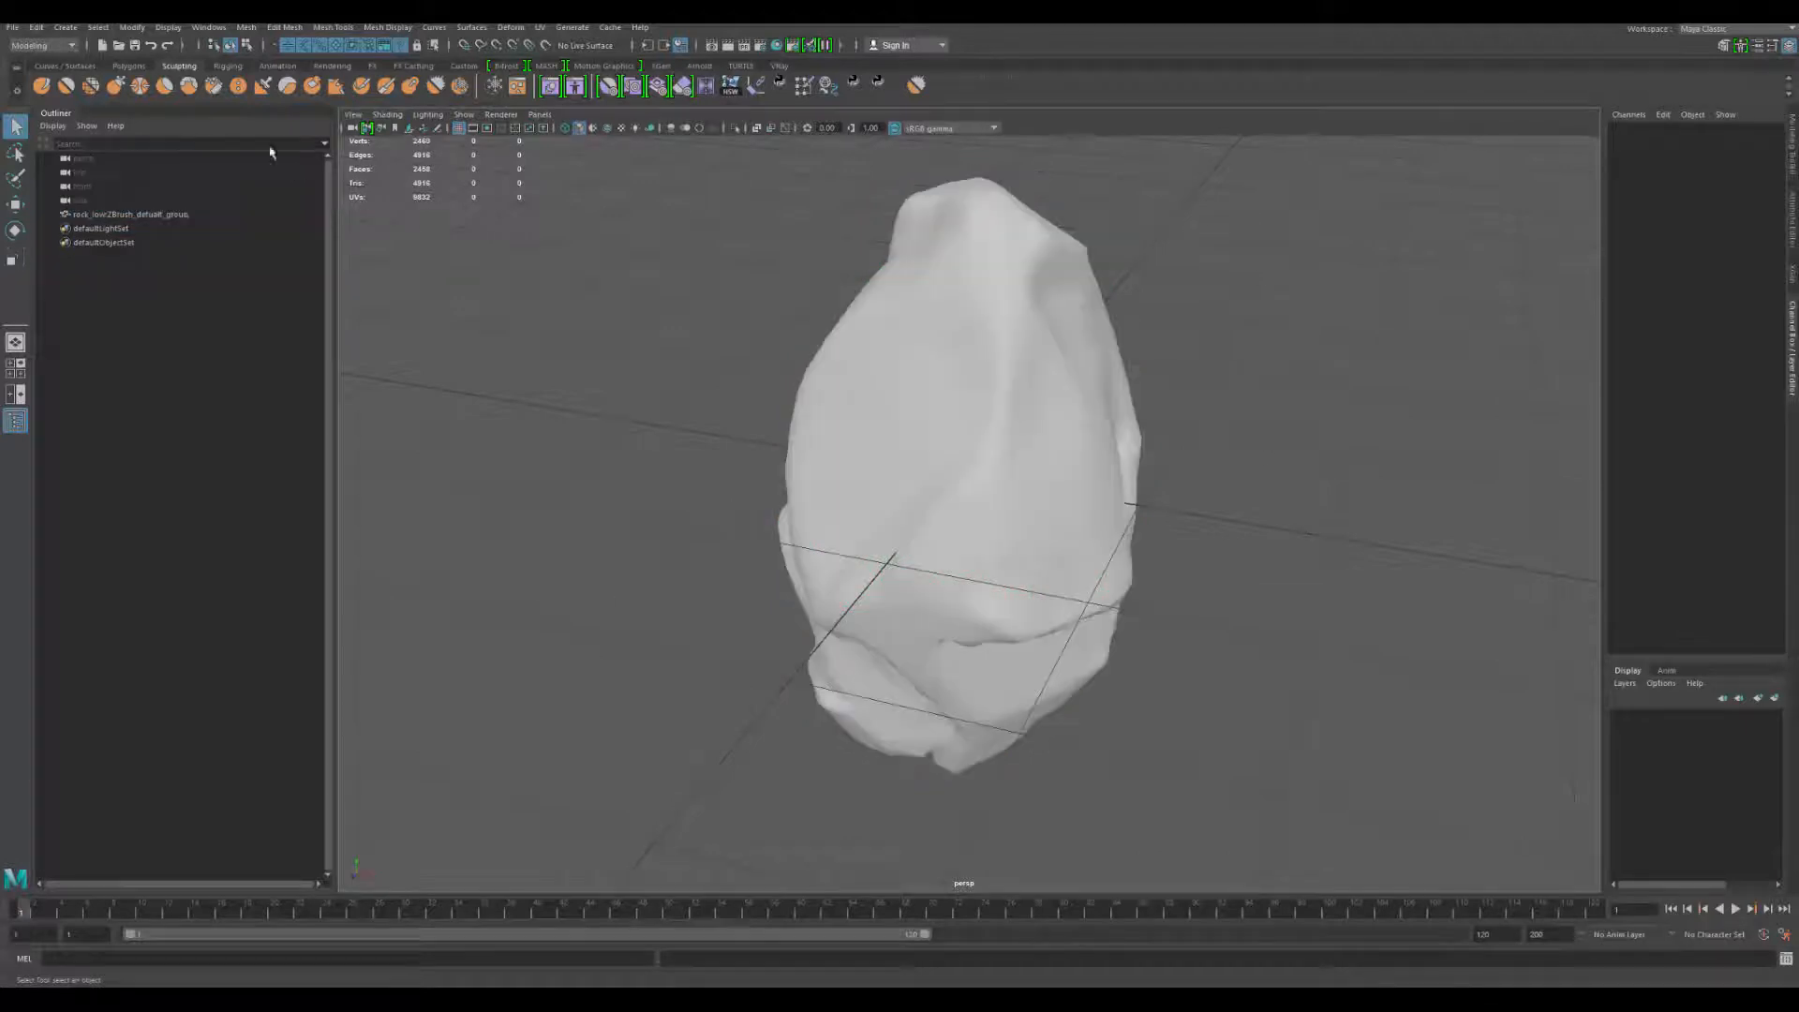
- Import rock_high.OBJ from the Rock folder into the same scene
left_click(12, 27)
left_click(47, 197)
left_click(670, 213)
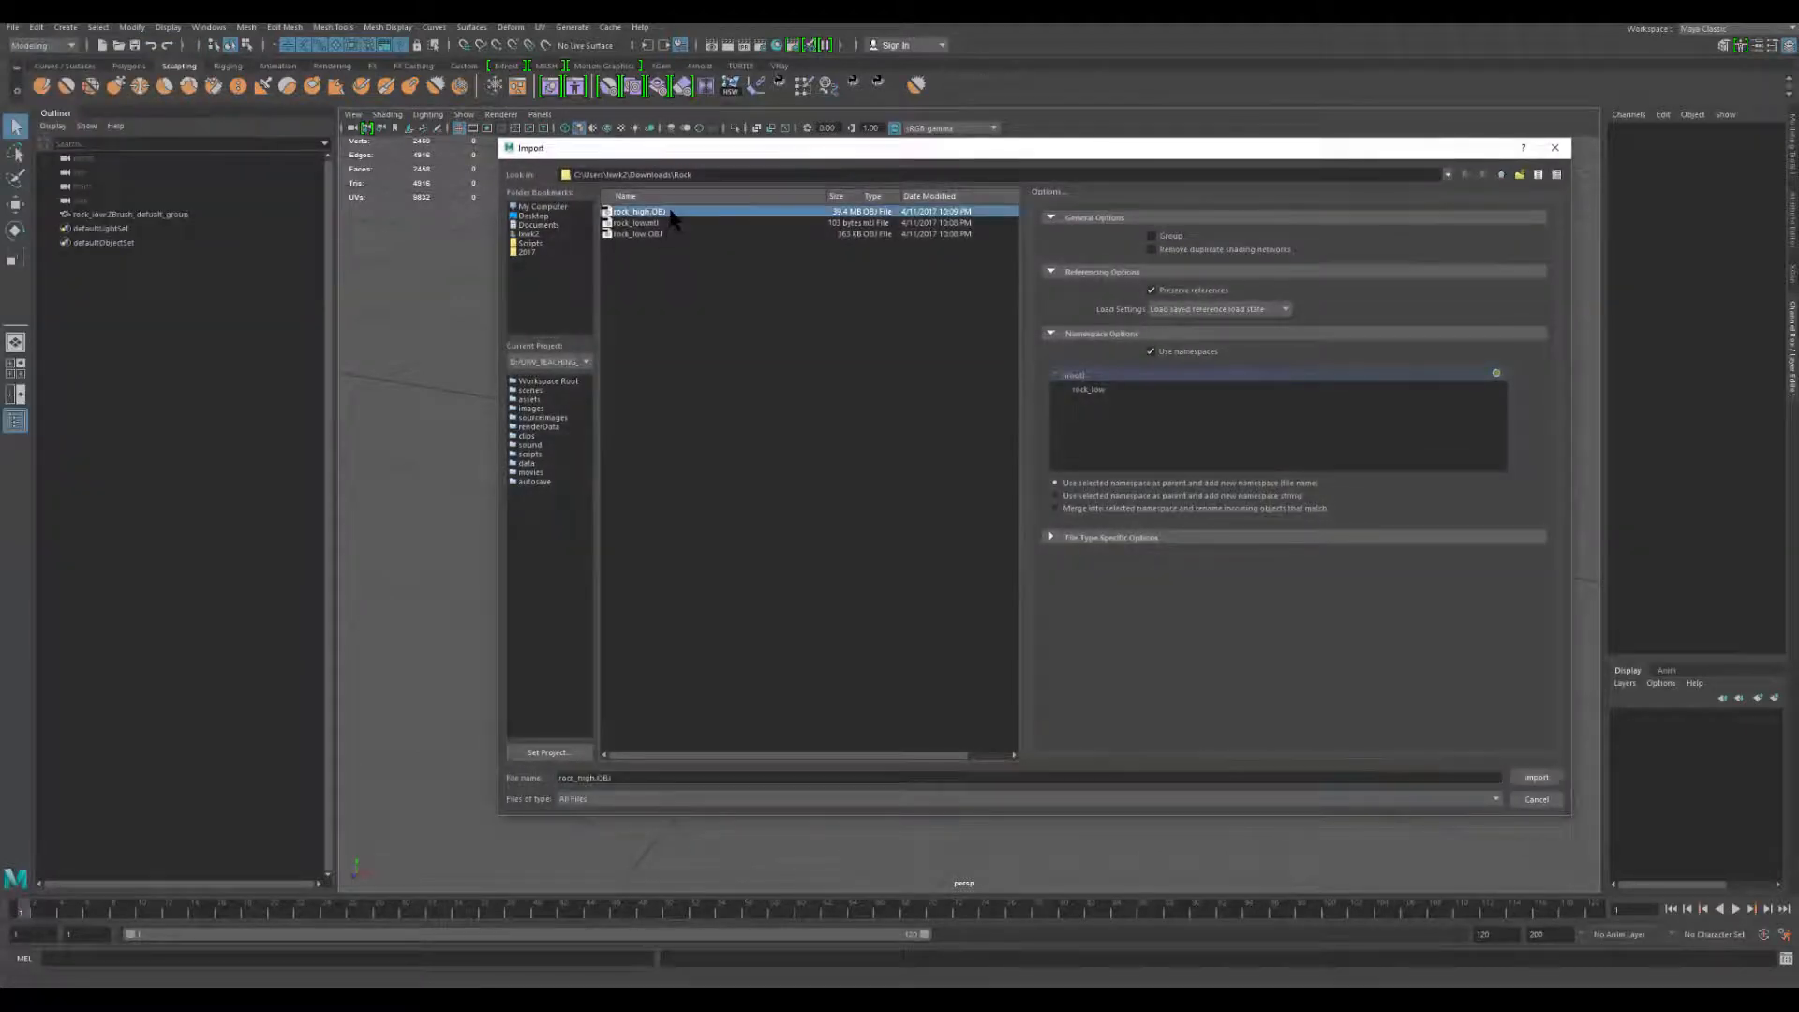
double_click(671, 214)
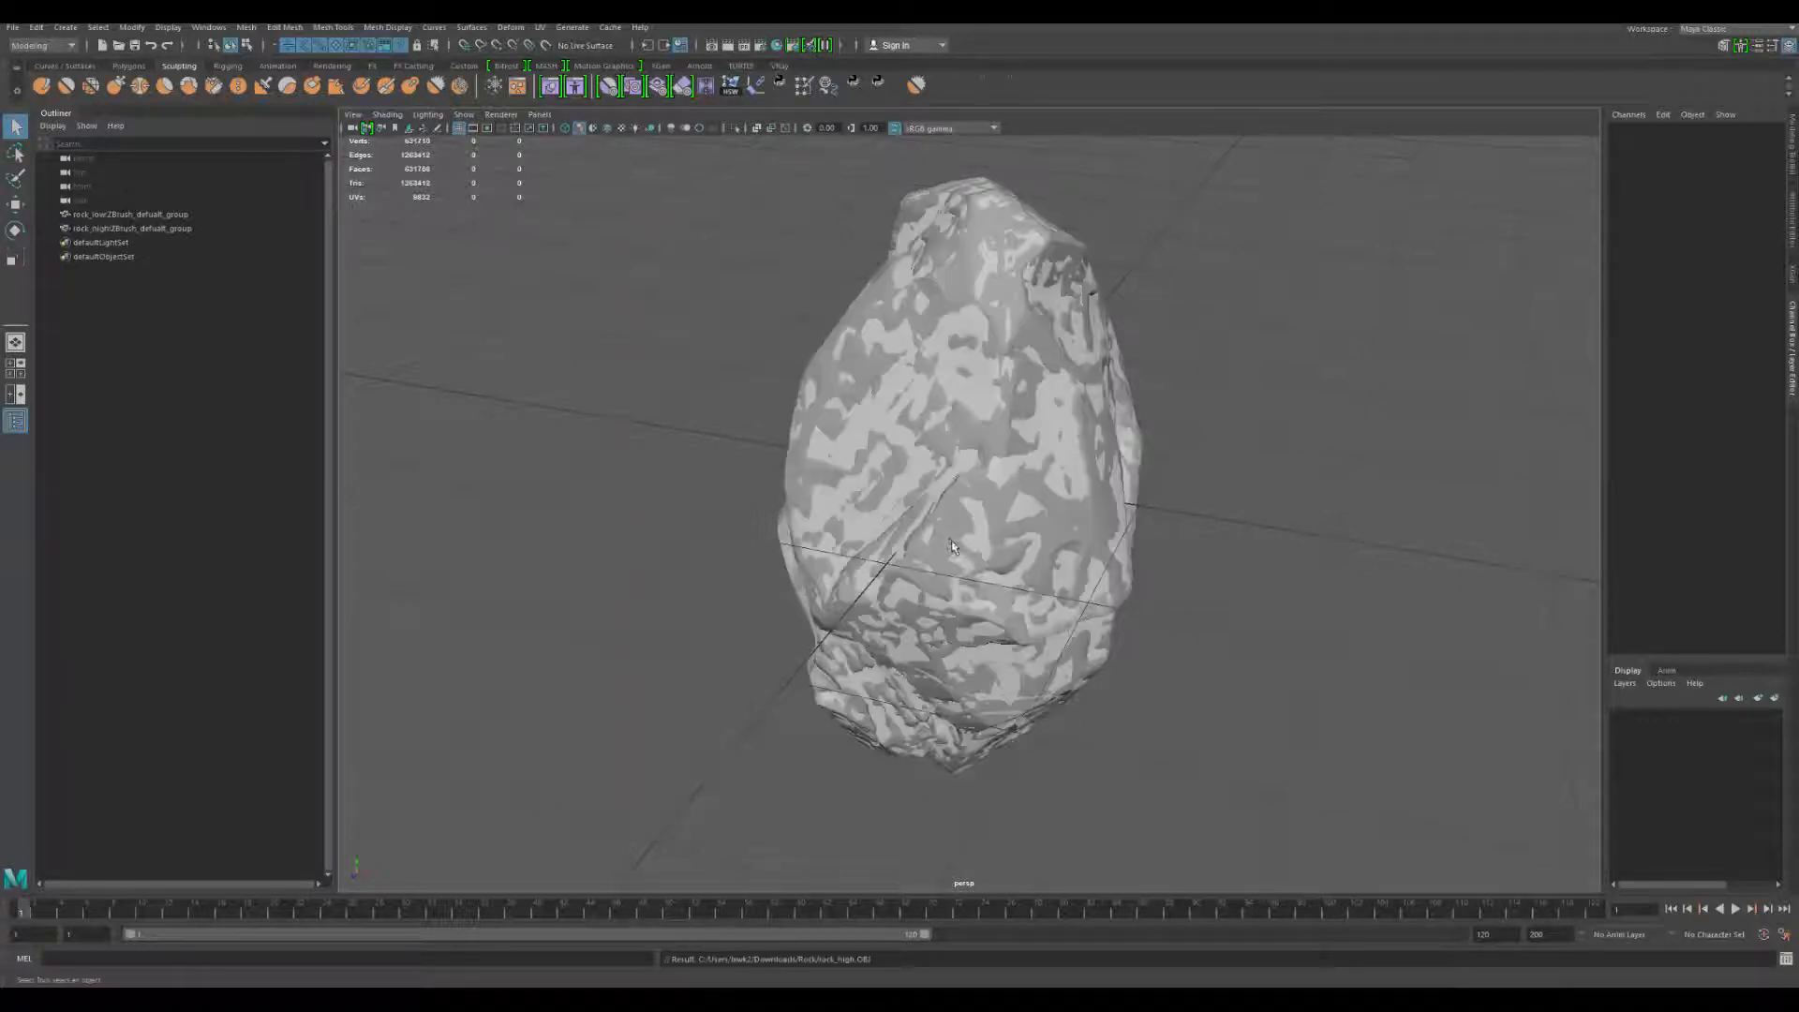
- Soften all edges of the high-poly rock mesh
left_click(113, 228)
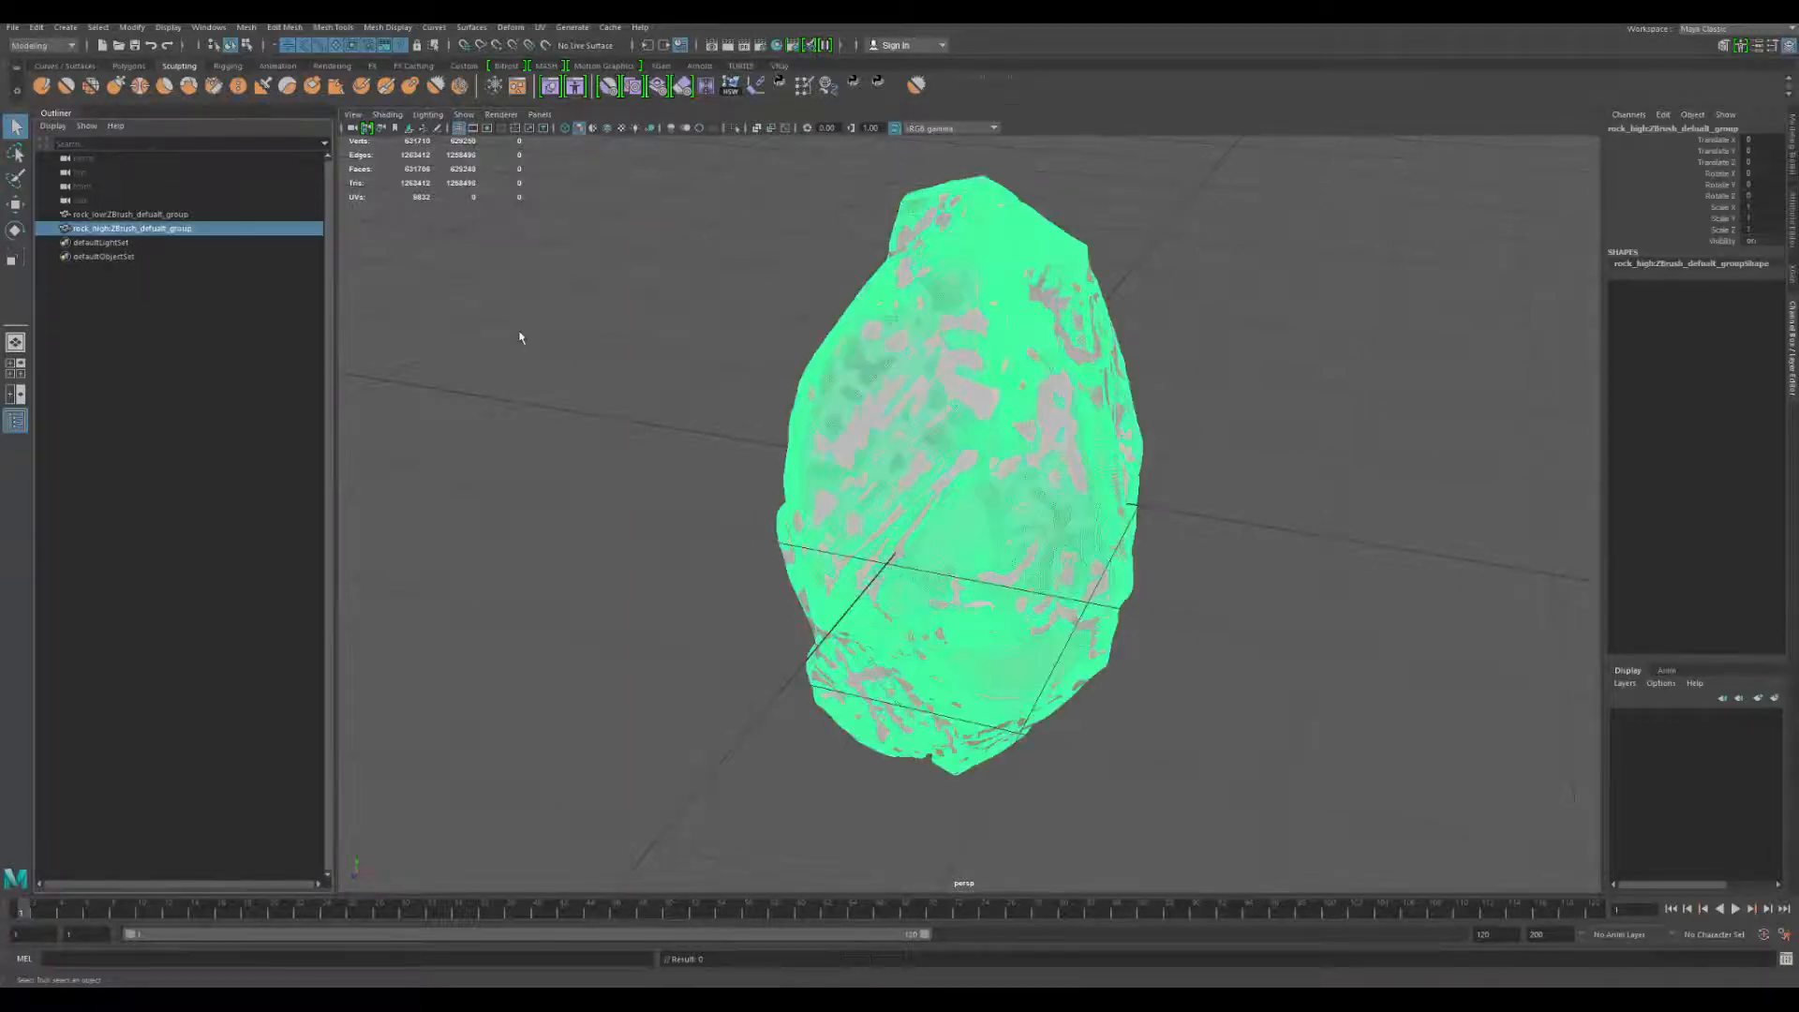
right_click_drag(726, 278, 843, 273, "shift")
middle_click_drag(815, 298, 712, 477, "alt")
right_click_drag(712, 478, 891, 415, "alt")
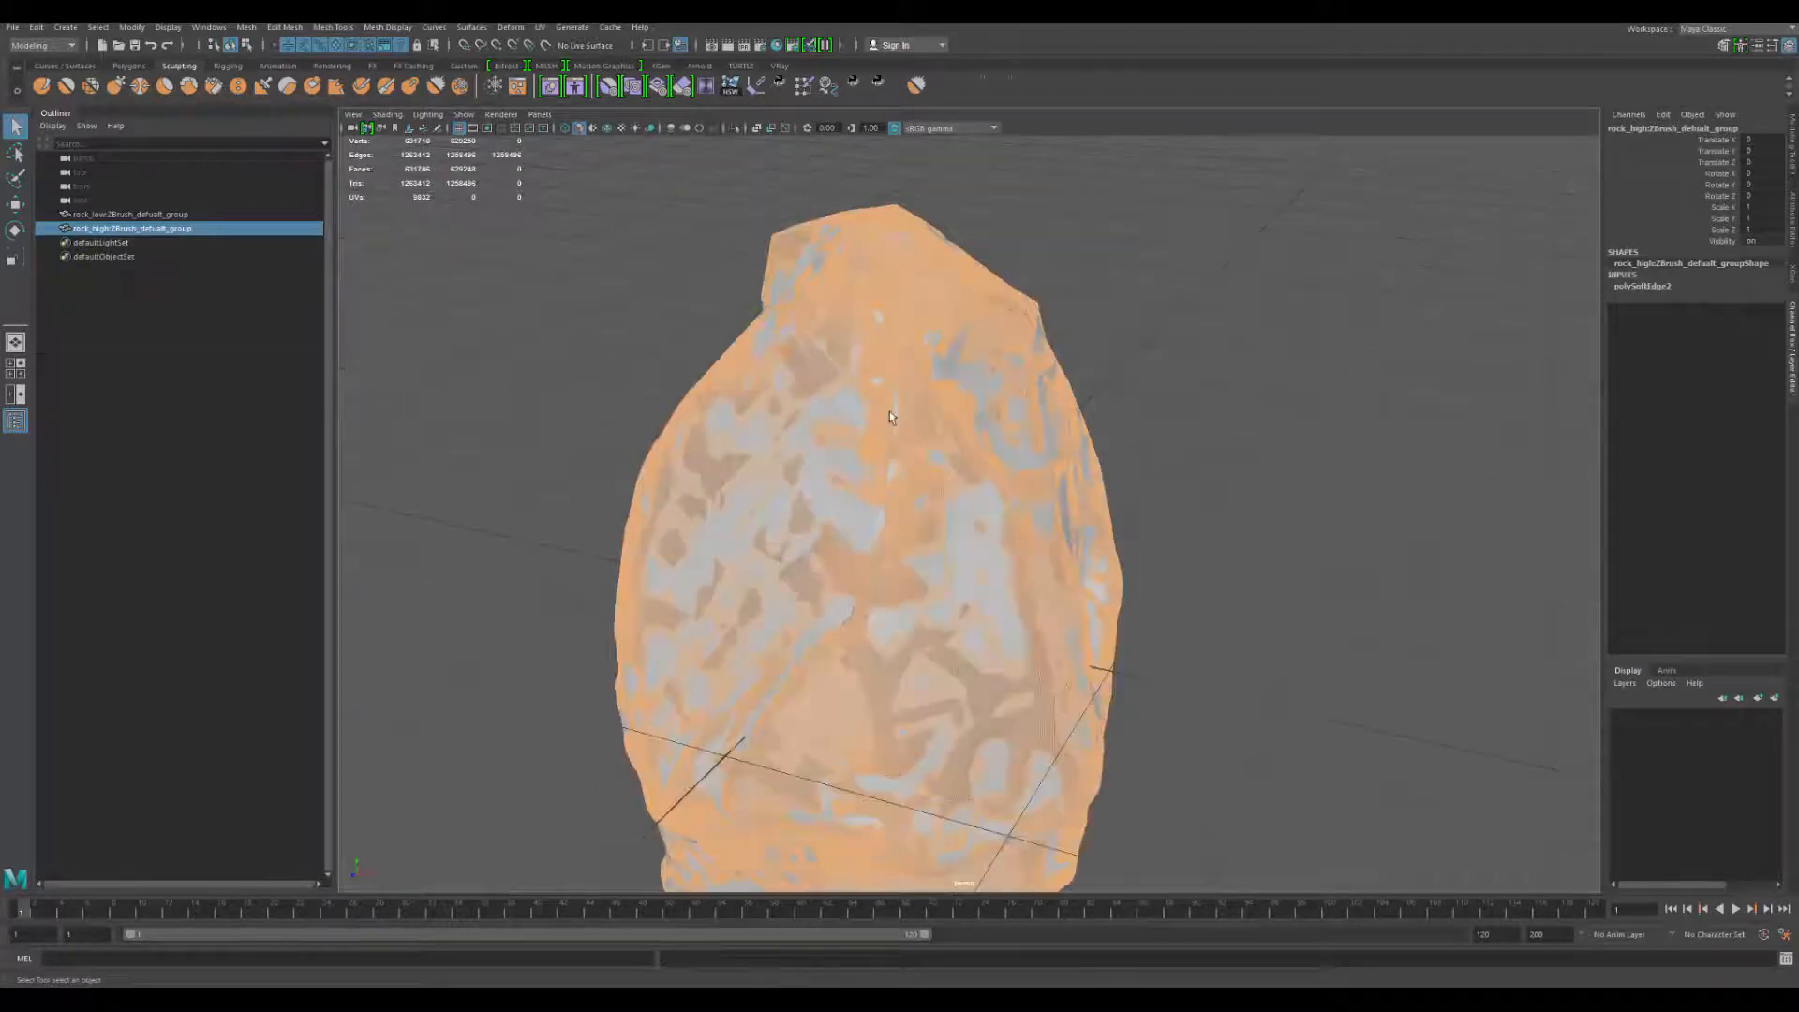
- Examine how the overlapping low- and high-poly rock meshes line up and intersect
right_click_drag(1012, 306, 1094, 276)
left_click(1096, 290)
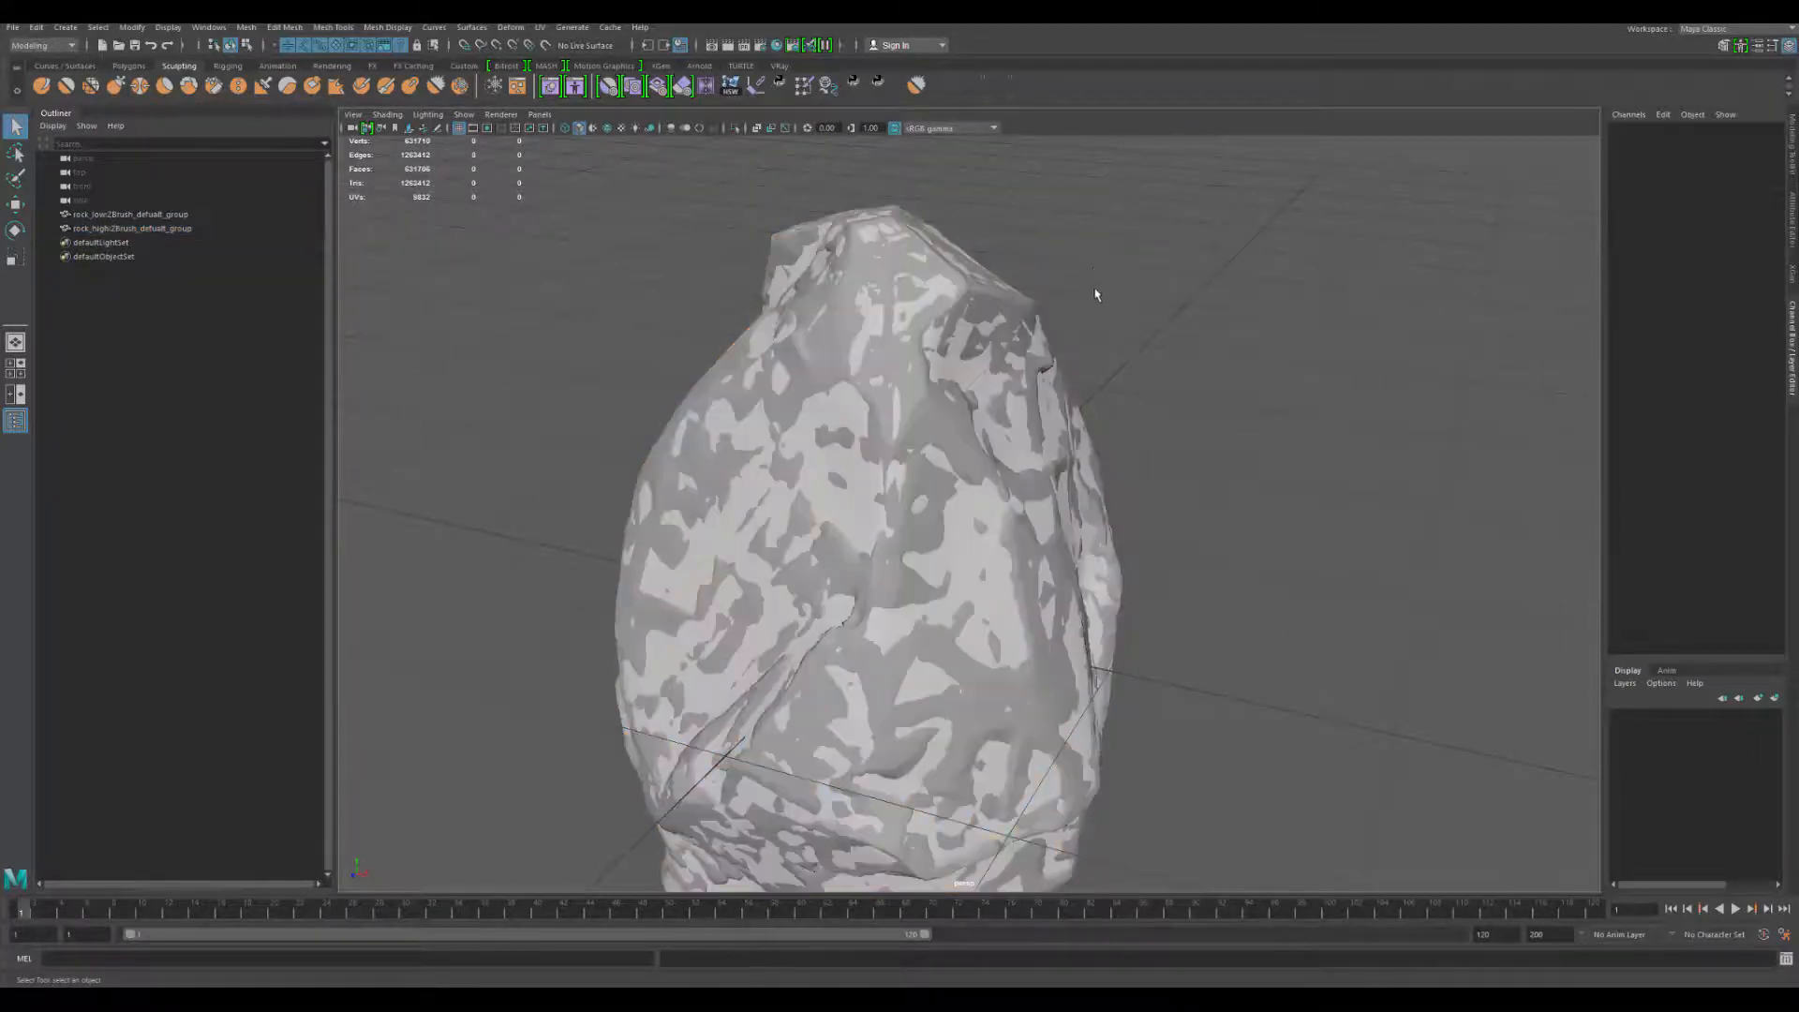
left_click_drag(1096, 291, 855, 441)
right_click_drag(854, 445, 740, 422, "alt")
middle_click_drag(740, 422, 712, 365, "alt")
left_click(634, 355)
left_click_drag(634, 355, 799, 499)
middle_click_drag(798, 498, 818, 436, "alt")
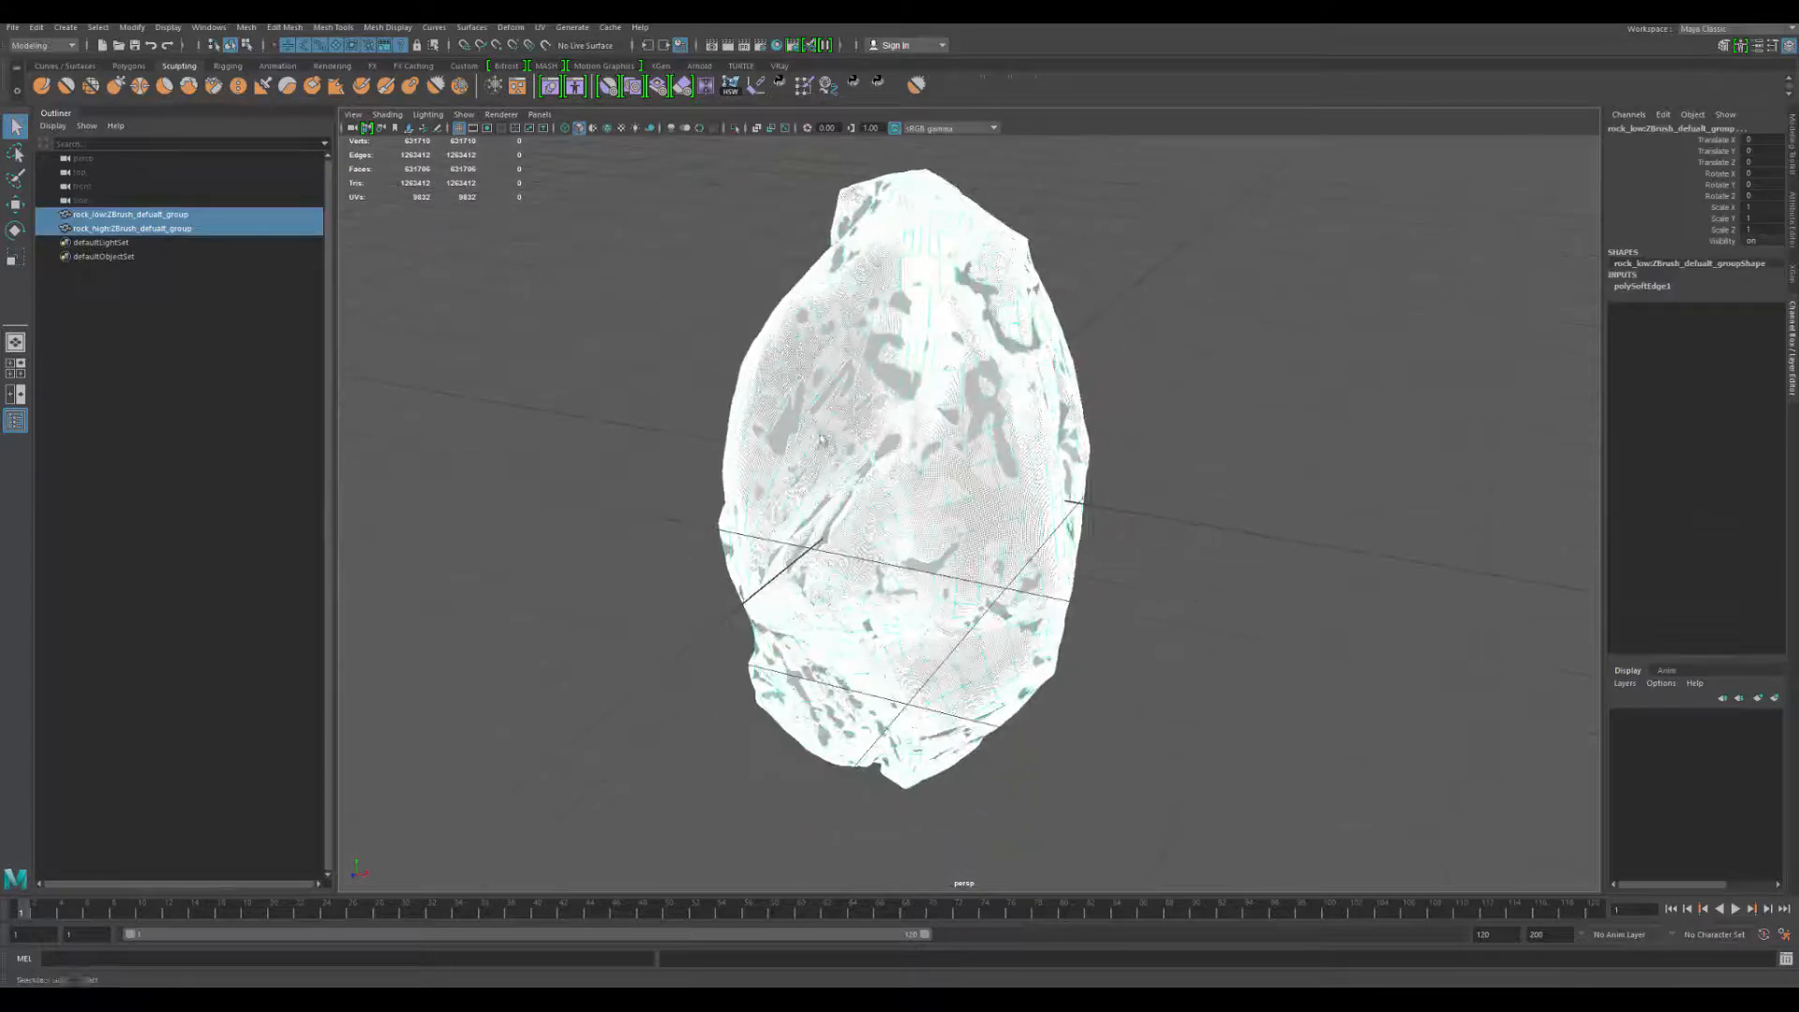
left_click(673, 243)
left_click_drag(673, 242, 911, 355)
- Export only the low-poly rock as OBJ, overwriting rock_low.OBJ in the Rock folder
left_click(140, 215)
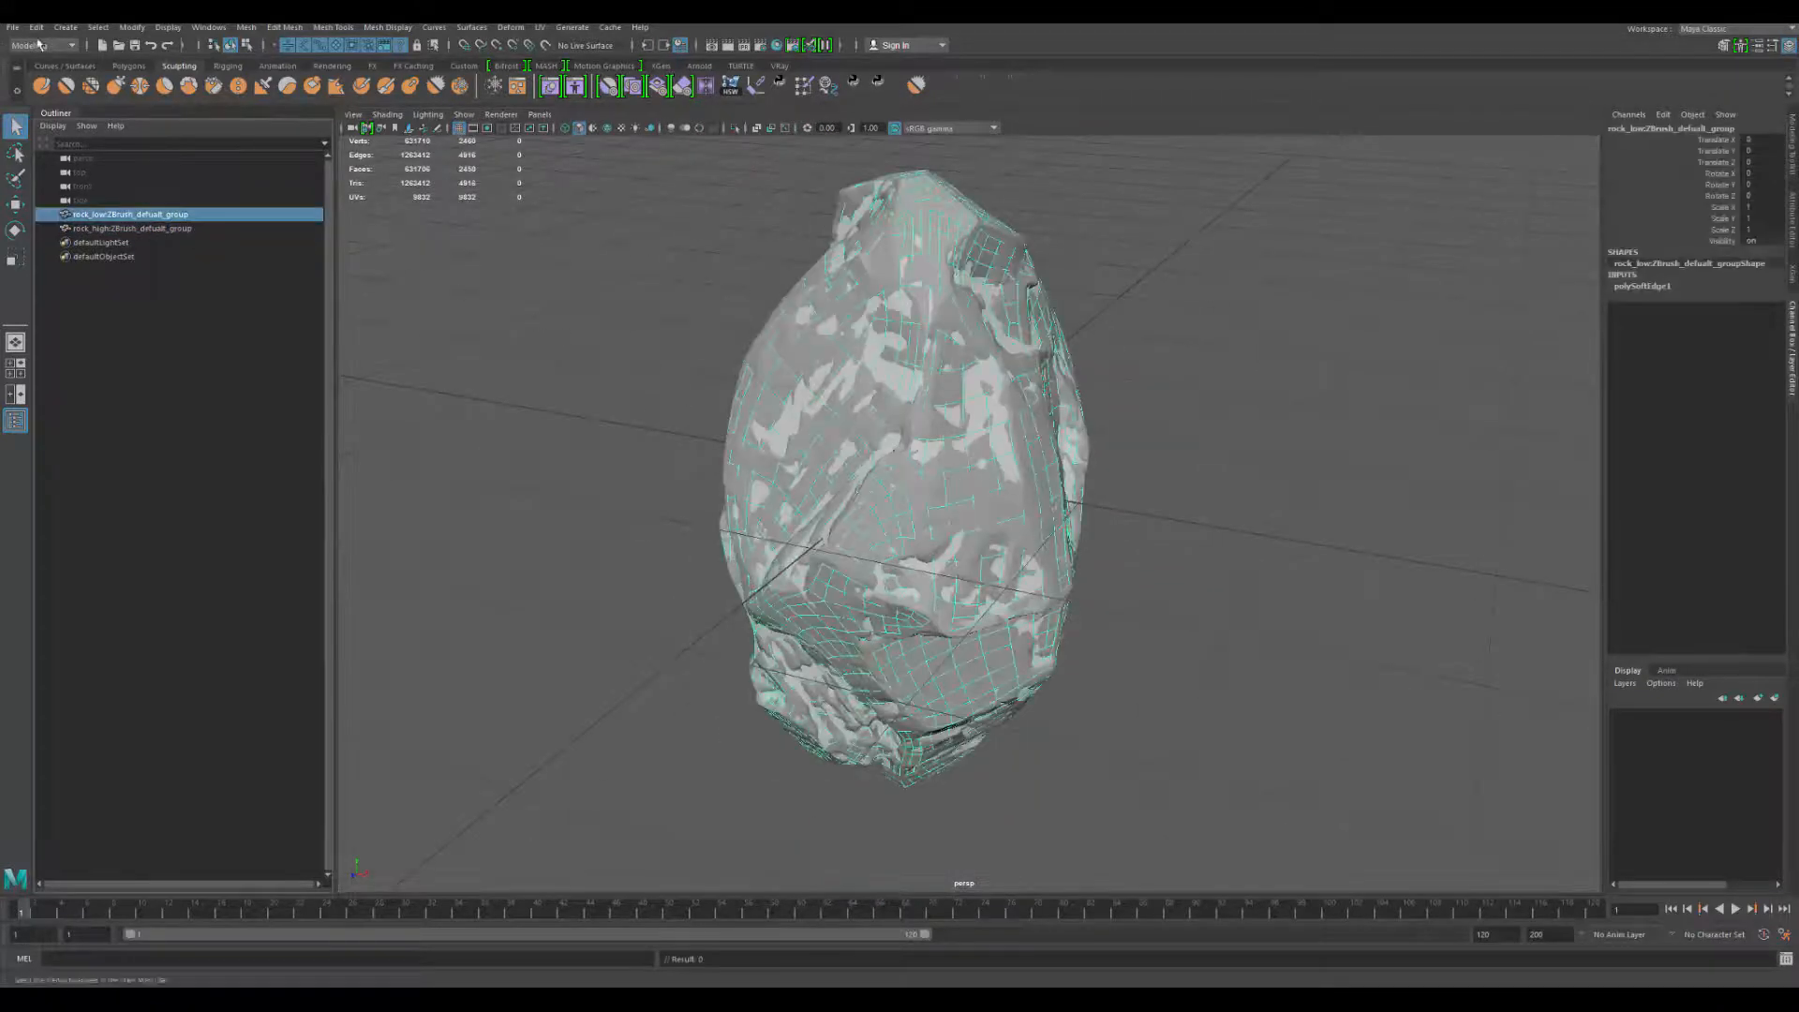
left_click(13, 27)
left_click(72, 228)
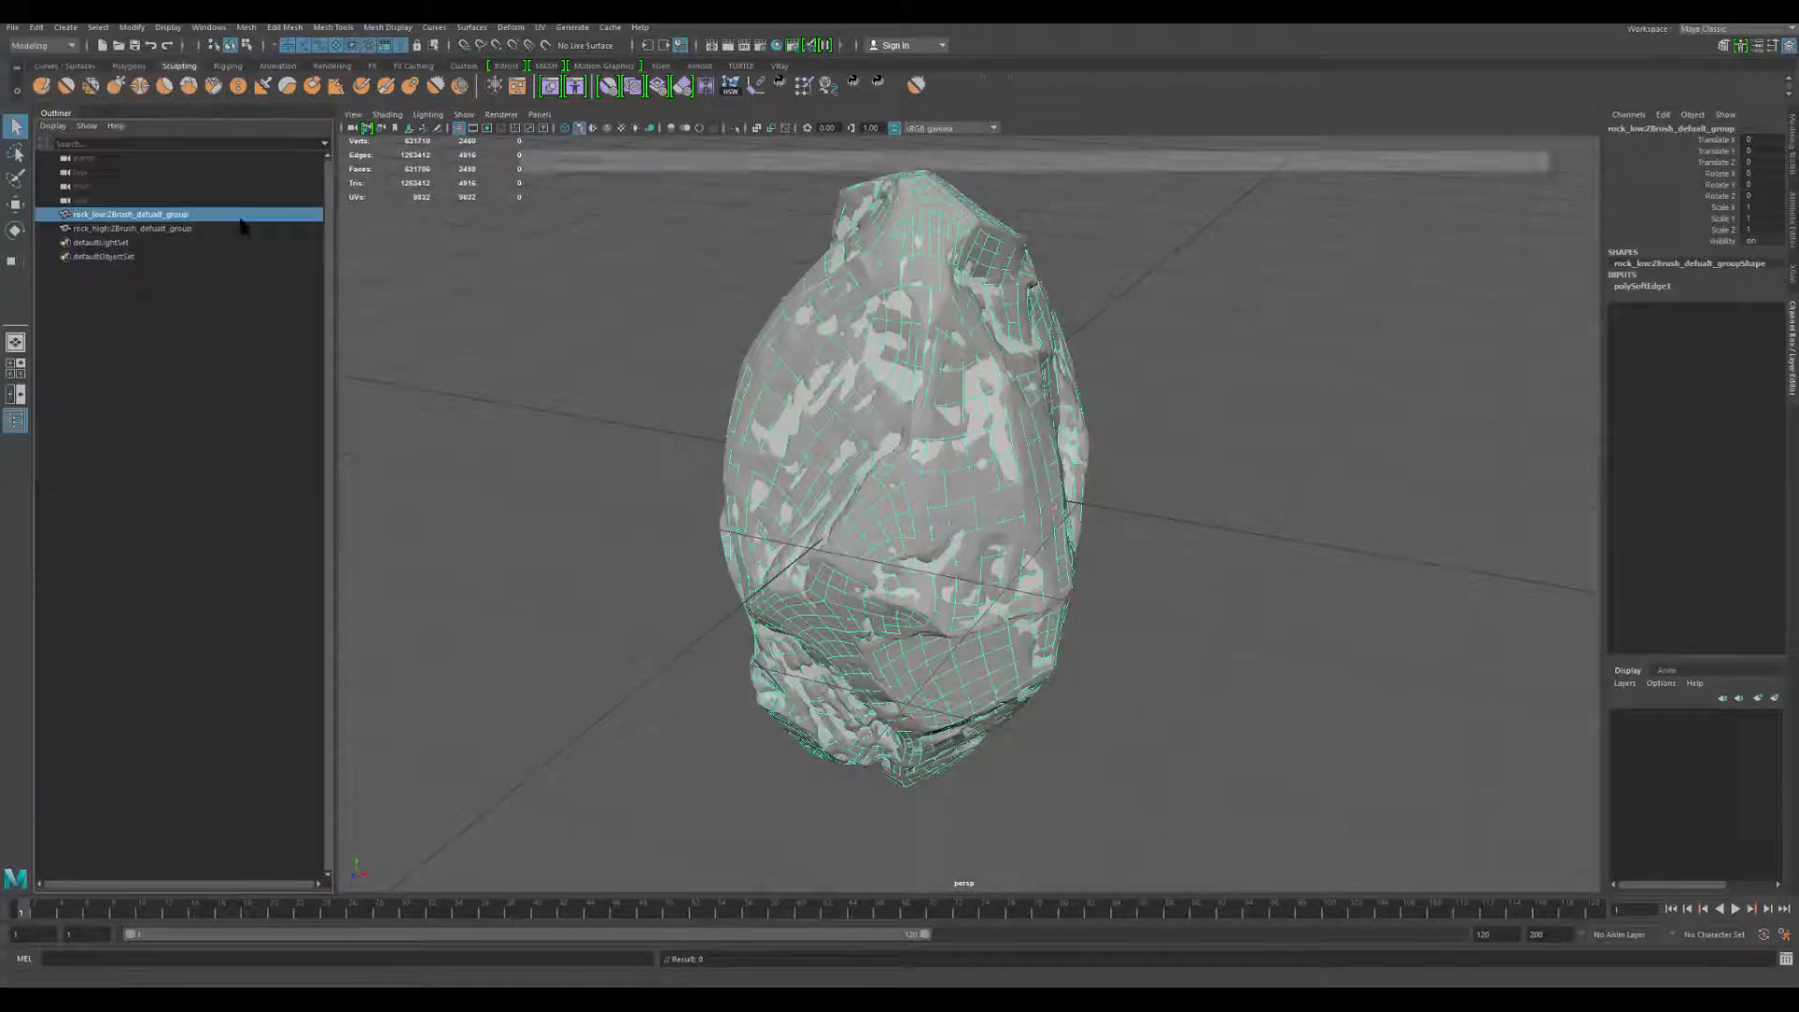
left_click(662, 212)
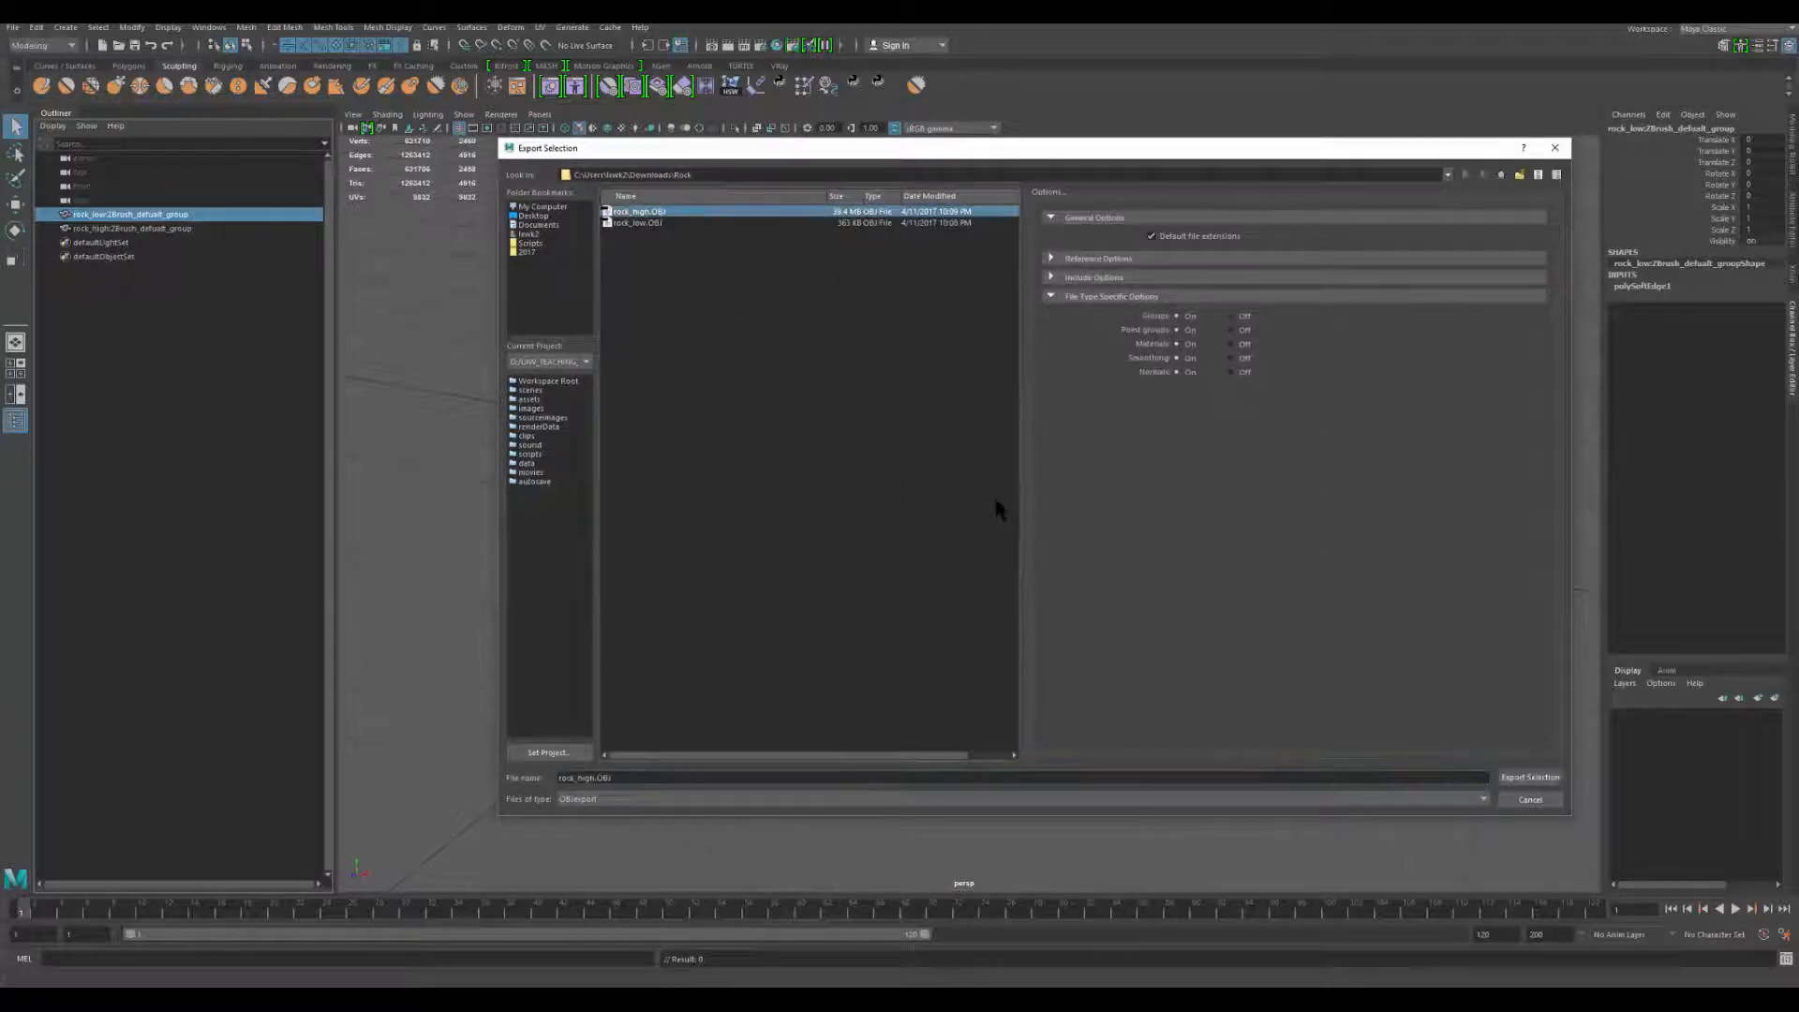
left_click(655, 223)
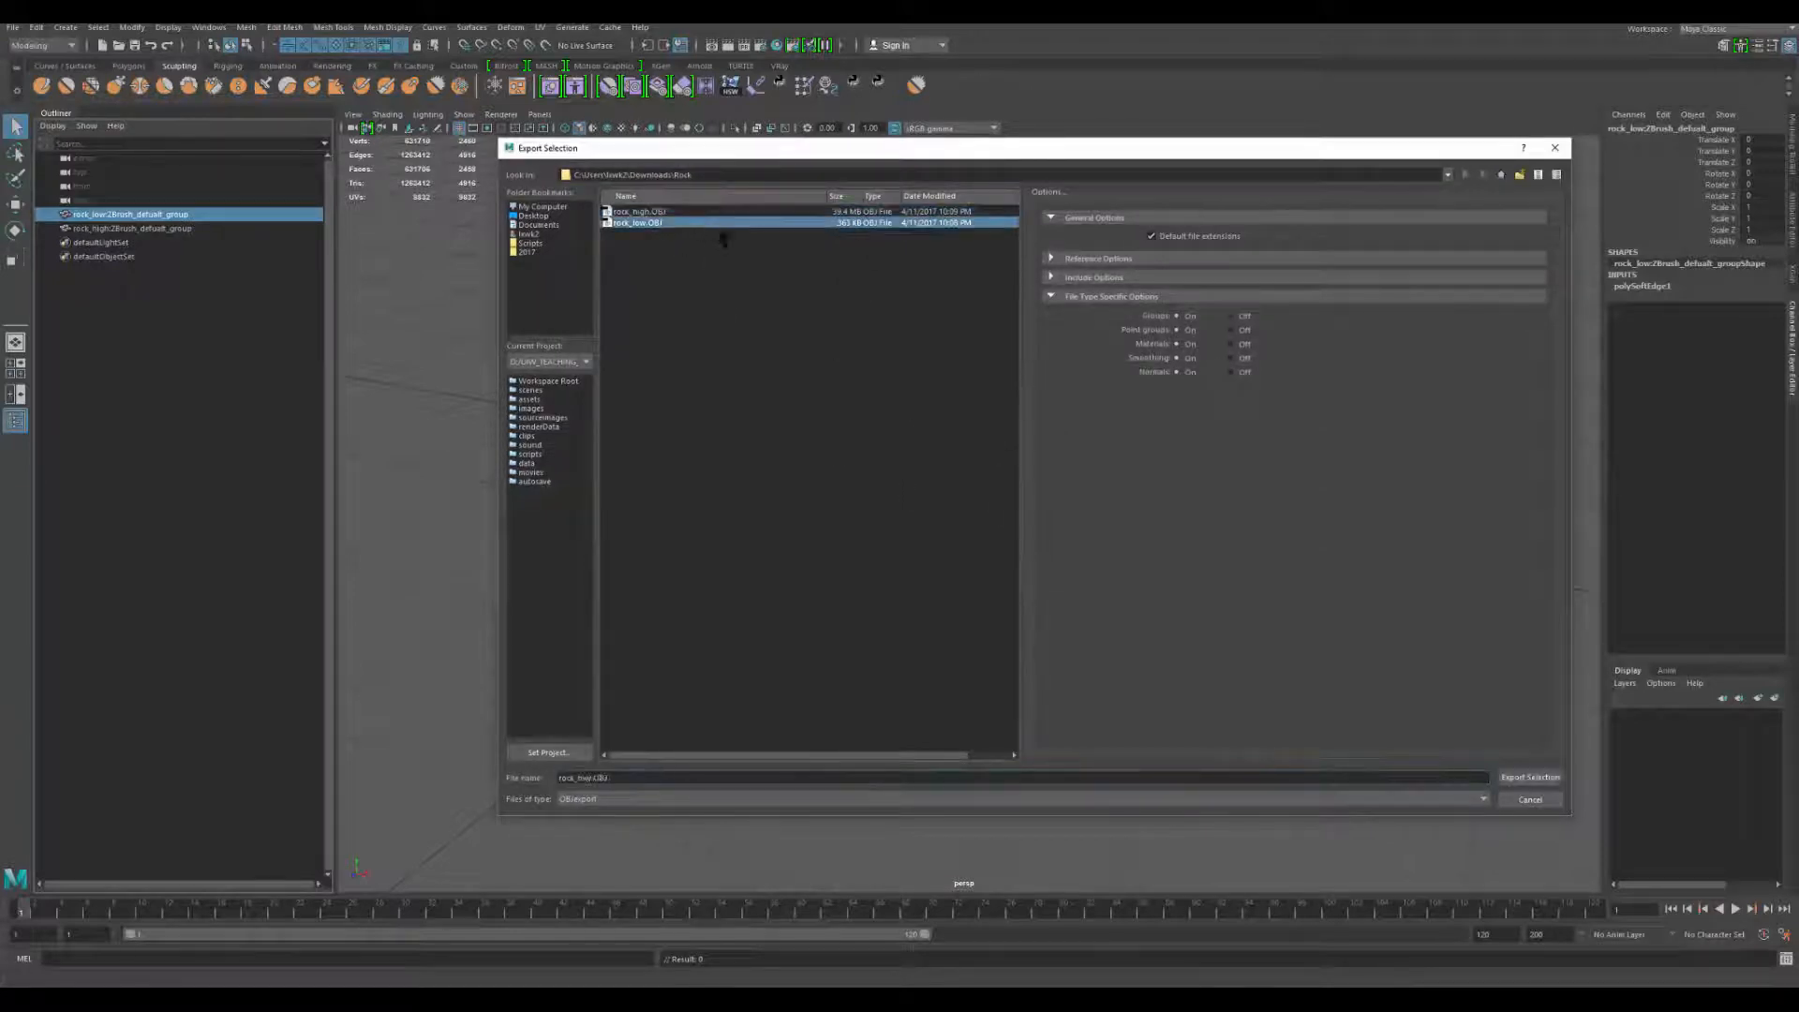
left_click(1524, 777)
left_click(1004, 503)
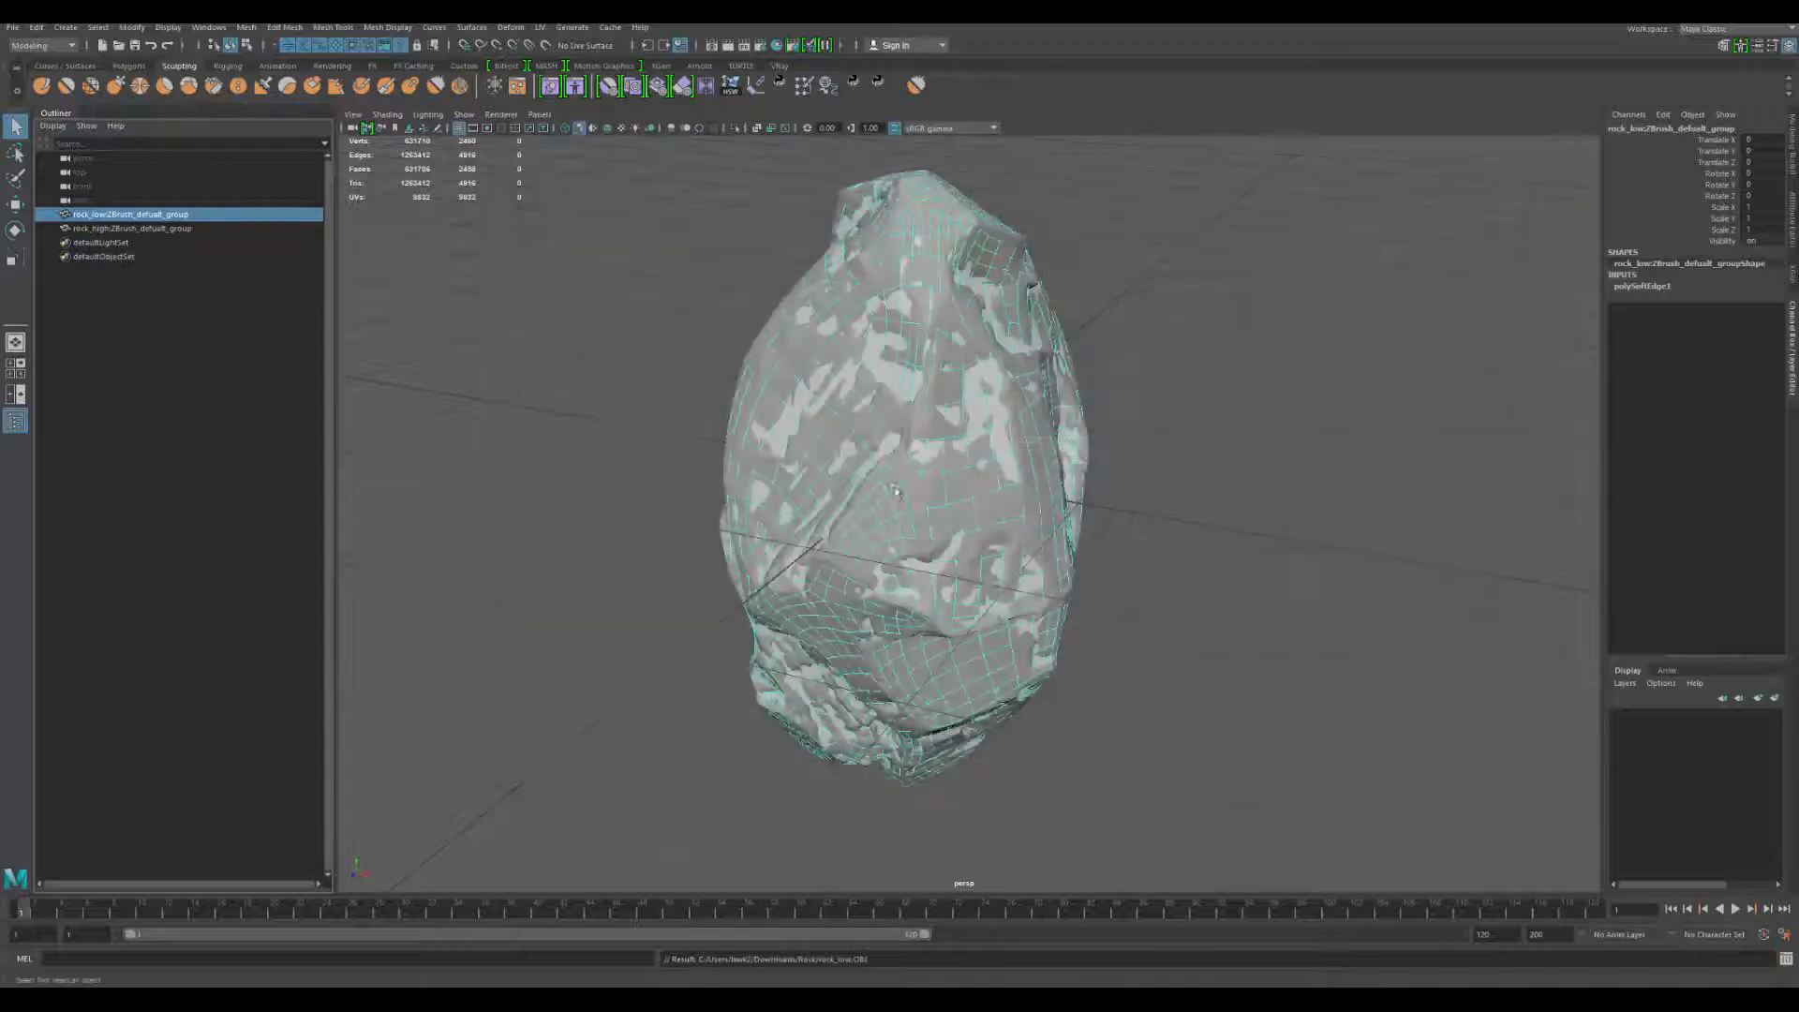
- Export only the high-poly rock as OBJ, overwriting rock_high.OBJ in the Rock folder
left_click(231, 228)
key("g")
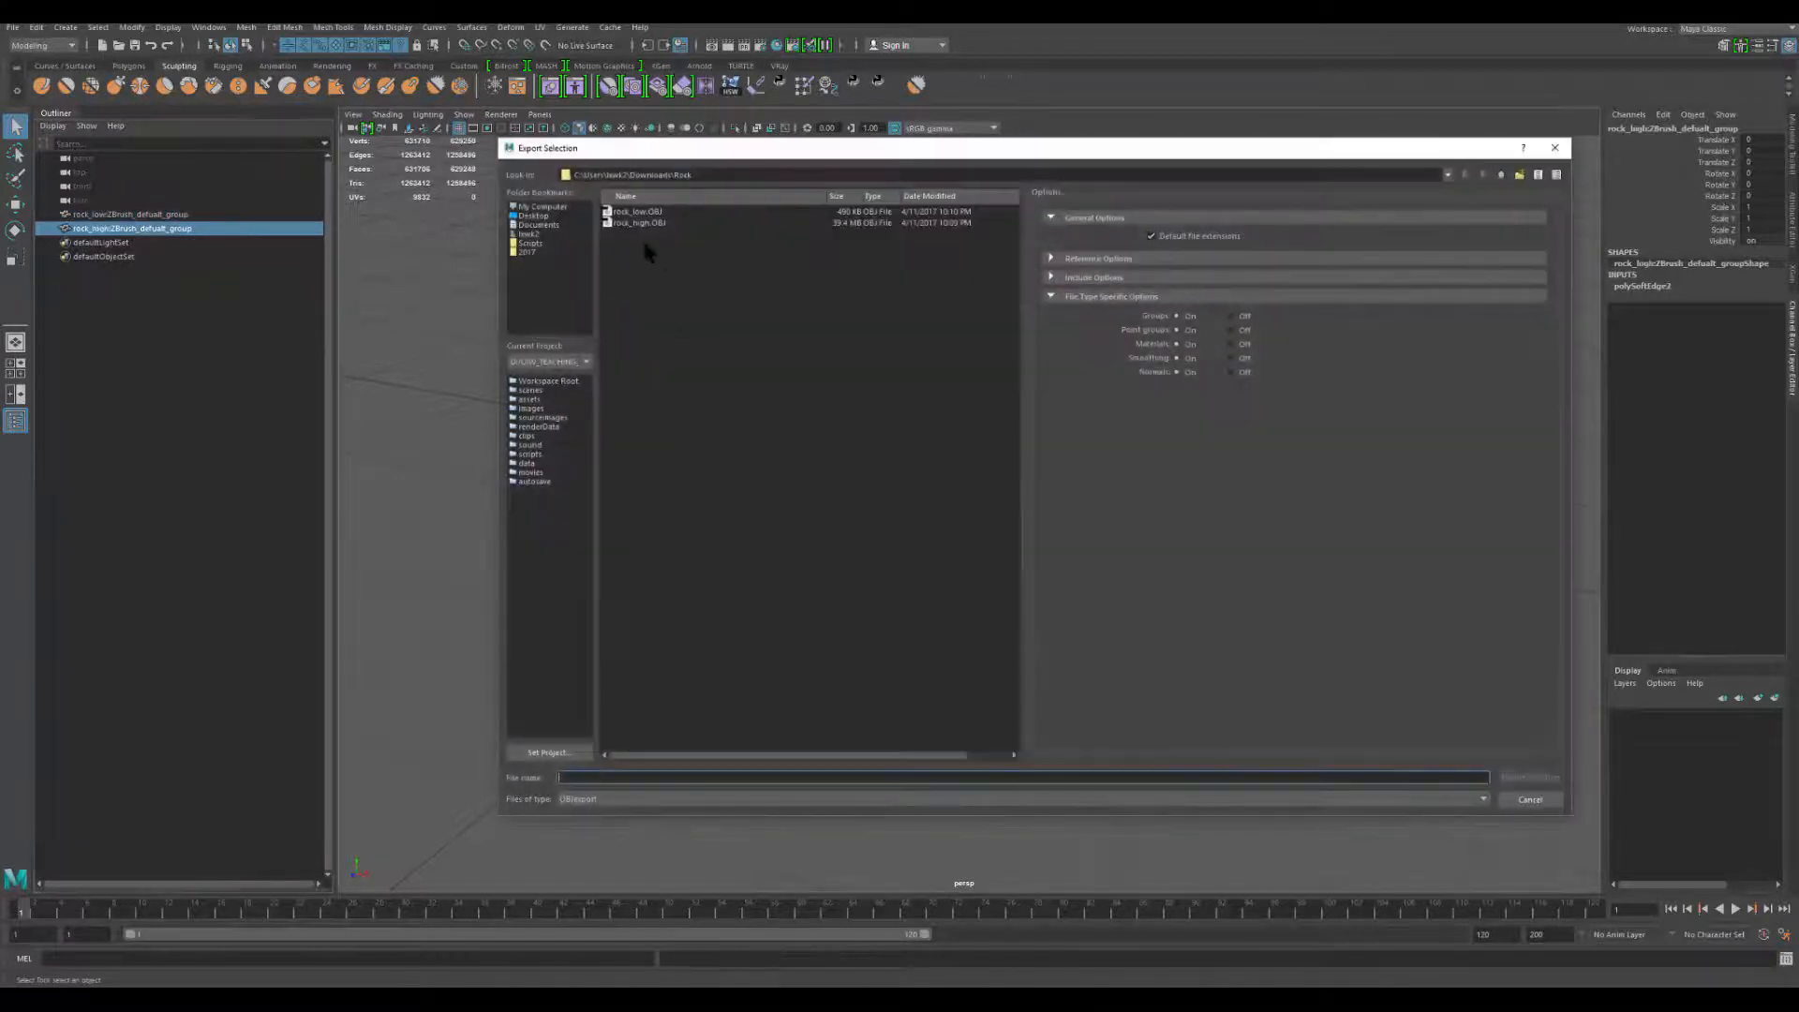
left_click(649, 216)
double_click(653, 223)
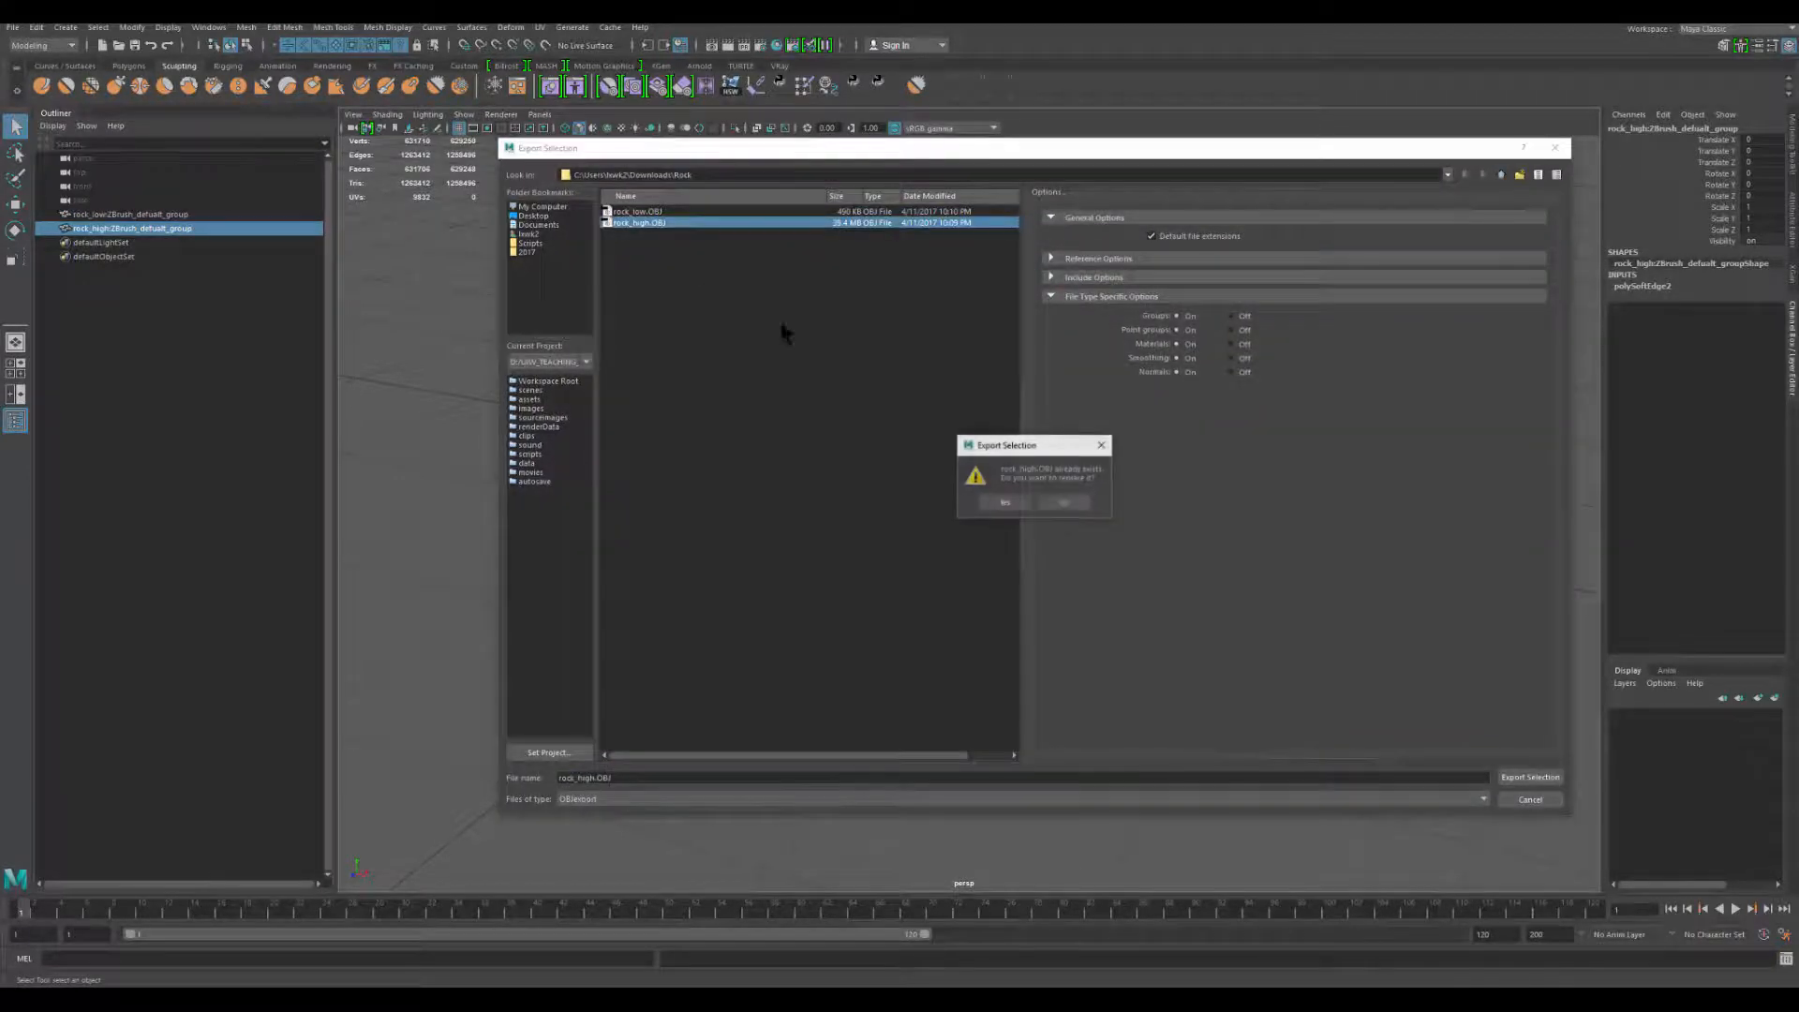
left_click(1012, 502)
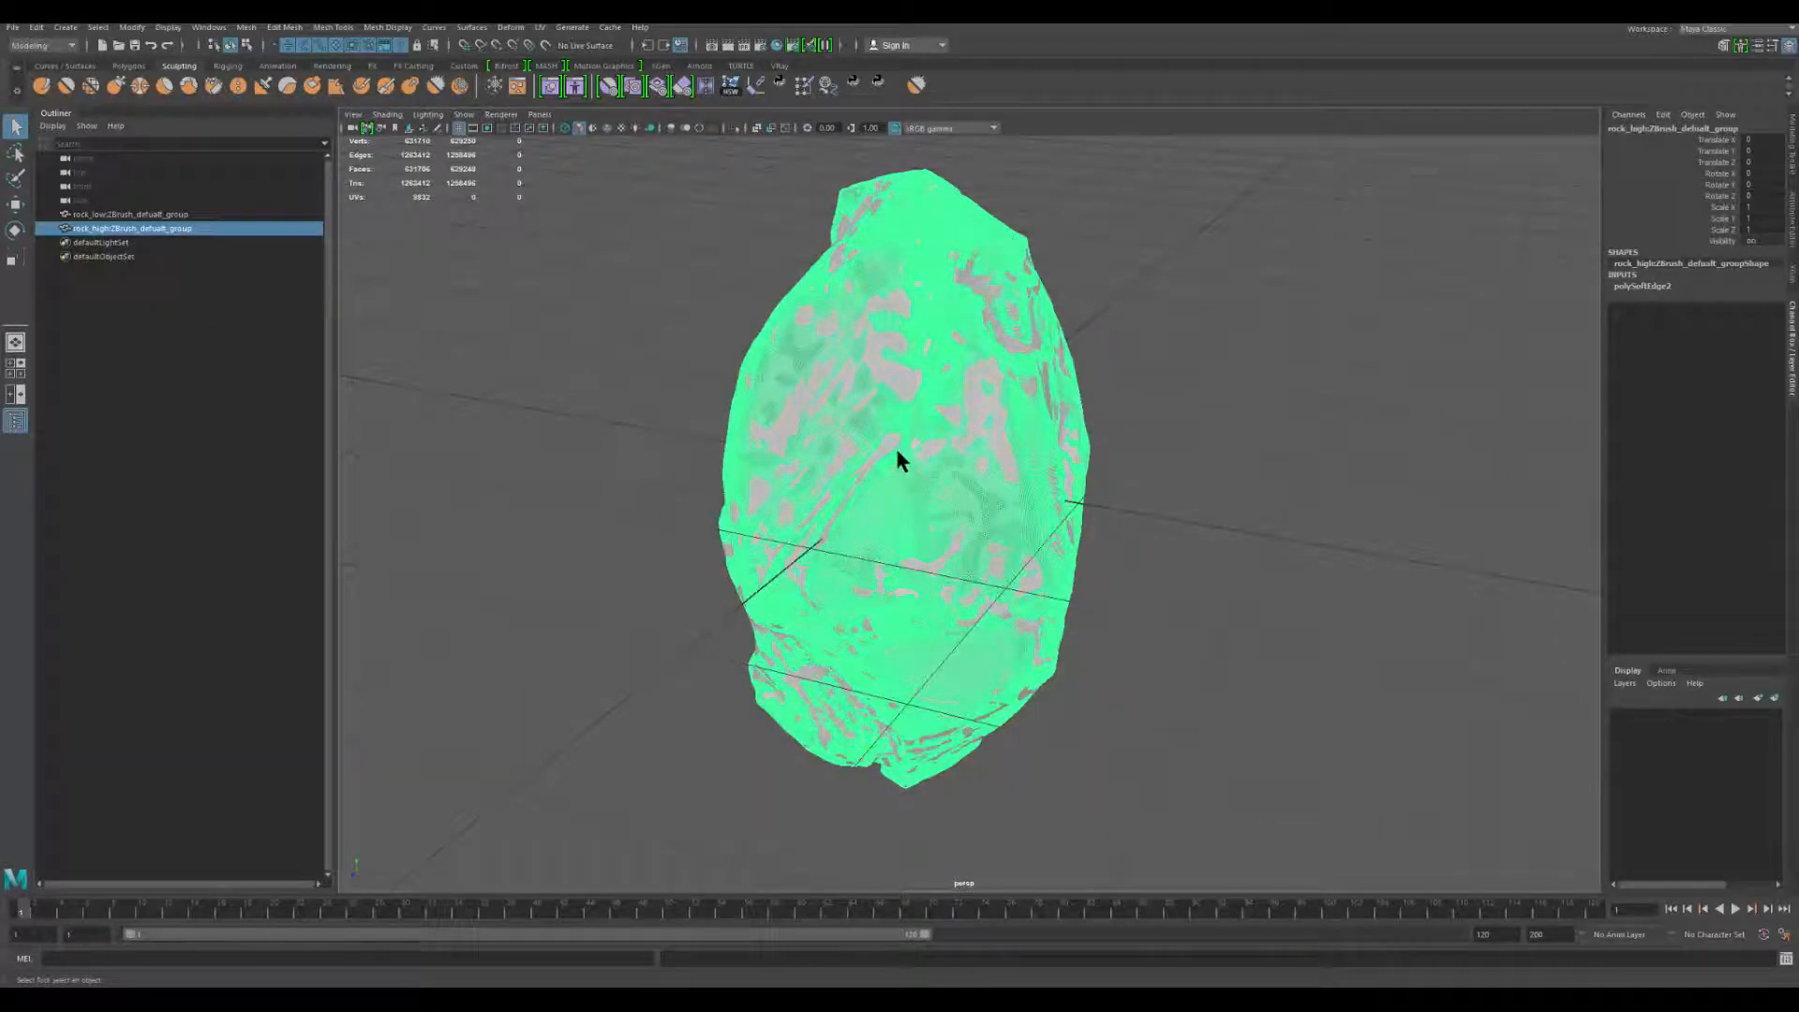
- Select the low-poly rock and isolate it in the perspective view
left_click(900, 481)
middle_click_drag(648, 489, 690, 534, "alt")
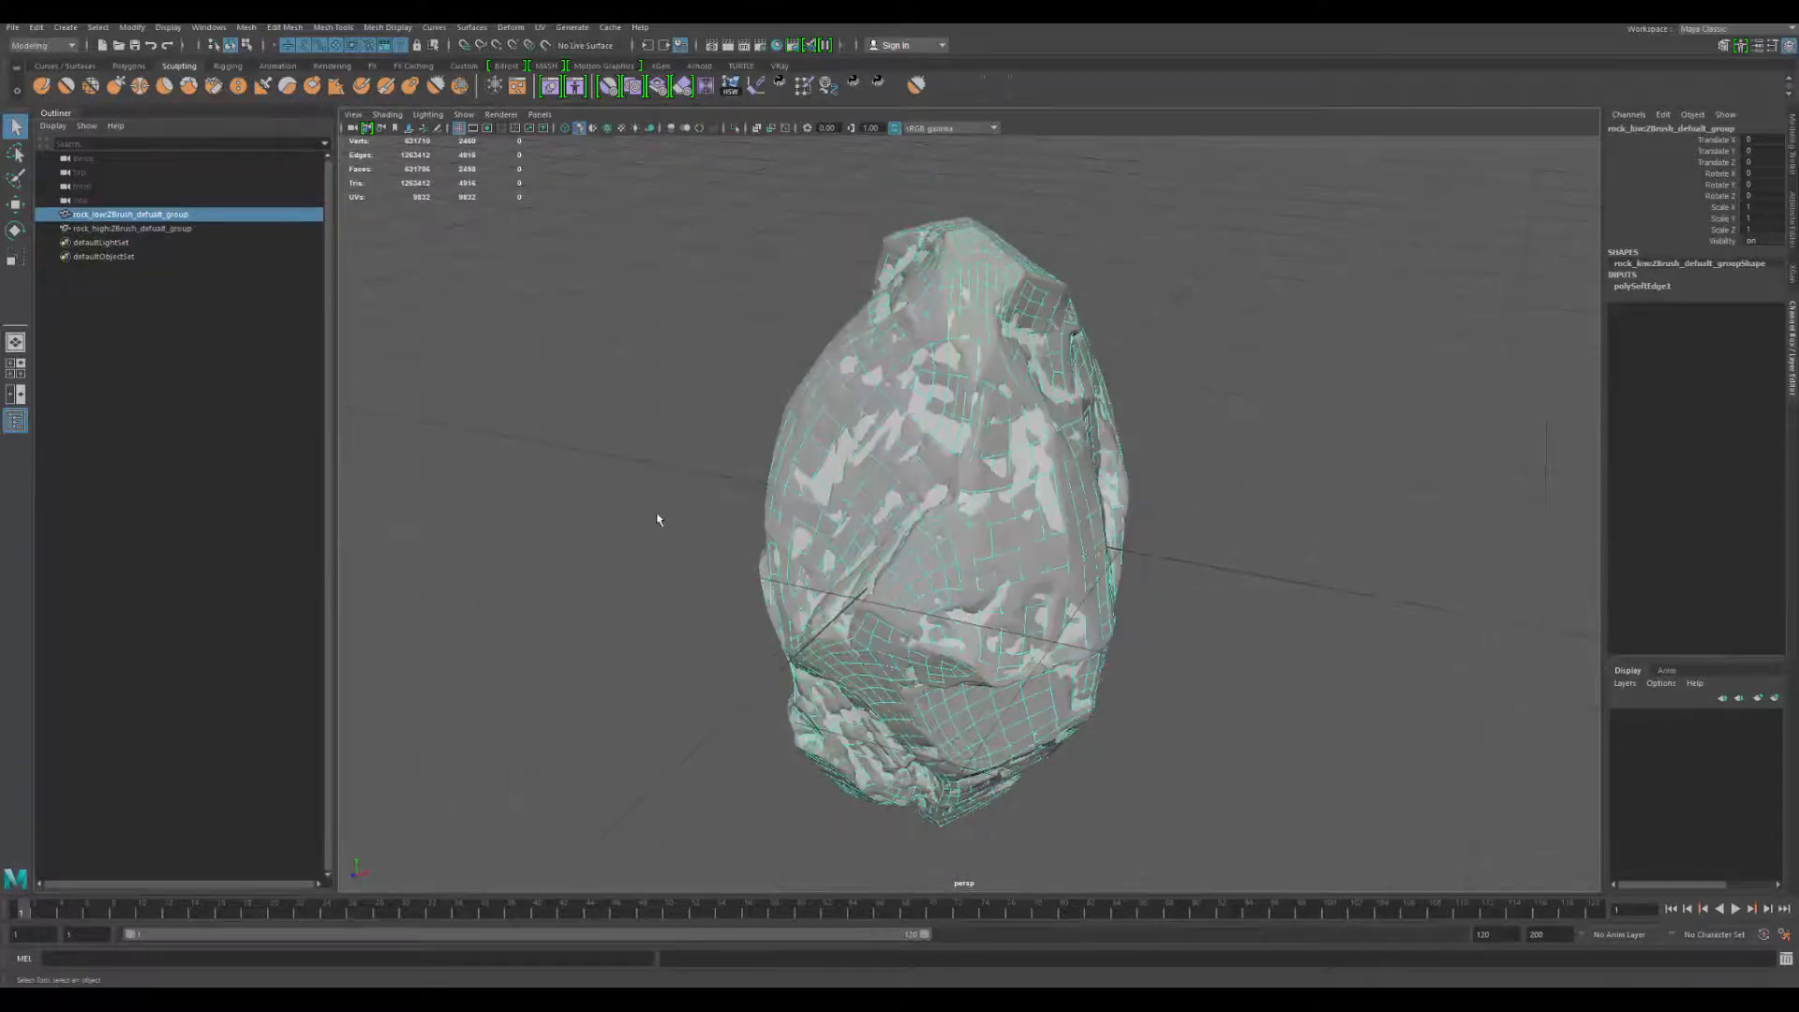
left_click(659, 518)
left_click(193, 215)
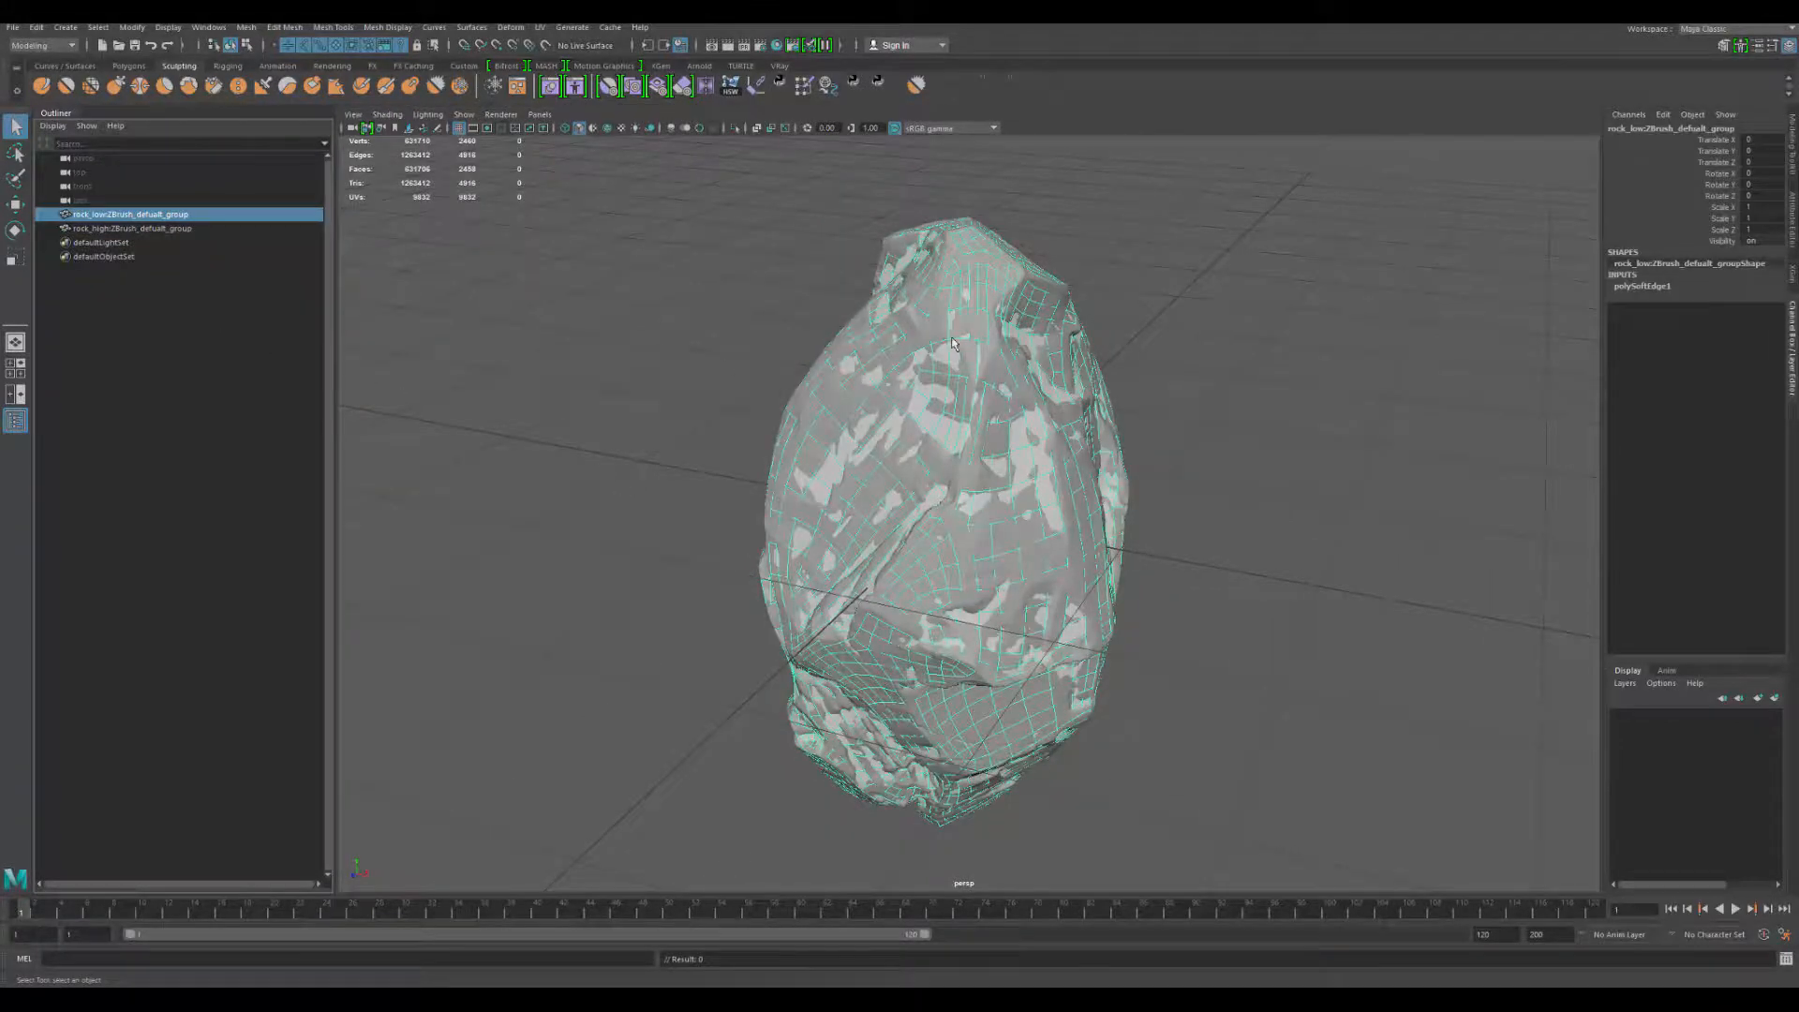
left_click_drag(751, 518, 702, 615, "alt")
key("ctrl+1")
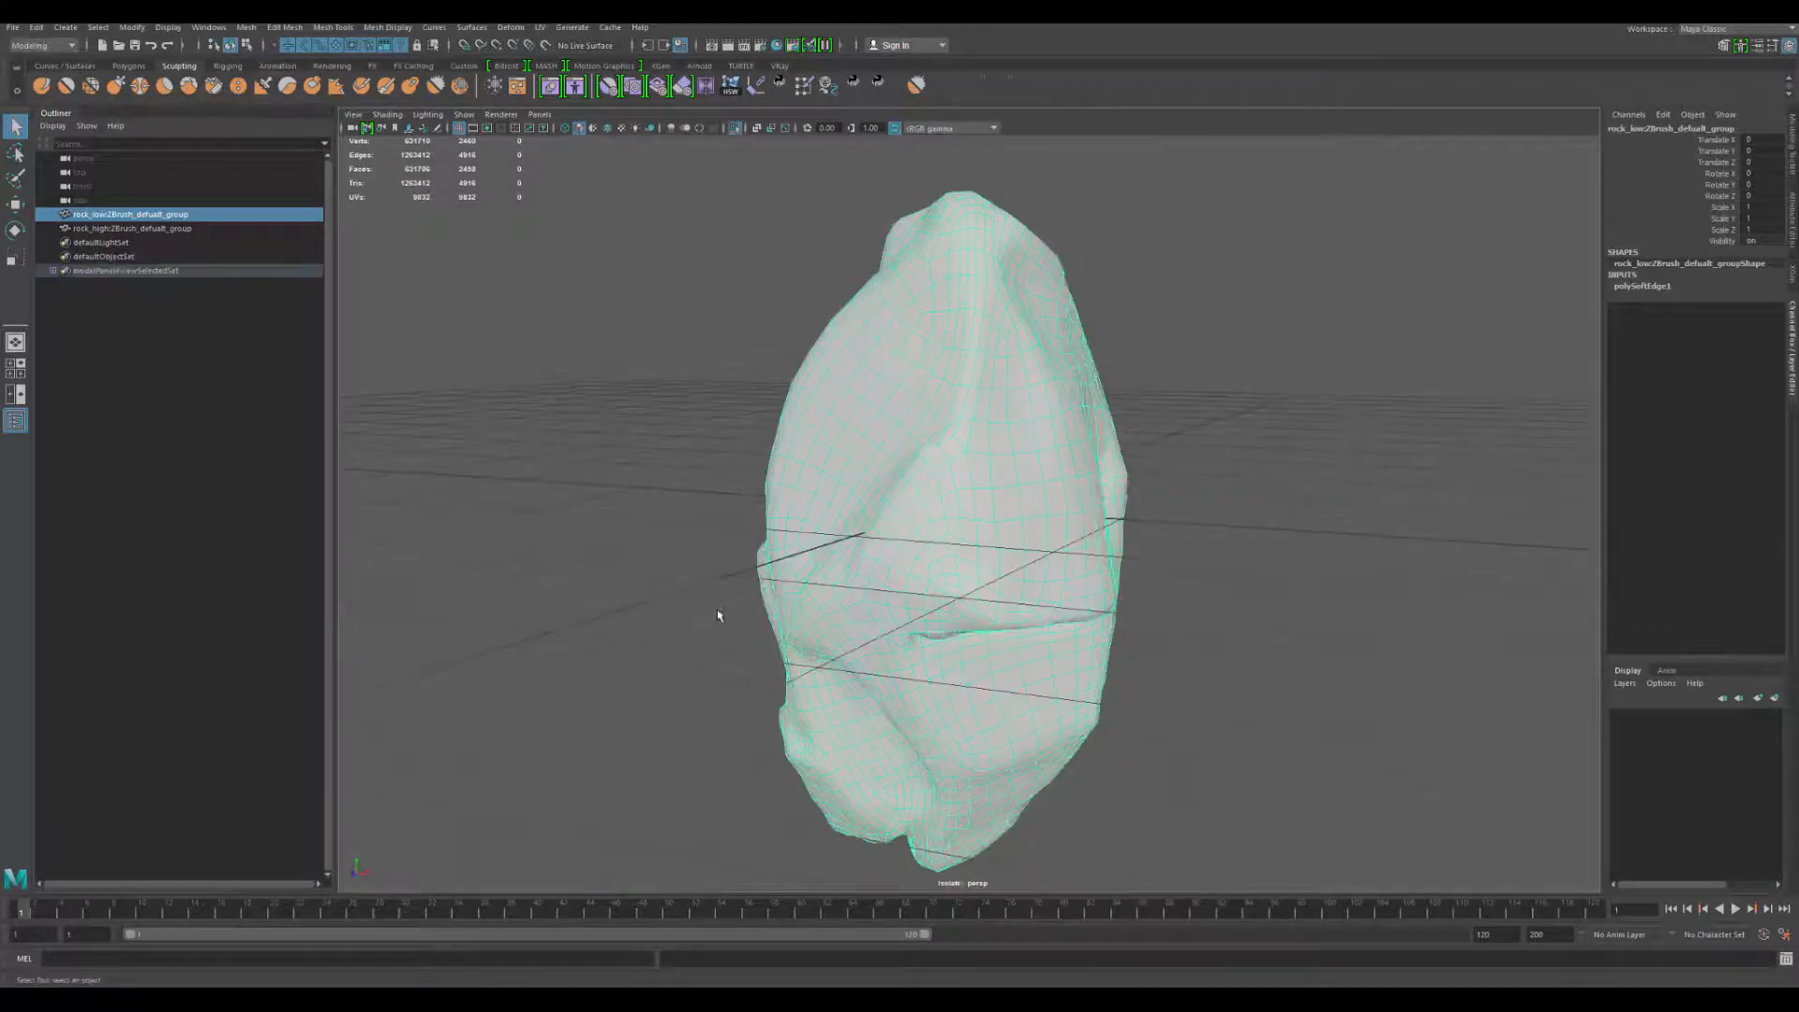
- Move all vertices of the low-poly rock outward with a changed Move axis so it fully encloses the high-poly rock, ending isolation
key("F9")
scroll(660, 459, "down", 2)
left_click_drag(644, 220, 1288, 868)
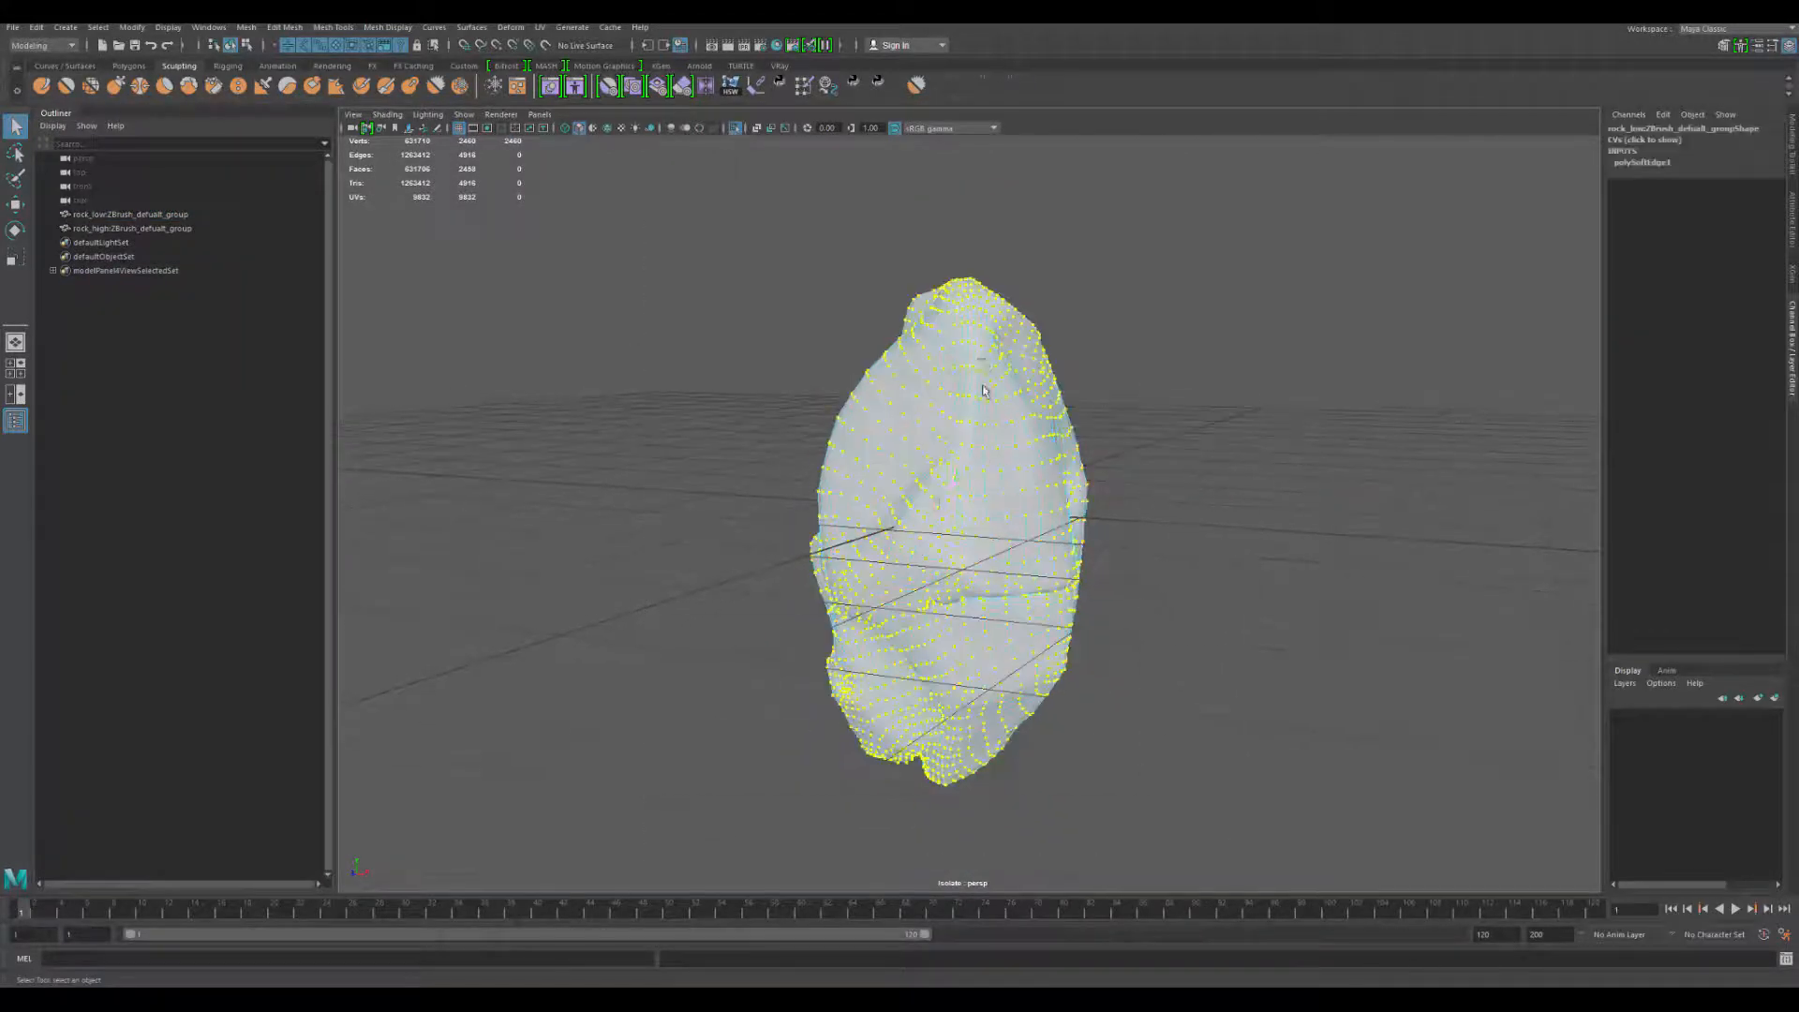
key("w")
left_click(982, 364)
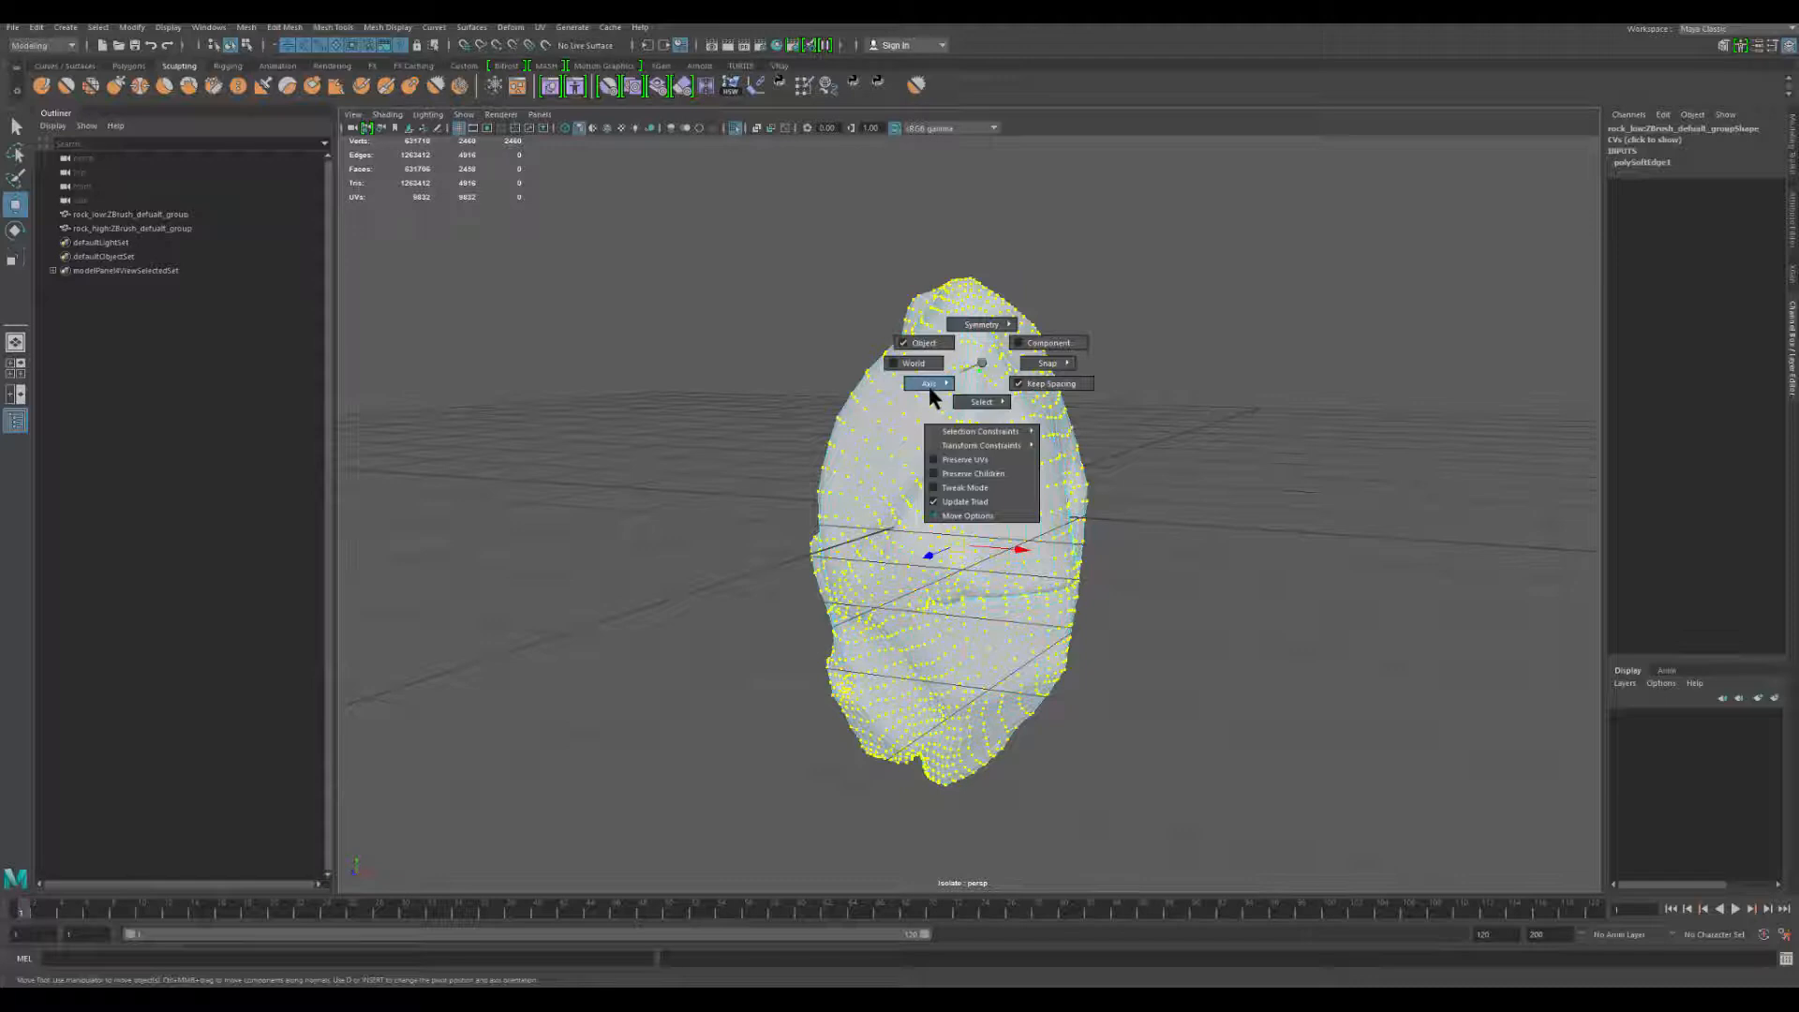
left_click_drag(930, 386, 833, 340)
key("ctrl+1")
scroll(1122, 430, "up", 1)
left_click_drag(1122, 429, 915, 551, "alt")
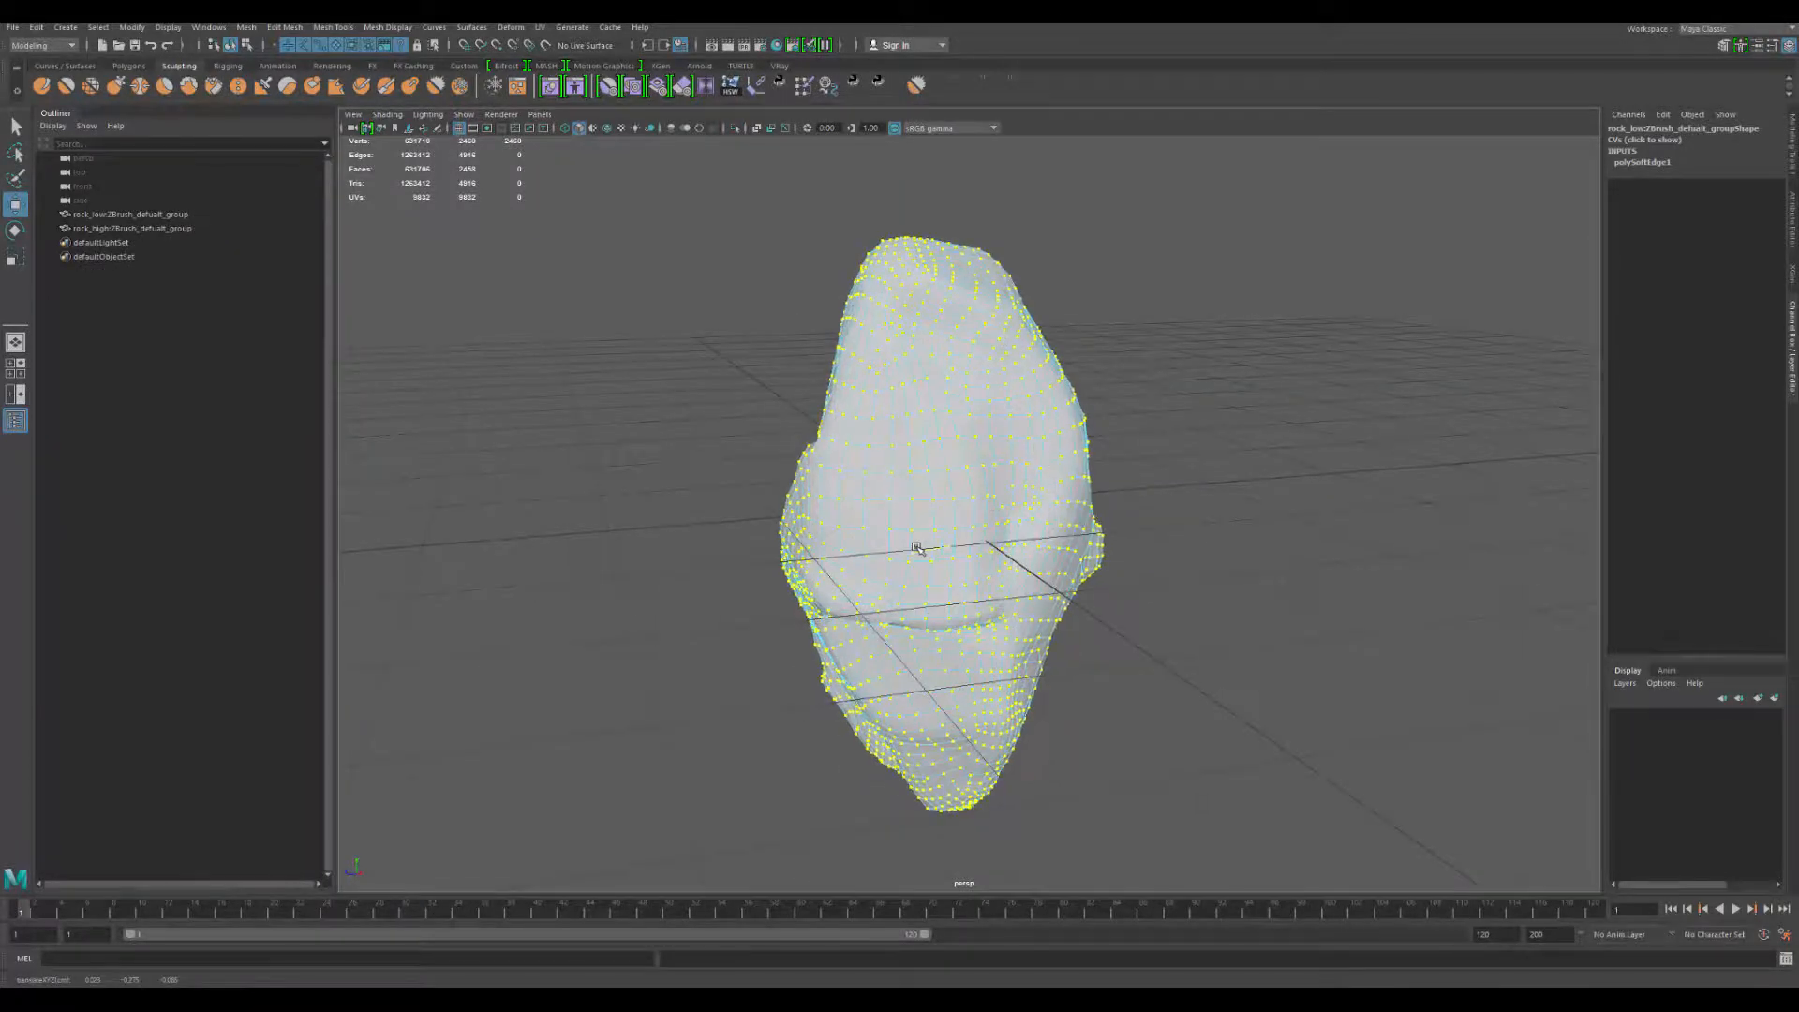
mouse_move(1015, 595)
left_mouse_down("alt")
mouse_move(807, 550)
mouse_move(905, 544)
mouse_move(1030, 580)
left_mouse_up("alt")
key("q")
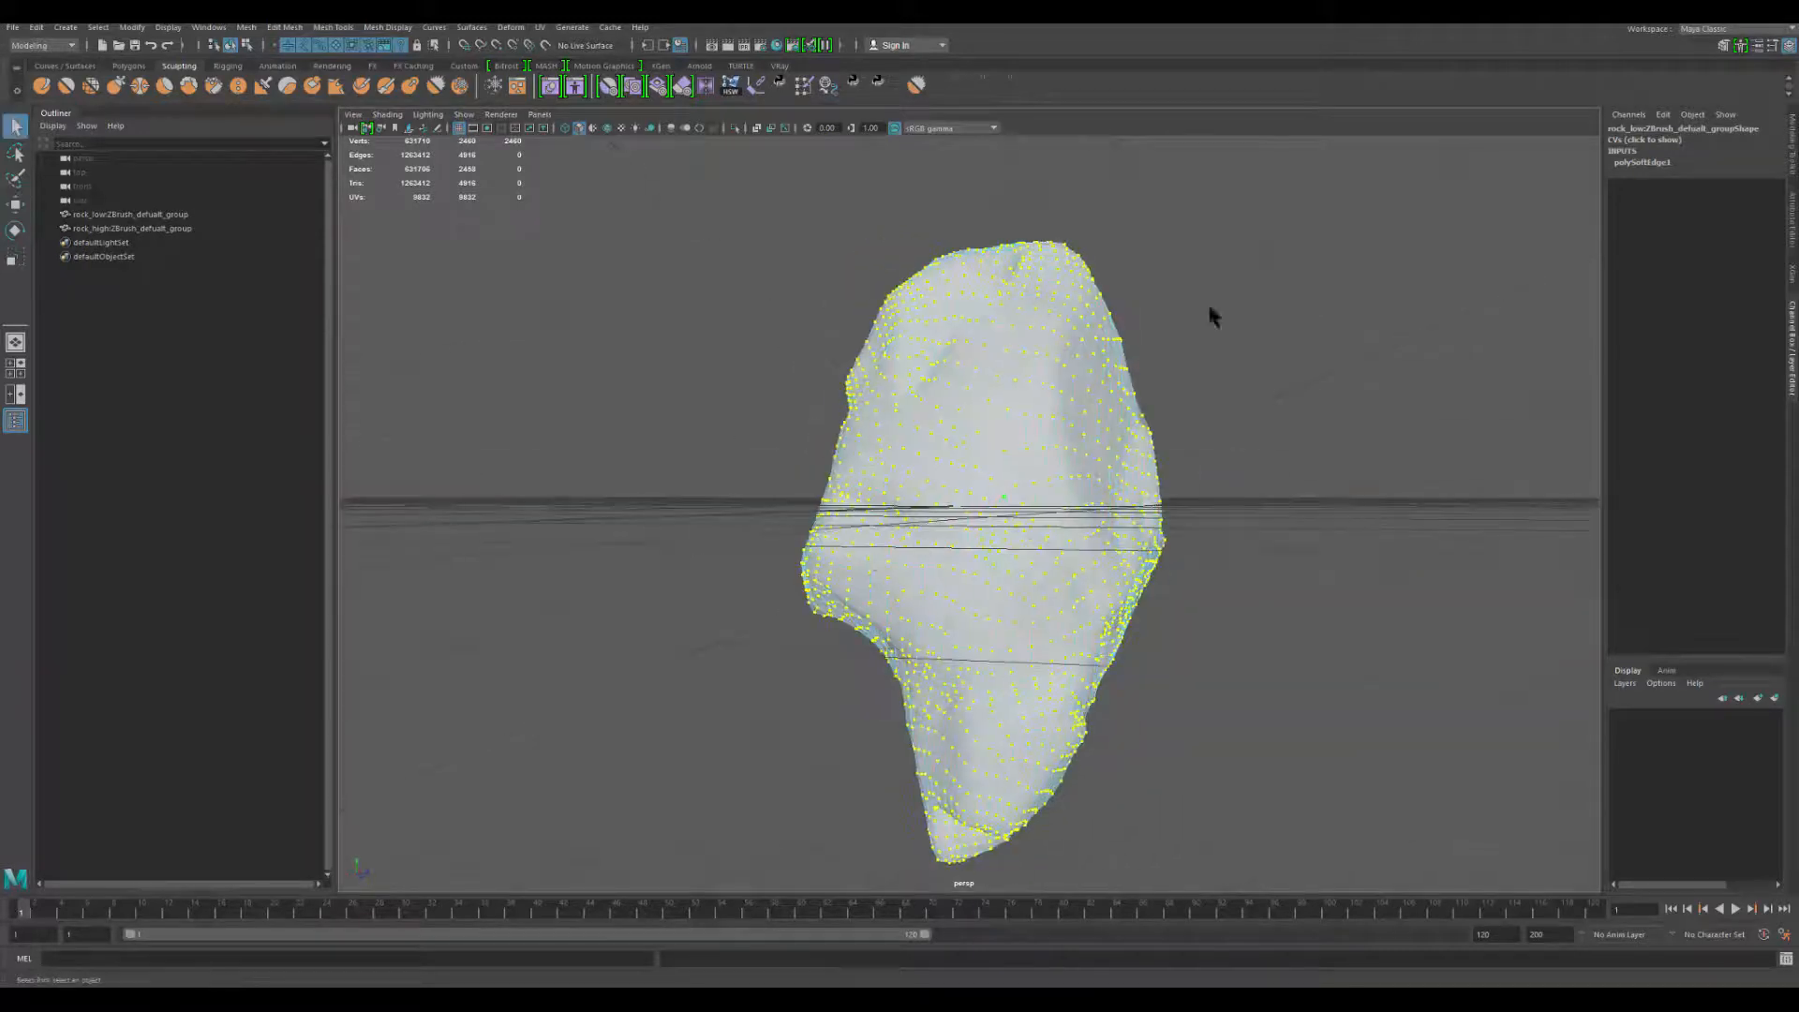
- Return to object selection, reselect the inflated low-poly rock and clear its construction history
left_click(1207, 302)
left_click(1107, 360)
left_click(1170, 253)
left_click(1066, 304)
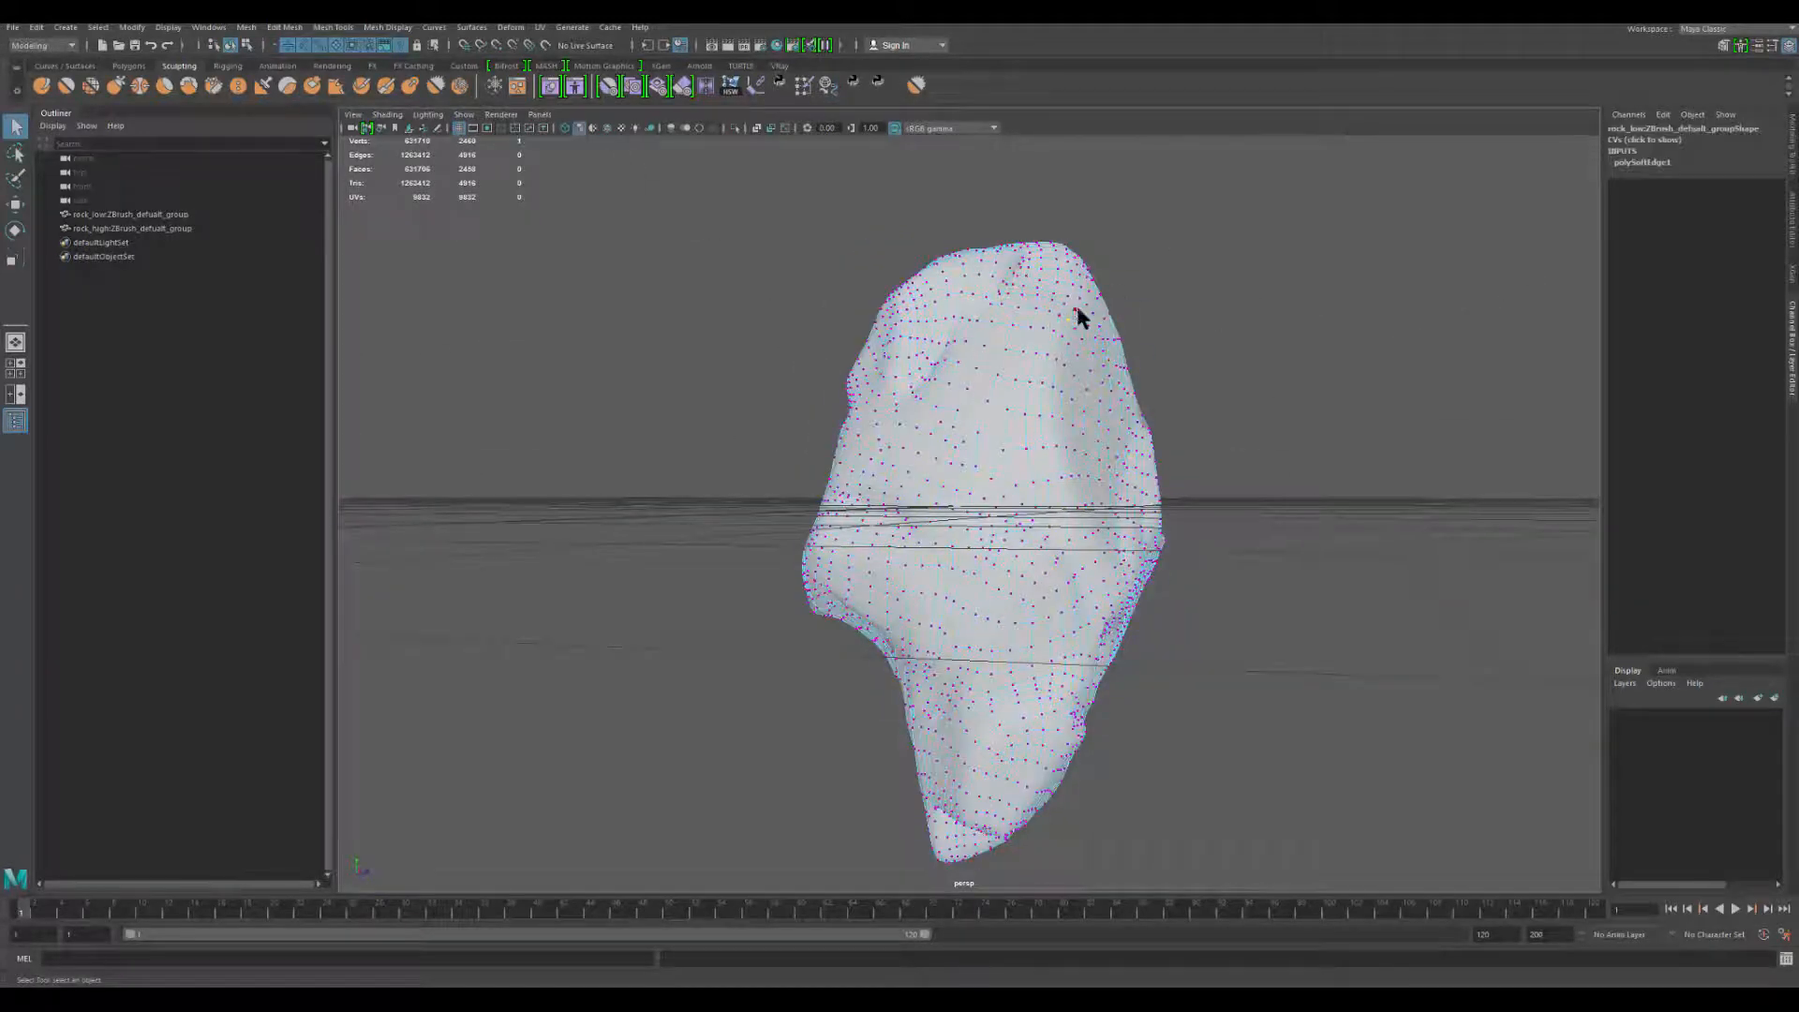
right_click_drag(1076, 310, 1218, 237)
left_click(1218, 237)
left_click(1048, 298)
left_click_drag(1047, 298, 667, 398, "alt")
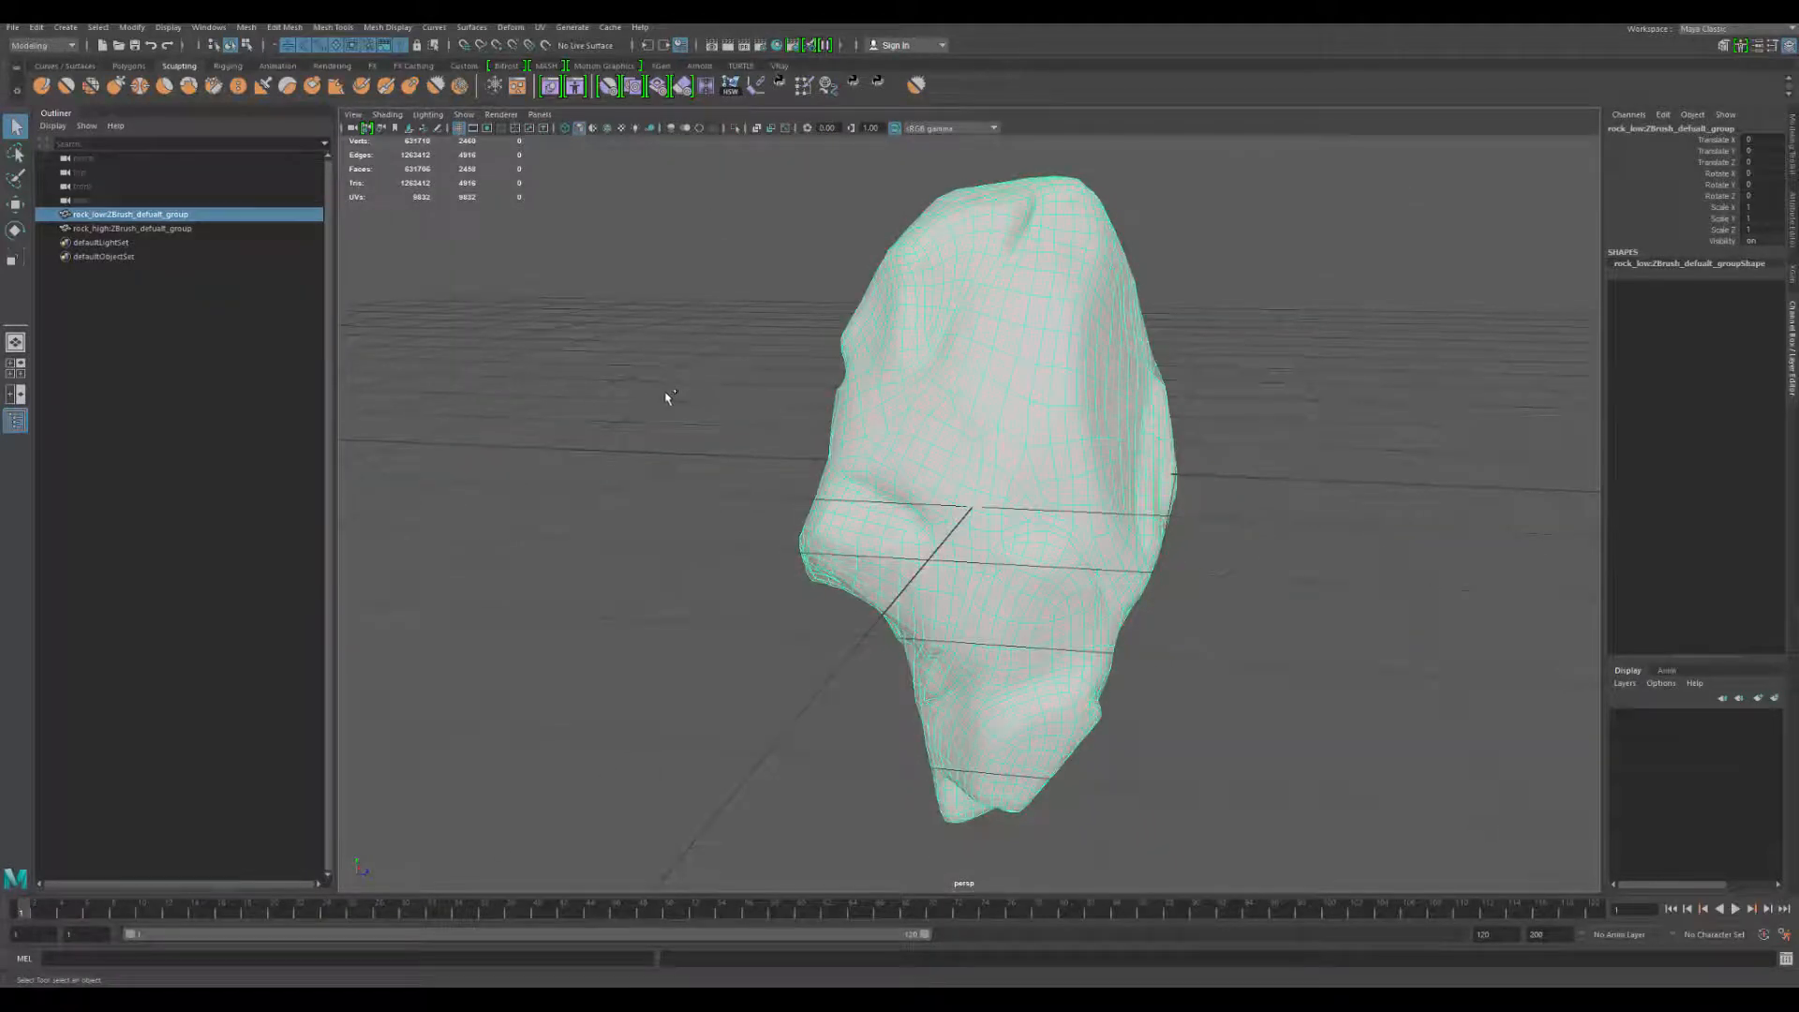
- Export the inflated low-poly rock as rock_low_cage.OBJ into the Rock folder and deselect it
key("ctrl+shift+s")
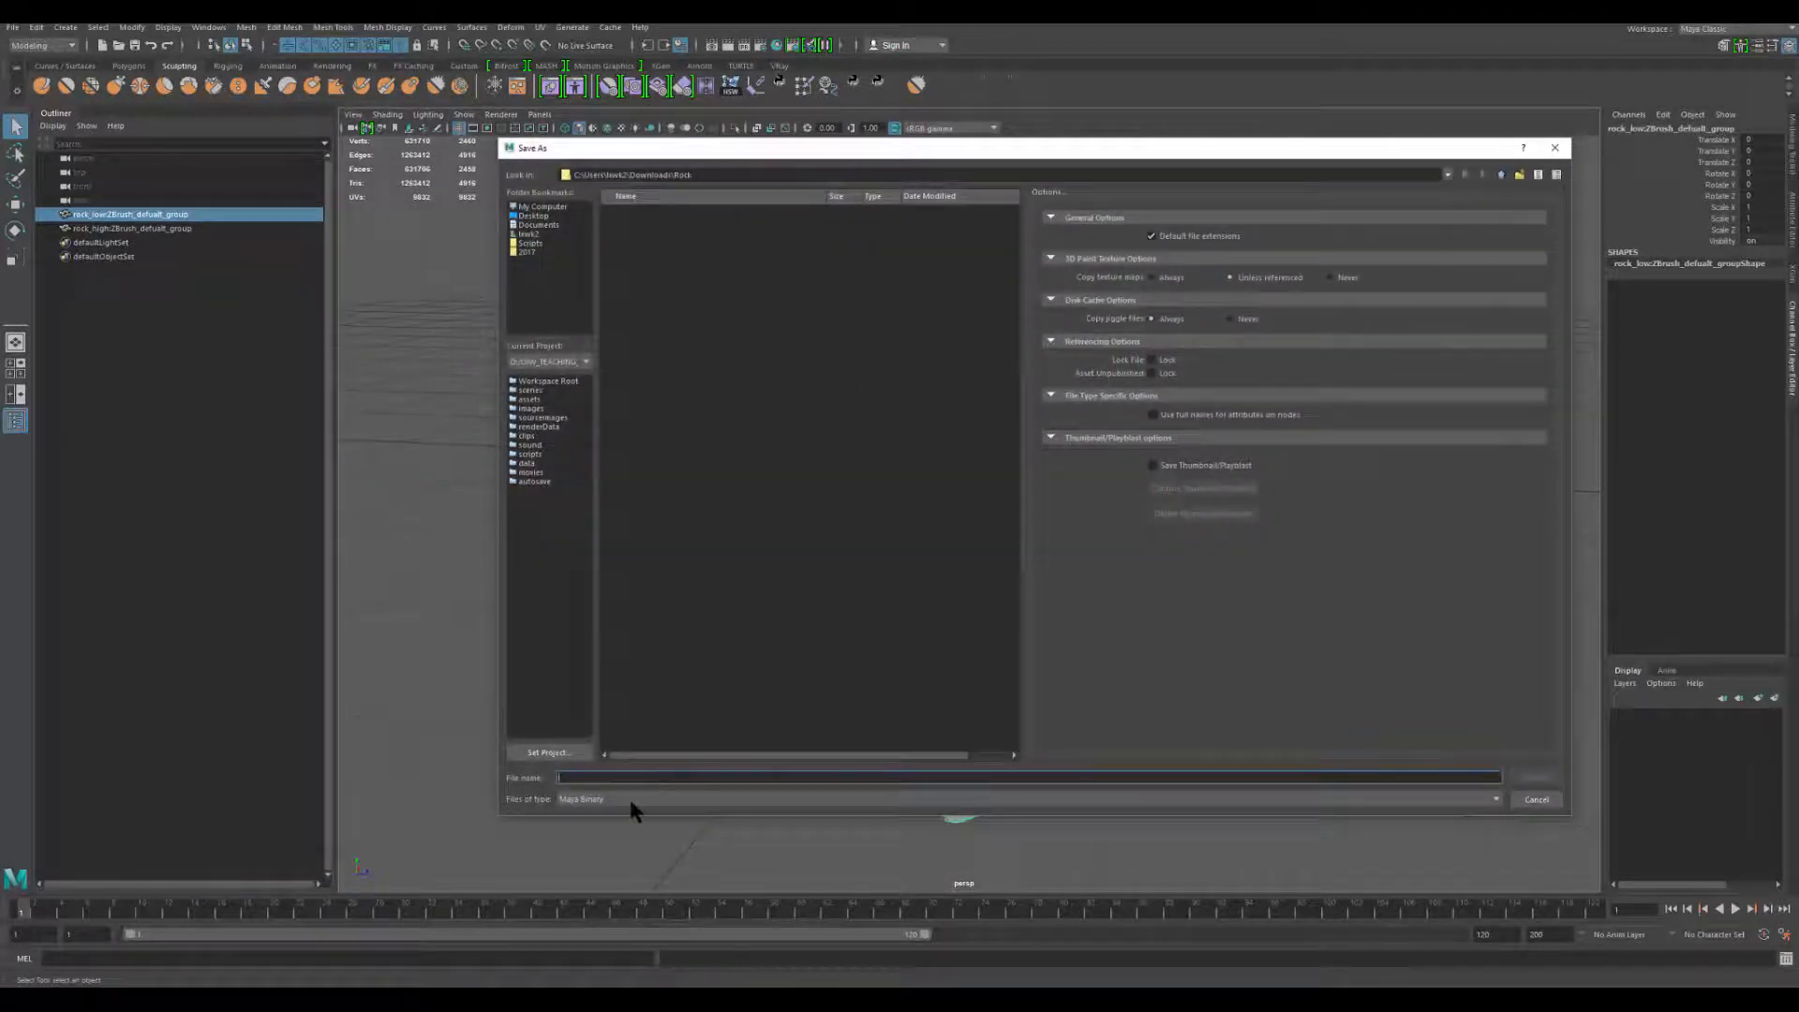
key("Escape")
left_click(13, 26)
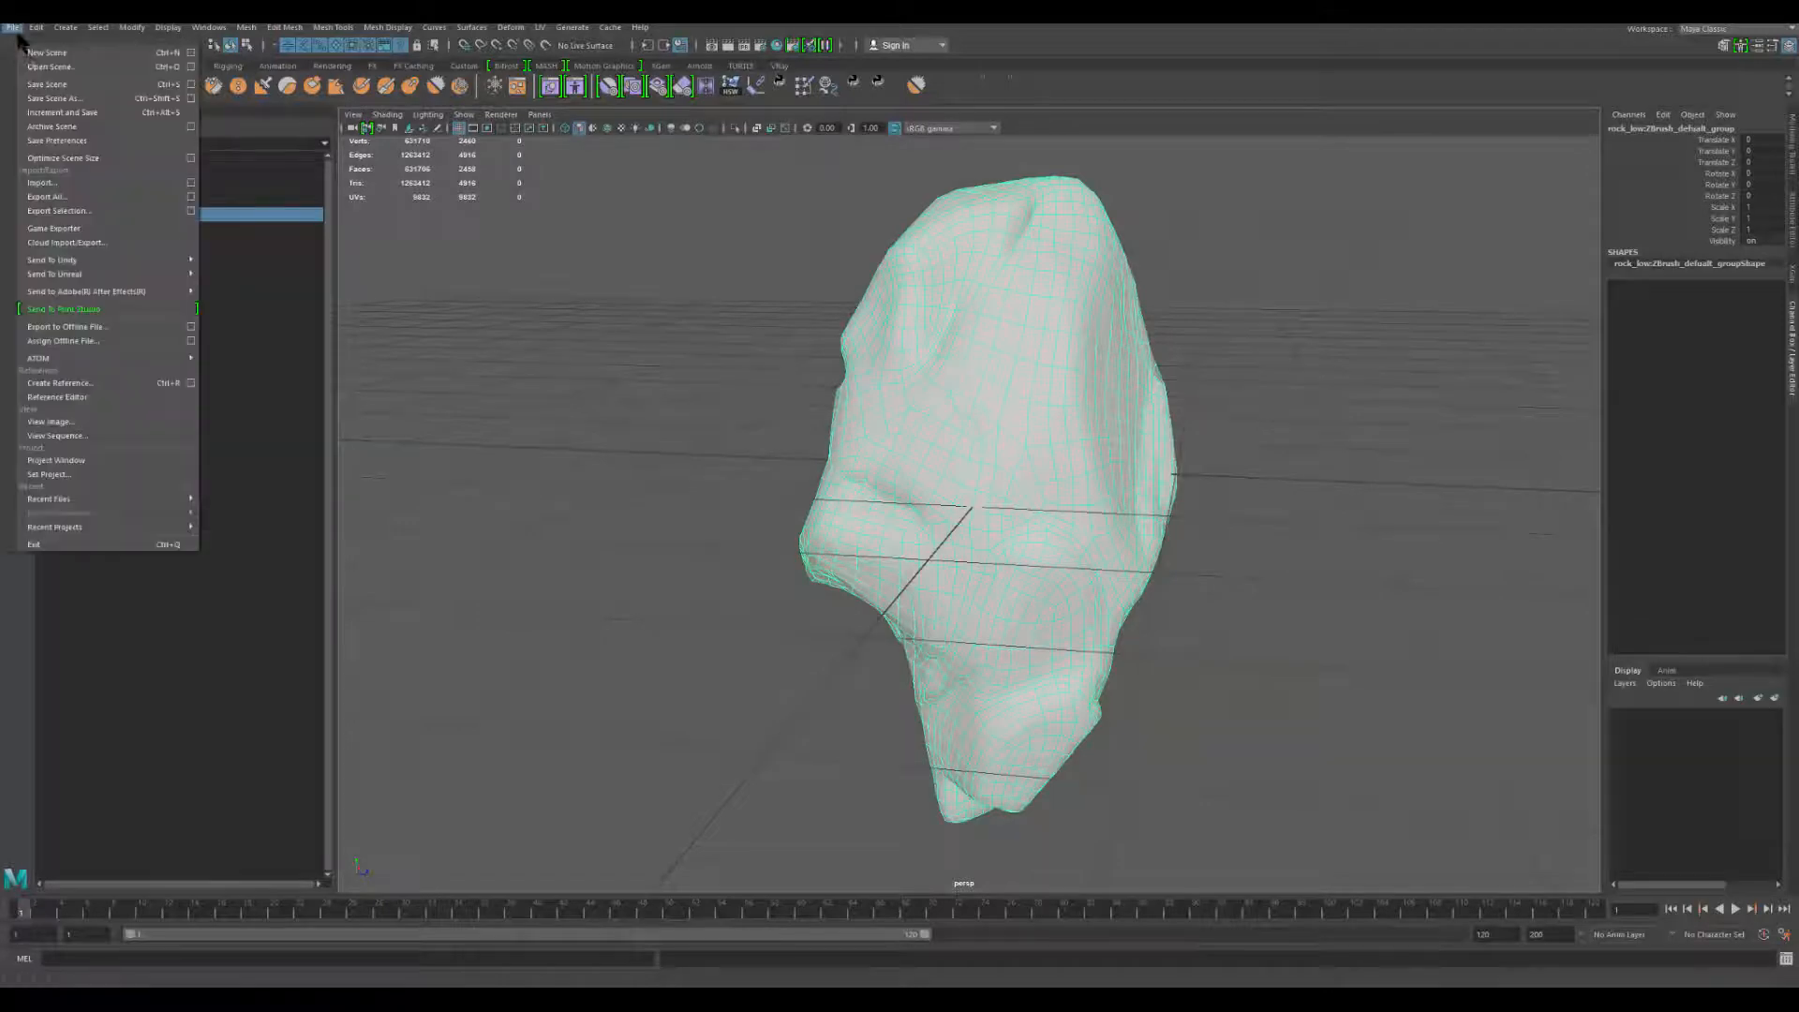
left_click(56, 209)
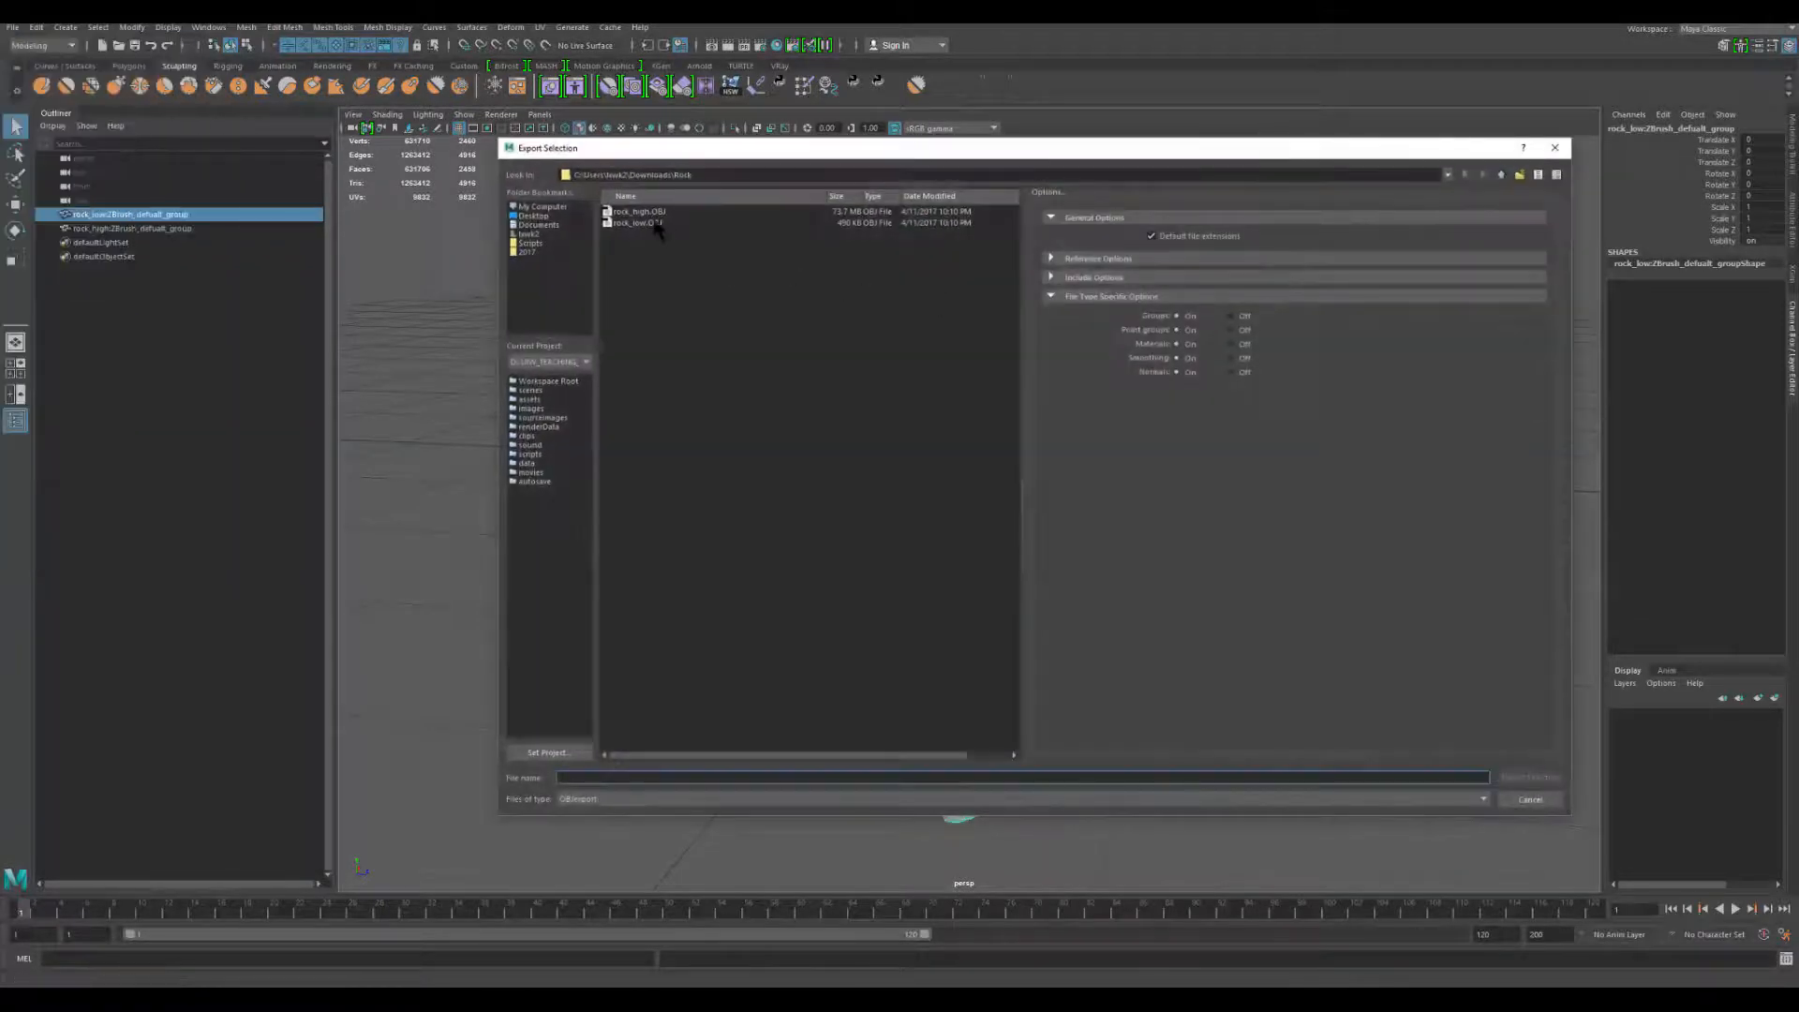
left_click(656, 225)
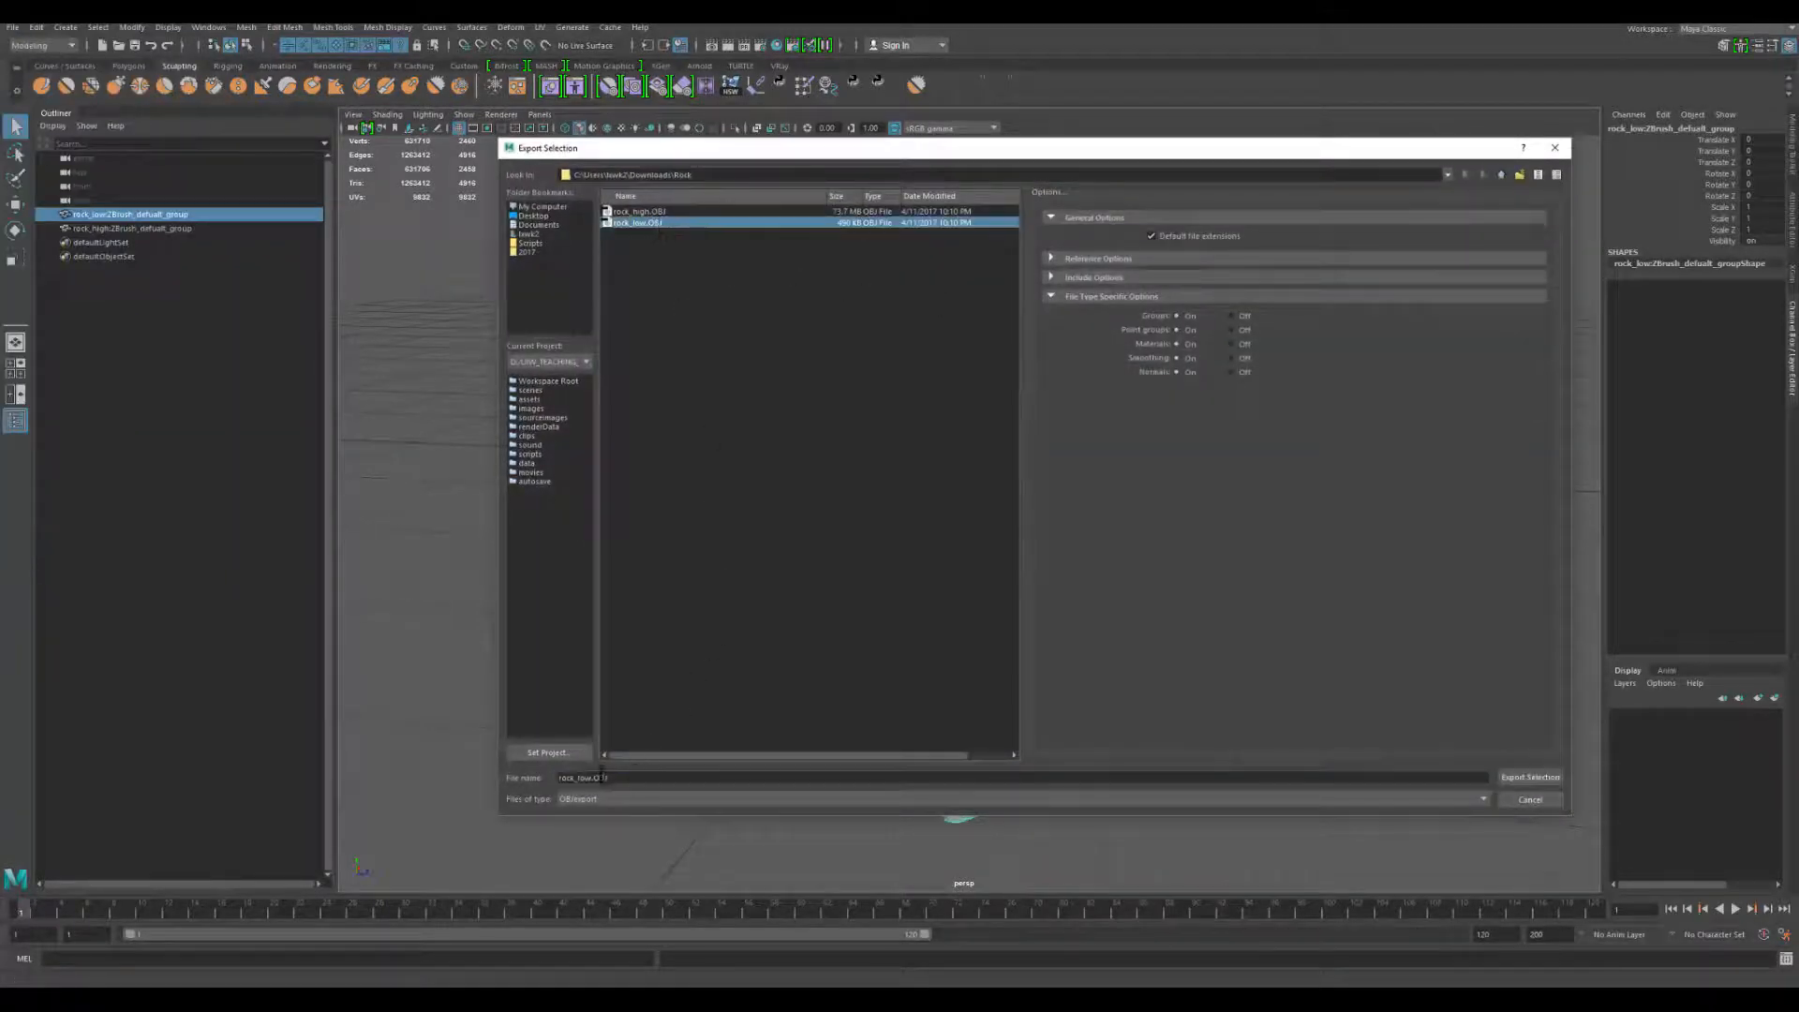
left_click(588, 777)
type("_")
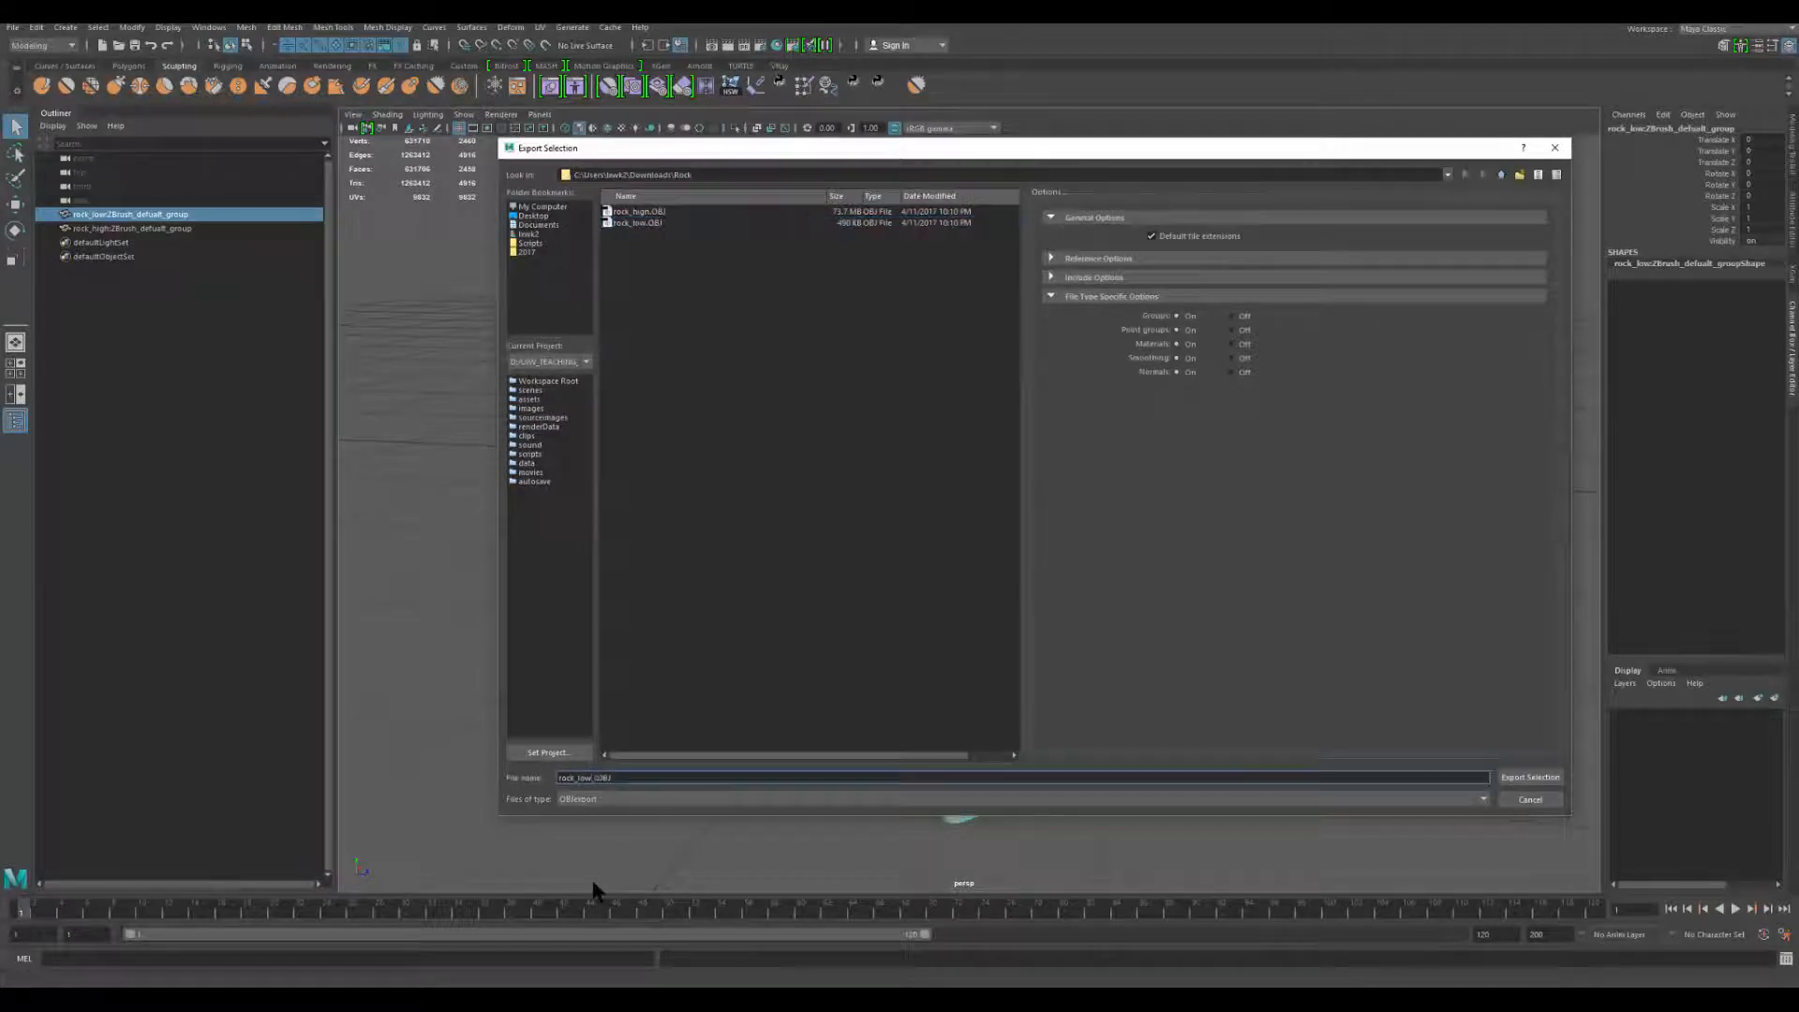
type("cage")
key("Return")
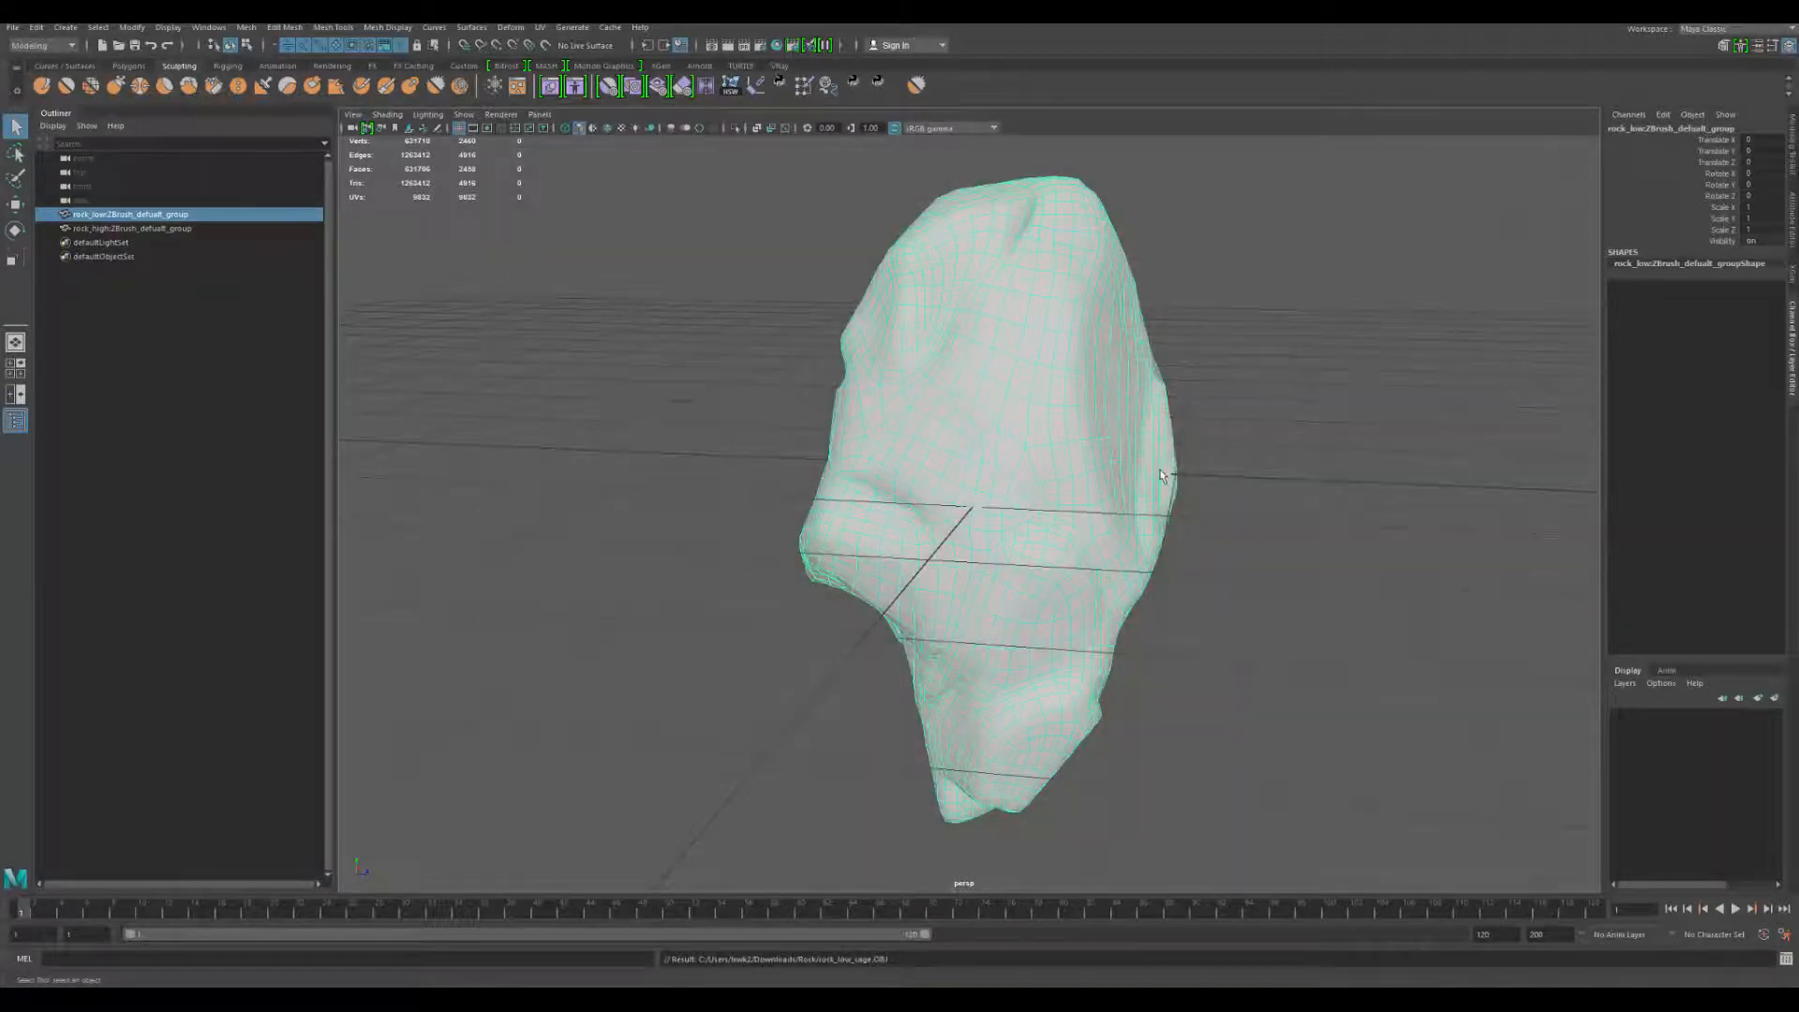
left_click(1252, 457)
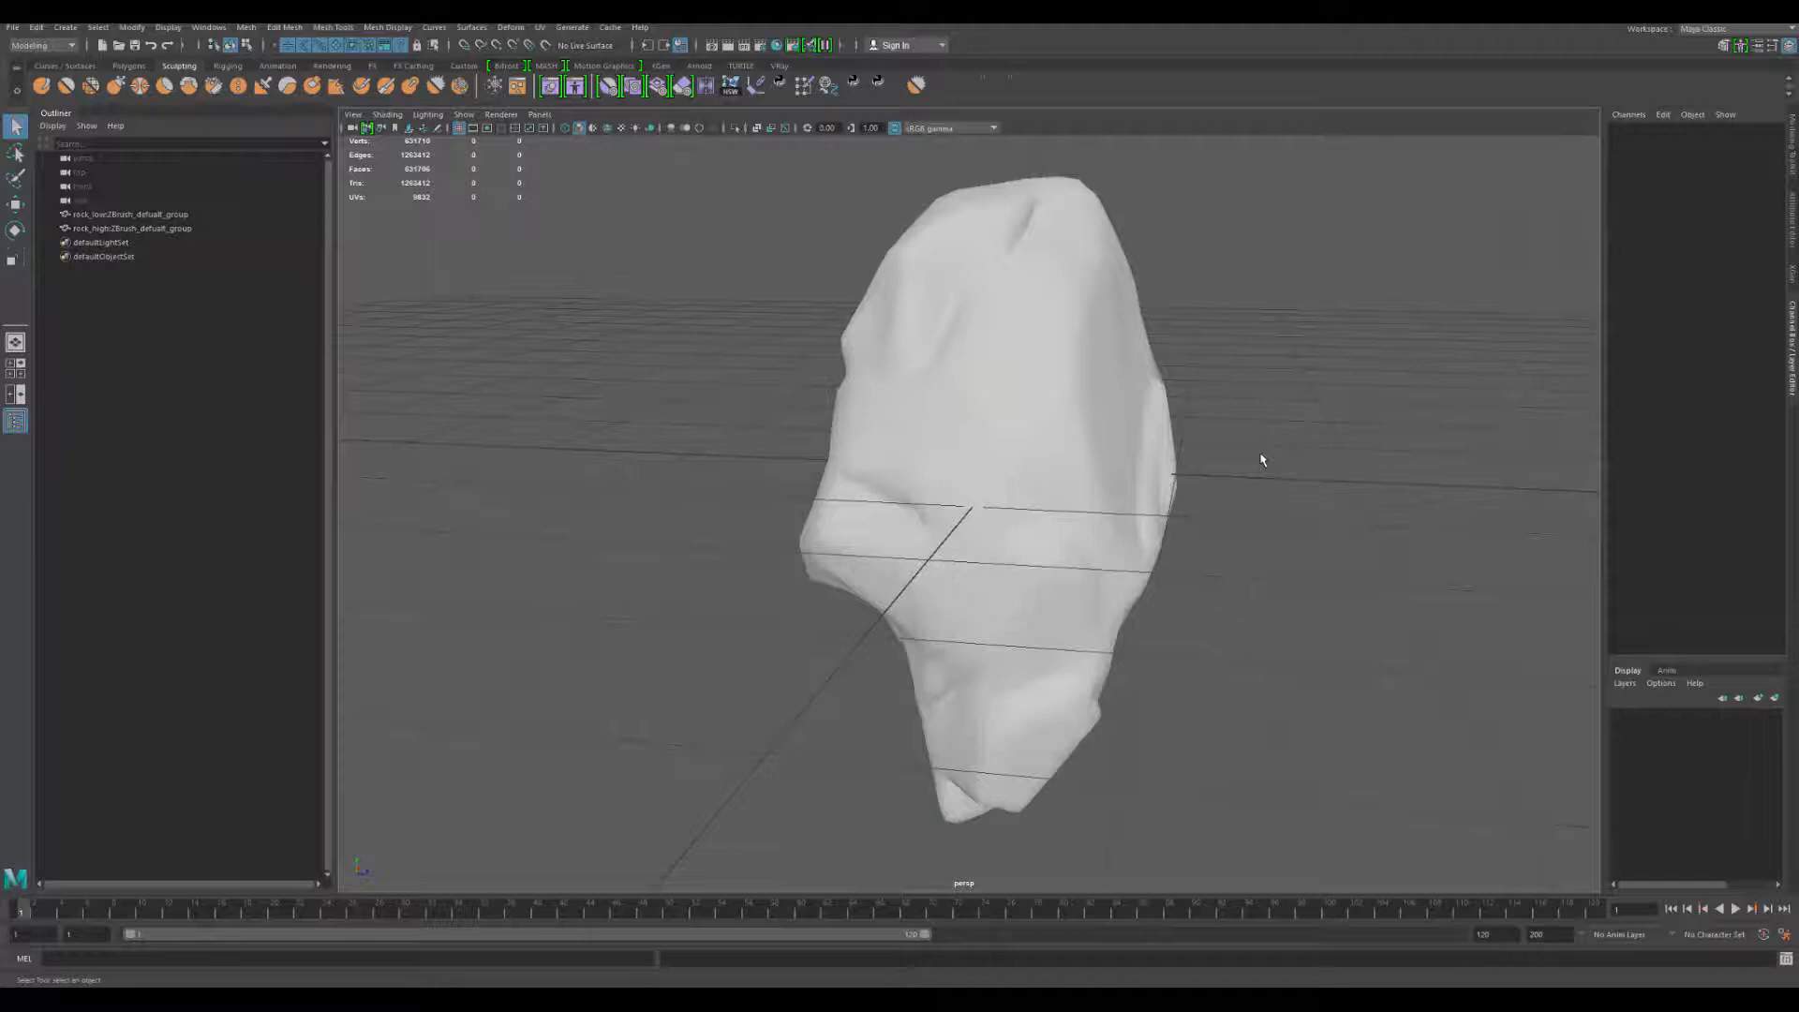
- Launch Substance Painter, dismiss its welcome window and maximize the program
key("super")
type("sub")
key("Return")
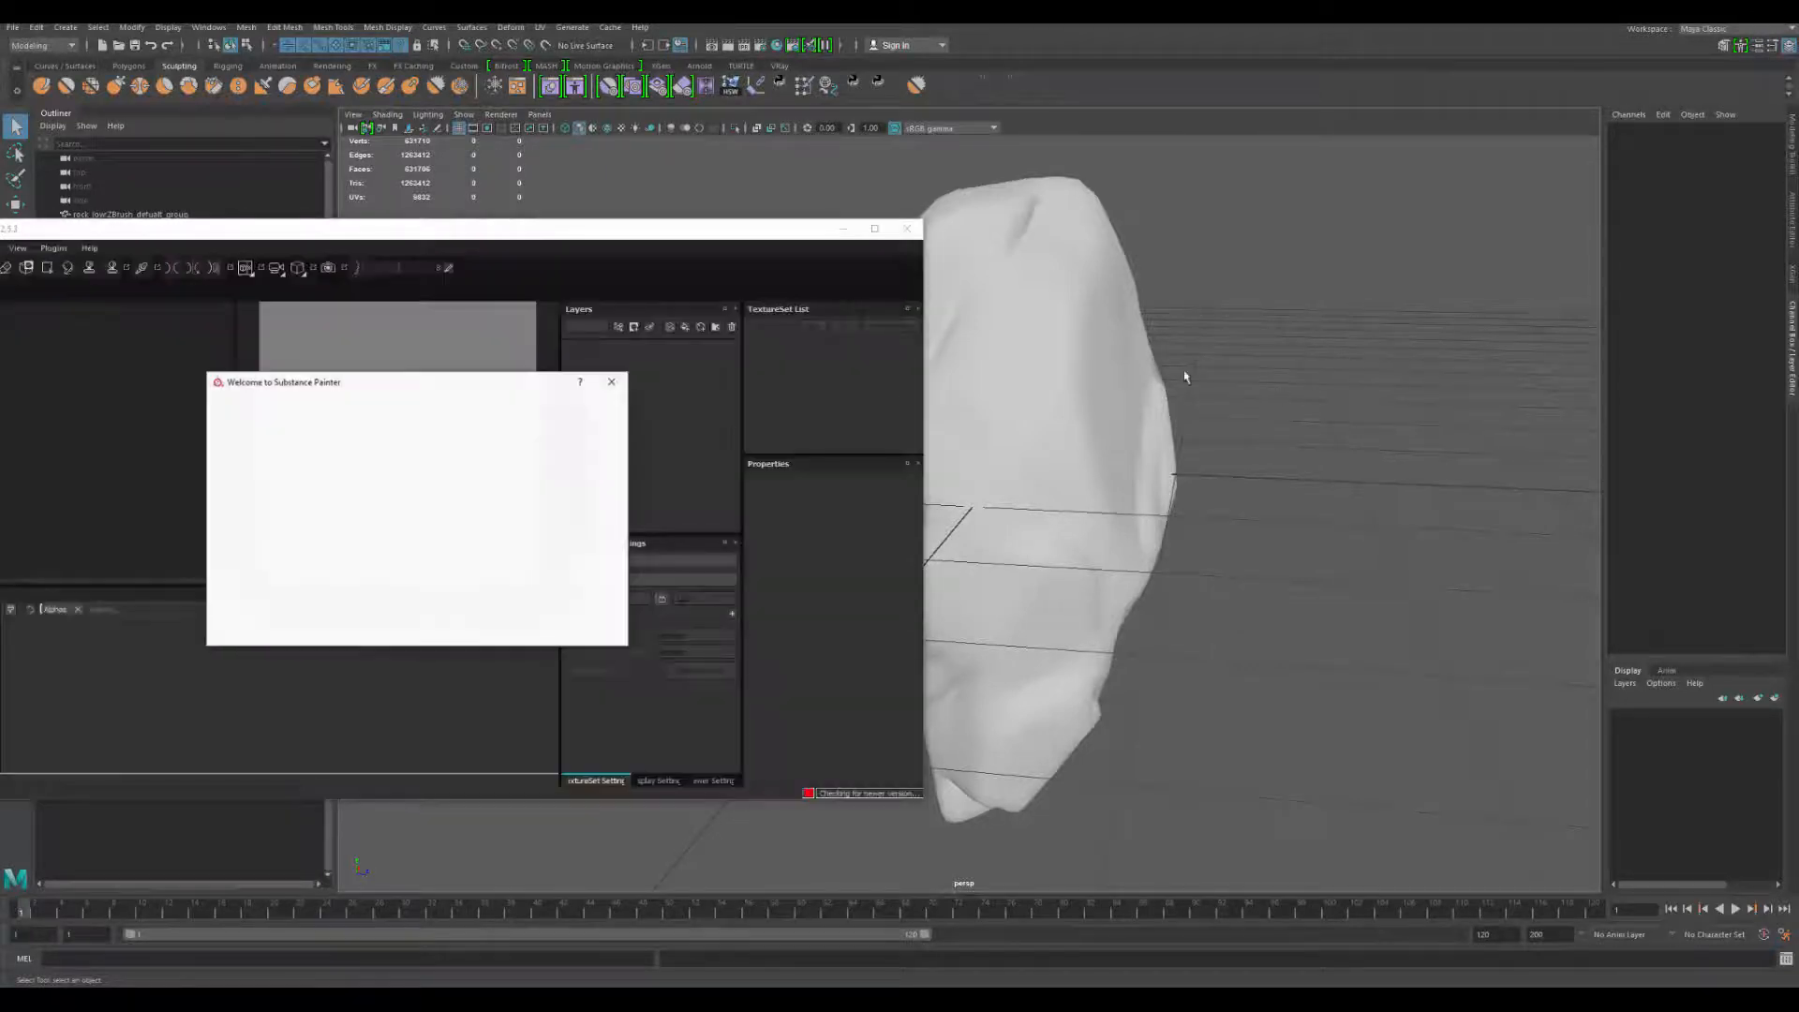
left_click(612, 383)
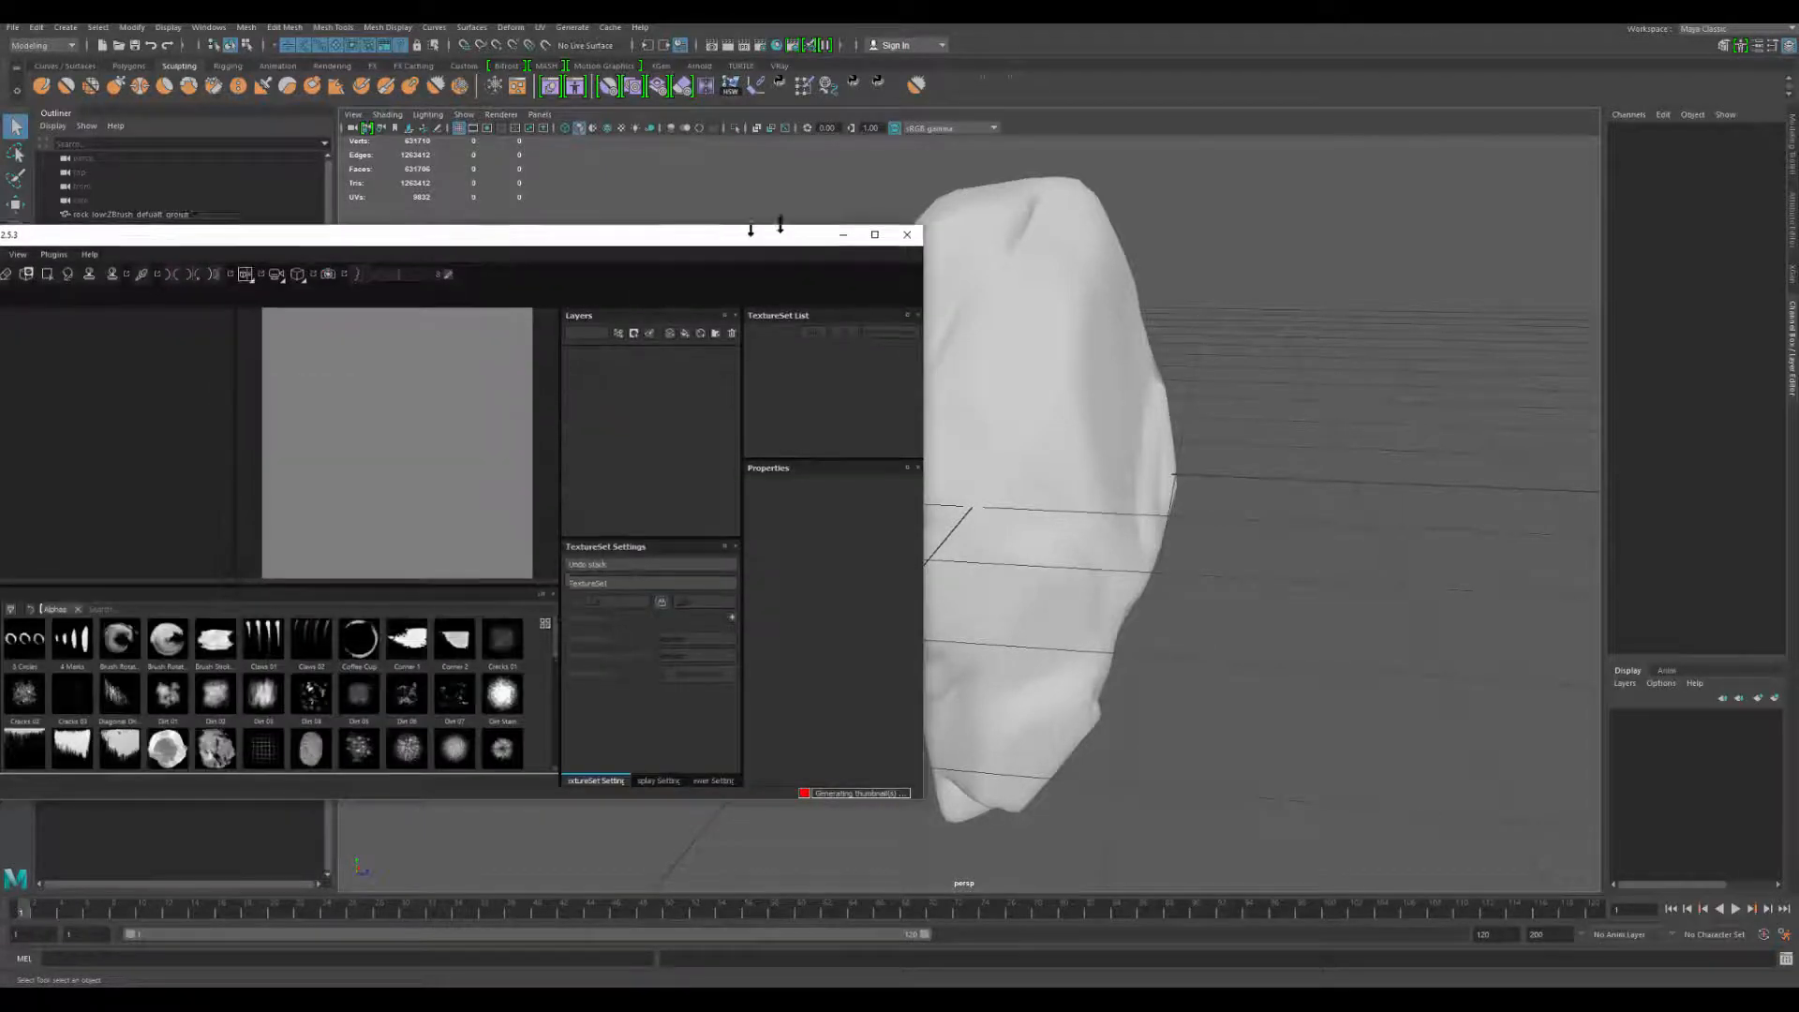
left_click_drag(773, 226, 1336, 2)
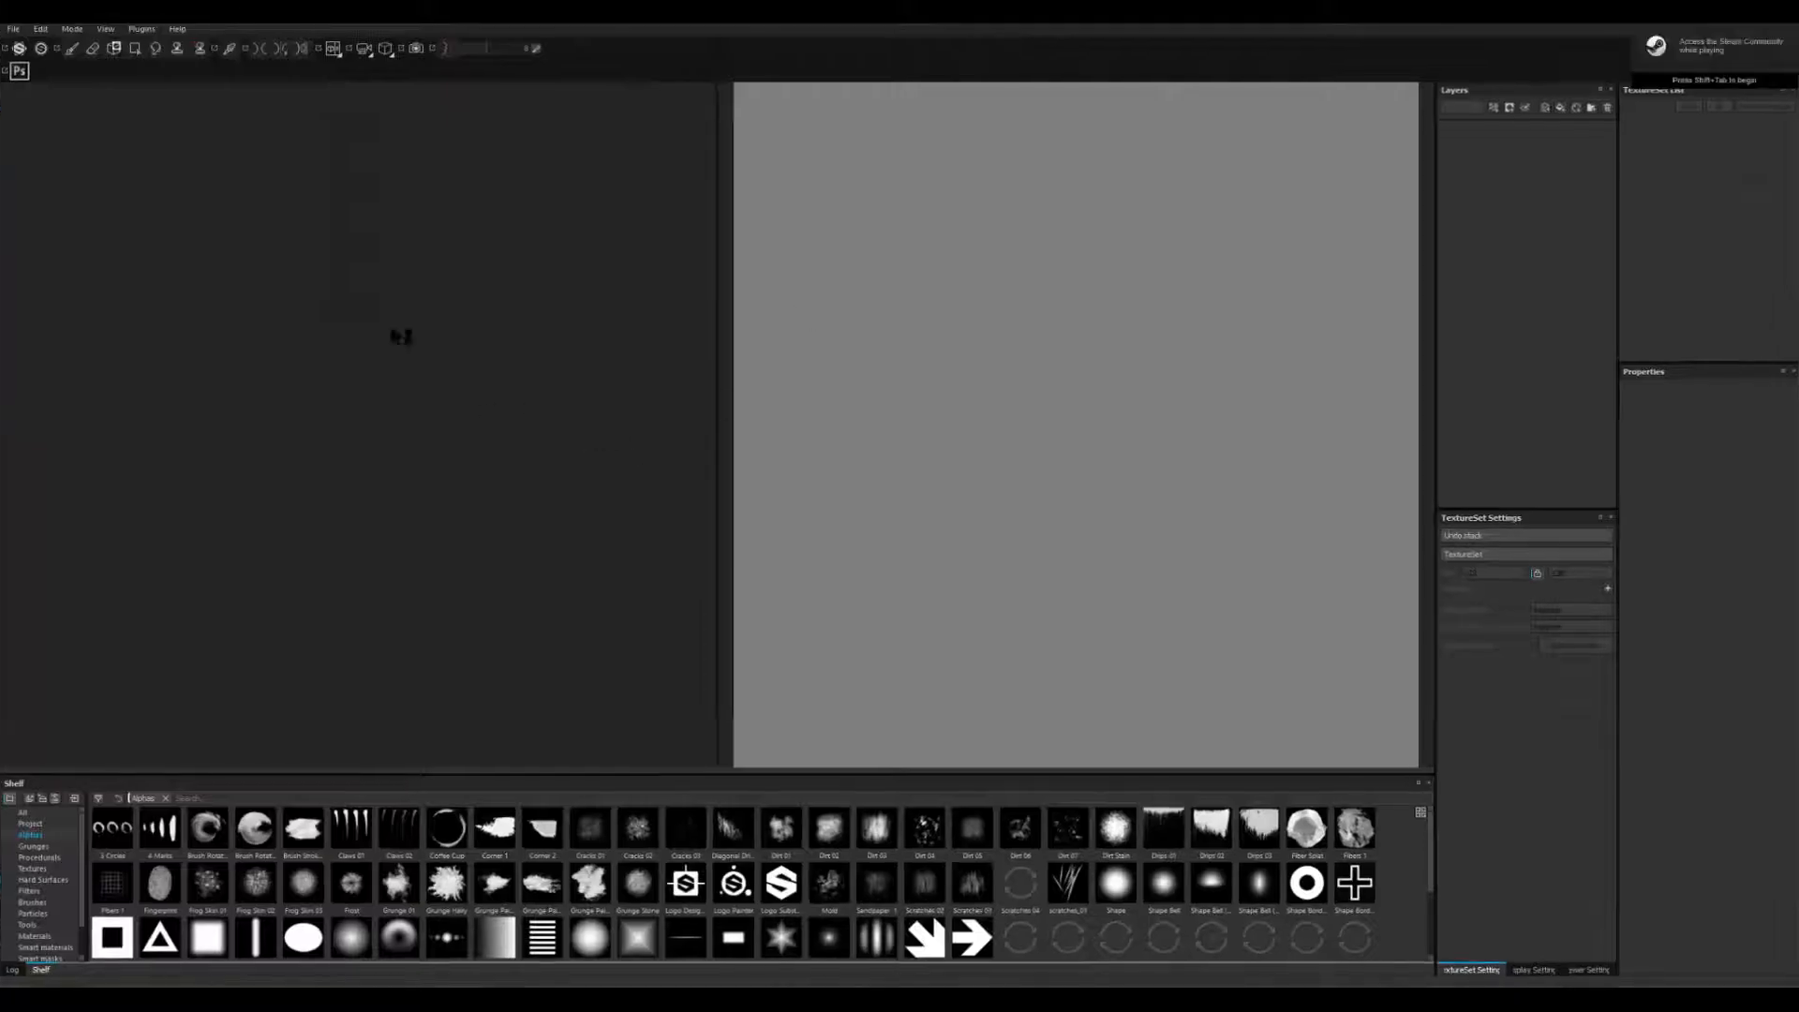
- Create a new project with the Unity 5 (allegorithmic) template and rock_low.OBJ from the Downloads Rock folder as the mesh
left_click(14, 30)
left_click(21, 45)
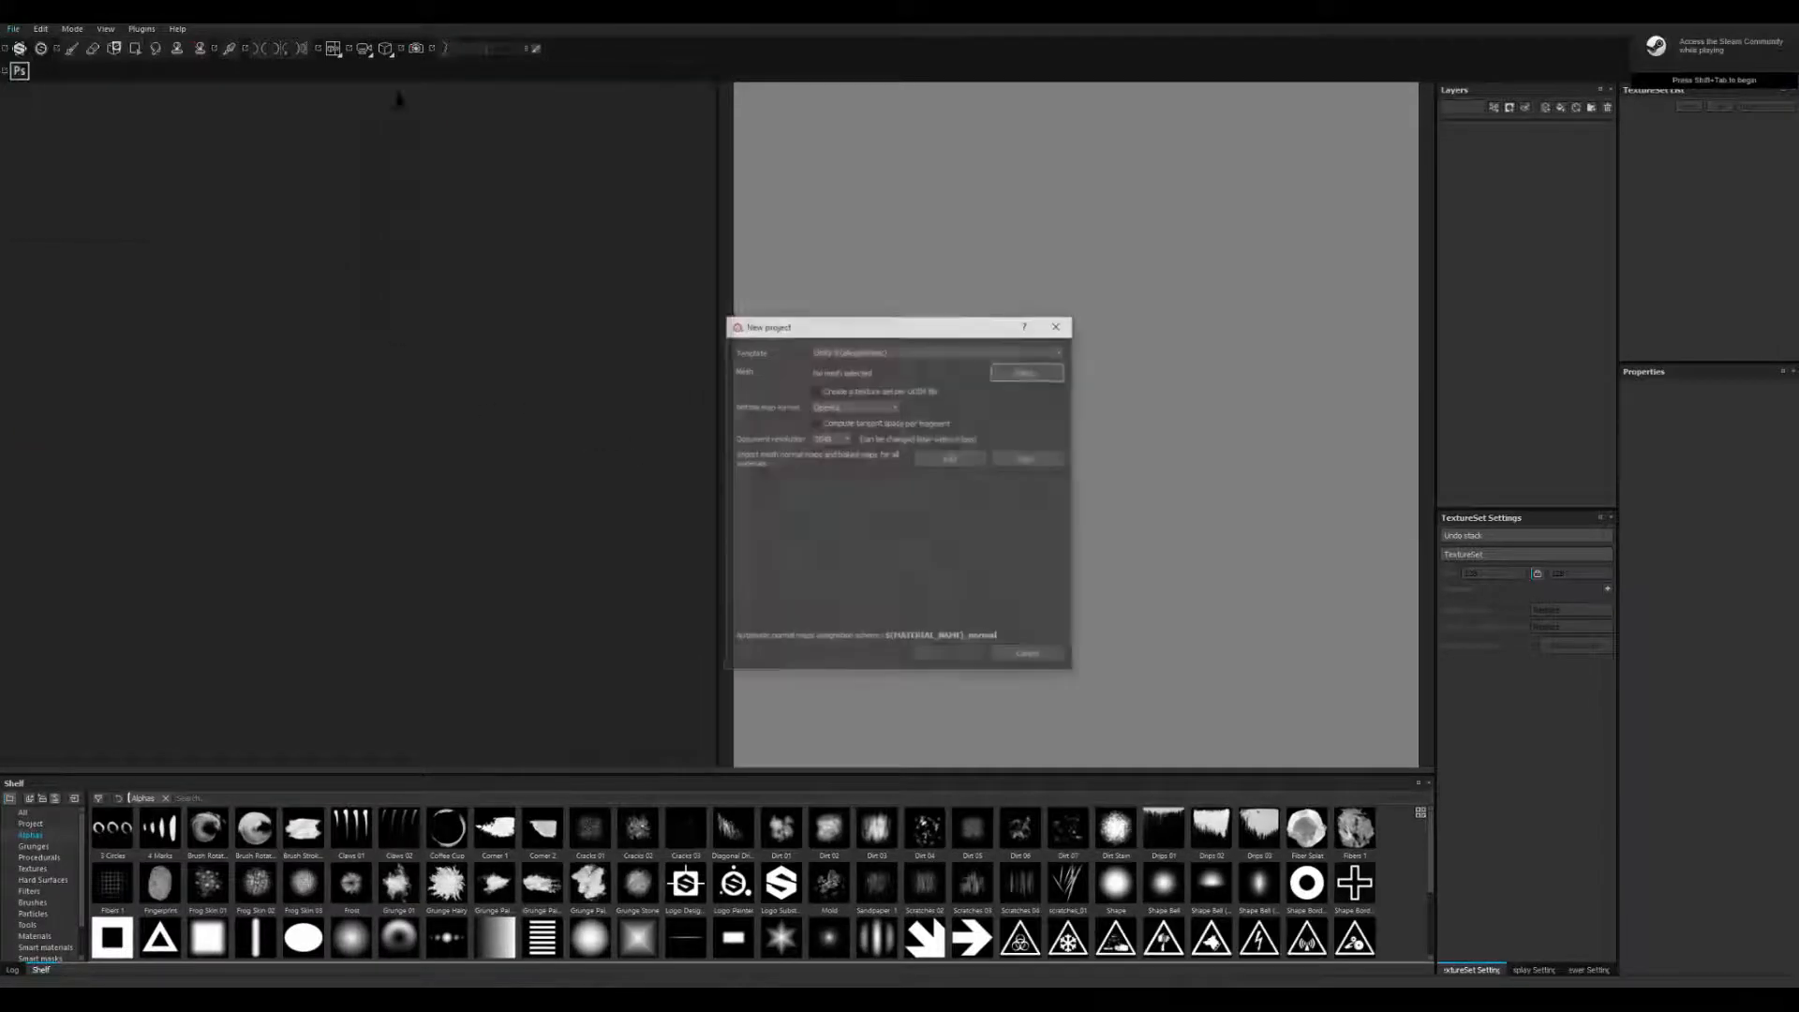
left_click(937, 282)
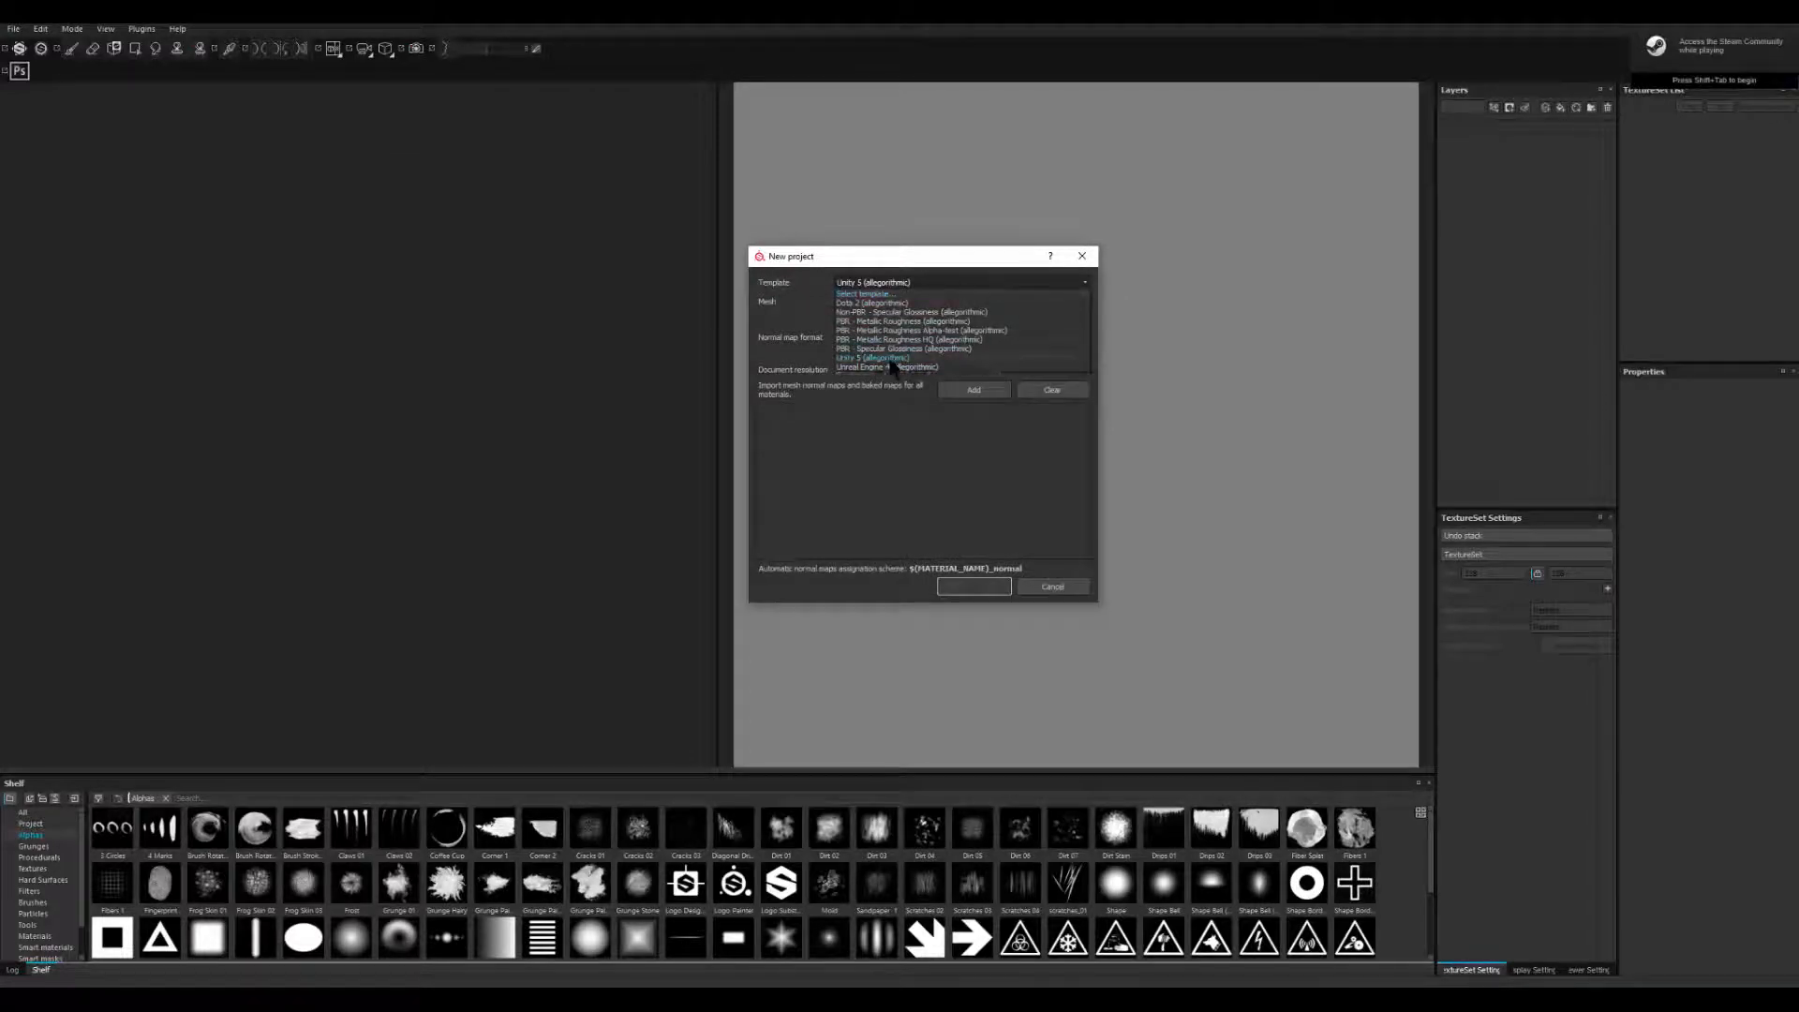
left_click(900, 366)
left_click(1051, 305)
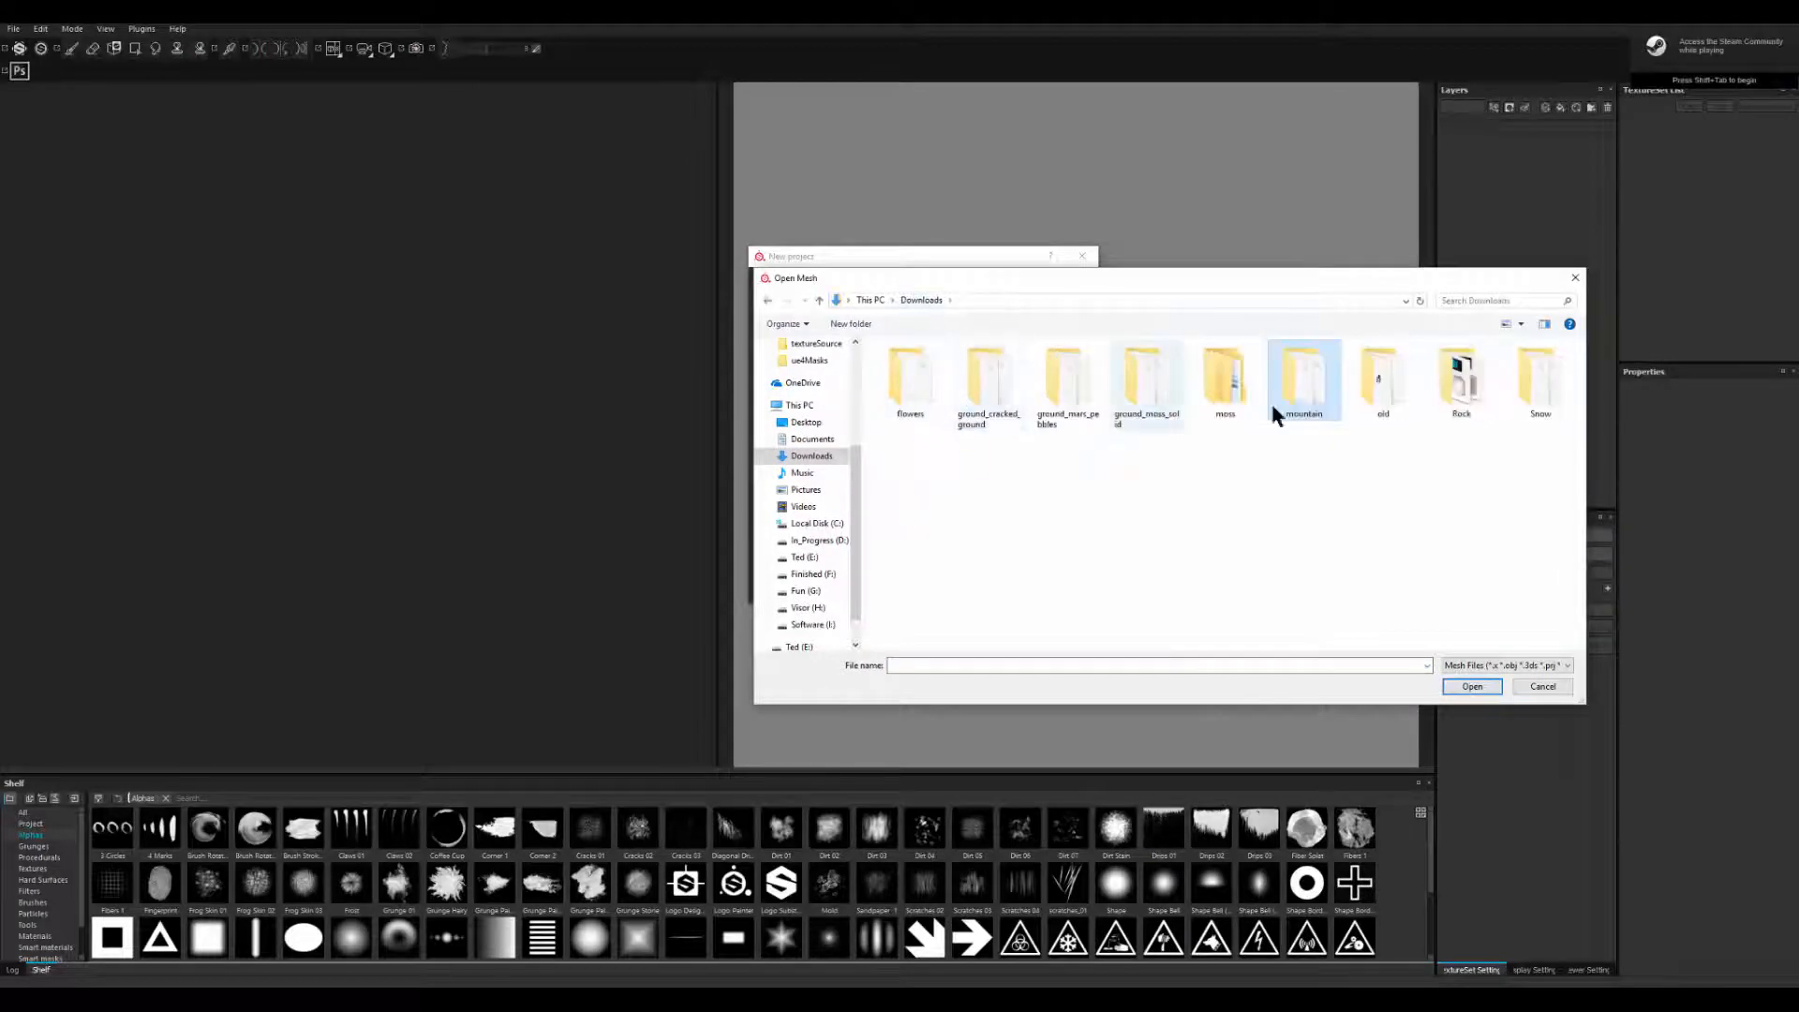
double_click(1460, 380)
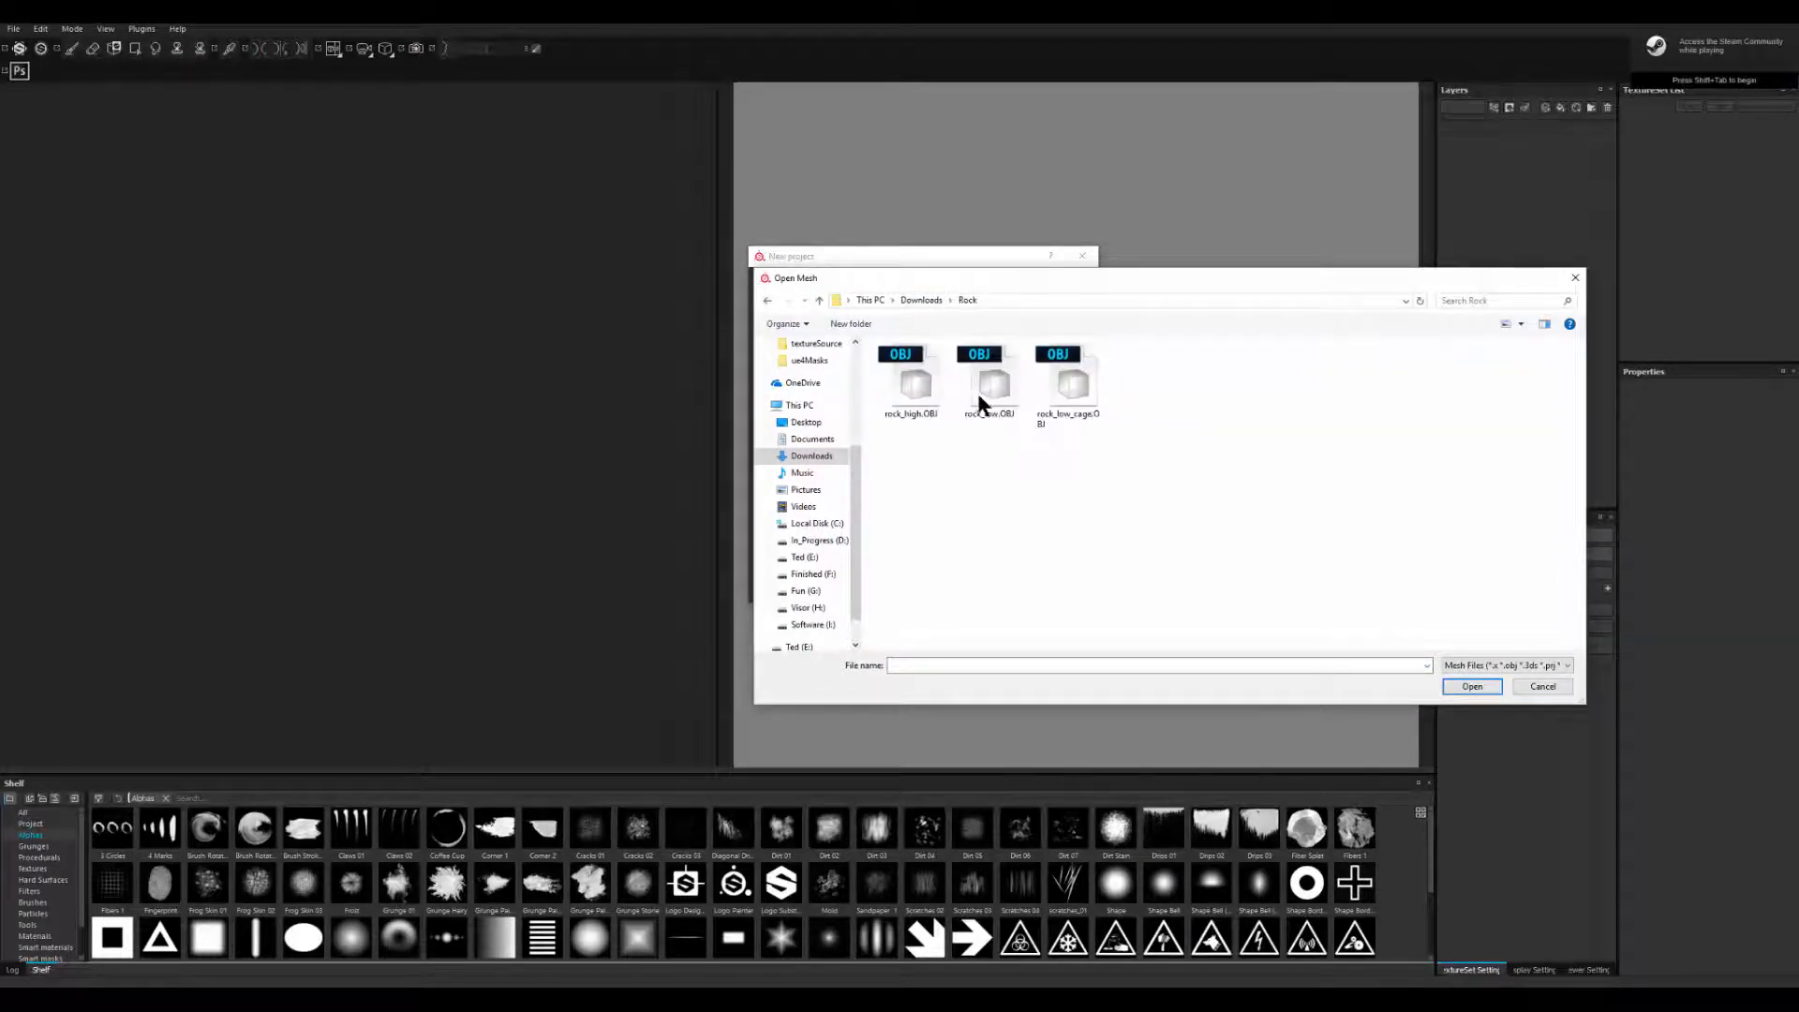
double_click(994, 384)
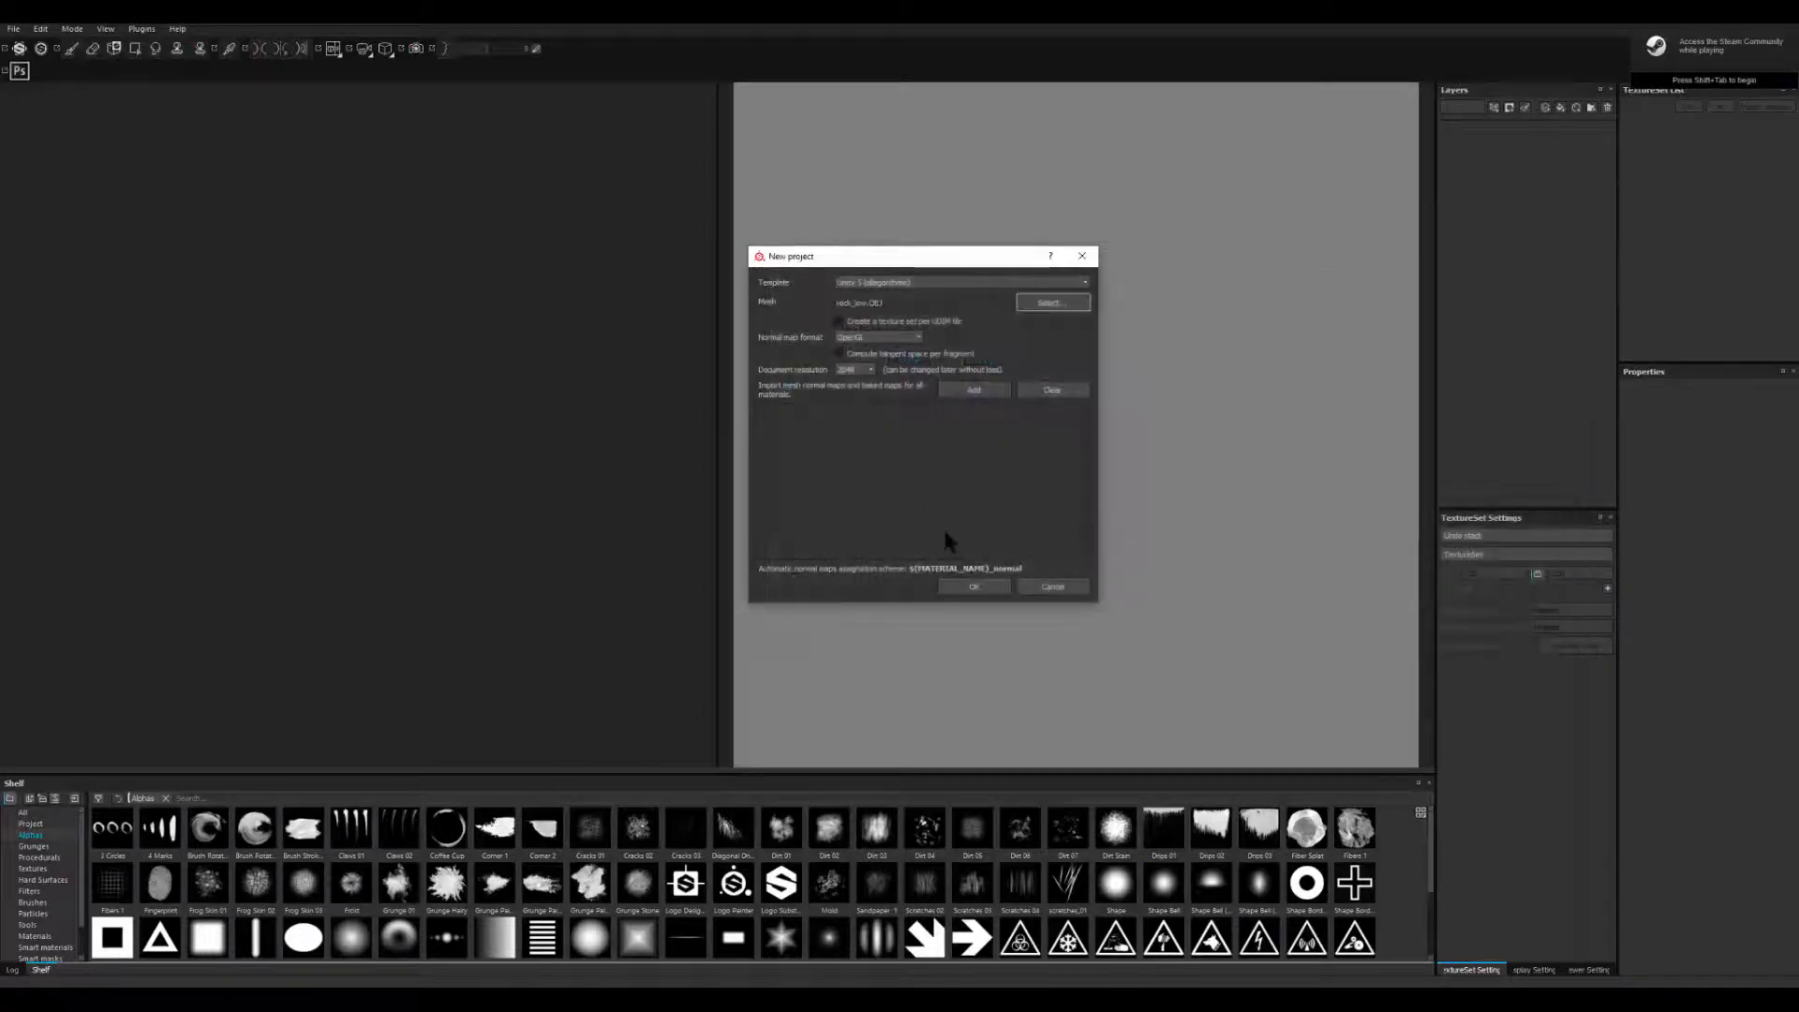
left_click(984, 589)
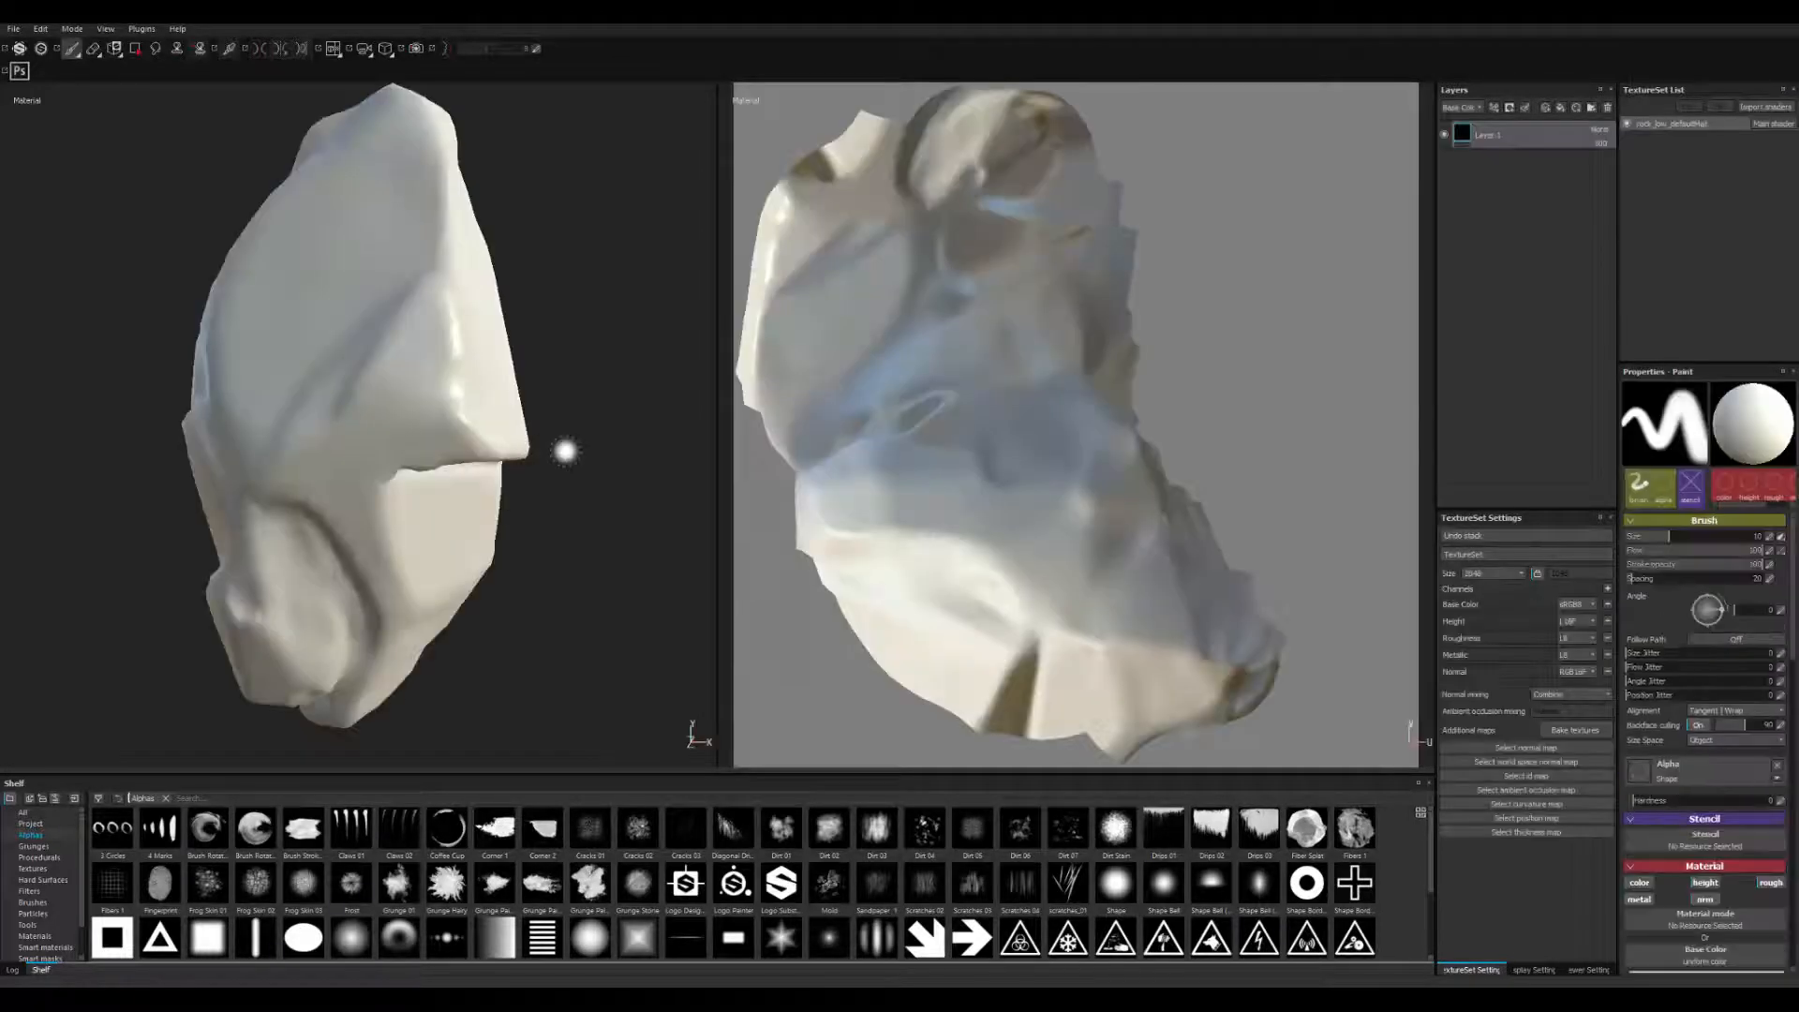
- Bake the rock's additional maps with rock_high.OBJ as the high-definition mesh and rock_low_cage.OBJ as the cage file
left_click(1562, 730)
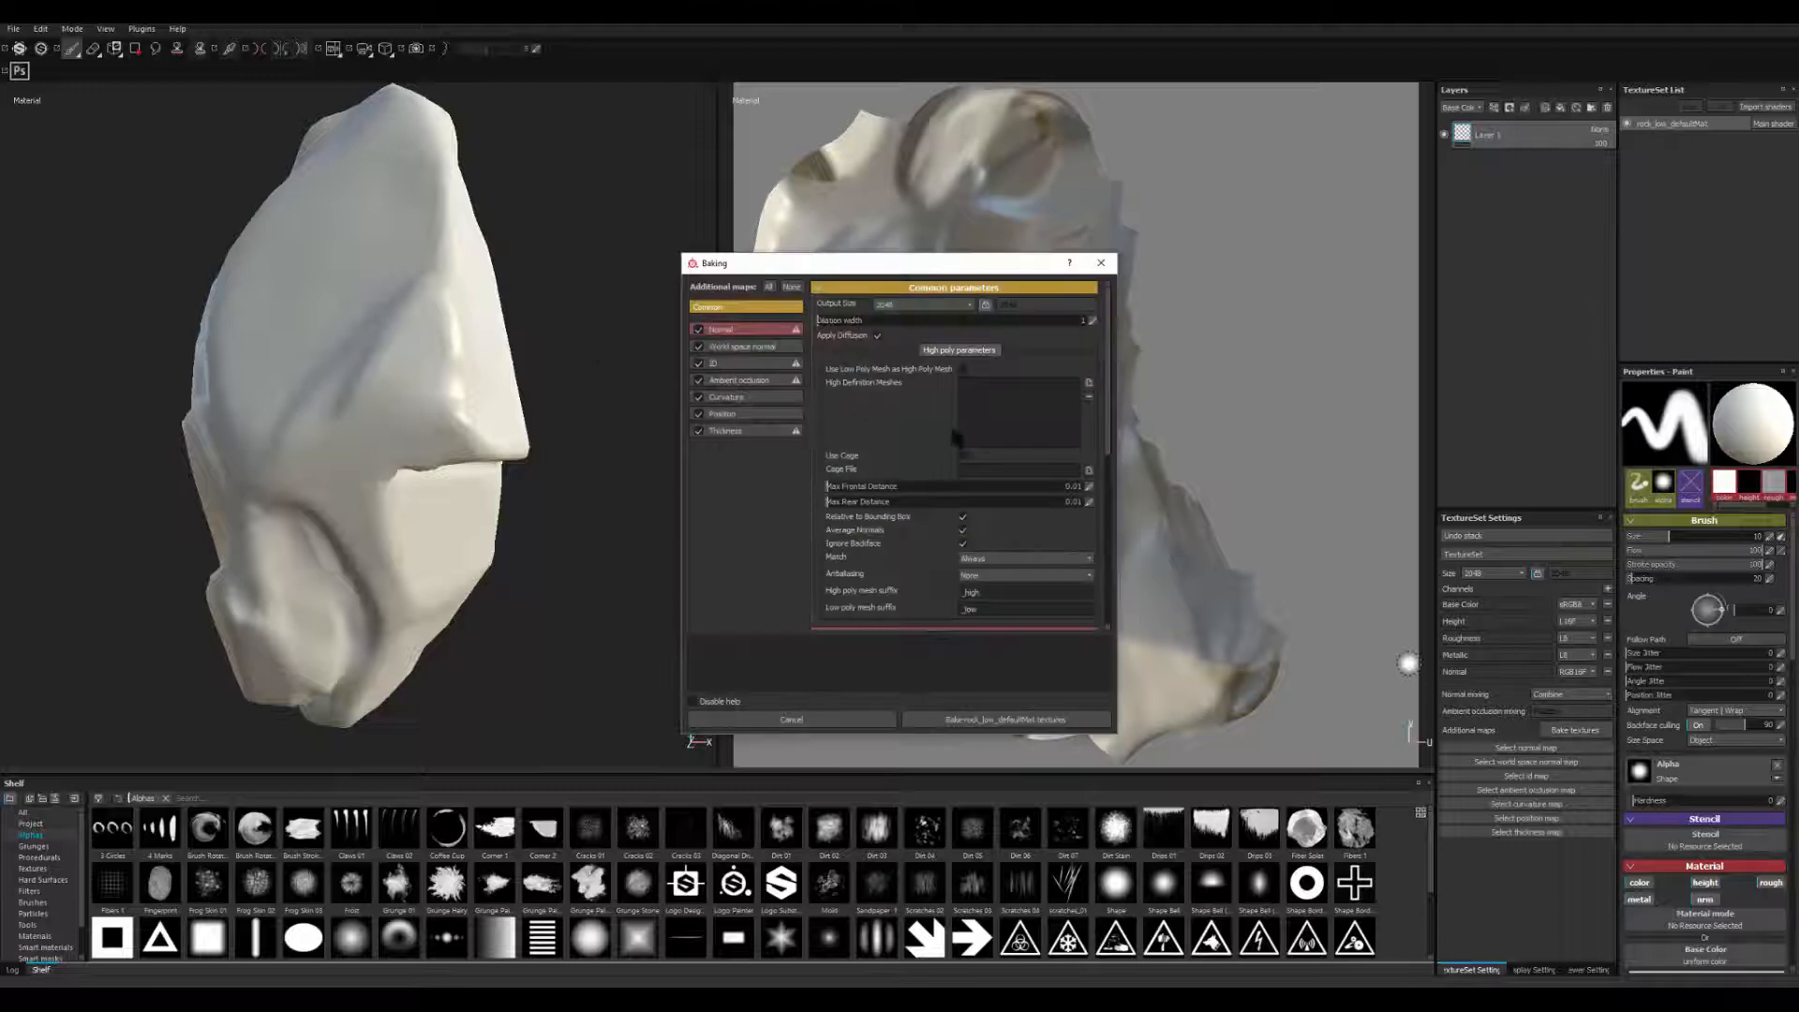
left_click(1089, 384)
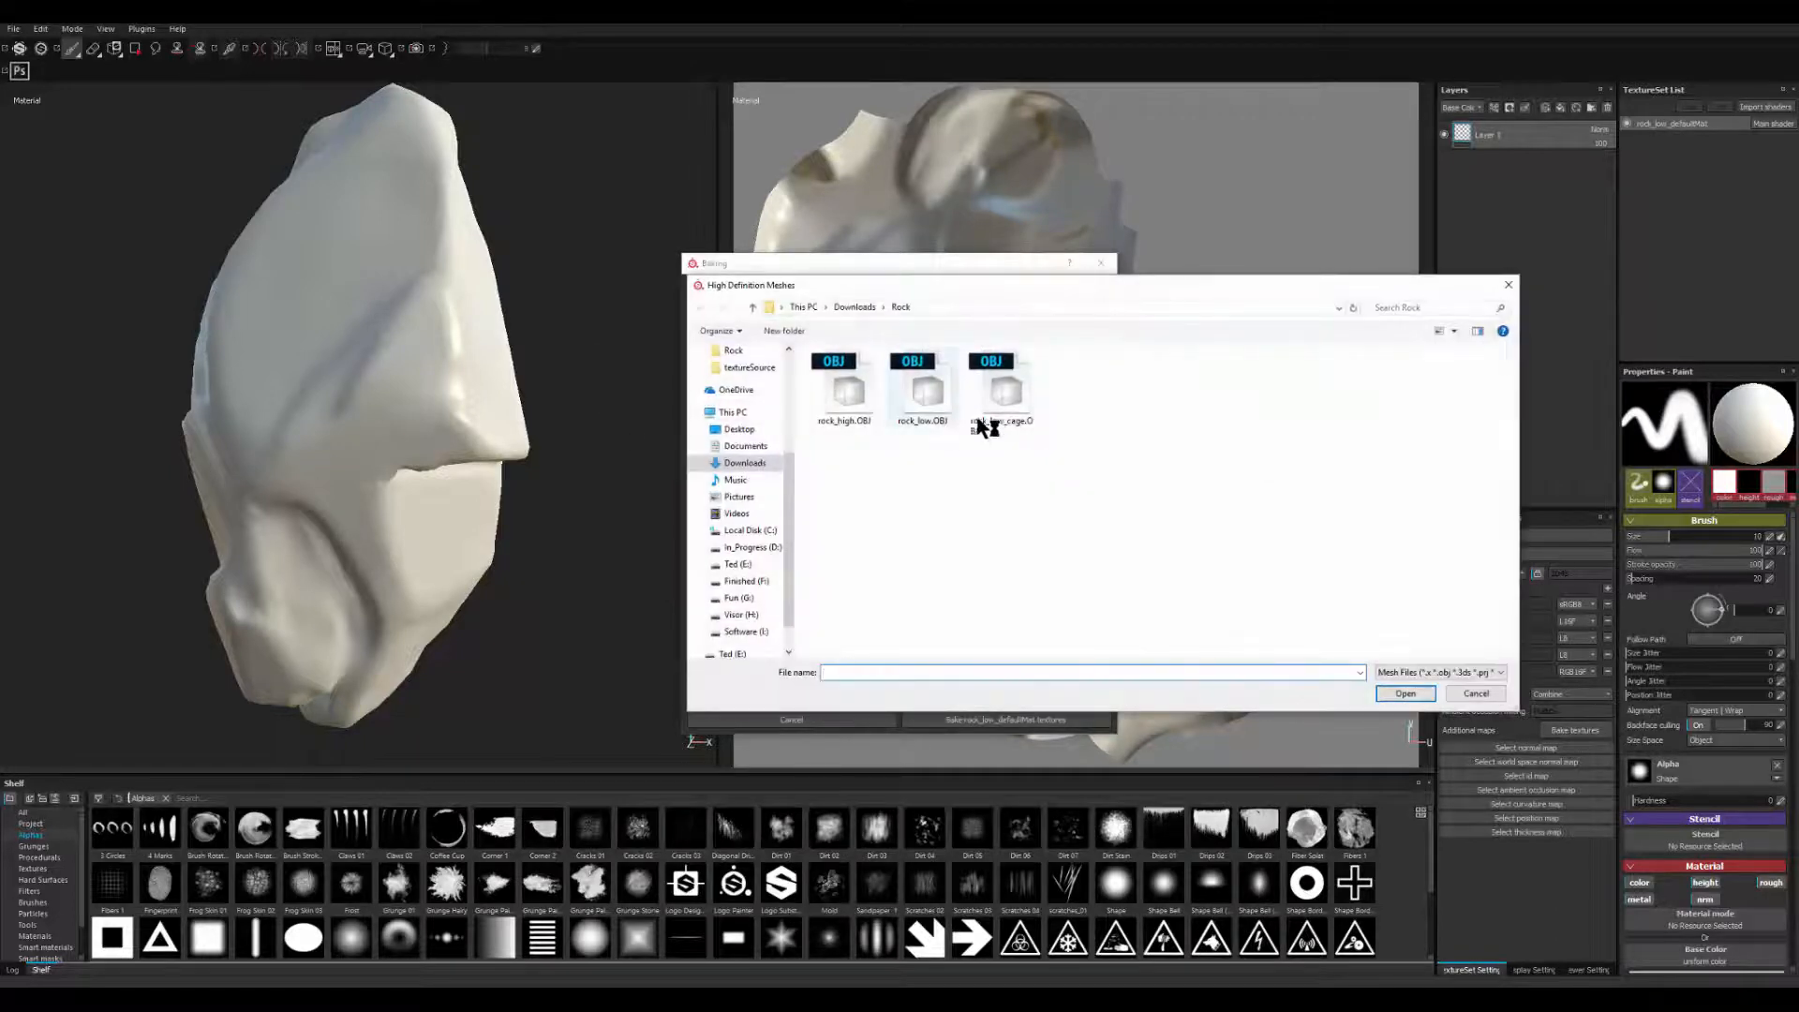
double_click(851, 399)
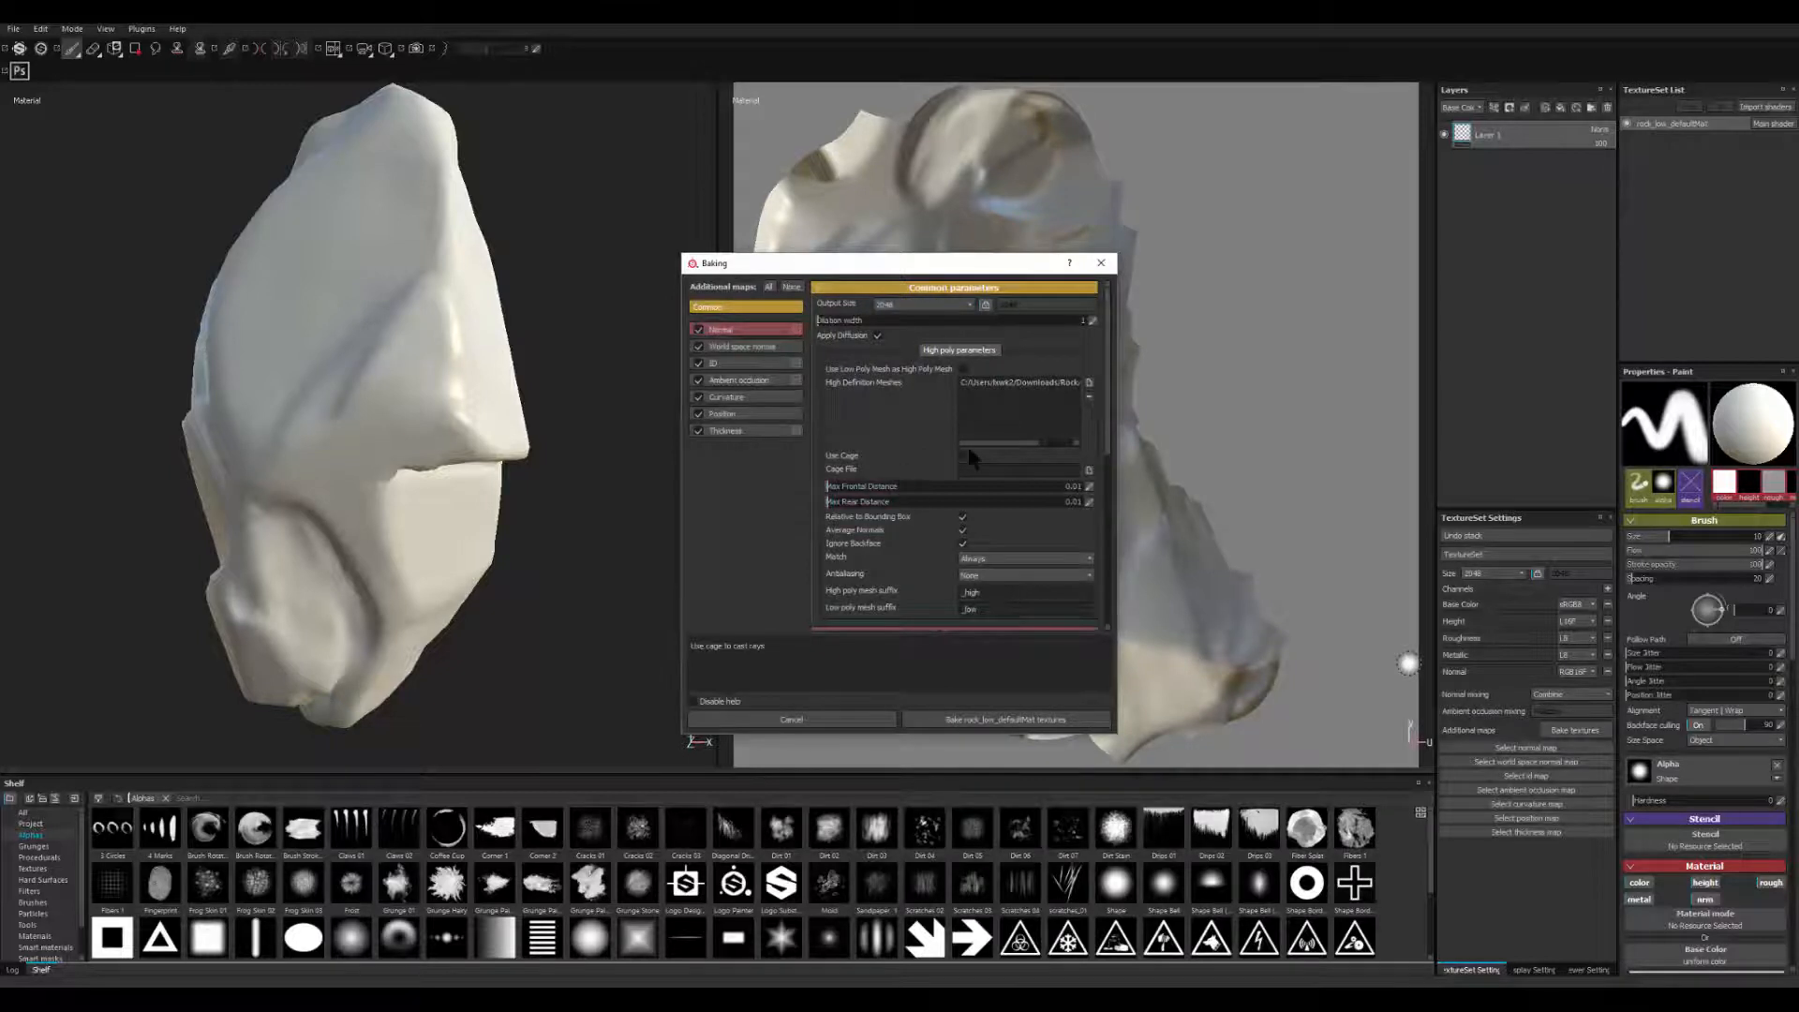
left_click(963, 455)
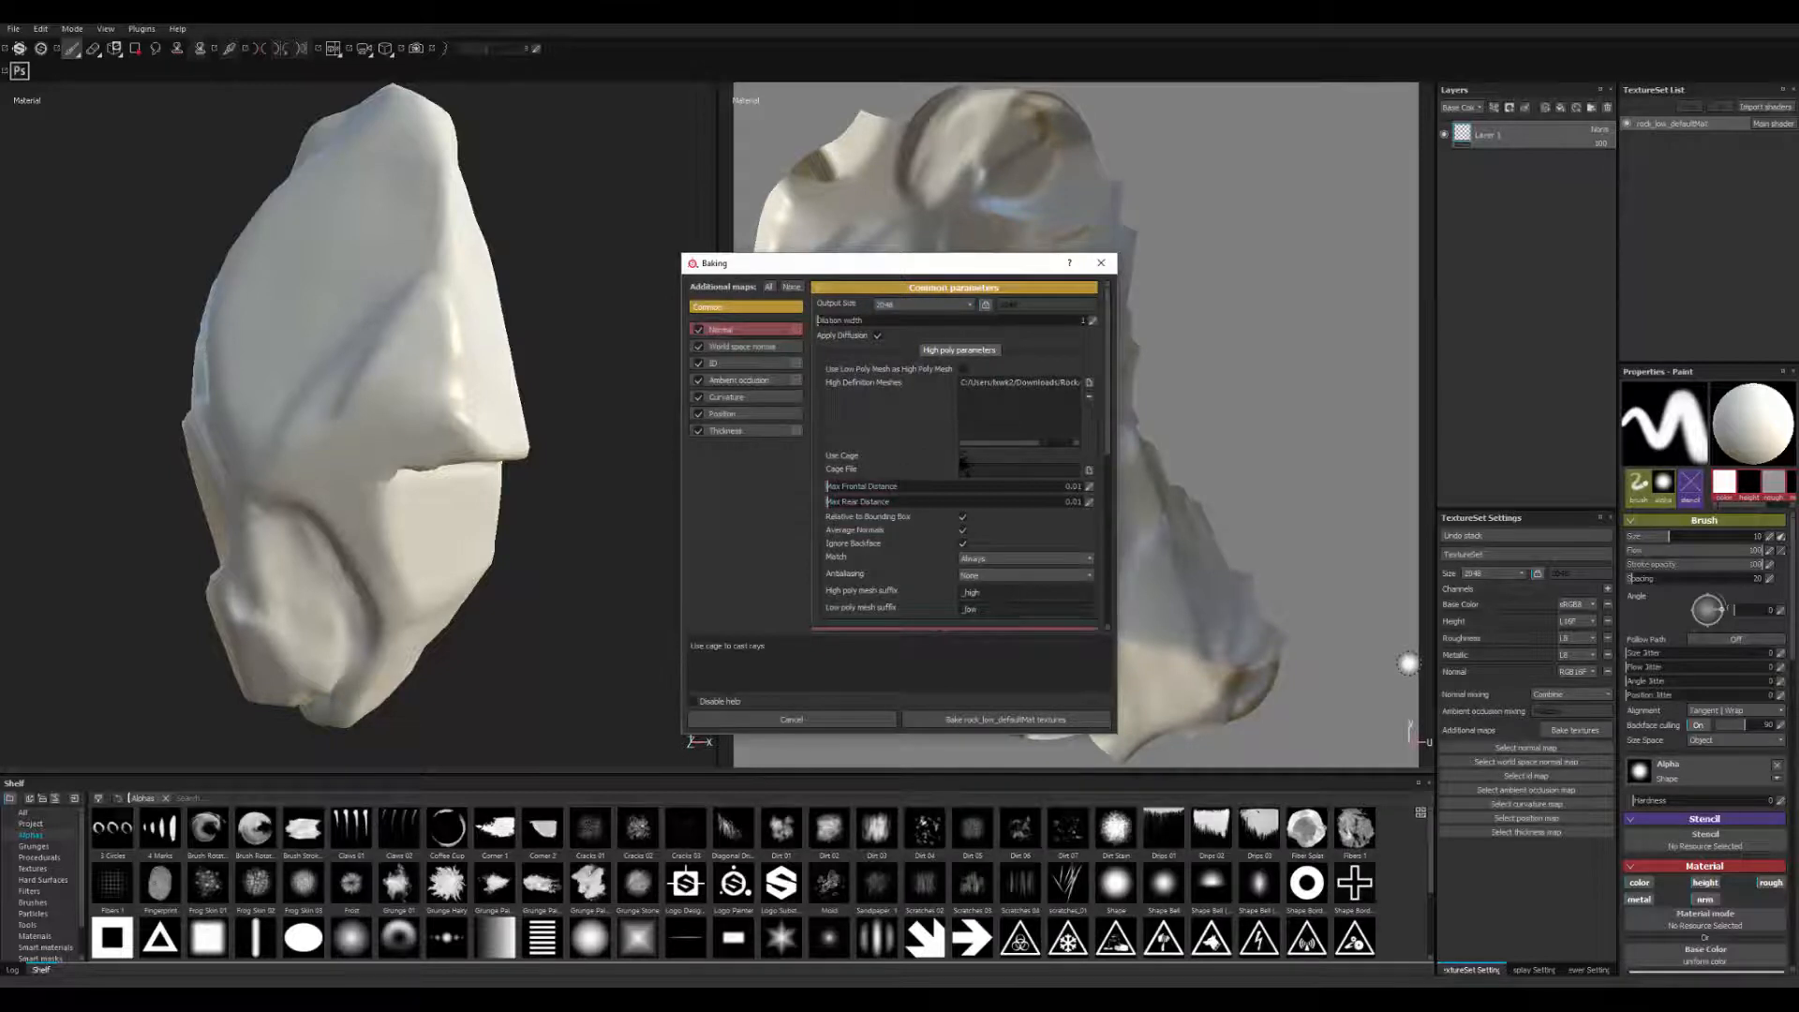
left_click(1089, 472)
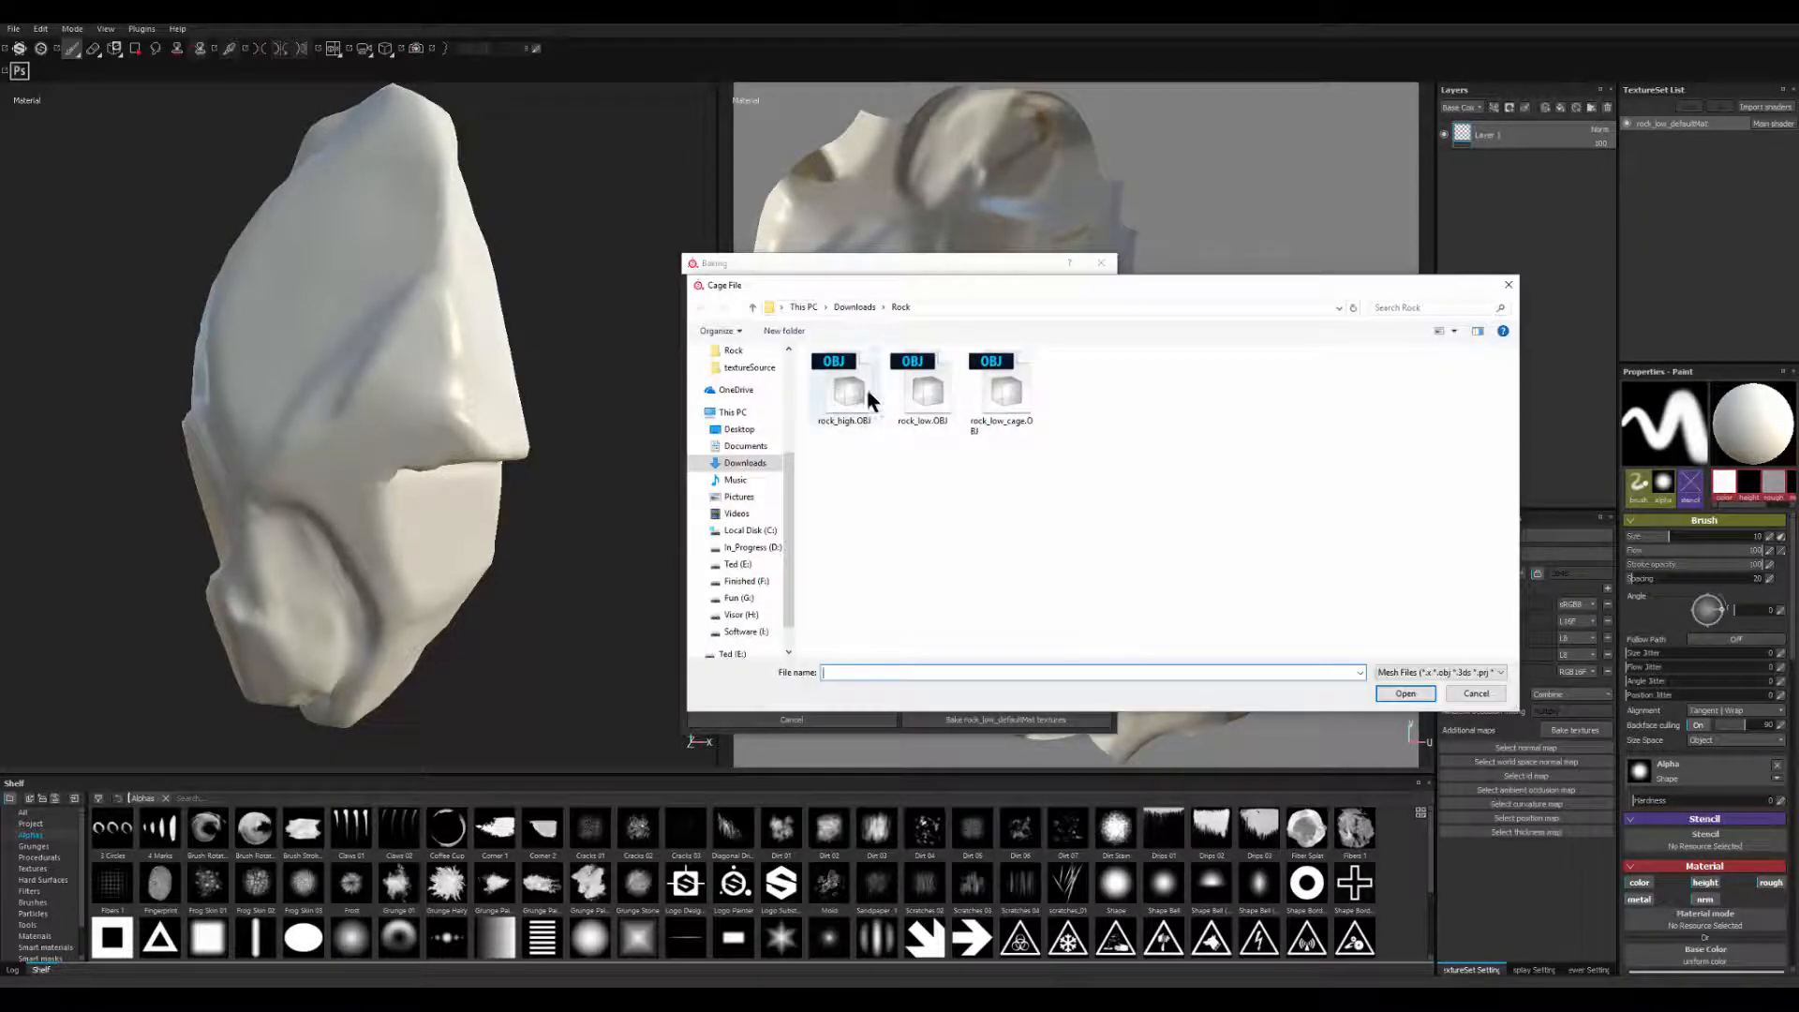
double_click(1008, 386)
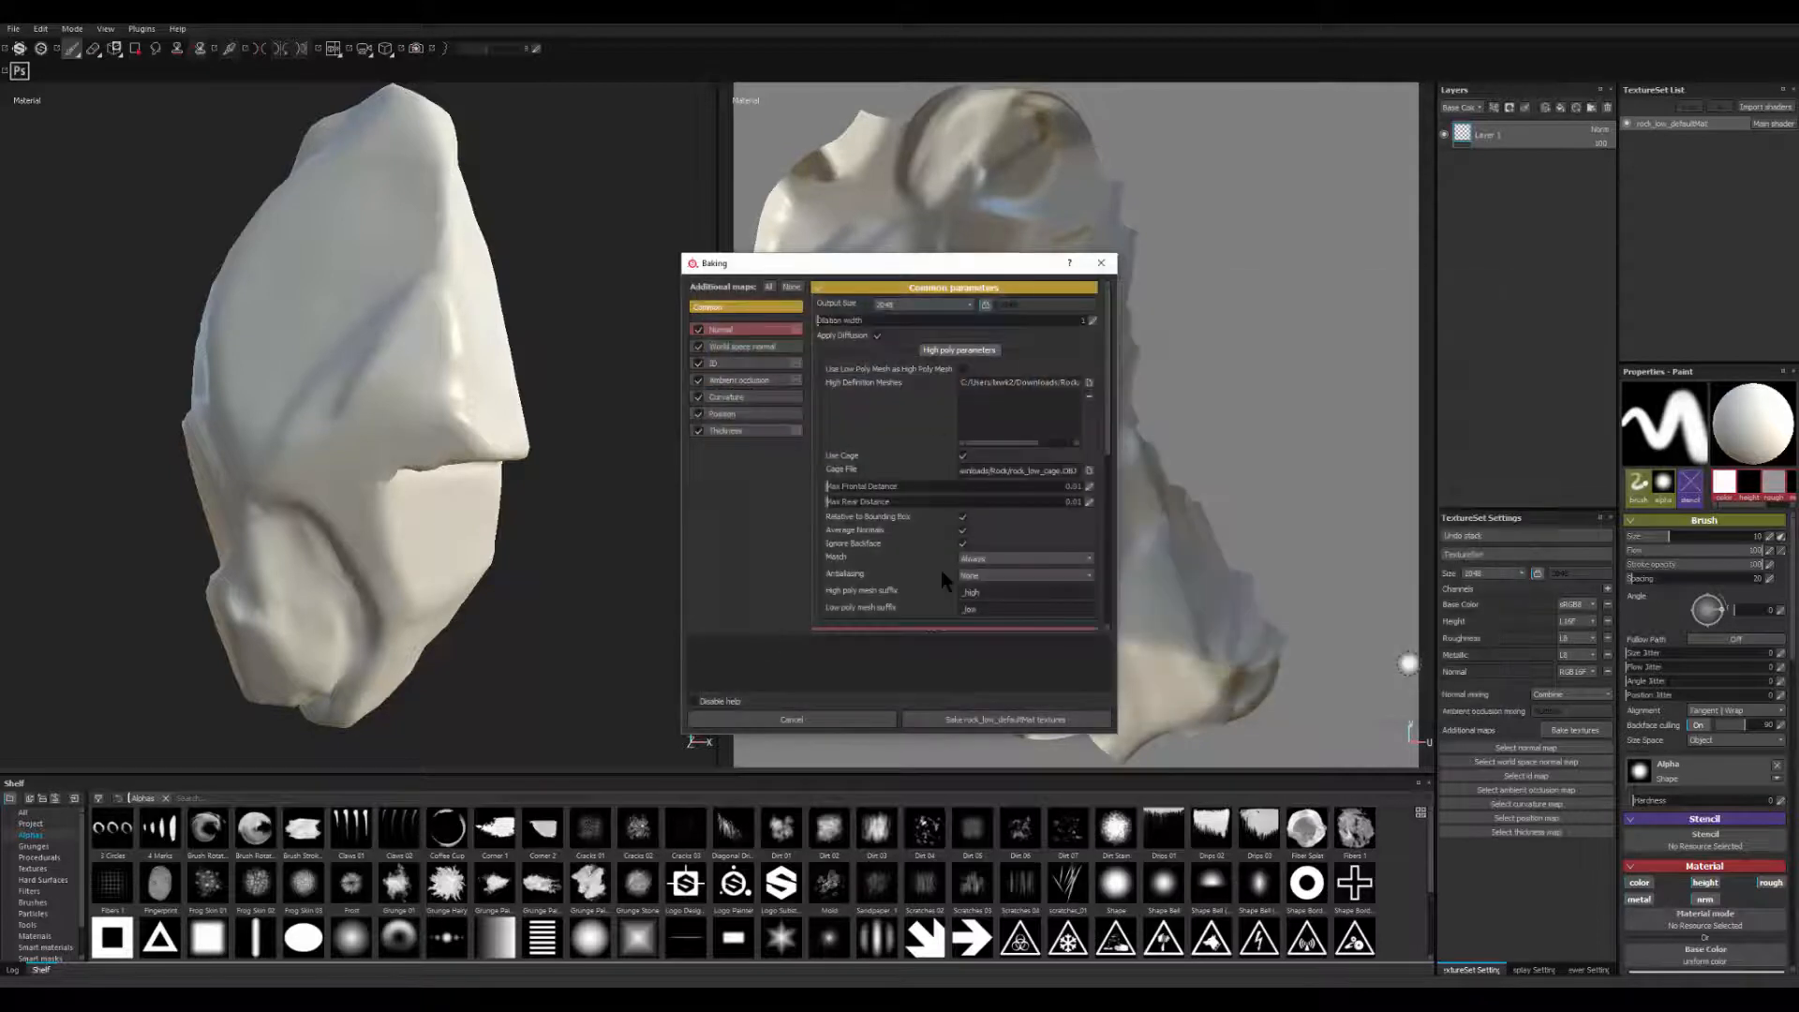
left_click(1006, 719)
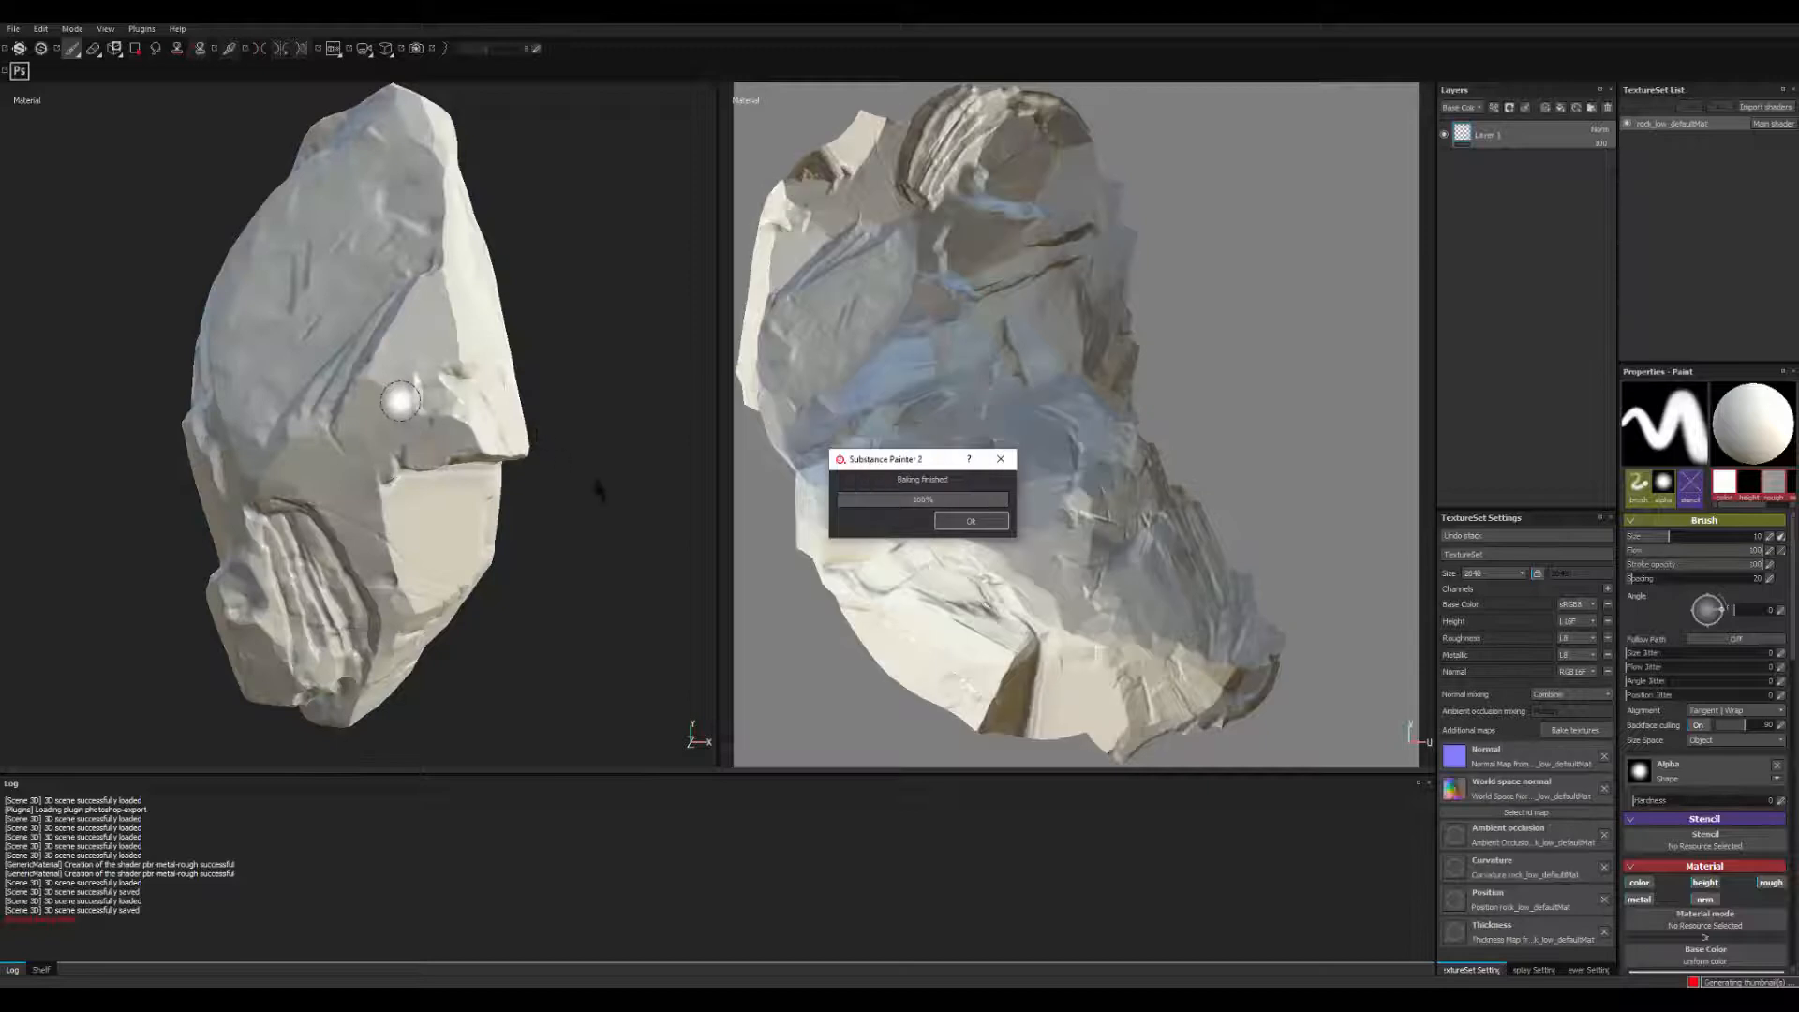
- Enable viewport shadows, lower their opacity to about 60 and rotate the environment lighting around the baked rock
left_click_drag(594, 515, 381, 501, "alt")
right_click_drag(380, 502, 496, 553, "shift")
left_click_drag(506, 562, 655, 547, "alt")
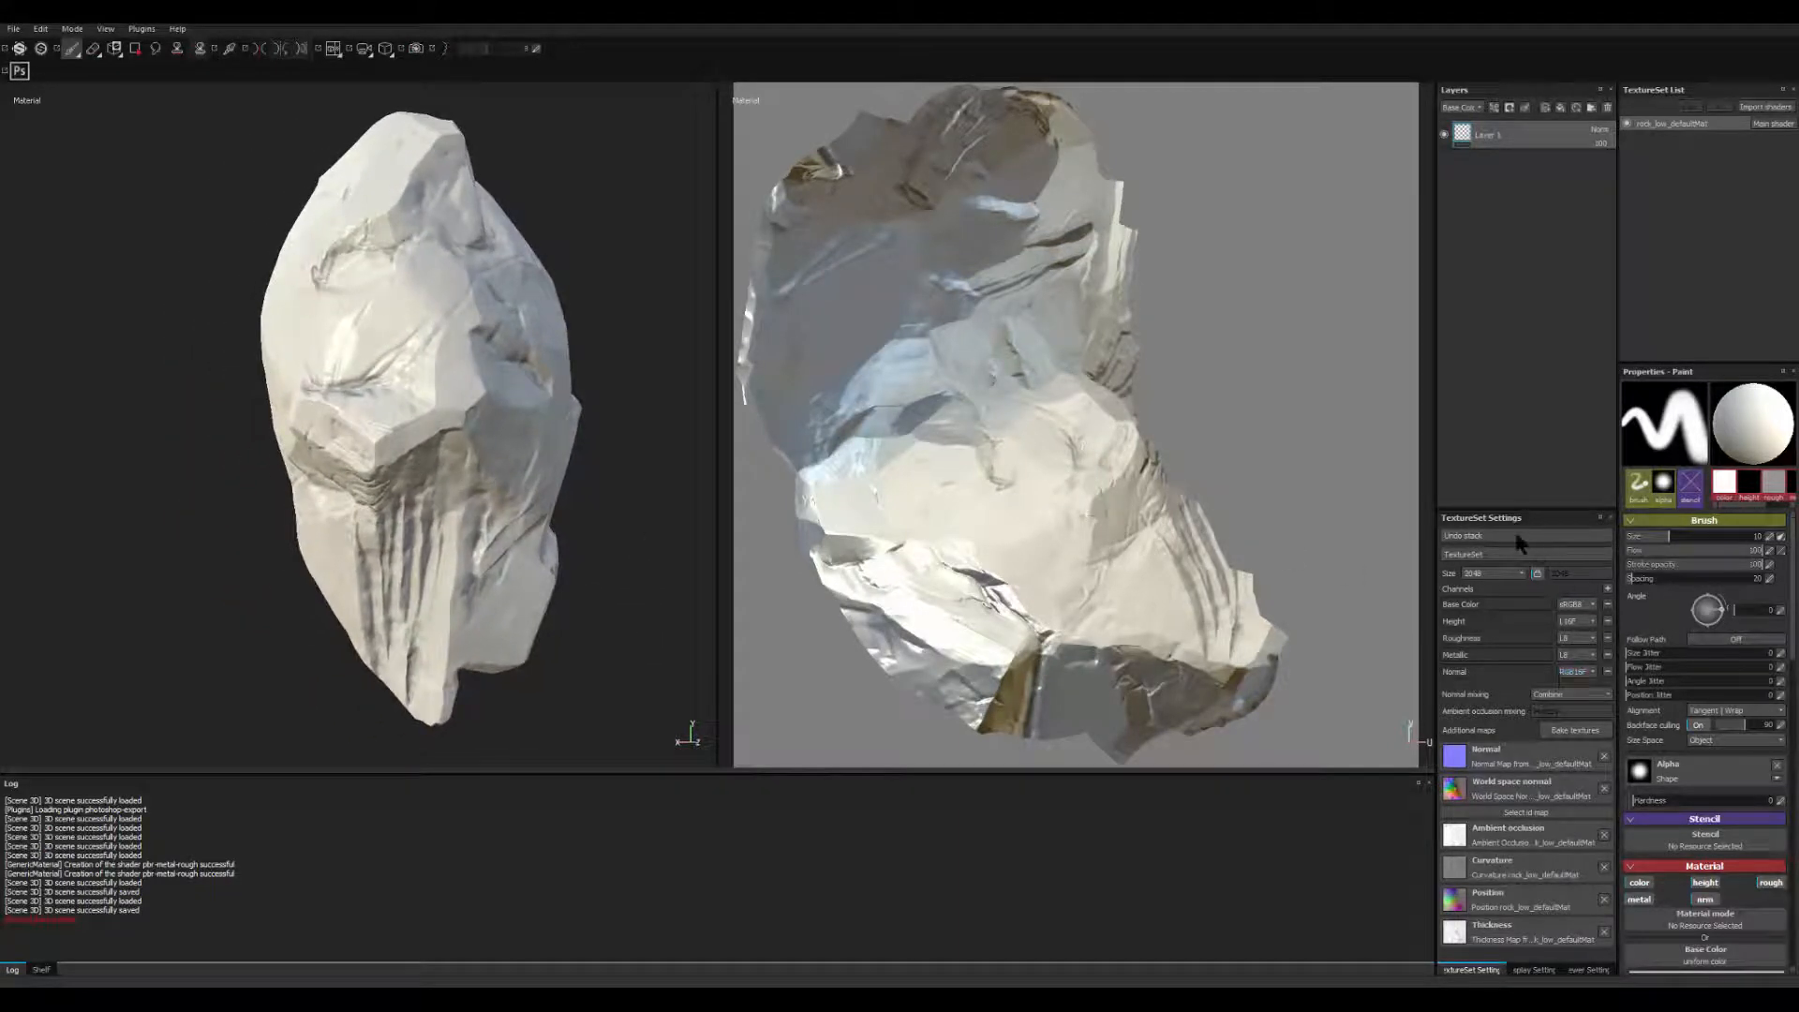
left_click(1586, 970)
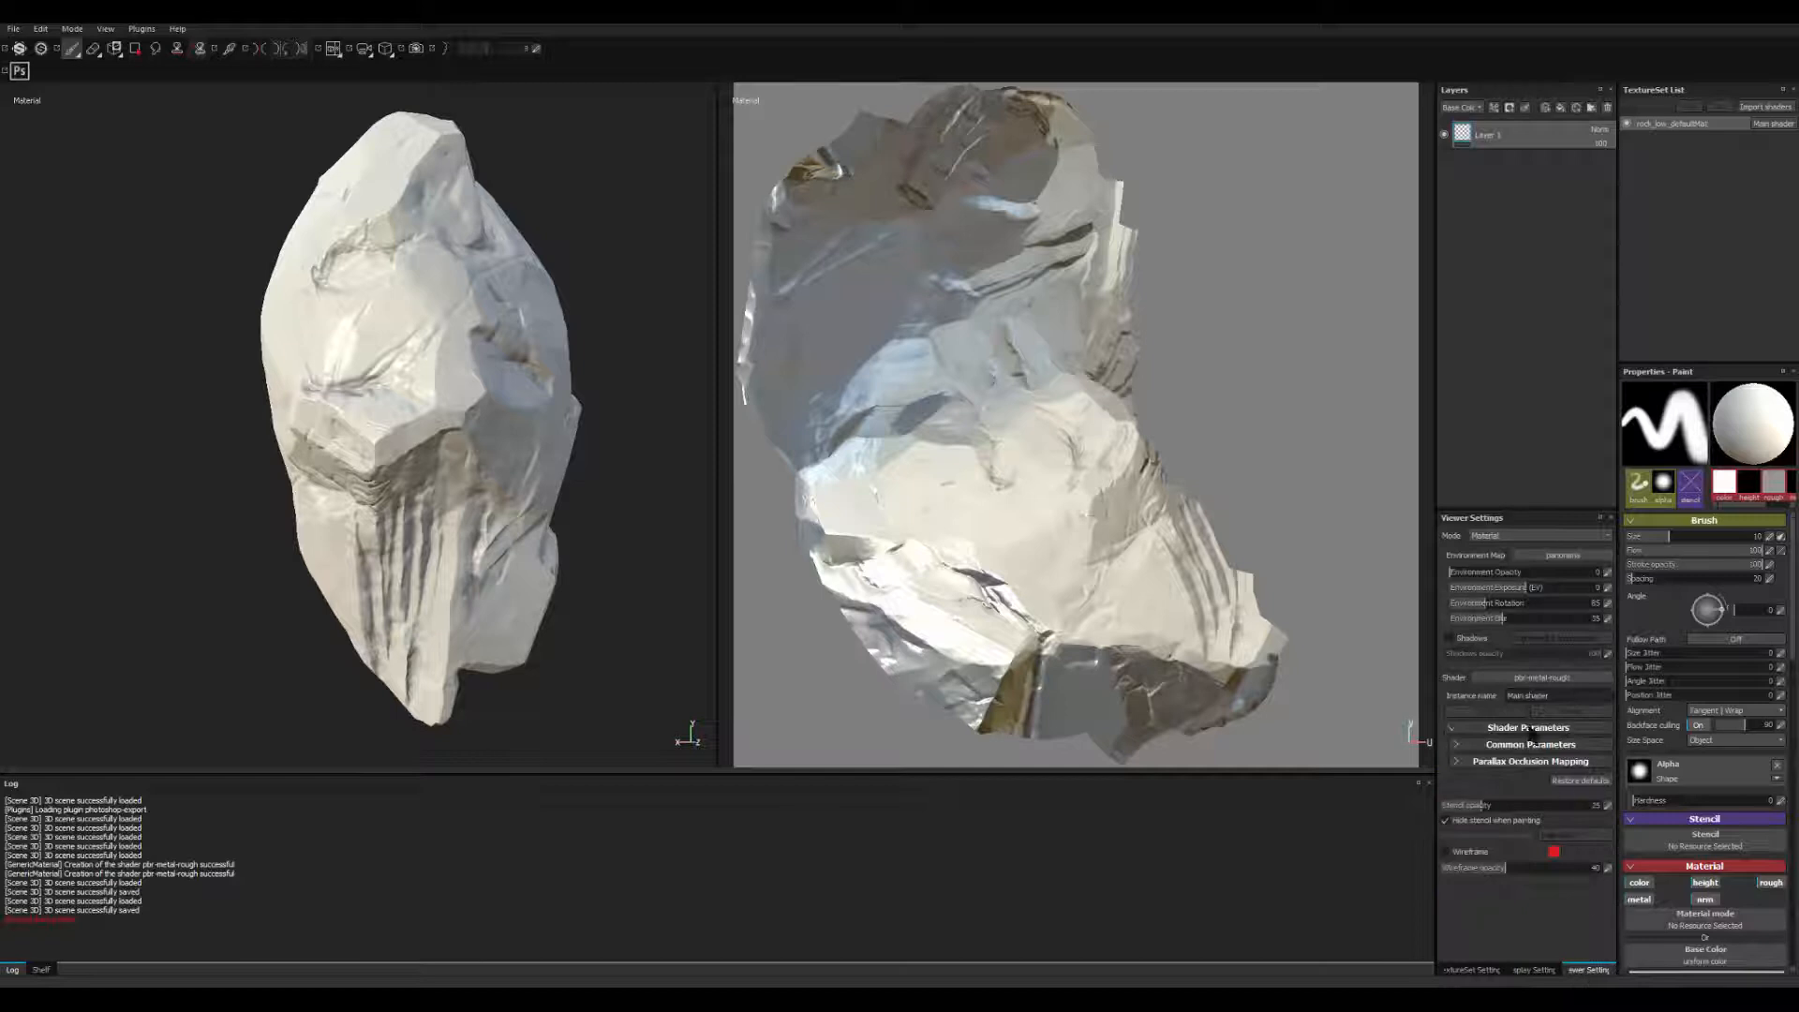
left_click(1467, 640)
right_click_drag(562, 573, 506, 571, "shift")
left_click_drag(574, 626, 660, 650, "alt")
mouse_move(654, 648)
right_mouse_down("shift")
mouse_move(583, 632)
mouse_move(795, 637)
mouse_move(644, 651)
right_mouse_up("shift")
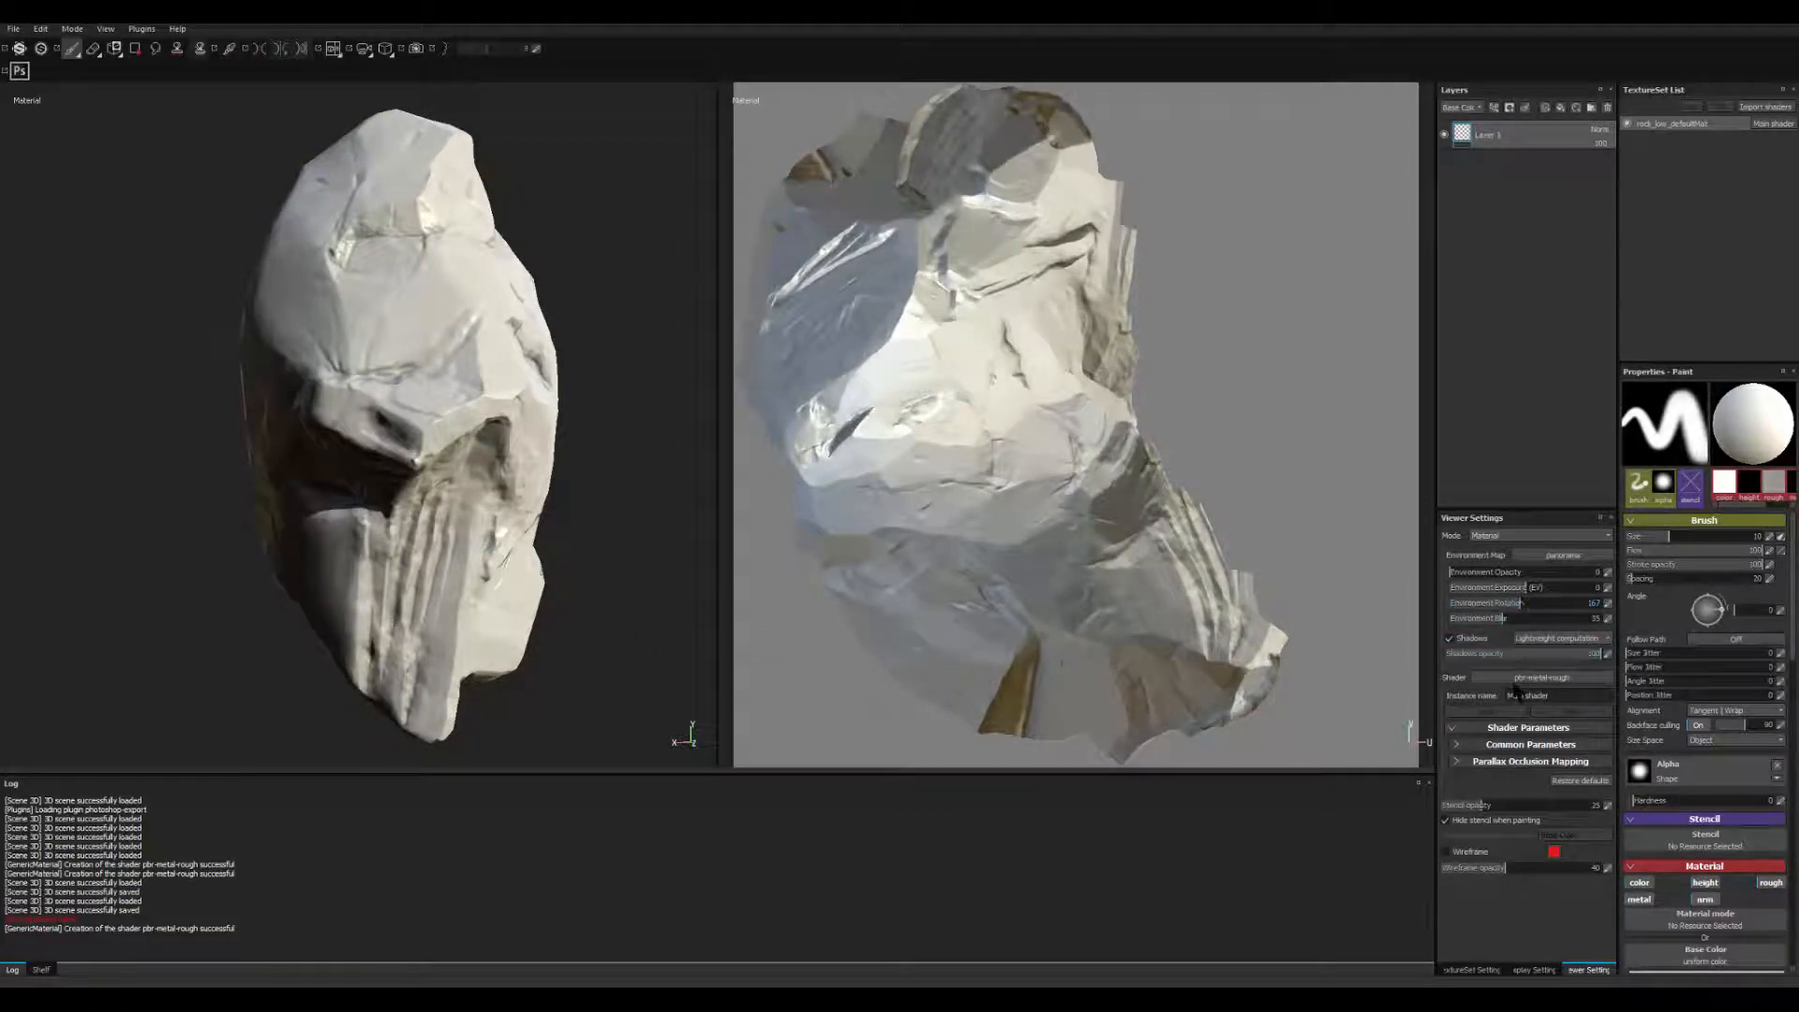
left_click_drag(1594, 654, 1543, 661)
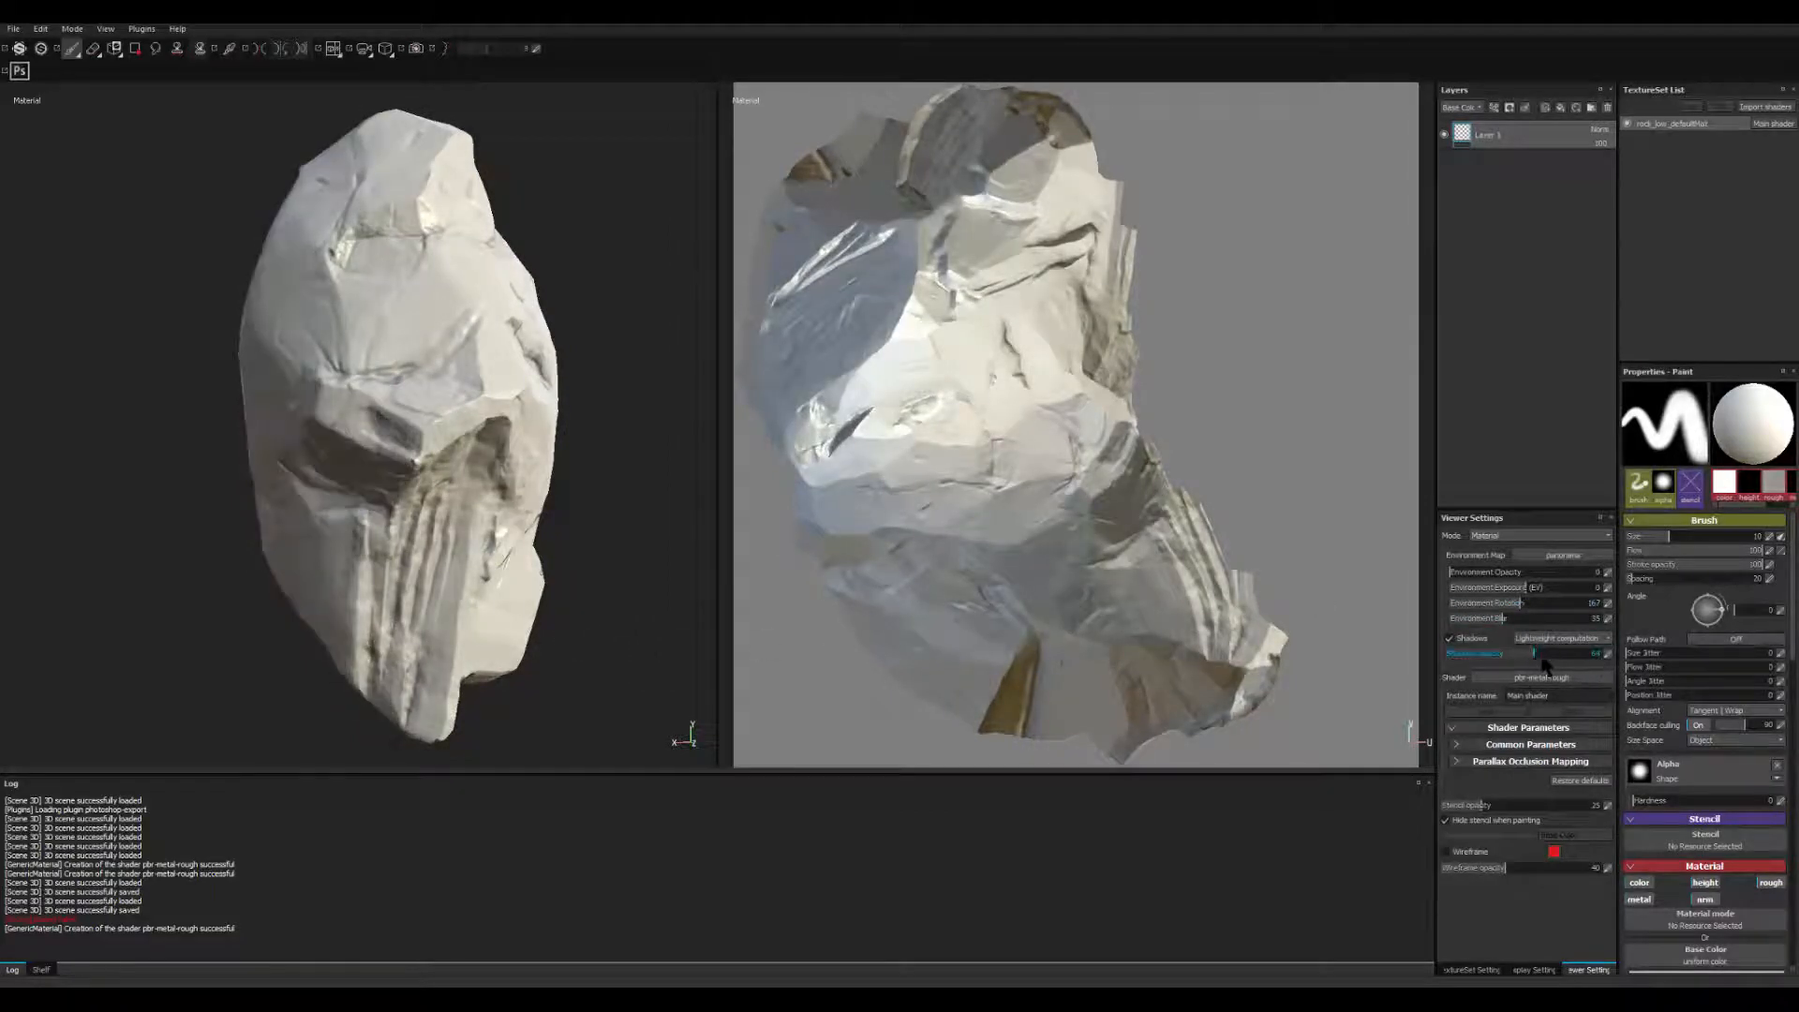
mouse_move(149, 603)
right_mouse_down("shift")
mouse_move(371, 592)
mouse_move(328, 590)
right_mouse_up("shift")
scroll(300, 571, "down", 3)
left_click_drag(260, 552, 575, 587, "alt")
scroll(558, 647, "up", 3)
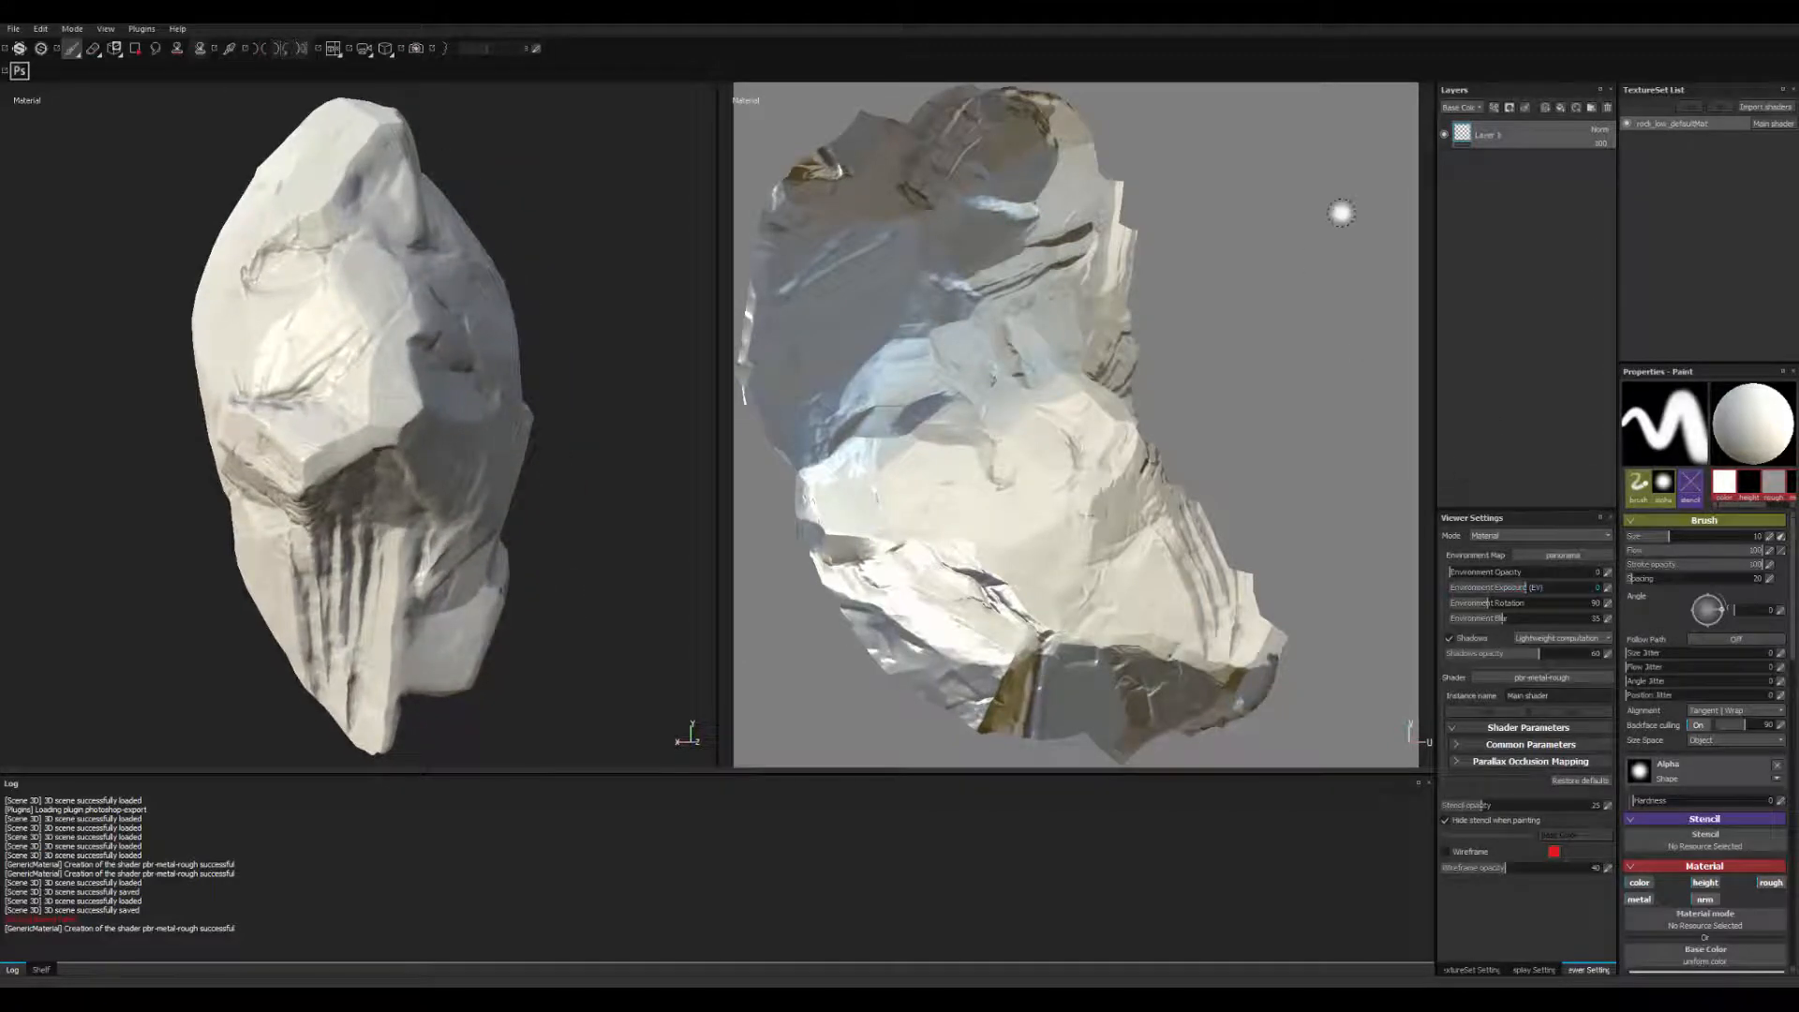
- Delete the default Layer 1 and add a fill layer in its place
right_click(1545, 138)
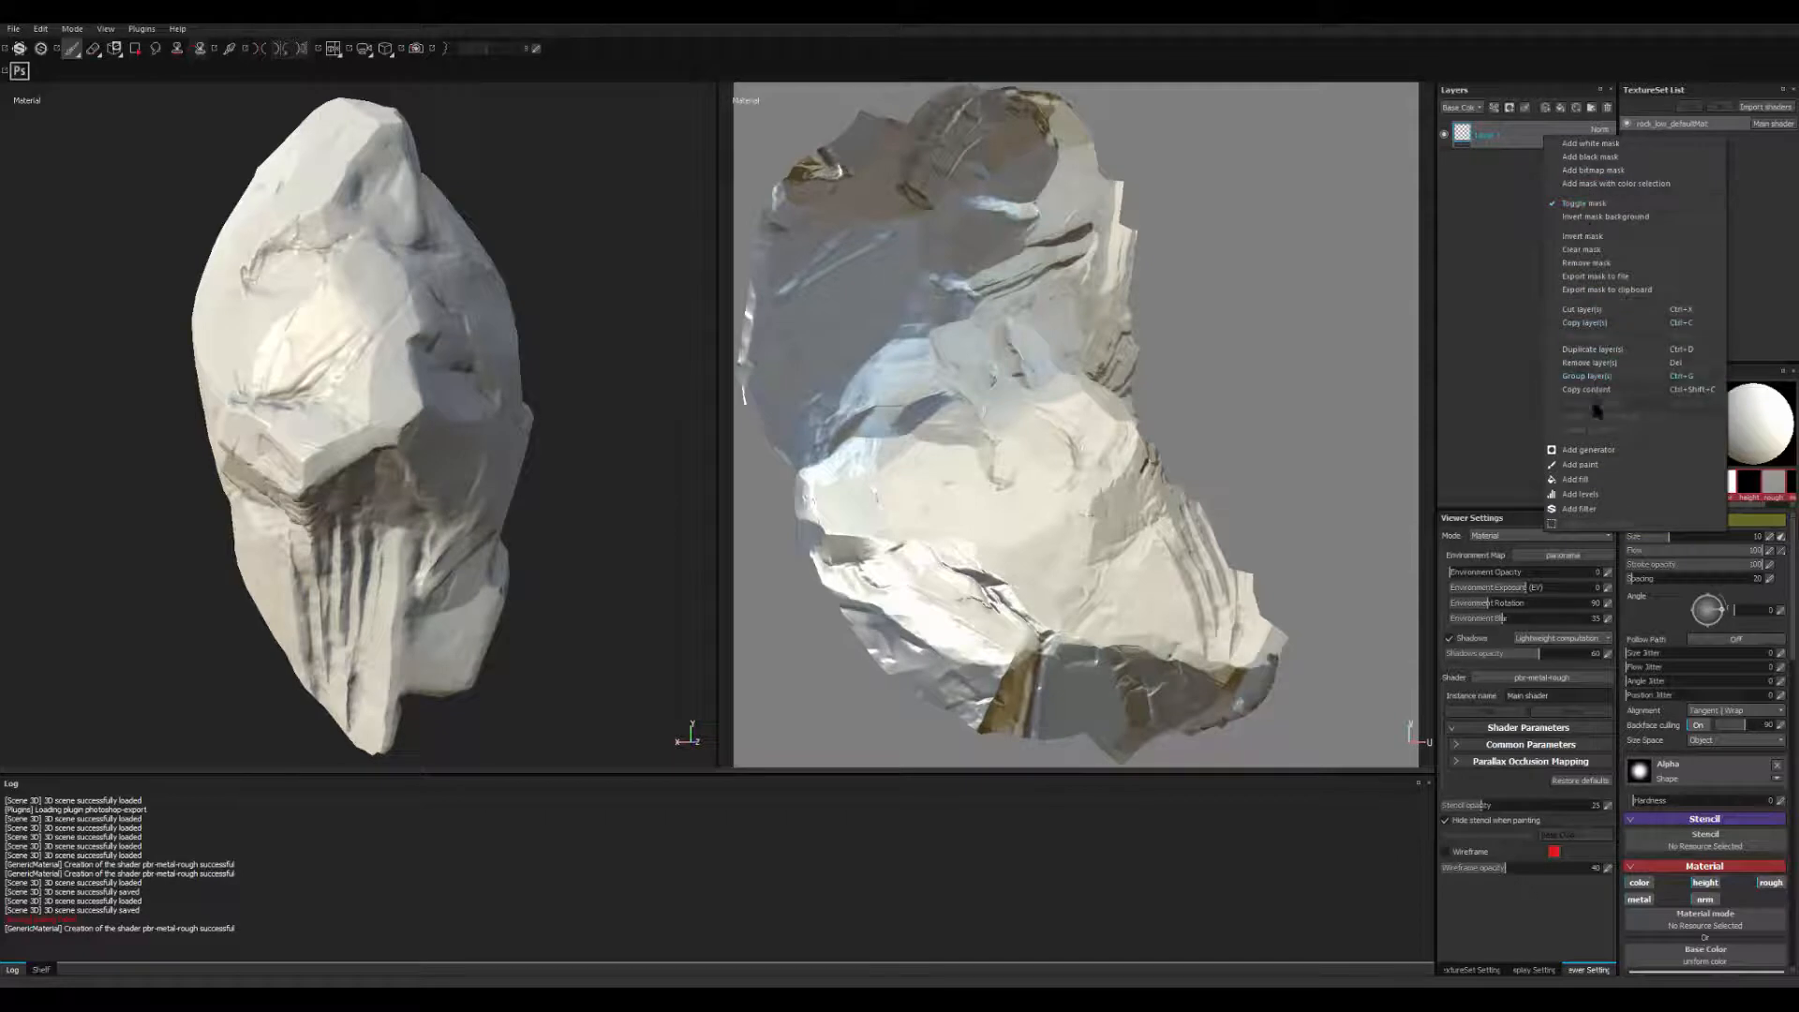
left_click(1485, 139)
key("Delete")
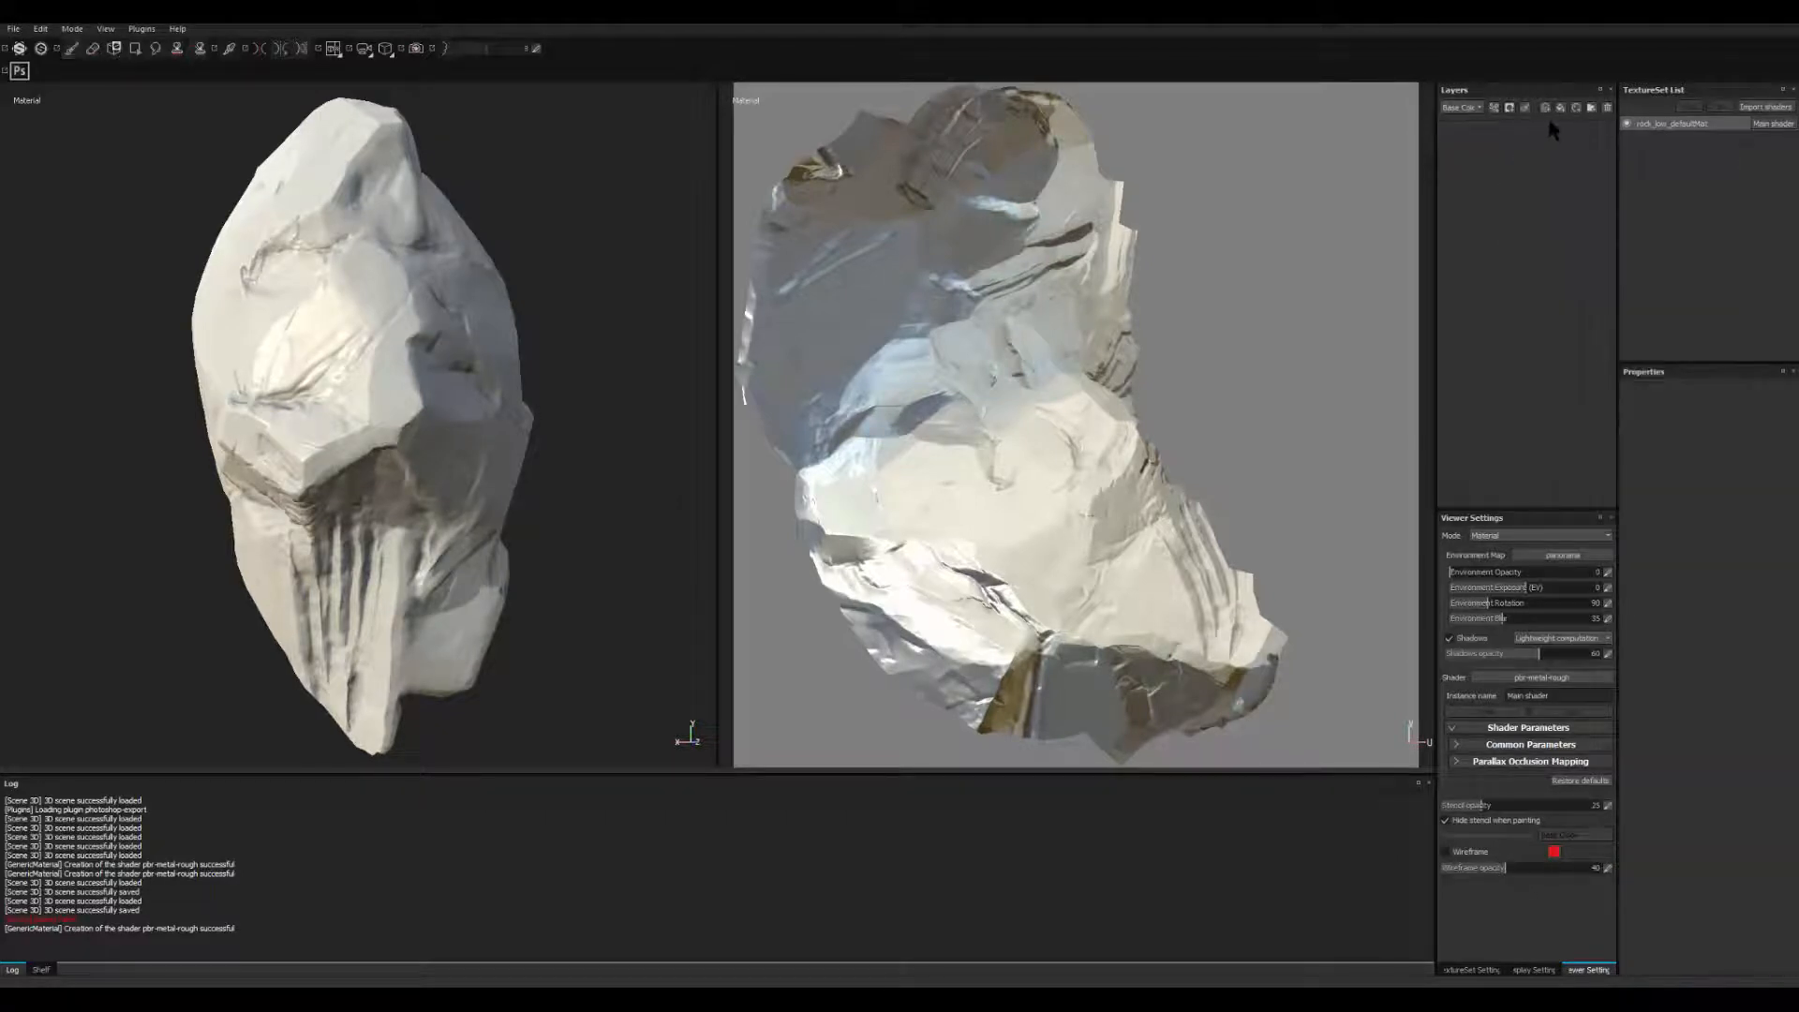
left_click(1560, 107)
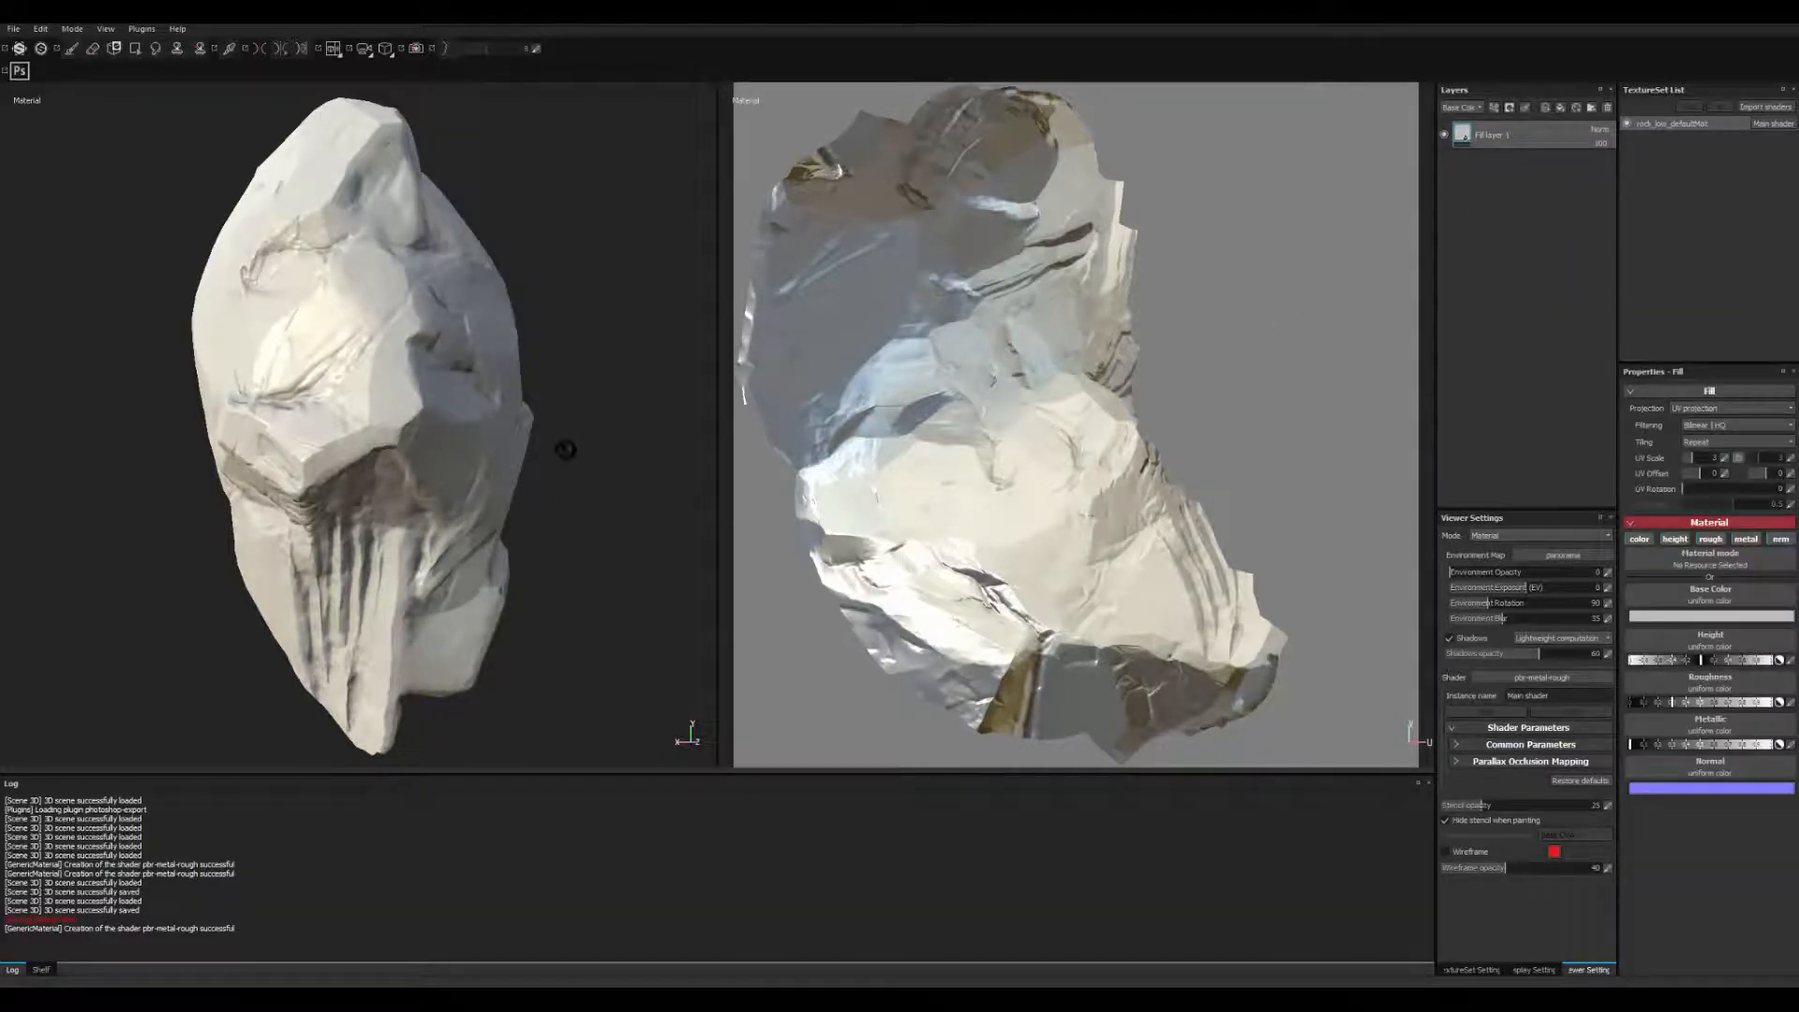
- Set the fill layer's base color to a muted tan brown of about R 0.310, G 0.238, B 0.182
left_click_drag(566, 442, 682, 447, "alt")
left_click(1672, 615)
left_click(1615, 636)
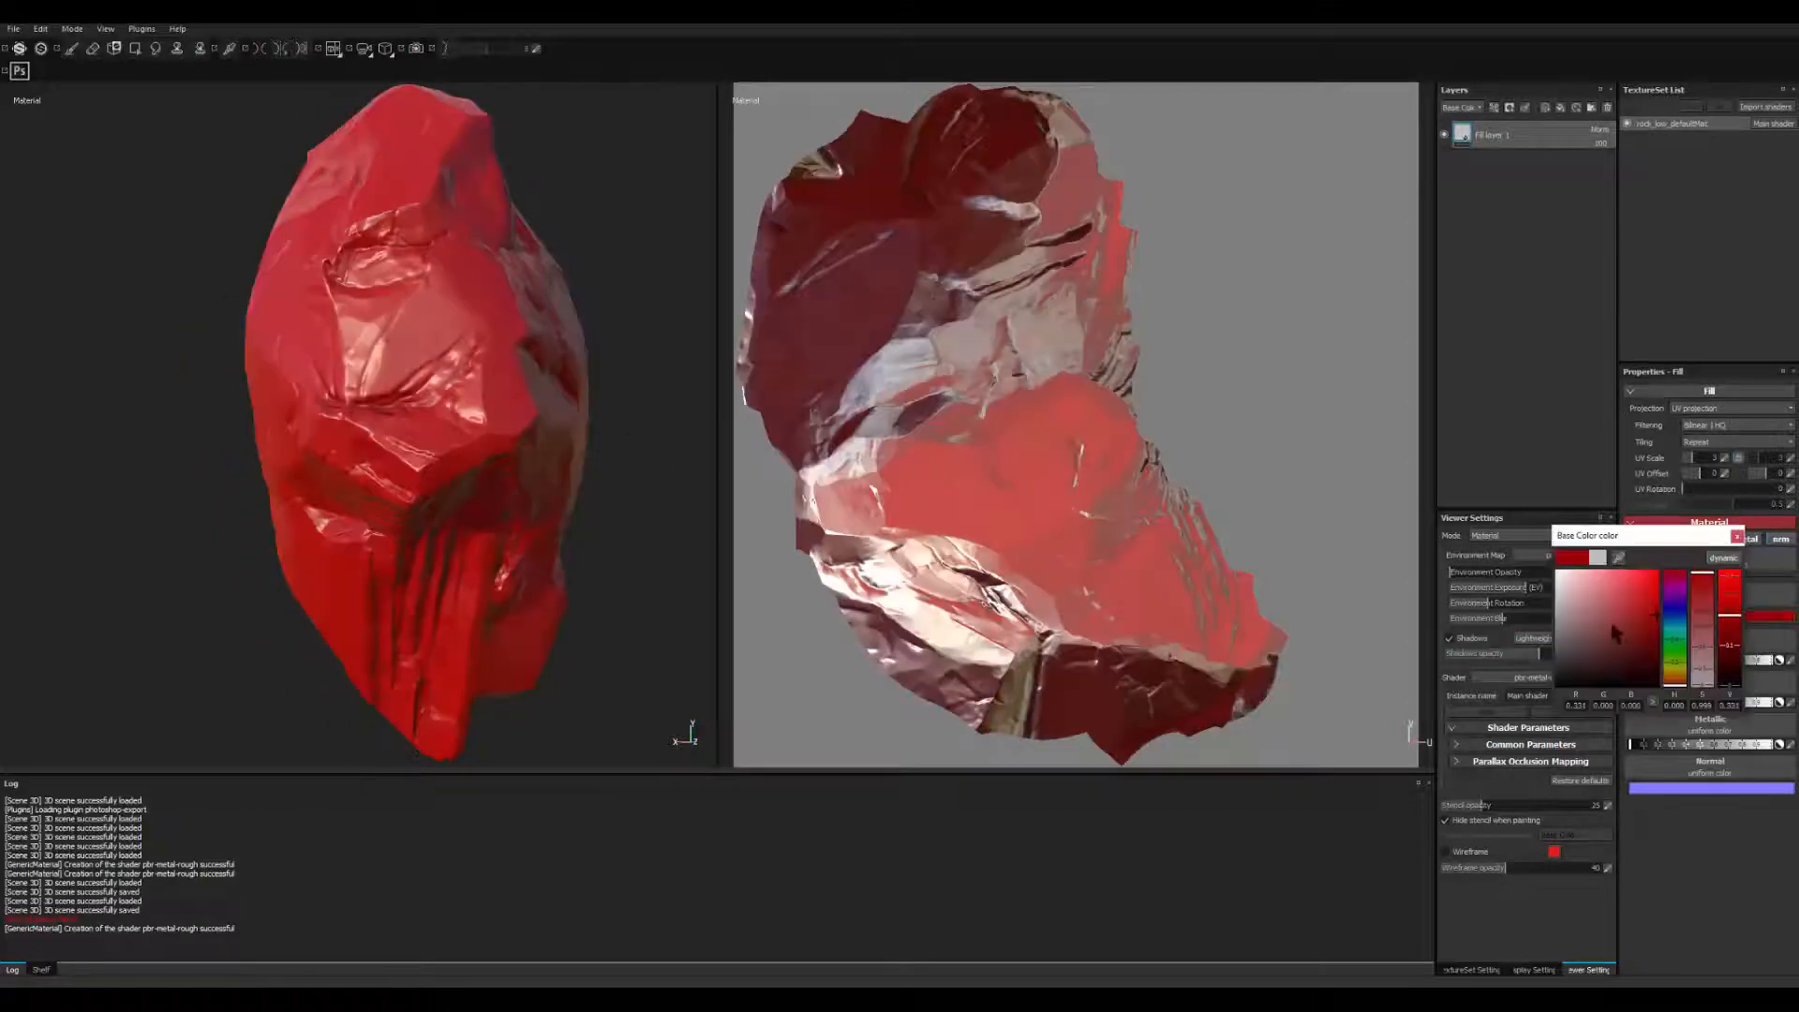
mouse_move(1607, 610)
left_mouse_down()
mouse_move(1588, 598)
mouse_move(1590, 627)
mouse_move(1676, 626)
left_mouse_up()
left_click(1672, 656)
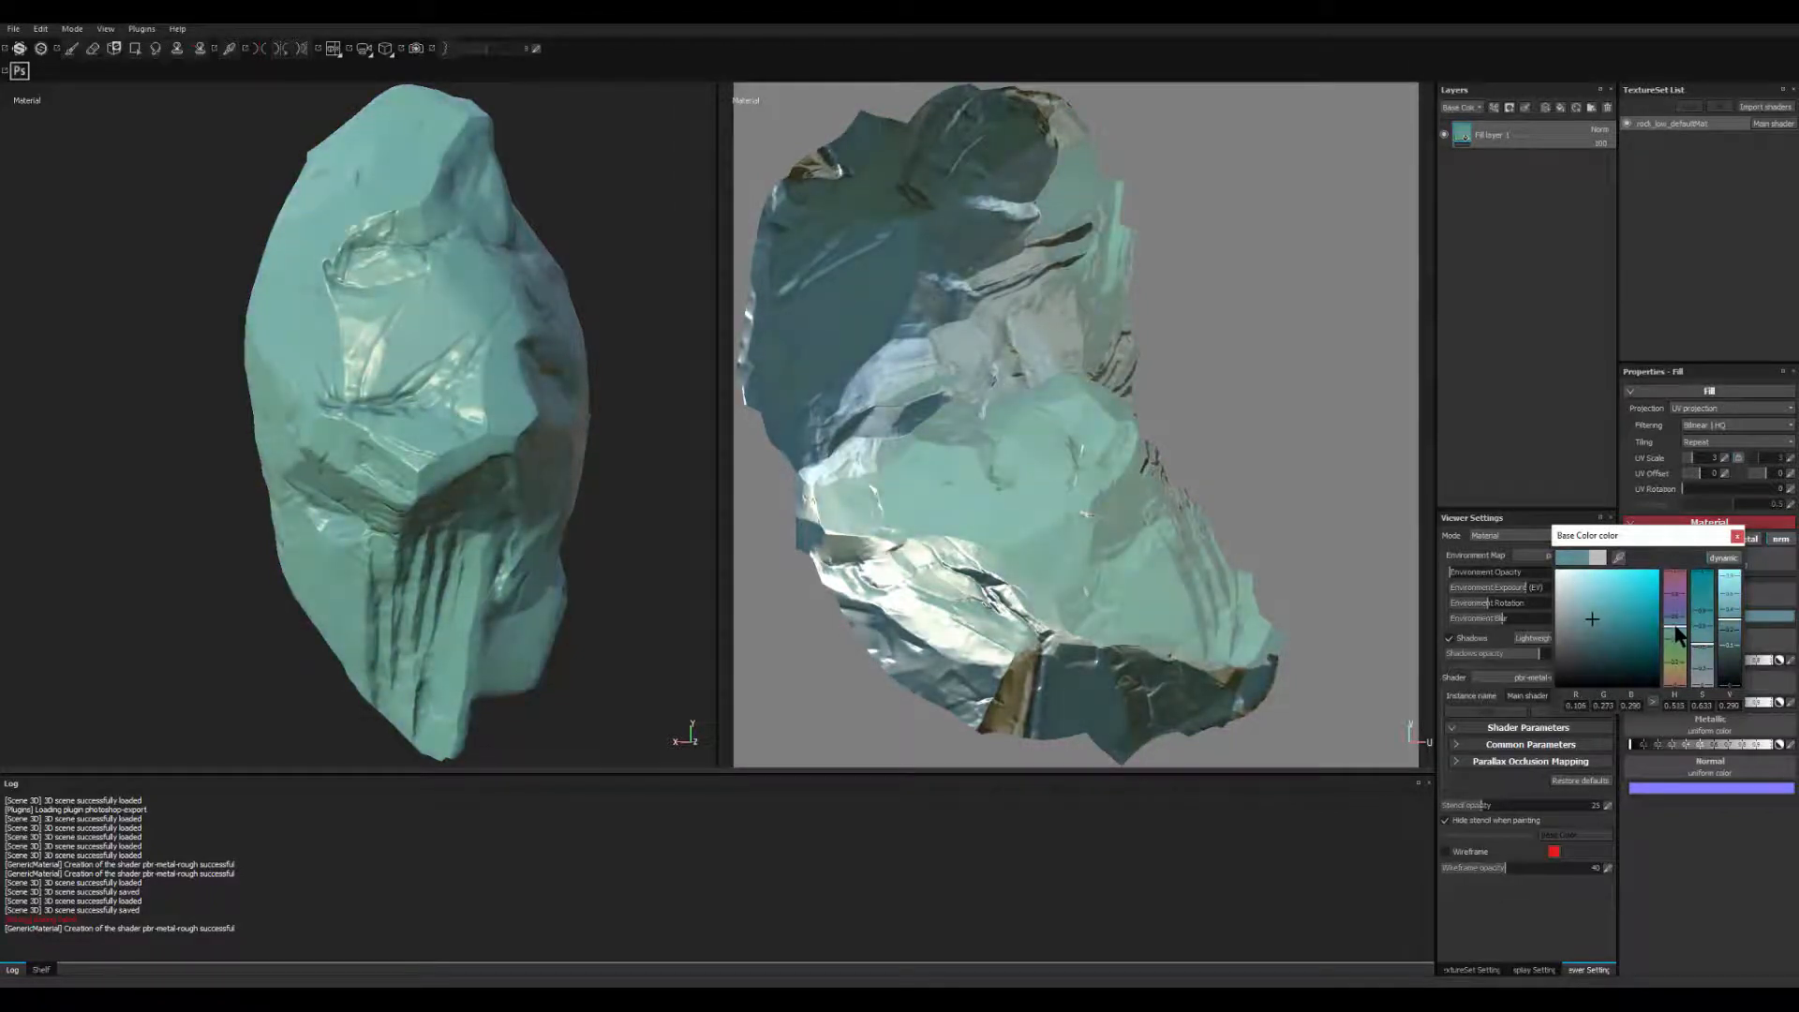
left_click(1585, 626)
left_click_drag(1676, 631, 1682, 676)
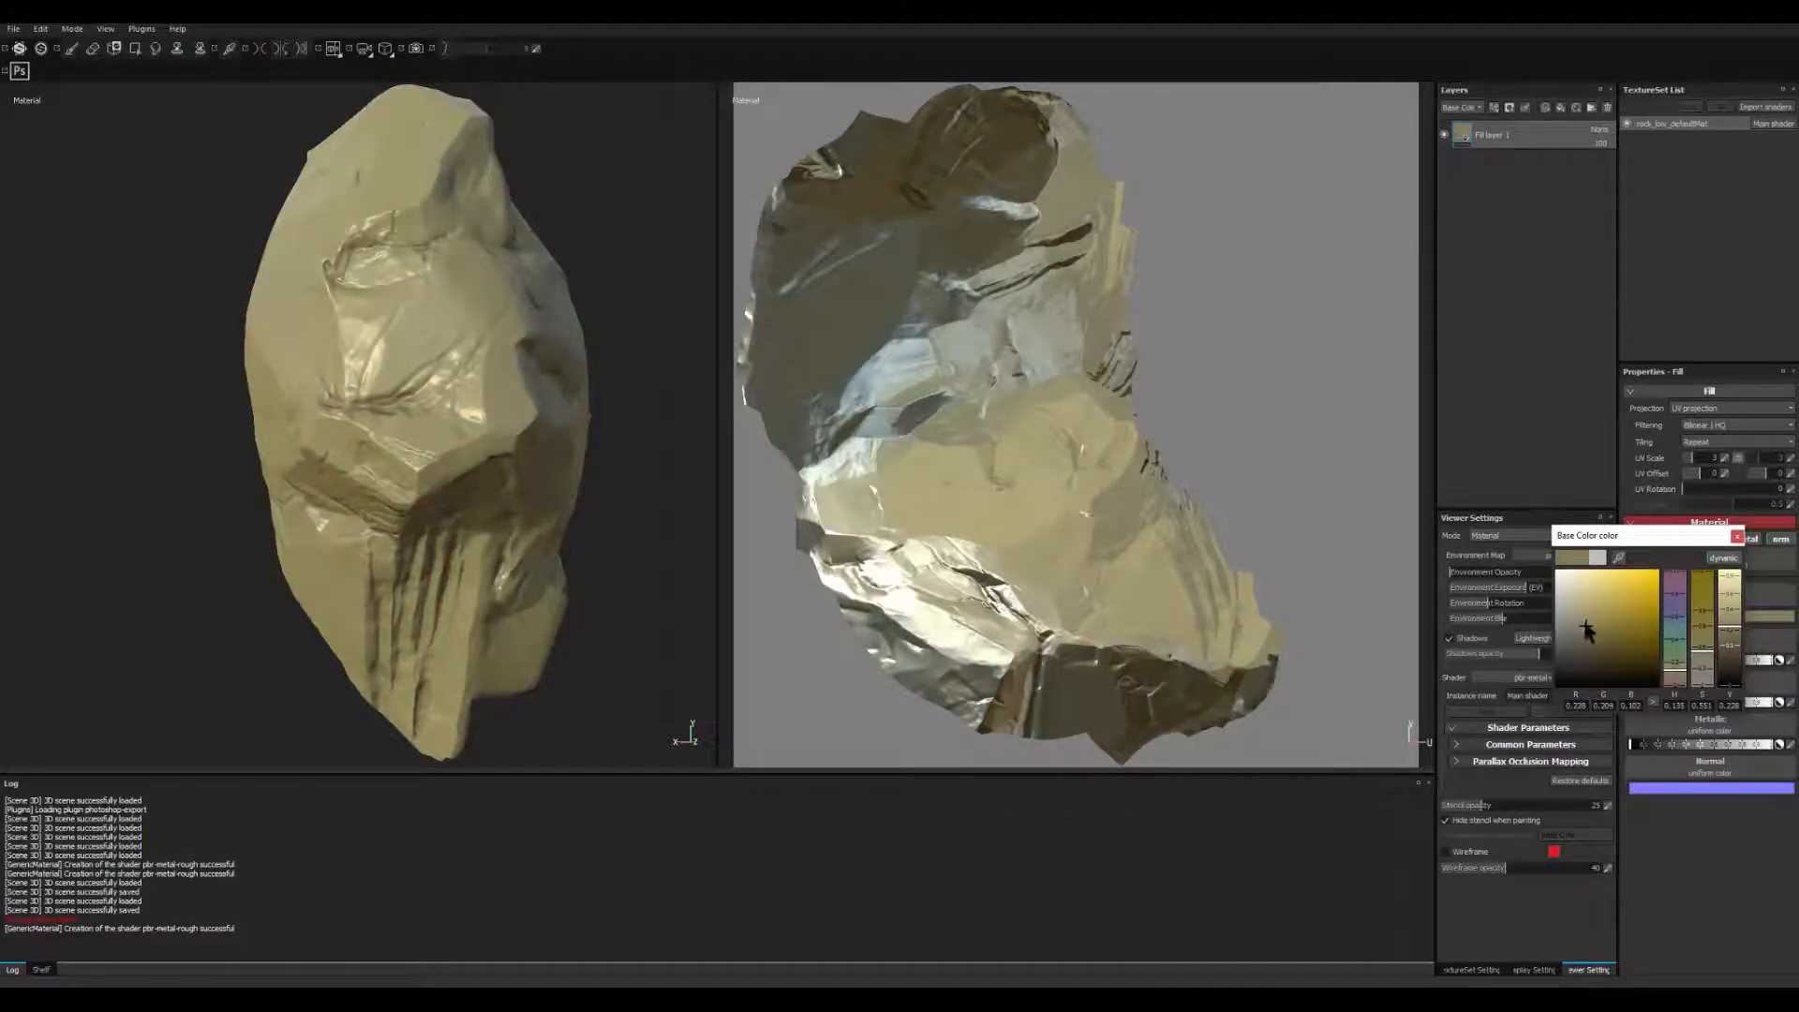
mouse_move(1585, 626)
left_mouse_down()
mouse_move(1575, 596)
mouse_move(1576, 619)
left_mouse_up()
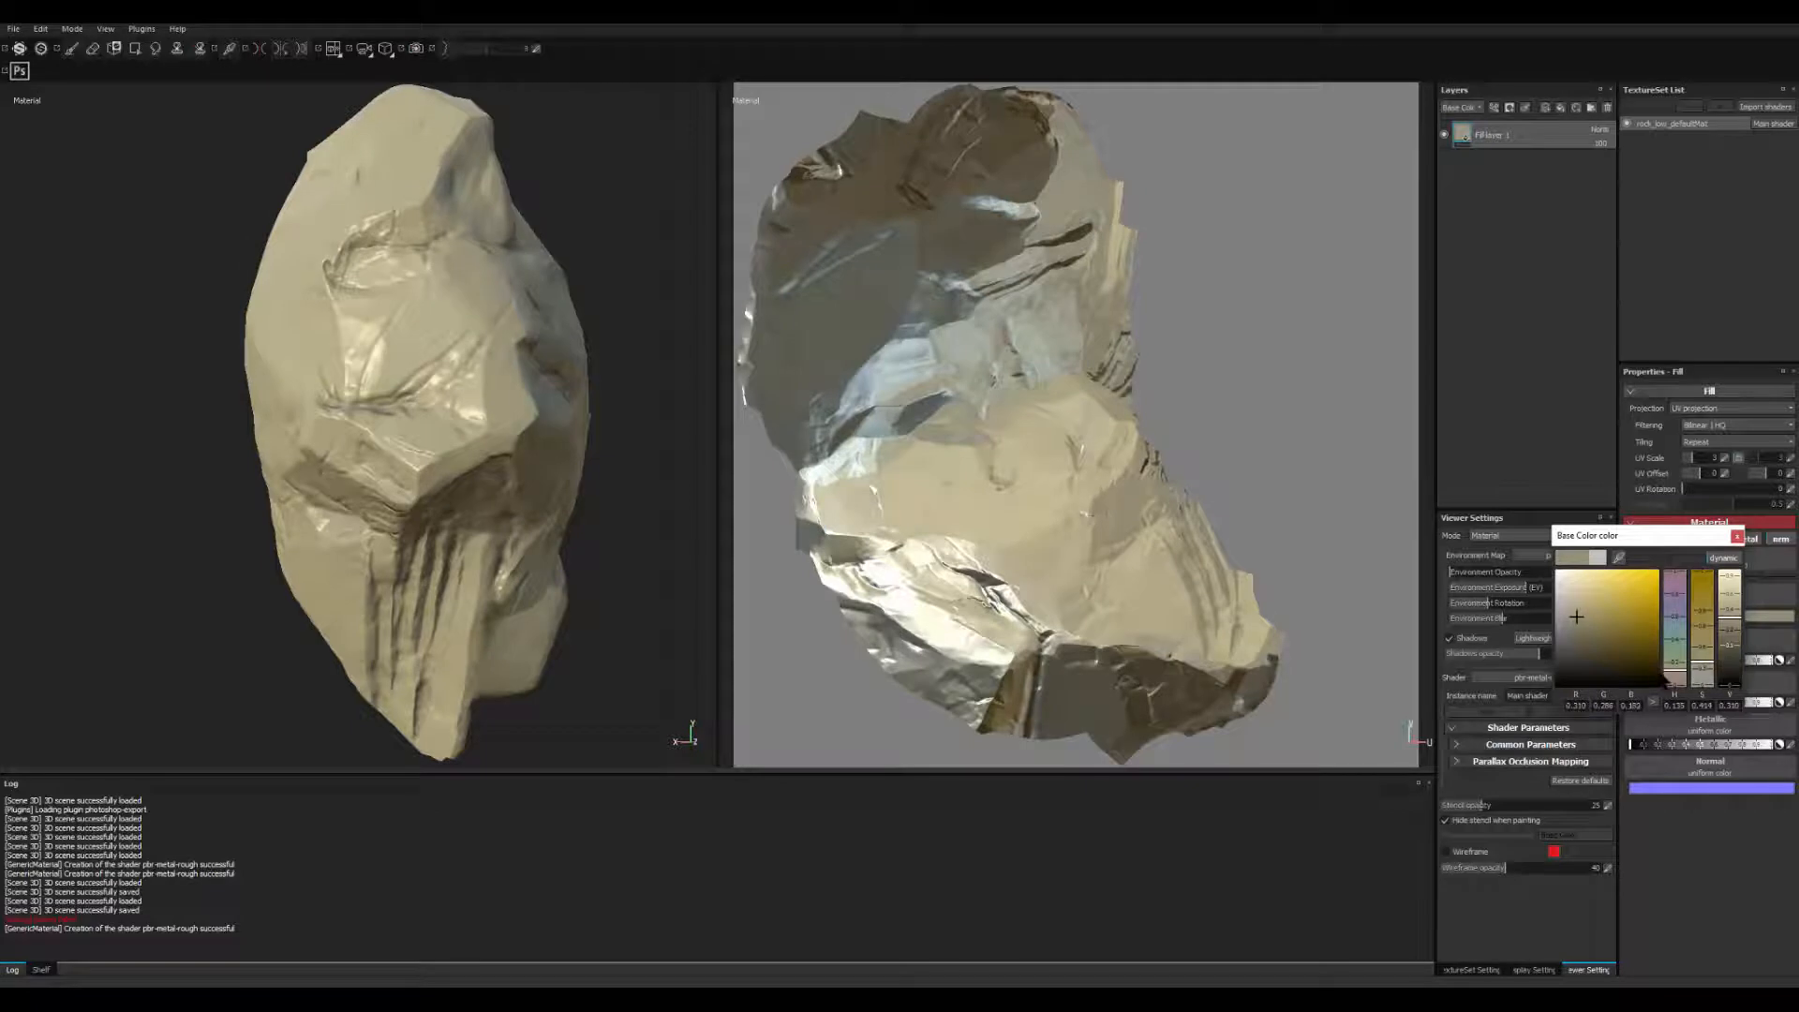
left_click_drag(1674, 672, 1674, 684)
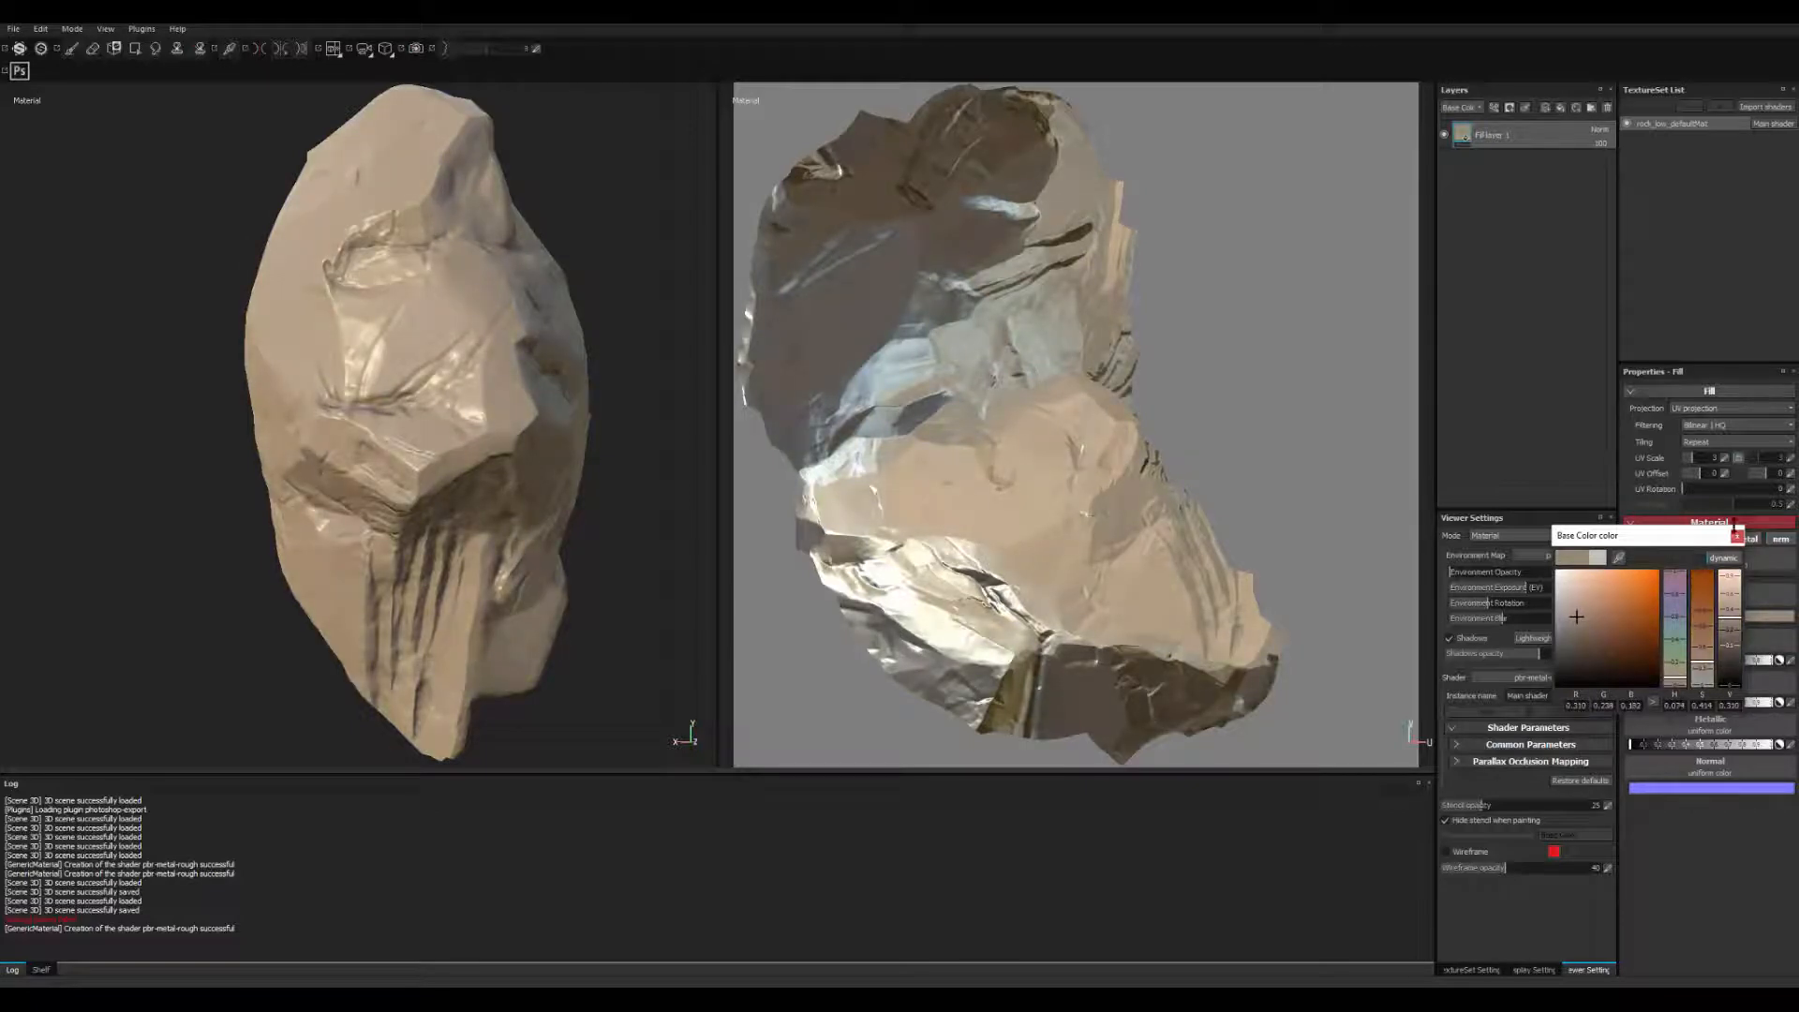
left_click(1739, 537)
- Raise the tan fill layer's roughness slightly to make the rock surface less glossy
left_click_drag(638, 579, 670, 558, "alt")
left_click_drag(1673, 702, 1689, 702)
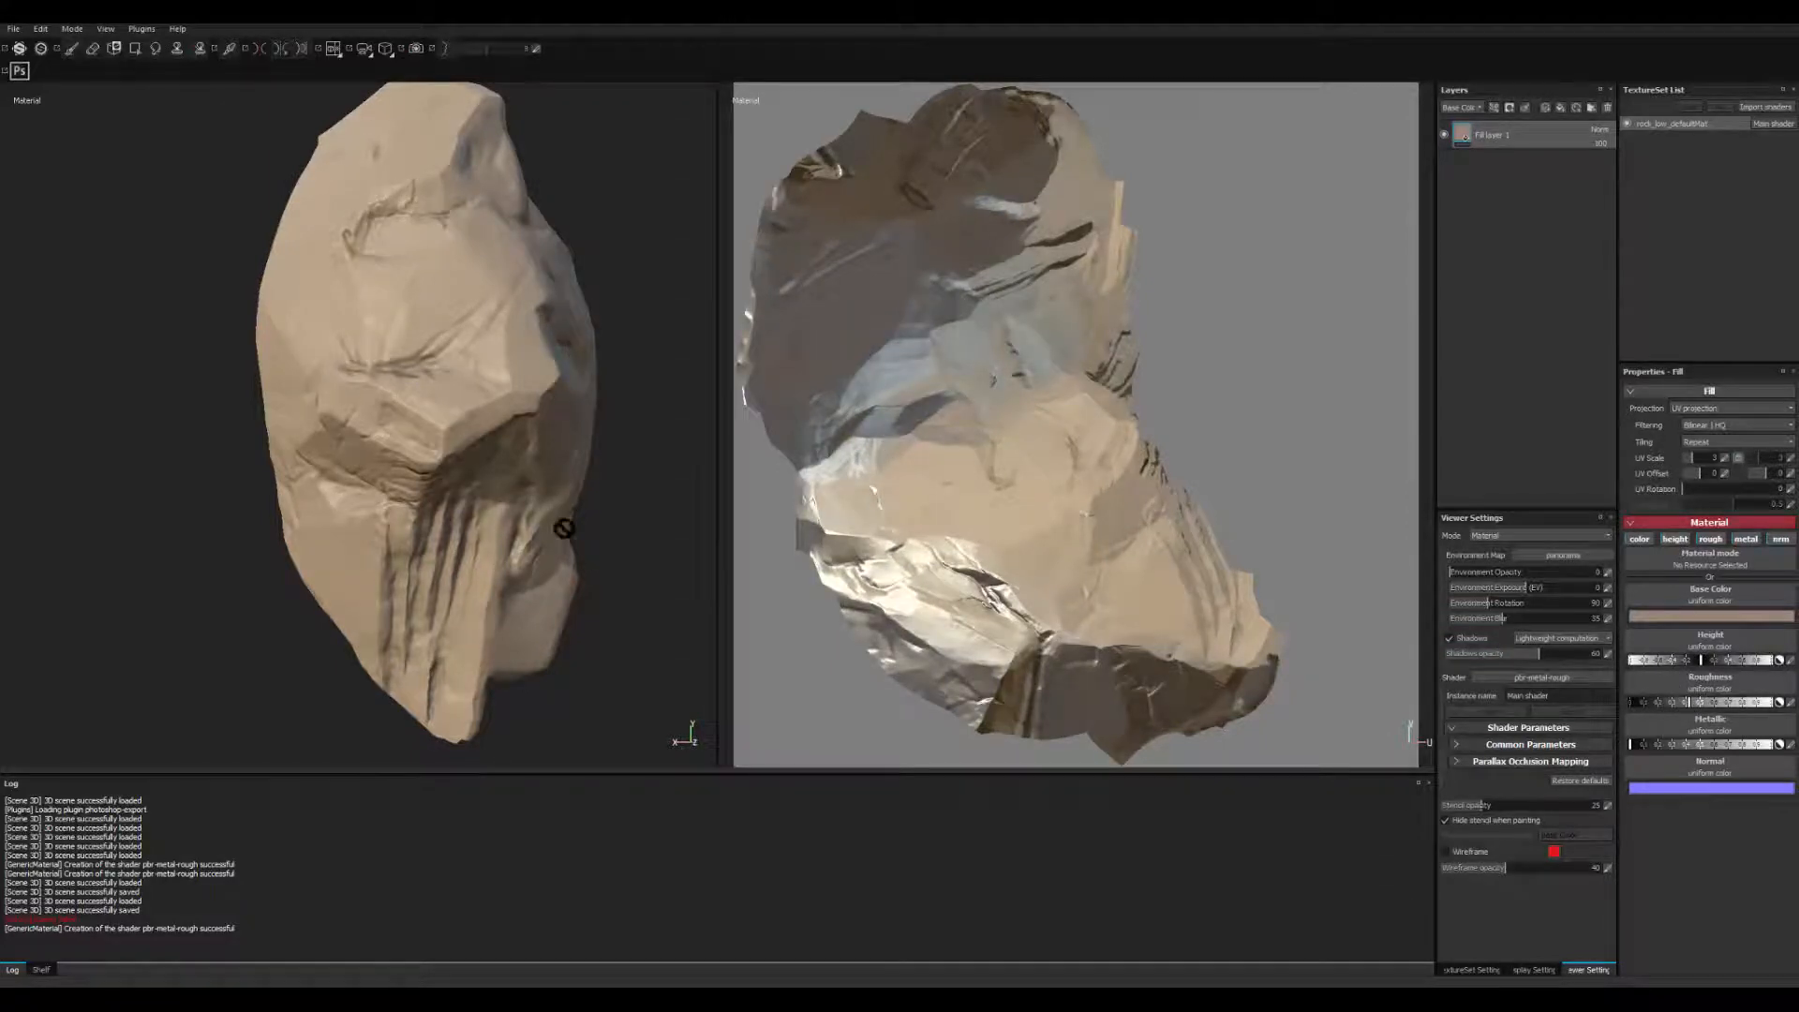
left_click_drag(497, 497, 1323, 284, "alt")
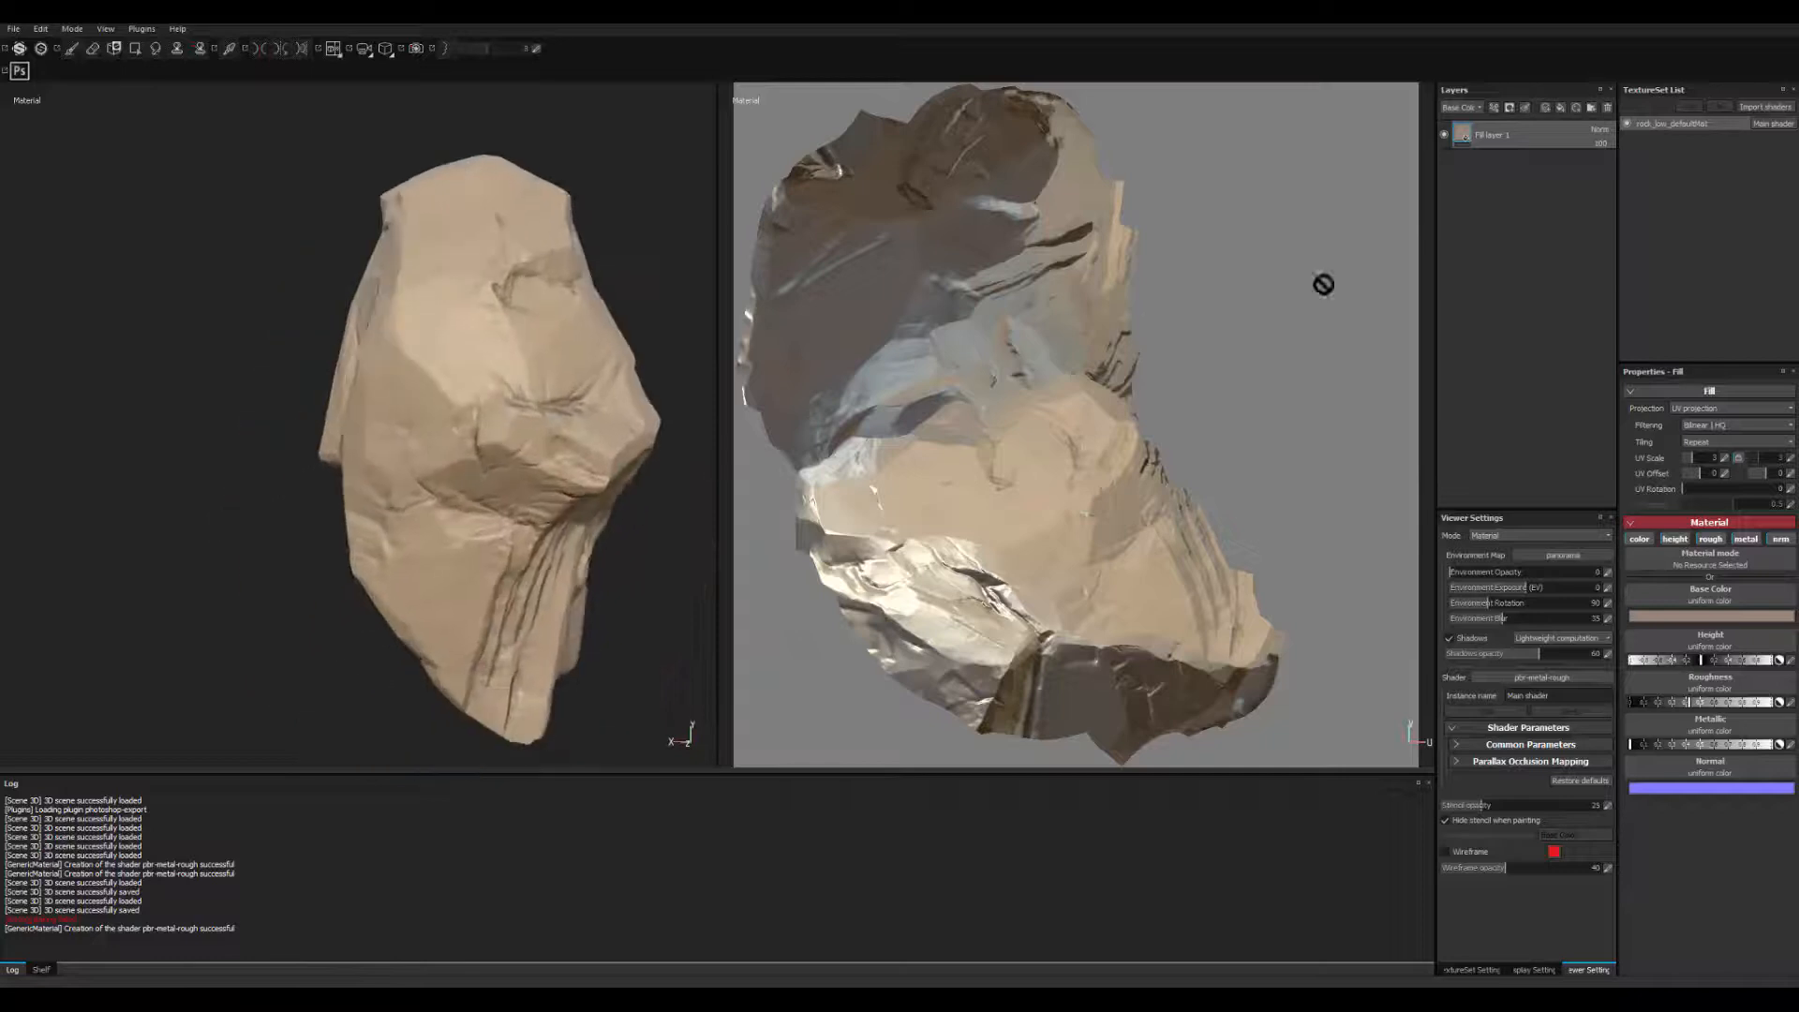
- Rename the fill layer as rock_base_color and duplicate it
double_click(1489, 141)
type("base_color")
left_click_drag(333, 515, 672, 462, "alt")
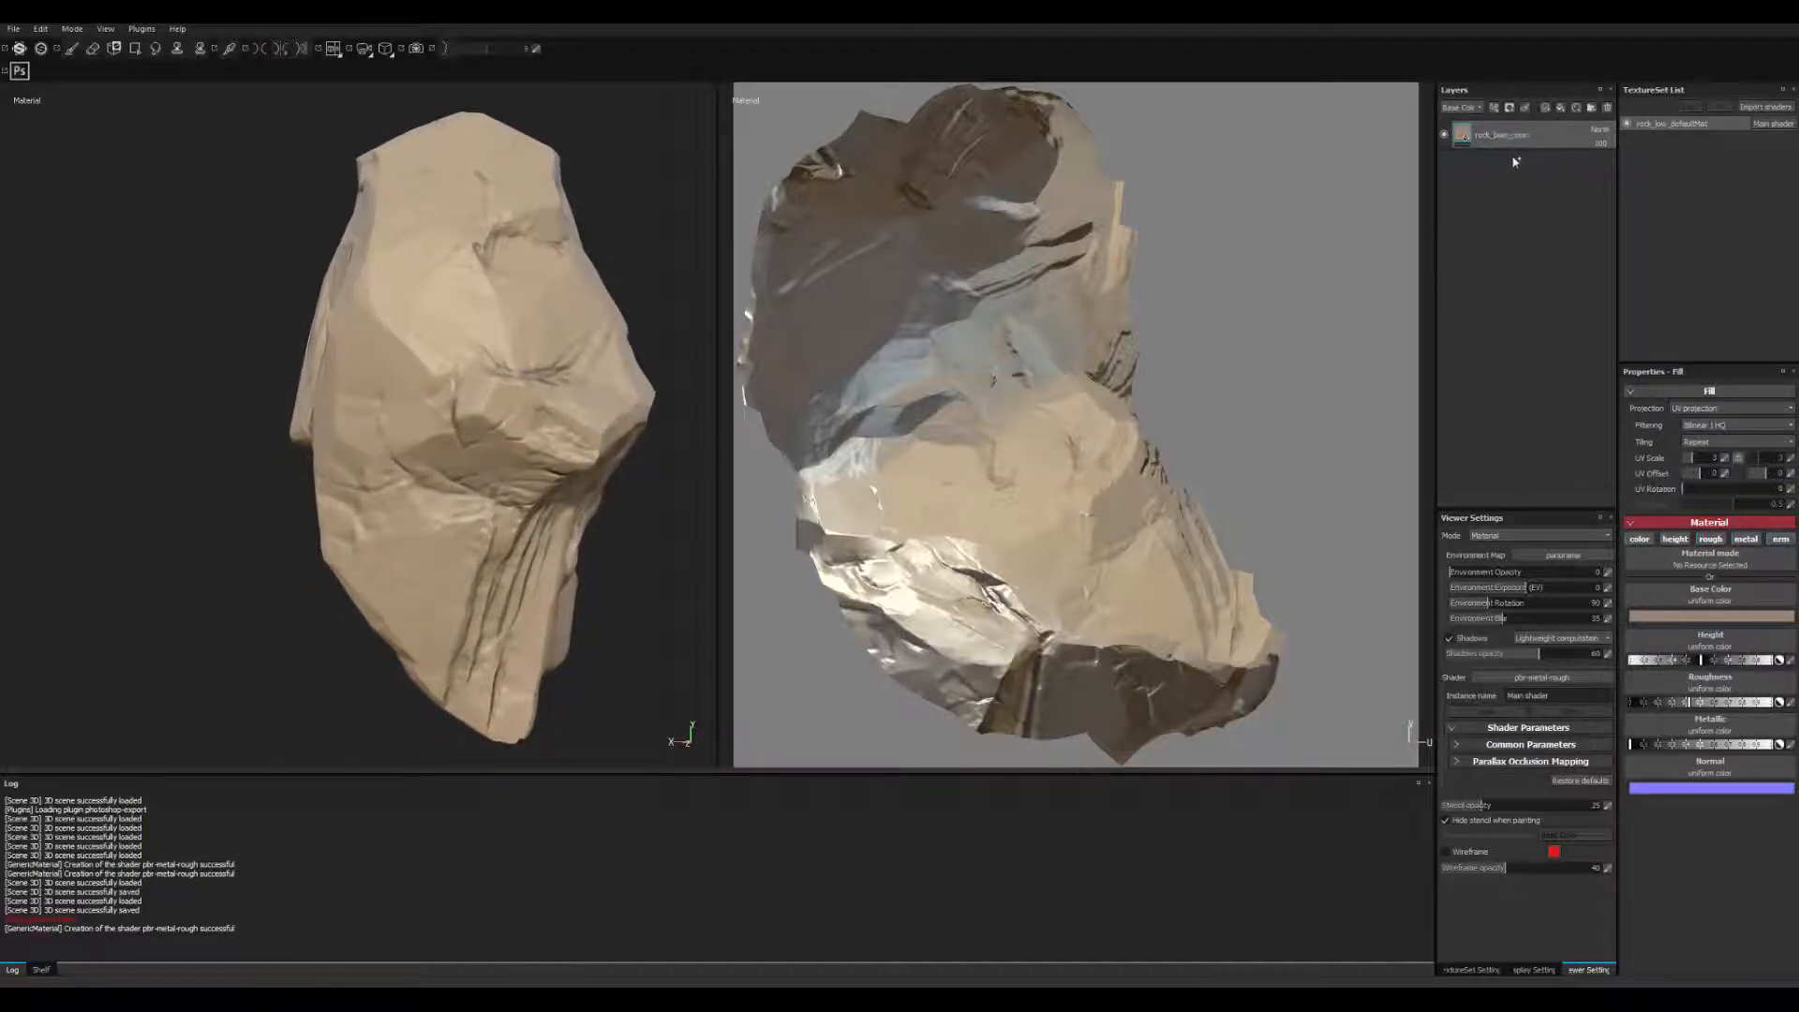
key("ctrl+d")
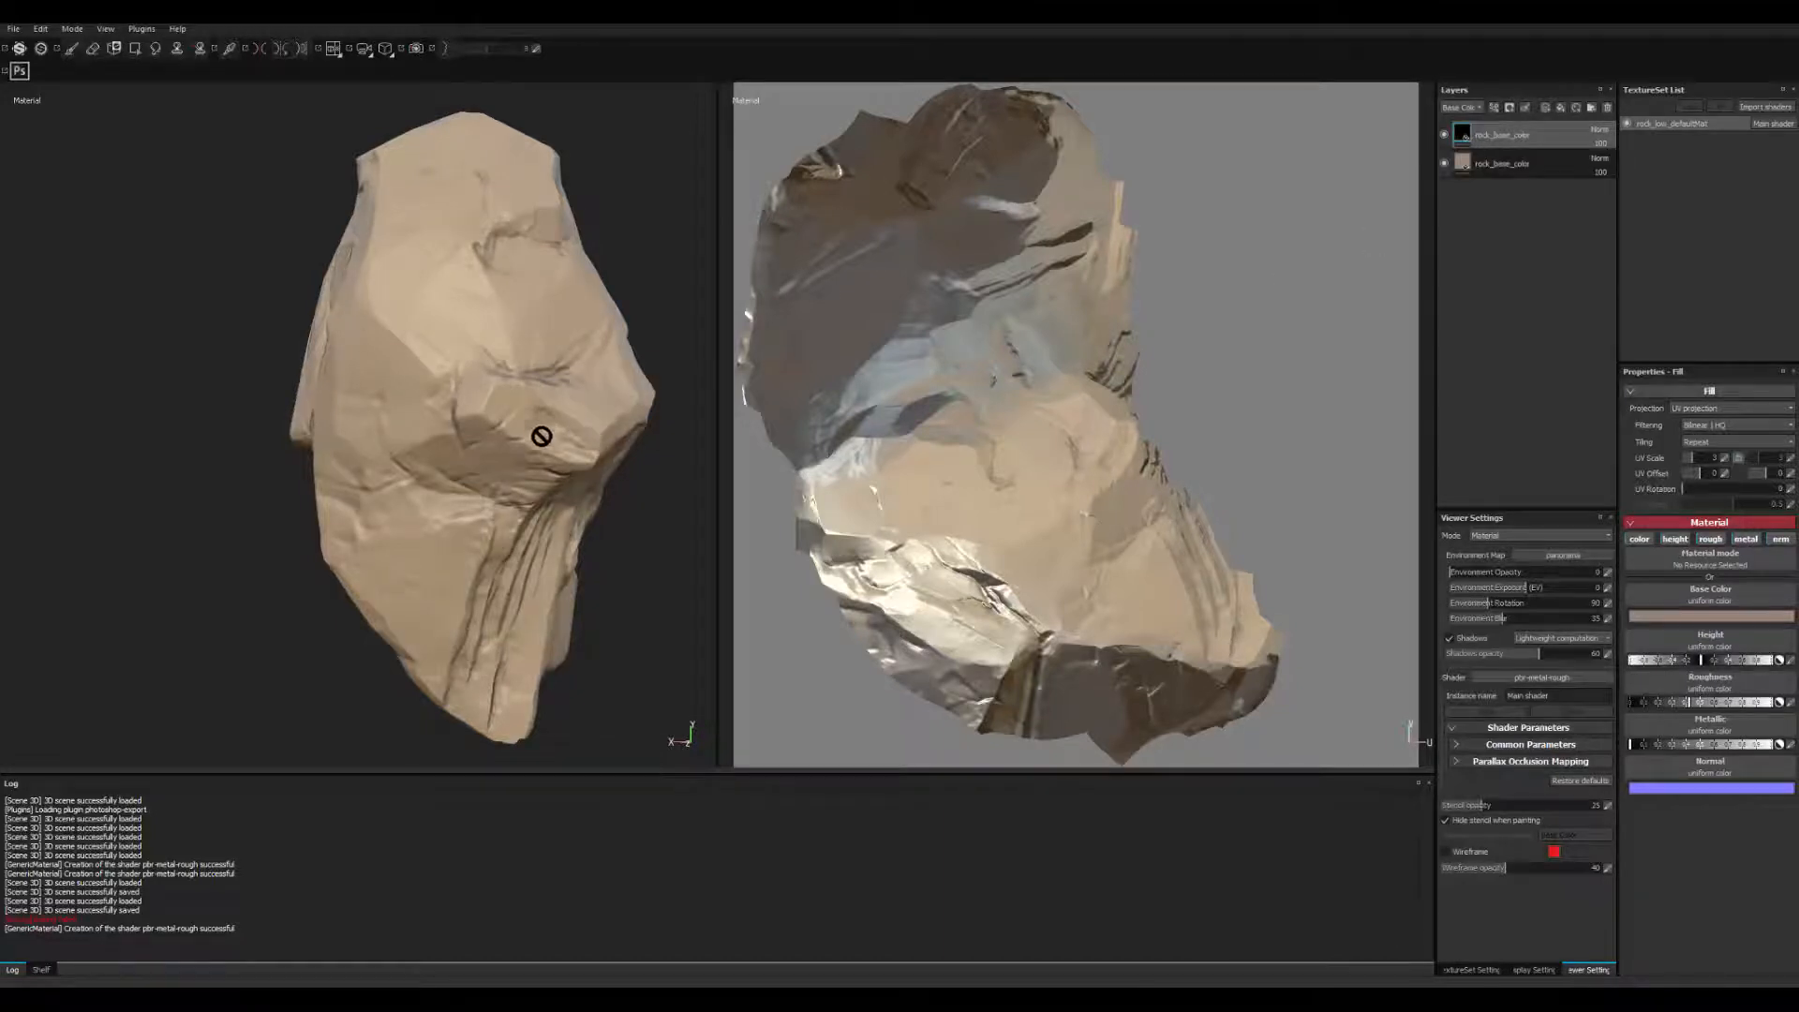
- Set the base color of the upper rock_base_color copy to a darker, more saturated reddish brown
left_click_drag(542, 437, 628, 427, "alt")
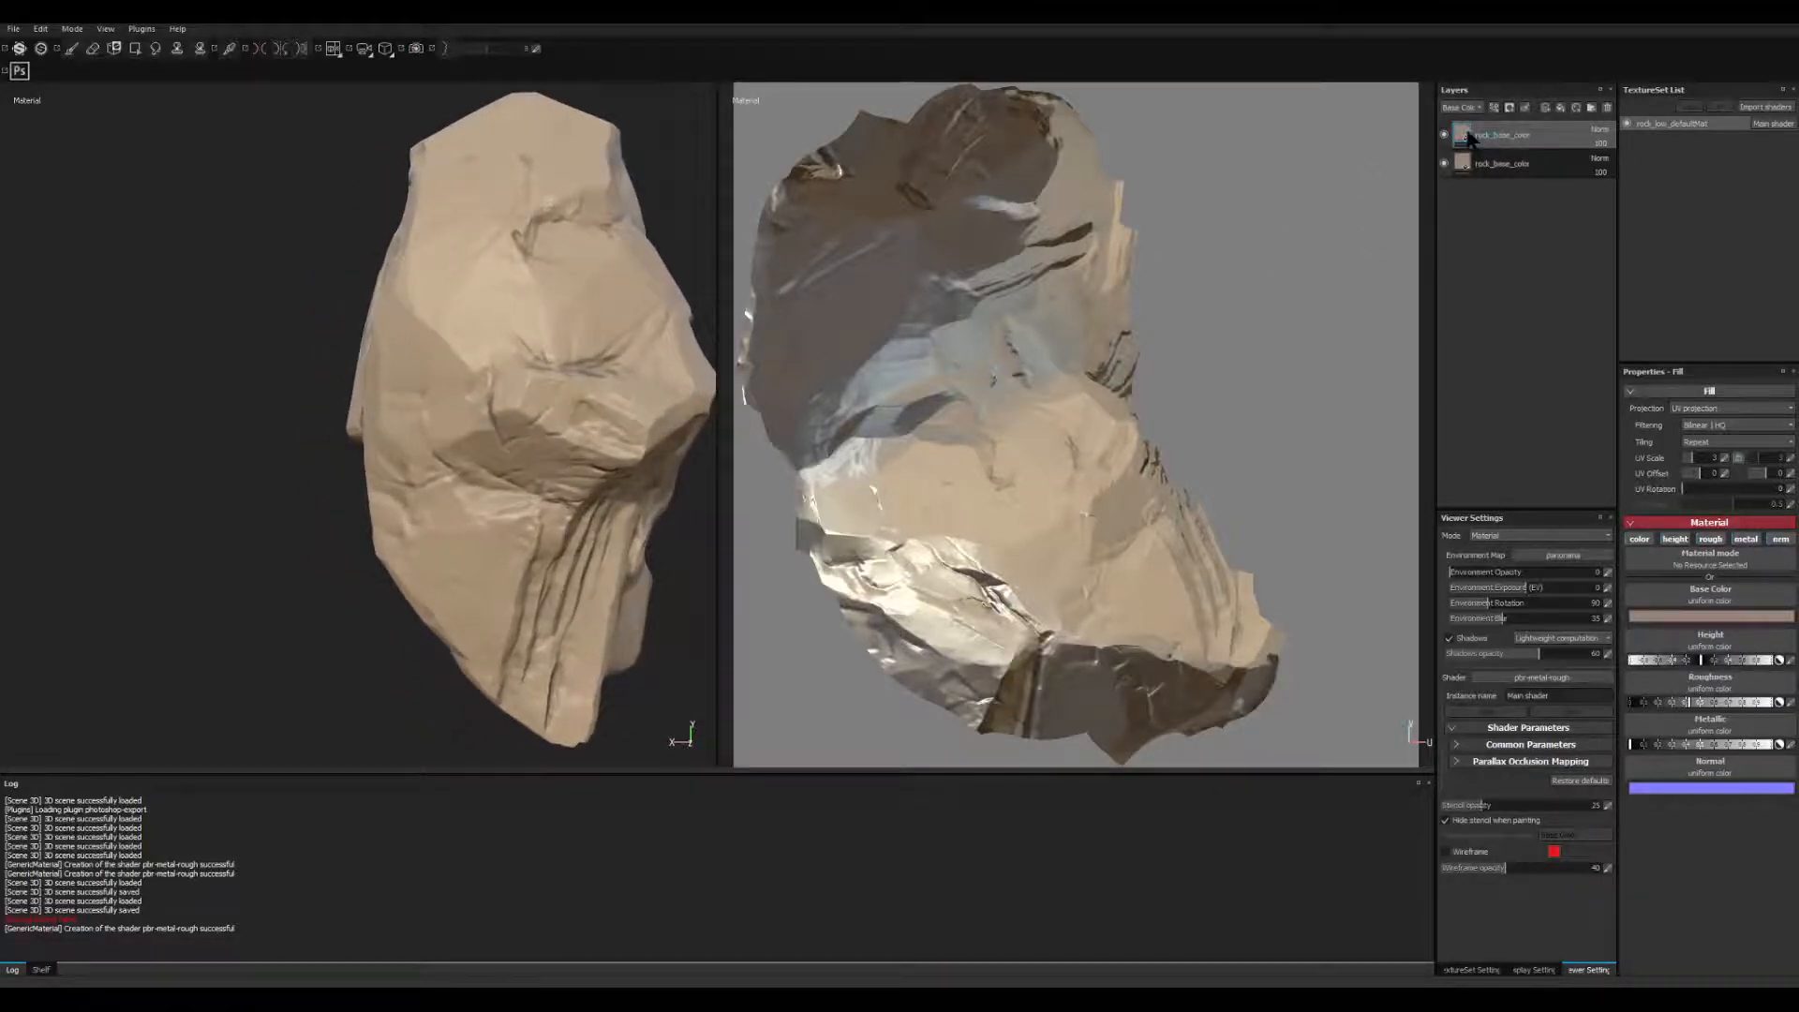
left_click_drag(470, 599, 614, 522, "alt")
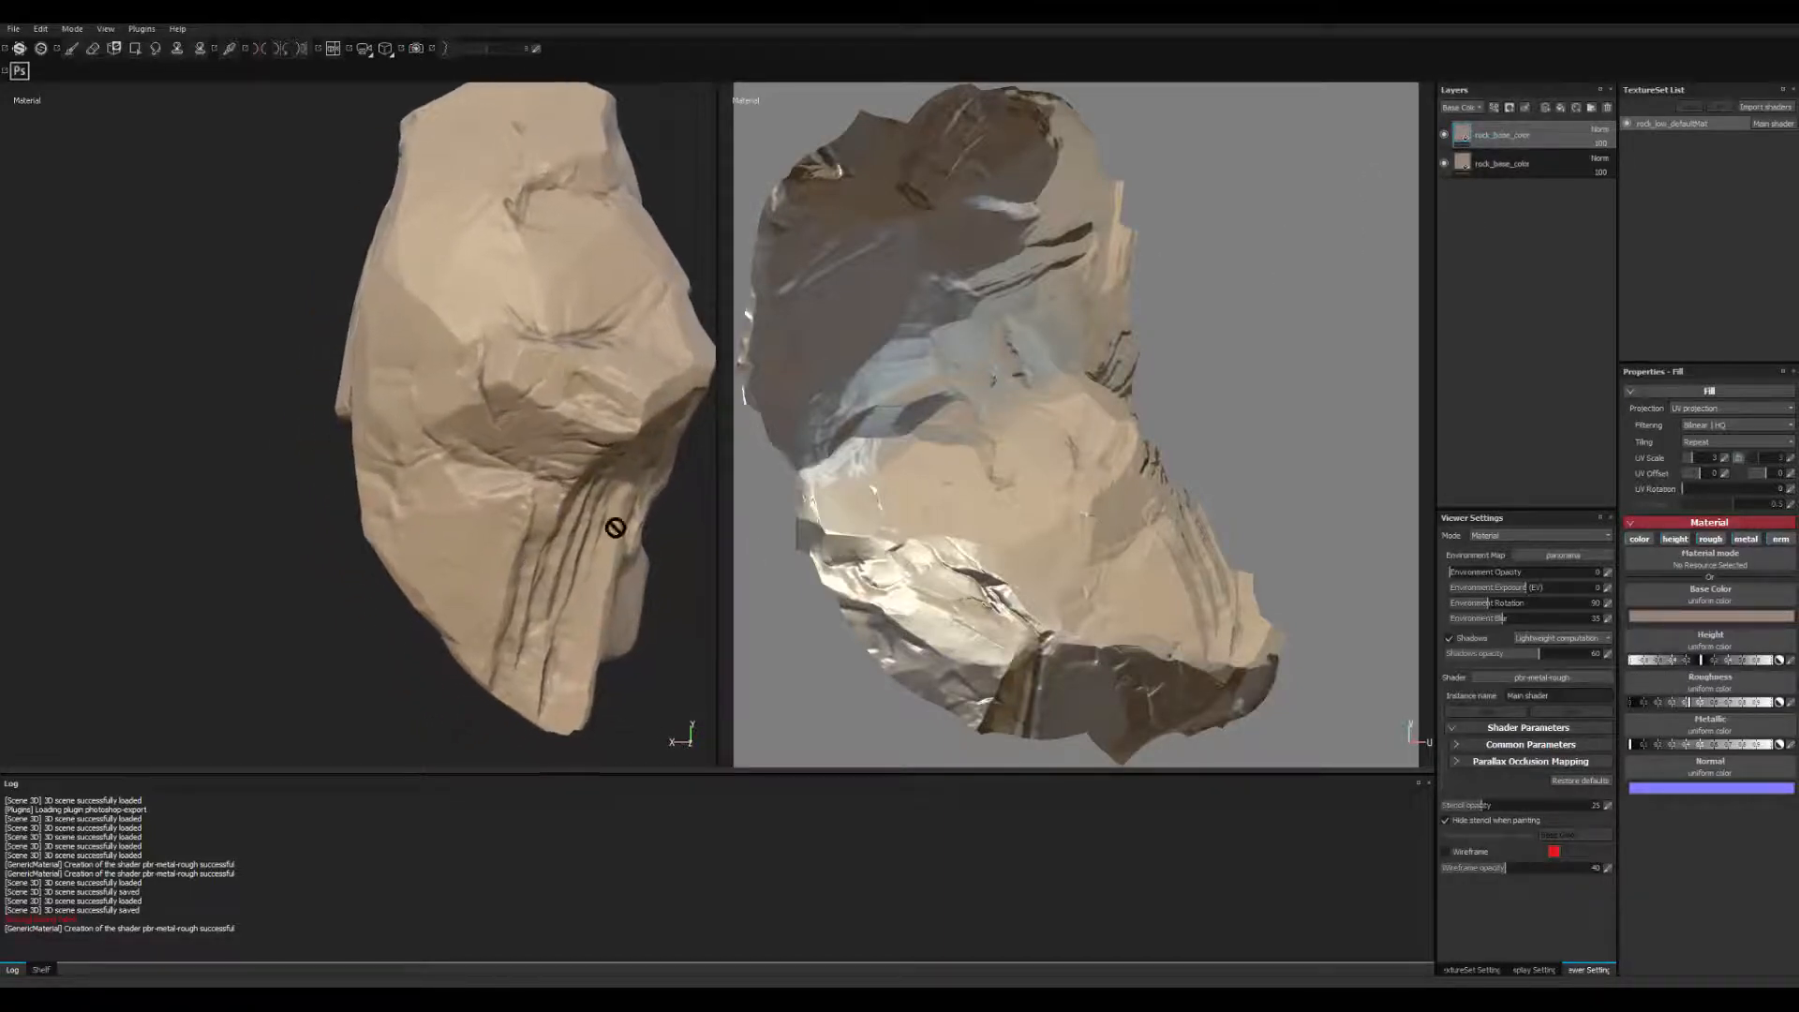
left_click(1713, 617)
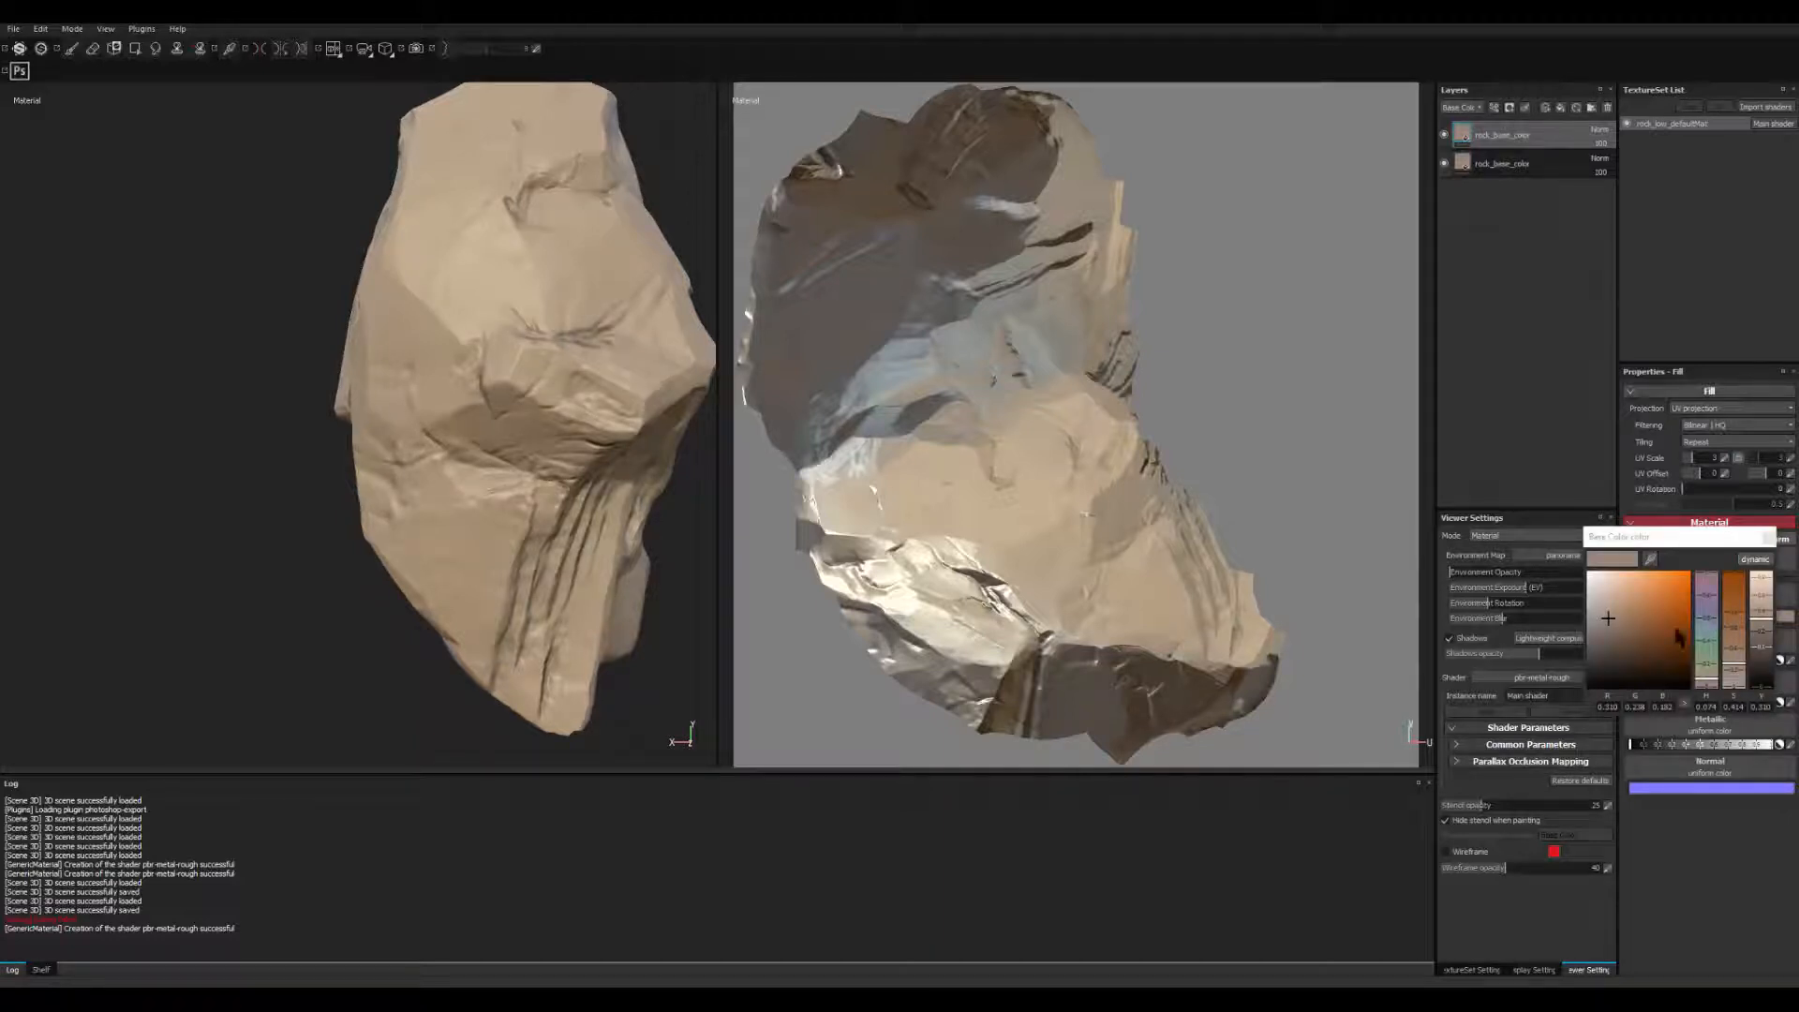
left_click(1643, 643)
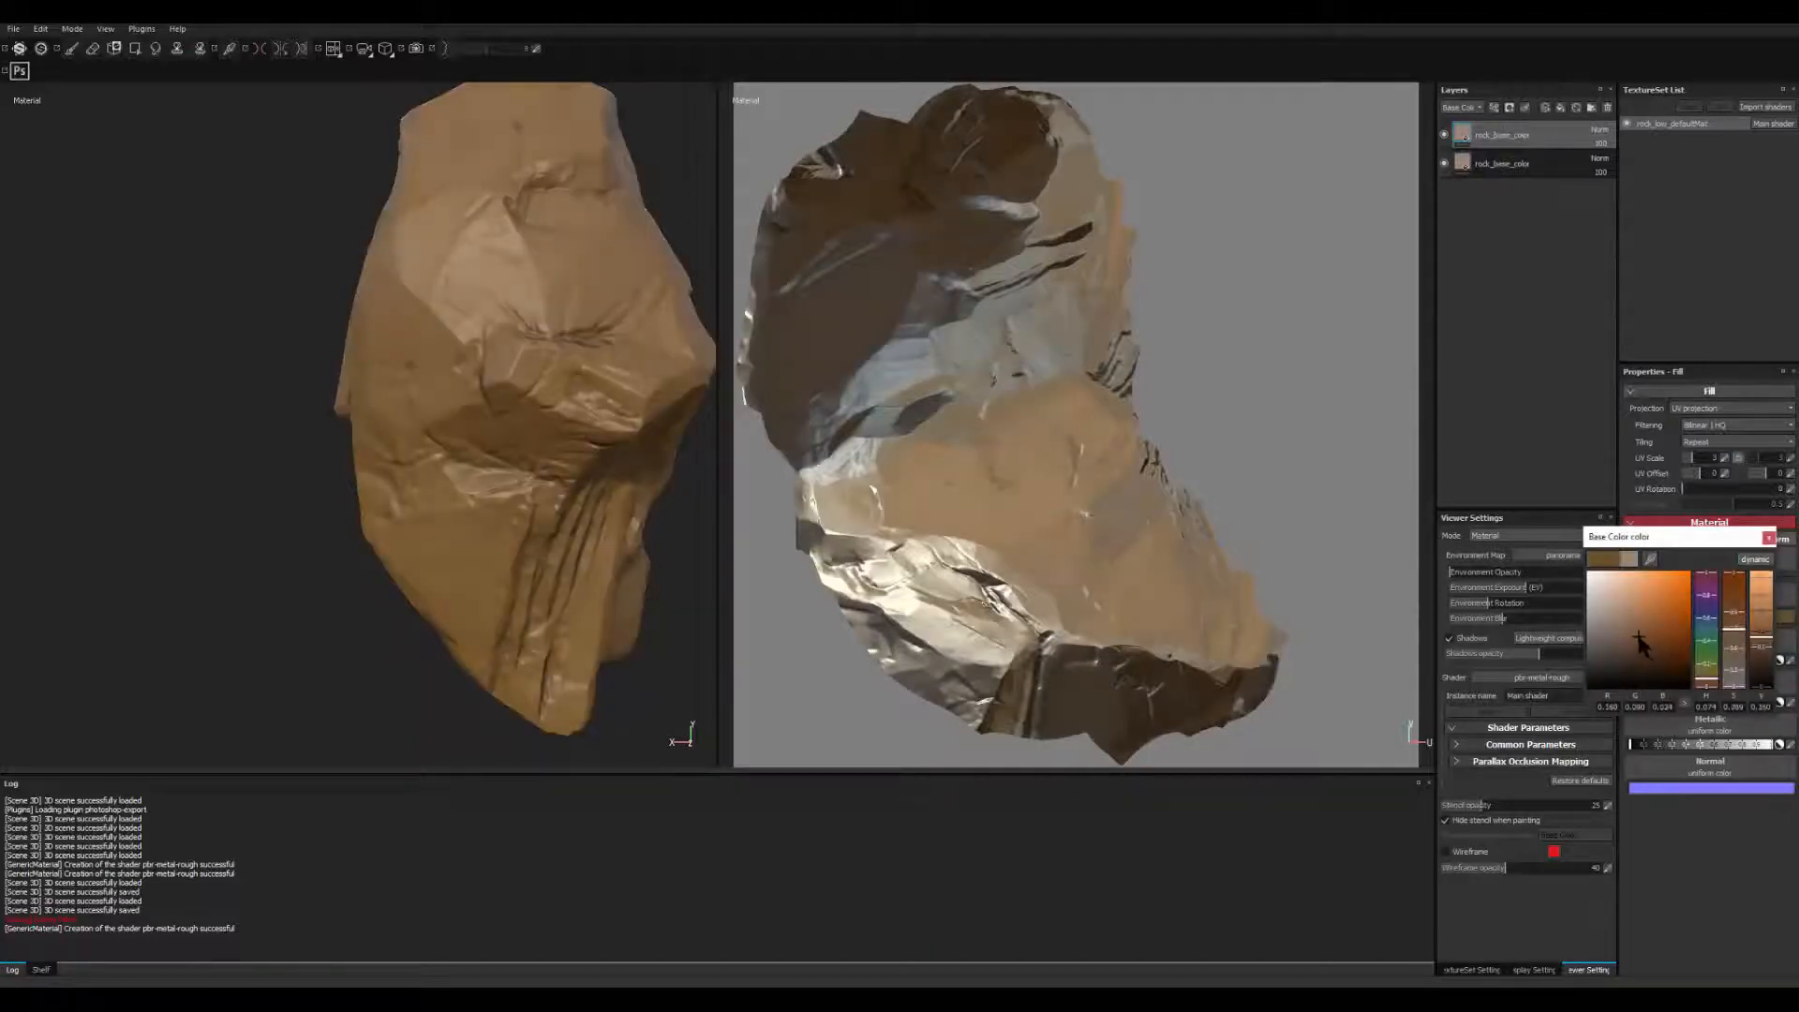
left_click_drag(1639, 641, 1635, 639)
left_click_drag(1713, 685, 1714, 688)
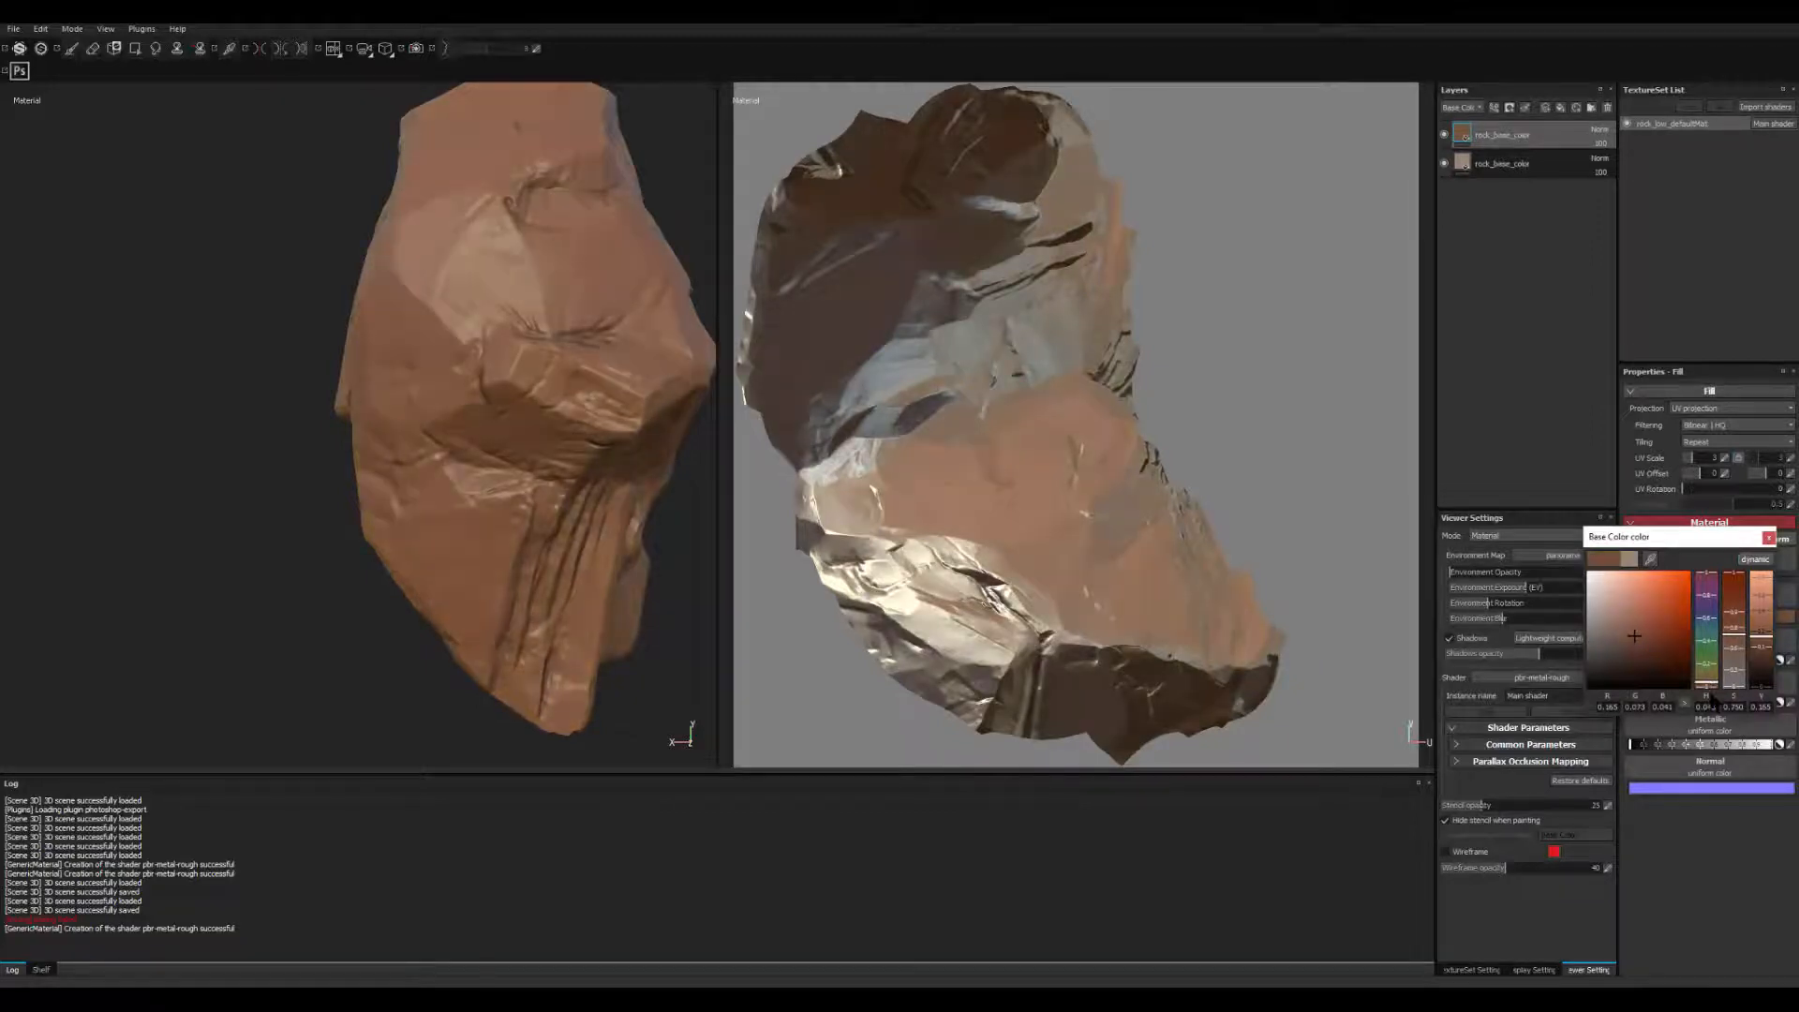
left_click(1769, 539)
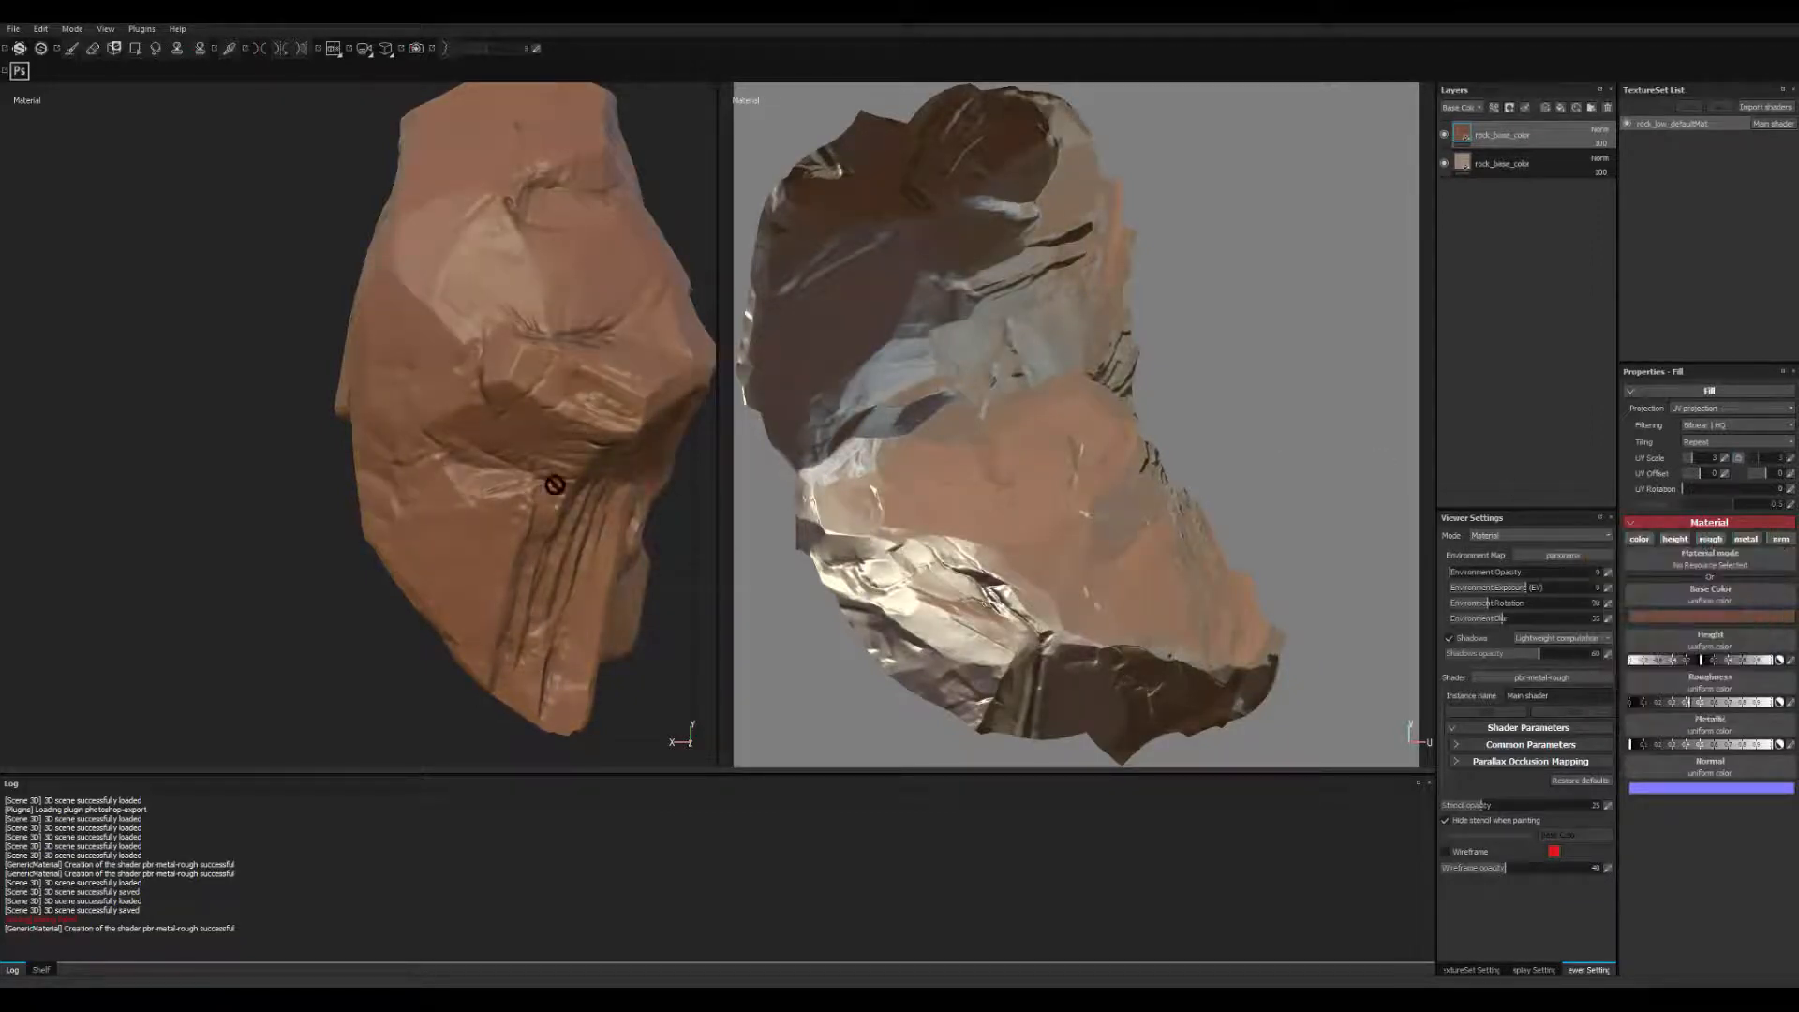
- Add a black mask to the reddish-brown rock_base_color layer
left_click_drag(378, 417, 450, 524, "alt")
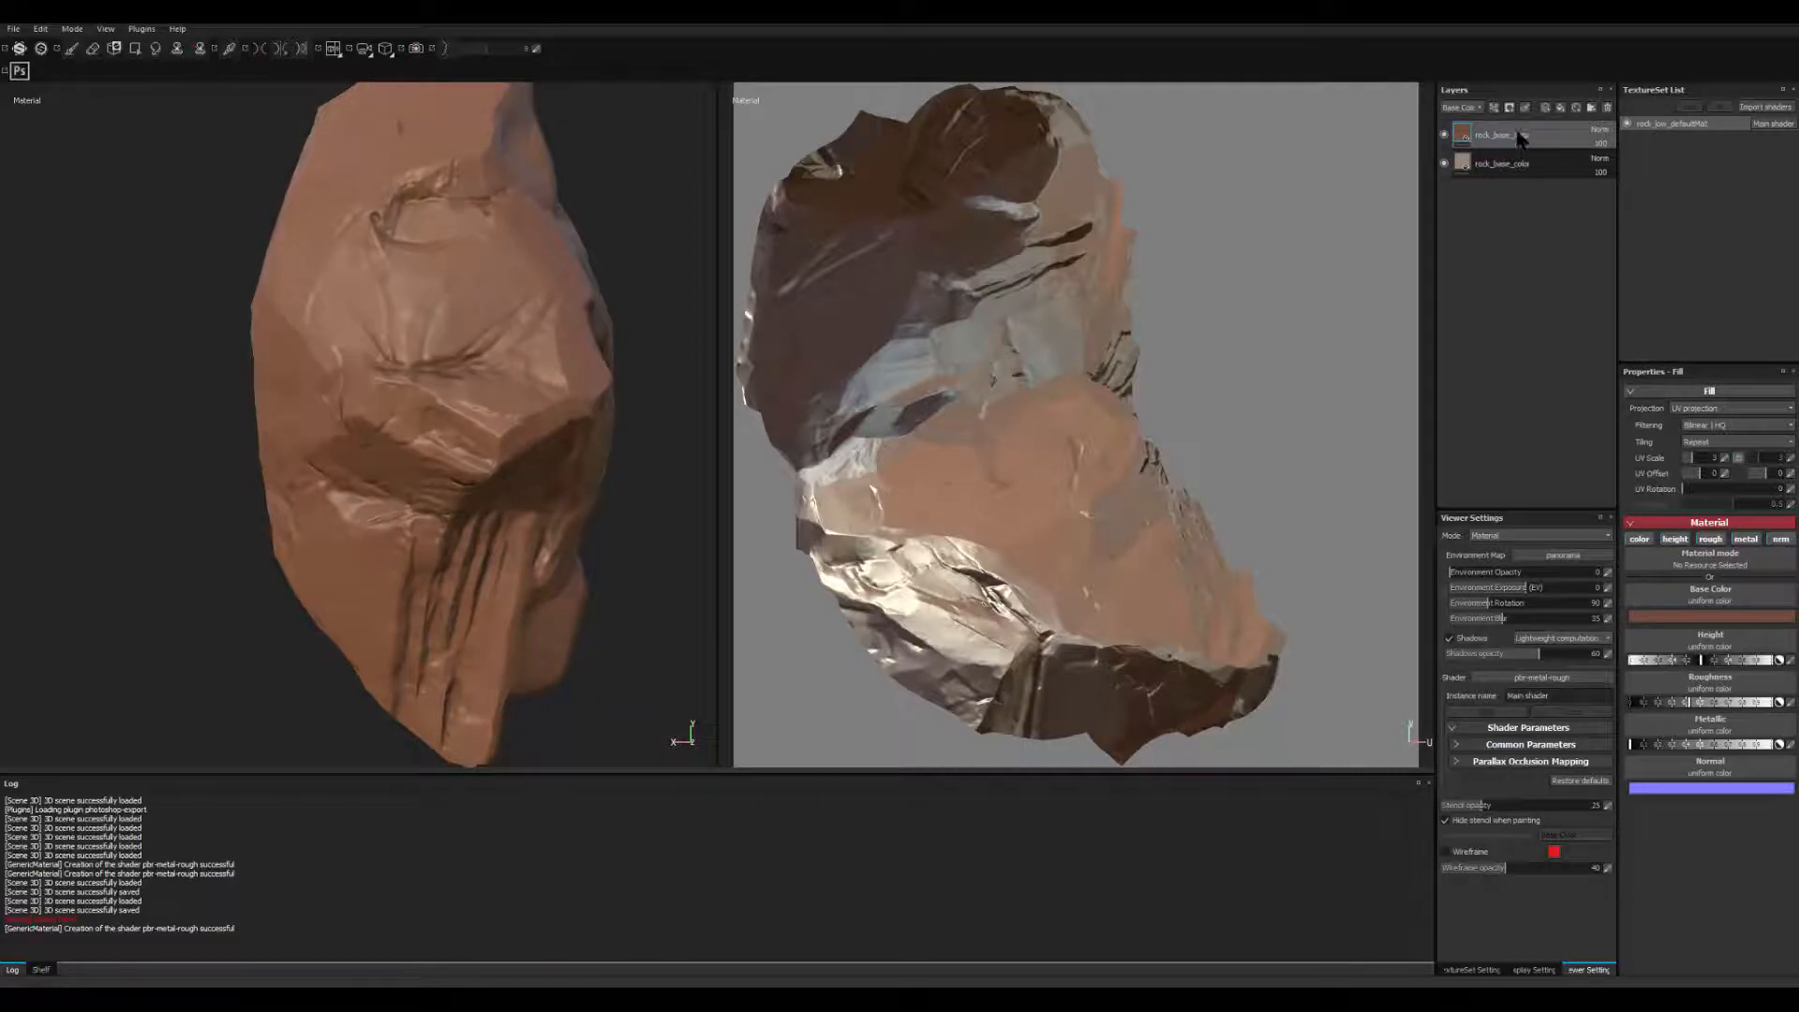
right_click(1518, 138)
left_click(1563, 156)
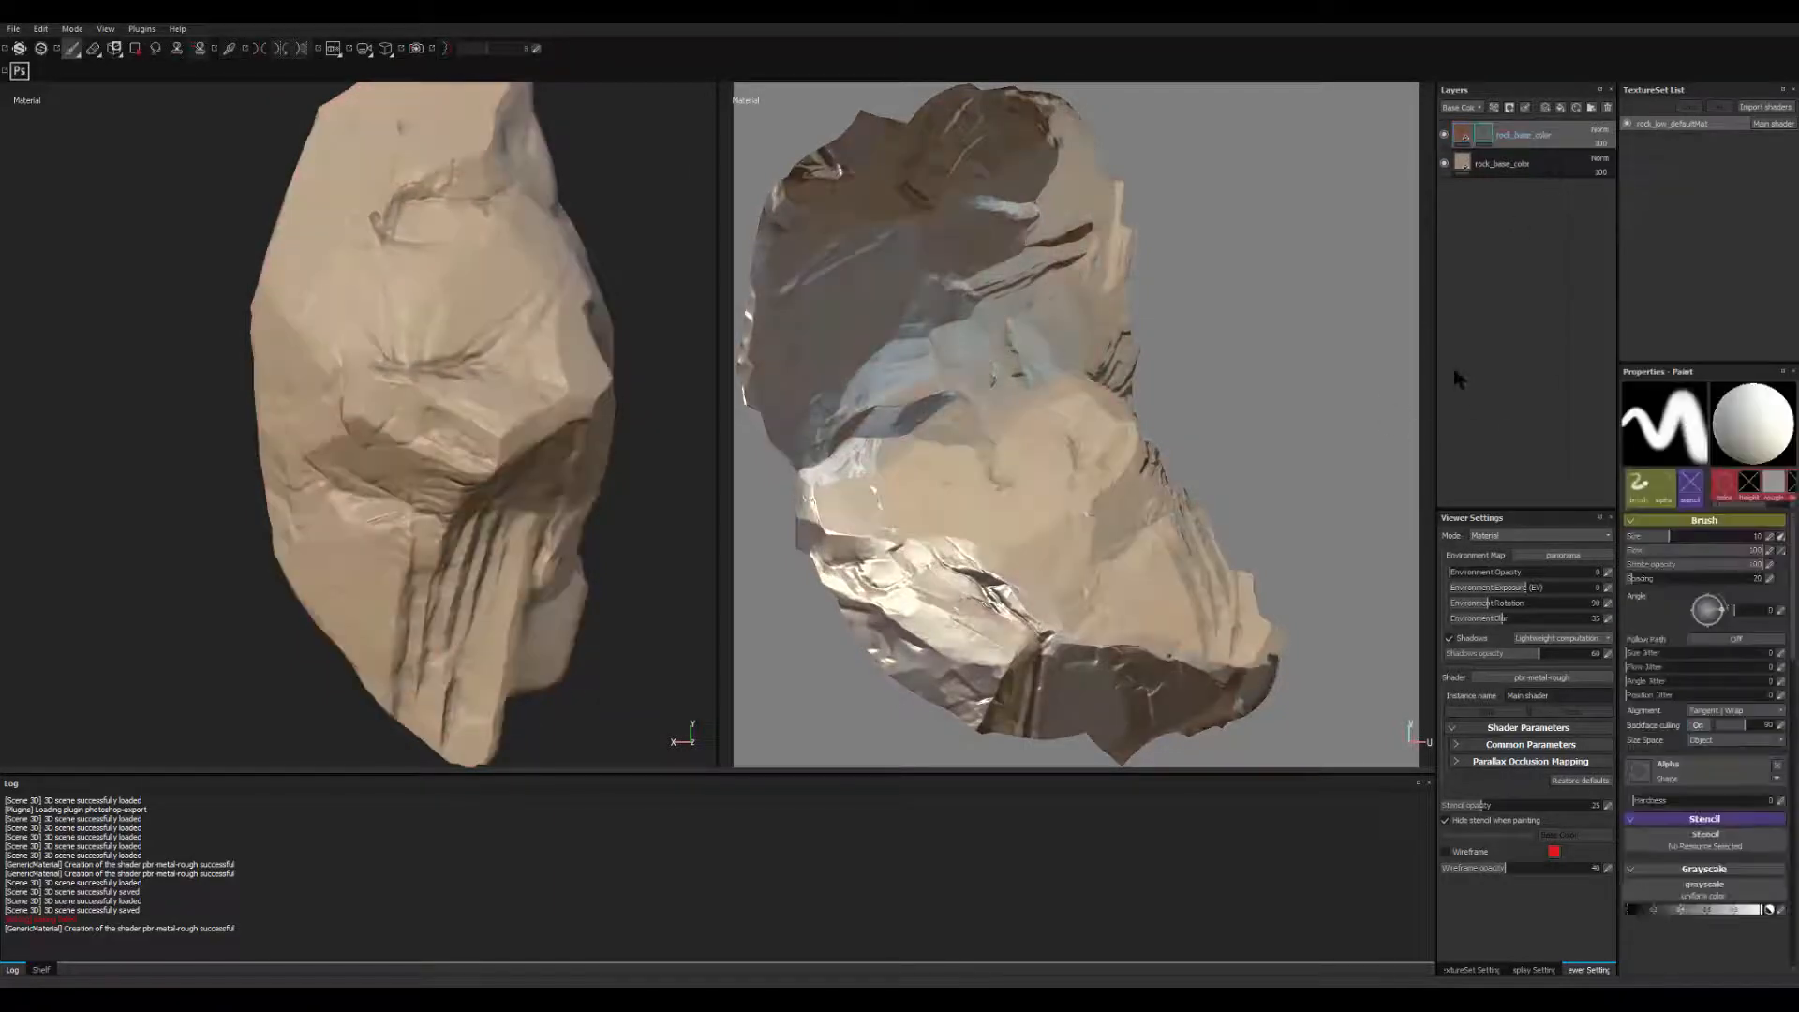
- Apply the Dust Dirty smart mask to the black mask of the reddish-brown rock_base_color layer
left_click(42, 970)
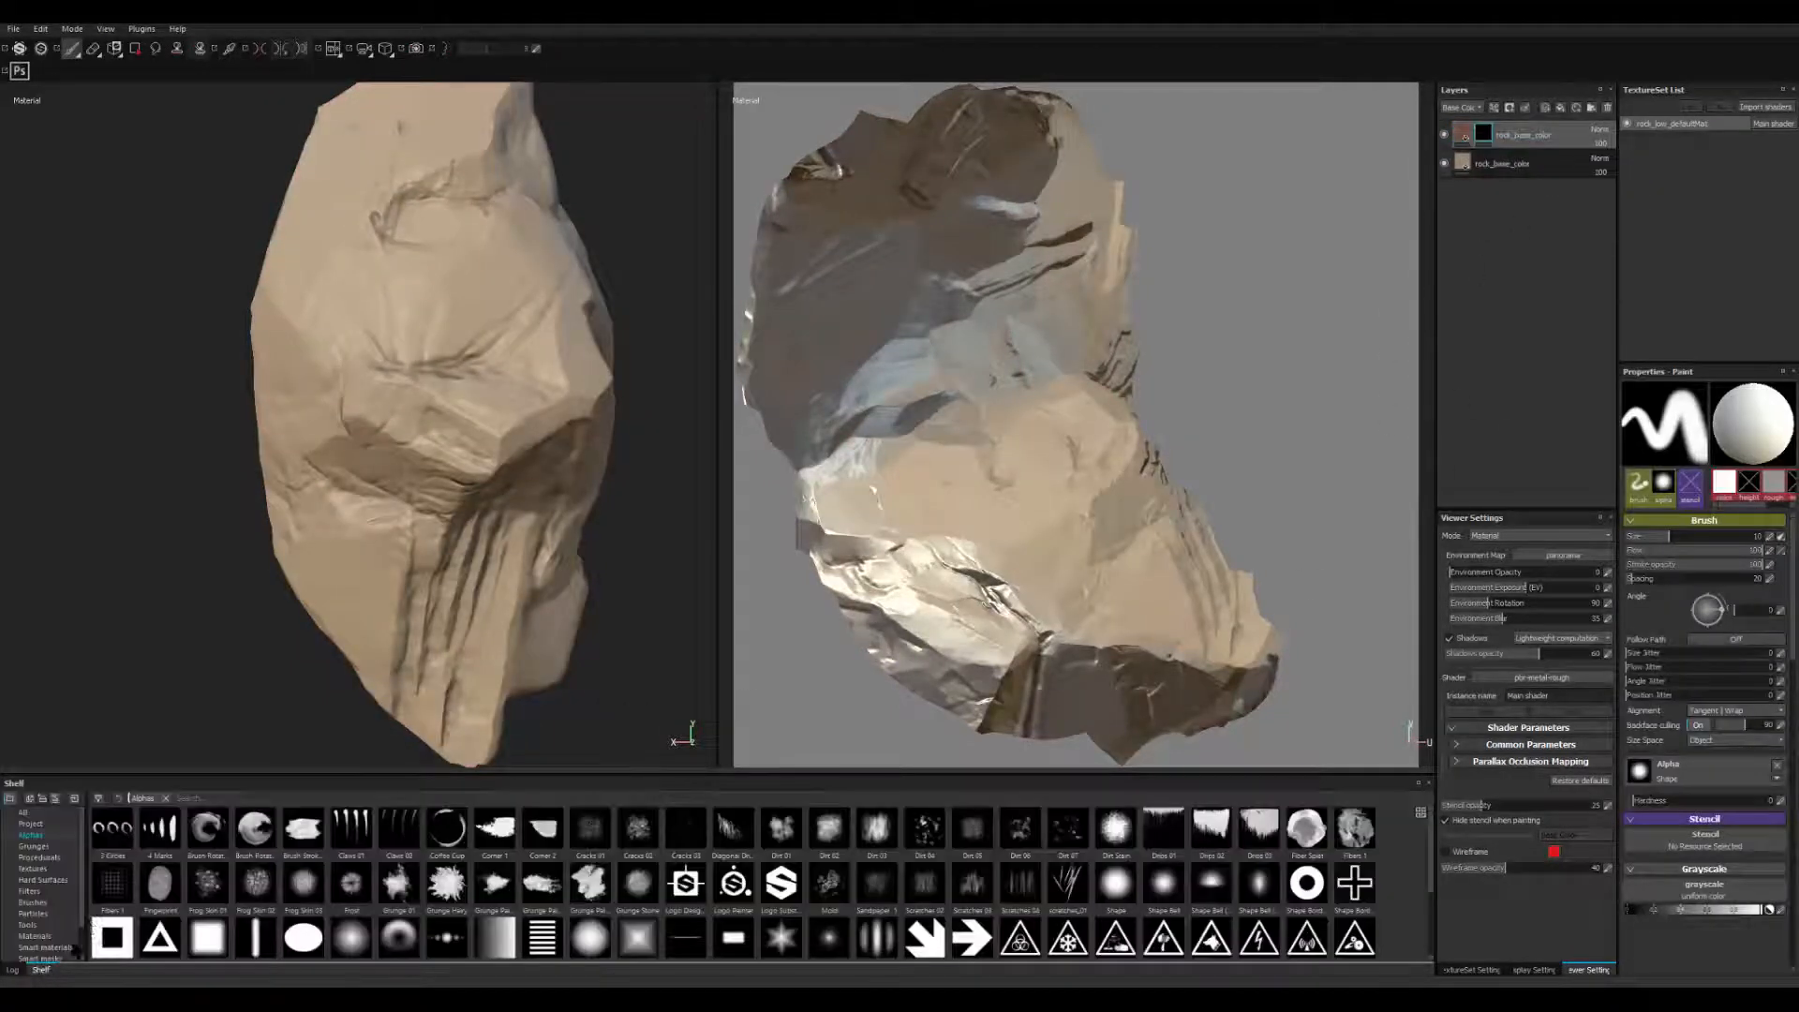
left_click(42, 957)
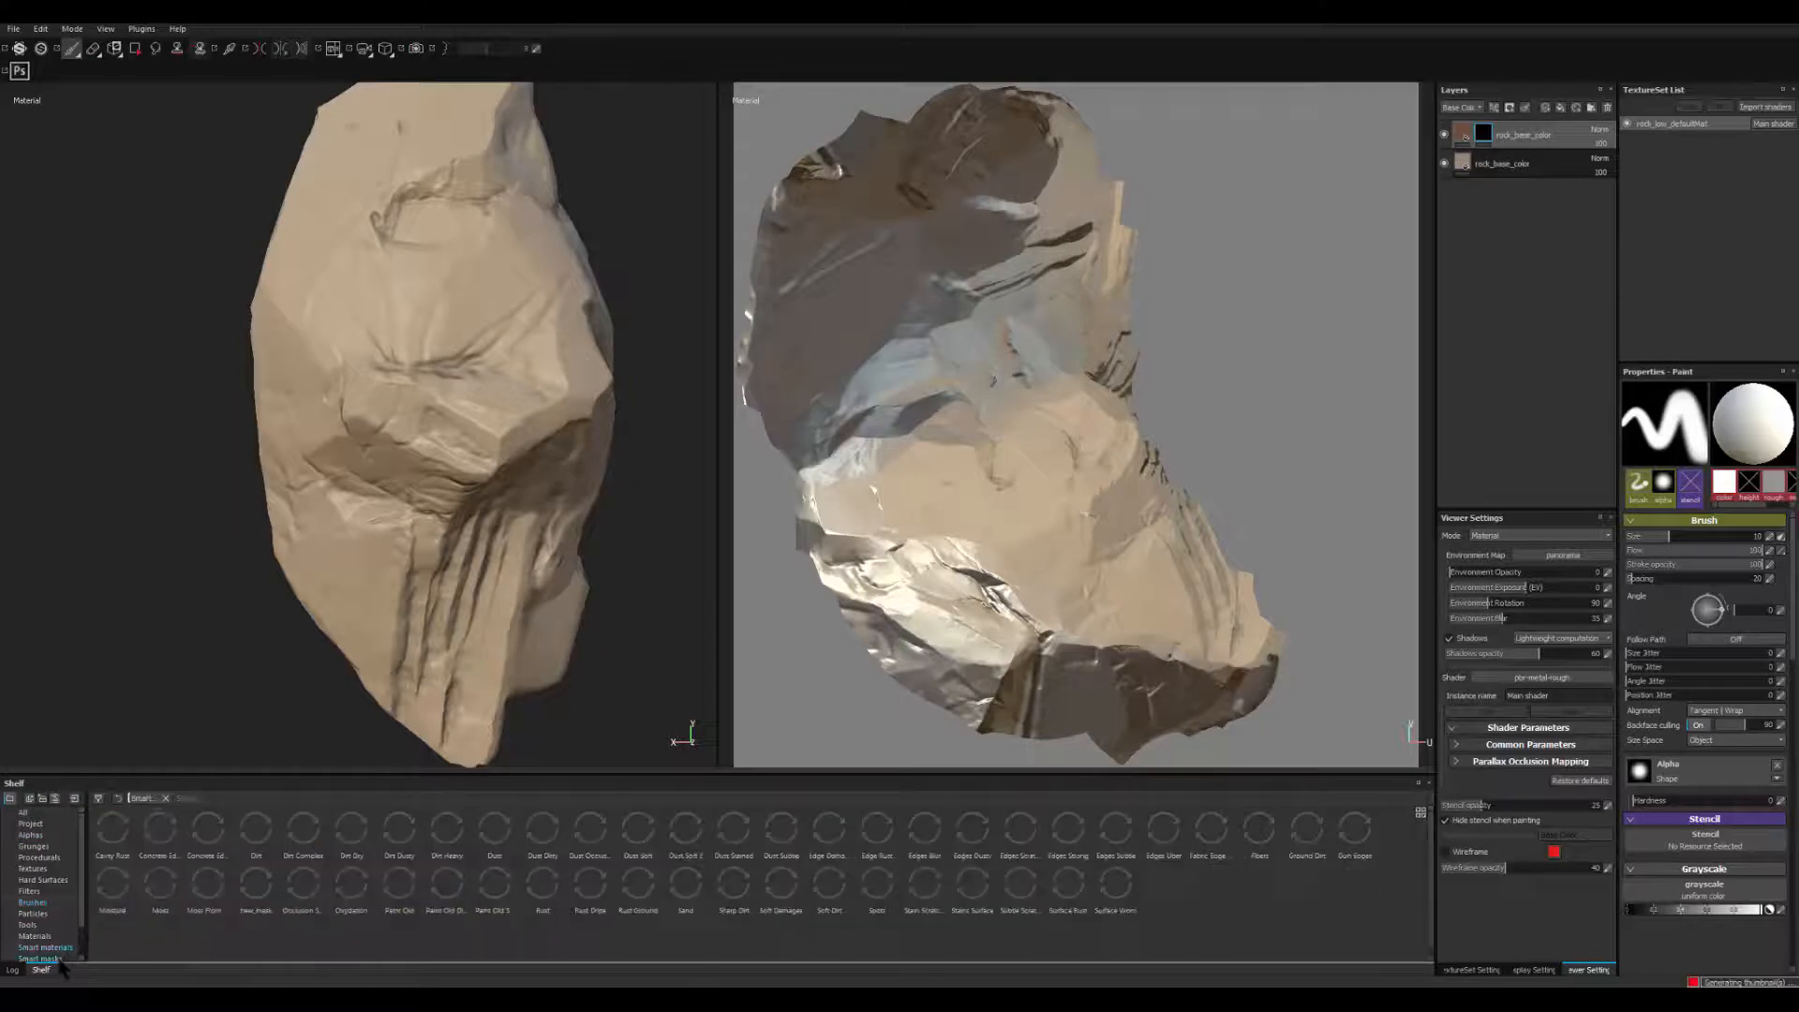
scroll(45, 937, "down", 1)
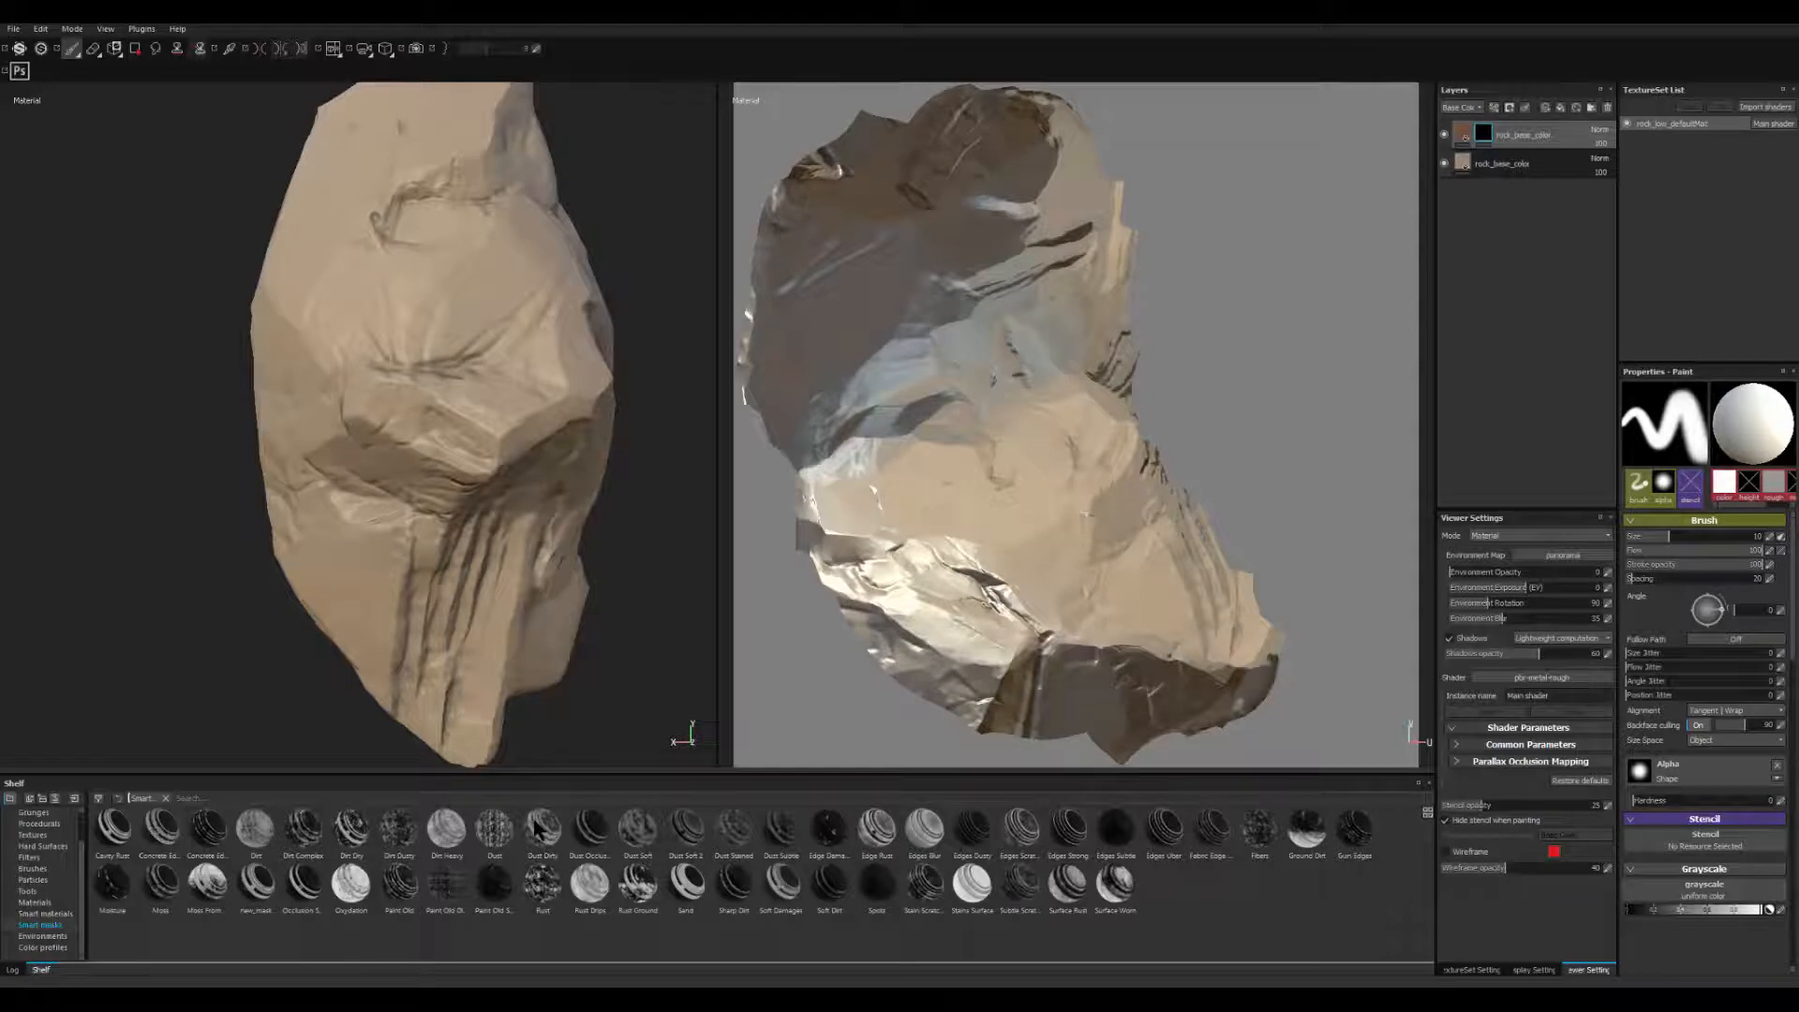
left_click_drag(537, 827, 1486, 161)
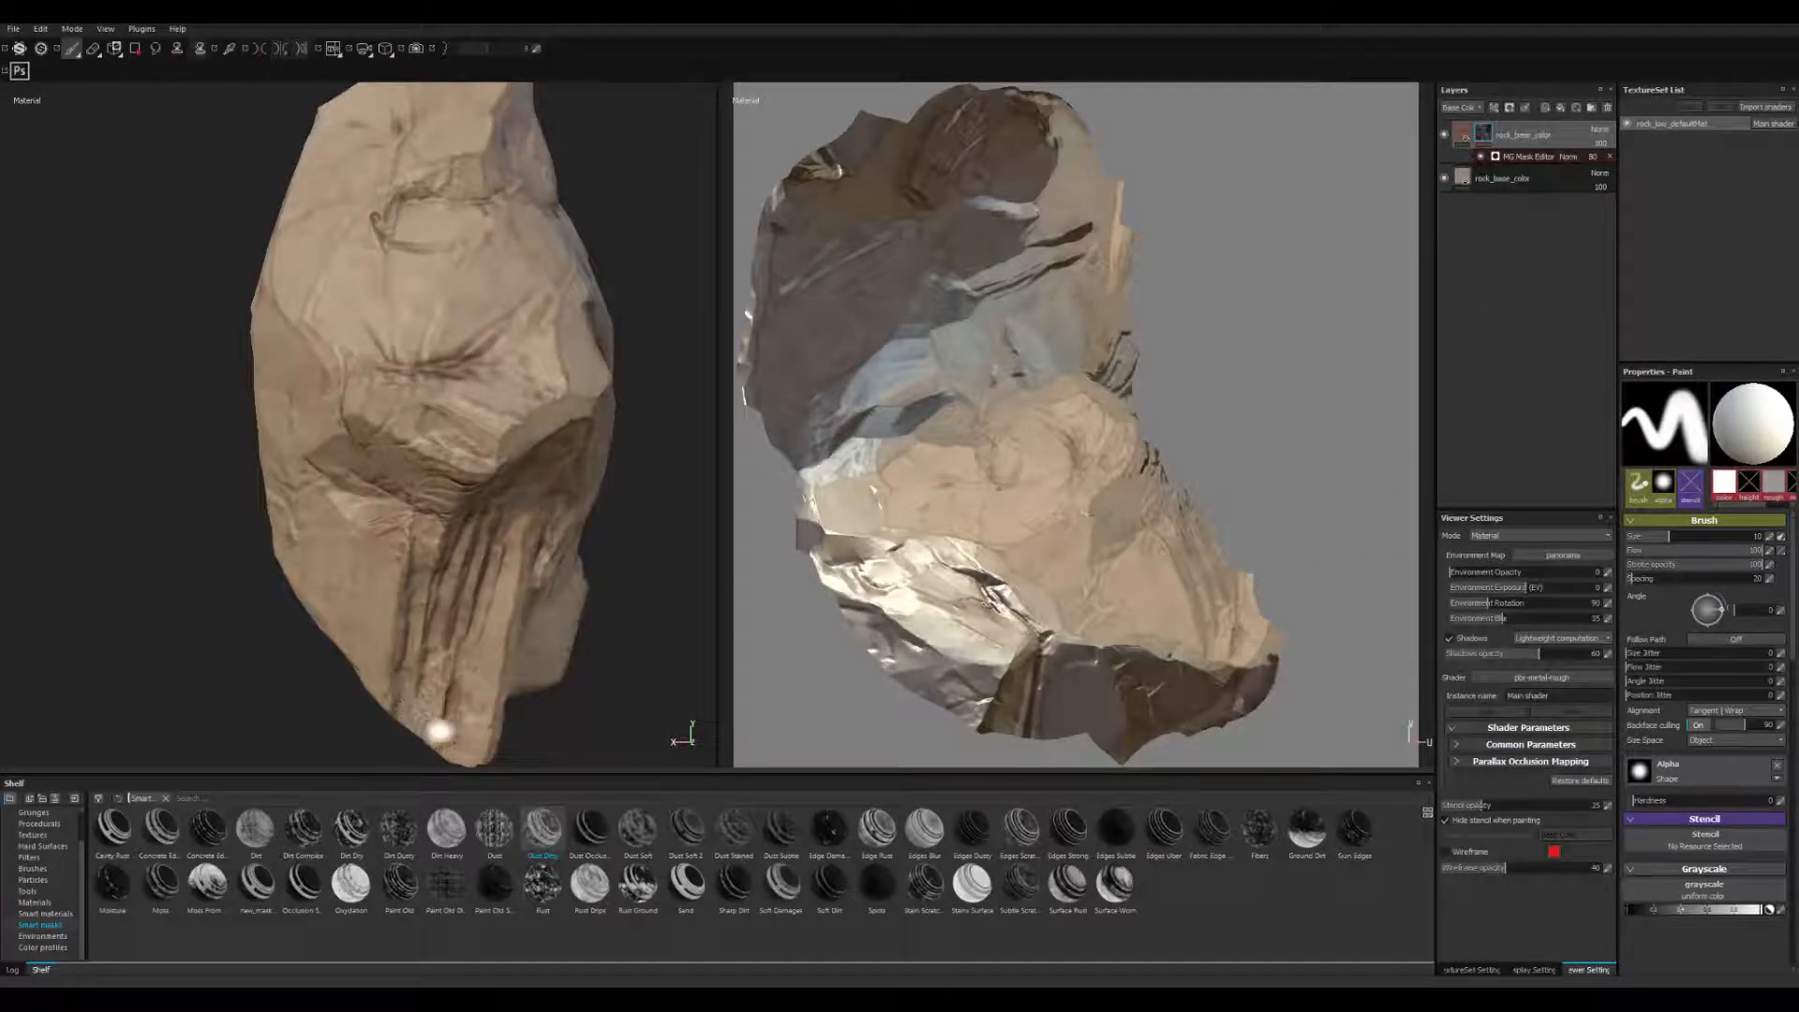
left_click_drag(437, 735, 444, 448, "alt")
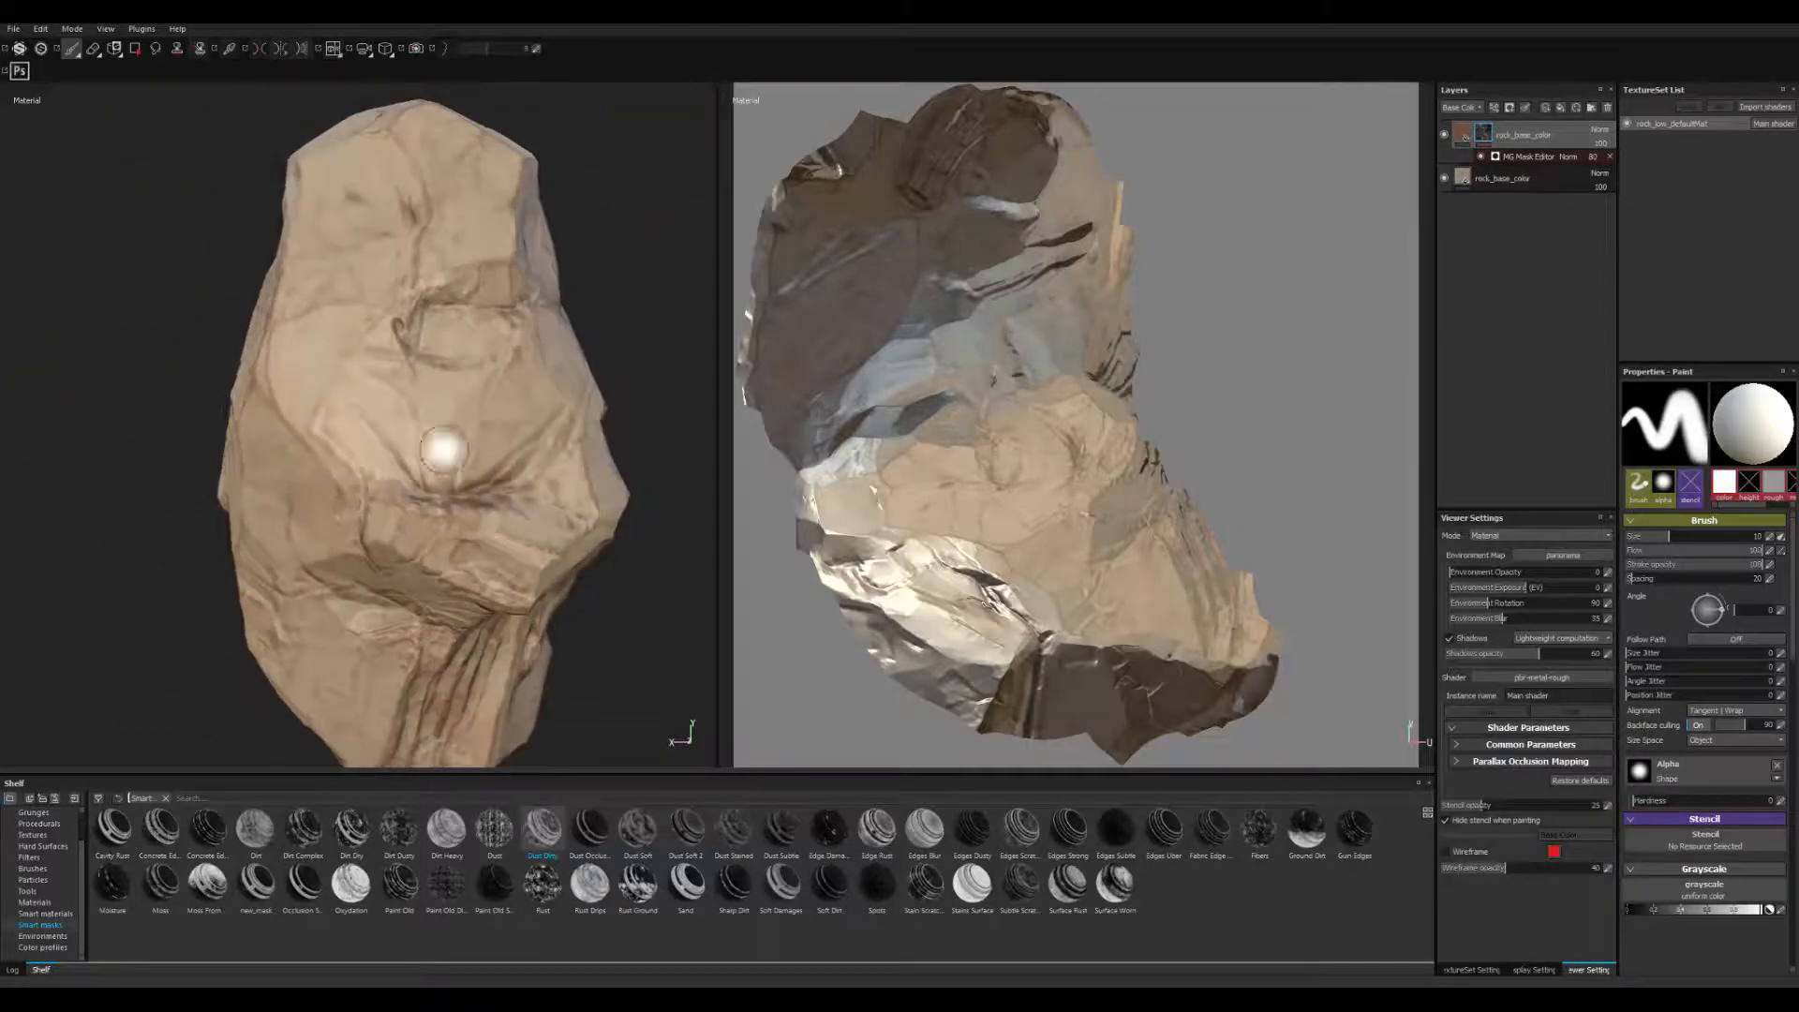
mouse_move(495, 501)
right_mouse_down("shift")
mouse_move(281, 504)
mouse_move(581, 504)
mouse_move(486, 504)
right_mouse_up("shift")
left_click_drag(486, 504, 590, 489, "alt")
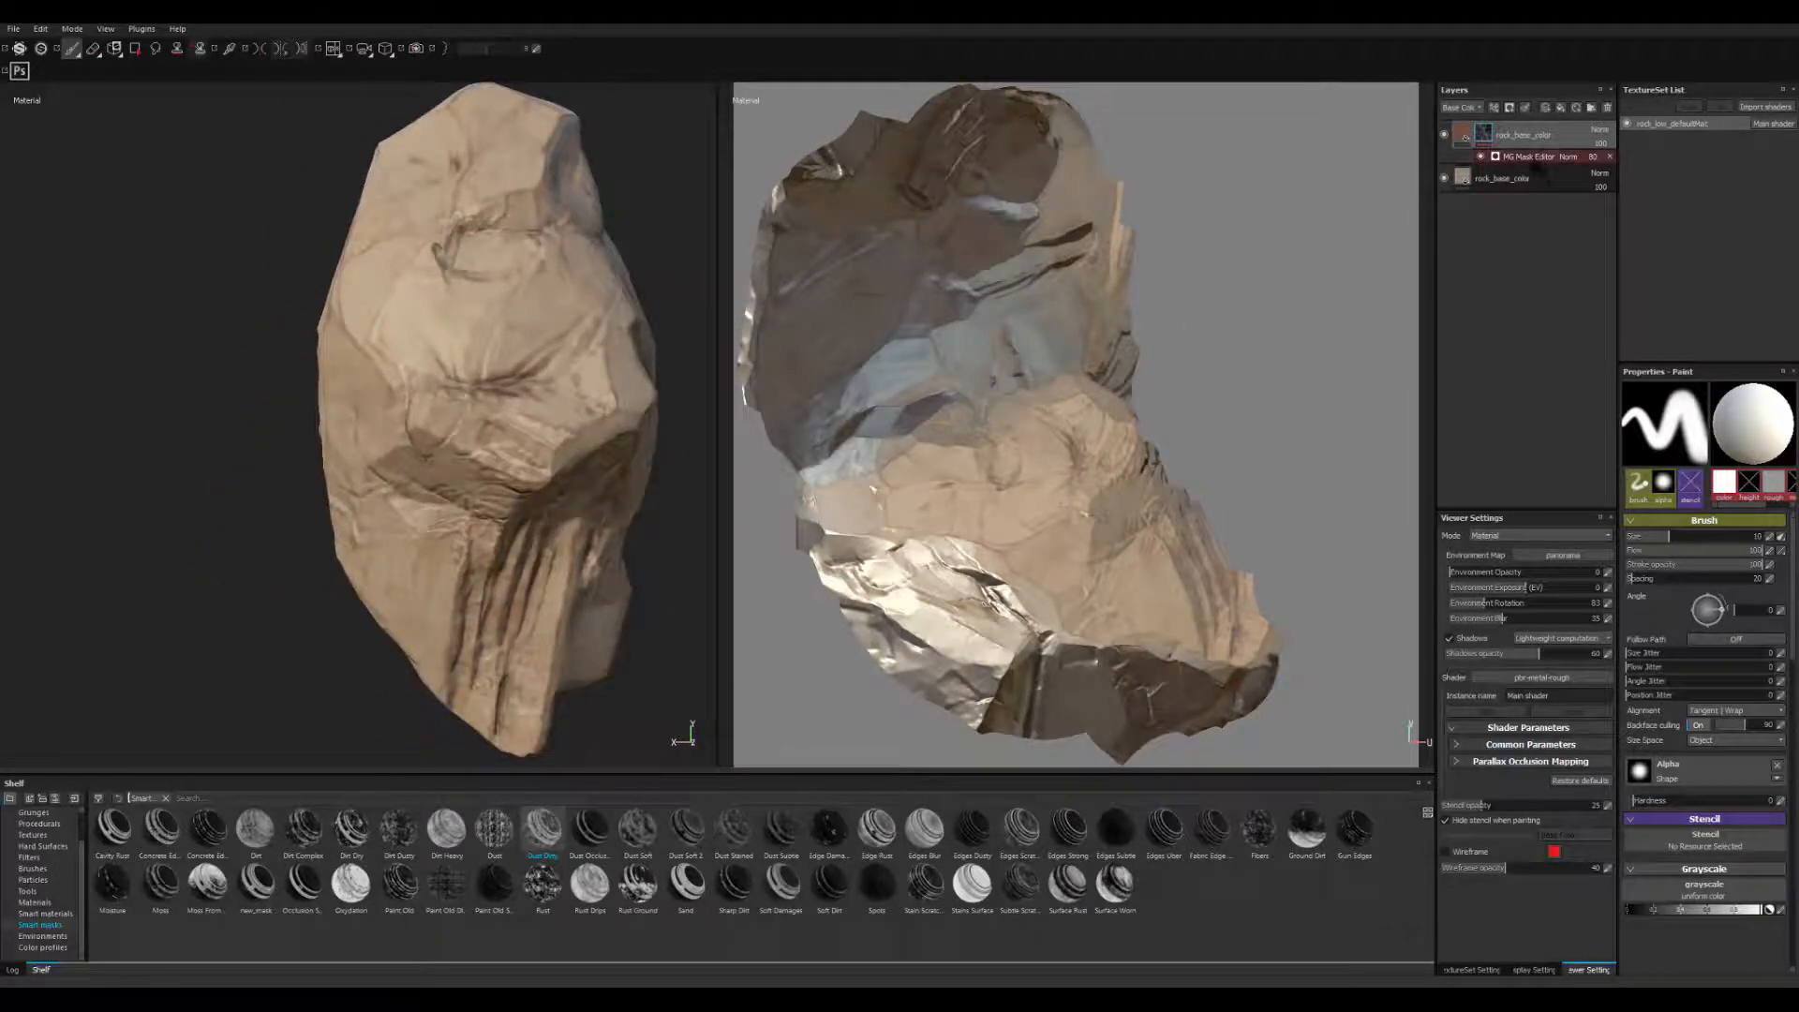
- Turn on Global Invert in the MG Mask Editor generator of the reddish-brown layer's mask and inspect the rock
left_click(1536, 159)
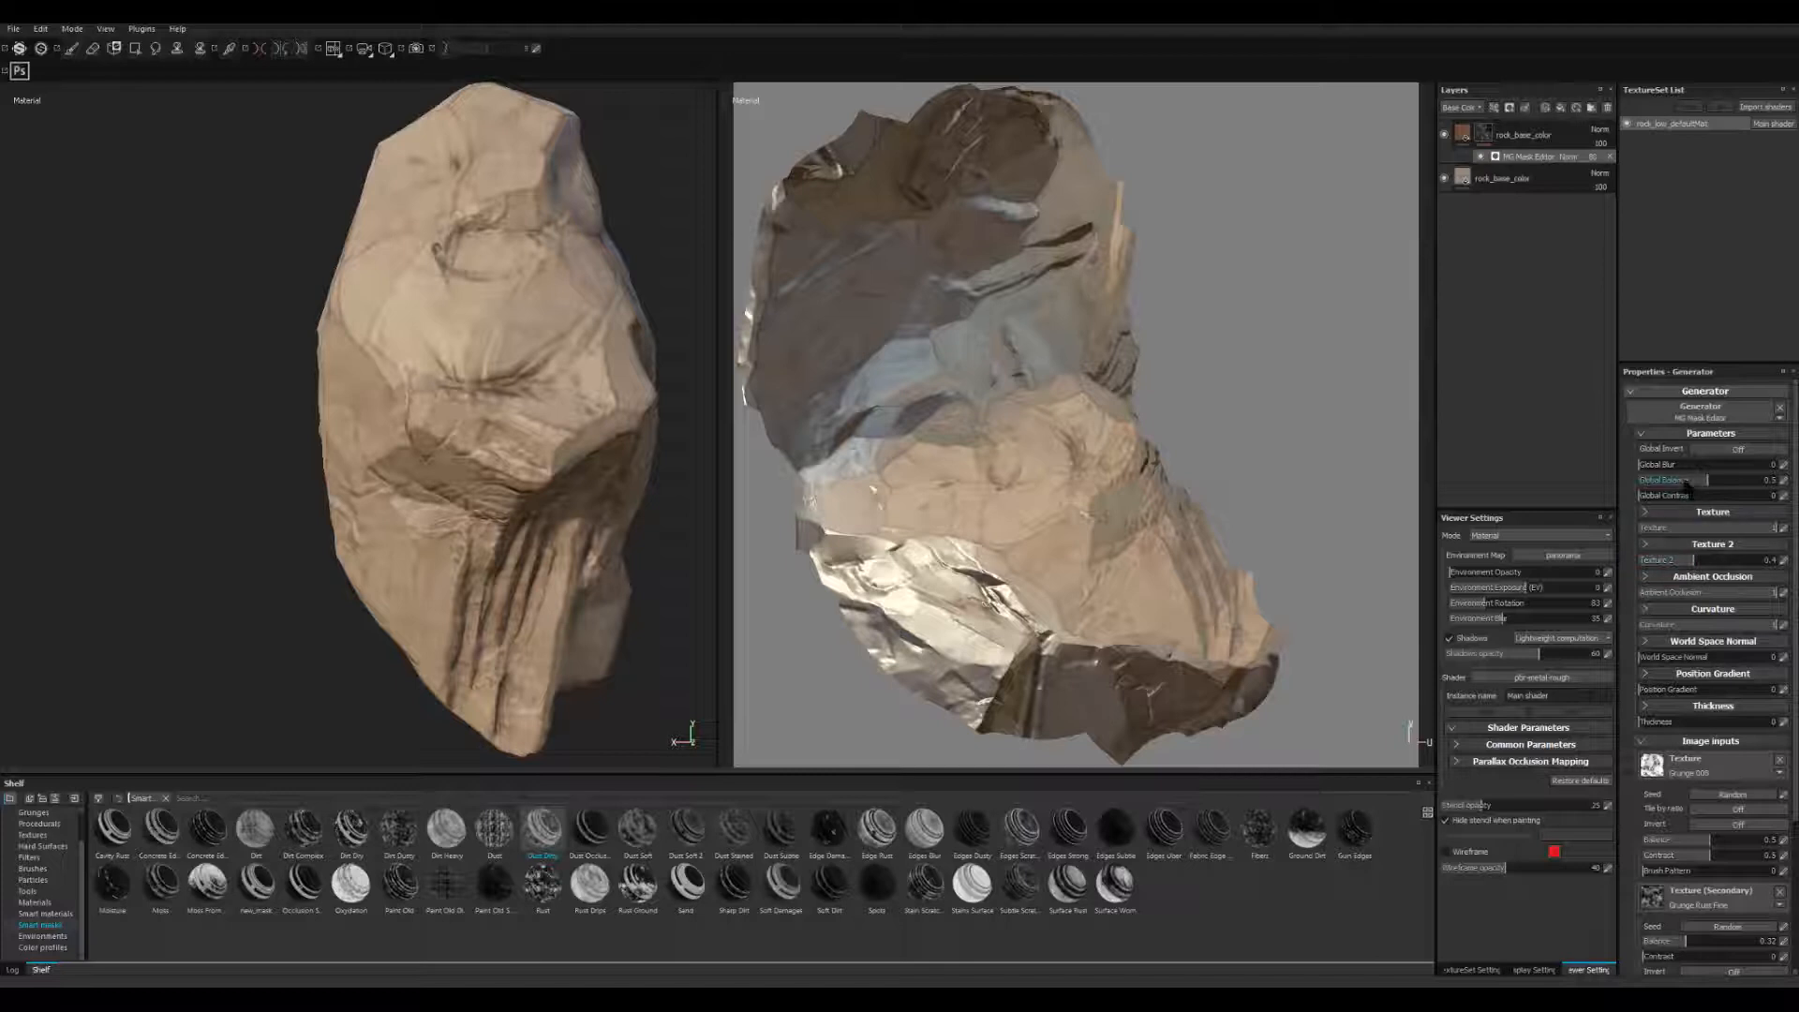
left_click(1739, 451)
left_click_drag(511, 559, 670, 637, "alt")
middle_click_drag(670, 639, 656, 690, "alt")
right_click_drag(656, 690, 647, 712, "alt")
left_click_drag(647, 712, 562, 689, "alt")
right_click_drag(562, 688, 543, 712, "alt")
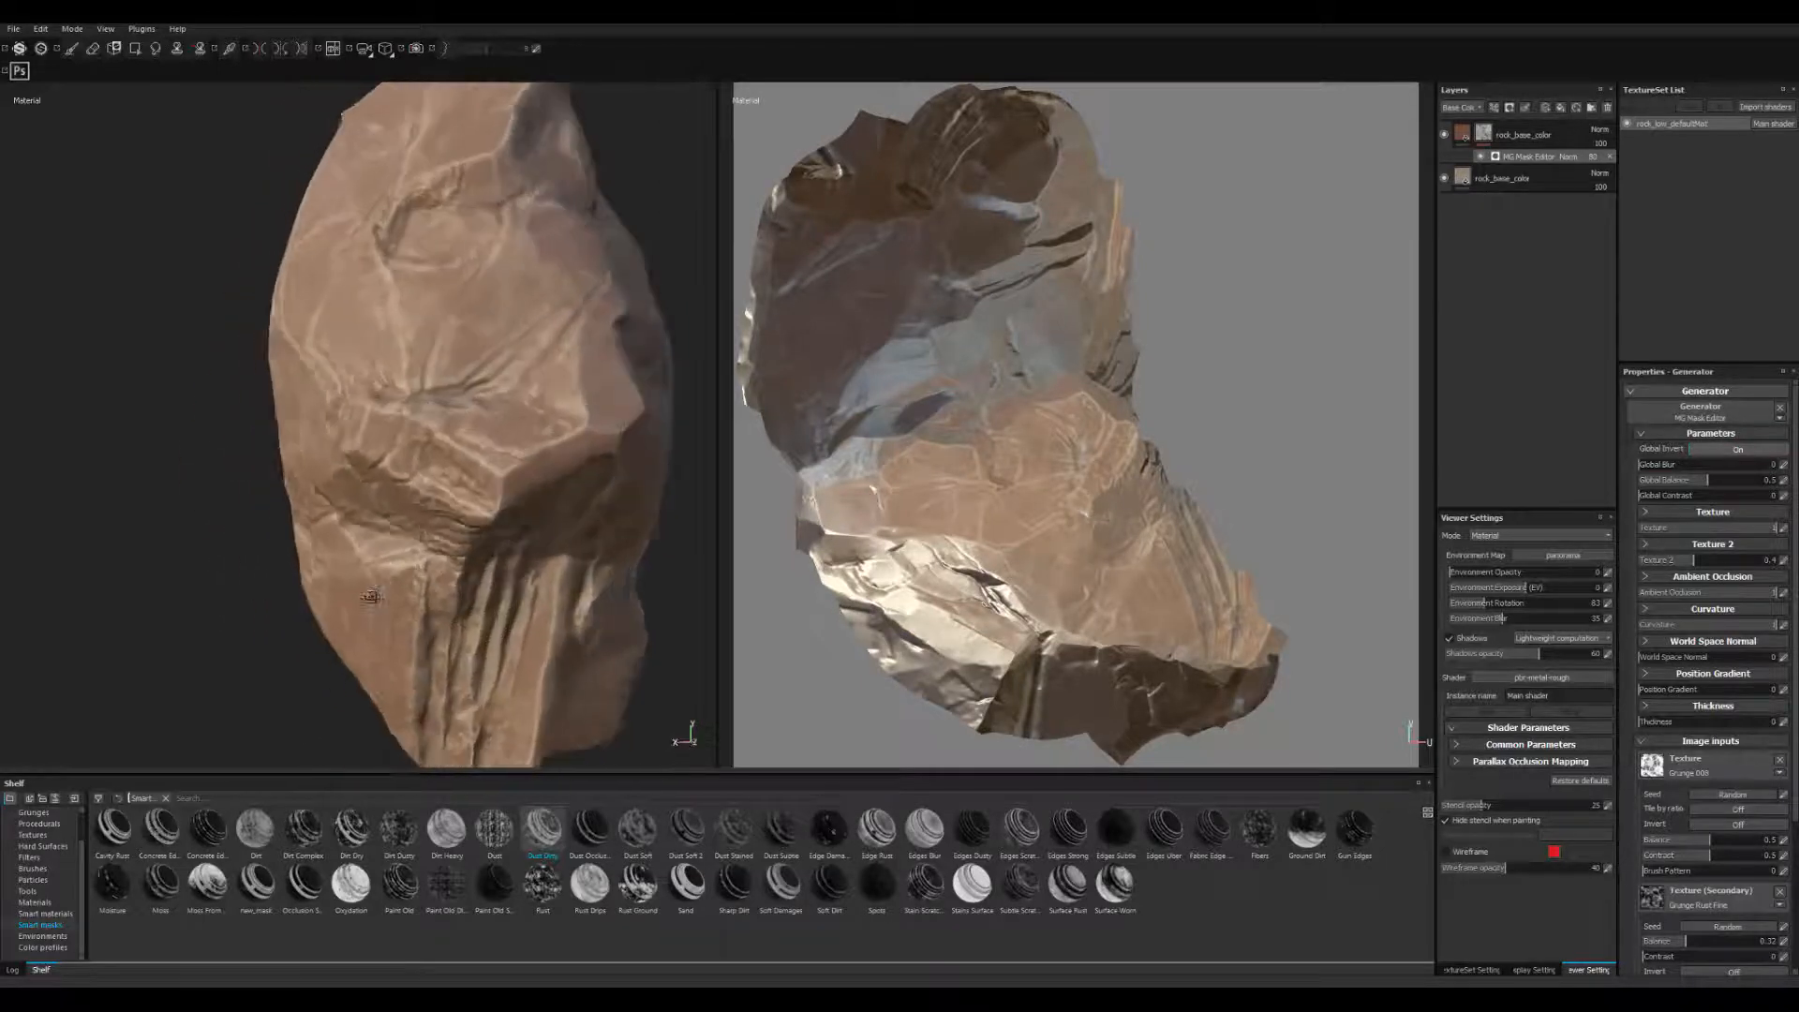
left_click_drag(543, 694, 524, 647, "alt")
right_click_drag(524, 646, 403, 599, "alt")
left_click_drag(487, 562, 389, 520, "alt")
middle_click_drag(389, 520, 442, 558, "alt")
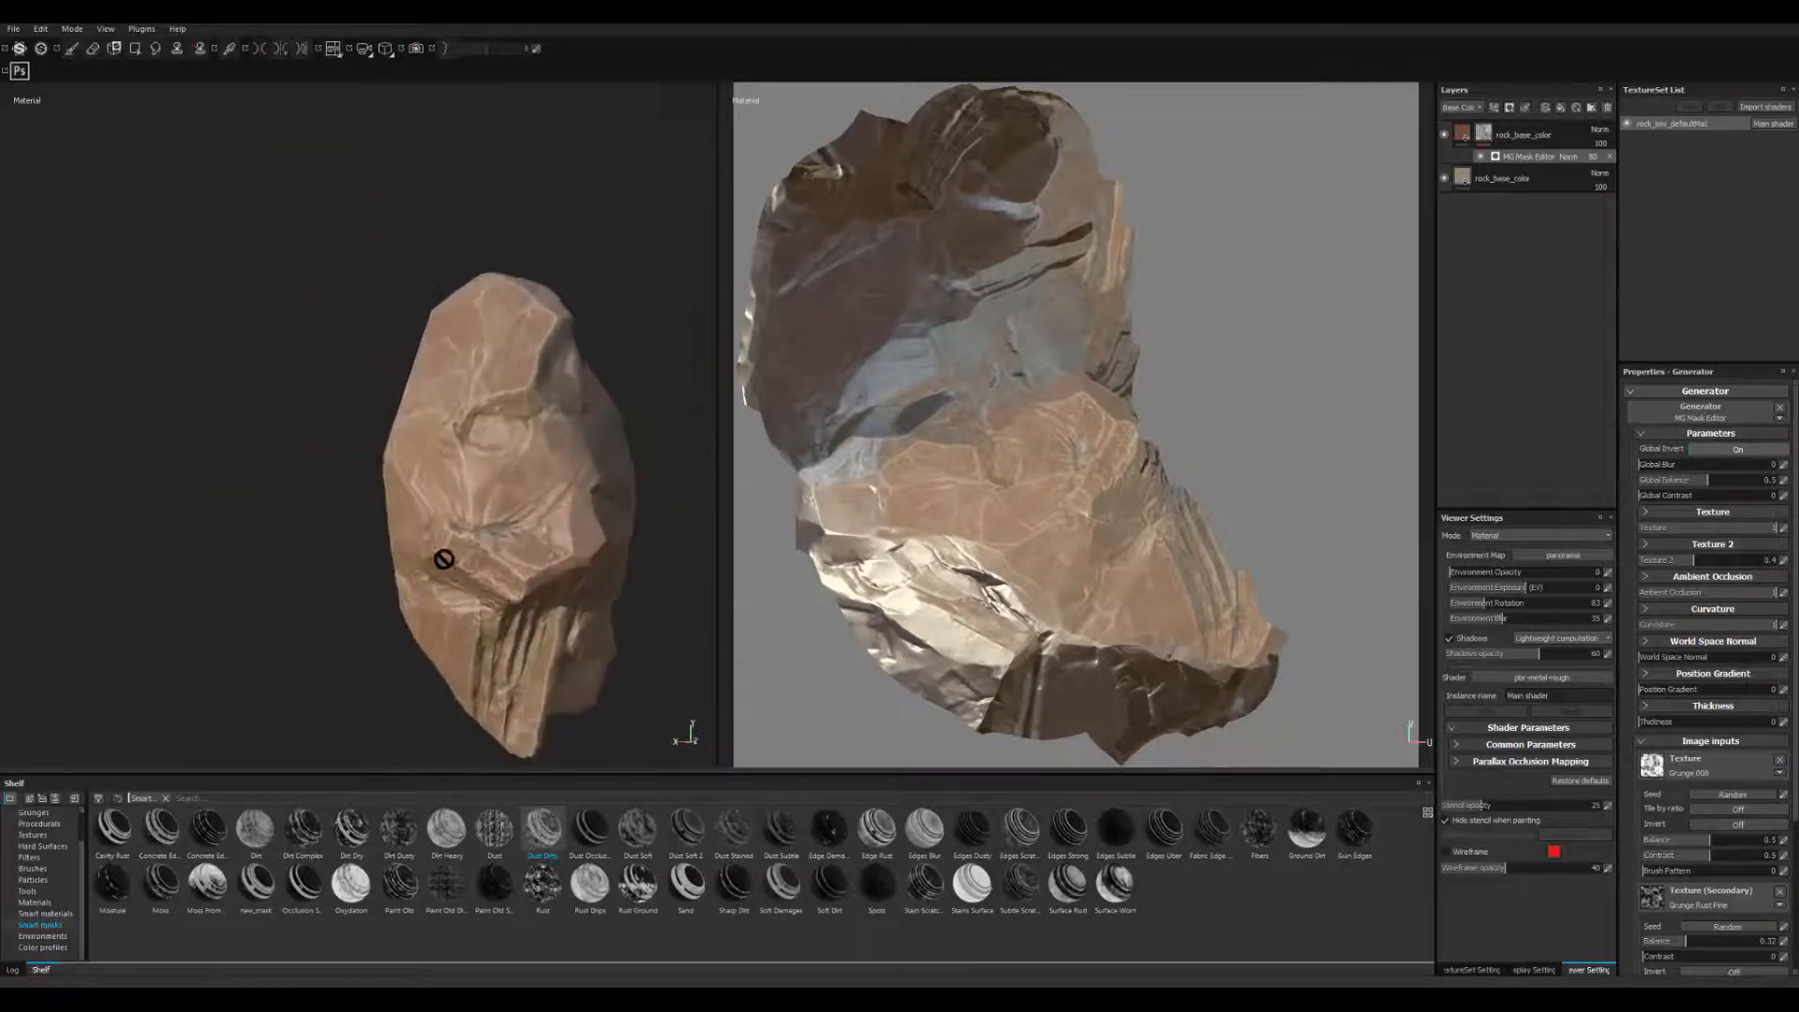
right_click_drag(441, 558, 610, 554, "alt")
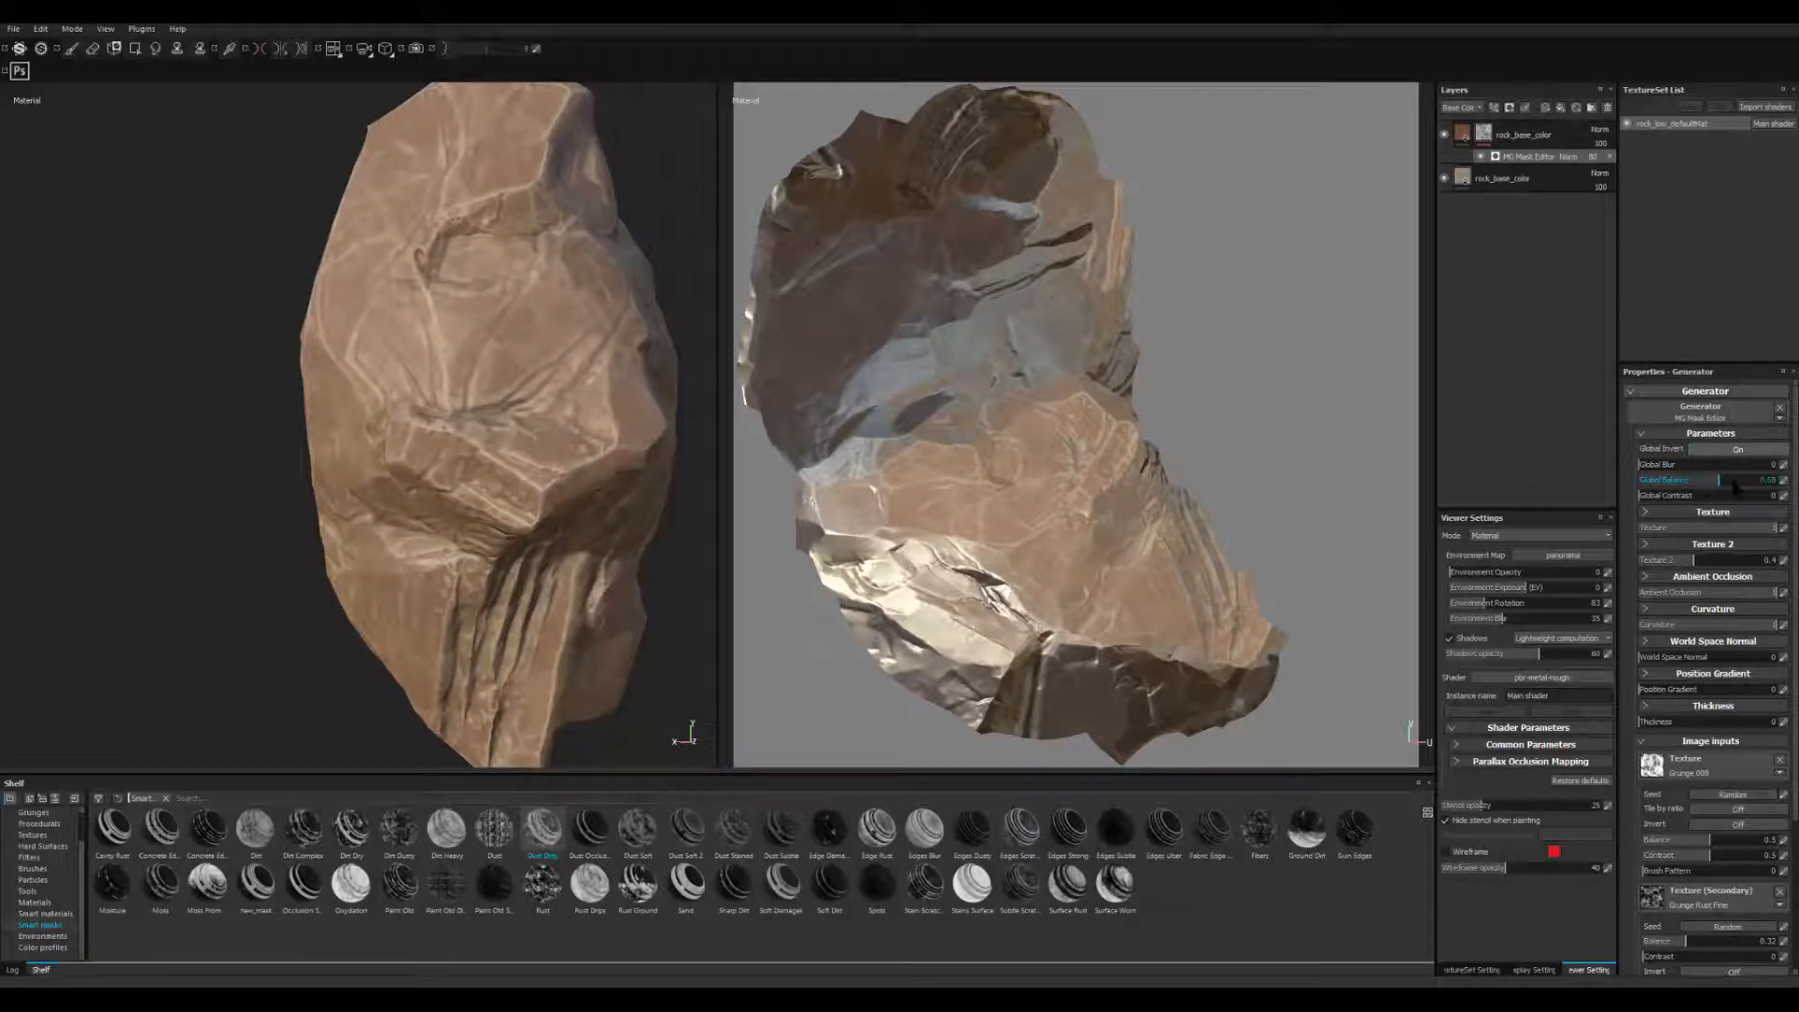
- Raise the mask generator's Global Balance to 0.69 so more of the lighter rock colour shows through
mouse_move(1735, 484)
left_mouse_down()
mouse_move(1675, 491)
mouse_move(1760, 488)
mouse_move(1738, 489)
left_mouse_up()
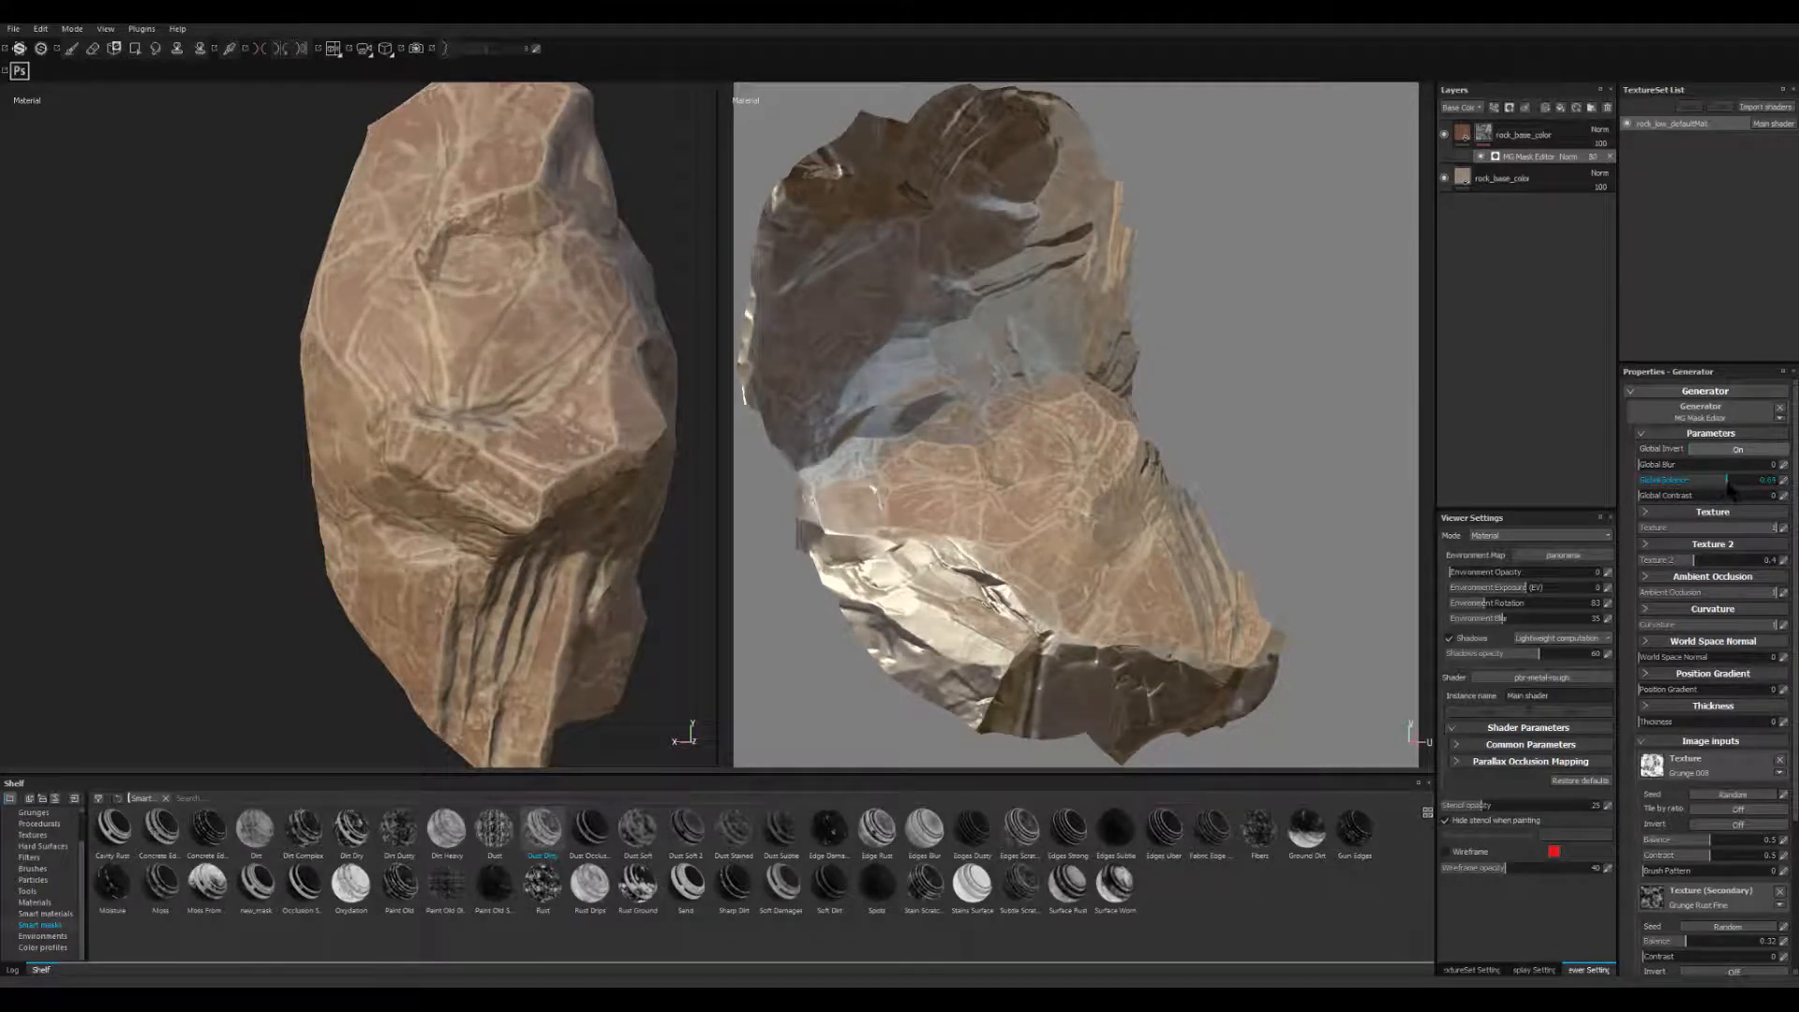
right_click_drag(412, 412, 233, 425, "alt")
mouse_move(233, 425)
left_mouse_down("alt")
mouse_move(466, 458)
mouse_move(343, 492)
mouse_move(478, 506)
mouse_move(423, 503)
mouse_move(515, 595)
mouse_move(517, 357)
mouse_move(313, 346)
mouse_move(329, 245)
mouse_move(363, 518)
mouse_move(602, 575)
mouse_move(562, 506)
mouse_move(588, 427)
mouse_move(655, 491)
mouse_move(519, 512)
mouse_move(474, 480)
mouse_move(514, 514)
mouse_move(233, 409)
mouse_move(387, 474)
mouse_move(402, 526)
mouse_move(469, 575)
mouse_move(768, 490)
left_mouse_up("alt")
scroll(519, 512, "up", 3)
scroll(387, 475, "down", 4)
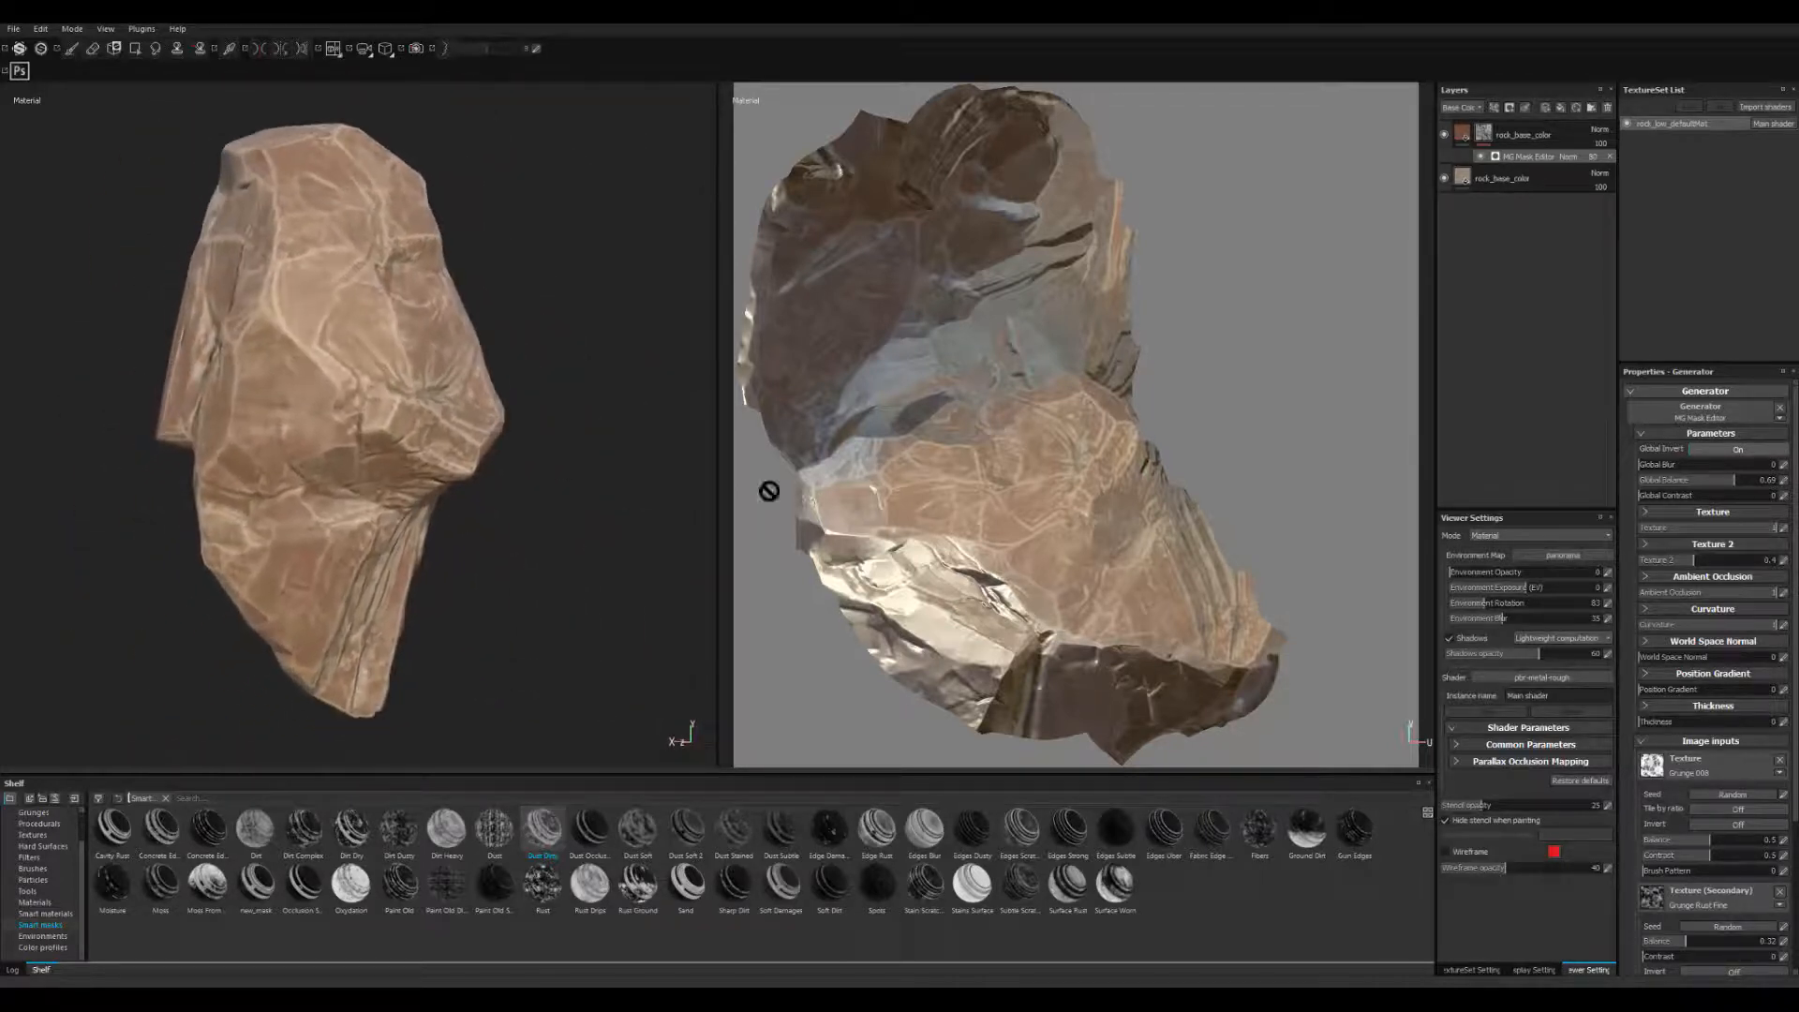
- Duplicate the masked reddish-brown rock_base_color layer and set the copy's base color to a much darker brown
left_click(1467, 136)
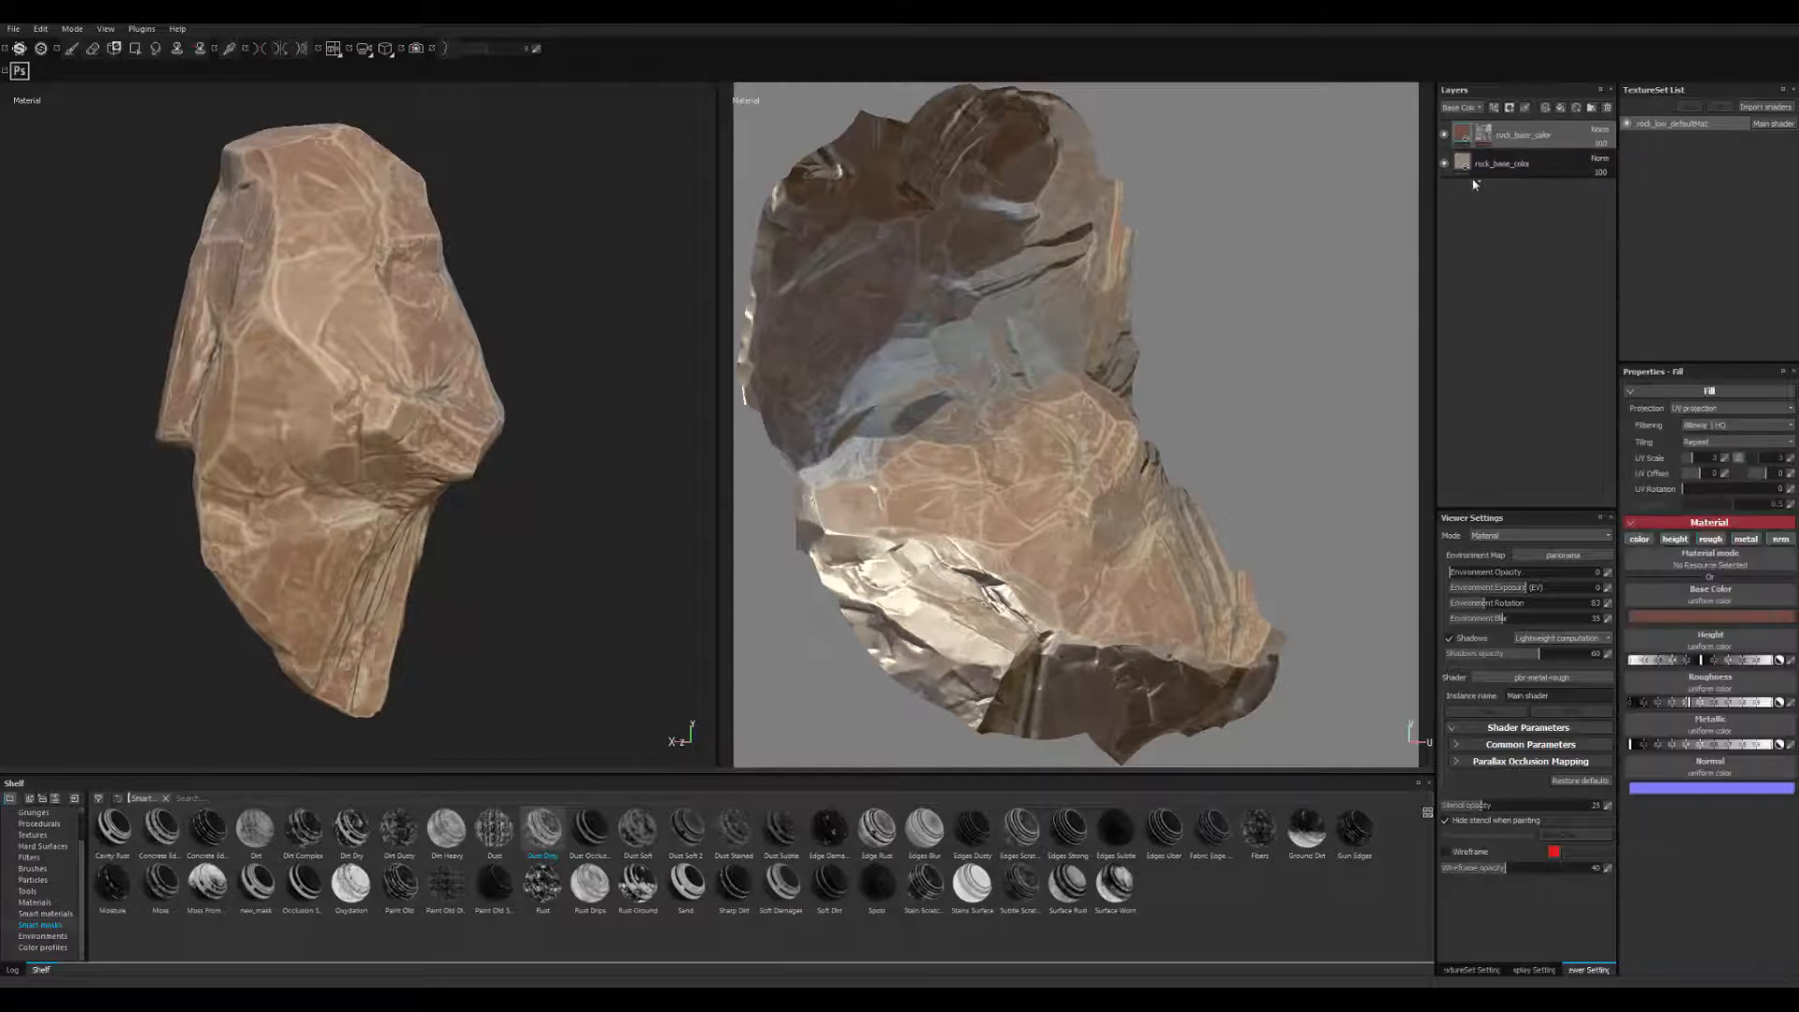
key("ctrl+d")
left_click(1545, 144)
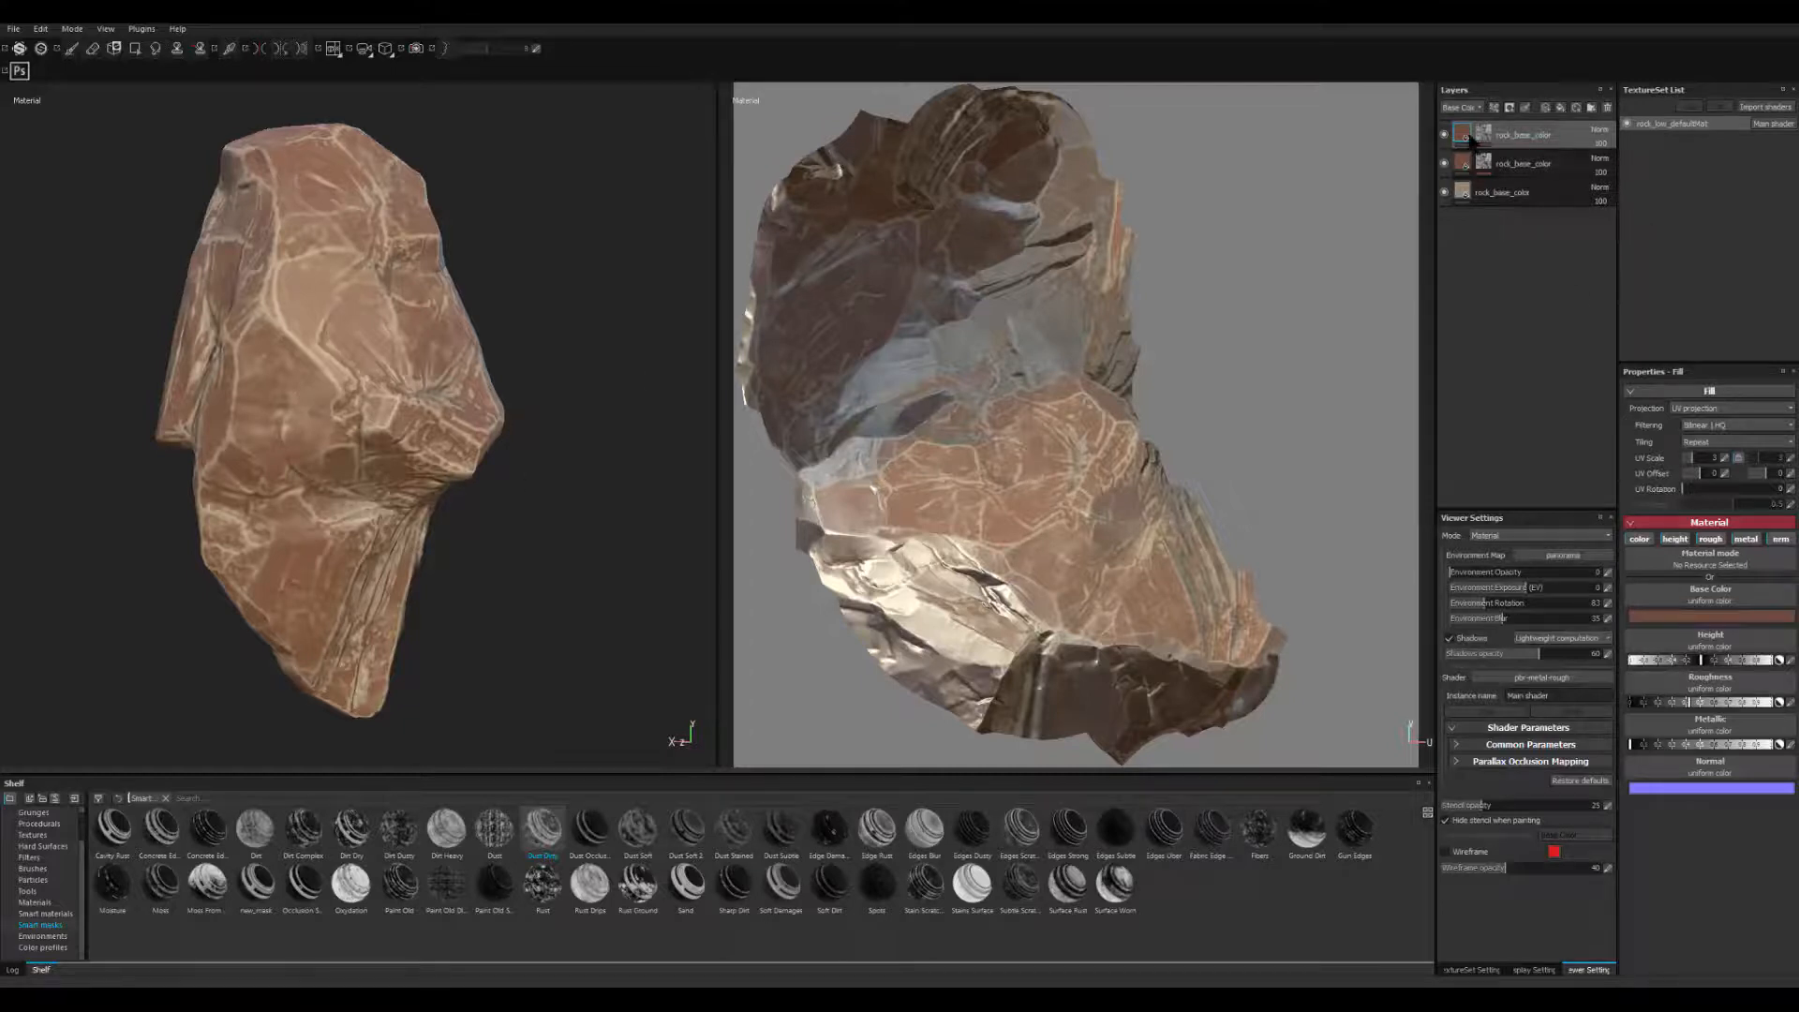
left_click(1710, 615)
left_click(1628, 663)
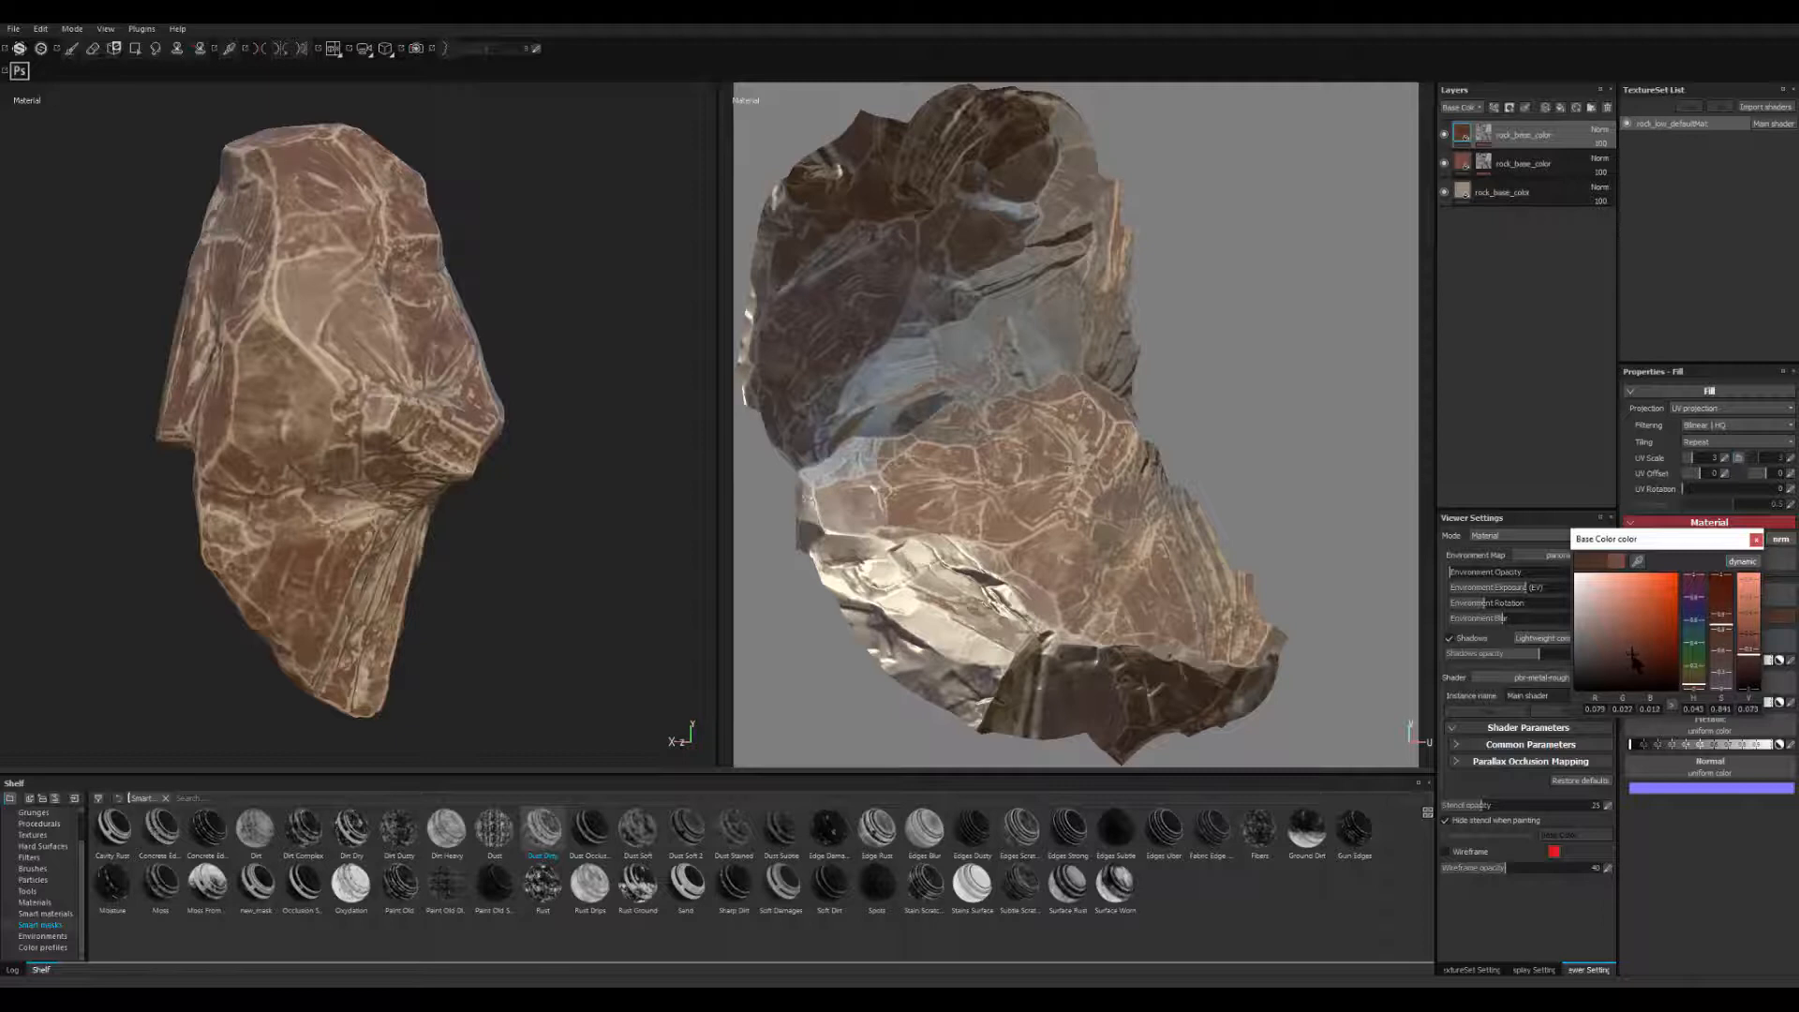
left_click(1756, 540)
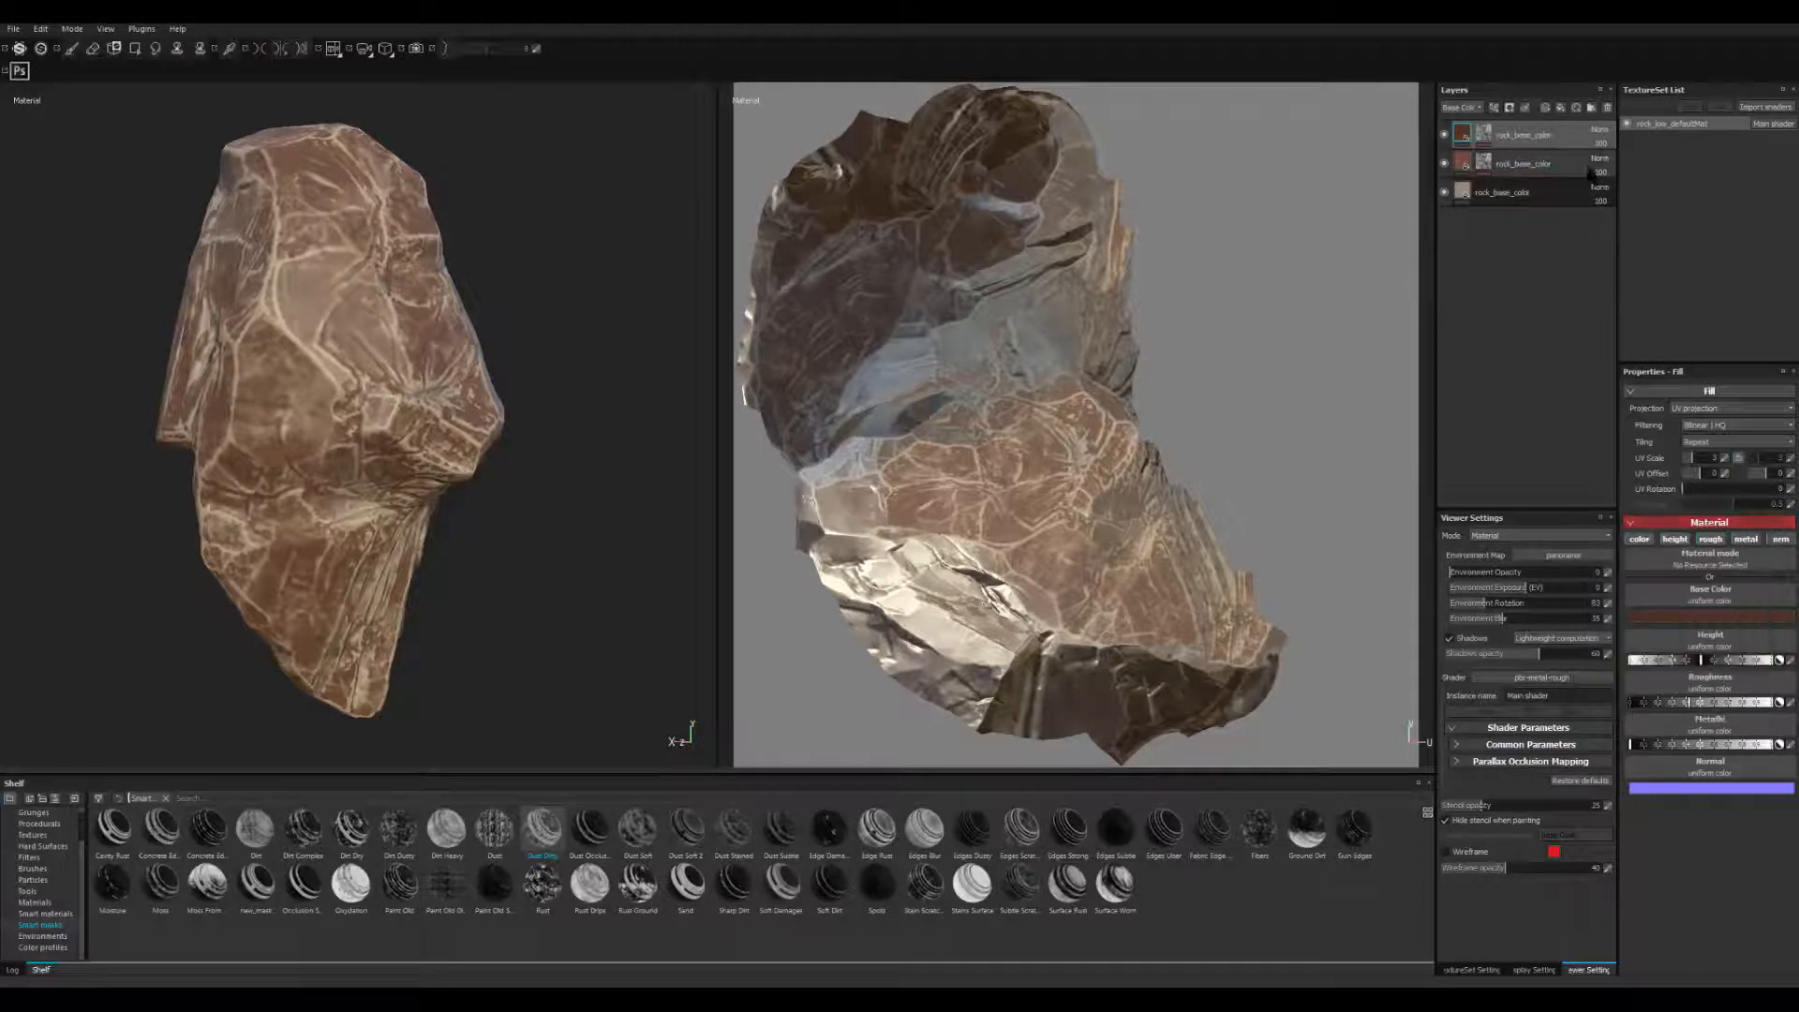
- Remove the mask generator from the dark brown layer's mask and apply the occlusion smart mask located before Oxydation instead
left_click(1485, 135)
left_click(1610, 157)
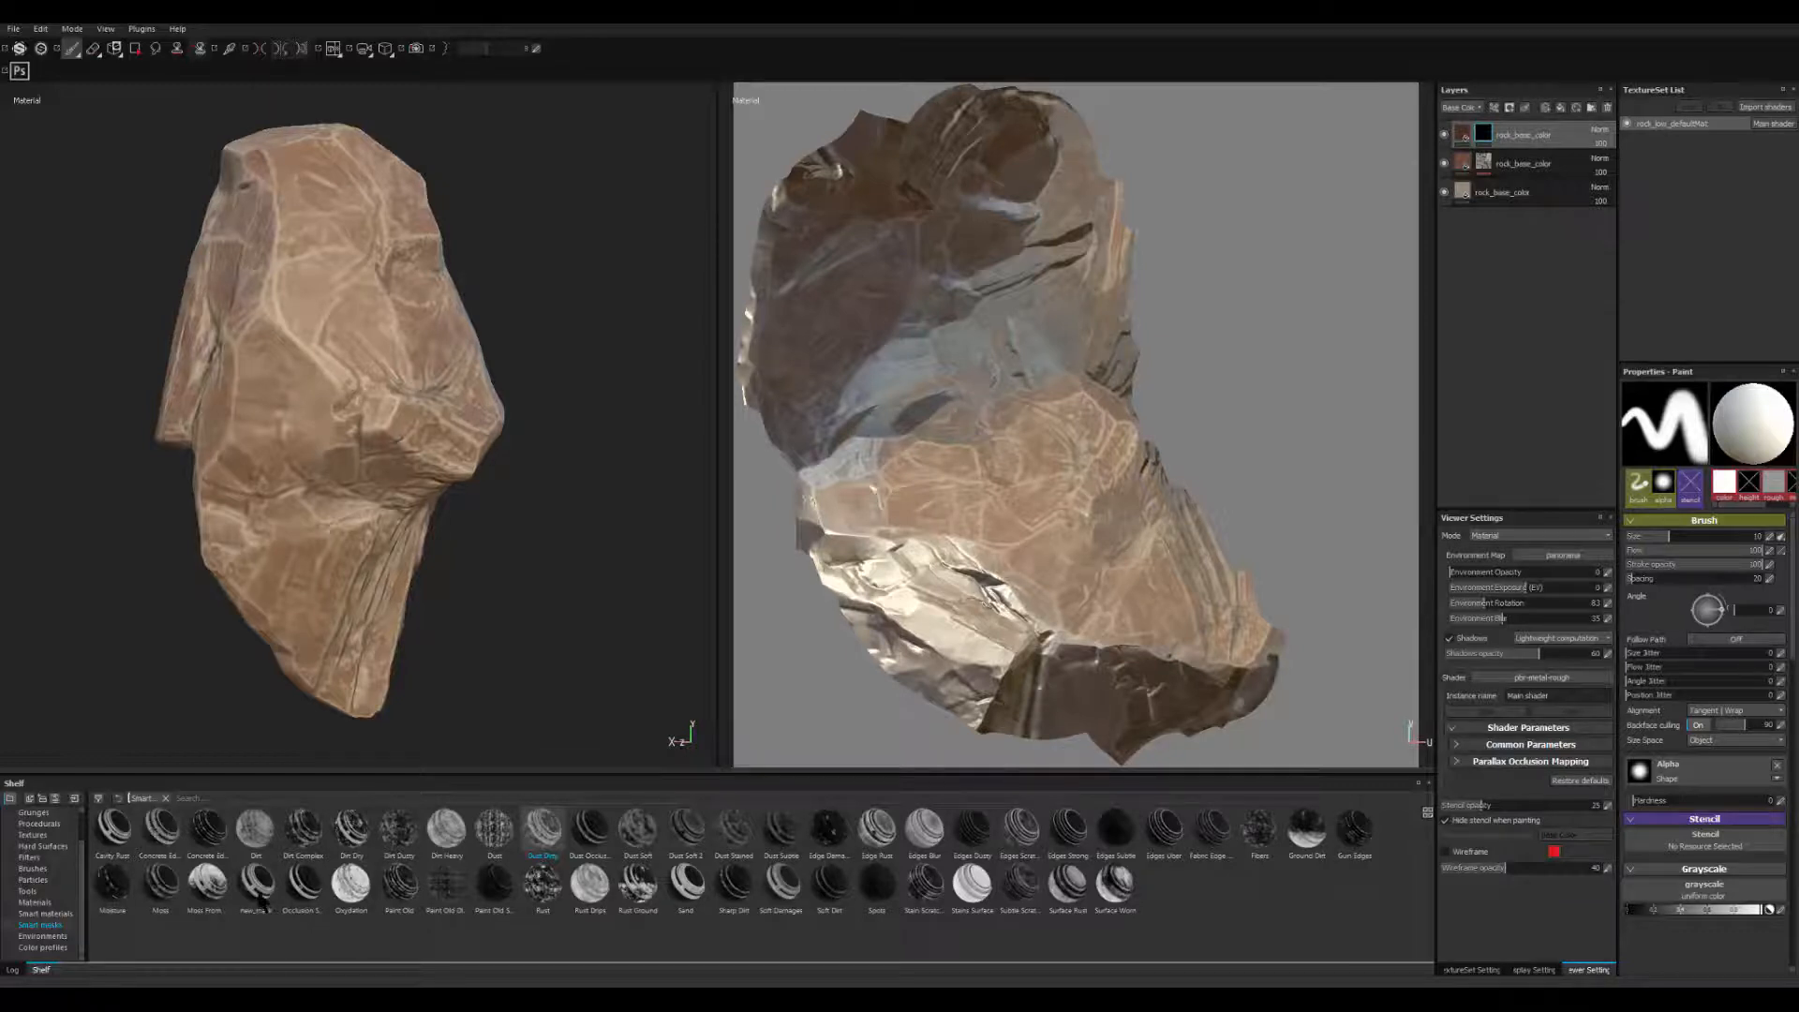
left_click_drag(303, 884, 1490, 143)
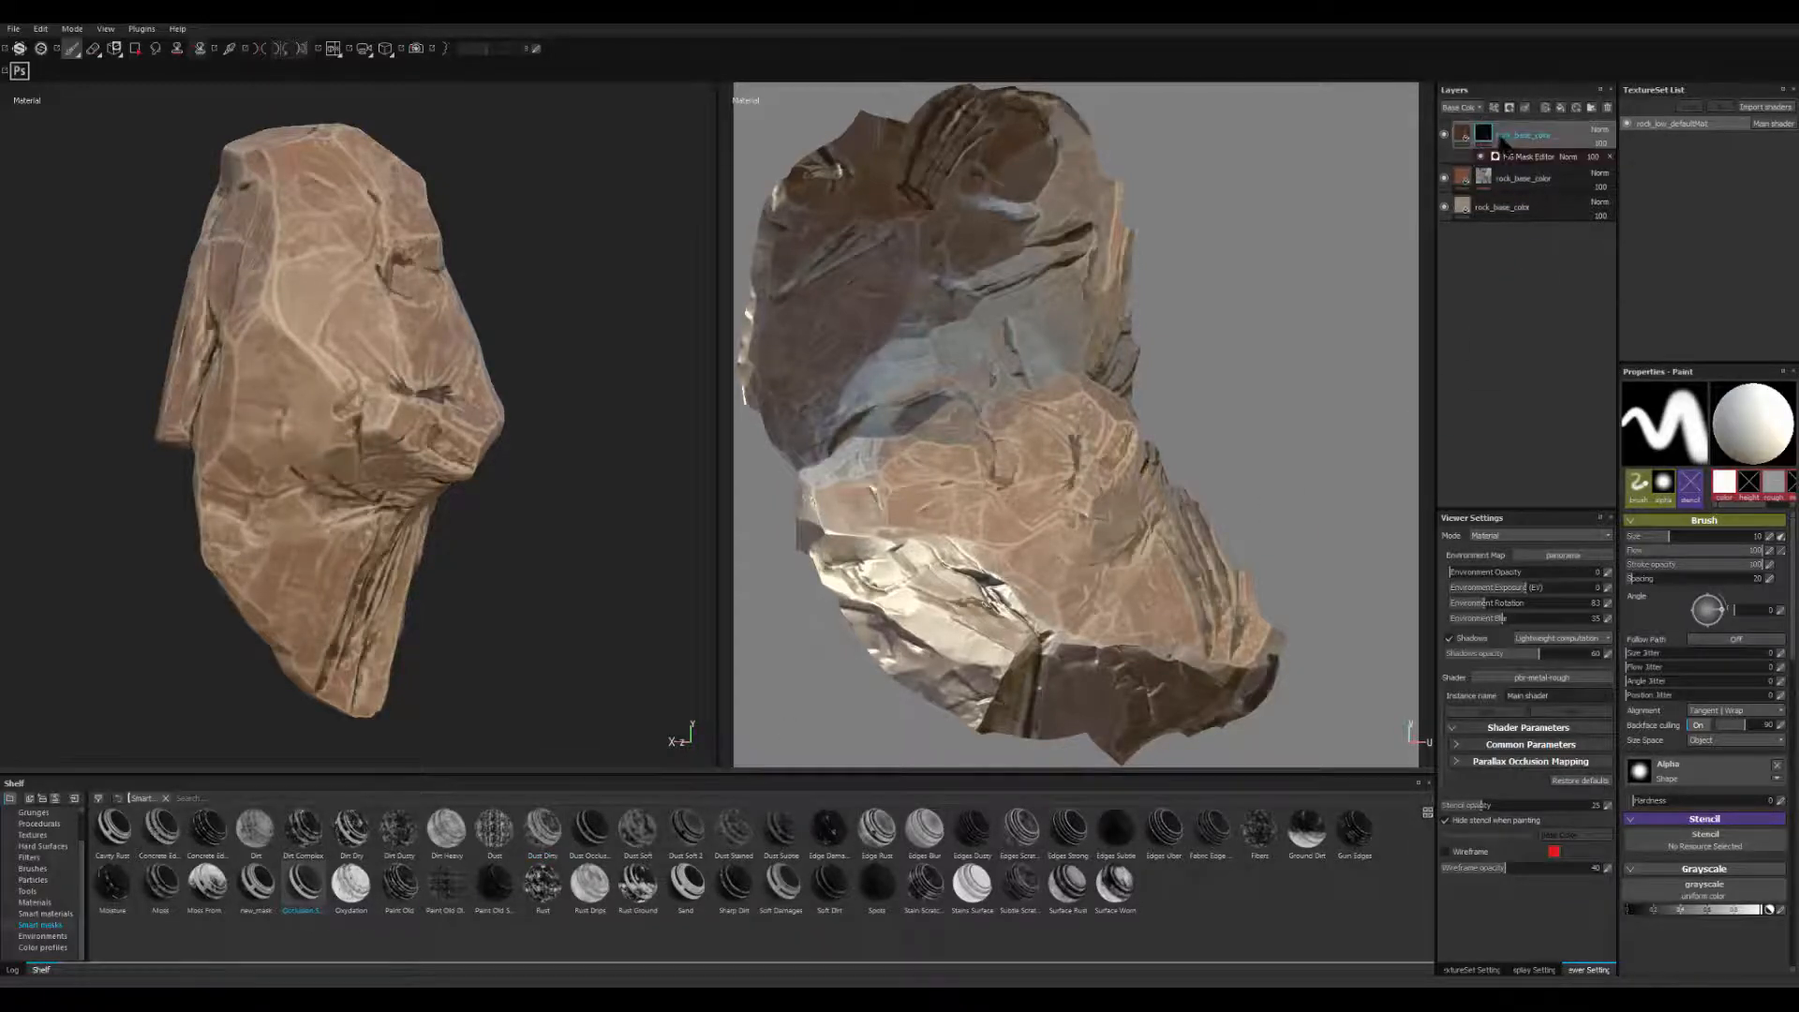
scroll(521, 677, "up", 5)
left_click_drag(521, 677, 482, 526, "alt")
scroll(262, 417, "down", 5)
right_click_drag(482, 527, 550, 543, "shift")
left_click_drag(550, 542, 323, 478, "alt")
scroll(323, 479, "up", 6)
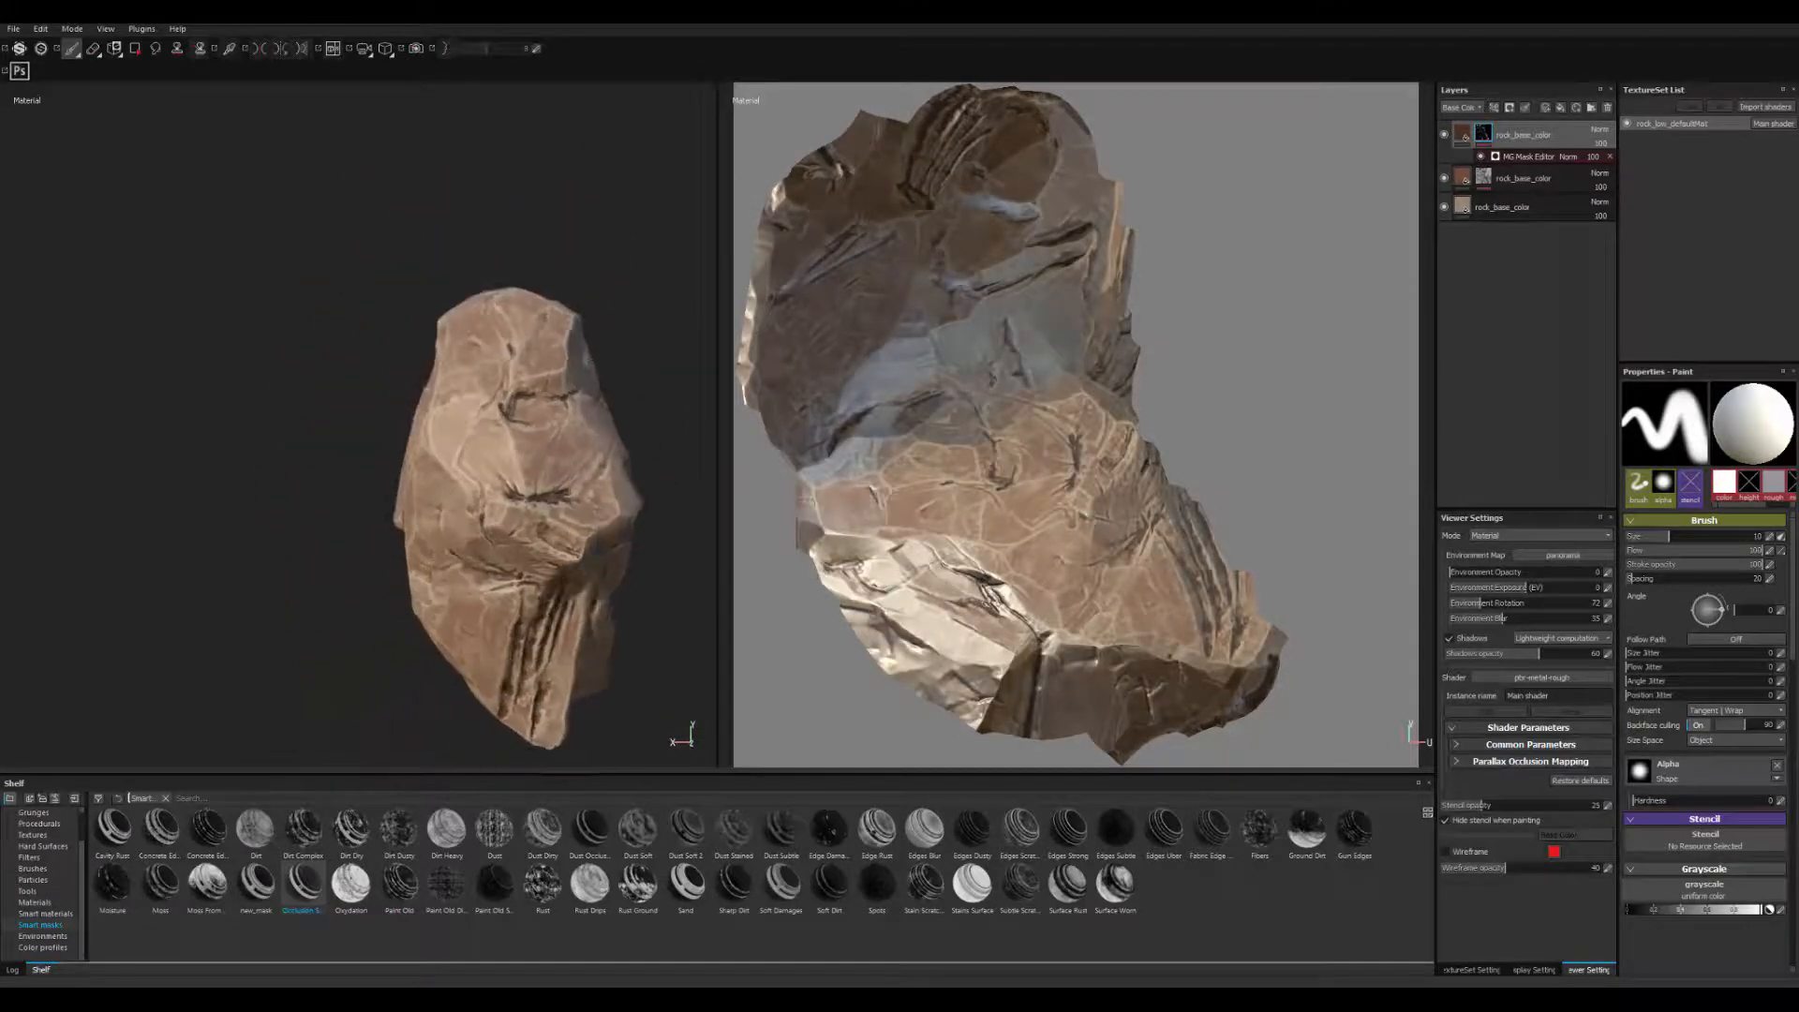
- Set Global Blur to 0.33 in the dark brown layer's MG Mask Editor to soften the occlusion slightly
left_click(1564, 158)
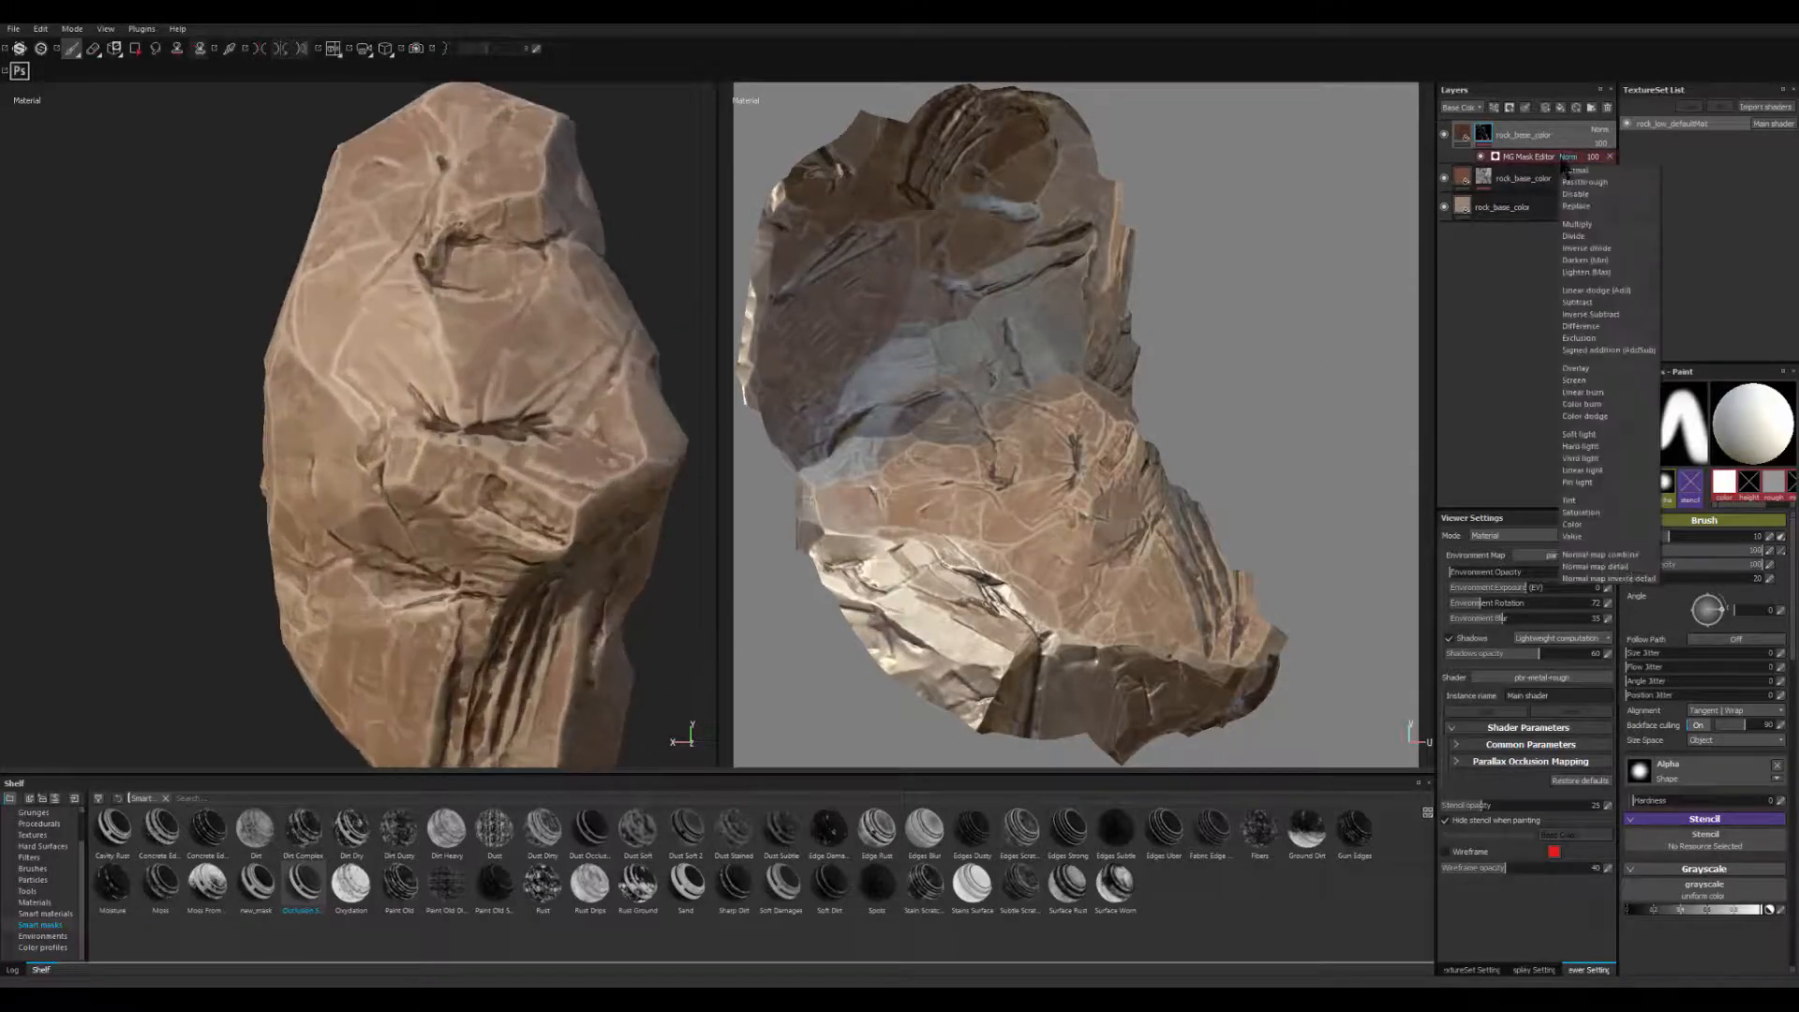
left_click(1529, 157)
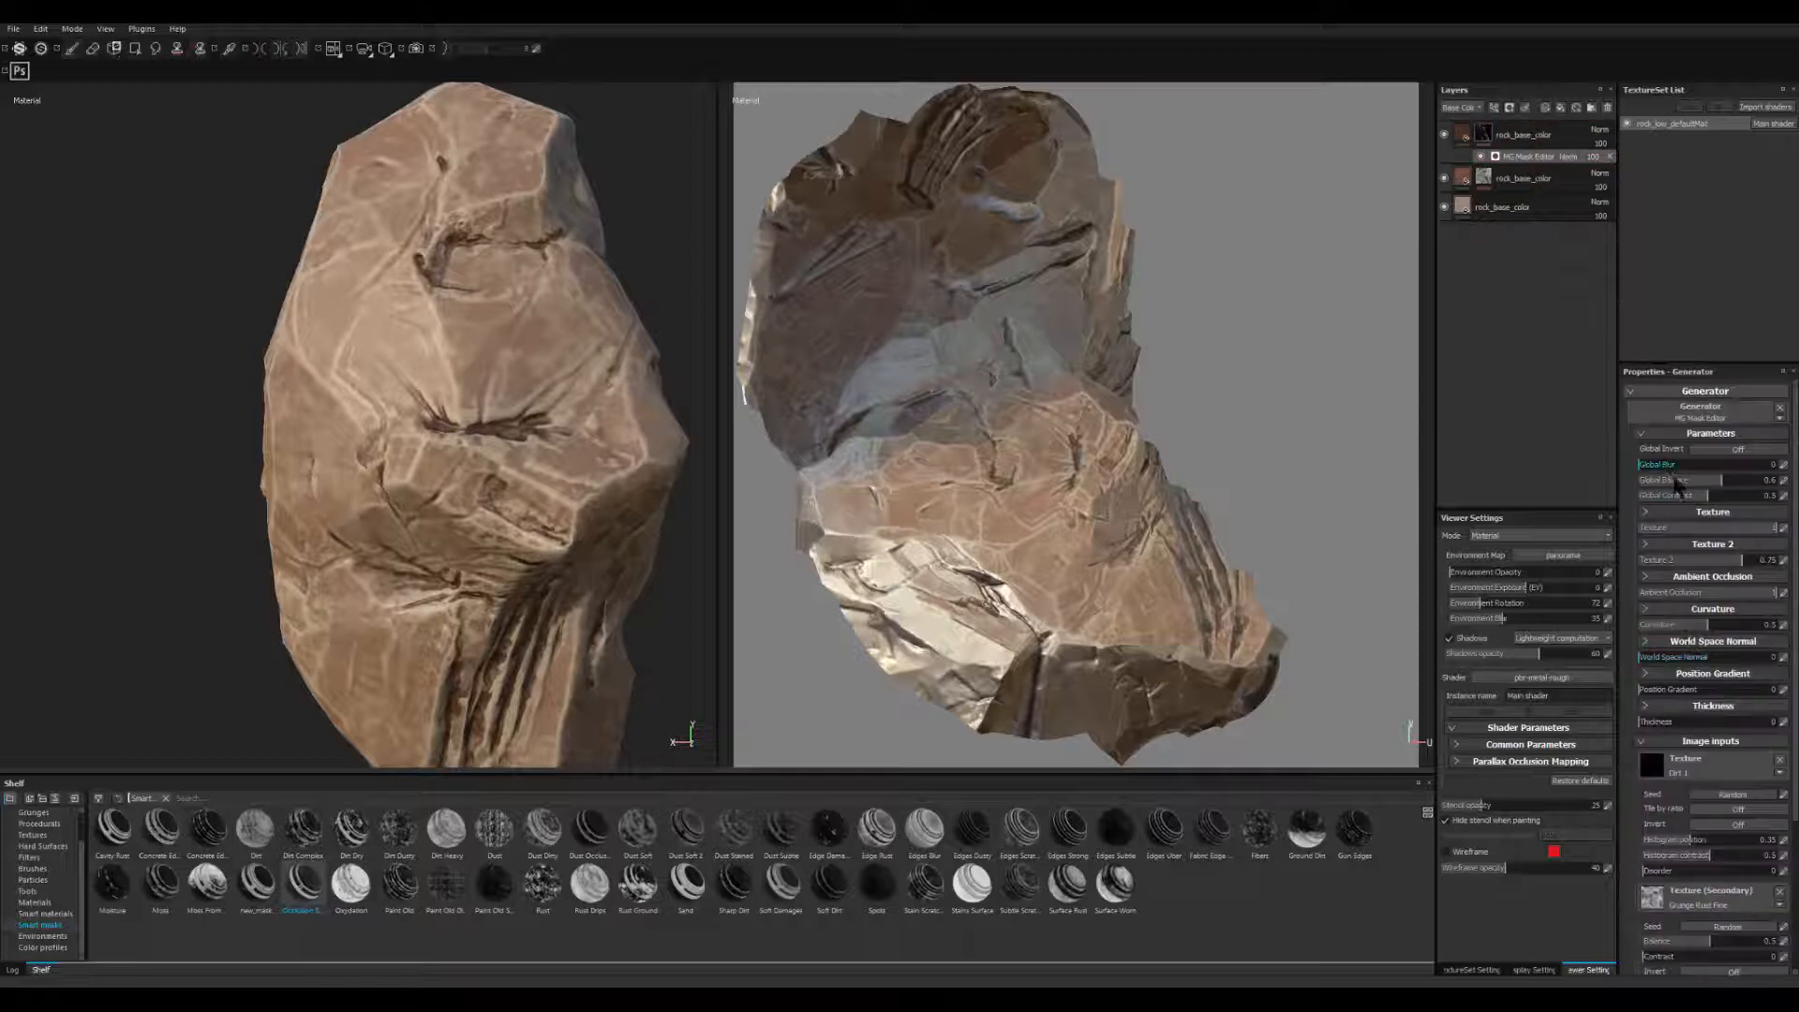
mouse_move(1641, 464)
left_mouse_down()
mouse_move(1680, 475)
mouse_move(1653, 467)
left_mouse_up()
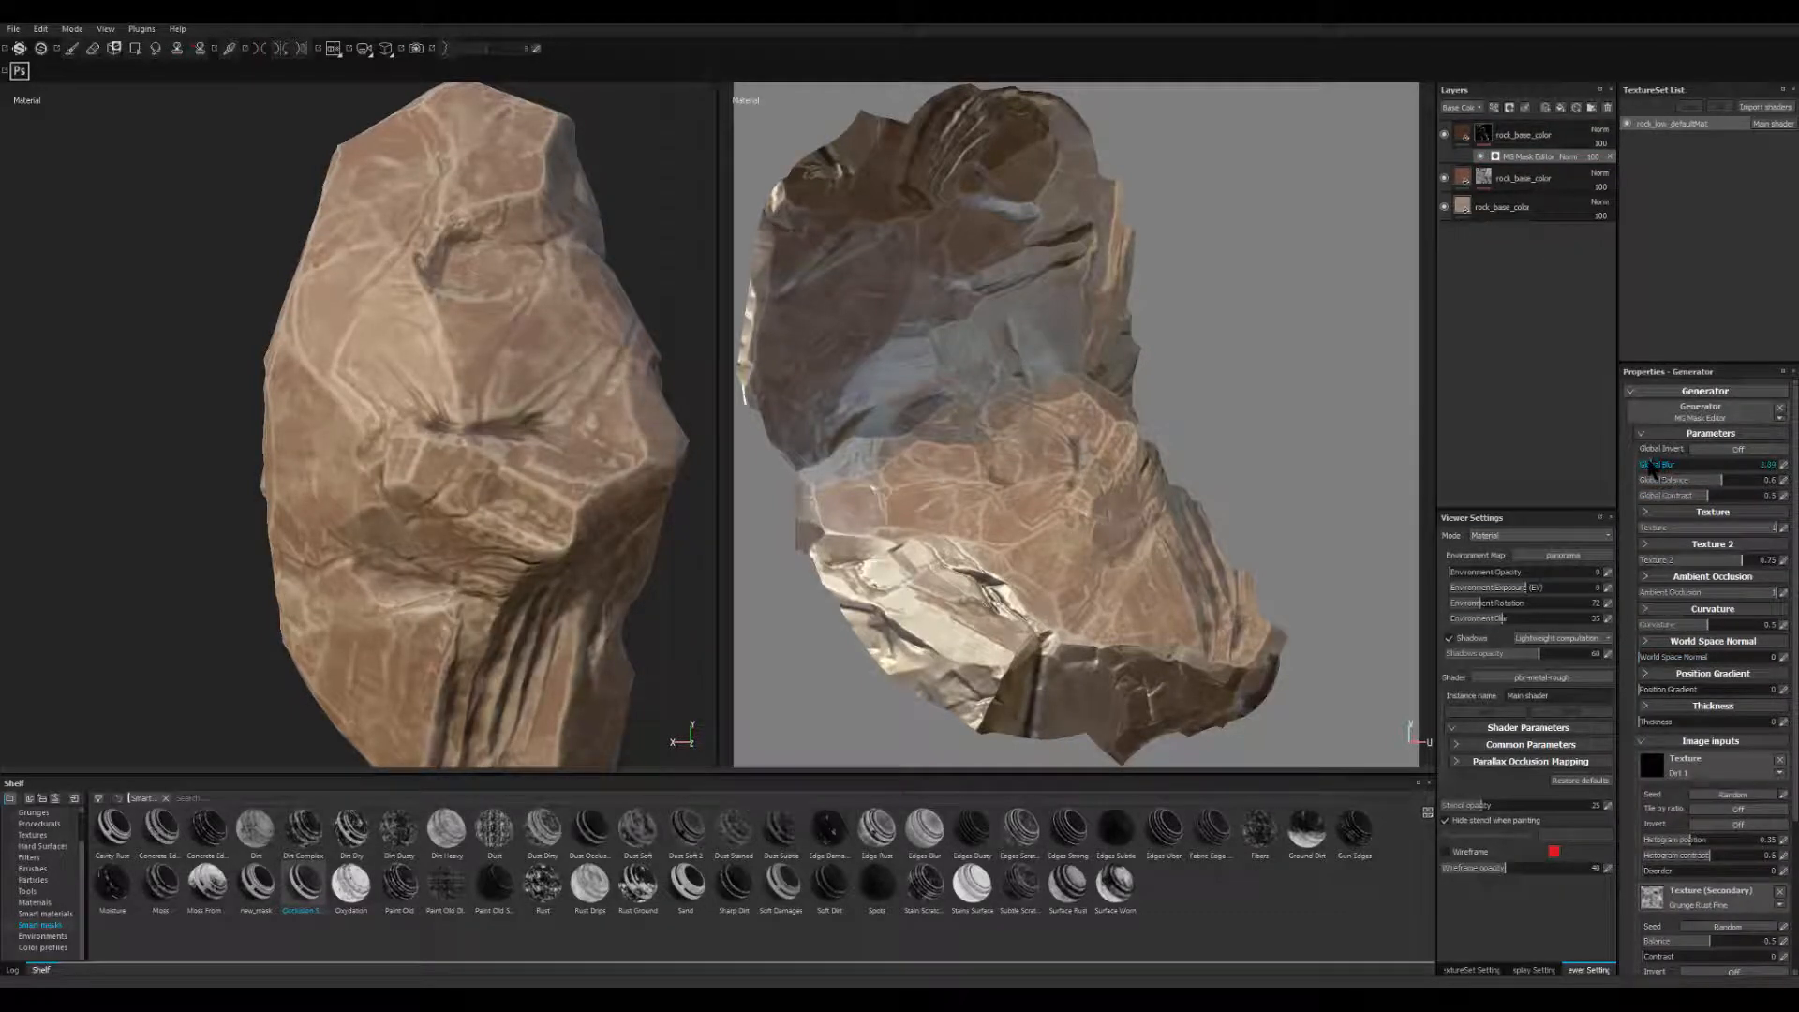
left_click_drag(613, 664, 679, 651, "alt")
right_click_drag(680, 651, 483, 639, "alt")
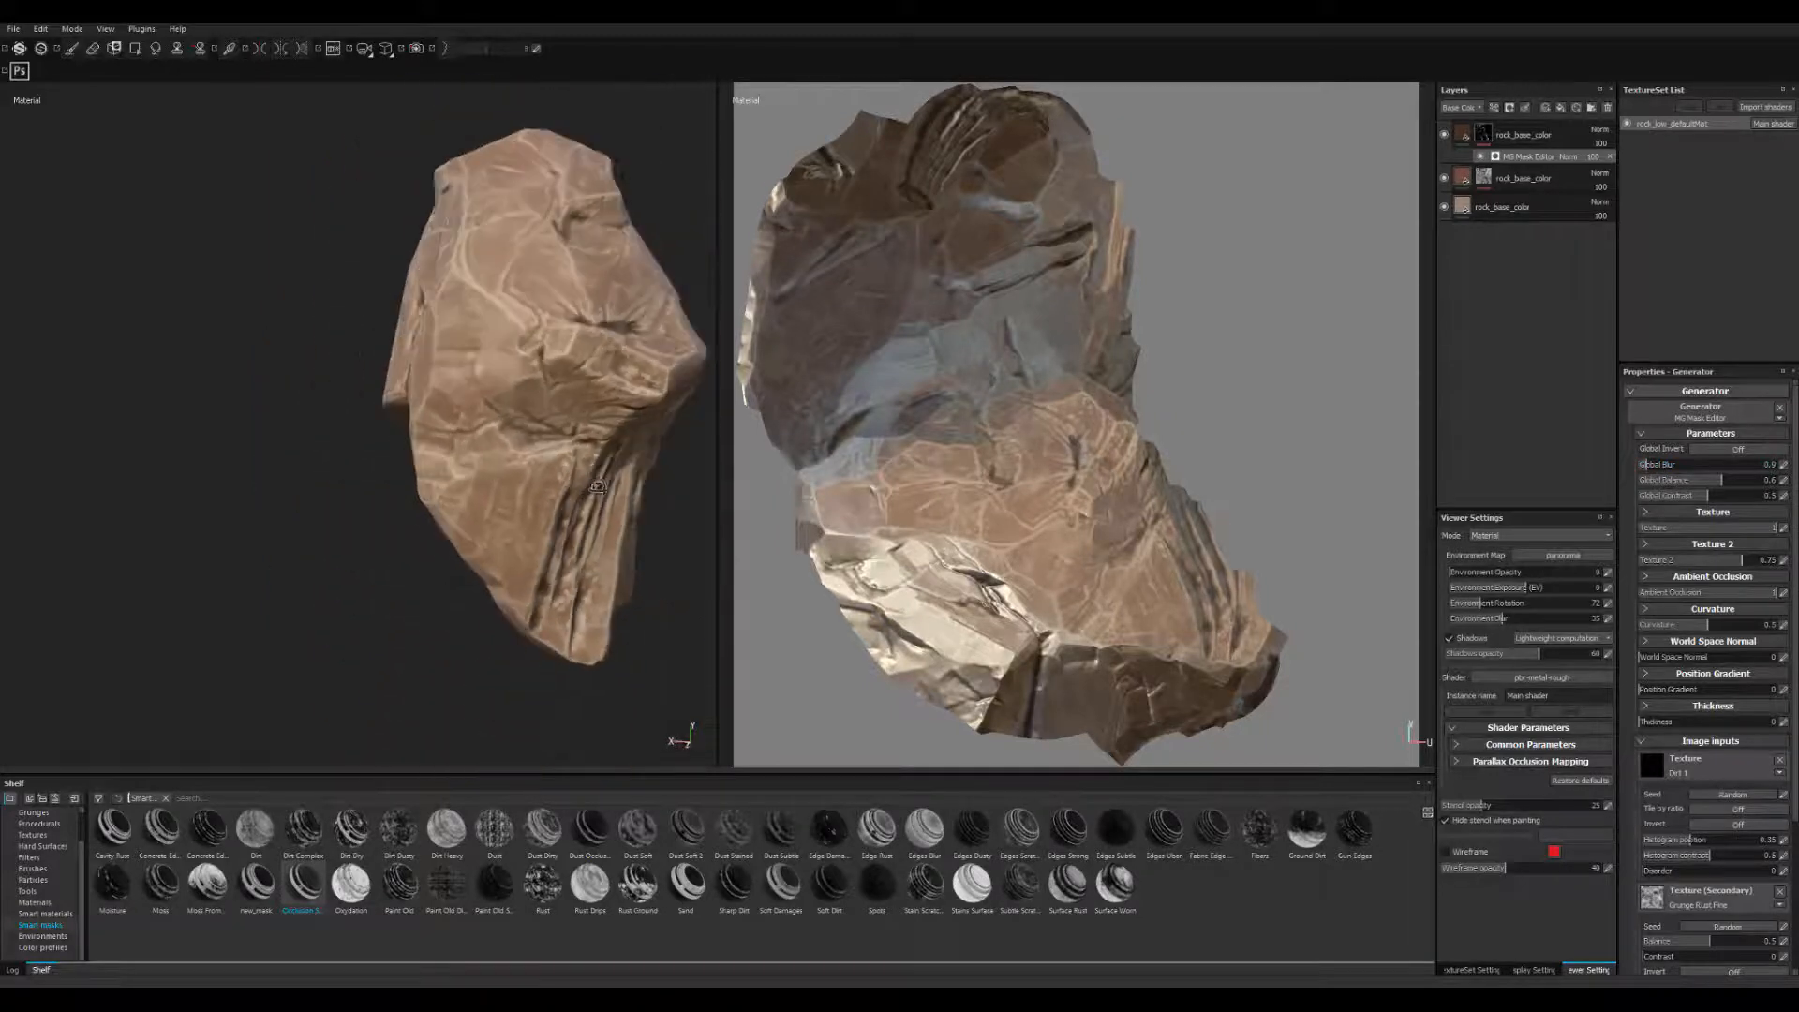
middle_click_drag(483, 639, 380, 658, "alt")
right_click_drag(380, 658, 487, 656, "alt")
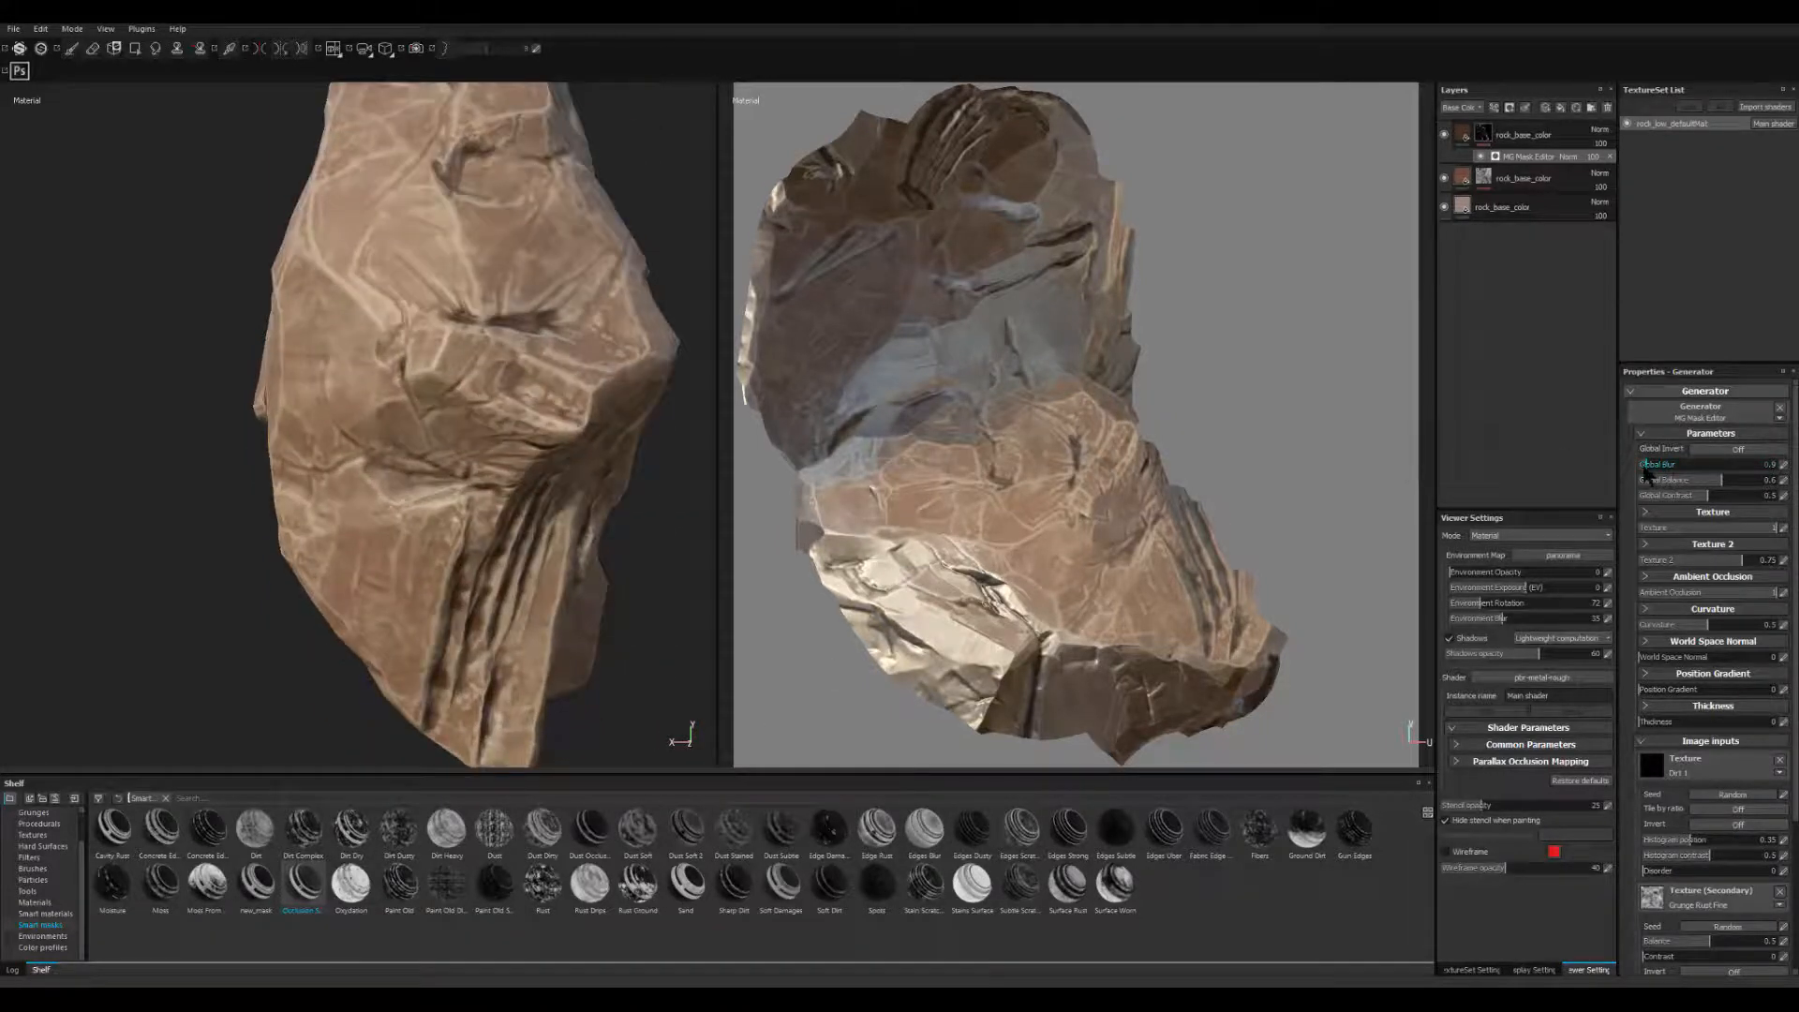
left_click_drag(1646, 475, 1635, 473)
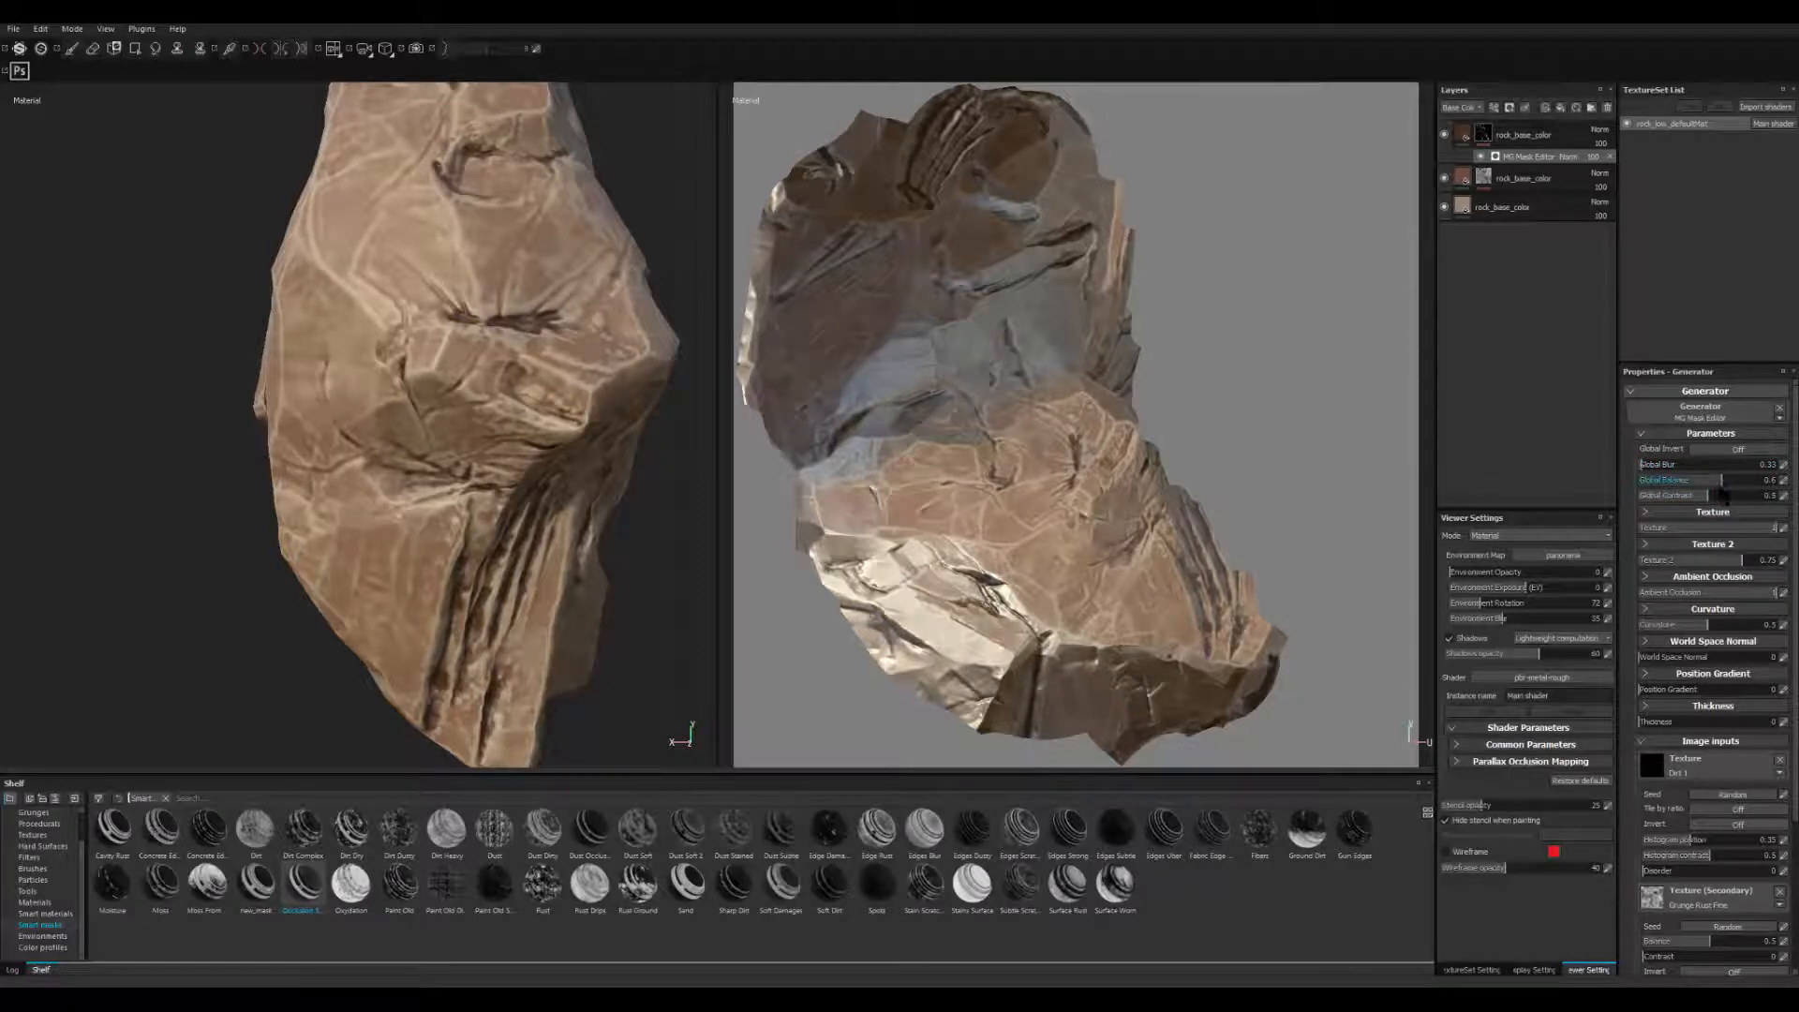
- Raise the dark brown layer's mask Global Balance to 0.86 so the dark colour spreads further around the cracks
left_click_drag(1724, 482, 1762, 483)
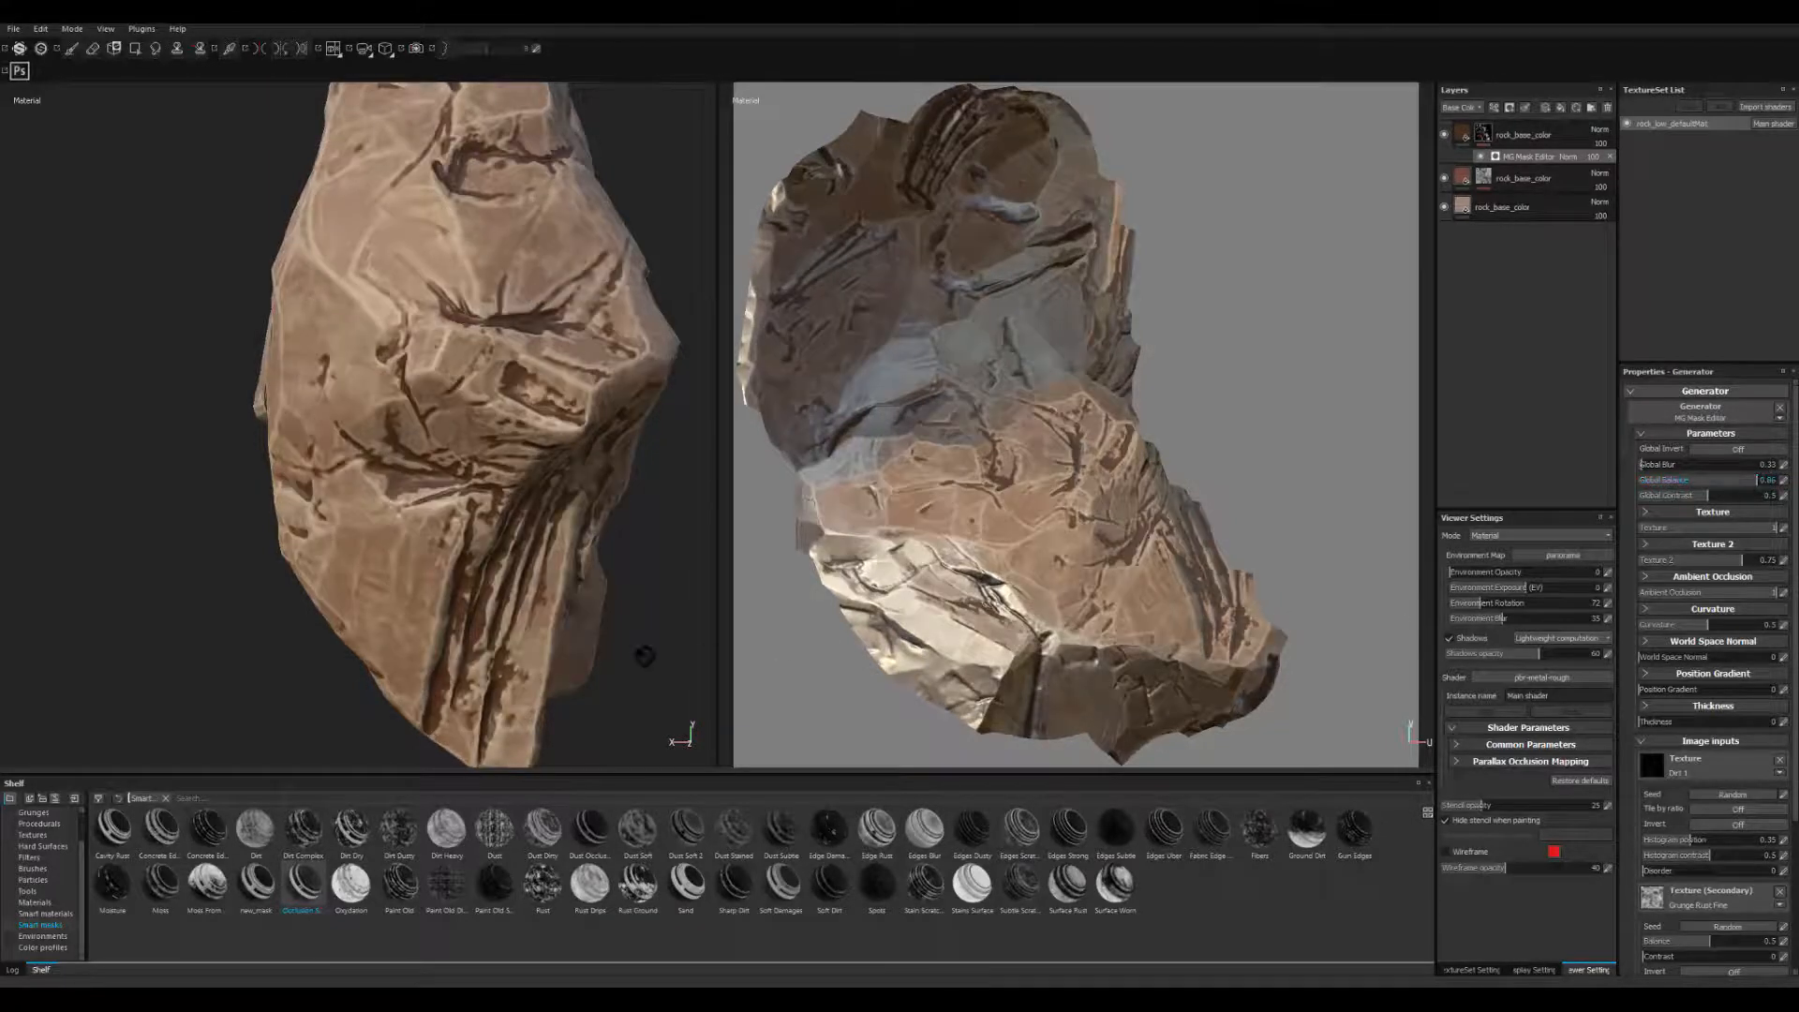
right_click_drag(645, 656, 393, 562, "alt")
left_click_drag(390, 478, 428, 508, "alt")
right_click_drag(417, 598, 764, 650, "alt")
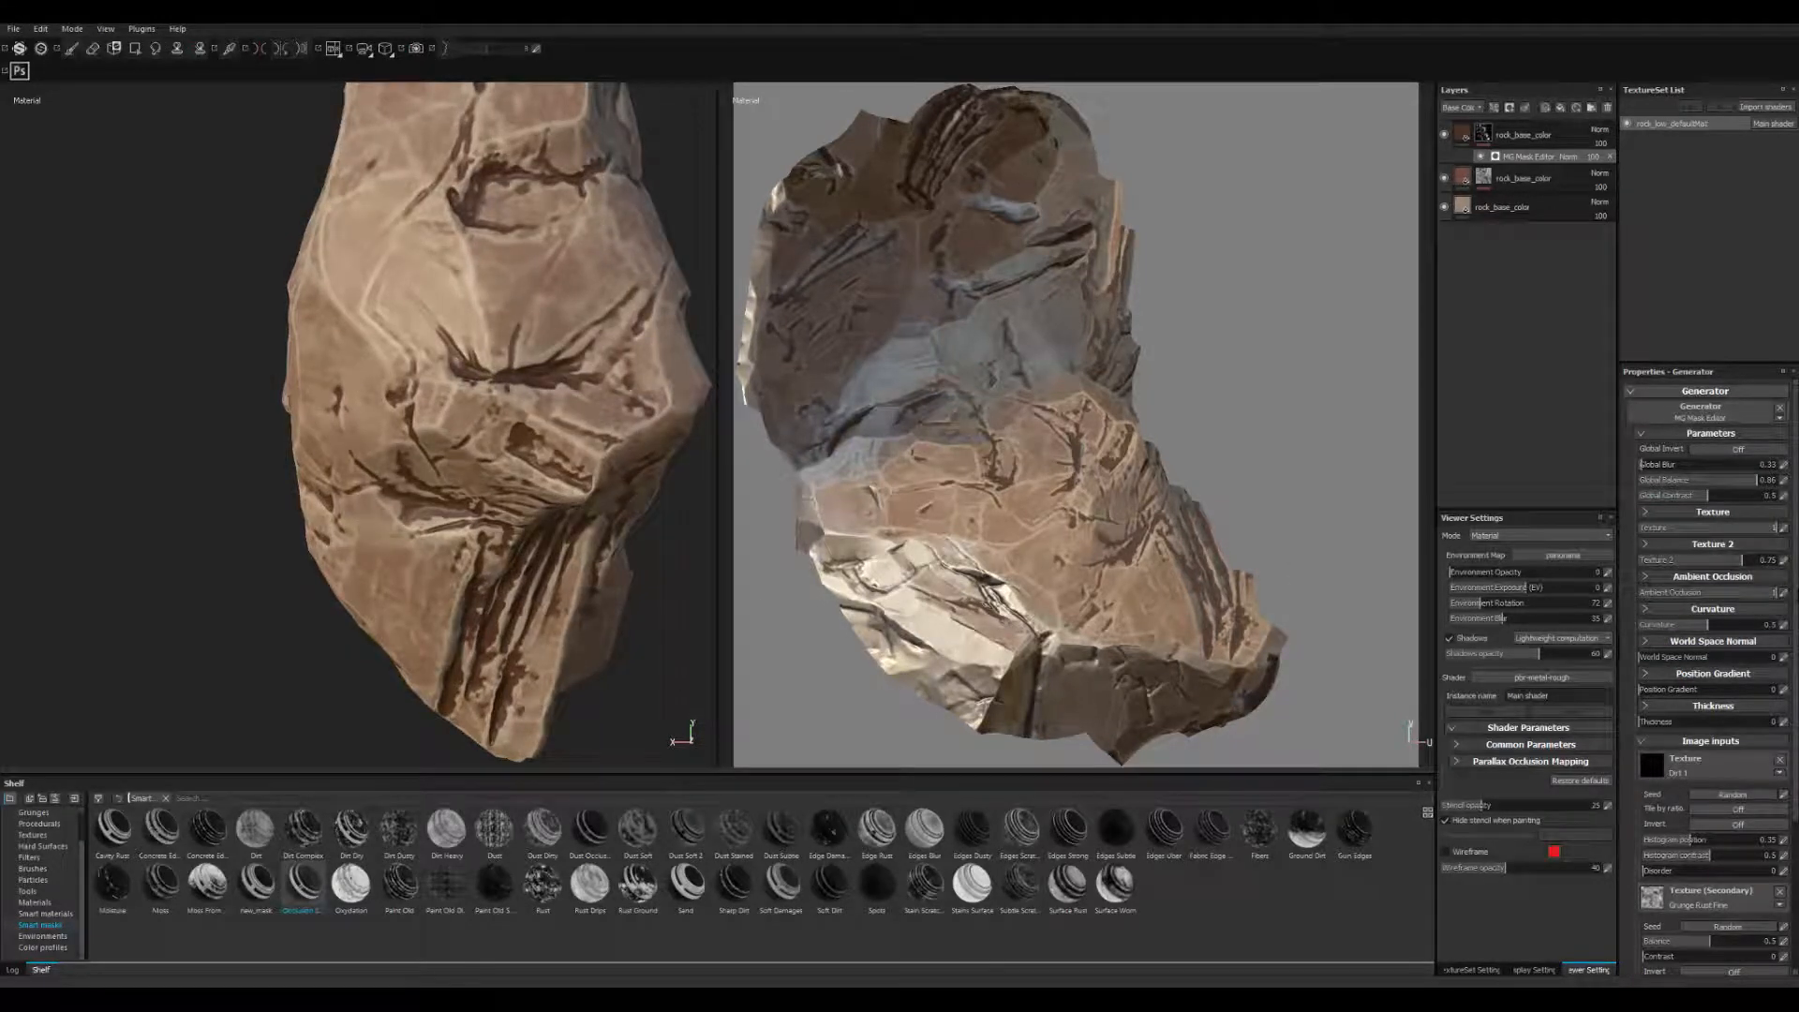
- Raise the contrast of the mask generator's secondary Grunge Rust Fine texture to 0.18 and lower its balance
scroll(1712, 674, "down", 3)
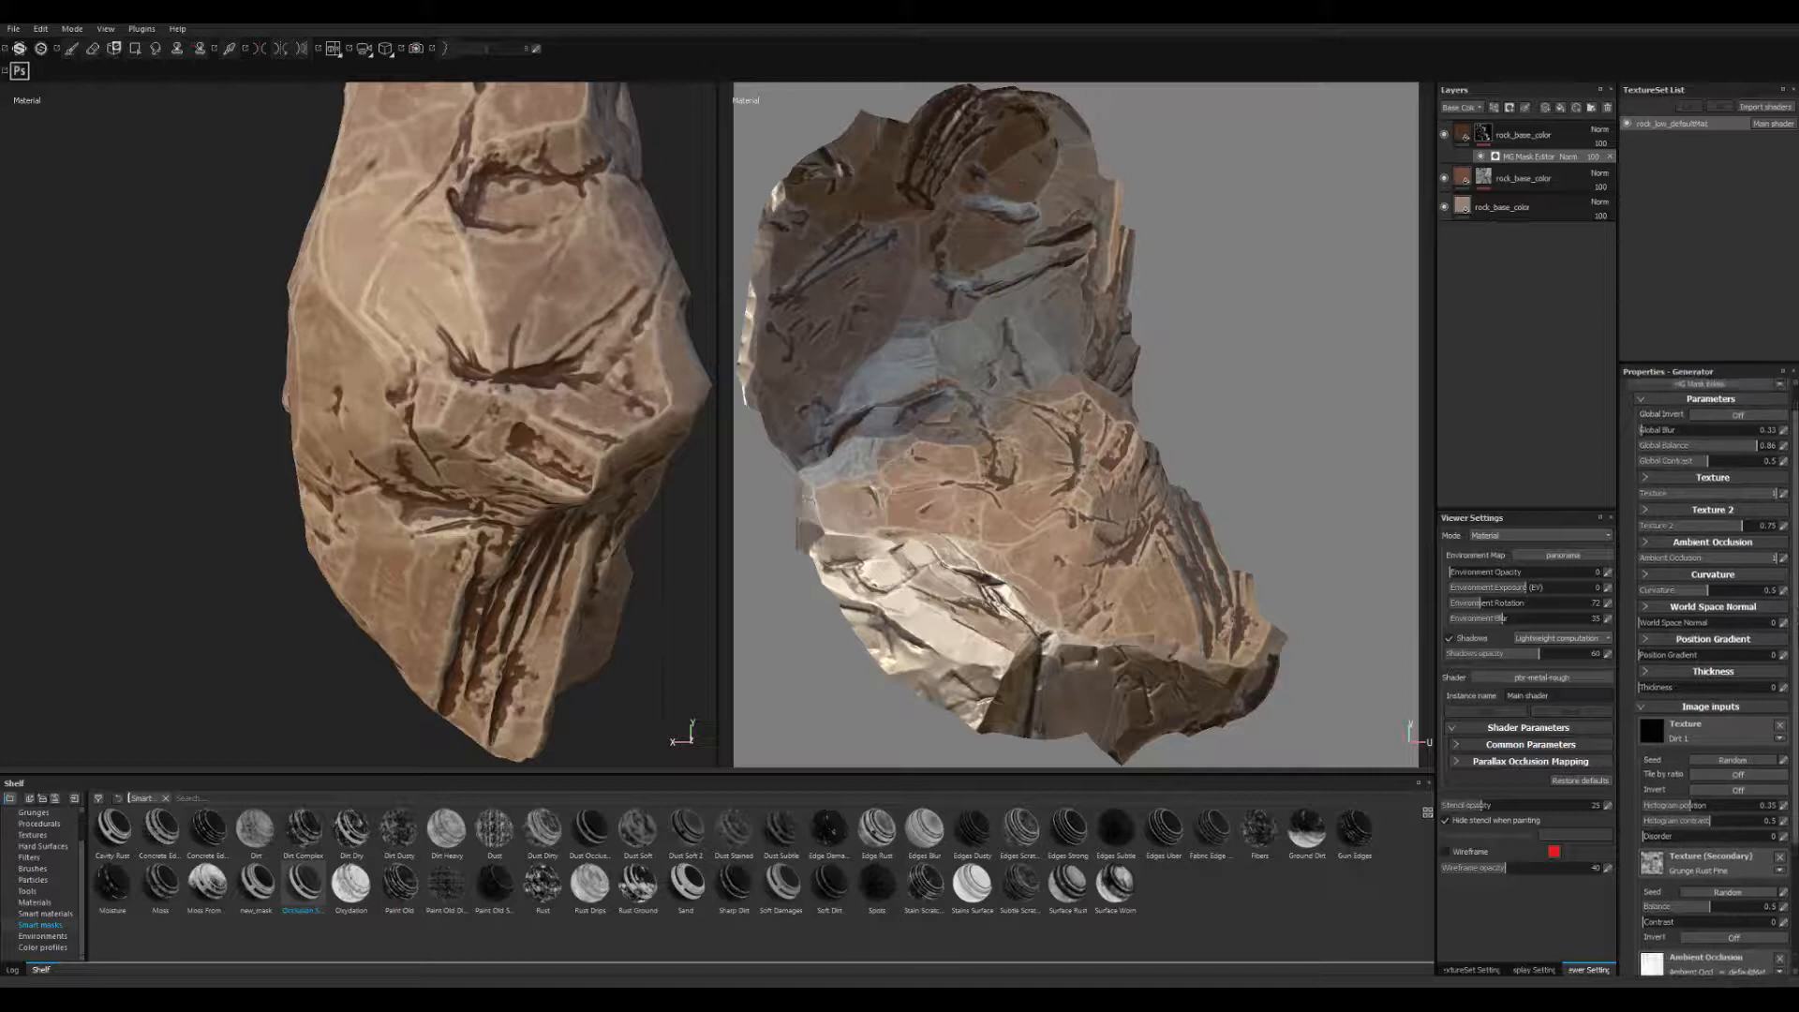
scroll(1712, 675, "down", 3)
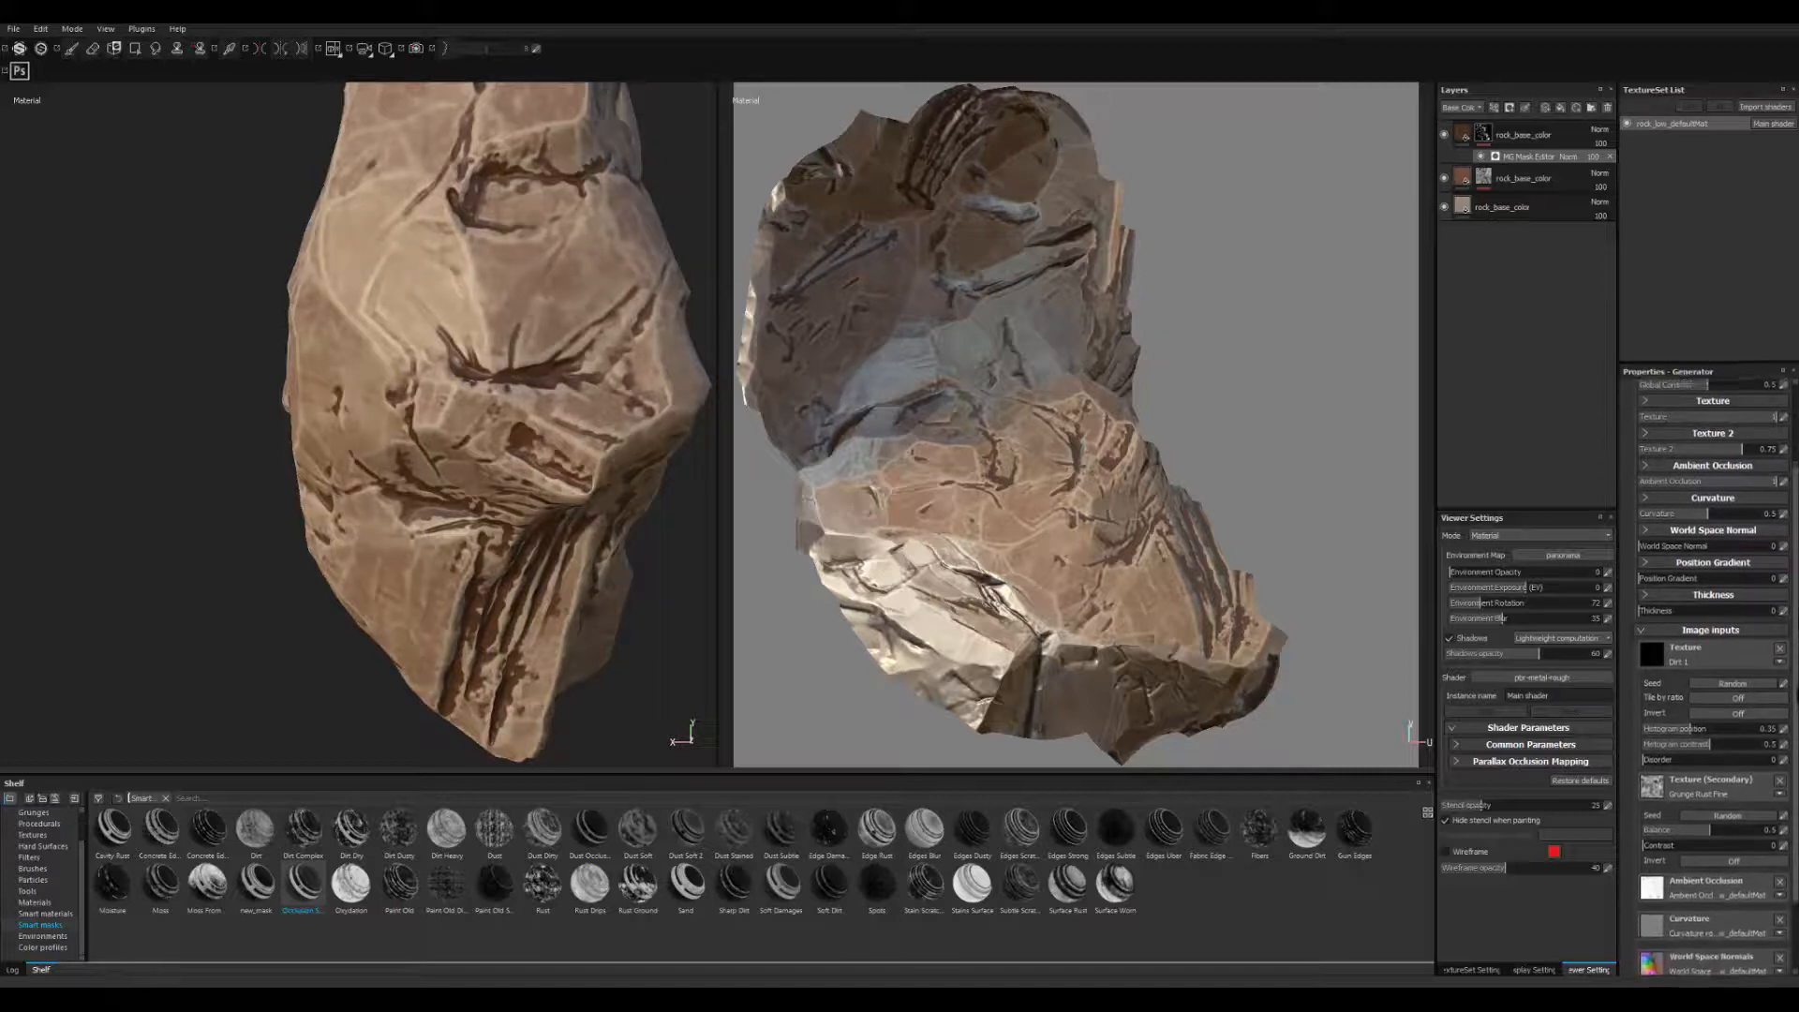
scroll(1797, 717, "down", 2)
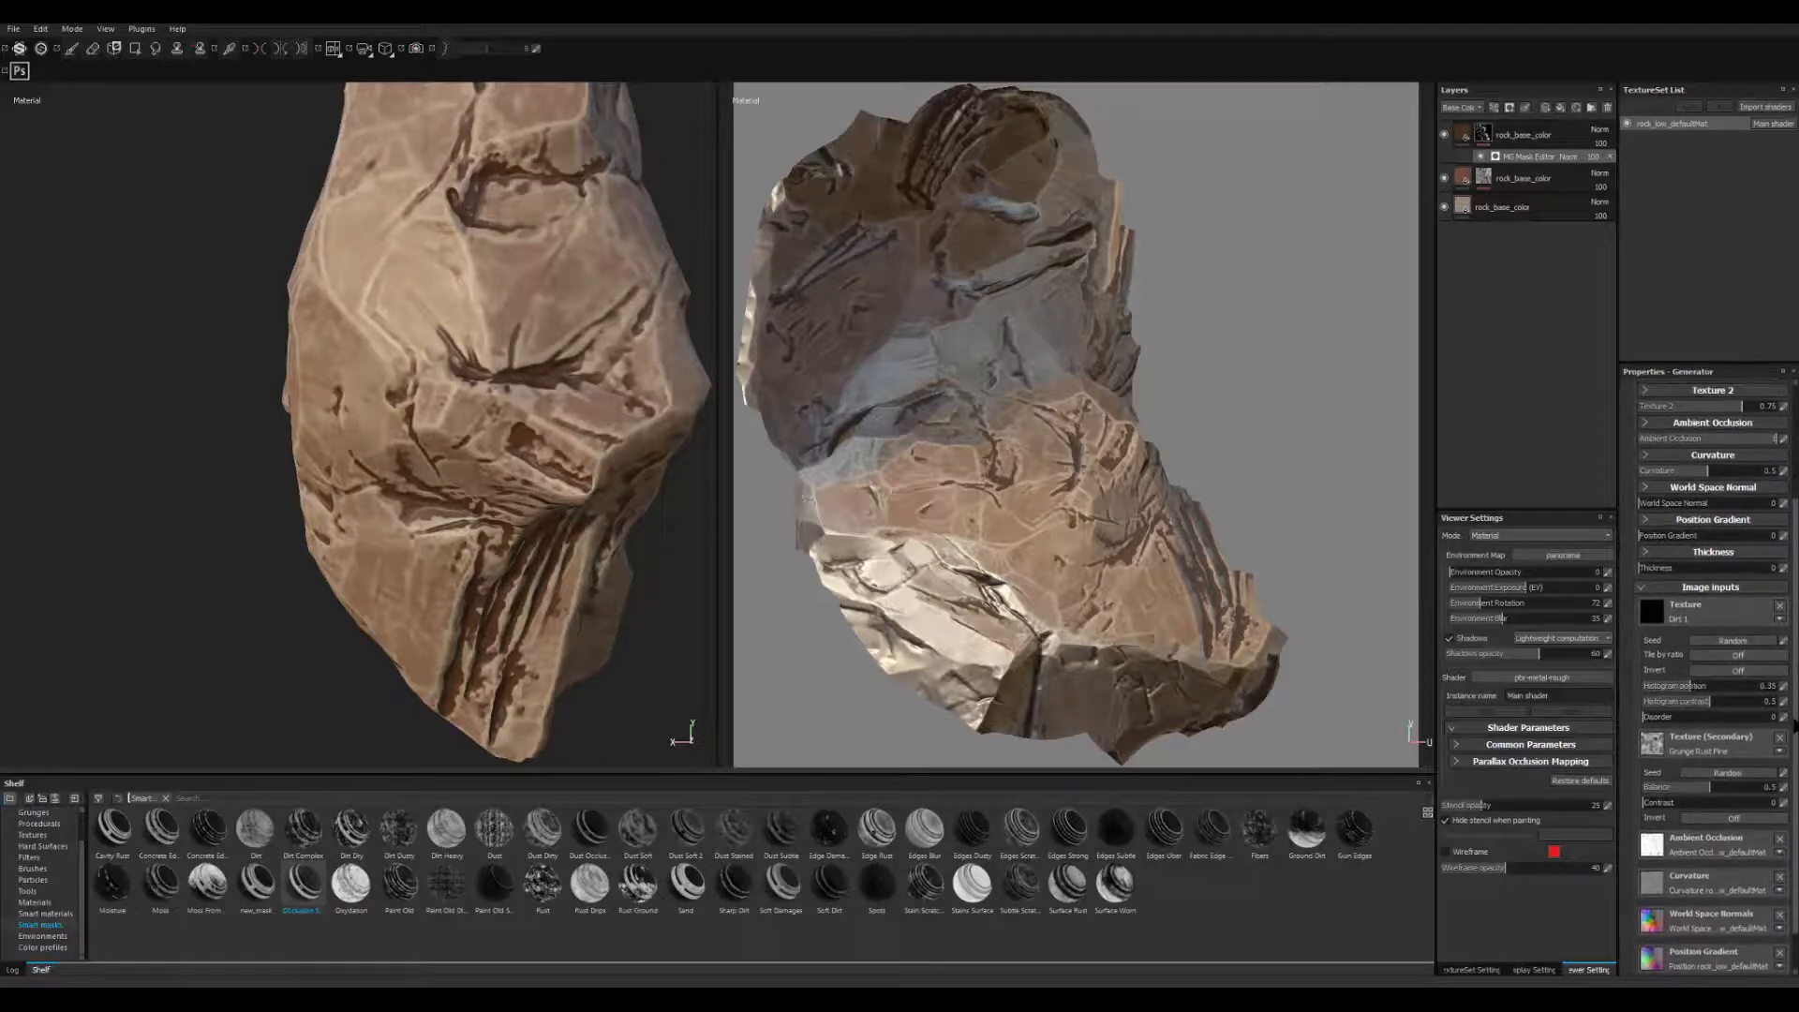
left_click_drag(1796, 726, 1796, 721)
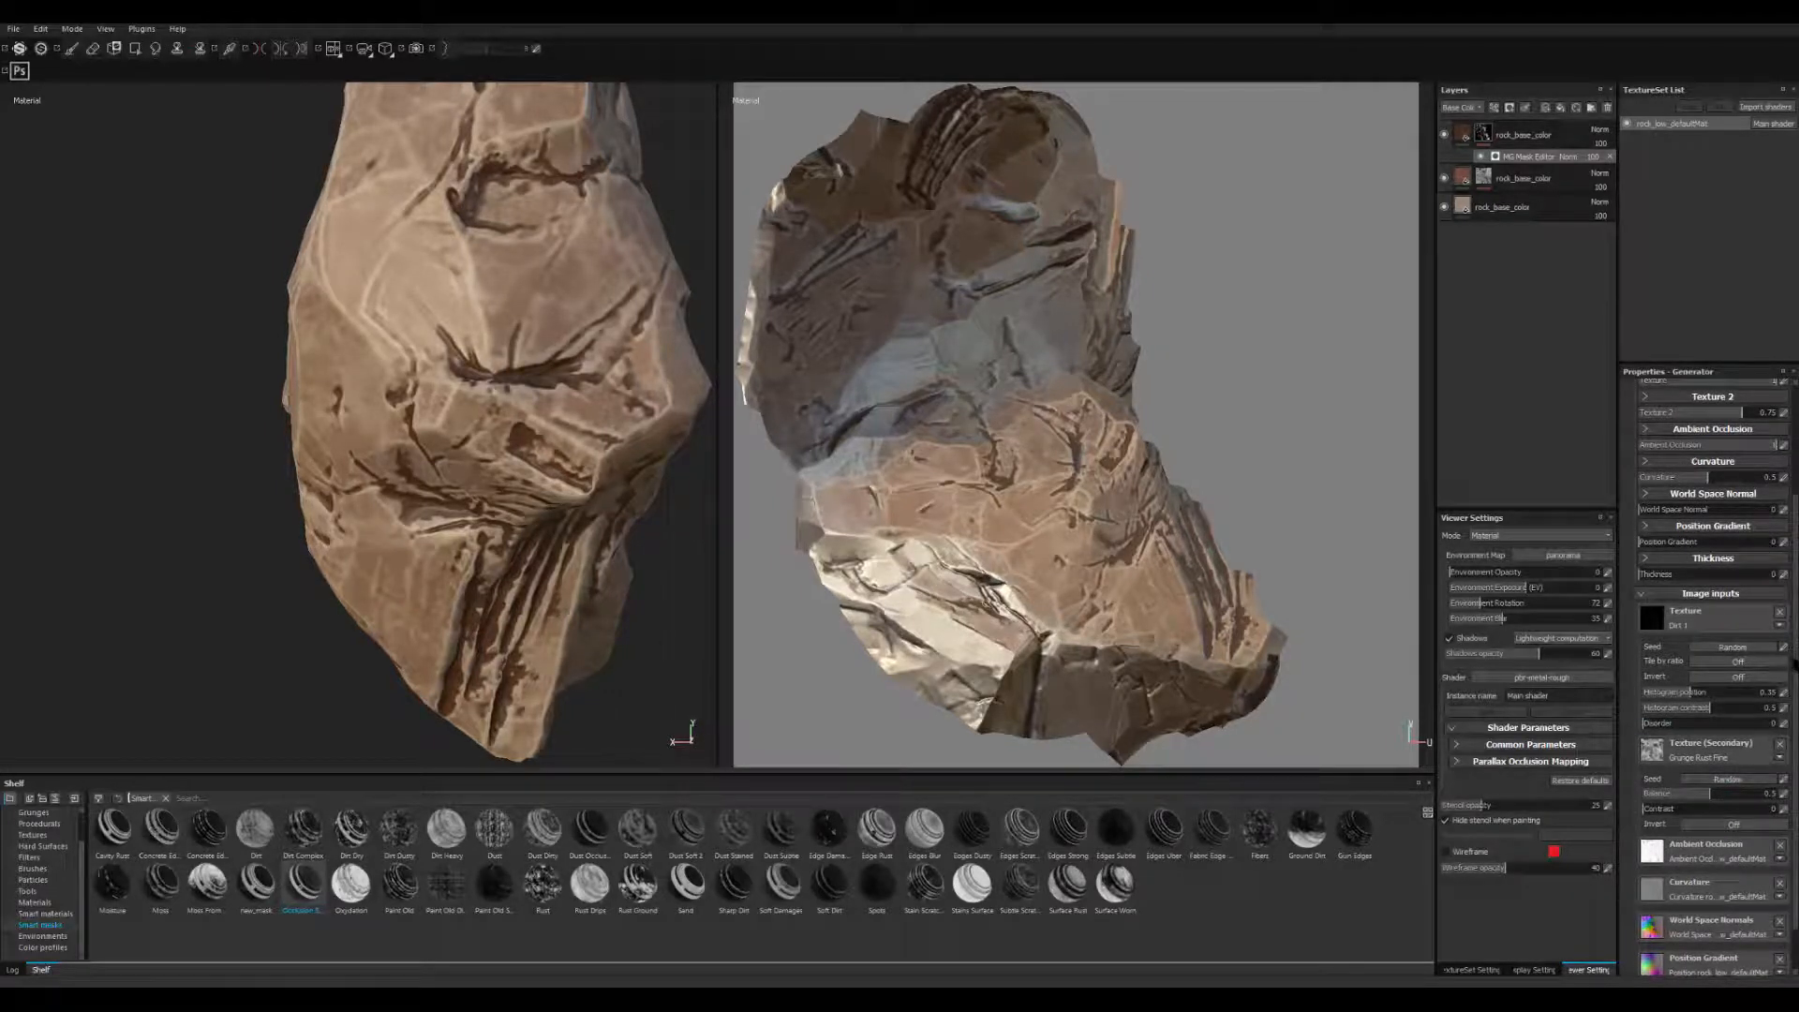
left_click_drag(1796, 662, 1795, 709)
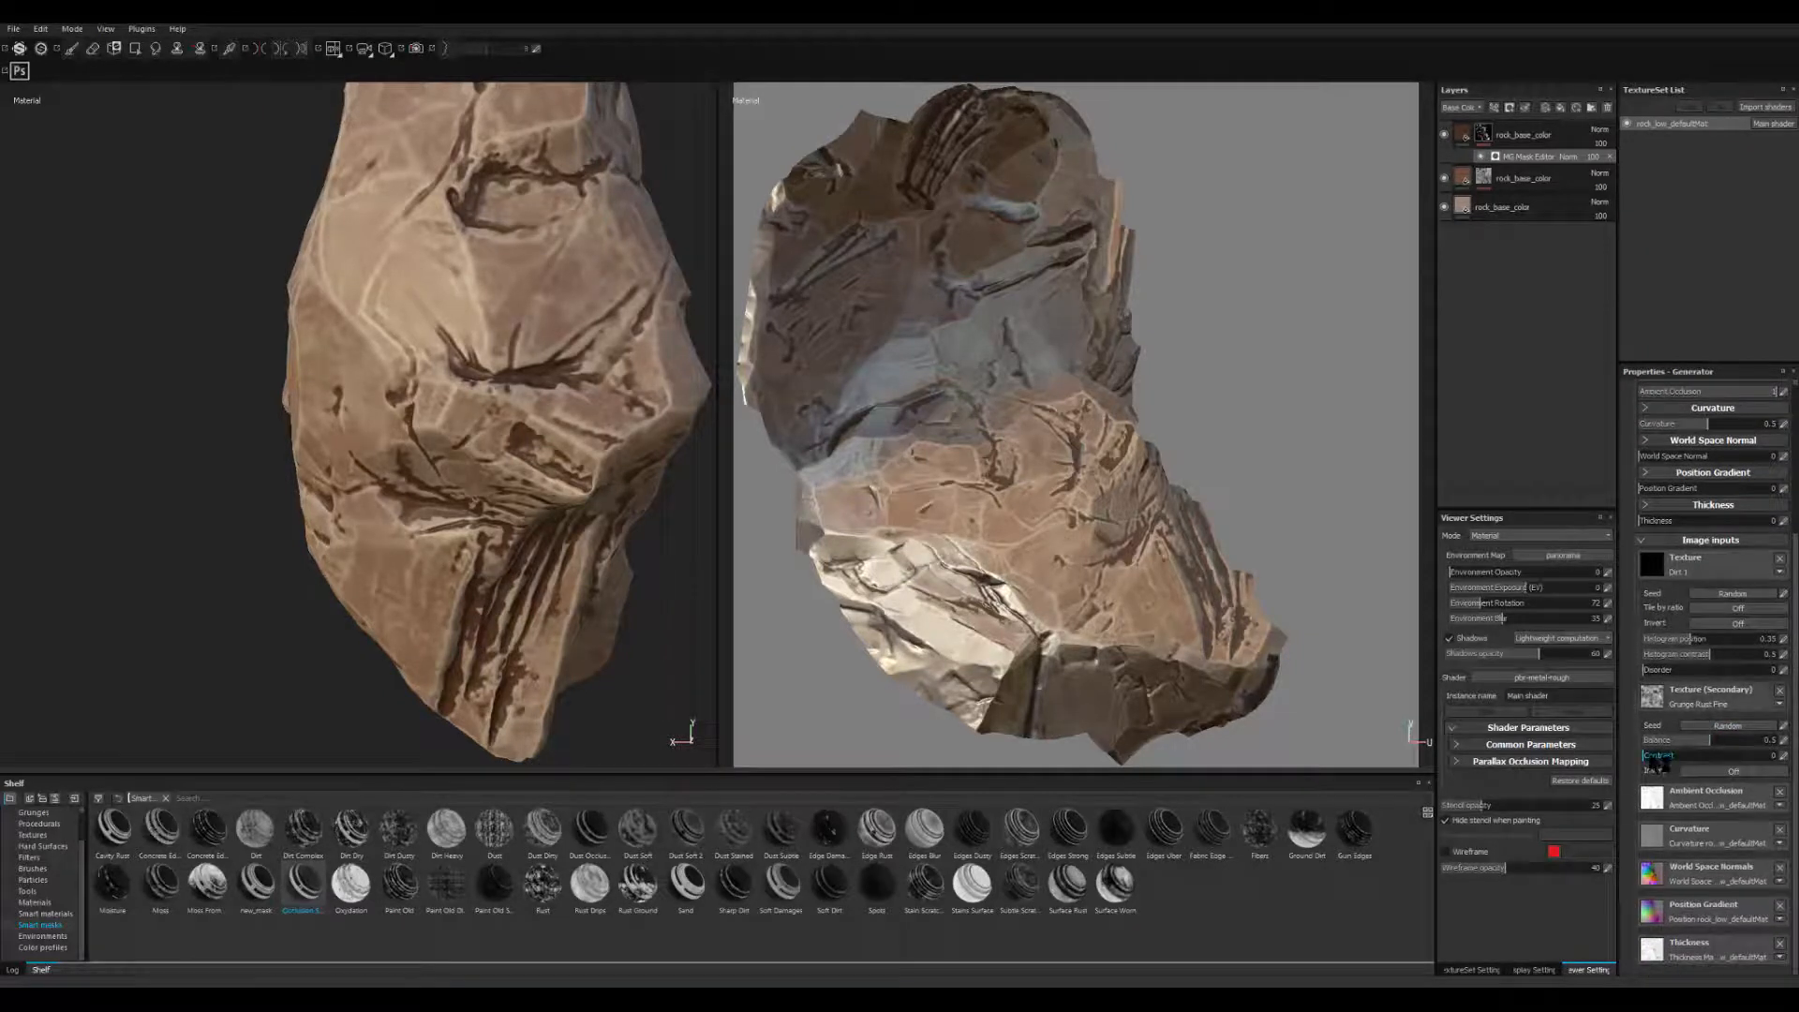
mouse_move(1658, 764)
left_mouse_down()
mouse_move(1686, 770)
mouse_move(1705, 741)
mouse_move(1685, 743)
left_mouse_up()
right_click_drag(571, 699, 389, 601, "alt")
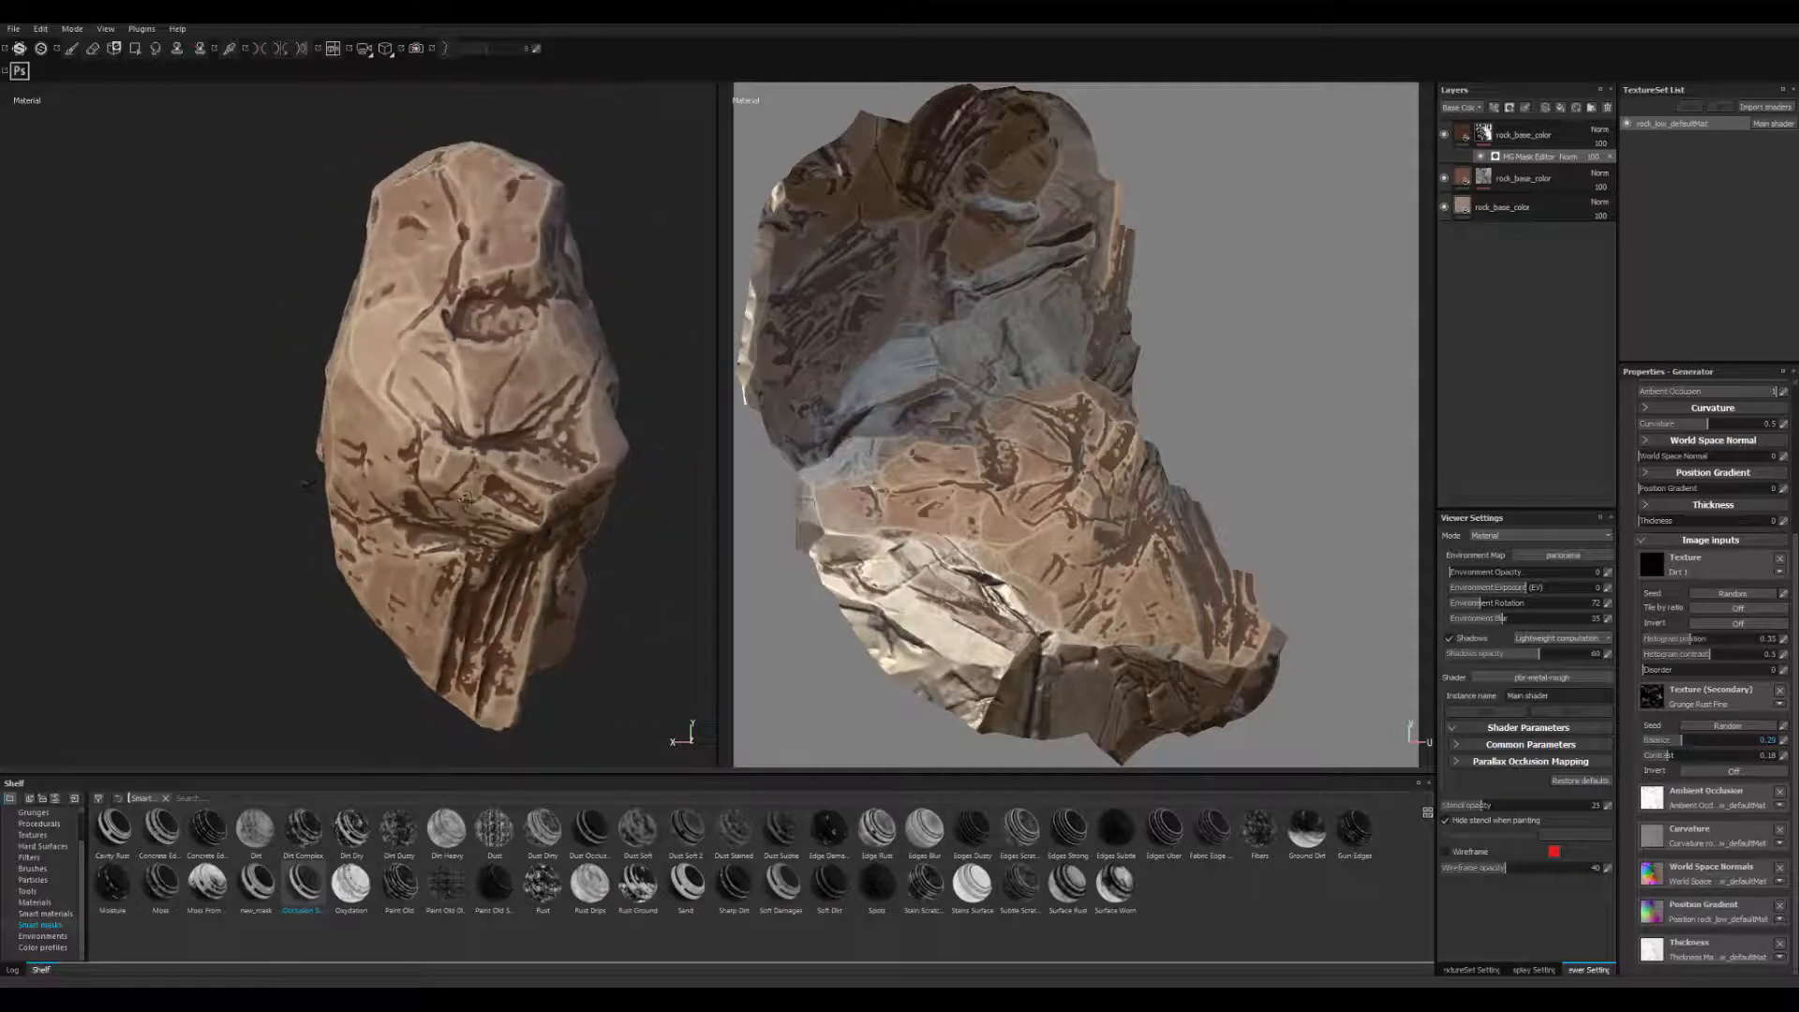
left_click_drag(389, 602, 413, 513, "alt")
mouse_move(412, 514)
right_mouse_down("shift")
mouse_move(459, 513)
mouse_move(399, 514)
right_mouse_up("shift")
- Lower the secondary Grunge Rust Fine texture's balance further to about 0.16 and randomize its seed several times
left_click_drag(1679, 744, 1664, 742)
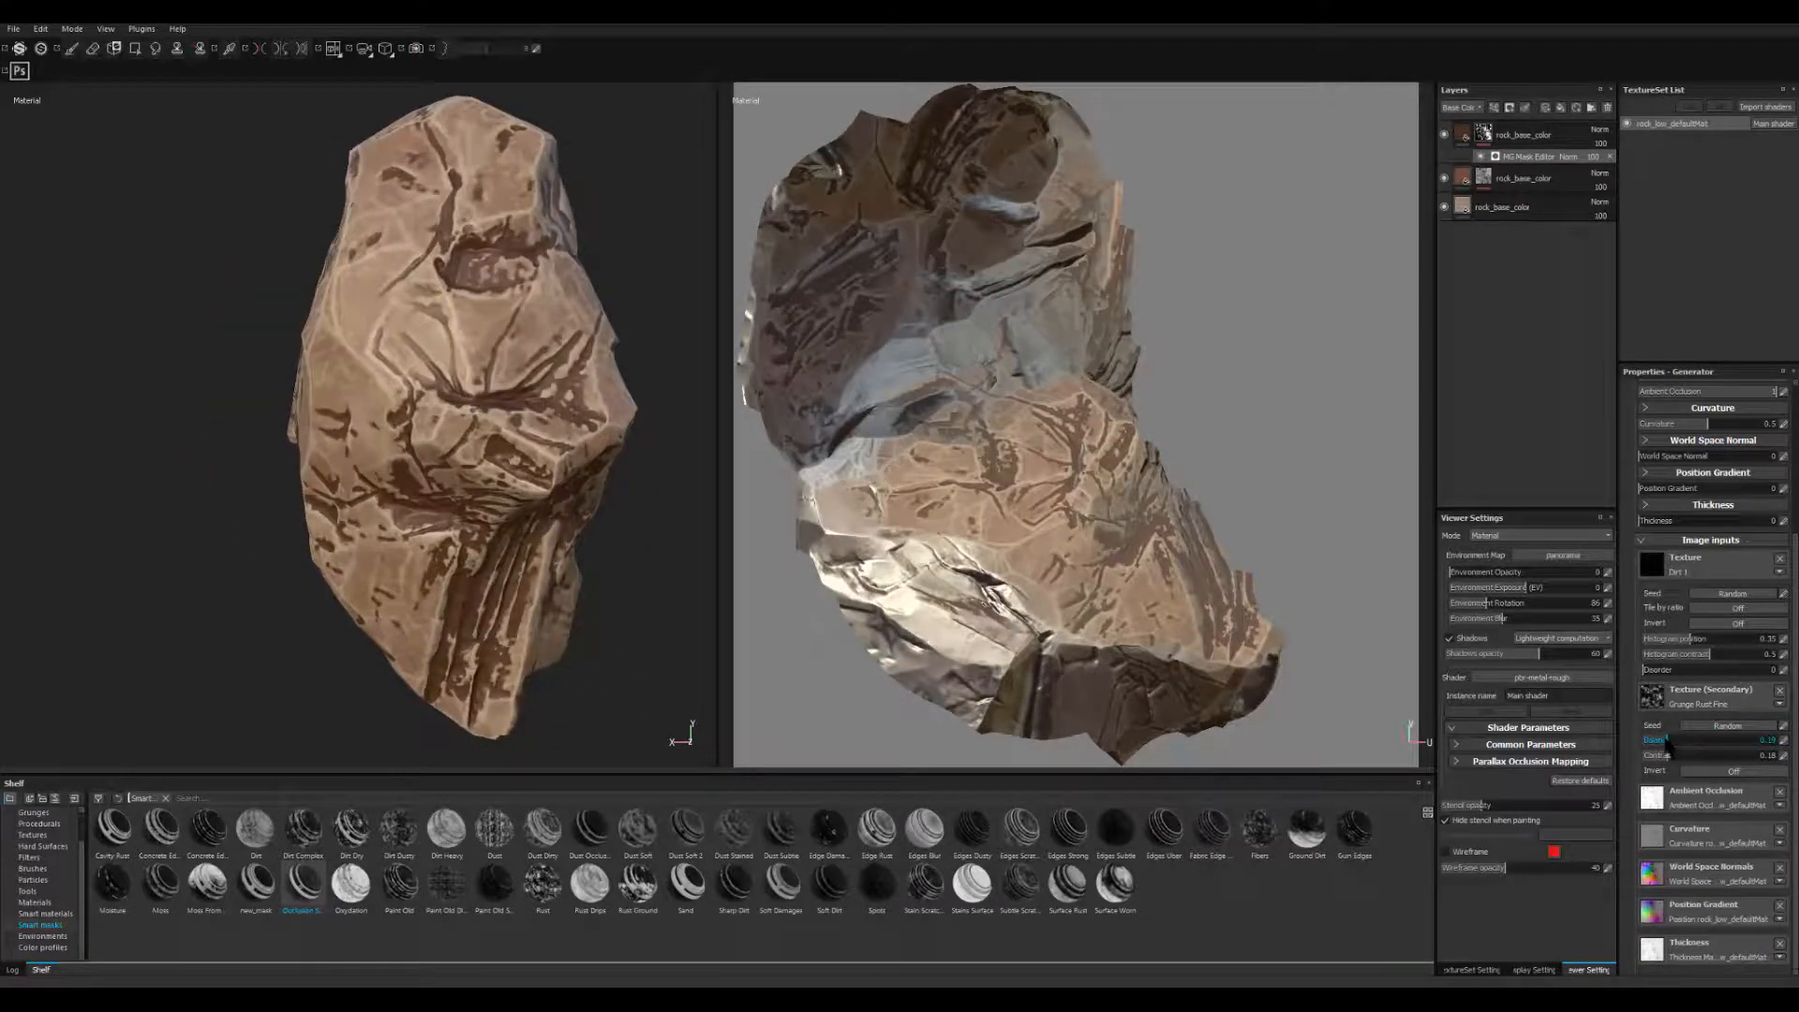
left_click(1700, 729)
left_click(1702, 730)
left_click(1702, 730)
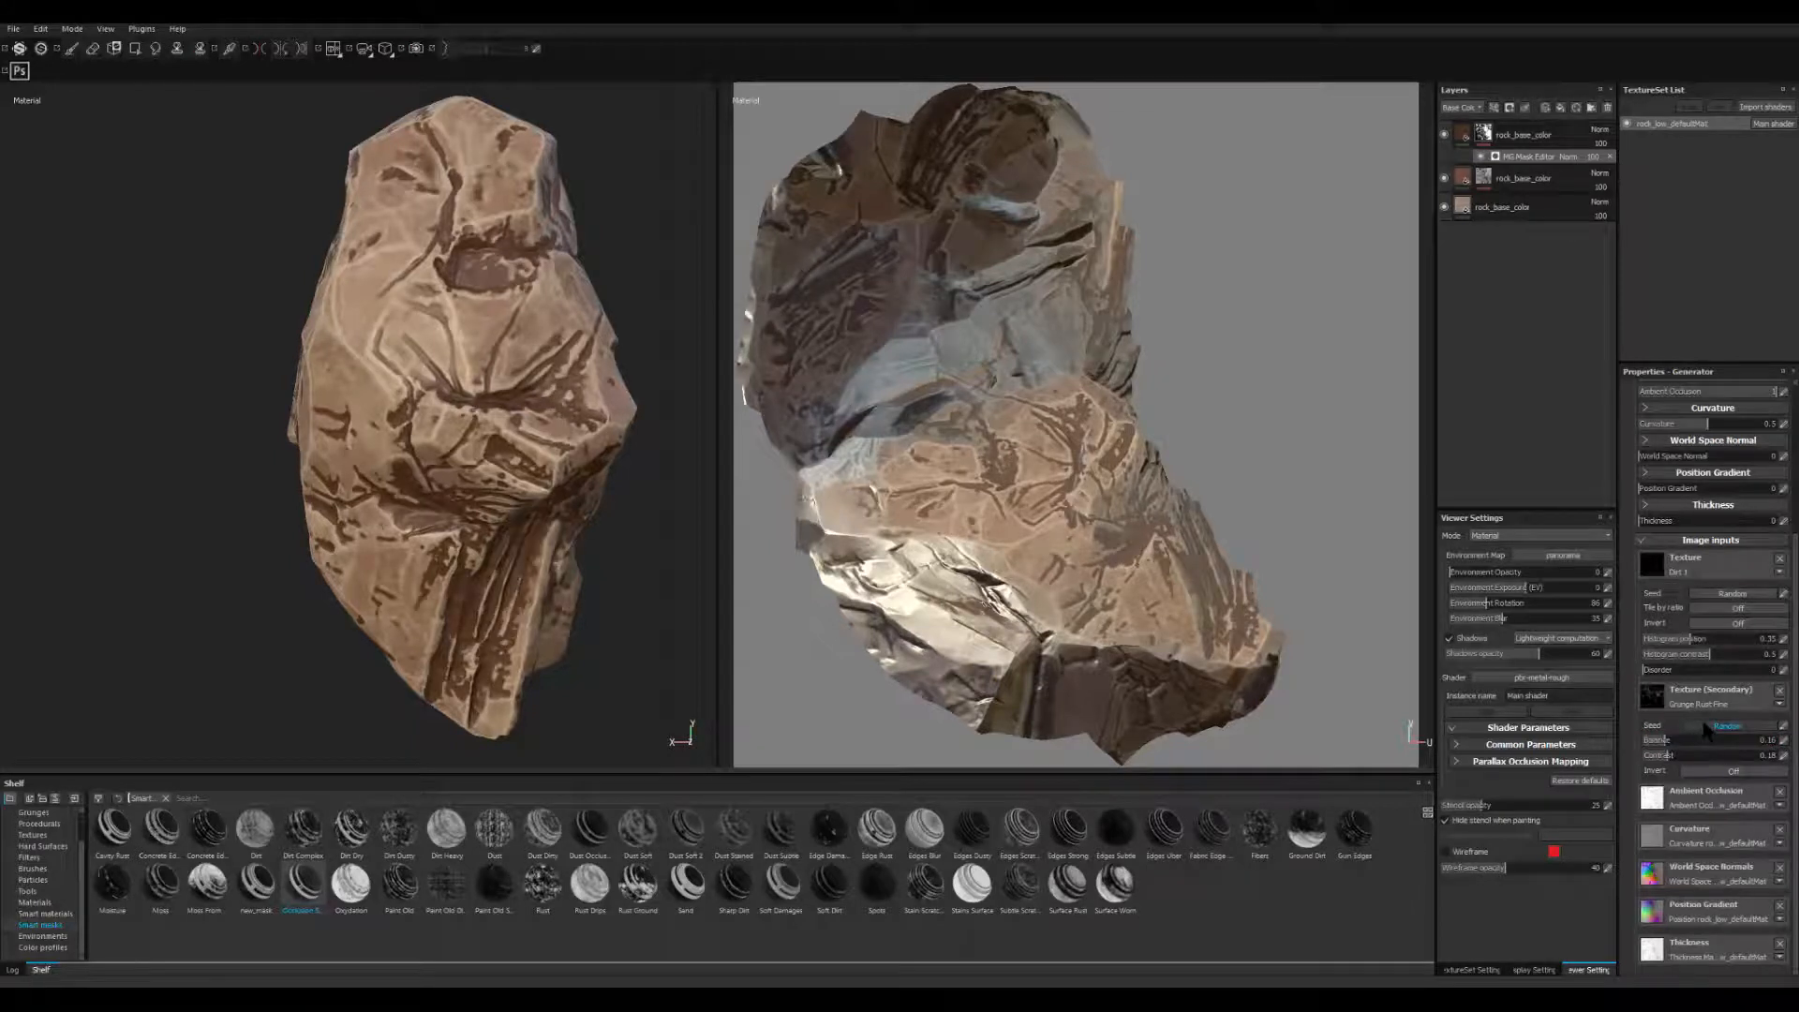
- Randomize the secondary Grunge Rust Fine texture's seed again and try inverting the texture
left_click(1702, 730)
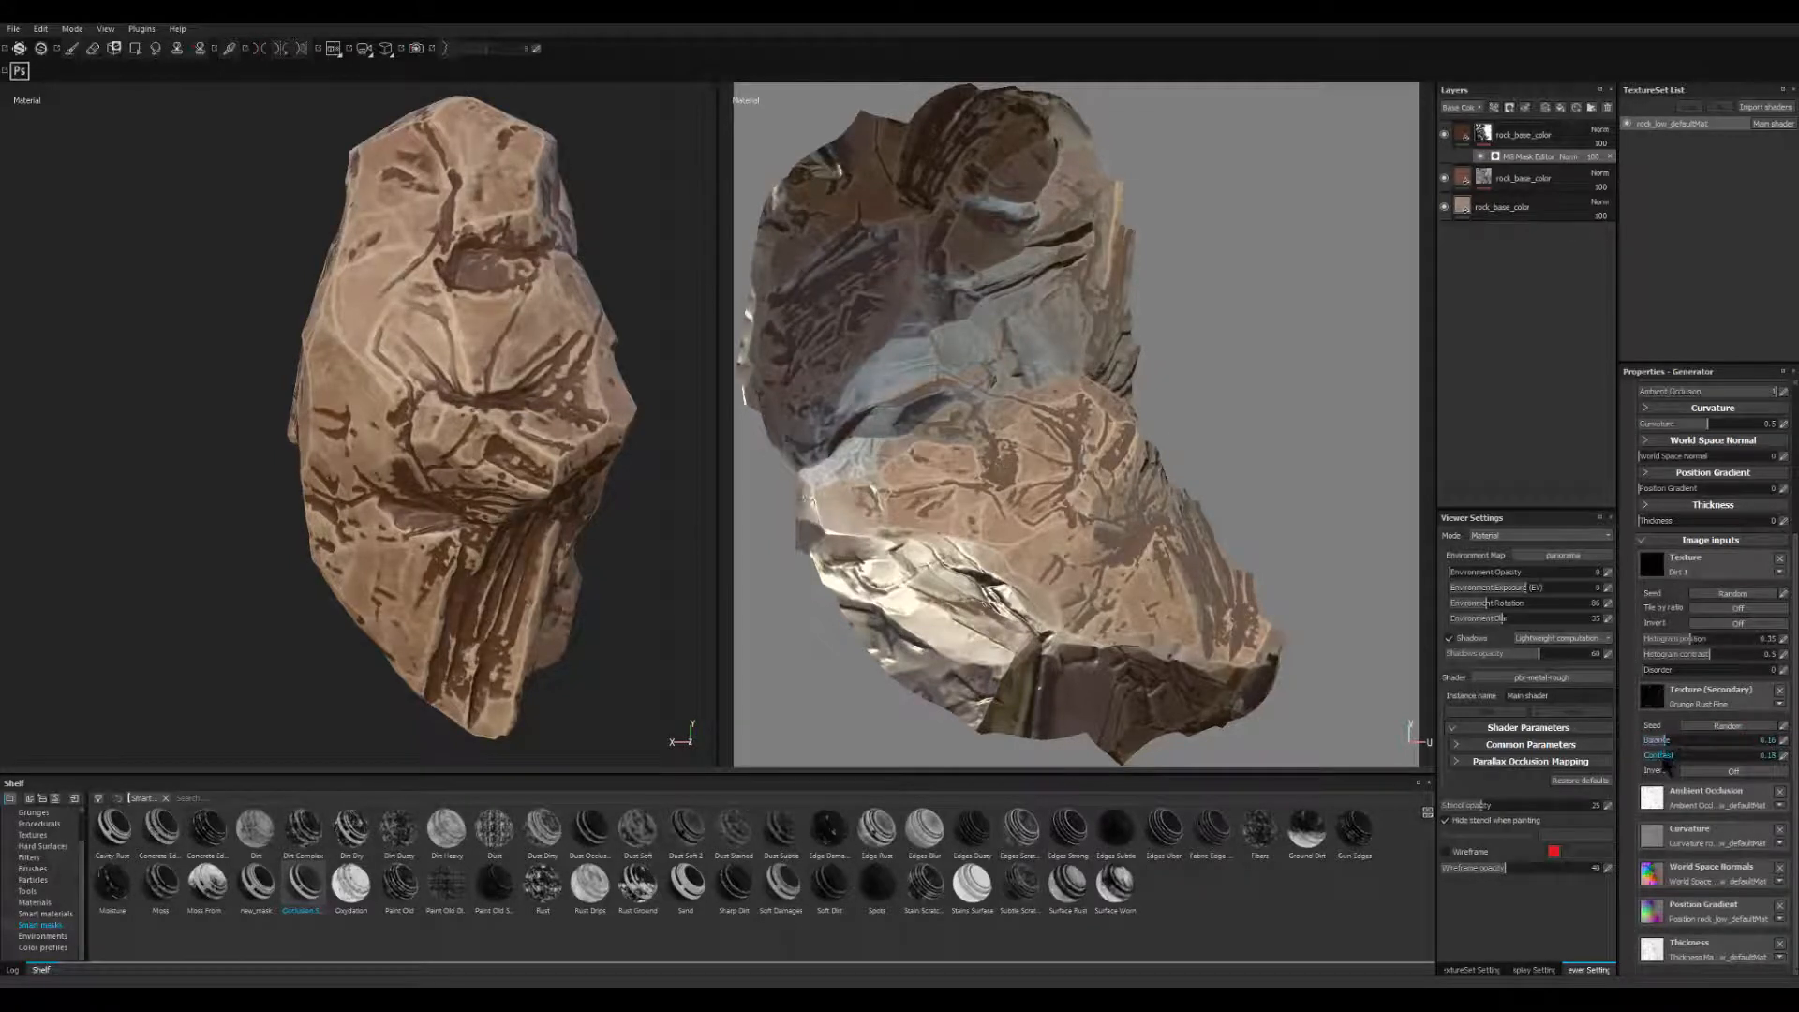
left_click(1696, 772)
left_click(1696, 772)
- Replace the mask generator's secondary texture with Grunge 010 and check the new breakup pattern on the rock
scroll(47, 881, "up", 2)
left_click(33, 846)
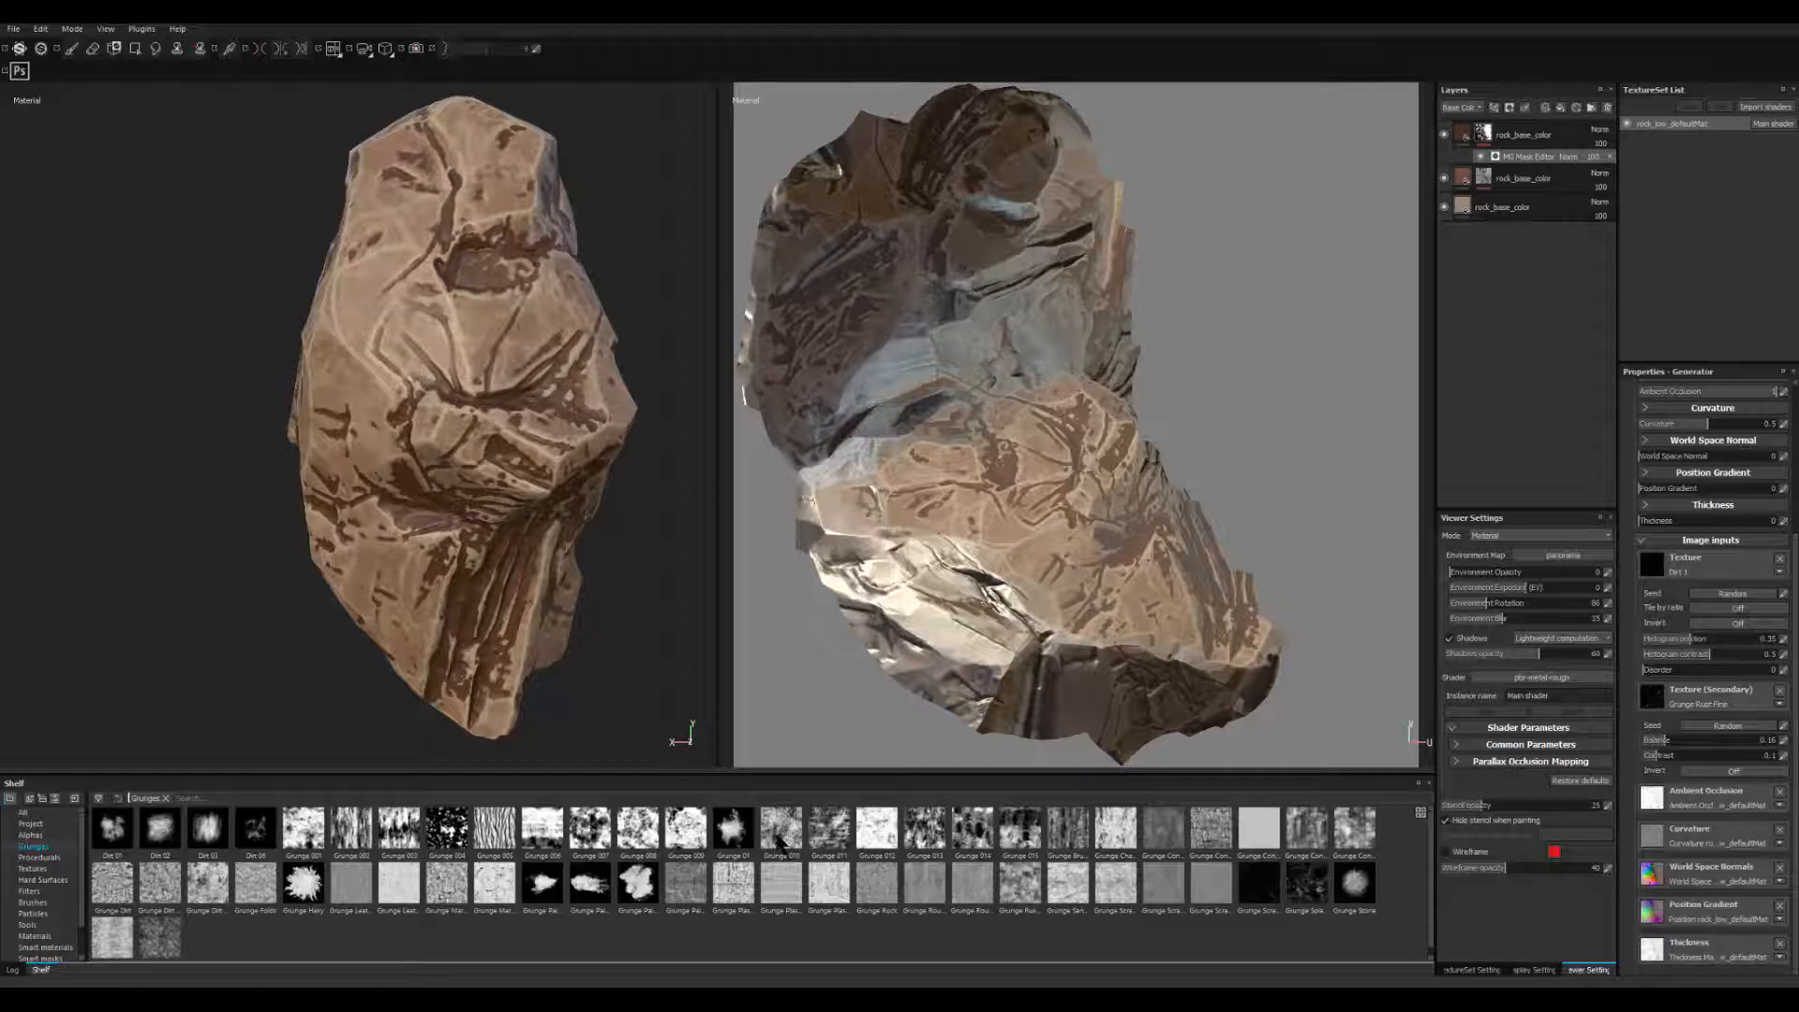
left_click_drag(781, 840, 1729, 705)
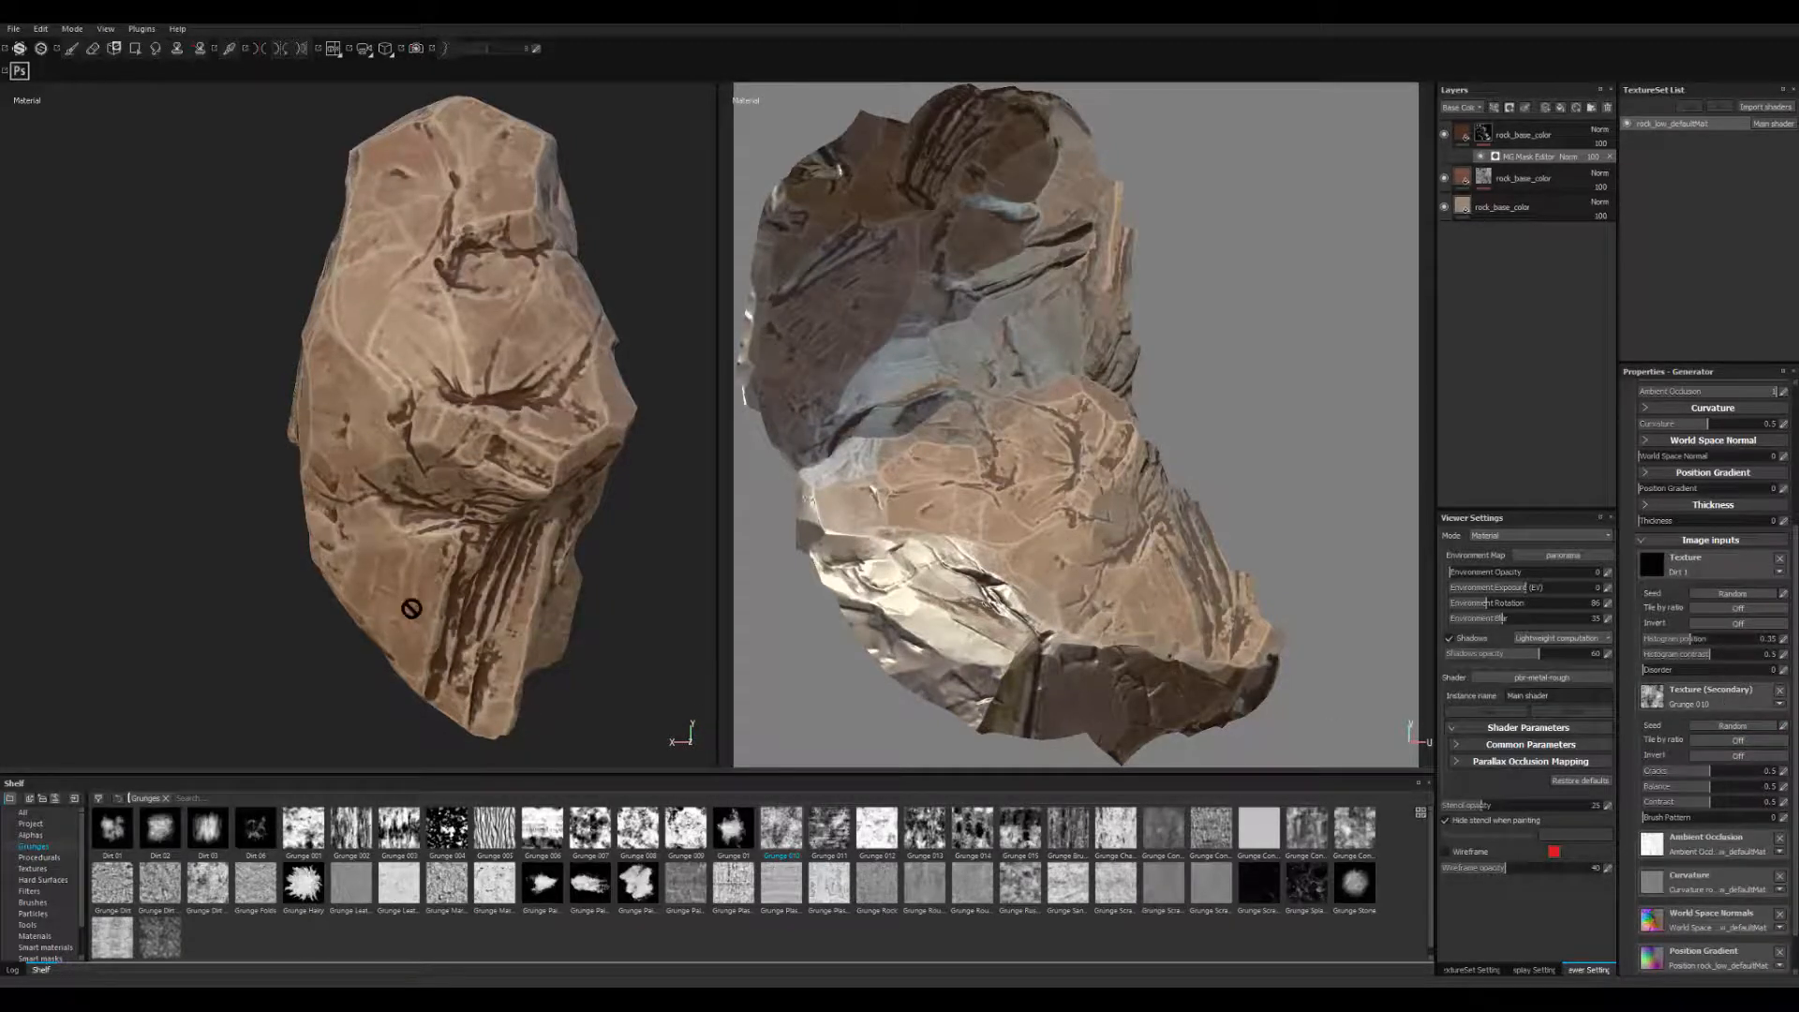
right_click_drag(619, 716, 562, 487, "alt")
left_click_drag(487, 469, 420, 447, "alt")
right_click_drag(573, 456, 469, 562, "alt")
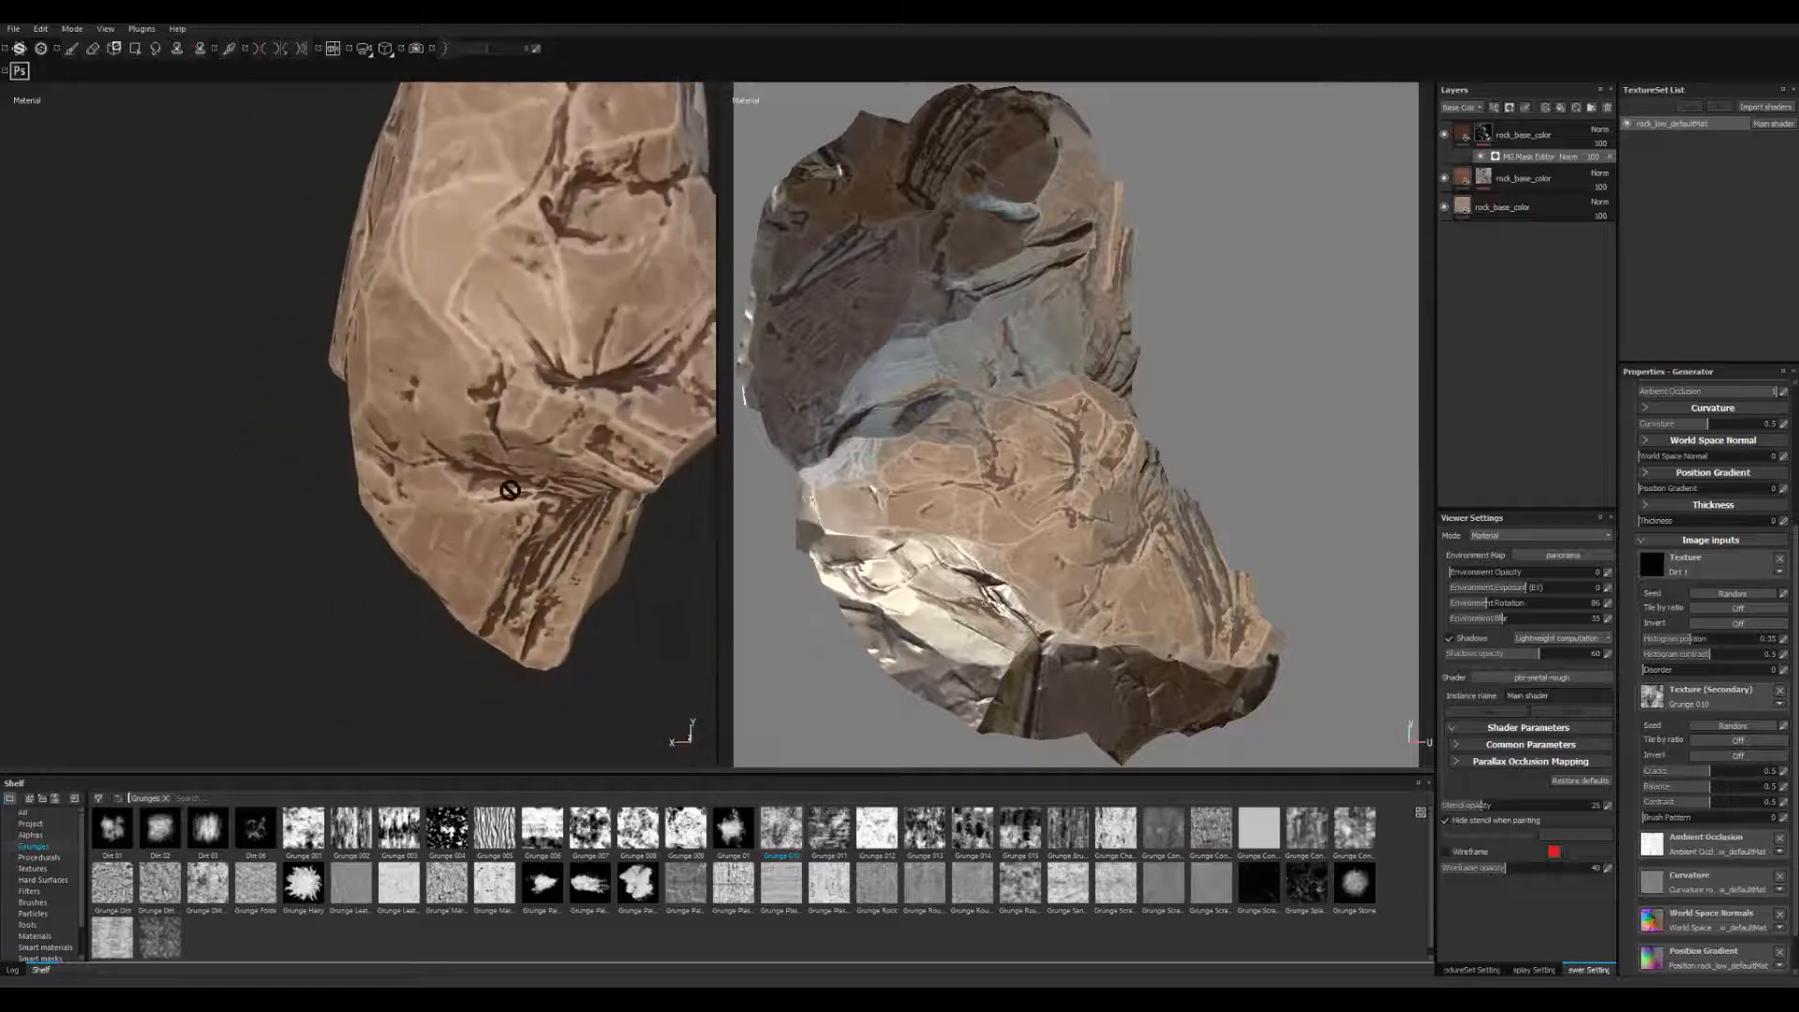
left_click_drag(469, 563, 560, 481, "alt")
middle_click_drag(559, 481, 573, 499, "alt")
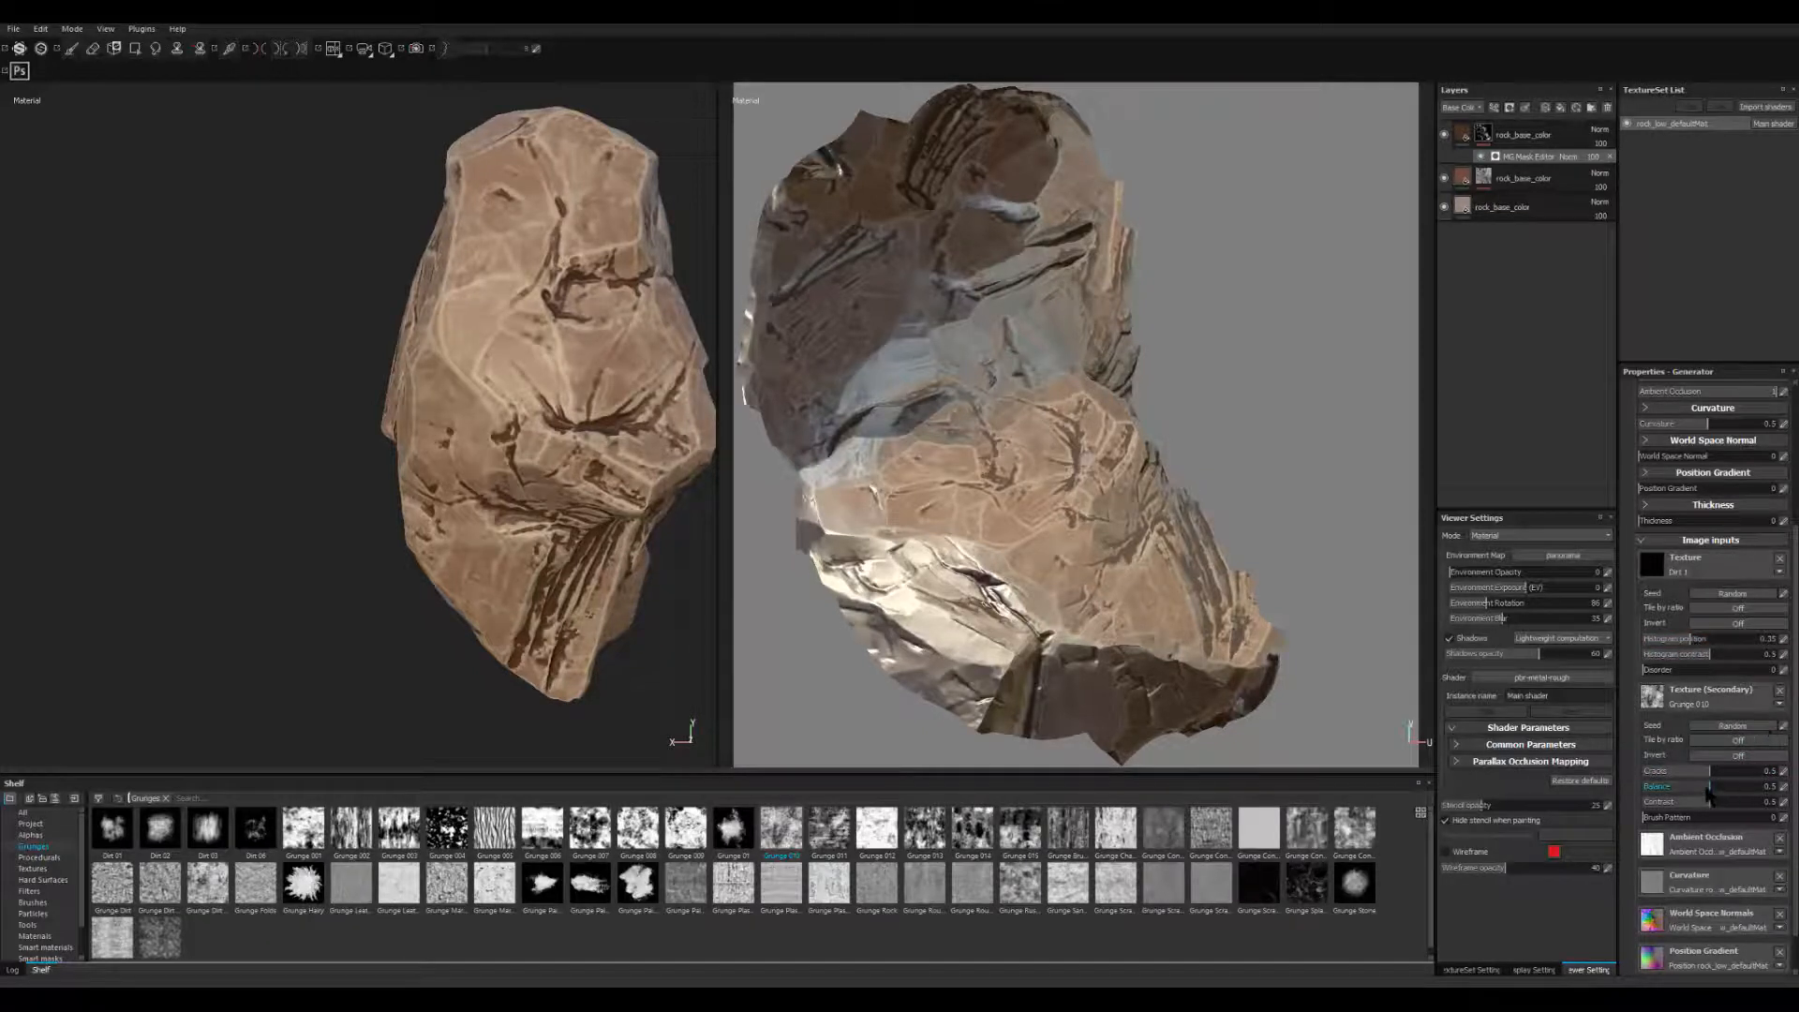
- Set the secondary Grunge 010 texture's Cracks to 0.39, Balance to 0.51 and Brush Pattern to 0.24, and rotate the environment lighting to 70
mouse_move(1707, 795)
left_mouse_down()
mouse_move(1681, 795)
mouse_move(1731, 794)
mouse_move(1713, 792)
left_mouse_up()
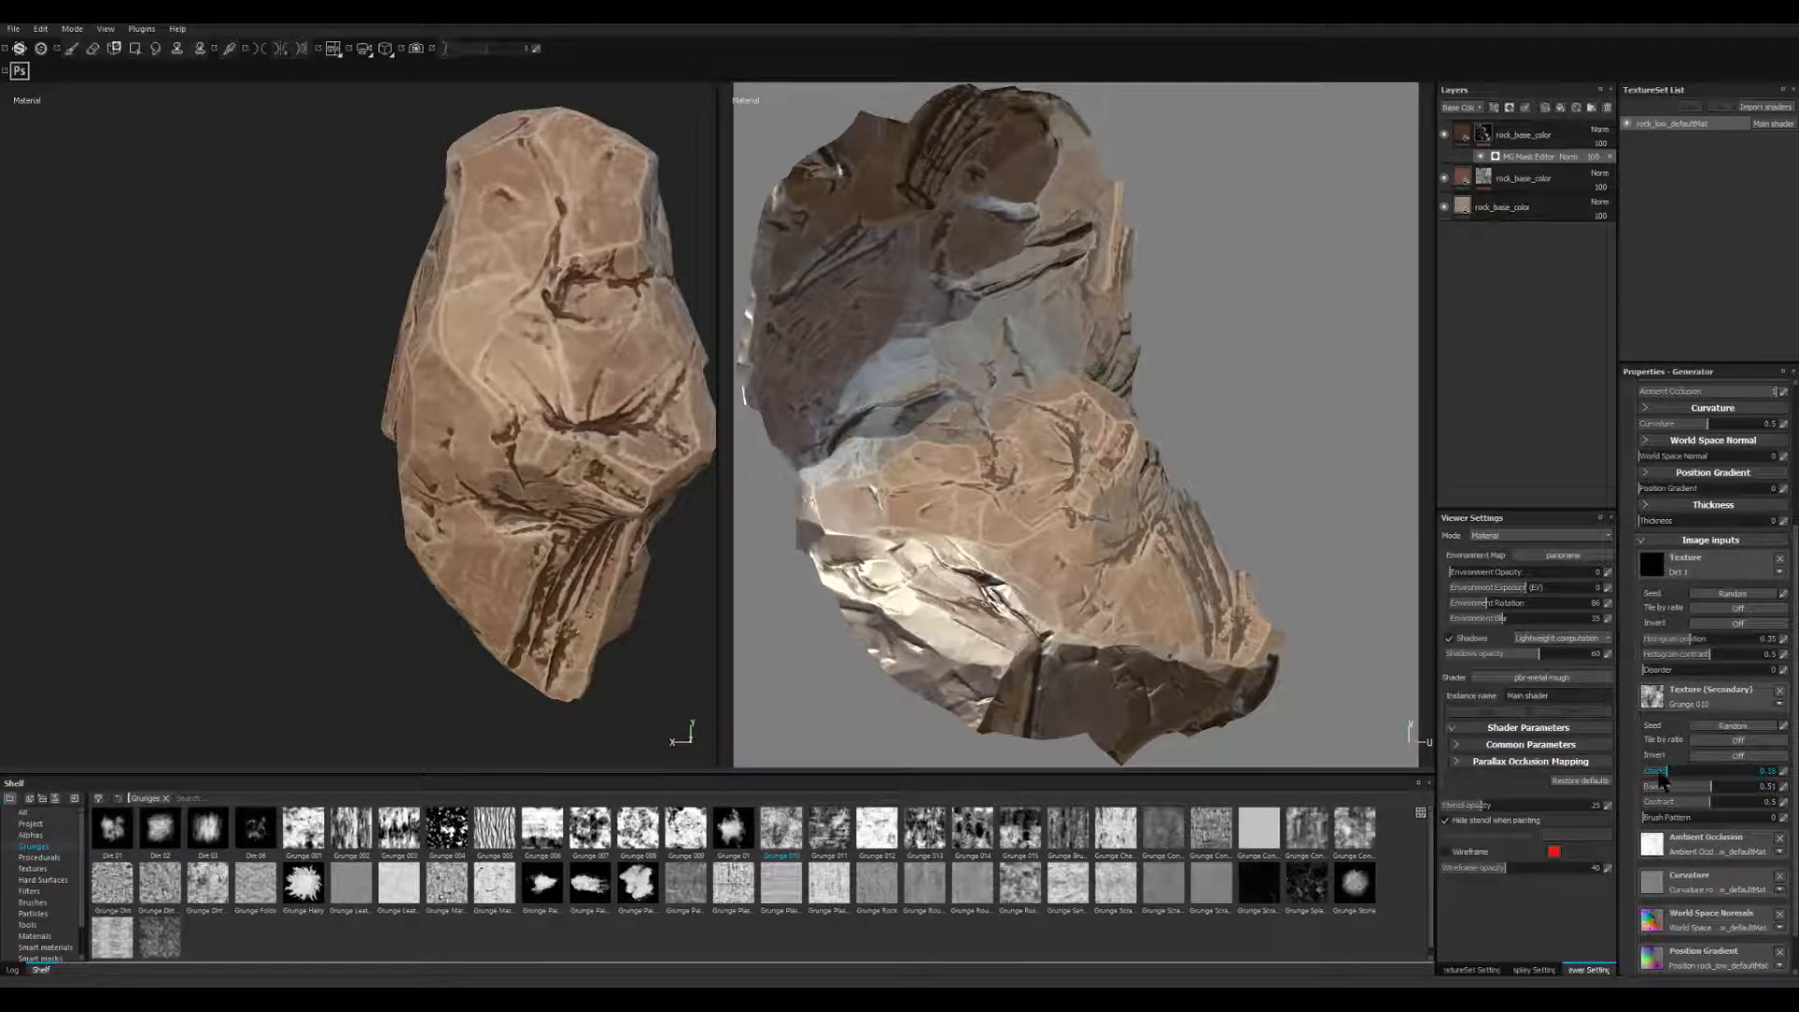
mouse_move(1702, 772)
left_mouse_down()
mouse_move(1678, 817)
mouse_move(1701, 817)
mouse_move(1684, 817)
left_mouse_up()
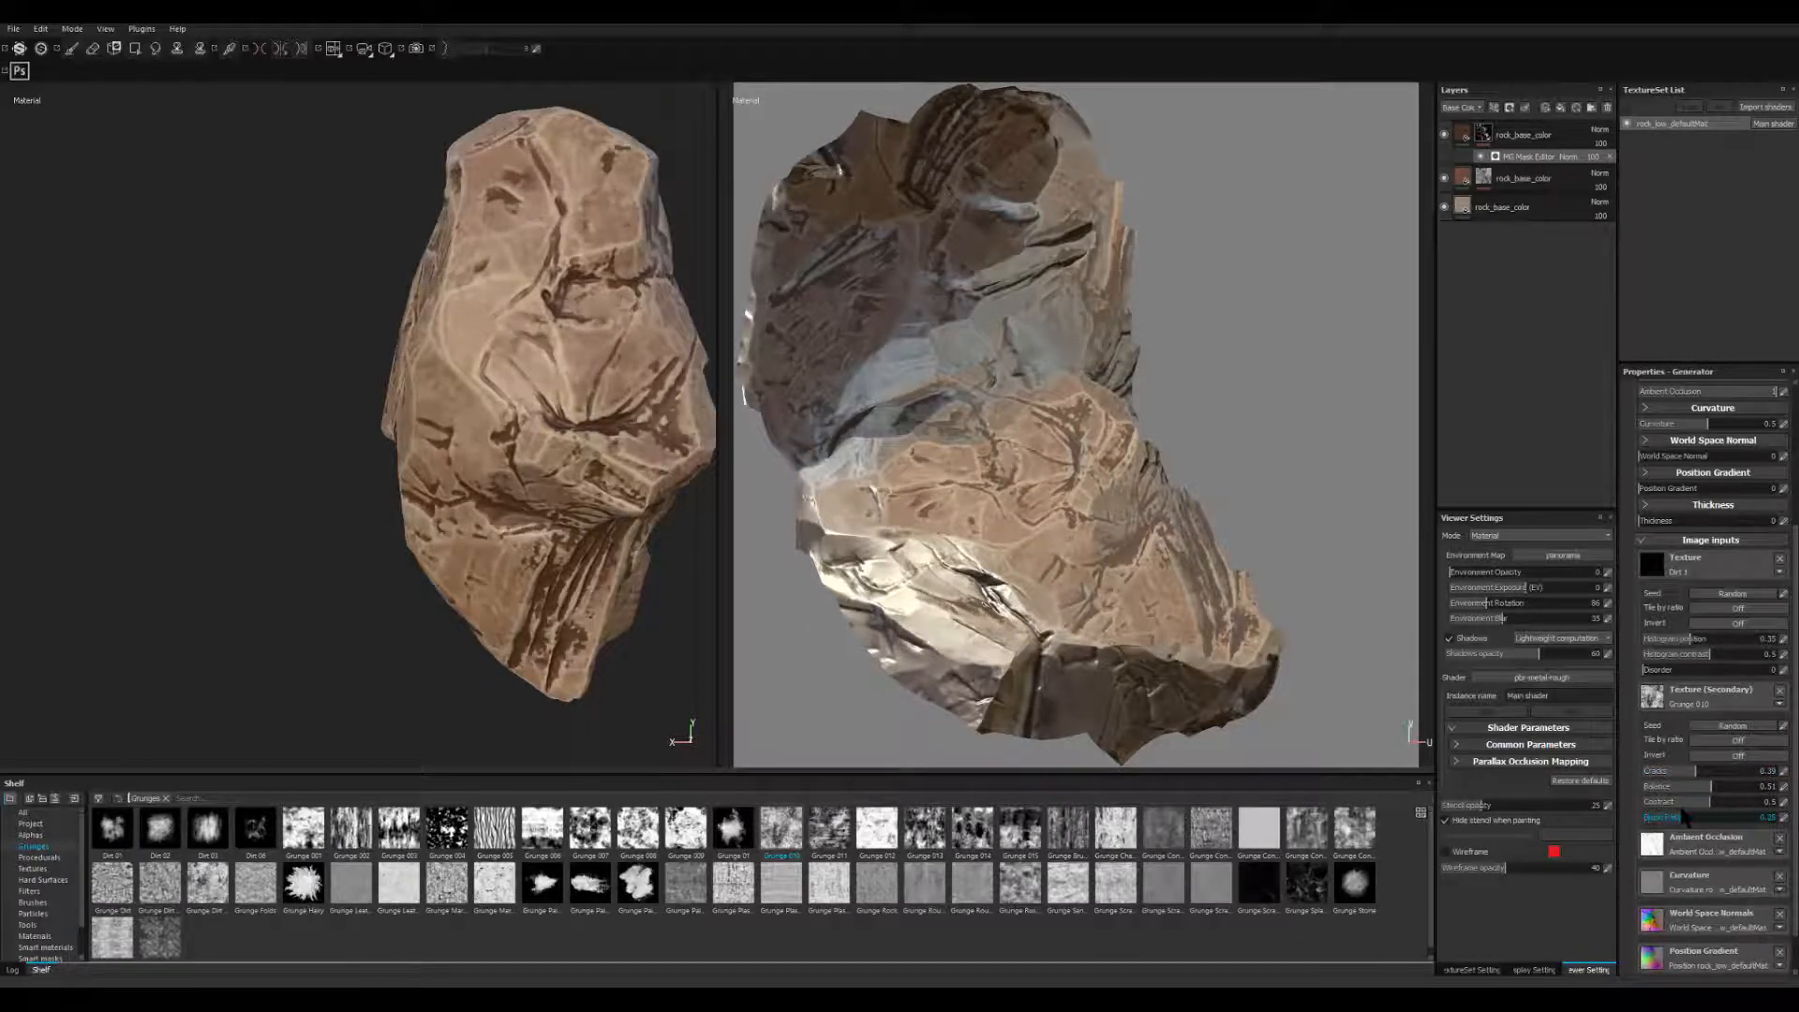
mouse_move(337, 606)
left_mouse_down("alt")
mouse_move(617, 534)
mouse_move(484, 576)
mouse_move(498, 684)
mouse_move(321, 667)
left_mouse_up("alt")
mouse_move(322, 667)
right_mouse_down("shift")
mouse_move(635, 629)
mouse_move(466, 603)
mouse_move(554, 517)
right_mouse_up("shift")
mouse_move(554, 517)
left_mouse_down("alt")
mouse_move(545, 637)
mouse_move(571, 525)
left_mouse_up("alt")
right_click_drag(572, 525, 491, 590, "alt")
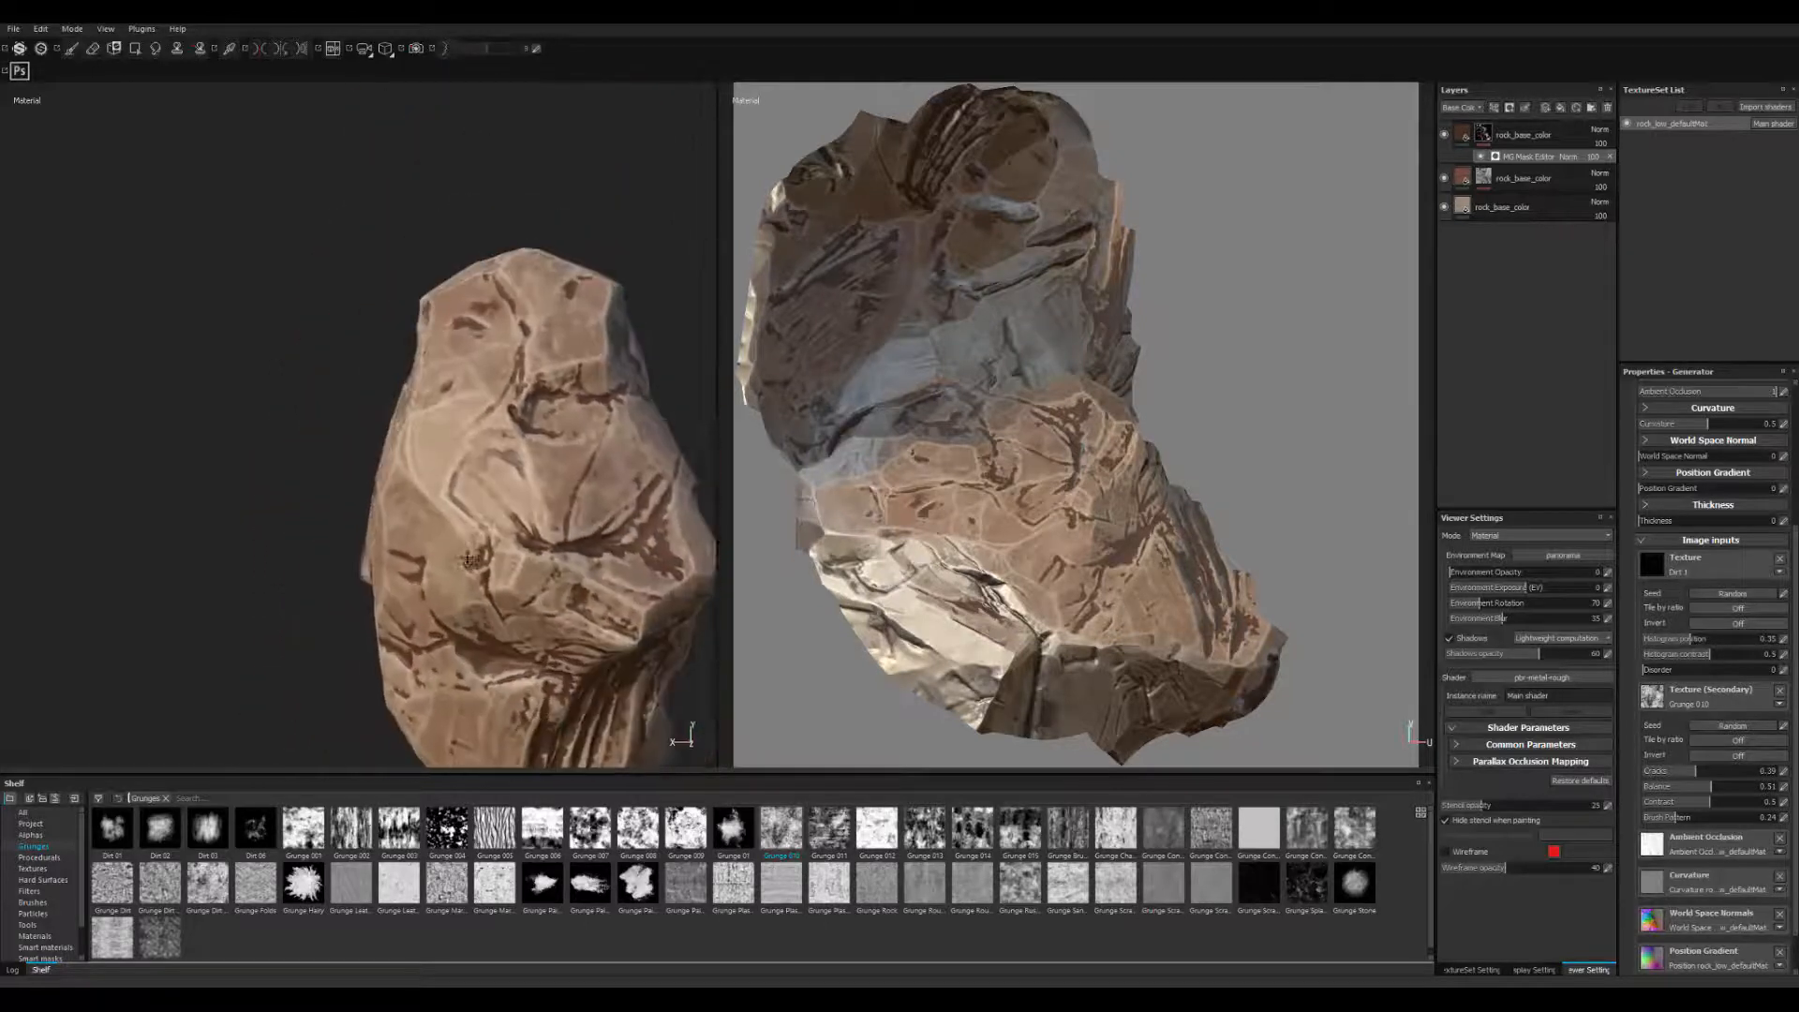
left_click_drag(492, 591, 524, 586, "alt")
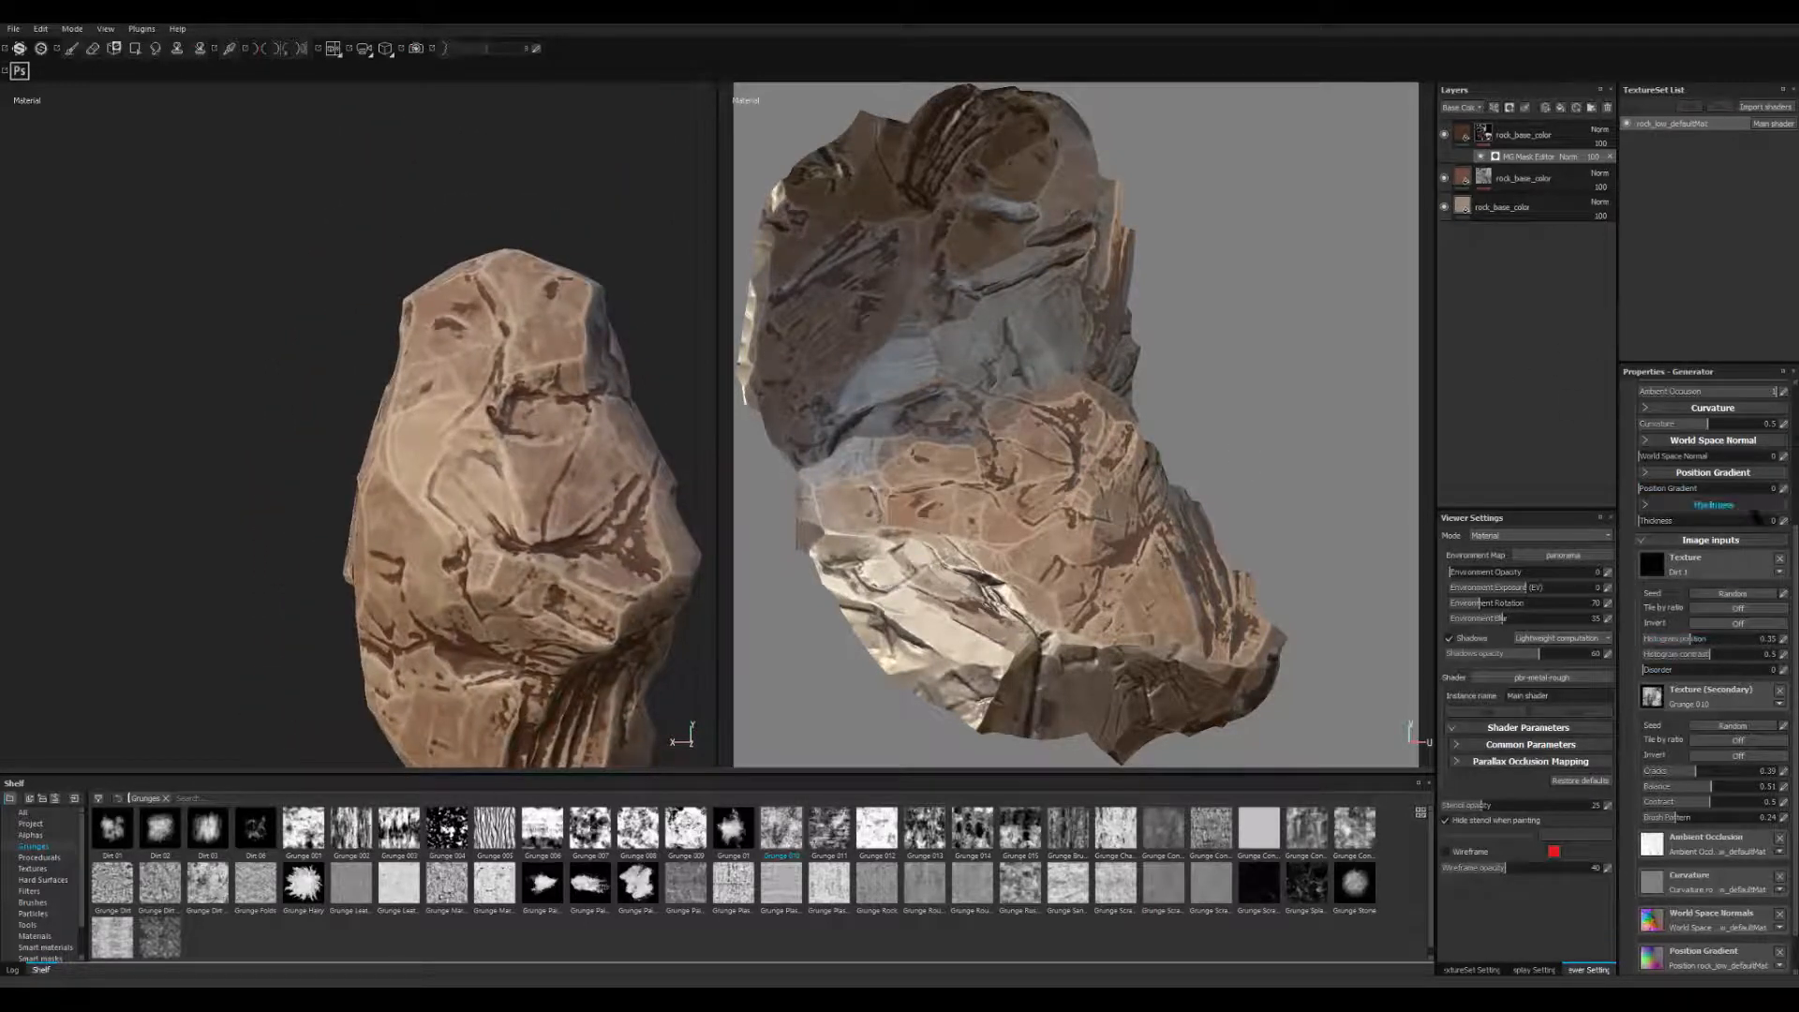
- Randomize the seed of the secondary Grunge 010 texture and inspect the rock from several angles
scroll(1794, 552, "up", 2)
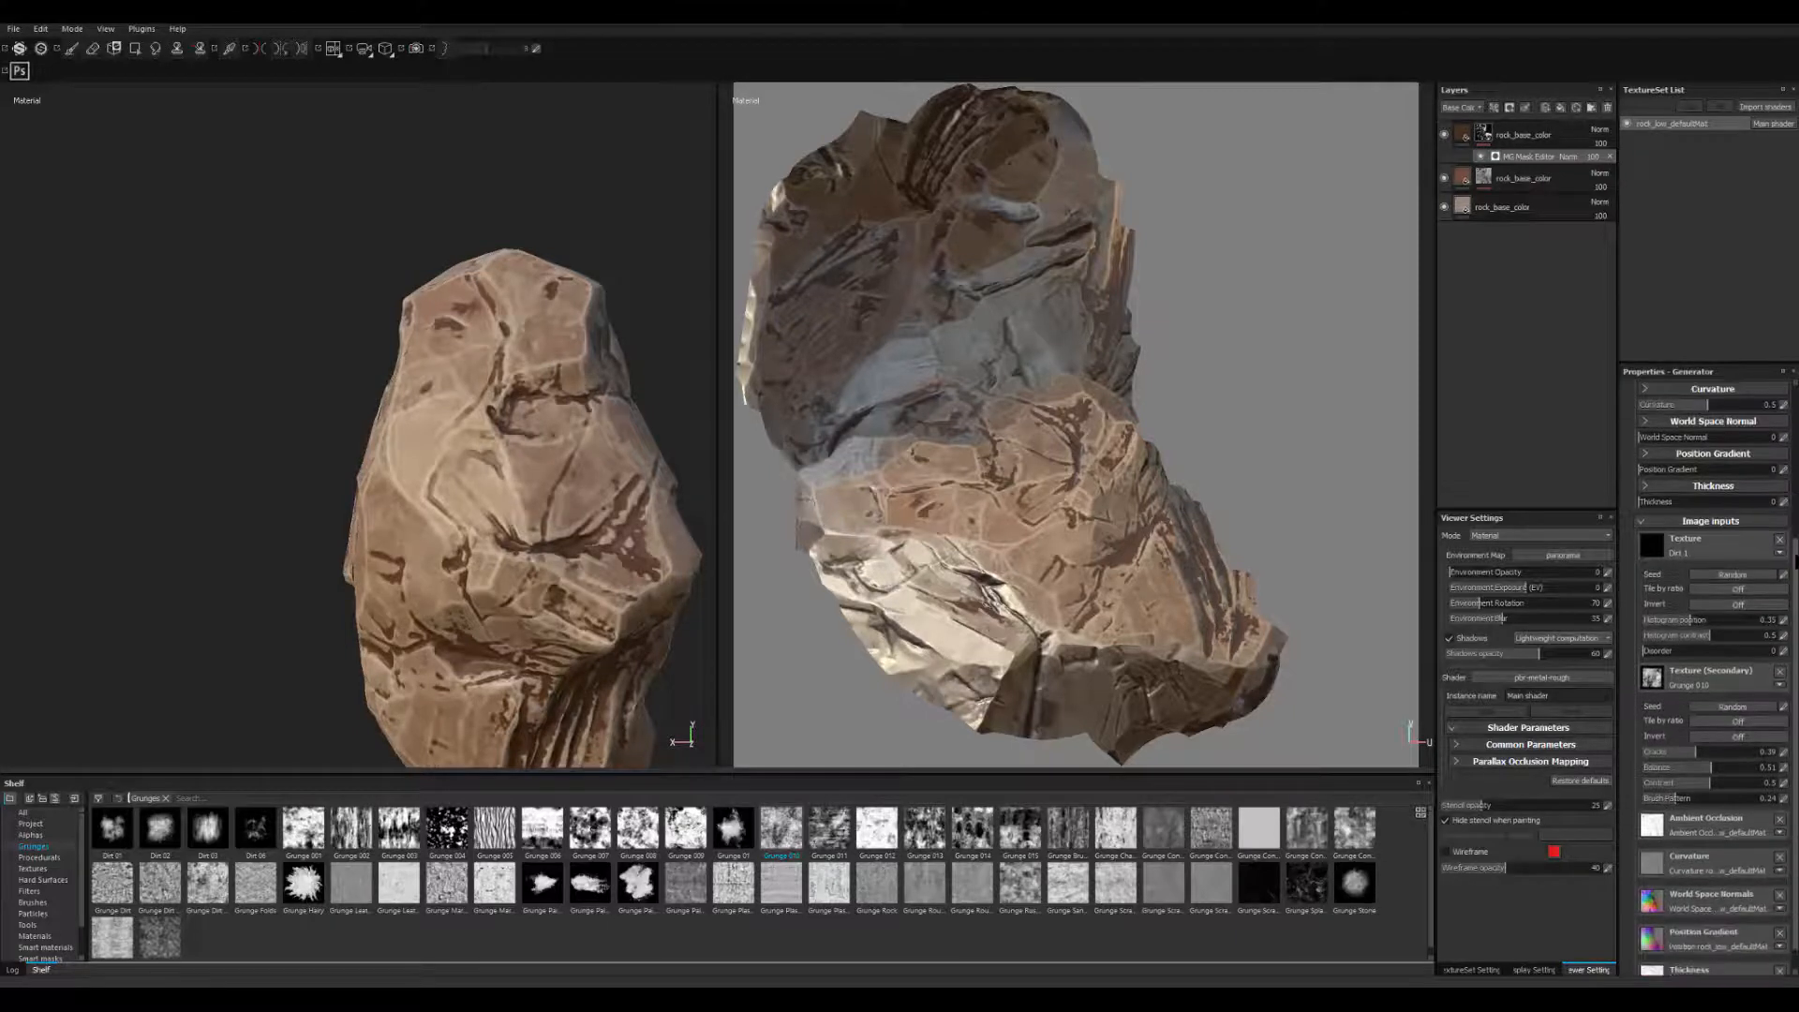
scroll(1791, 592, "down", 4)
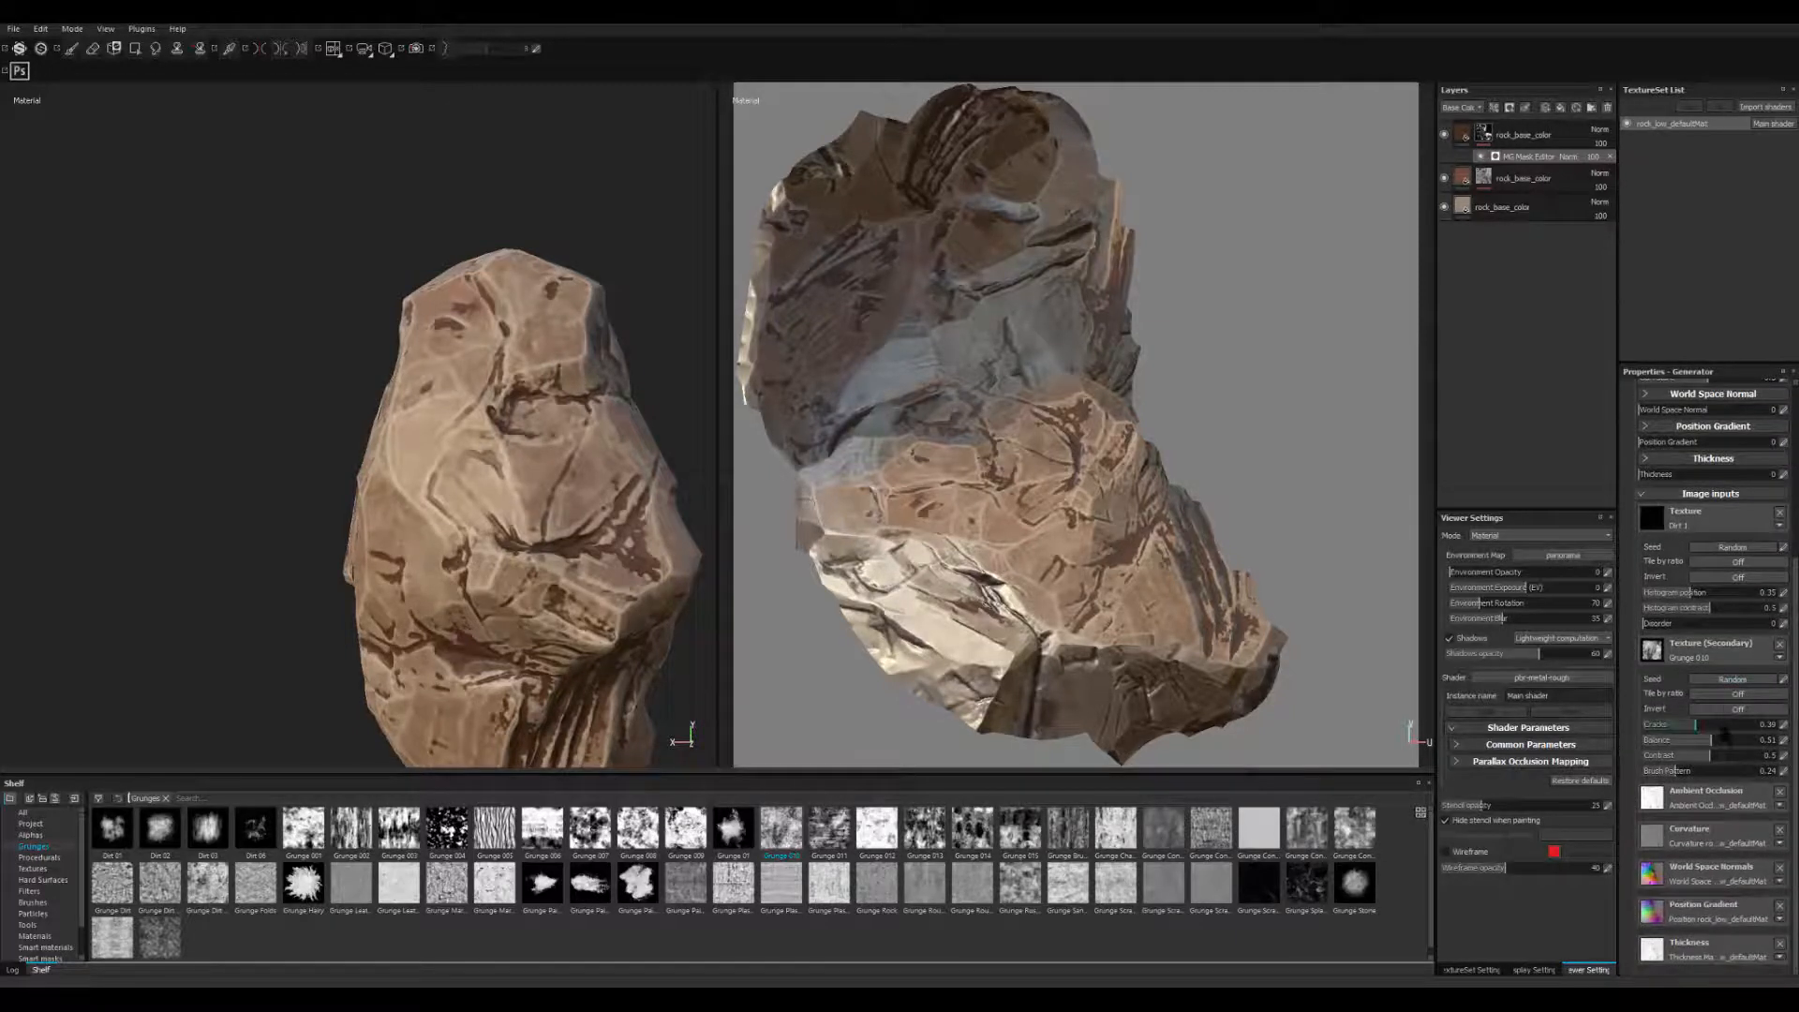
left_click(1728, 682)
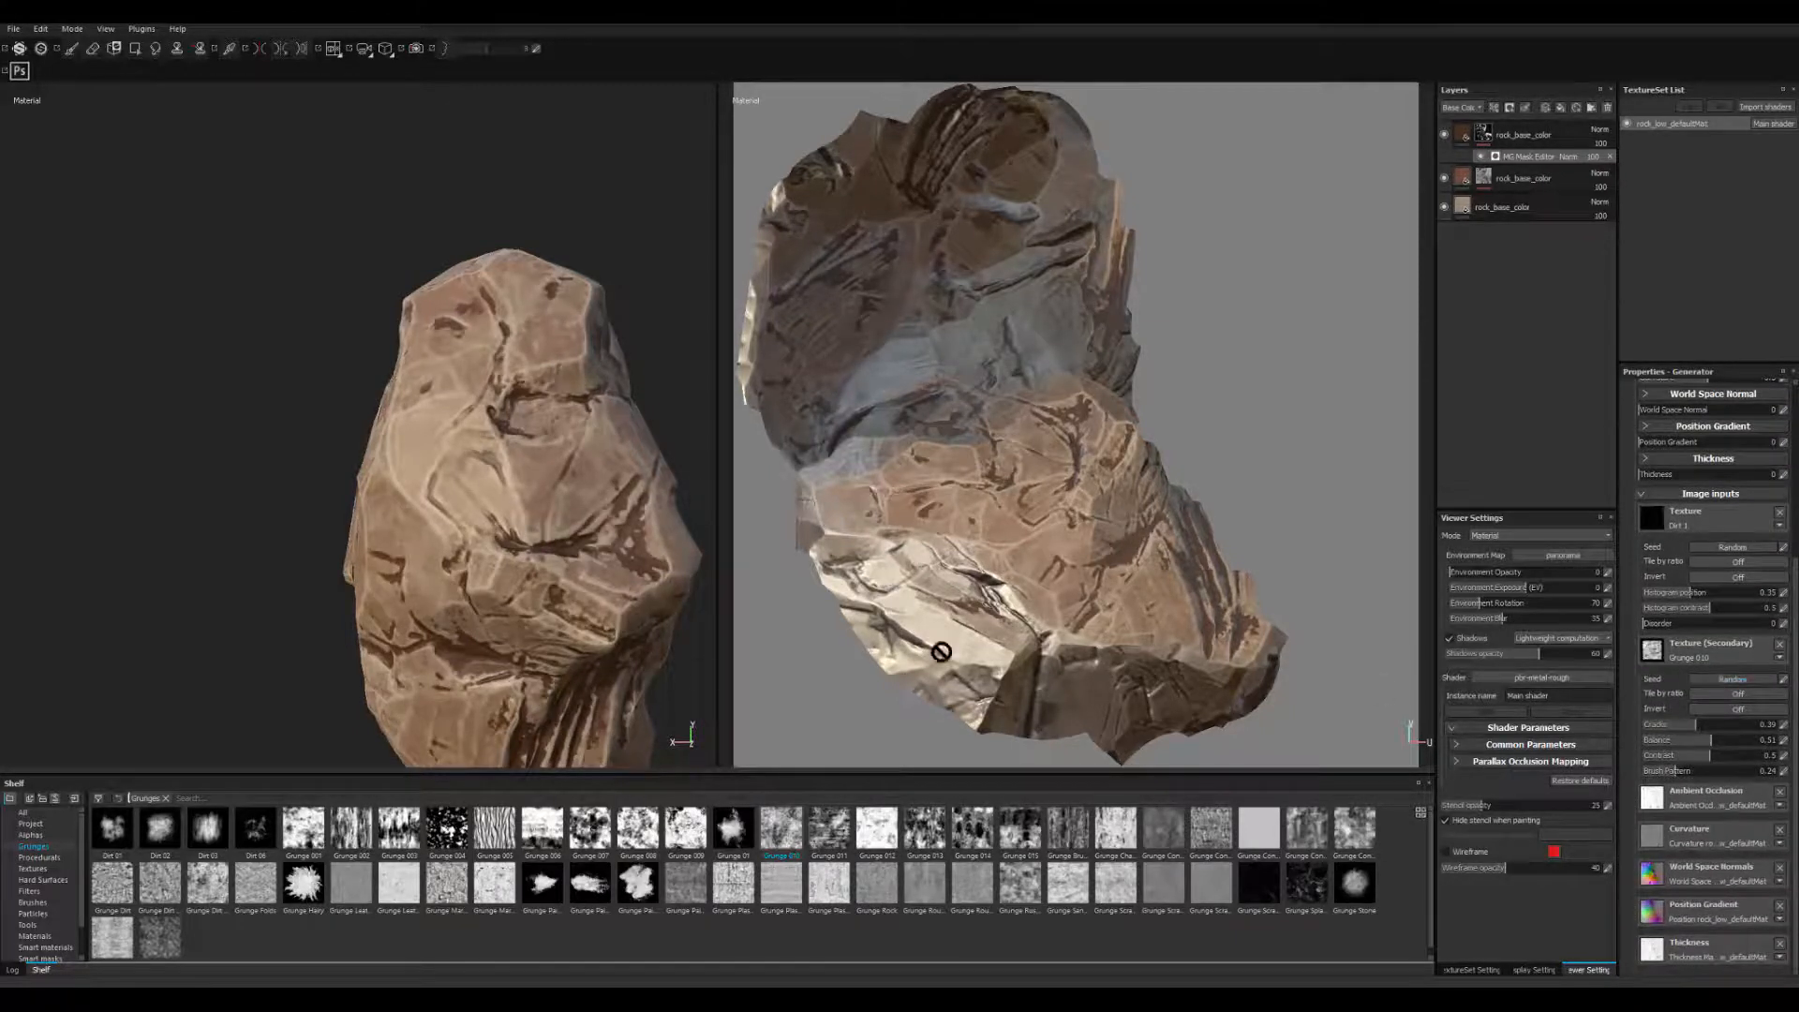
right_click_drag(566, 497, 291, 429, "alt")
middle_click_drag(567, 527, 553, 437, "alt")
left_click_drag(552, 437, 478, 478, "alt")
right_click_drag(506, 628, 616, 687, "alt")
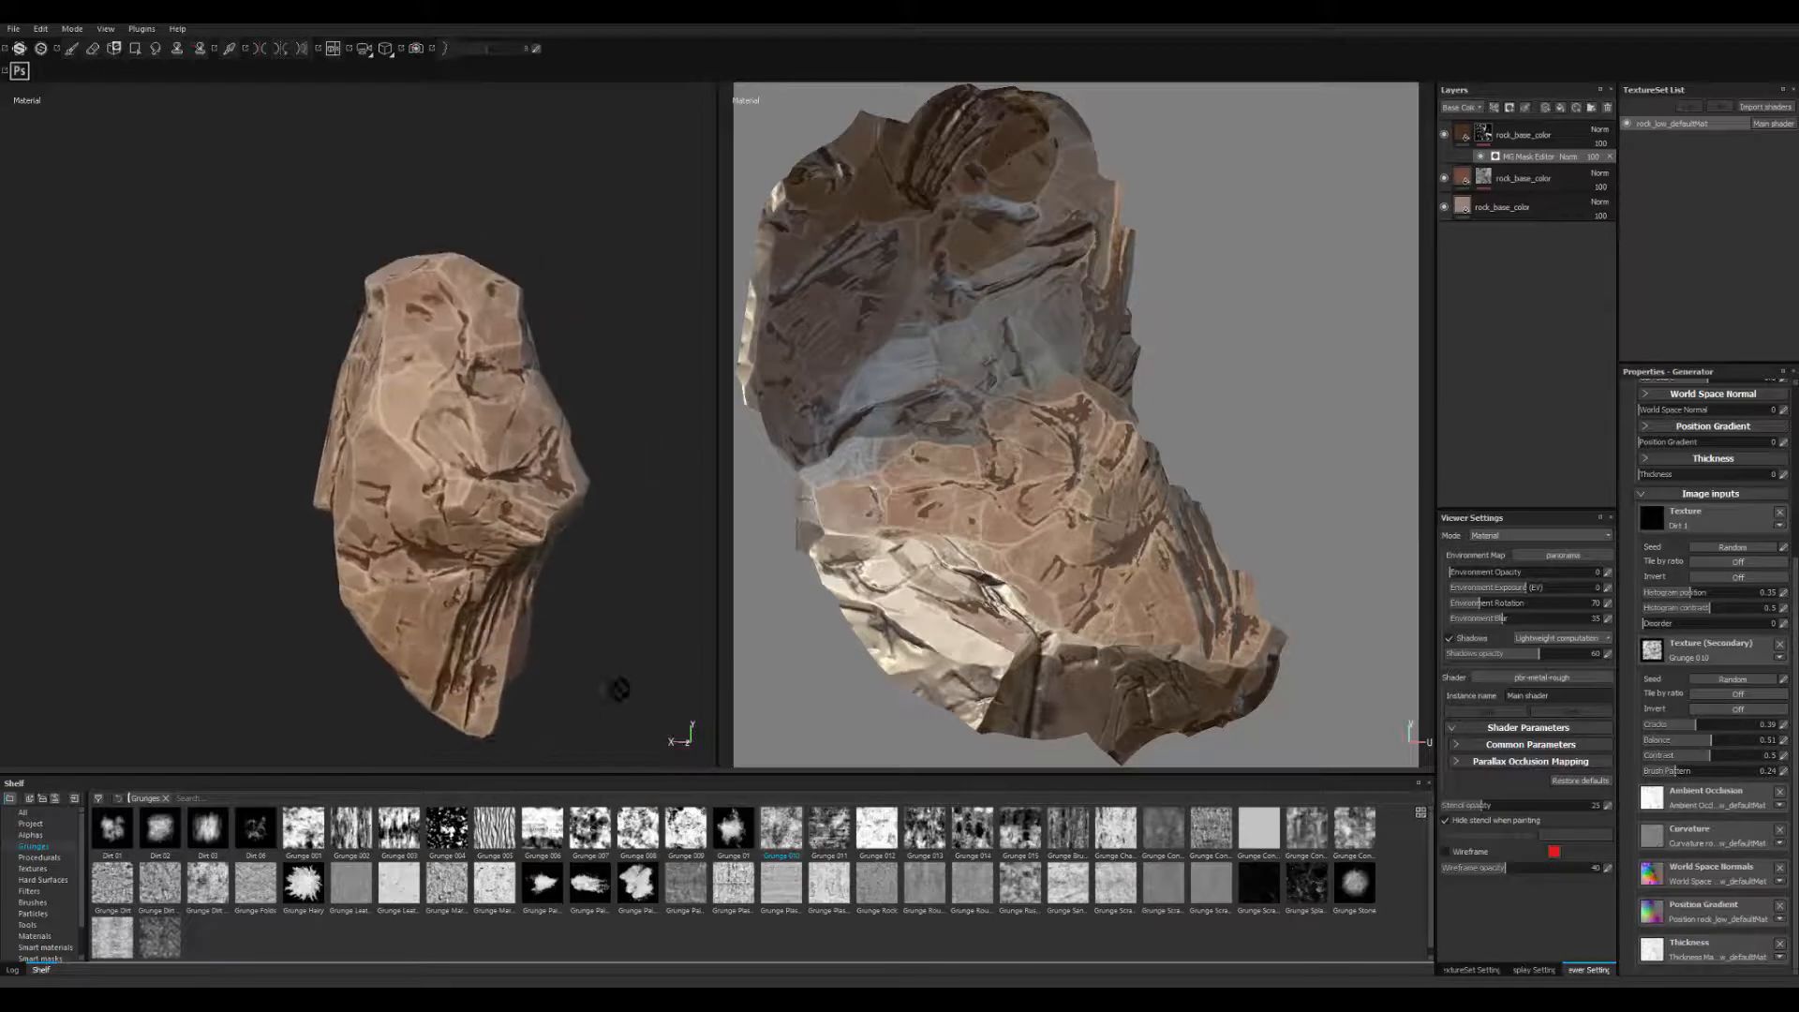
left_click_drag(581, 599, 674, 599, "alt")
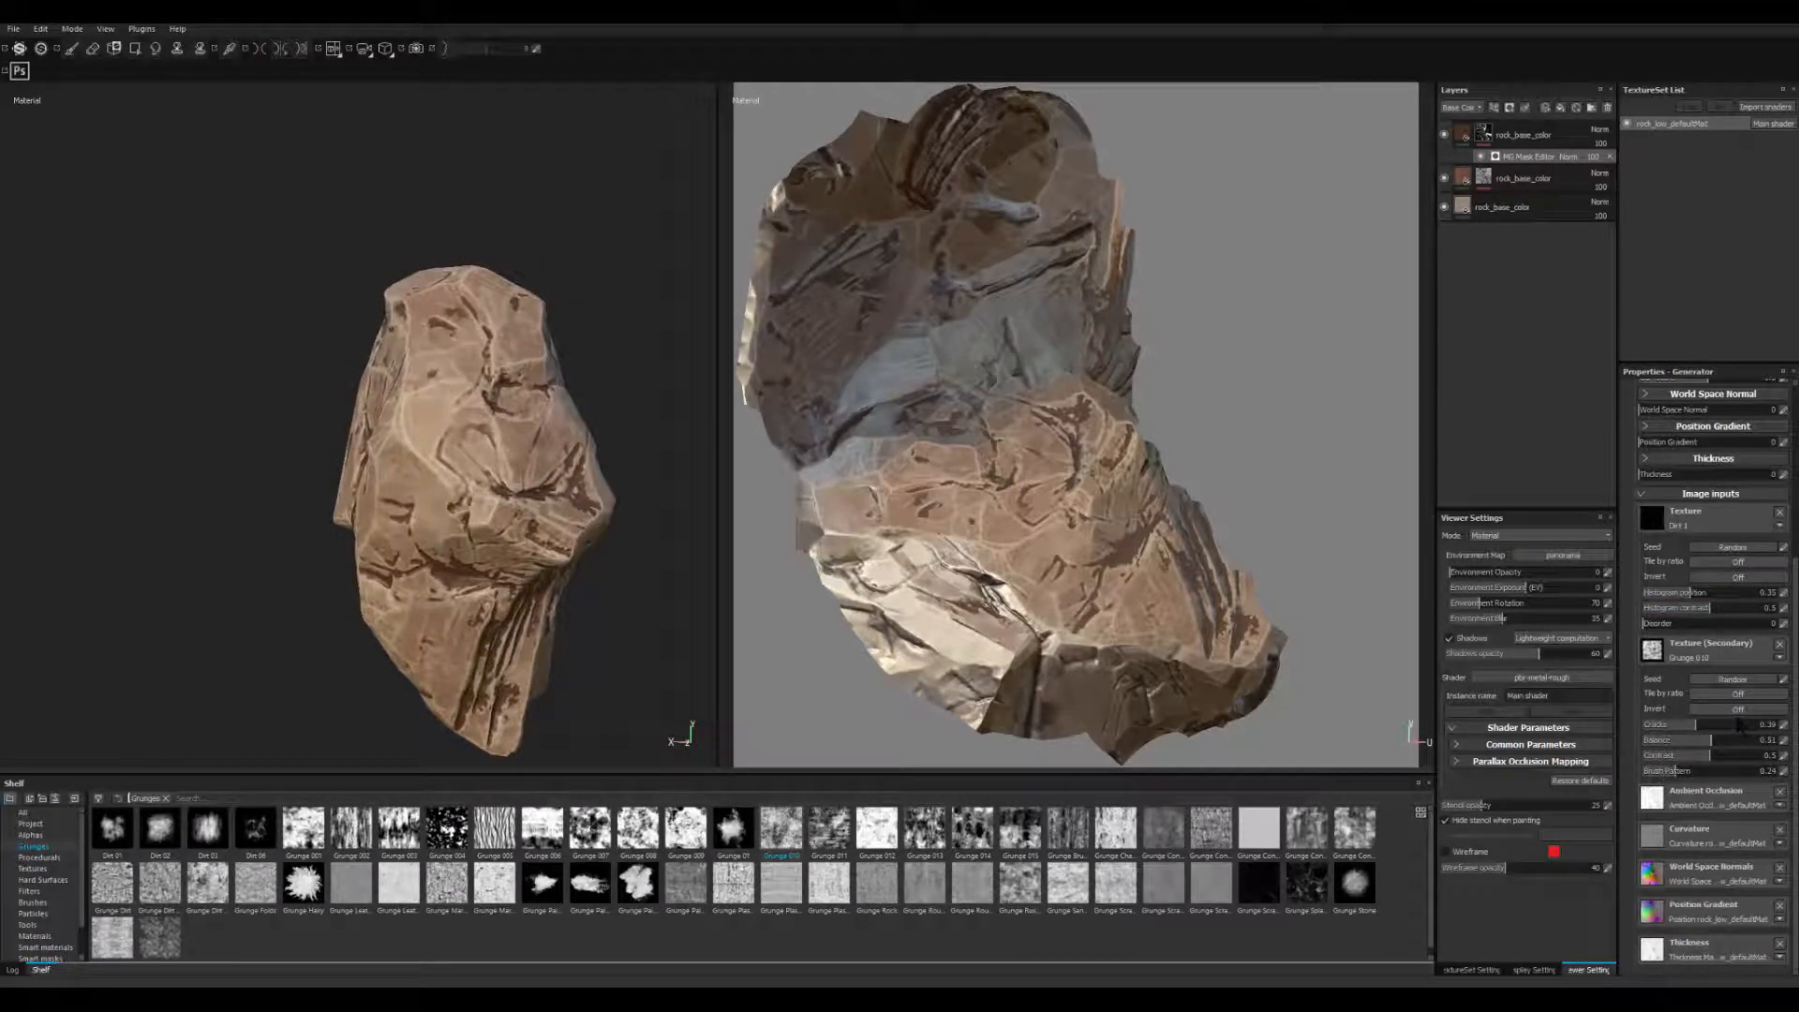
- Raise the Curvature amount in the dark brown layer's mask generator to 0.77
left_click_drag(1796, 705, 1797, 613)
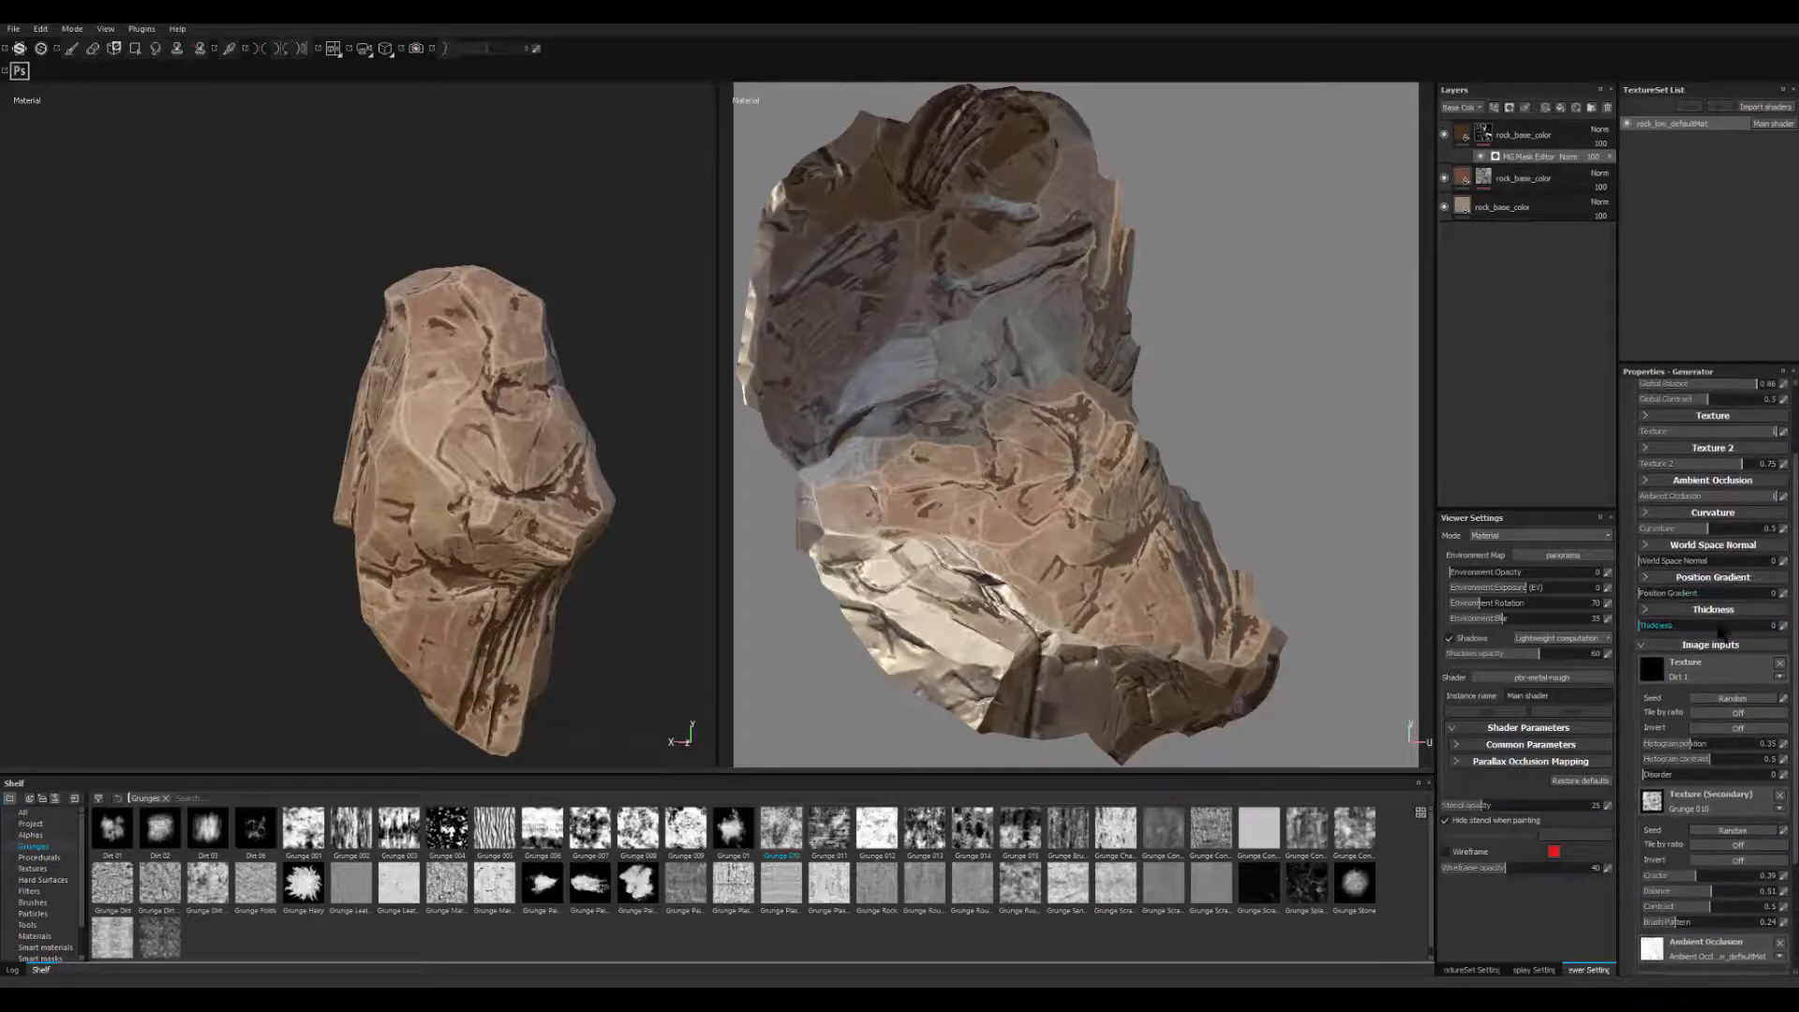
mouse_move(1731, 529)
left_mouse_down()
mouse_move(1747, 530)
mouse_move(1691, 548)
mouse_move(1779, 557)
mouse_move(1748, 554)
left_mouse_up()
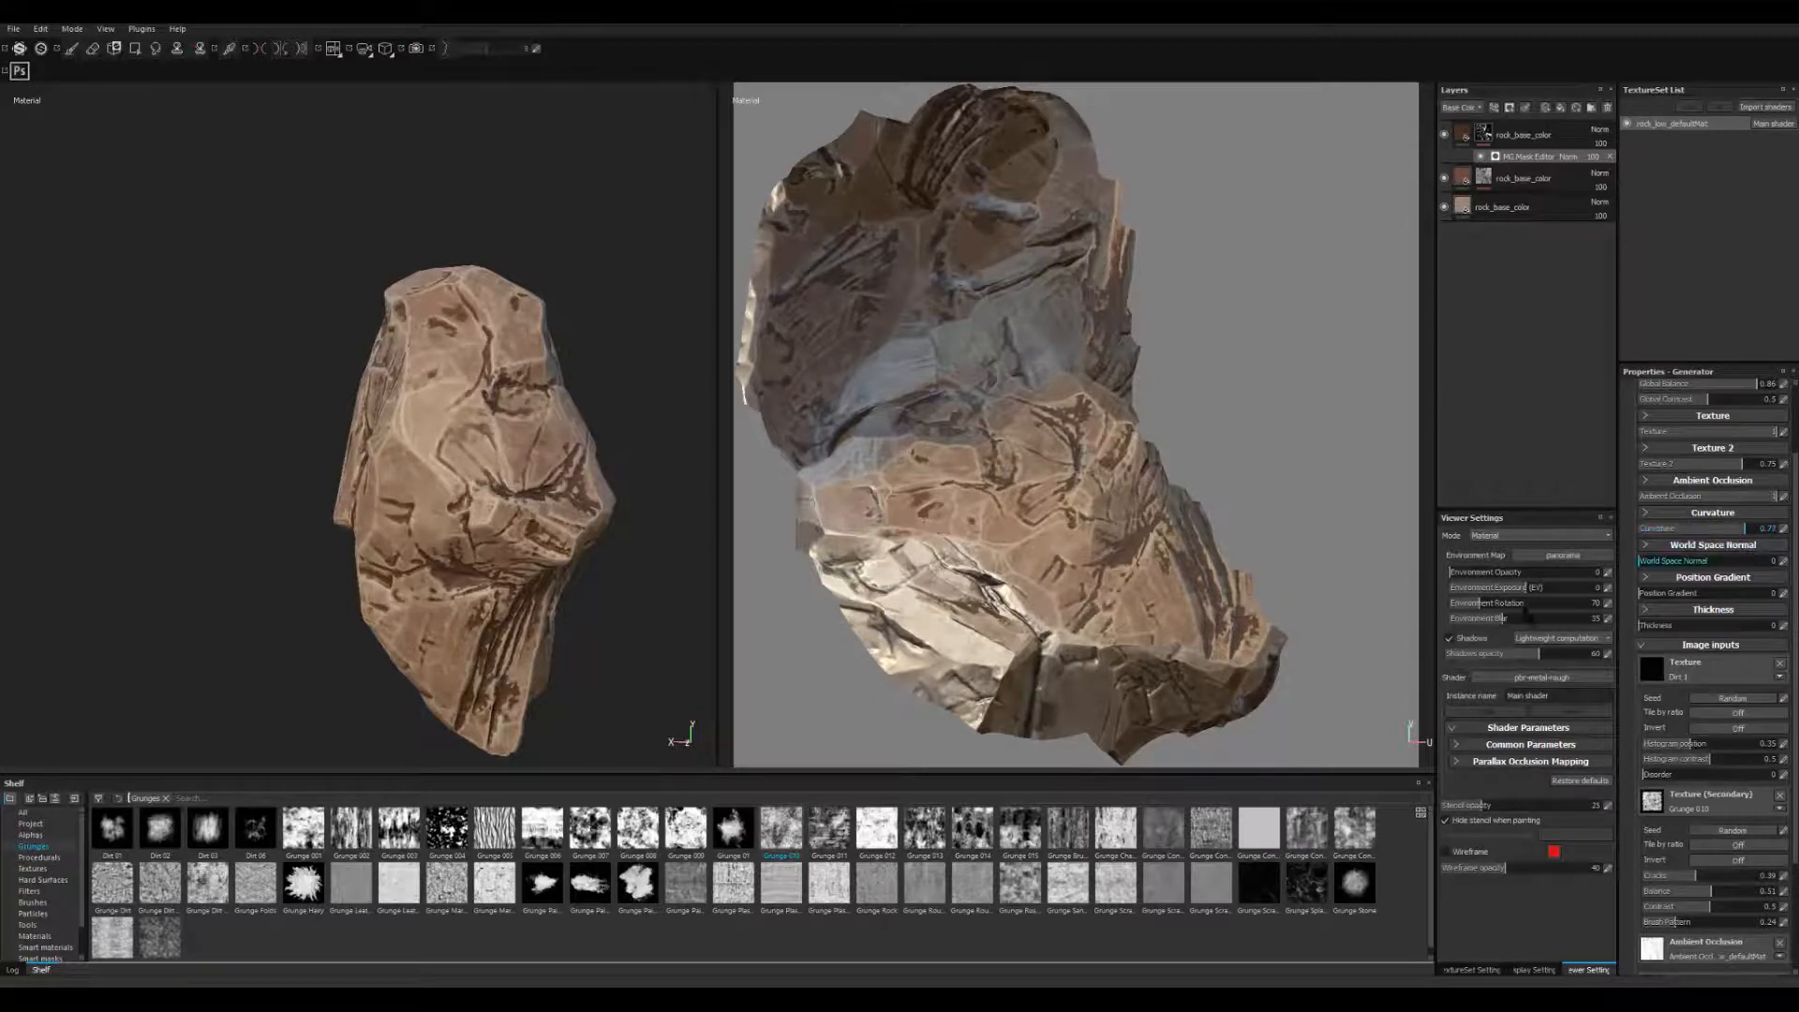
mouse_move(484, 576)
left_mouse_down("alt")
mouse_move(723, 557)
mouse_move(459, 582)
mouse_move(487, 598)
left_mouse_up("alt")
right_click_drag(487, 598, 595, 603, "alt")
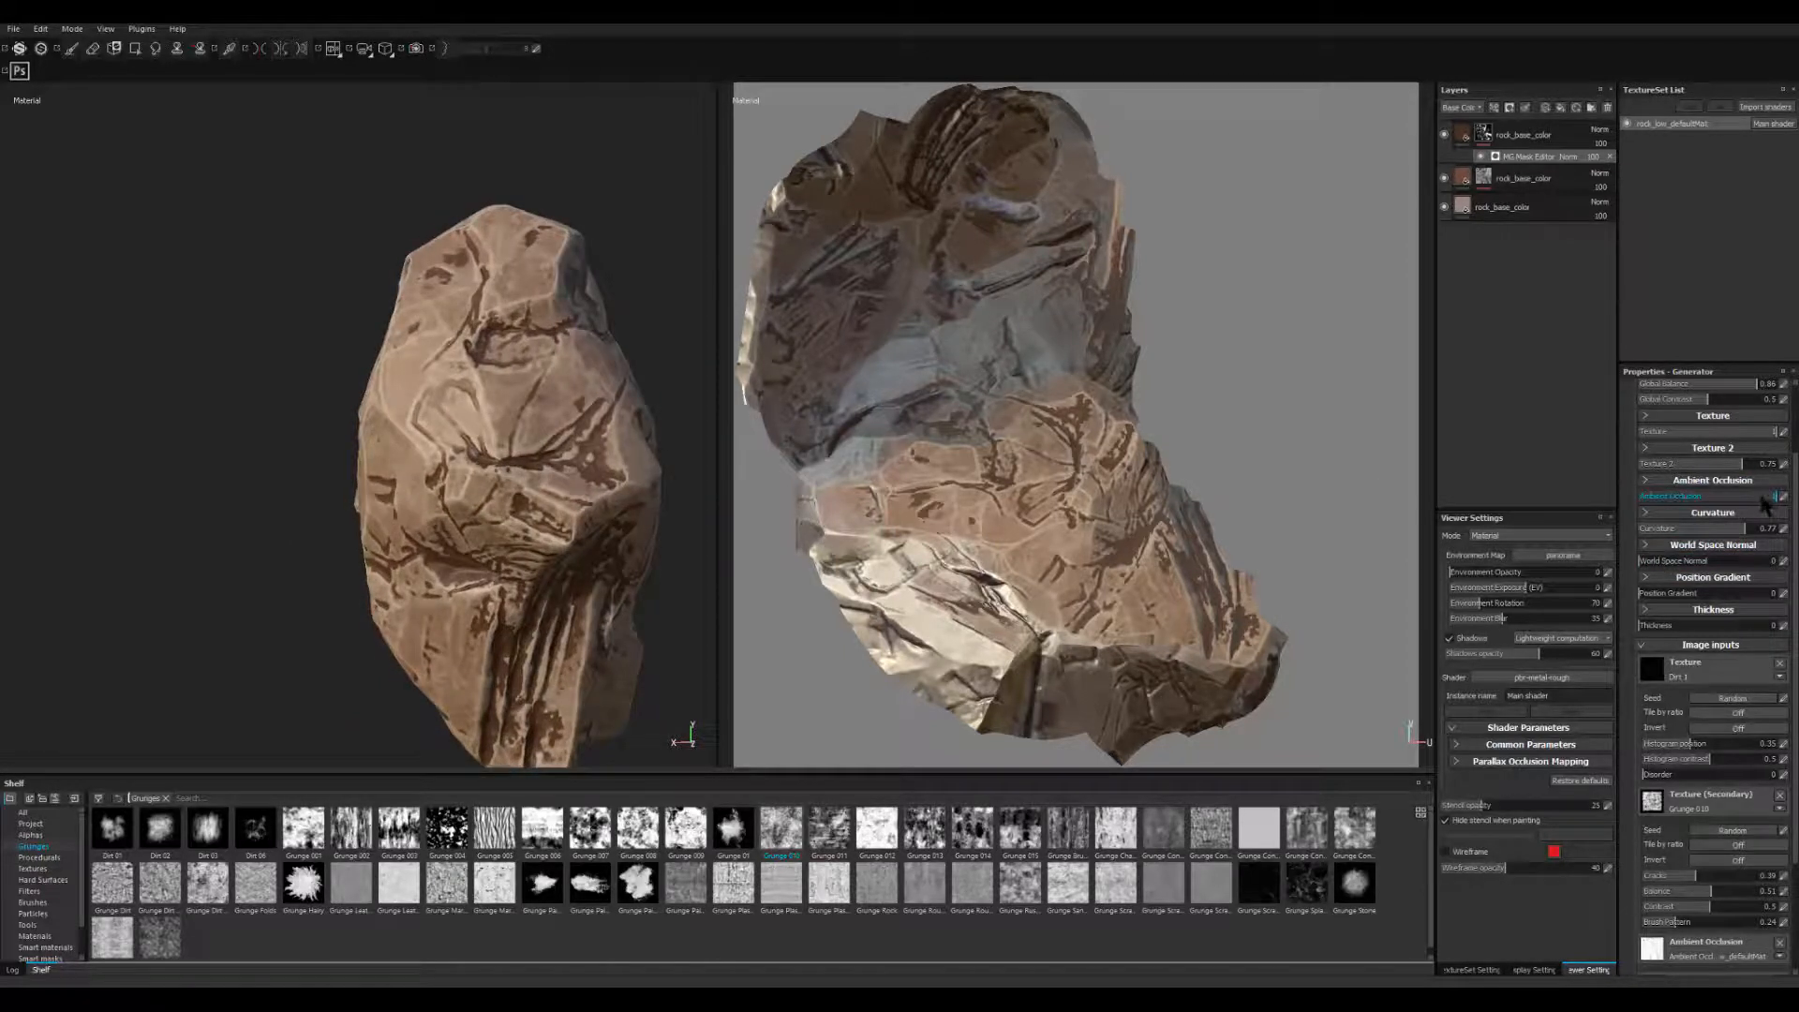
- Lower the Ambient Occlusion amount in the dark brown layer's mask generator to 0.17
left_click_drag(1728, 502, 1666, 523)
right_click_drag(525, 544, 285, 426, "alt")
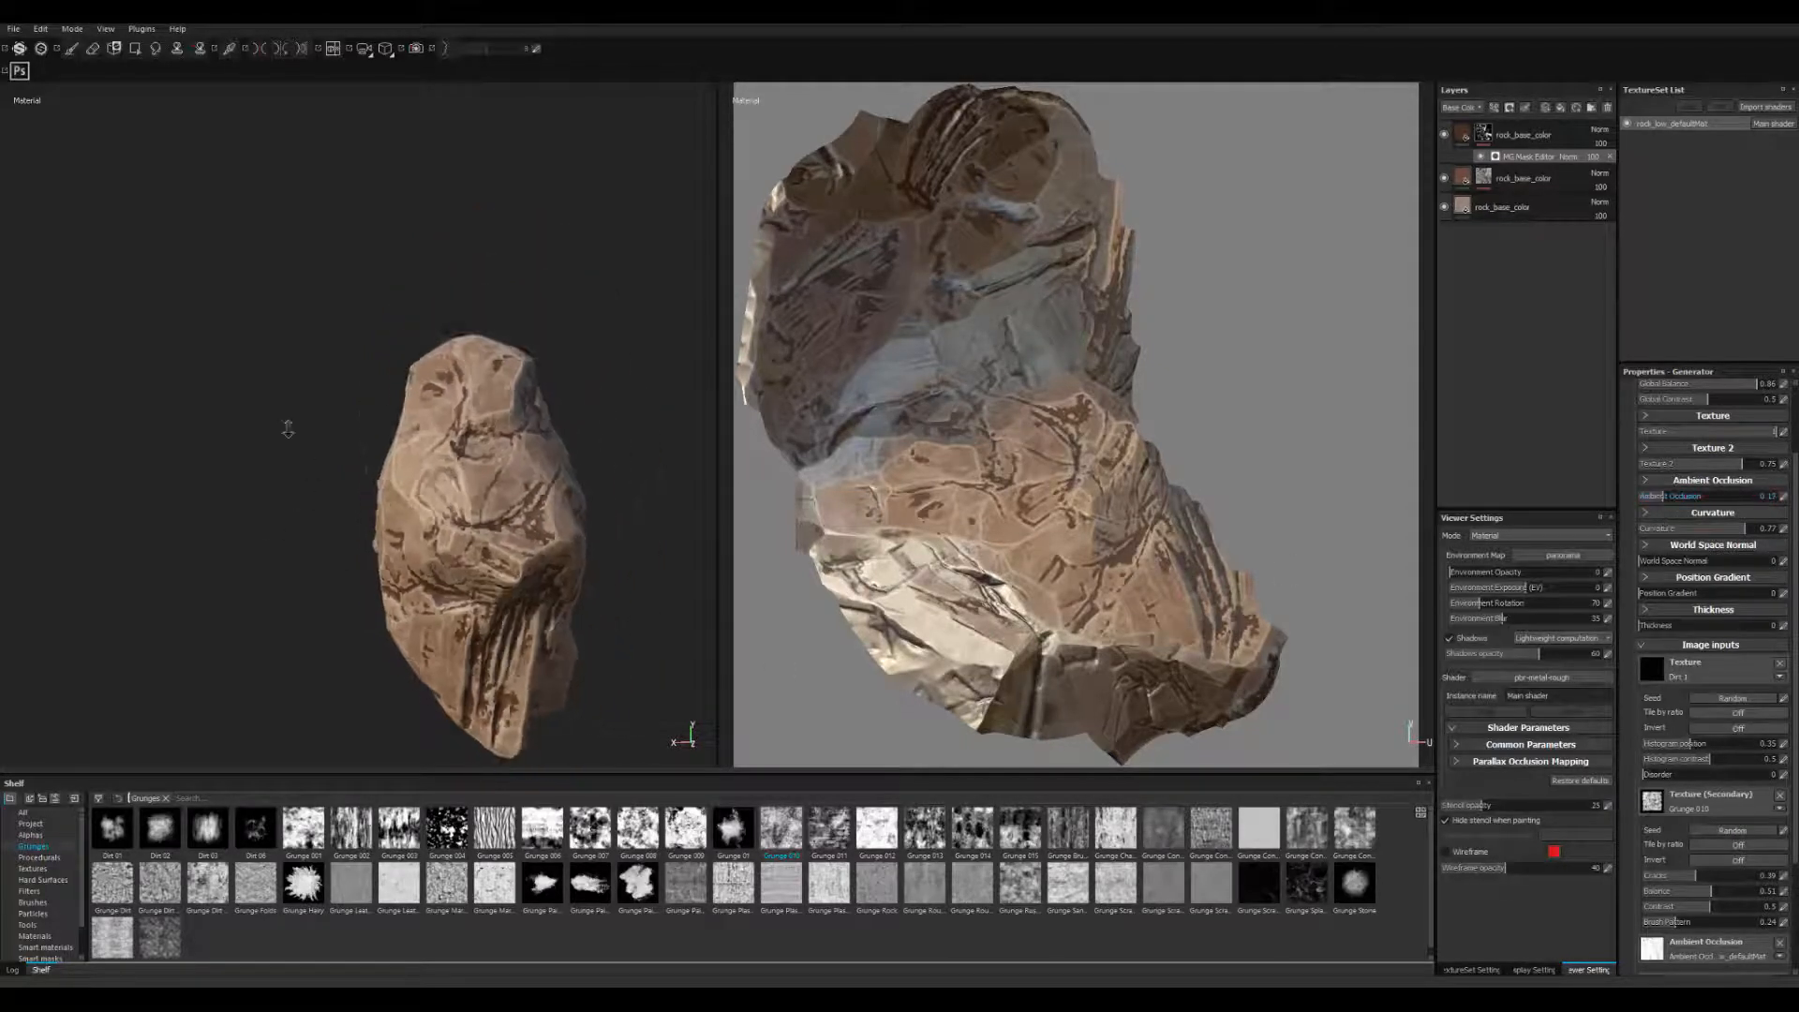
left_click_drag(285, 426, 403, 586, "alt")
right_click_drag(403, 585, 574, 615, "alt")
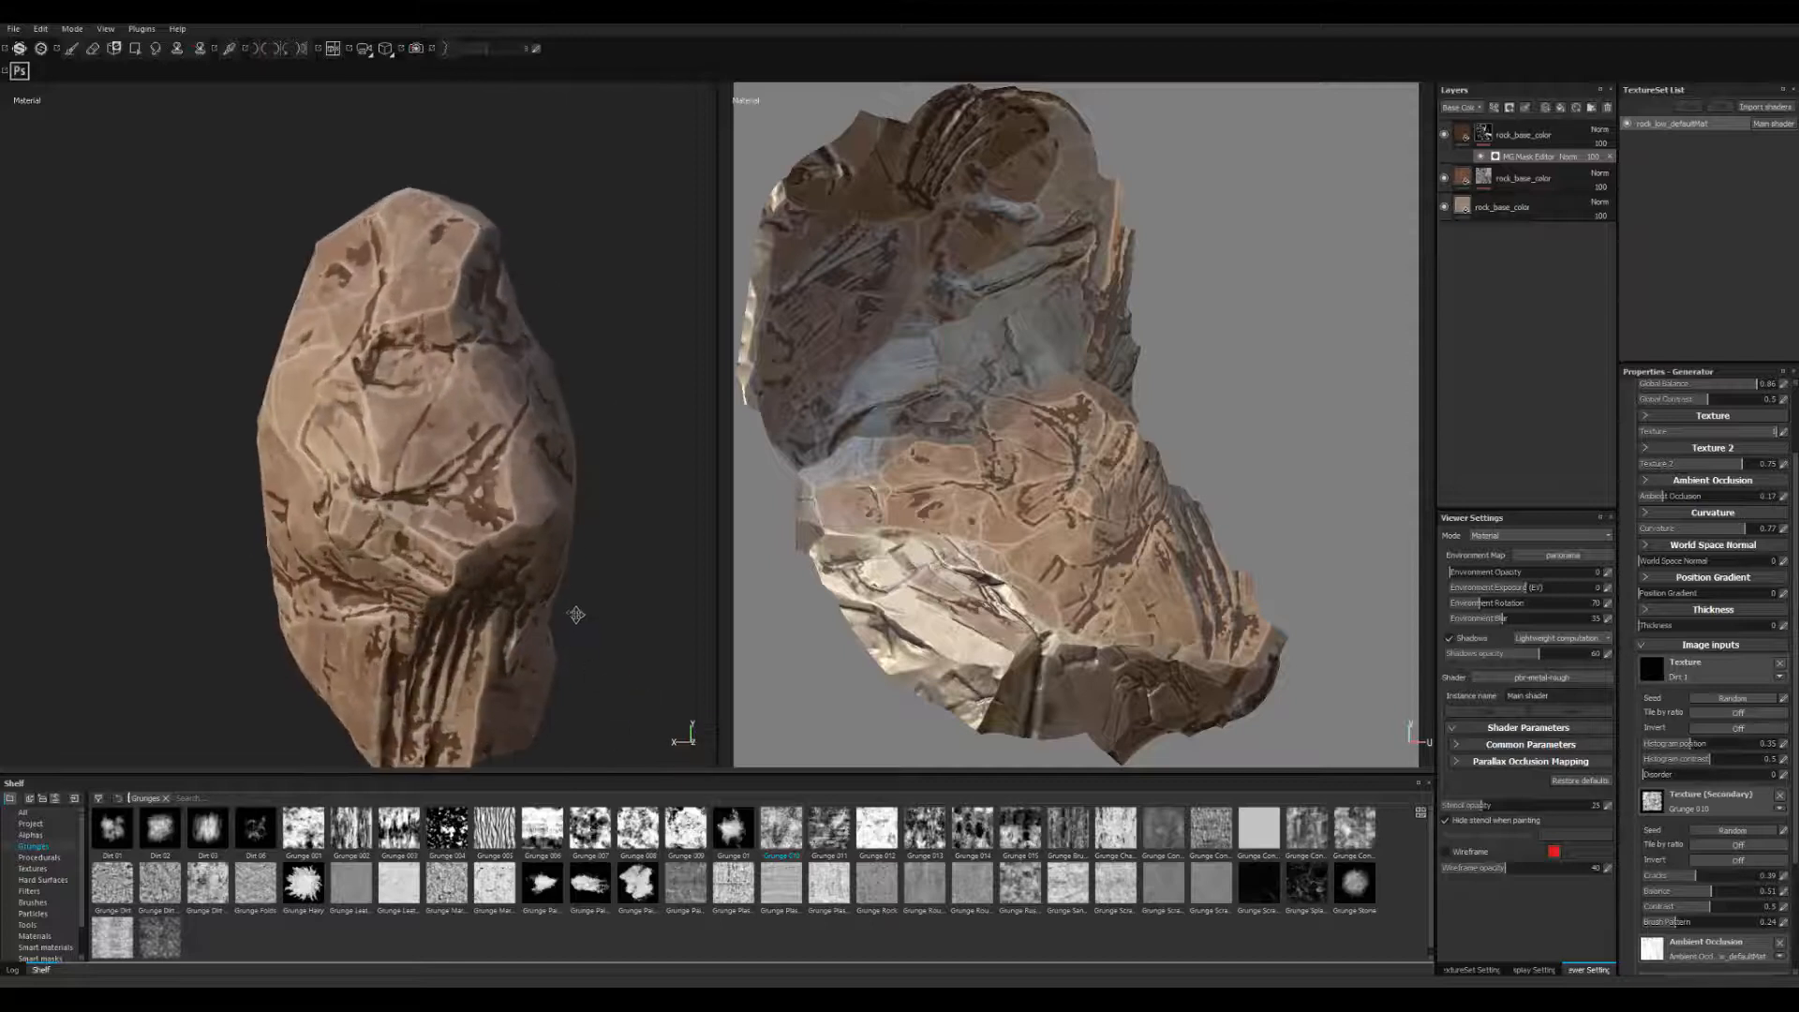
- Raise the Texture 2 amount in the dark brown layer's mask generator to 0.82
scroll(1687, 524, "up", 3)
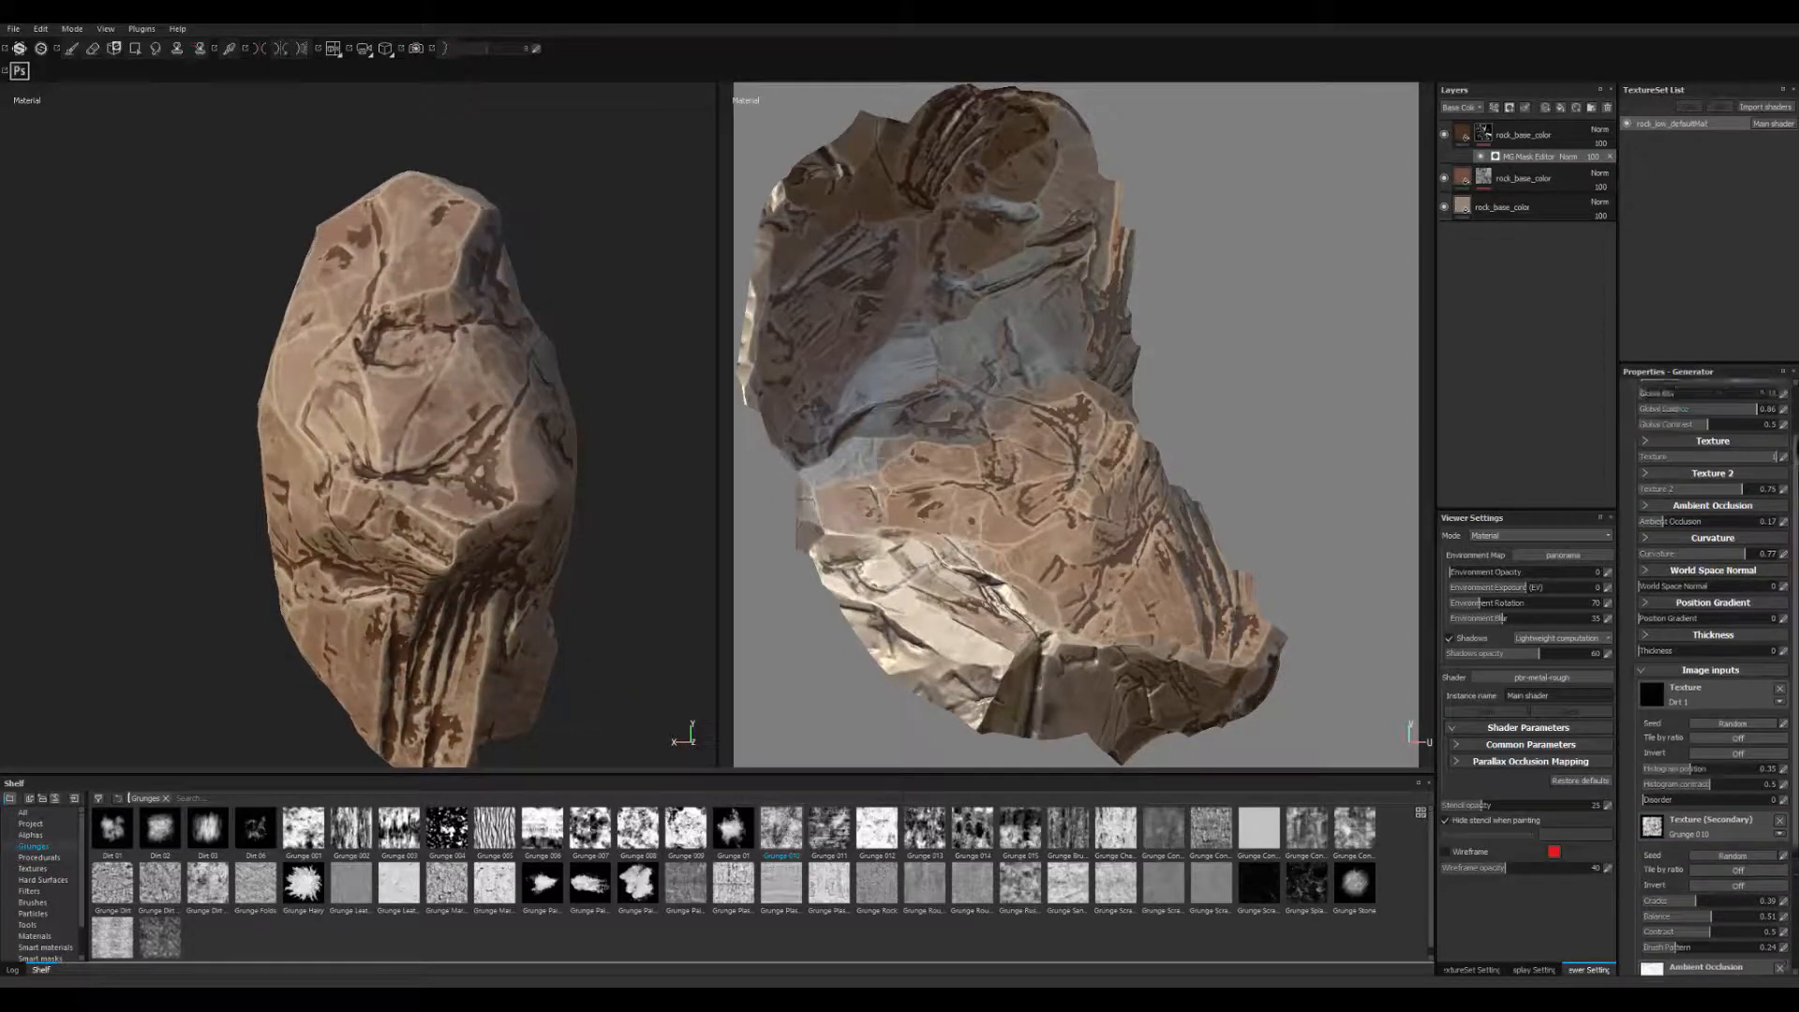
left_click(1686, 515)
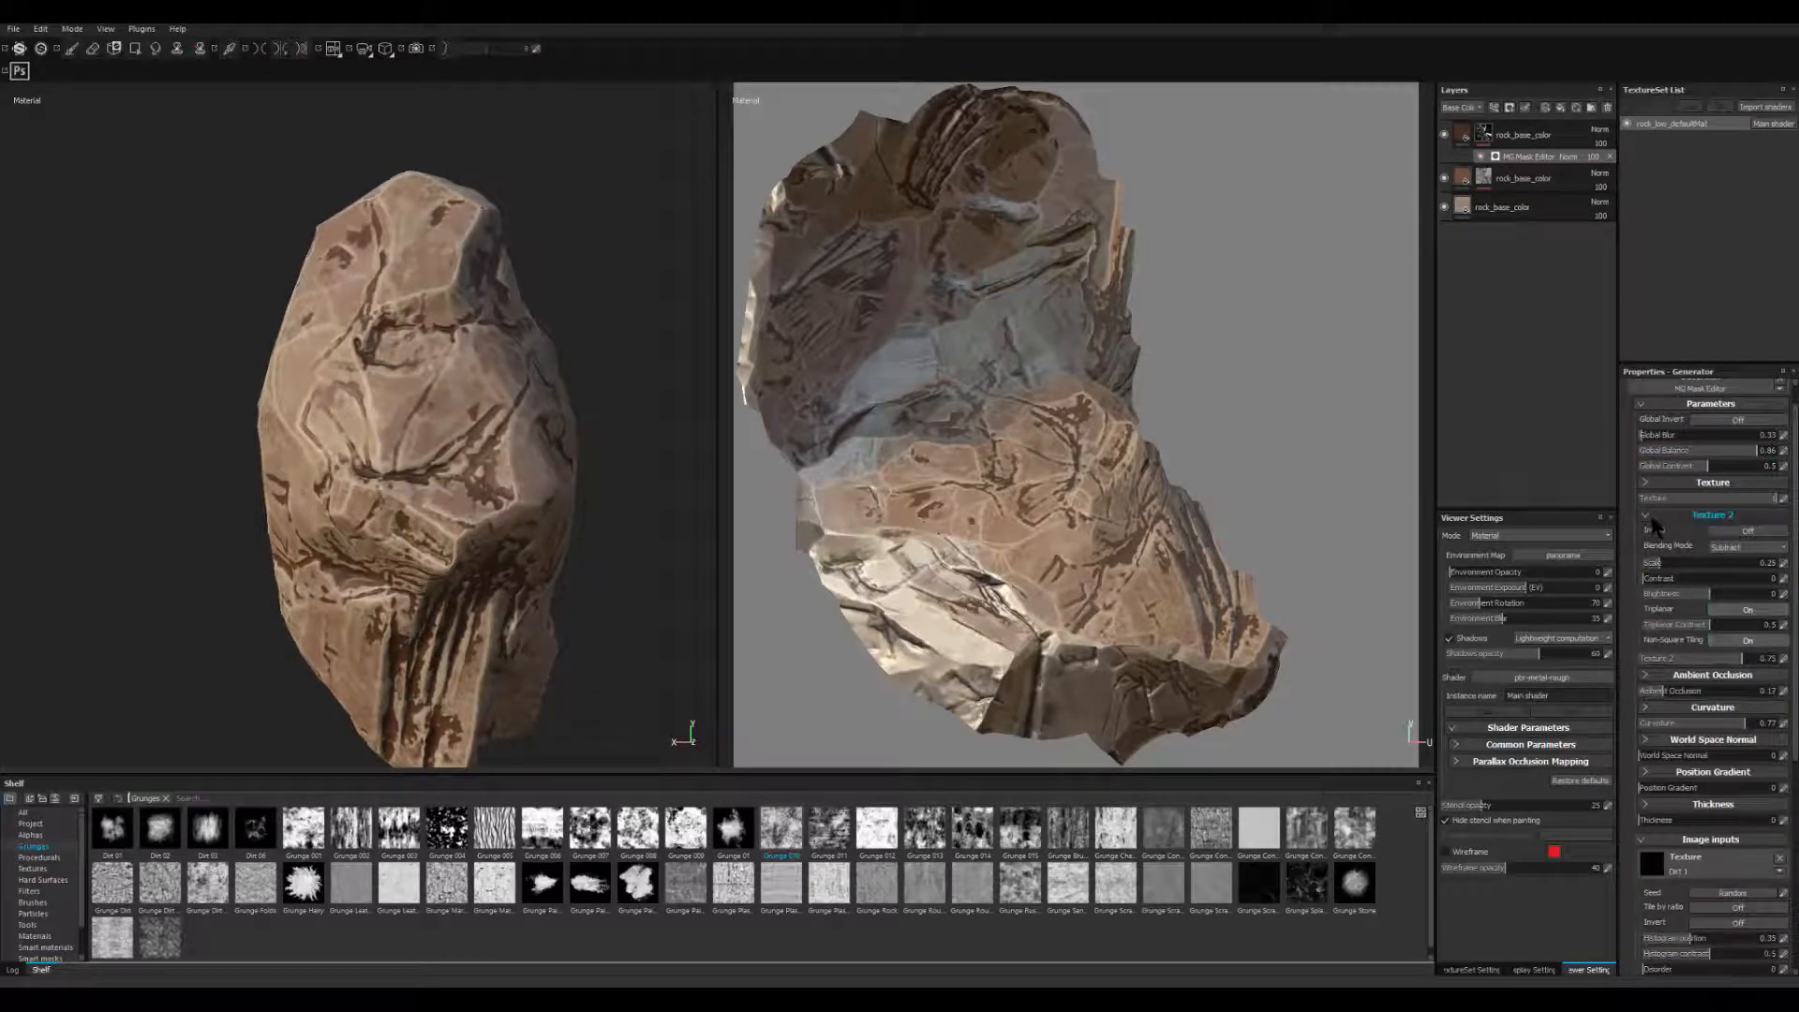
left_click(1705, 515)
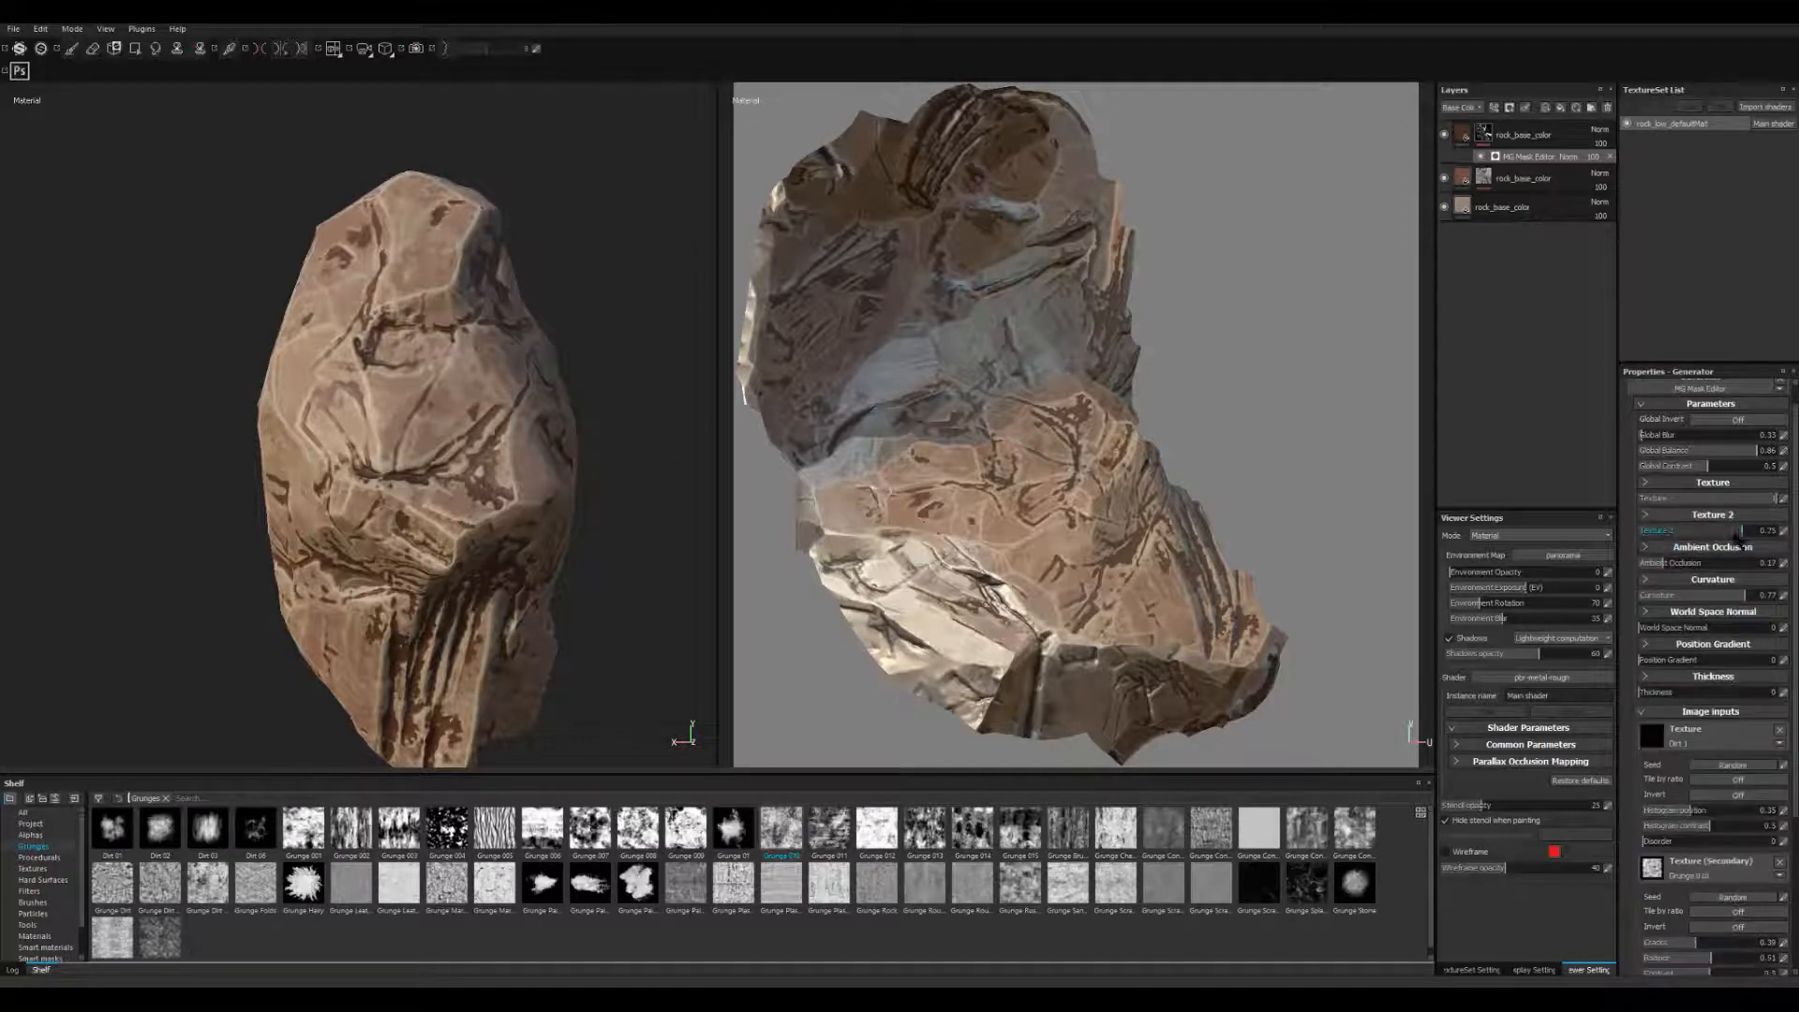
left_click_drag(1679, 531, 1741, 532)
scroll(1715, 562, "down", 2)
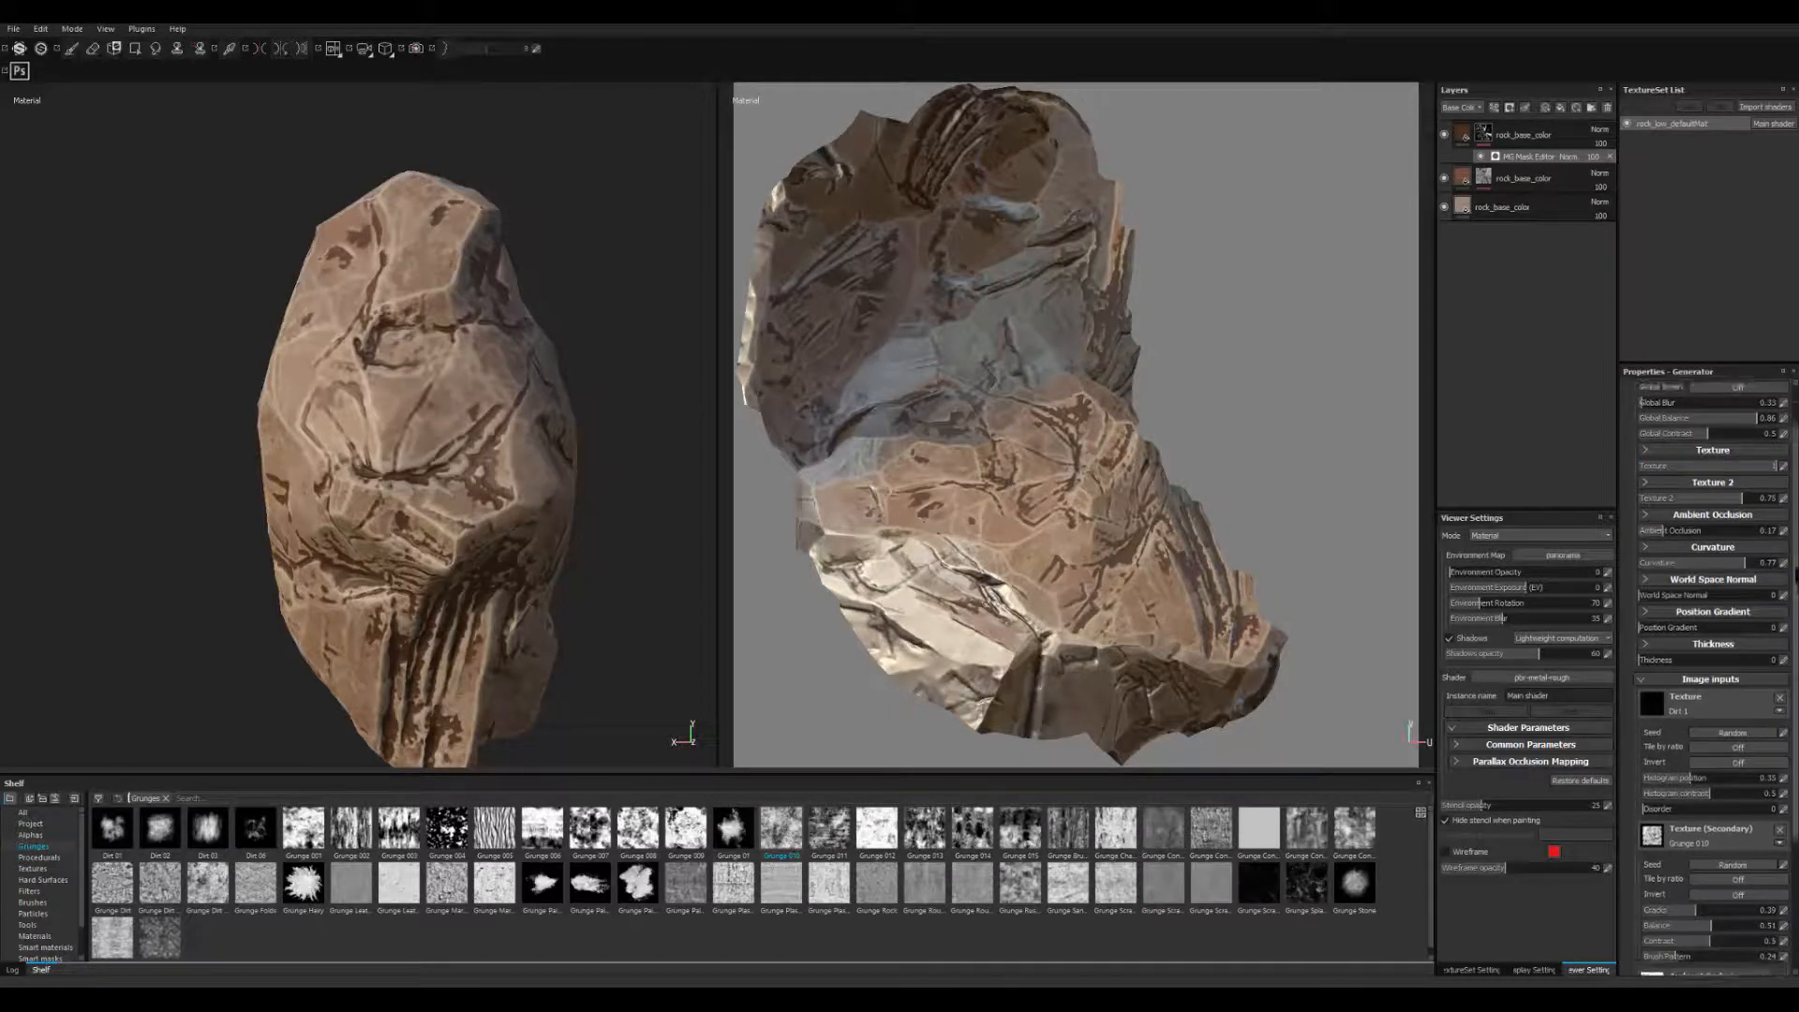
scroll(1694, 609, "down", 5)
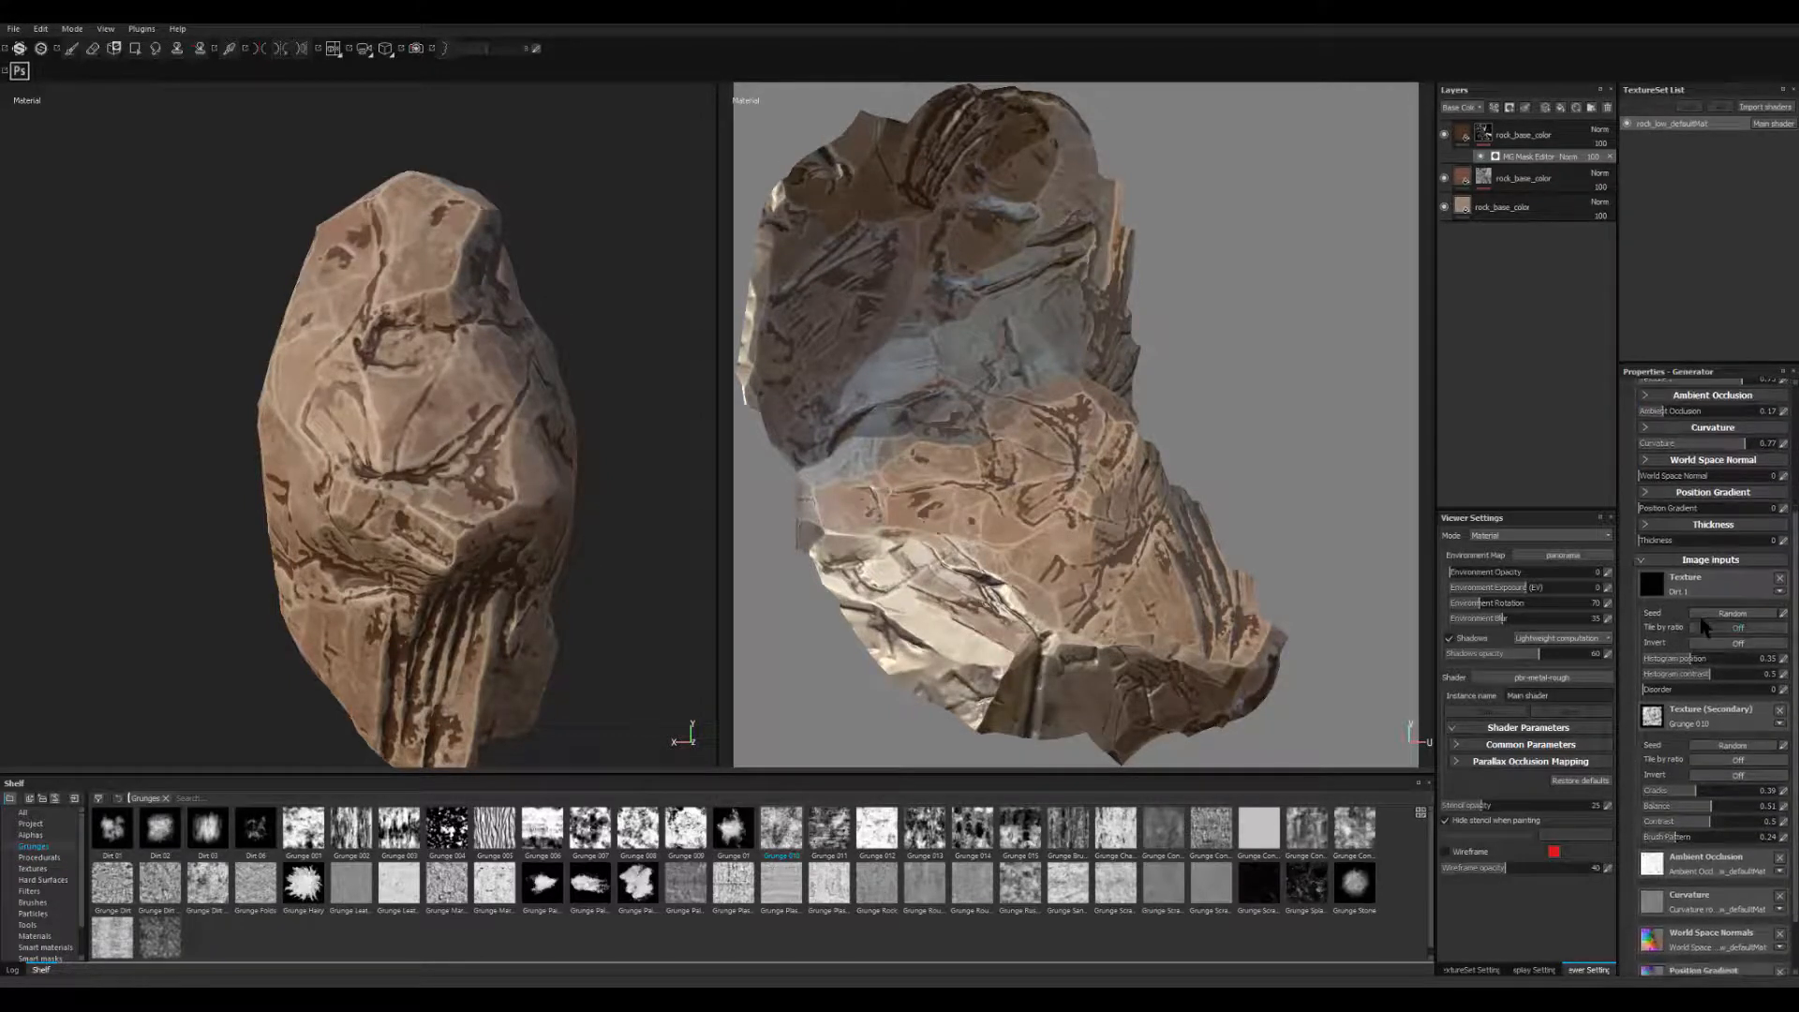
left_click_drag(1793, 588, 1779, 456)
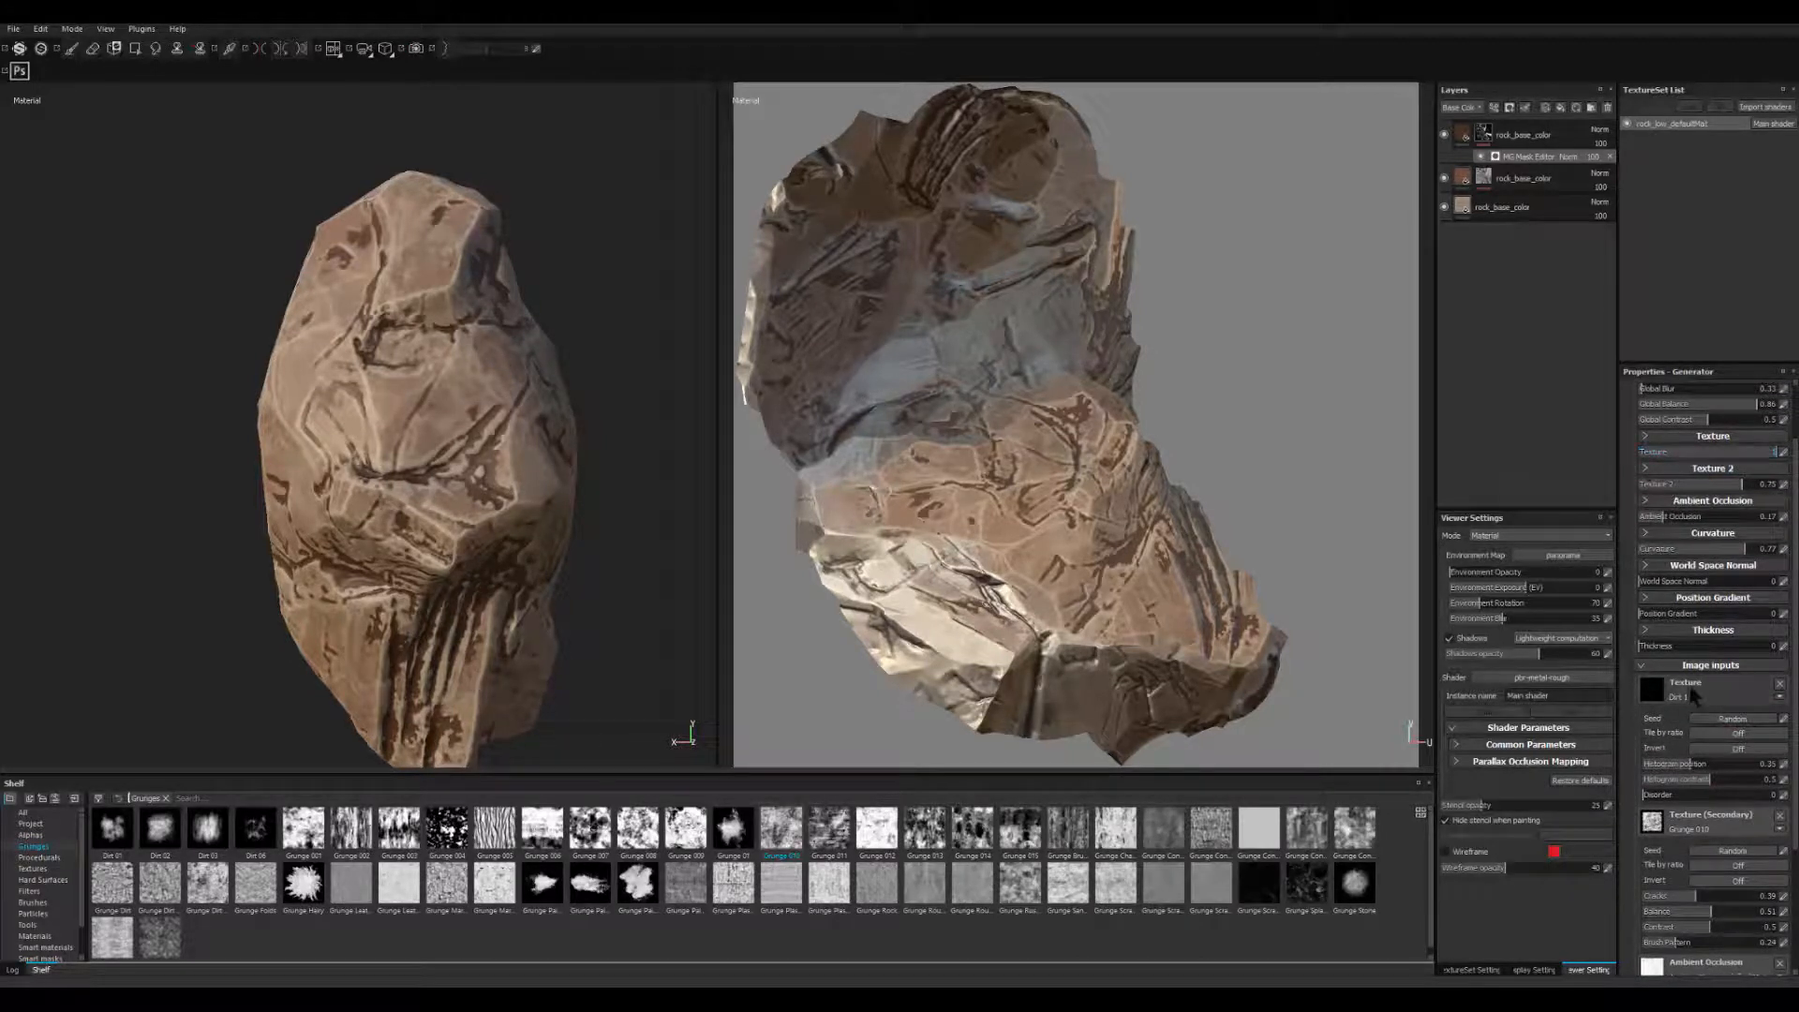
mouse_move(1743, 485)
left_mouse_down()
mouse_move(1632, 482)
mouse_move(1750, 490)
left_mouse_up()
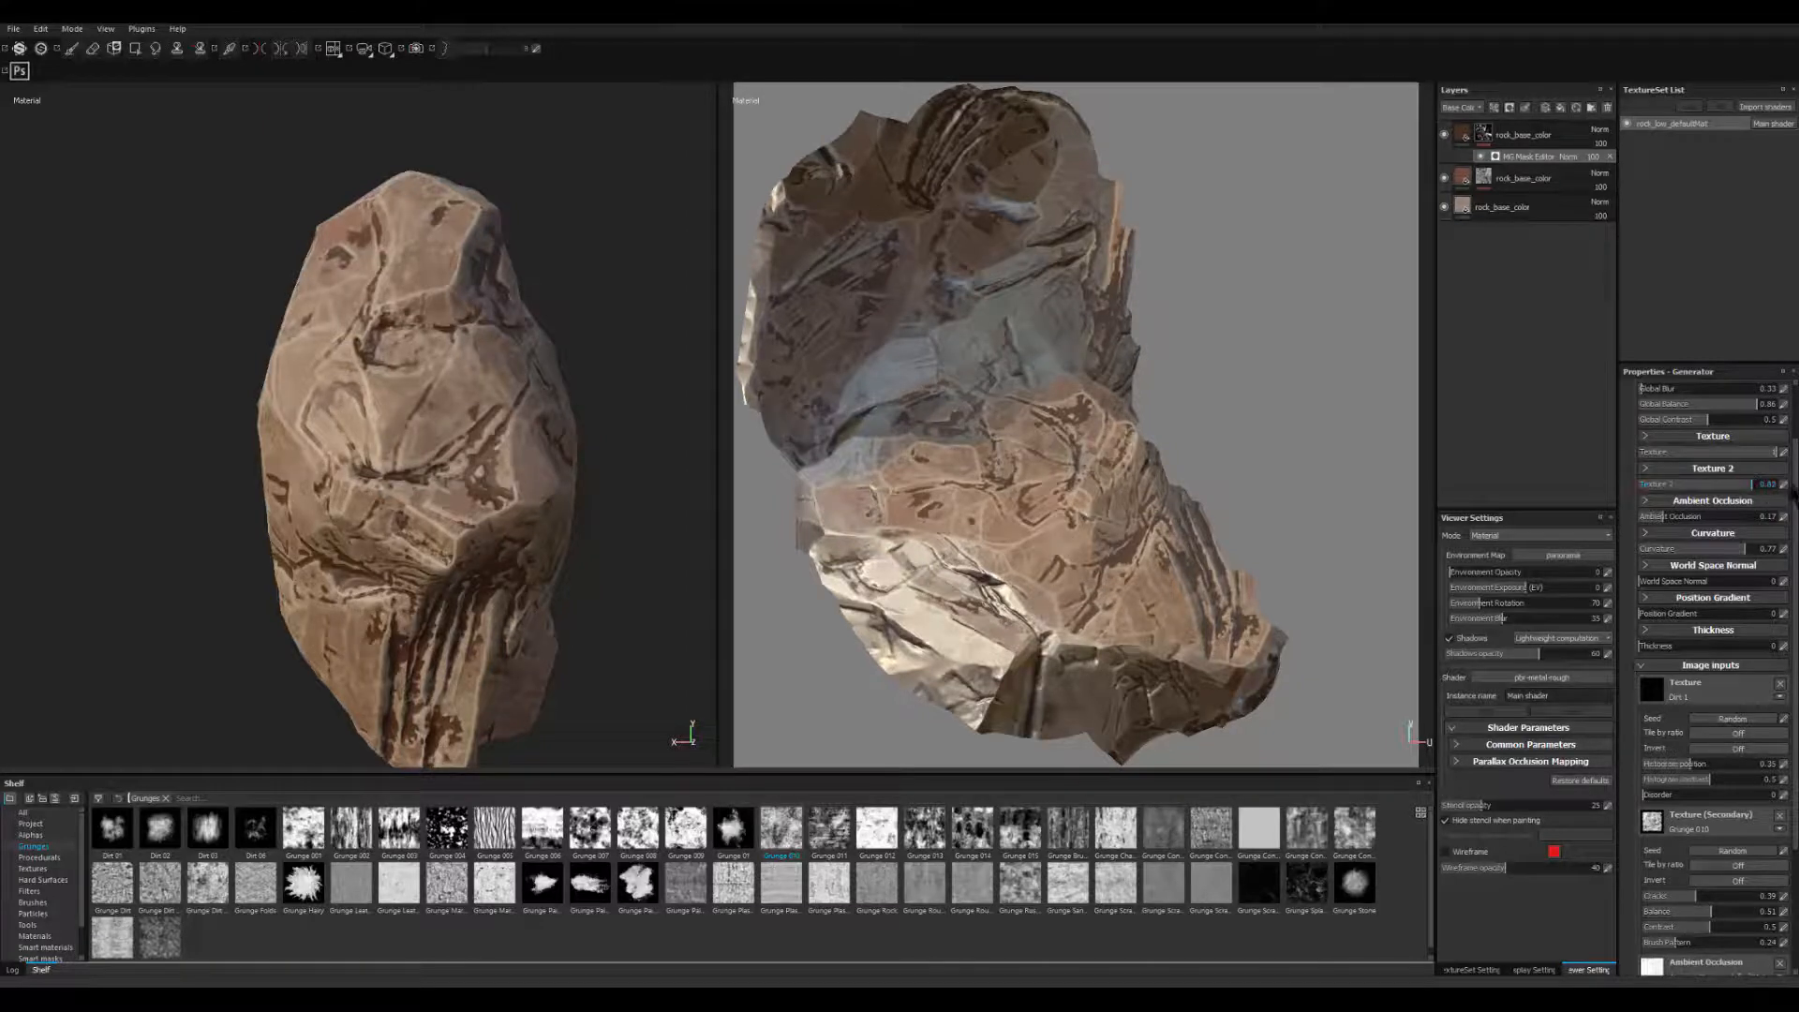
- Raise the mask generator's Global Blur to 0.48 and check the softened dark edges on the rock
scroll(1677, 469, "up", 2)
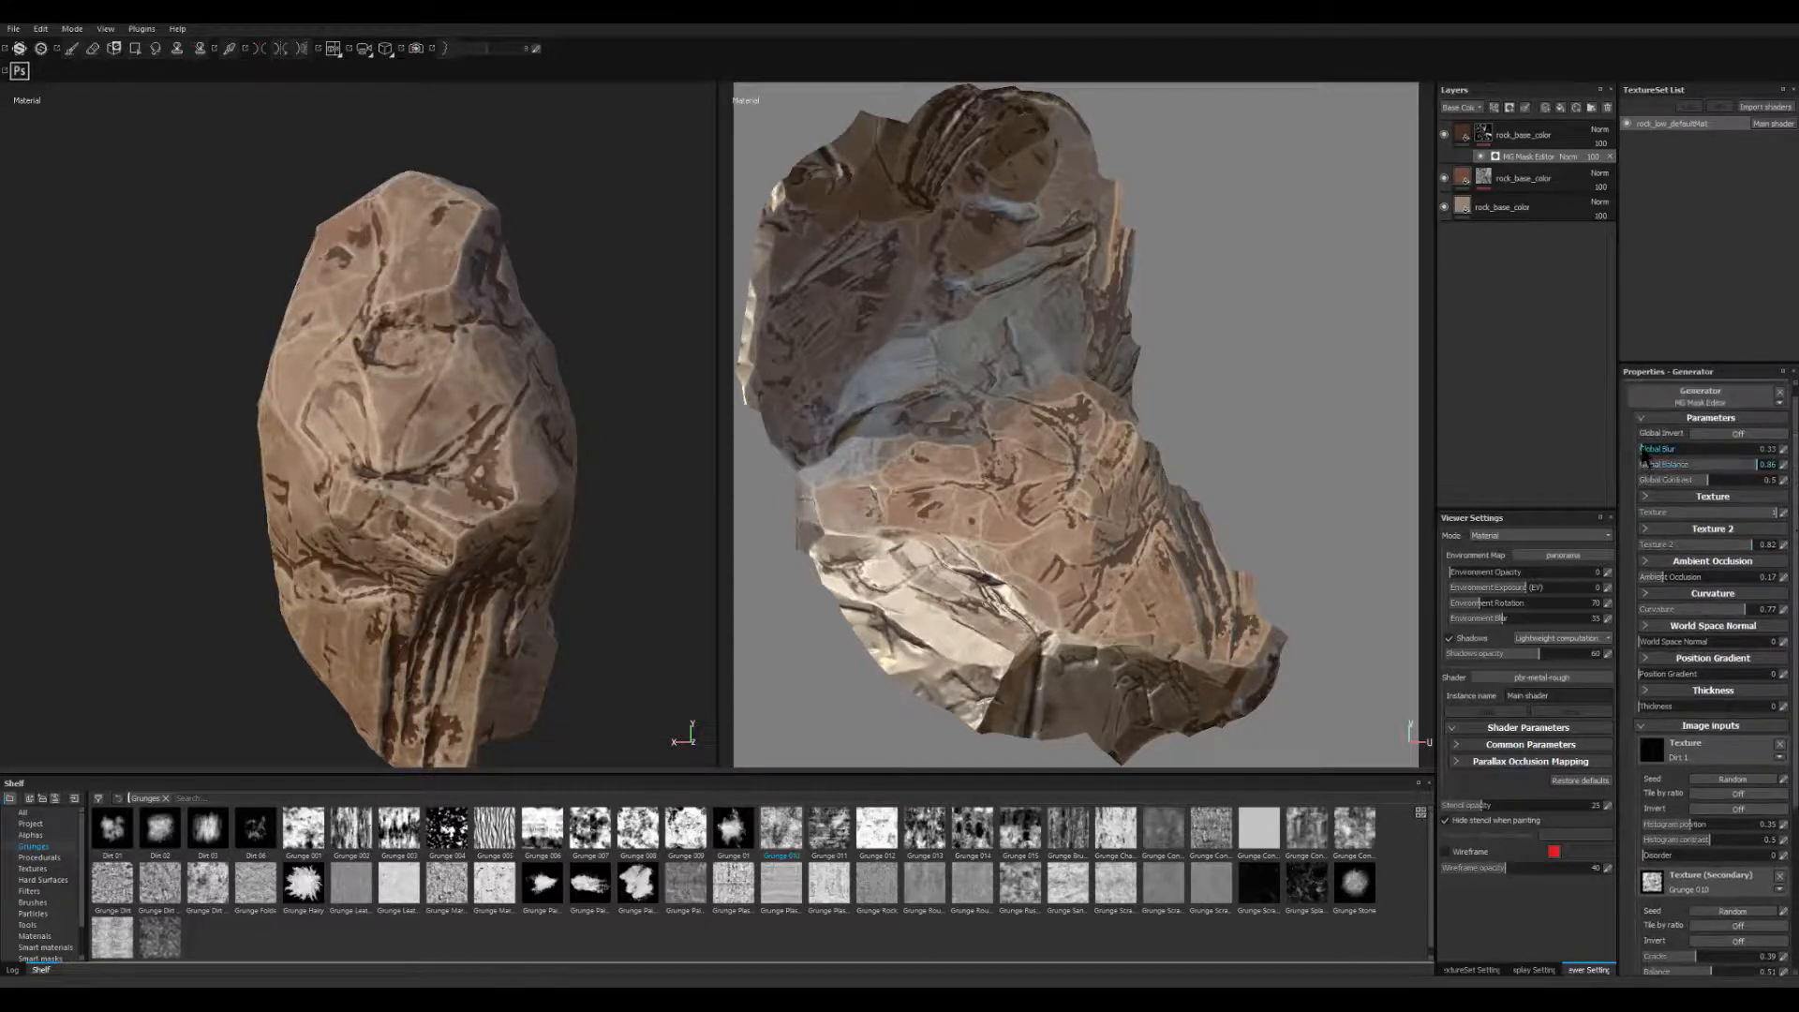
left_click_drag(1643, 449, 1648, 448)
right_click_drag(507, 616, 197, 509, "alt")
left_click_drag(198, 509, 374, 543, "alt")
right_click_drag(375, 544, 712, 544, "alt")
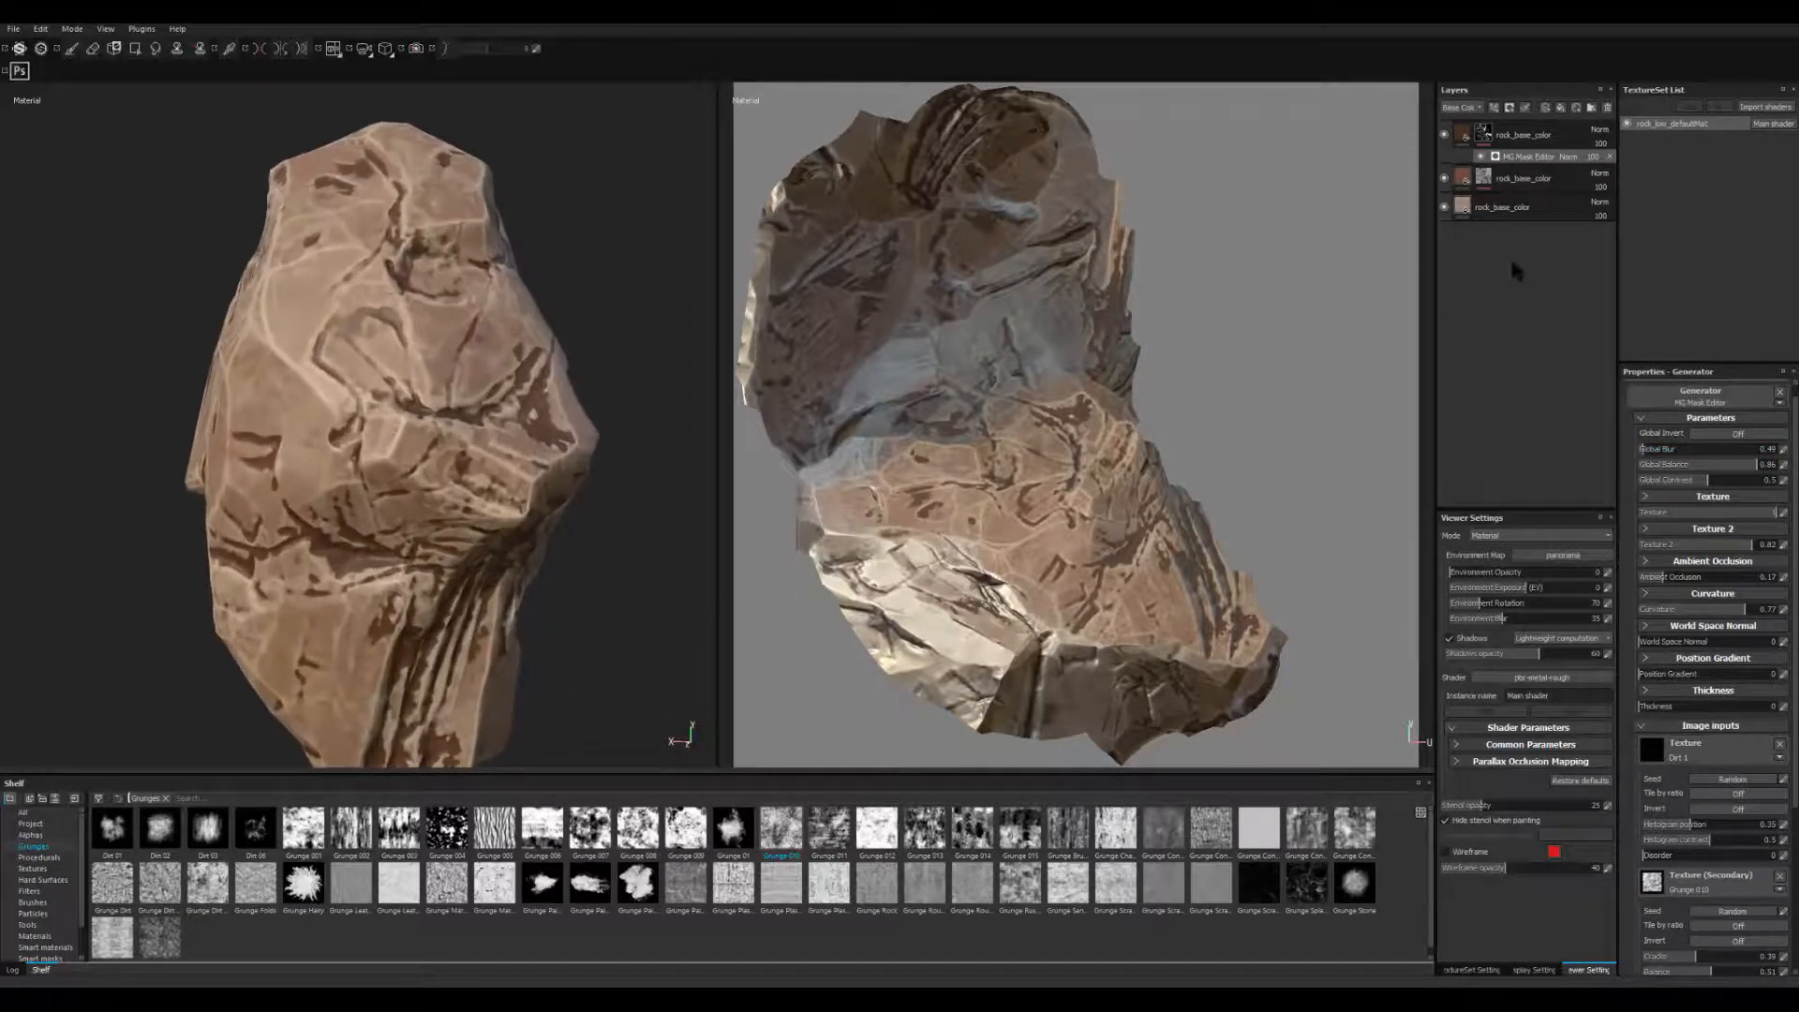
- Add a paint effect above the MG Mask Editor on the dark brown layer's mask
right_click(1520, 136)
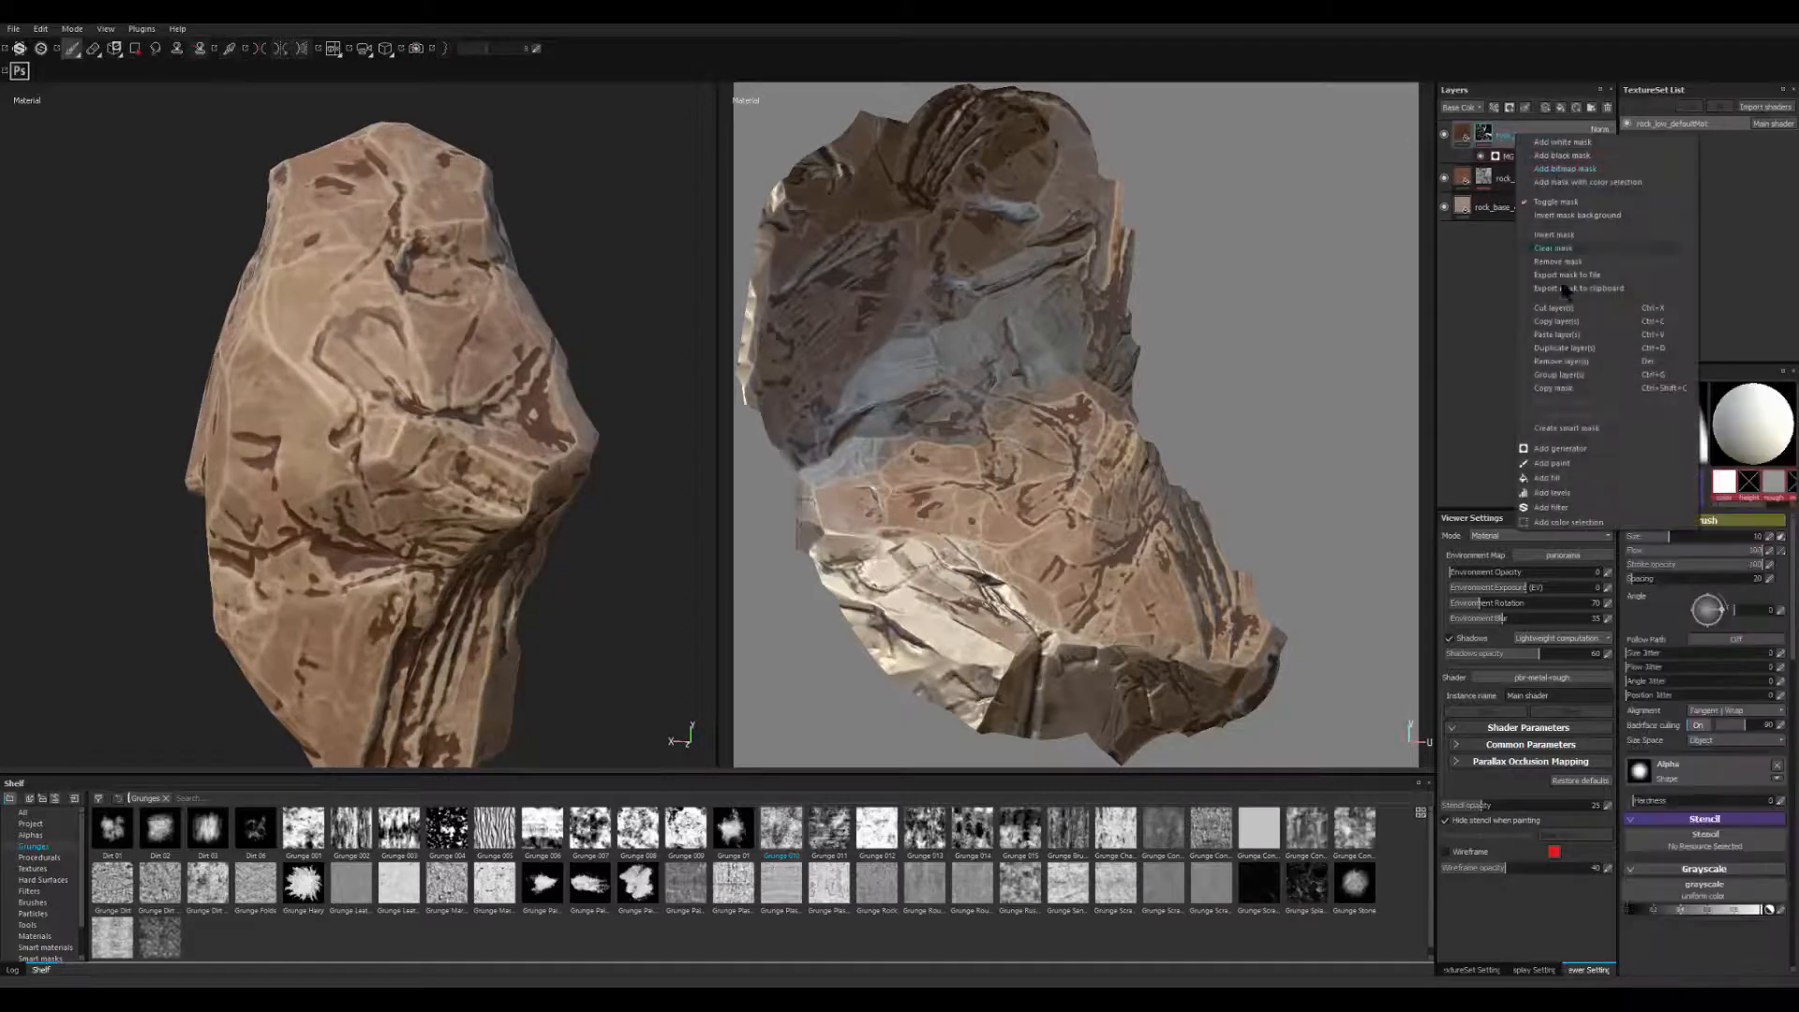
left_click(1552, 463)
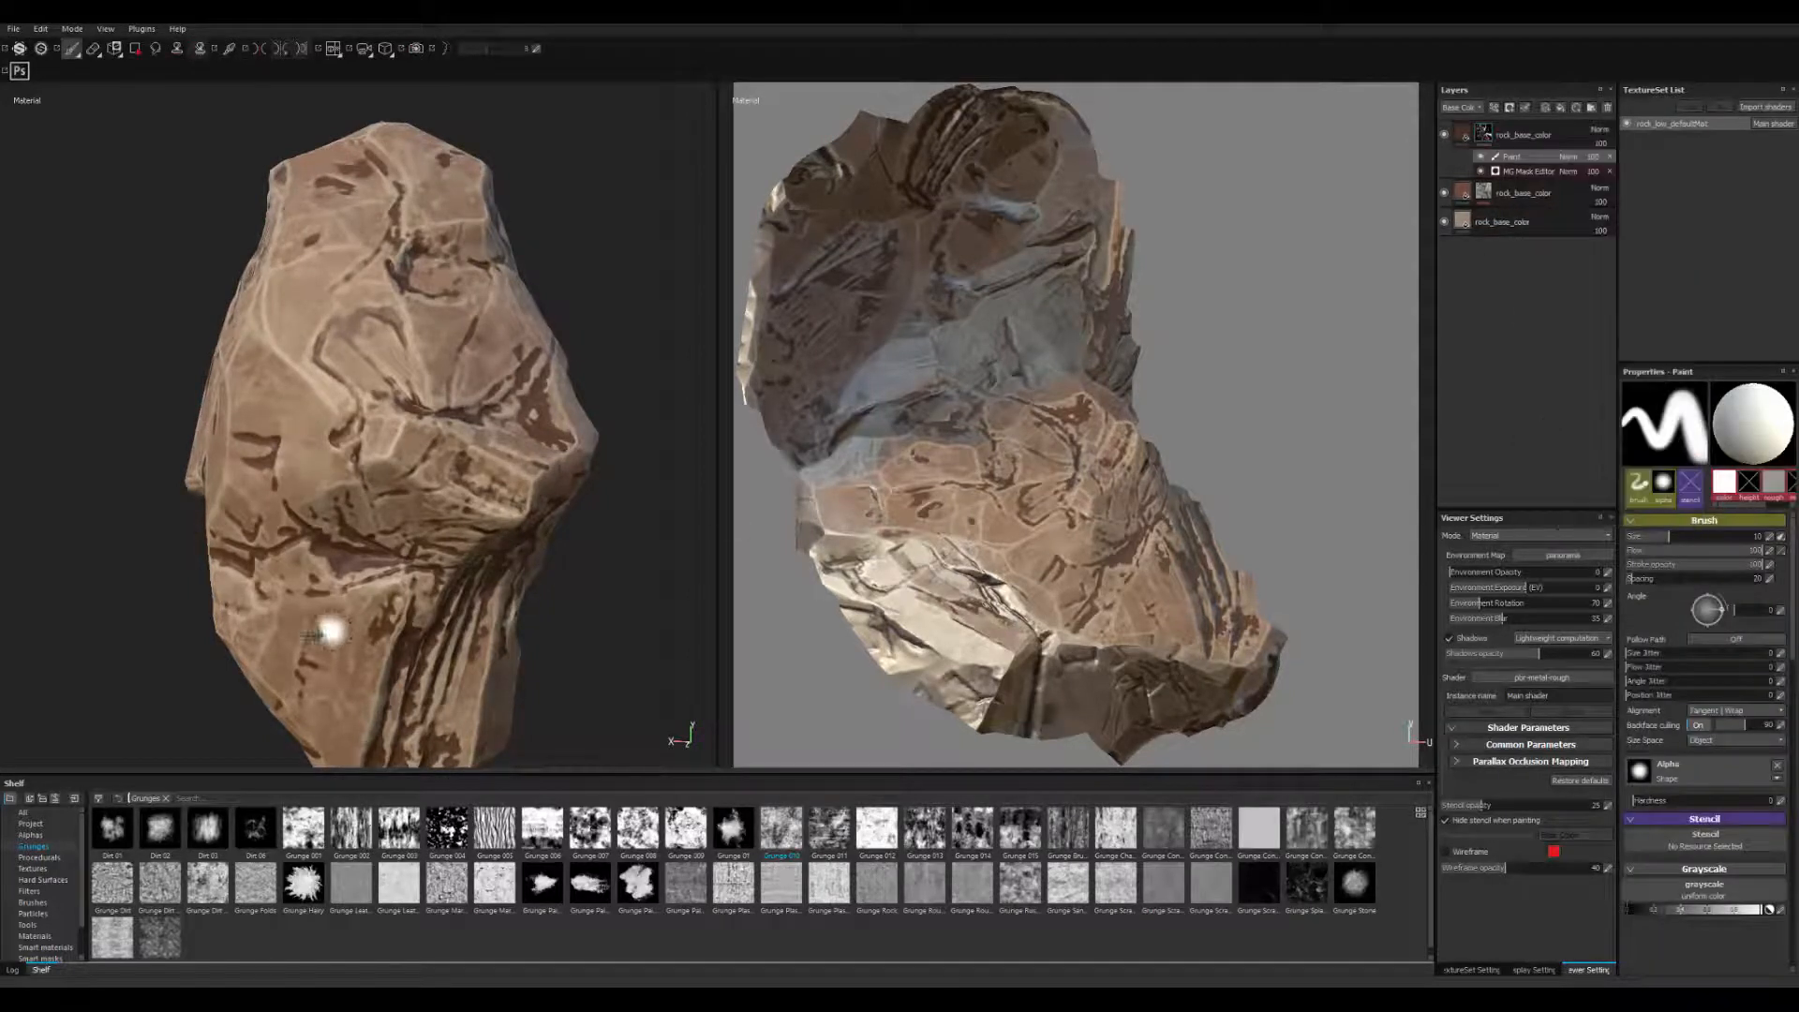
right_click_drag(322, 630, 390, 656, "alt")
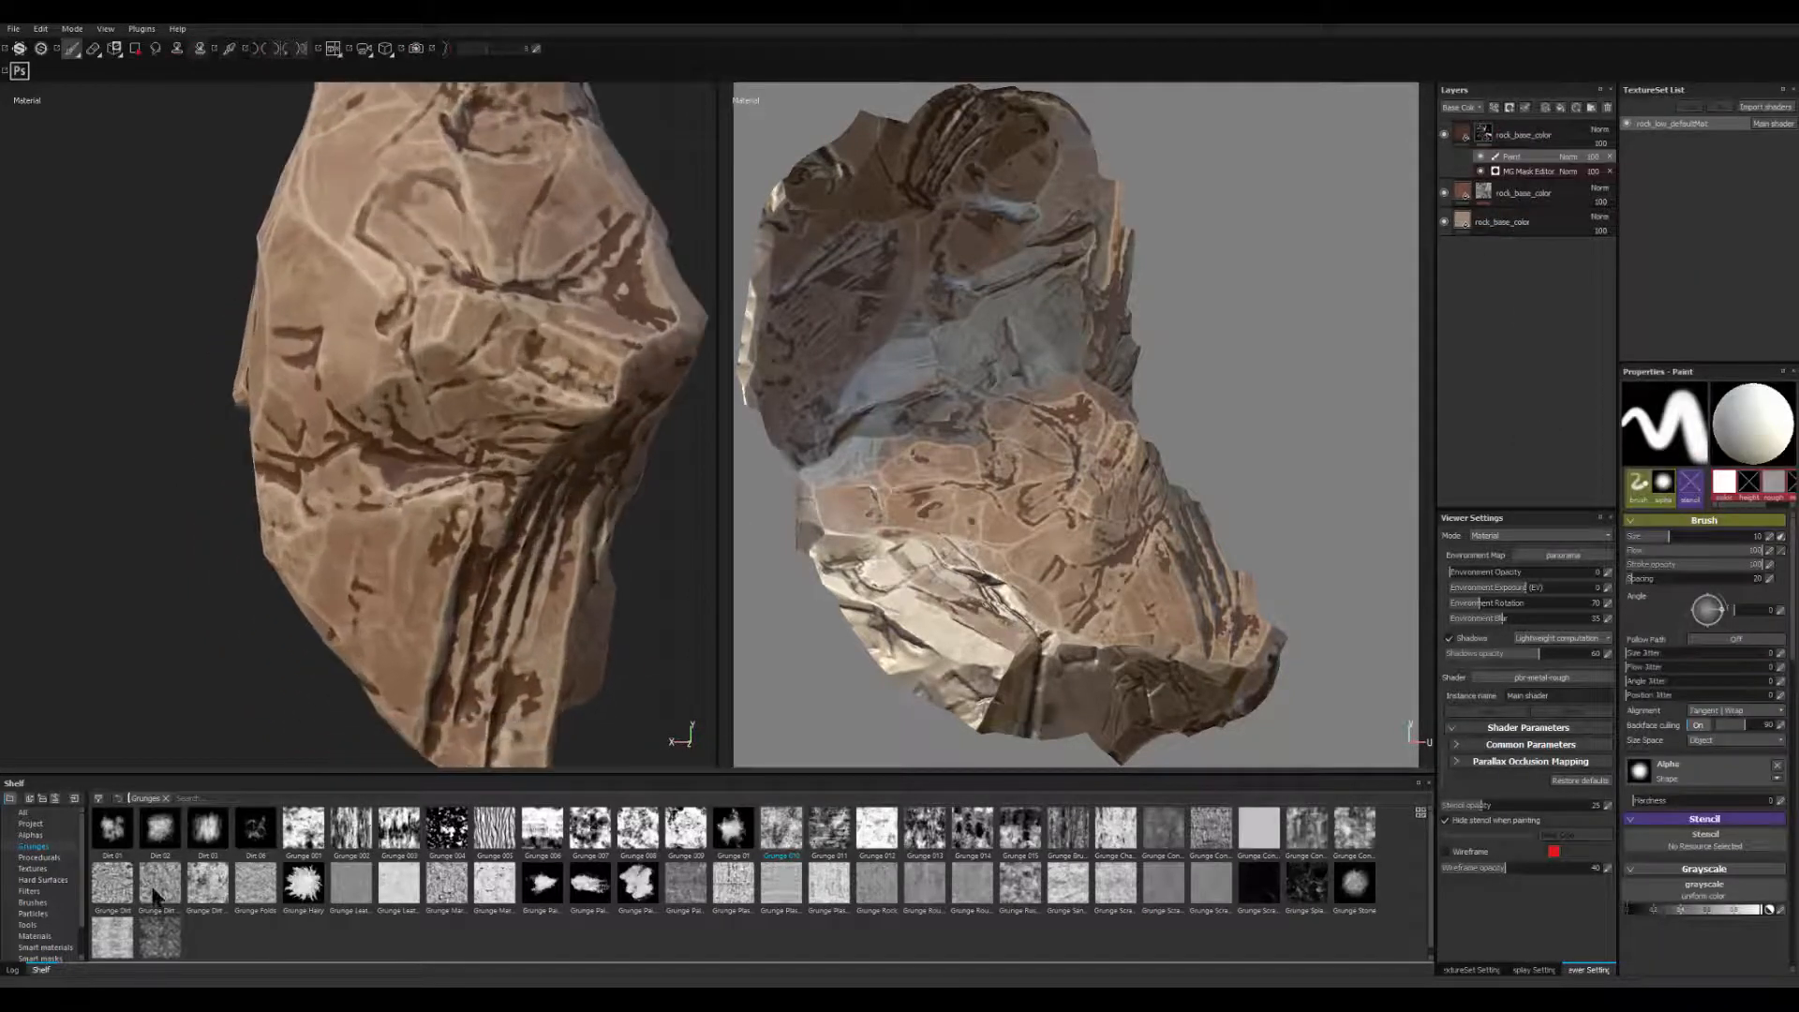
- Choose the Mold brush preset to paint out parts of the dark brown layer's mask
left_click(41, 902)
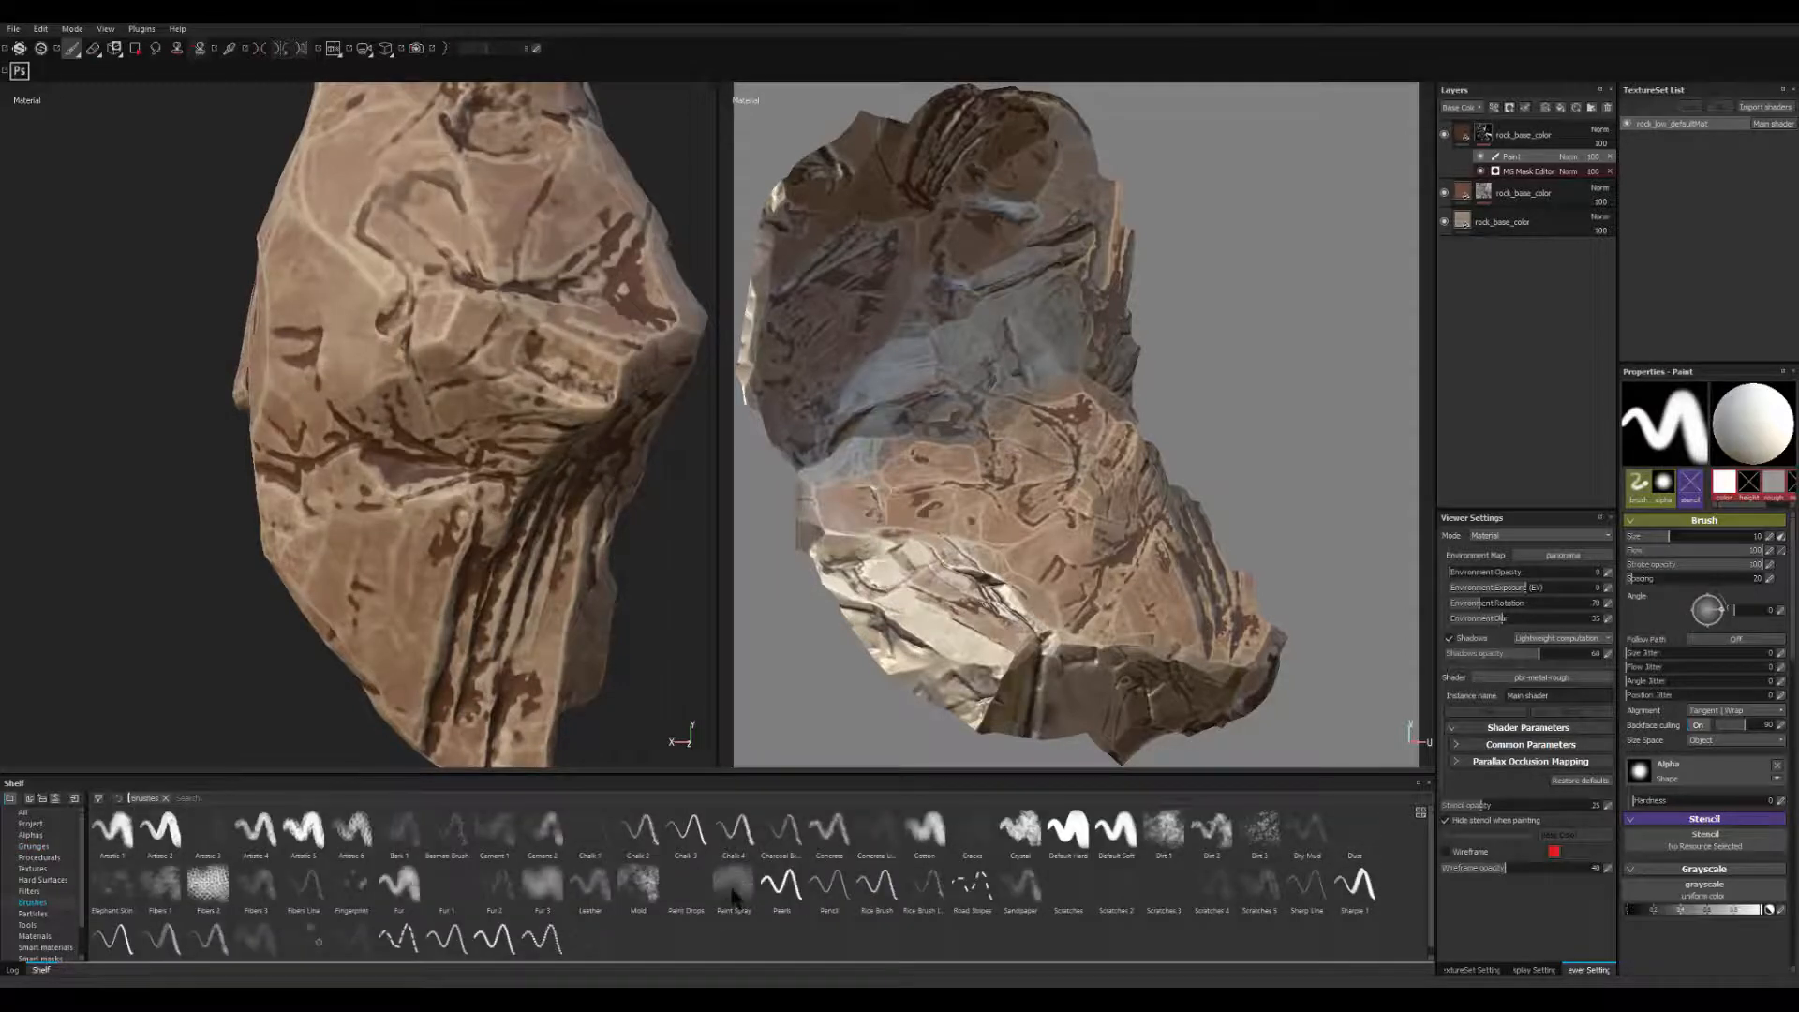
left_click(732, 895)
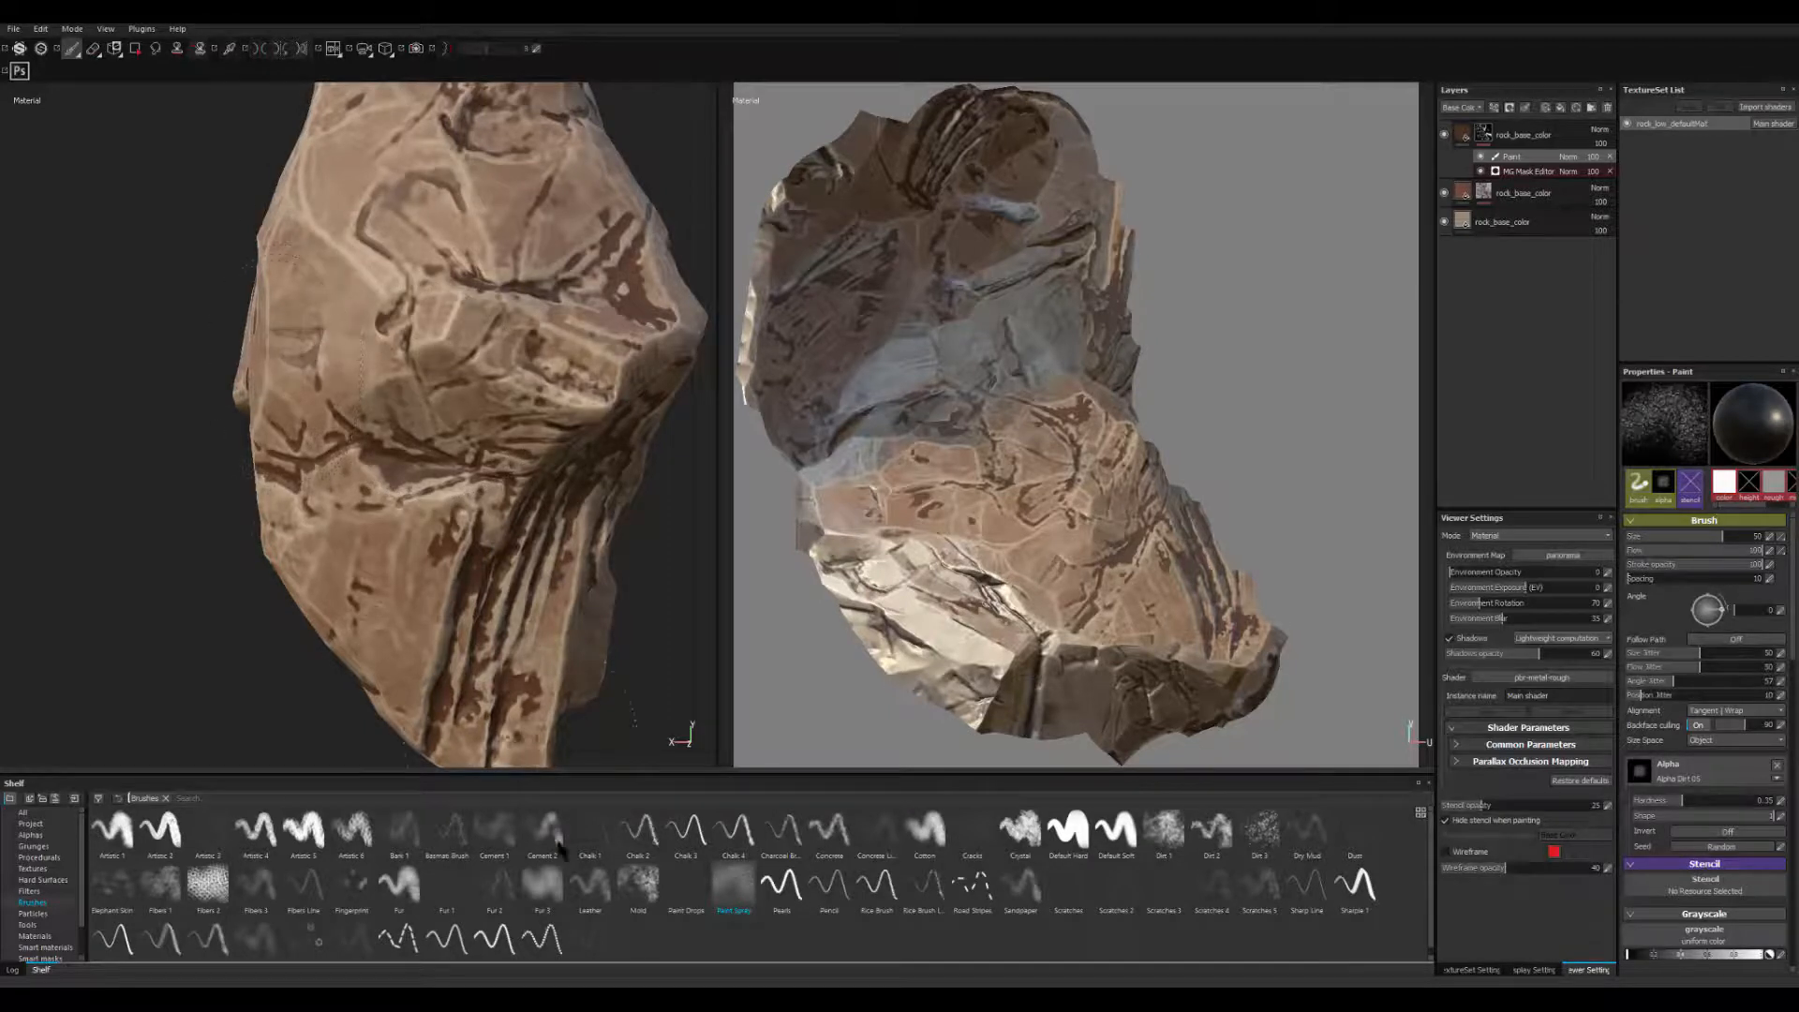
left_click(638, 883)
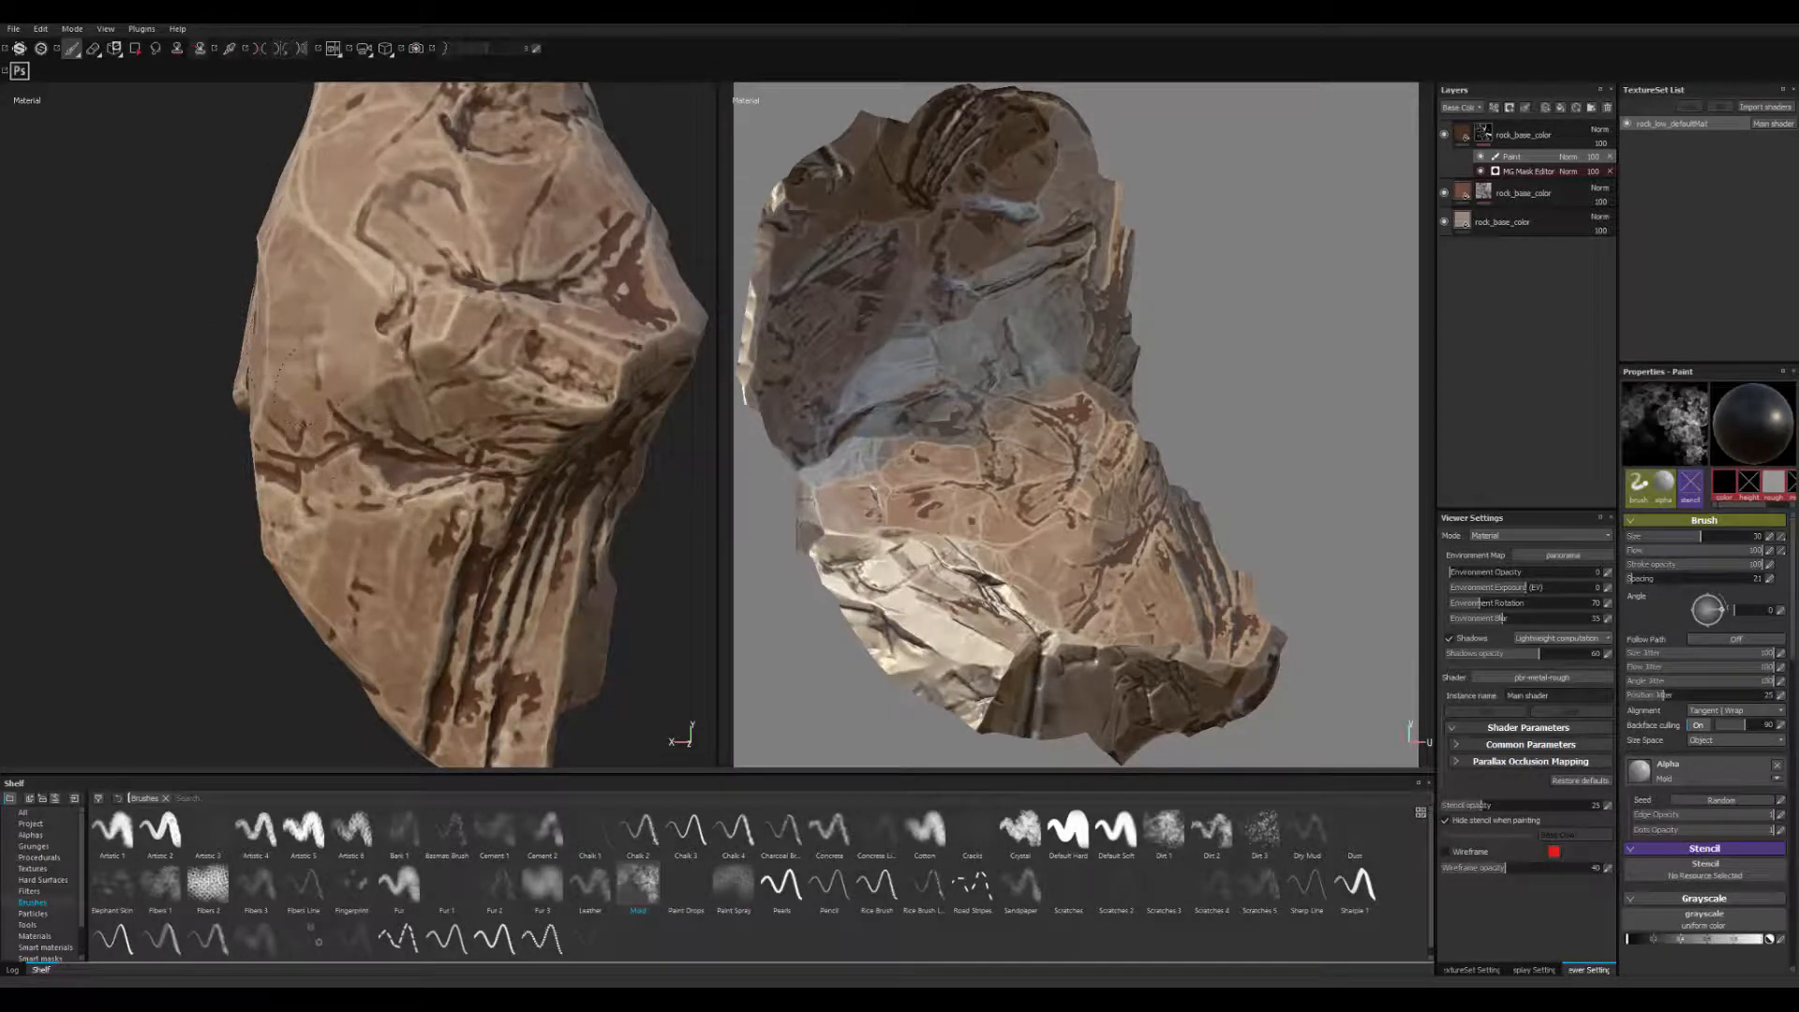
- Paint black on the dark brown layer's mask to break up the dark patches on the rock's upper and front faces
middle_click_drag(490, 192, 520, 474, "alt")
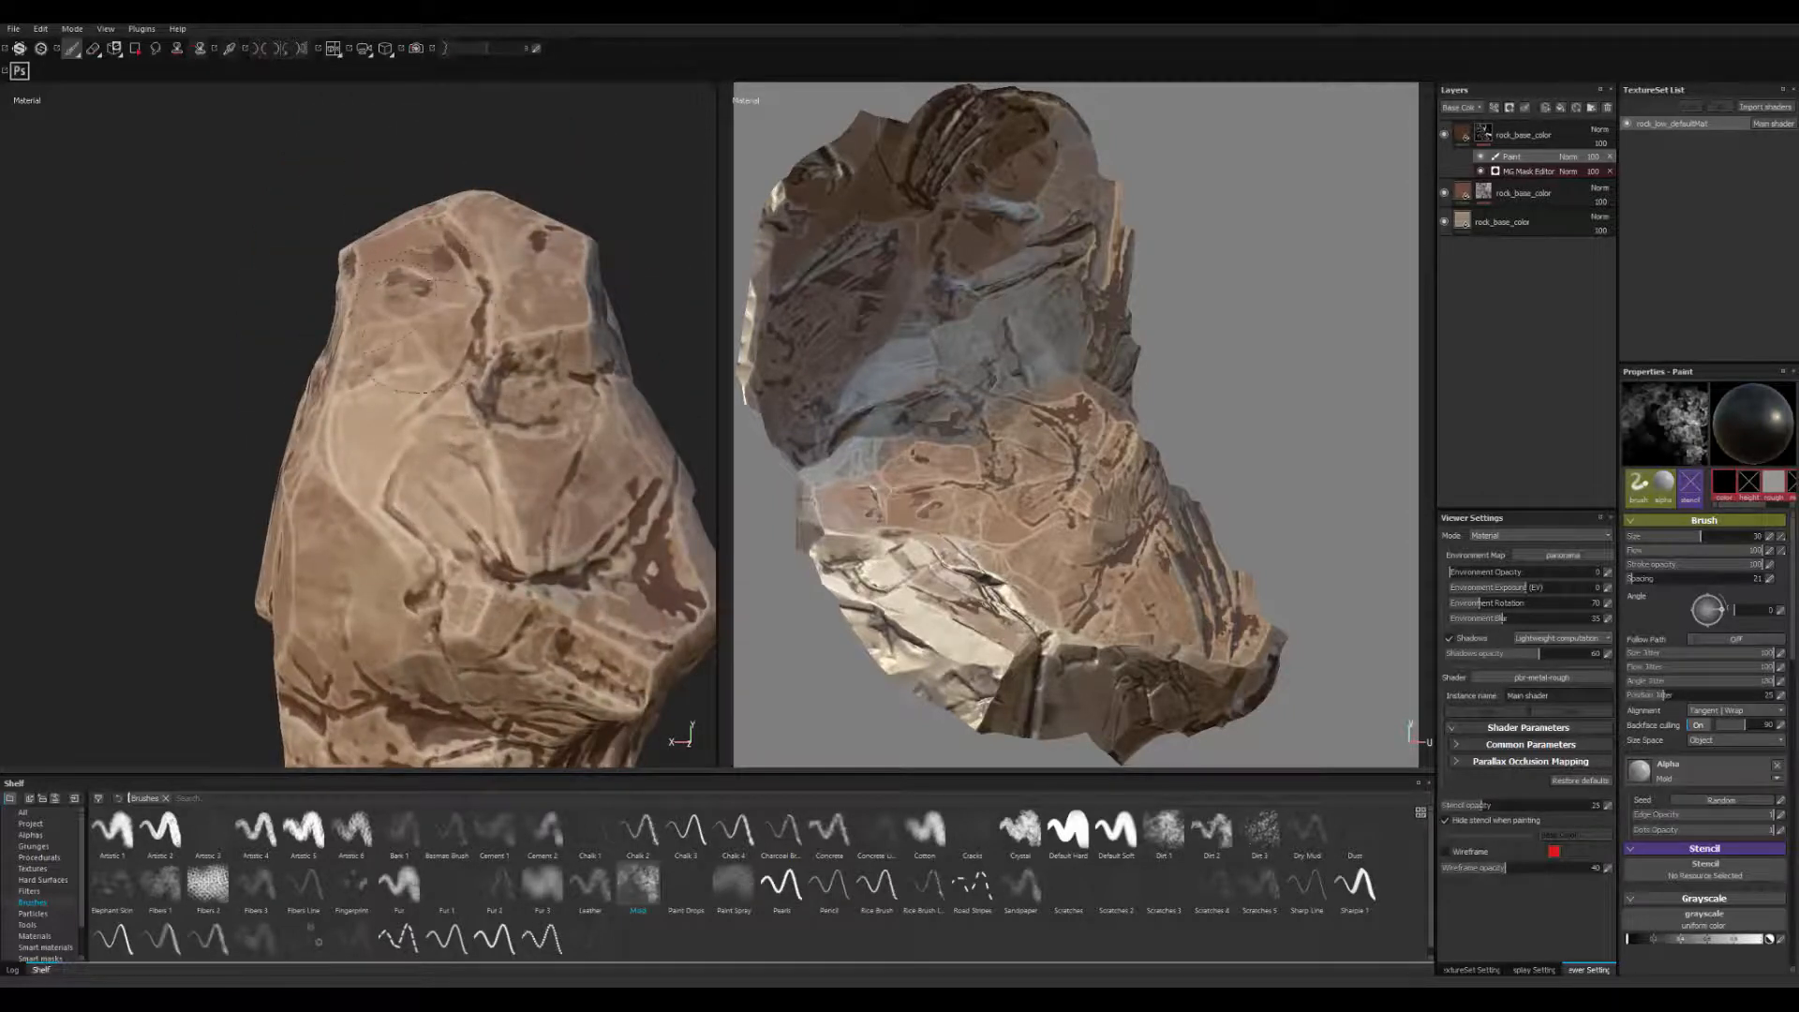
mouse_move(415, 321)
left_mouse_down()
mouse_move(495, 305)
mouse_move(542, 244)
left_mouse_up()
right_click_drag(221, 229, 117, 159, "alt")
middle_click_drag(234, 346, 234, 279, "alt")
left_click_drag(234, 279, 267, 279, "alt")
middle_click_drag(403, 464, 375, 438, "alt")
mouse_move(392, 476)
left_mouse_down()
mouse_move(375, 438)
mouse_move(408, 454)
left_mouse_up()
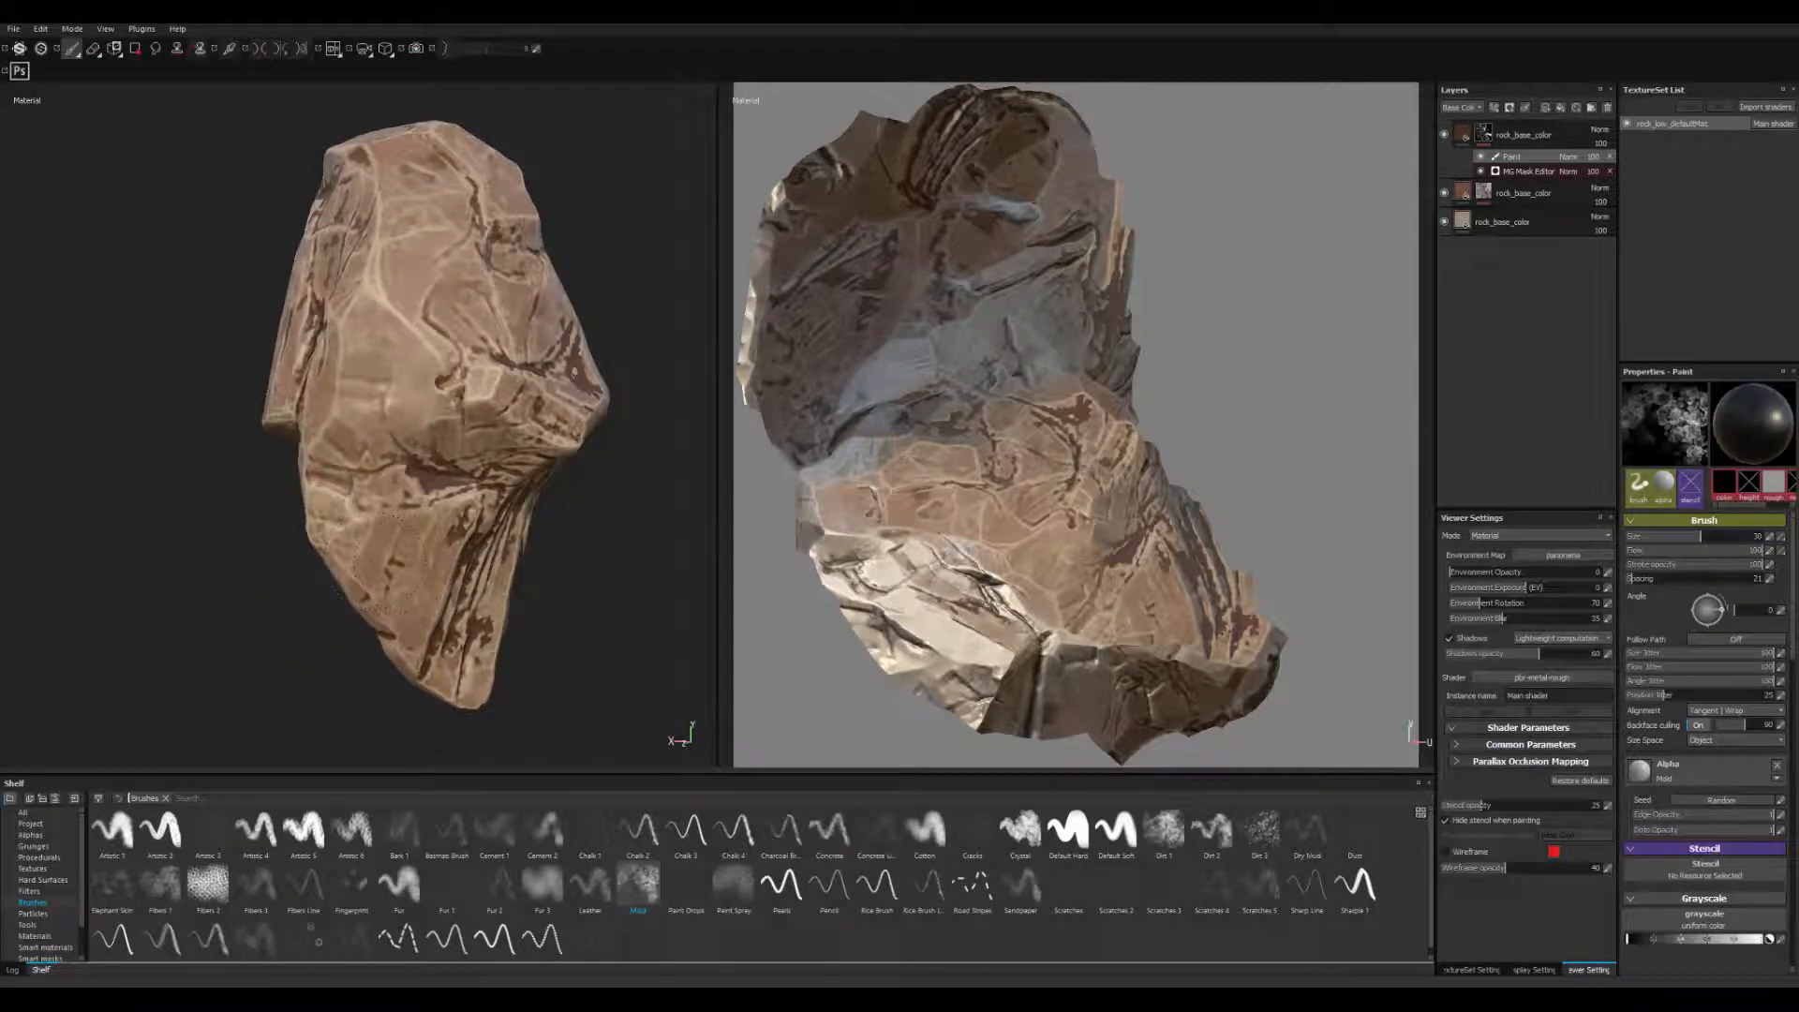
- Touch up the dark areas on the rock's lower side on the mask and rotate the environment lighting to 218
left_click_drag(401, 562, 351, 553, "alt")
middle_click_drag(352, 552, 340, 508, "alt")
left_click_drag(340, 508, 323, 507, "alt")
mouse_move(457, 626)
left_mouse_down()
mouse_move(459, 599)
mouse_move(394, 623)
mouse_move(342, 604)
left_mouse_up()
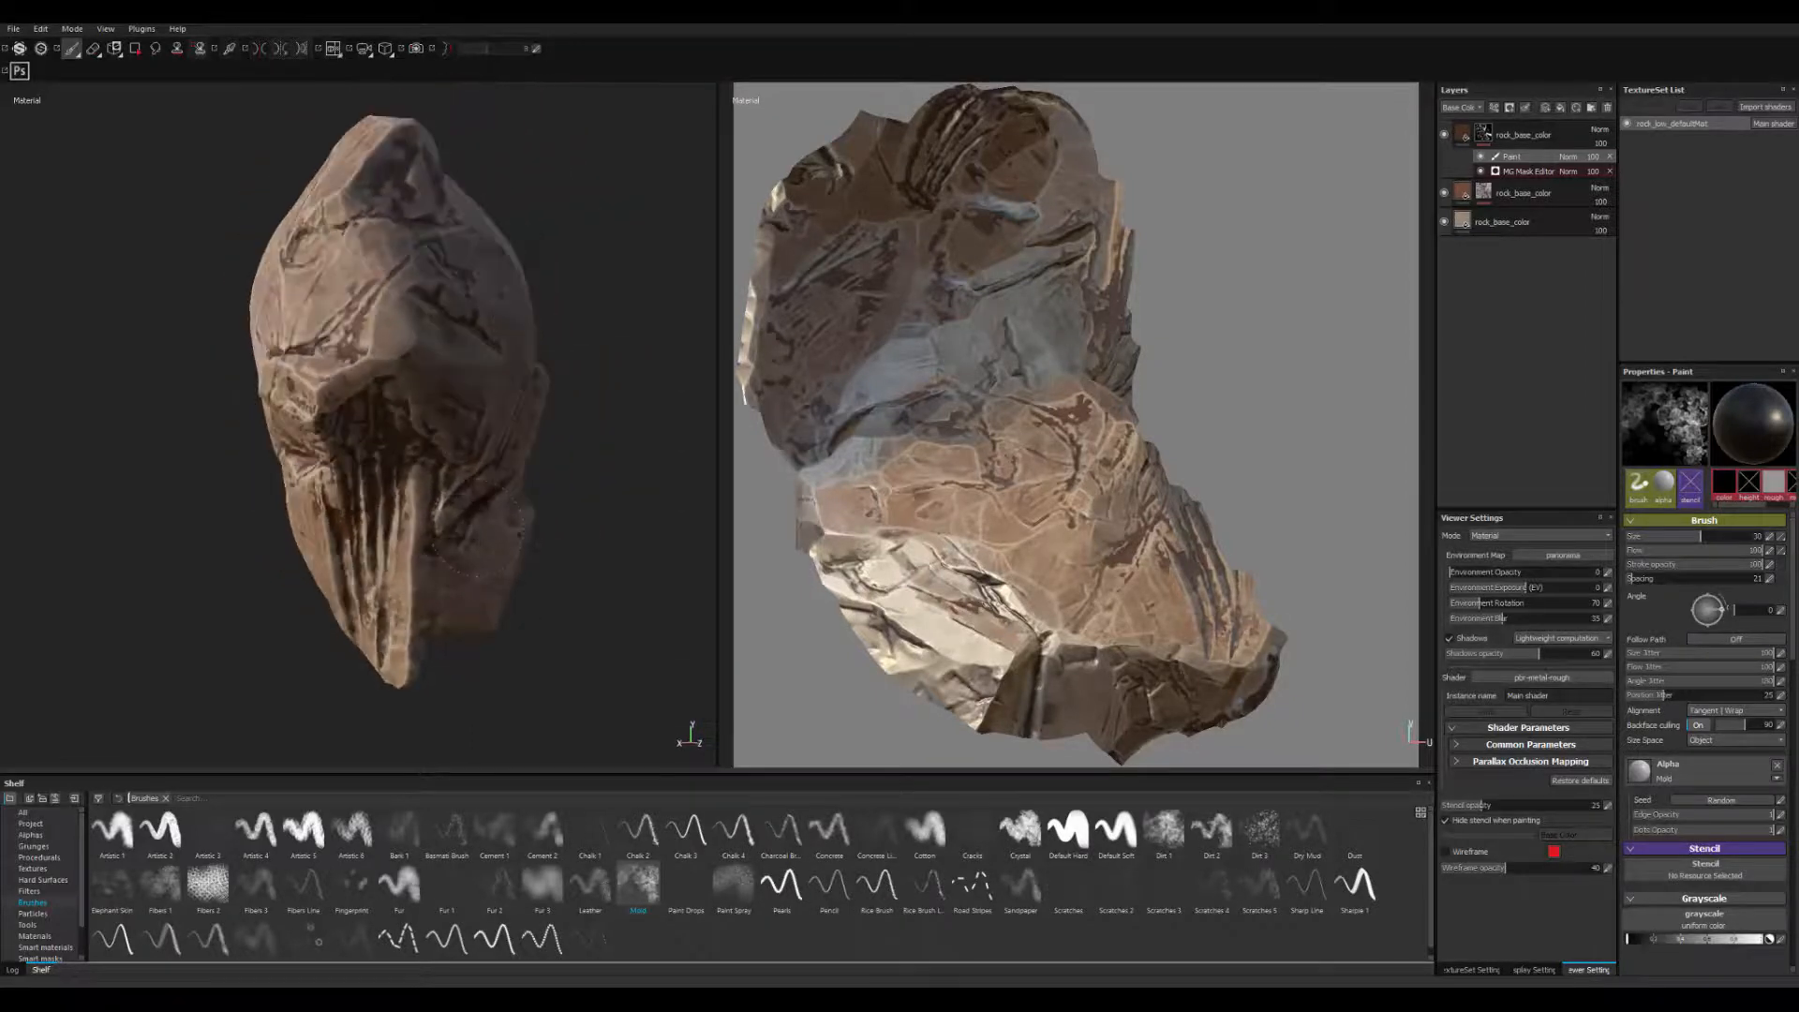
left_click_drag(487, 562, 403, 544, "alt")
right_click_drag(422, 516, 656, 497, "shift")
left_click_drag(543, 328, 427, 370, "alt")
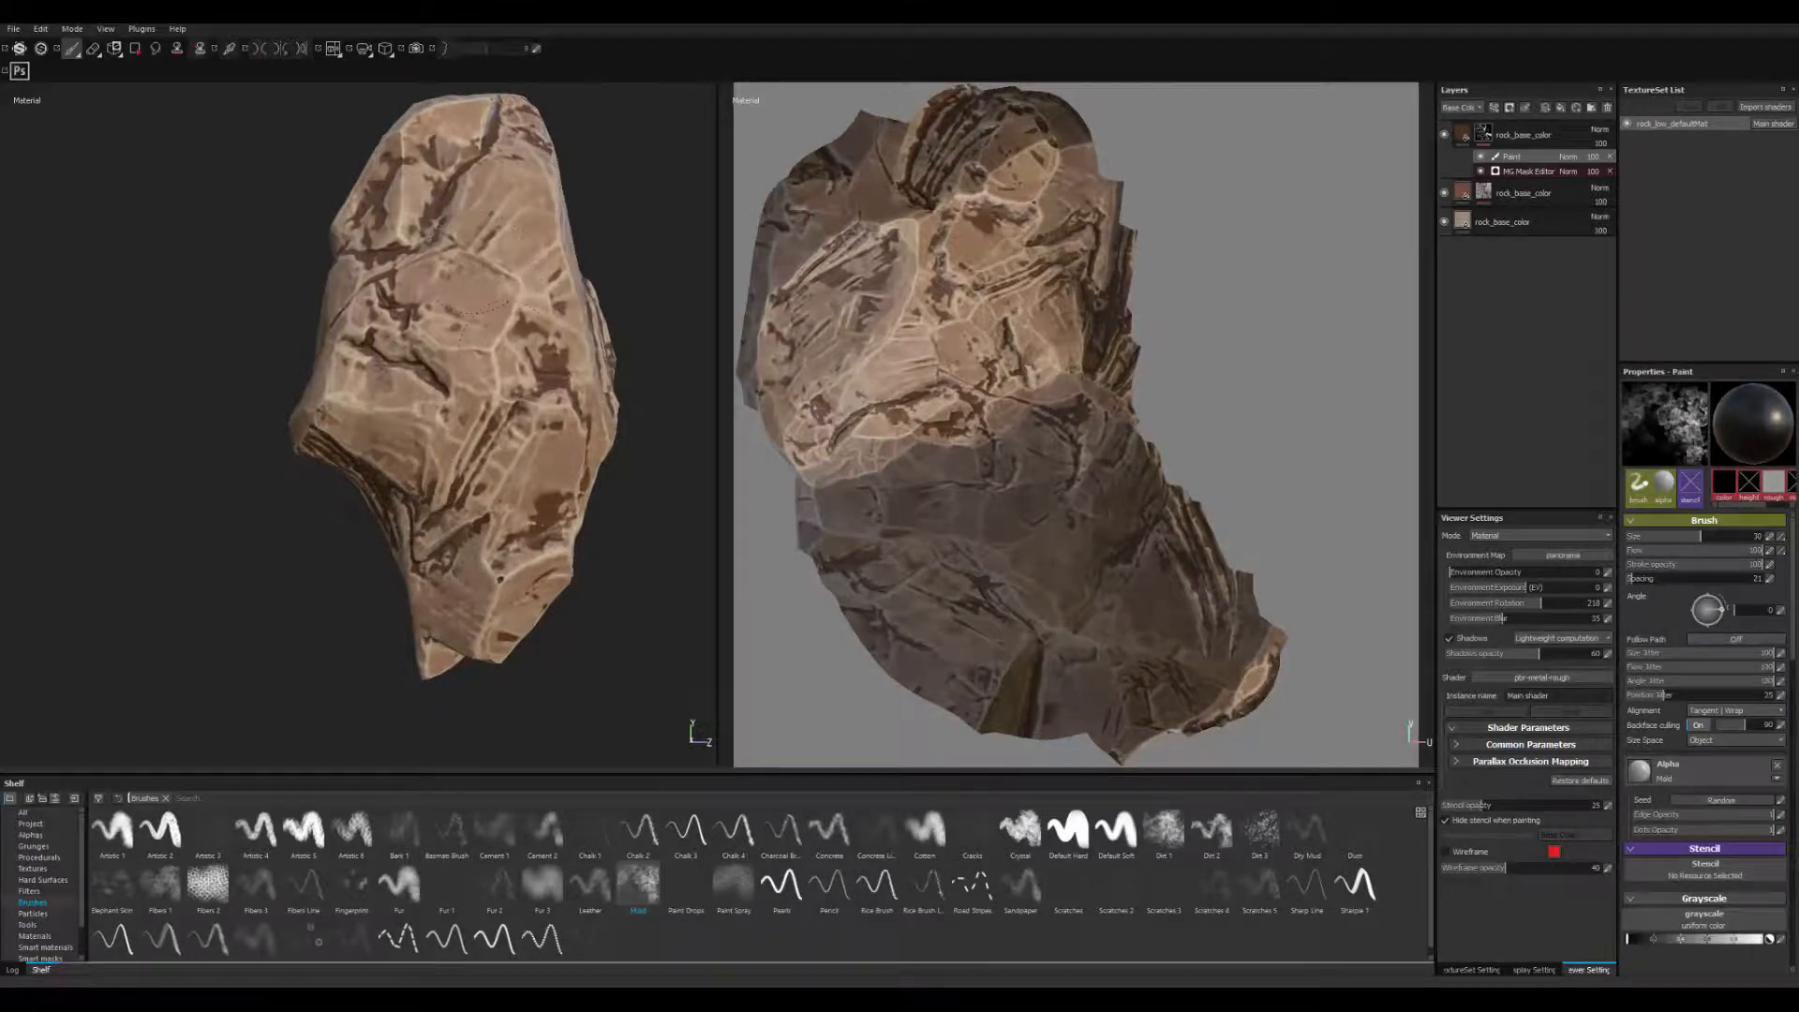
- Reduce the Mold brush size to 17.78 and rotate the environment lighting for a better view of the rock's upper faces
left_click_drag(506, 238, 349, 393, "alt")
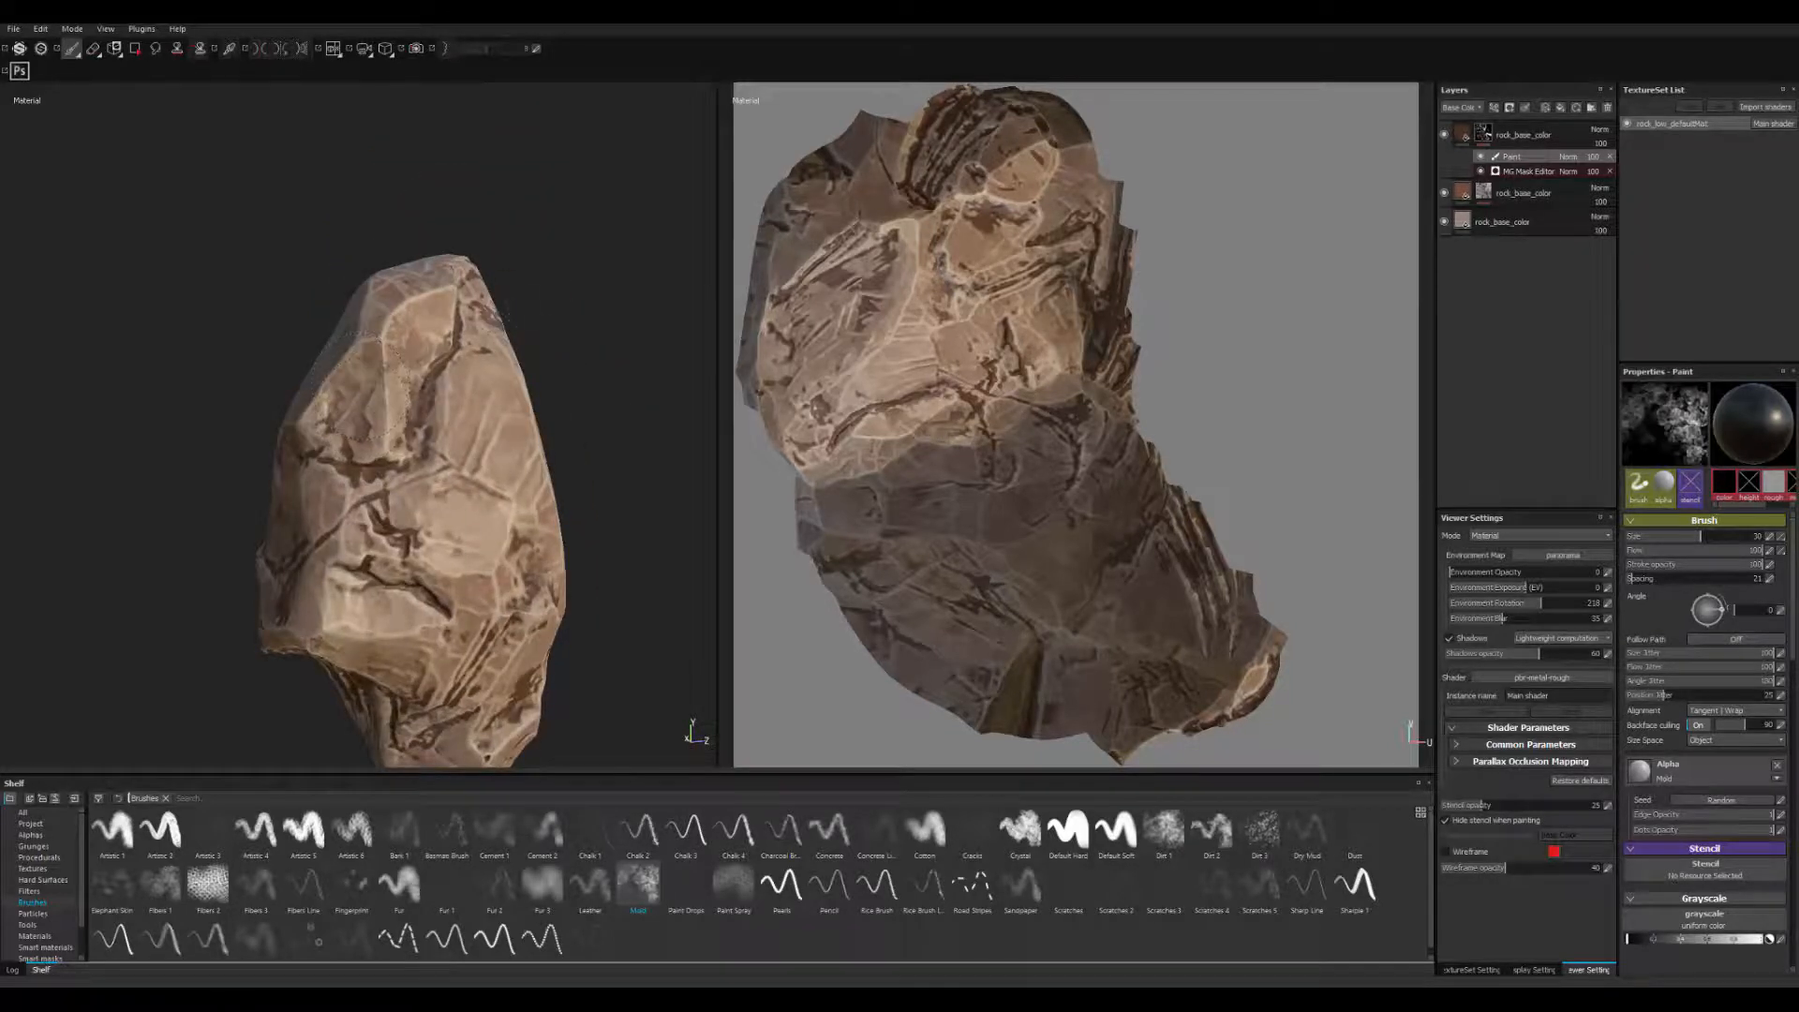
scroll(452, 300, "down", 4)
left_click_drag(453, 300, 402, 375, "alt")
scroll(403, 375, "up", 3)
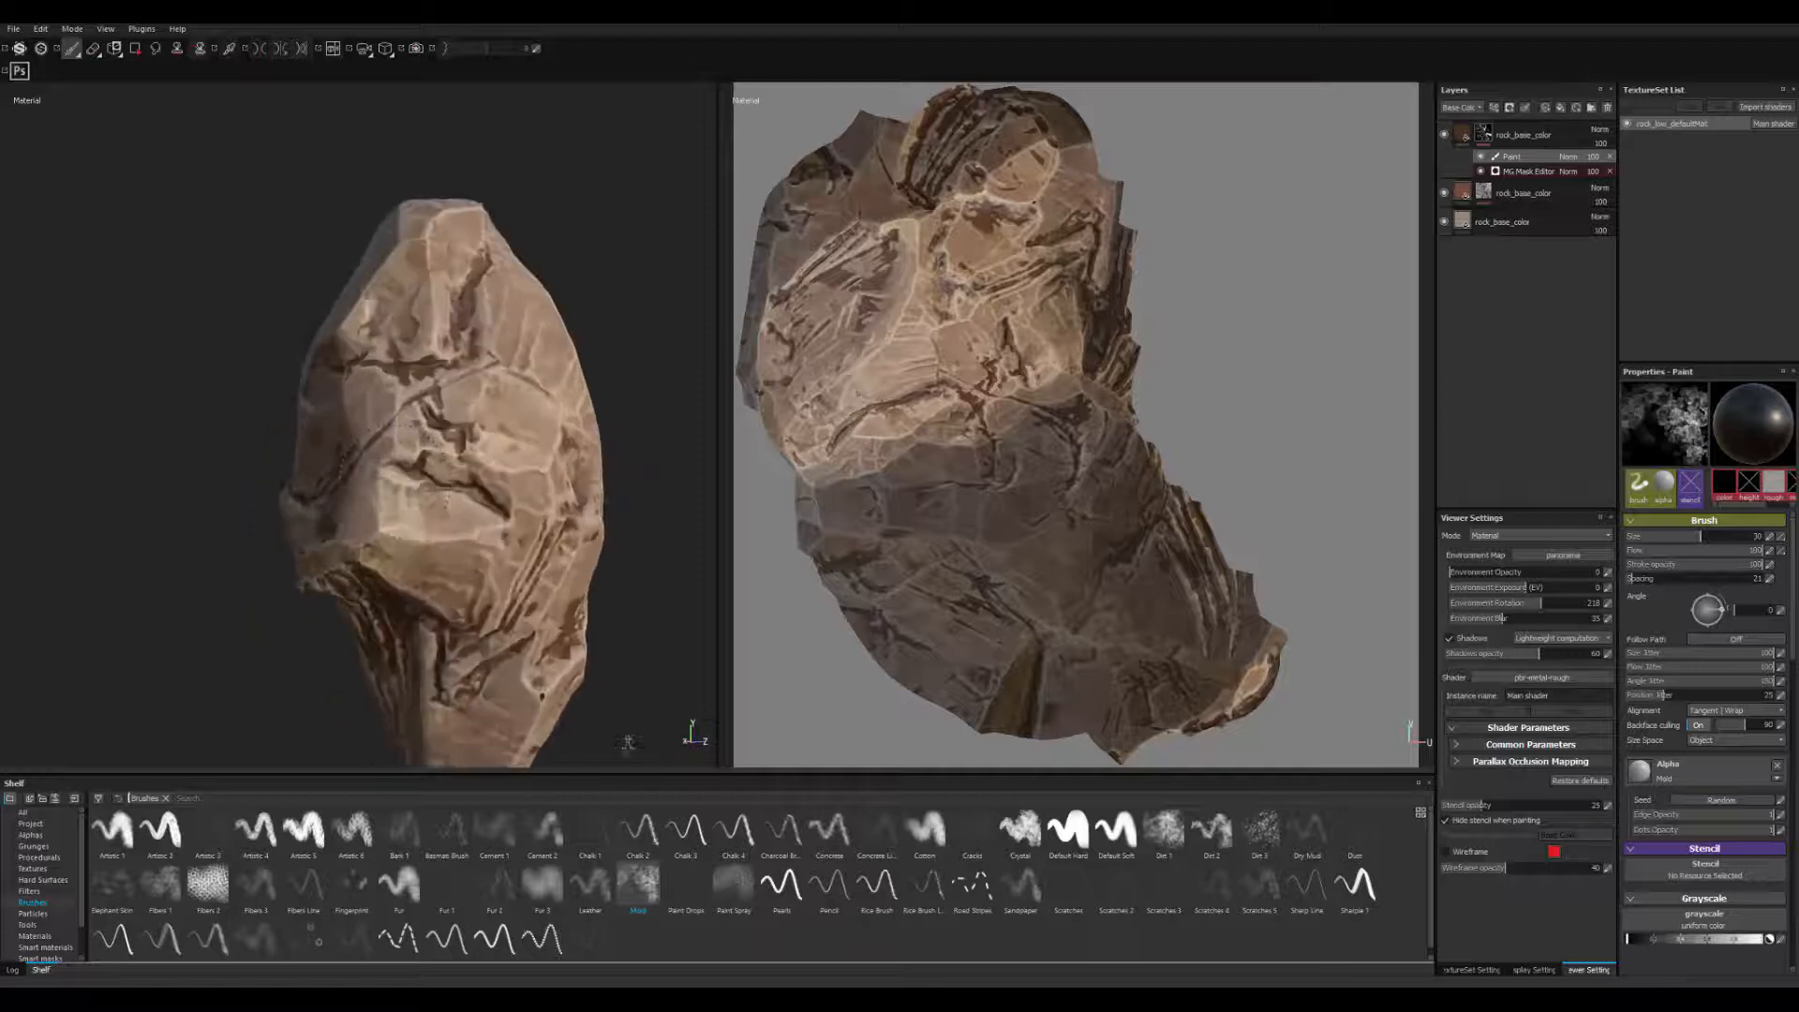
middle_click_drag(403, 469, 403, 405, "alt")
mouse_move(328, 445)
right_mouse_down("shift")
mouse_move(417, 446)
mouse_move(398, 382)
right_mouse_up("shift")
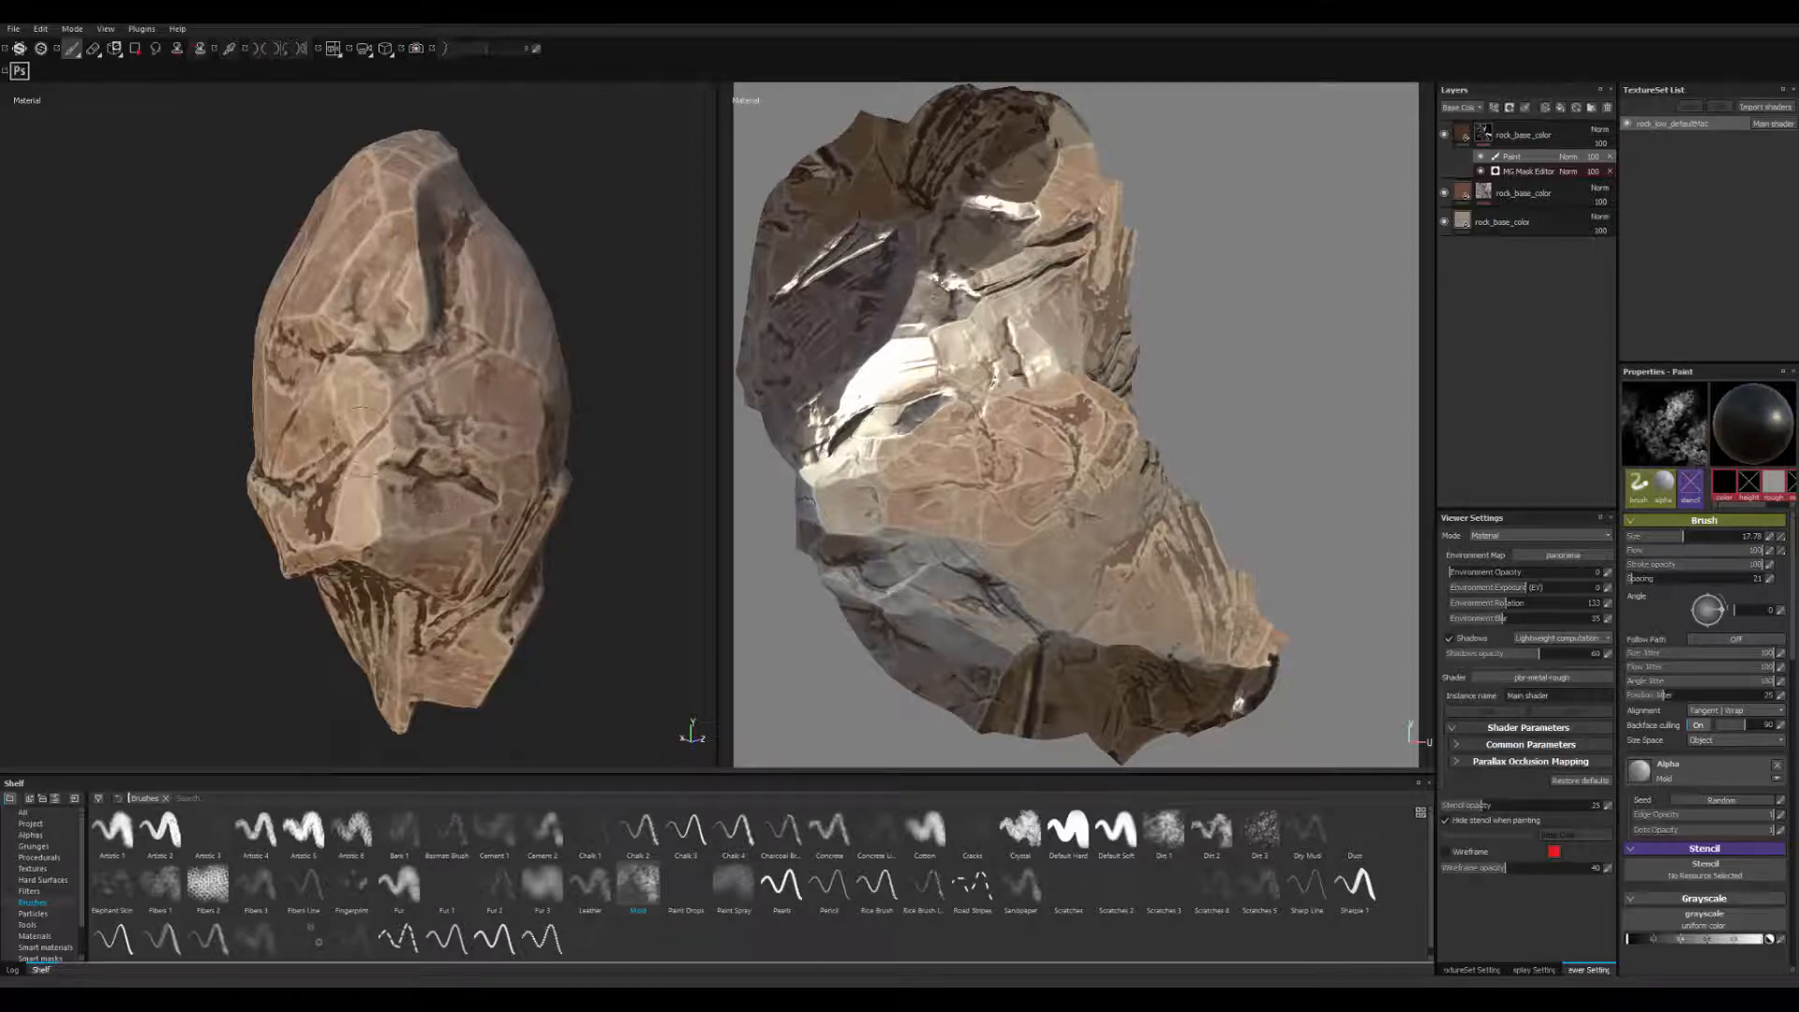
- Relight the rock's front face and examine it for solid dark patches that still need breaking up
left_click_drag(477, 450, 412, 446, "alt")
left_click_drag(641, 431, 421, 457, "alt")
right_click_drag(421, 458, 491, 497, "alt")
middle_click_drag(492, 525, 501, 492, "alt")
mouse_move(501, 492)
right_mouse_down("shift")
mouse_move(450, 504)
mouse_move(496, 501)
right_mouse_up("shift")
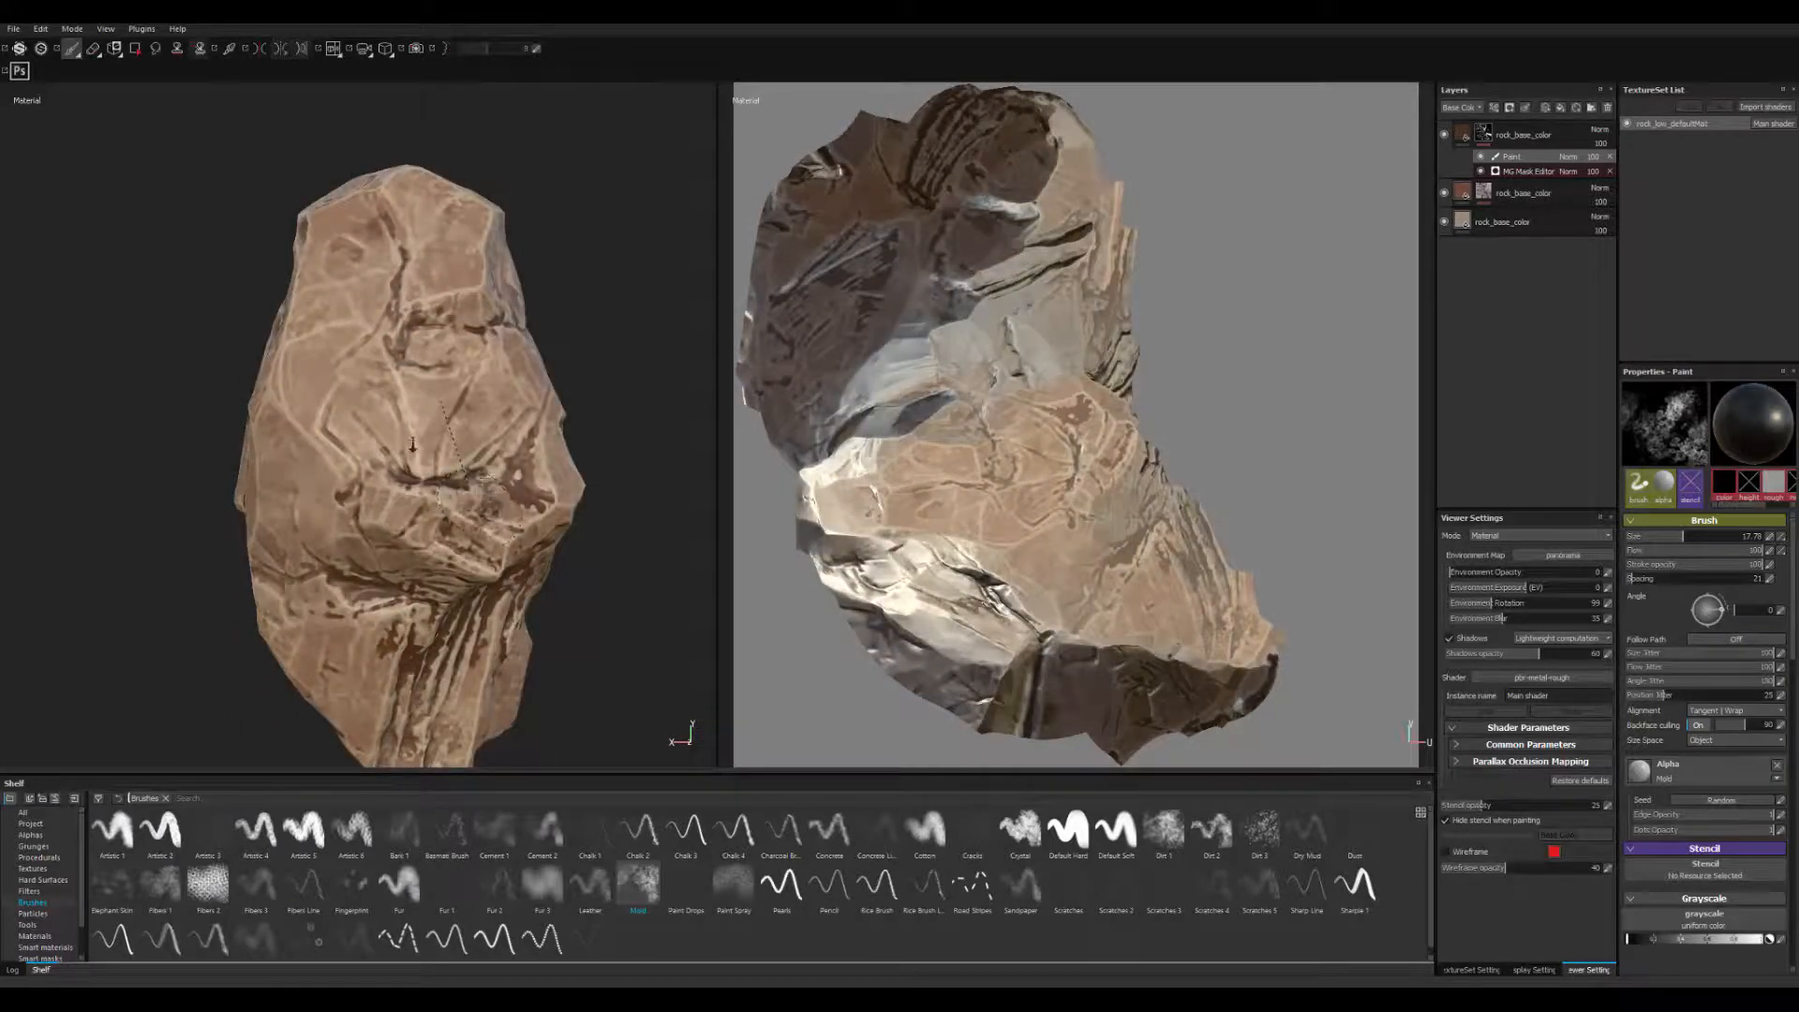
right_click_drag(253, 412, 166, 335, "alt")
left_click_drag(431, 473, 469, 497, "alt")
right_click_drag(469, 497, 539, 553, "alt")
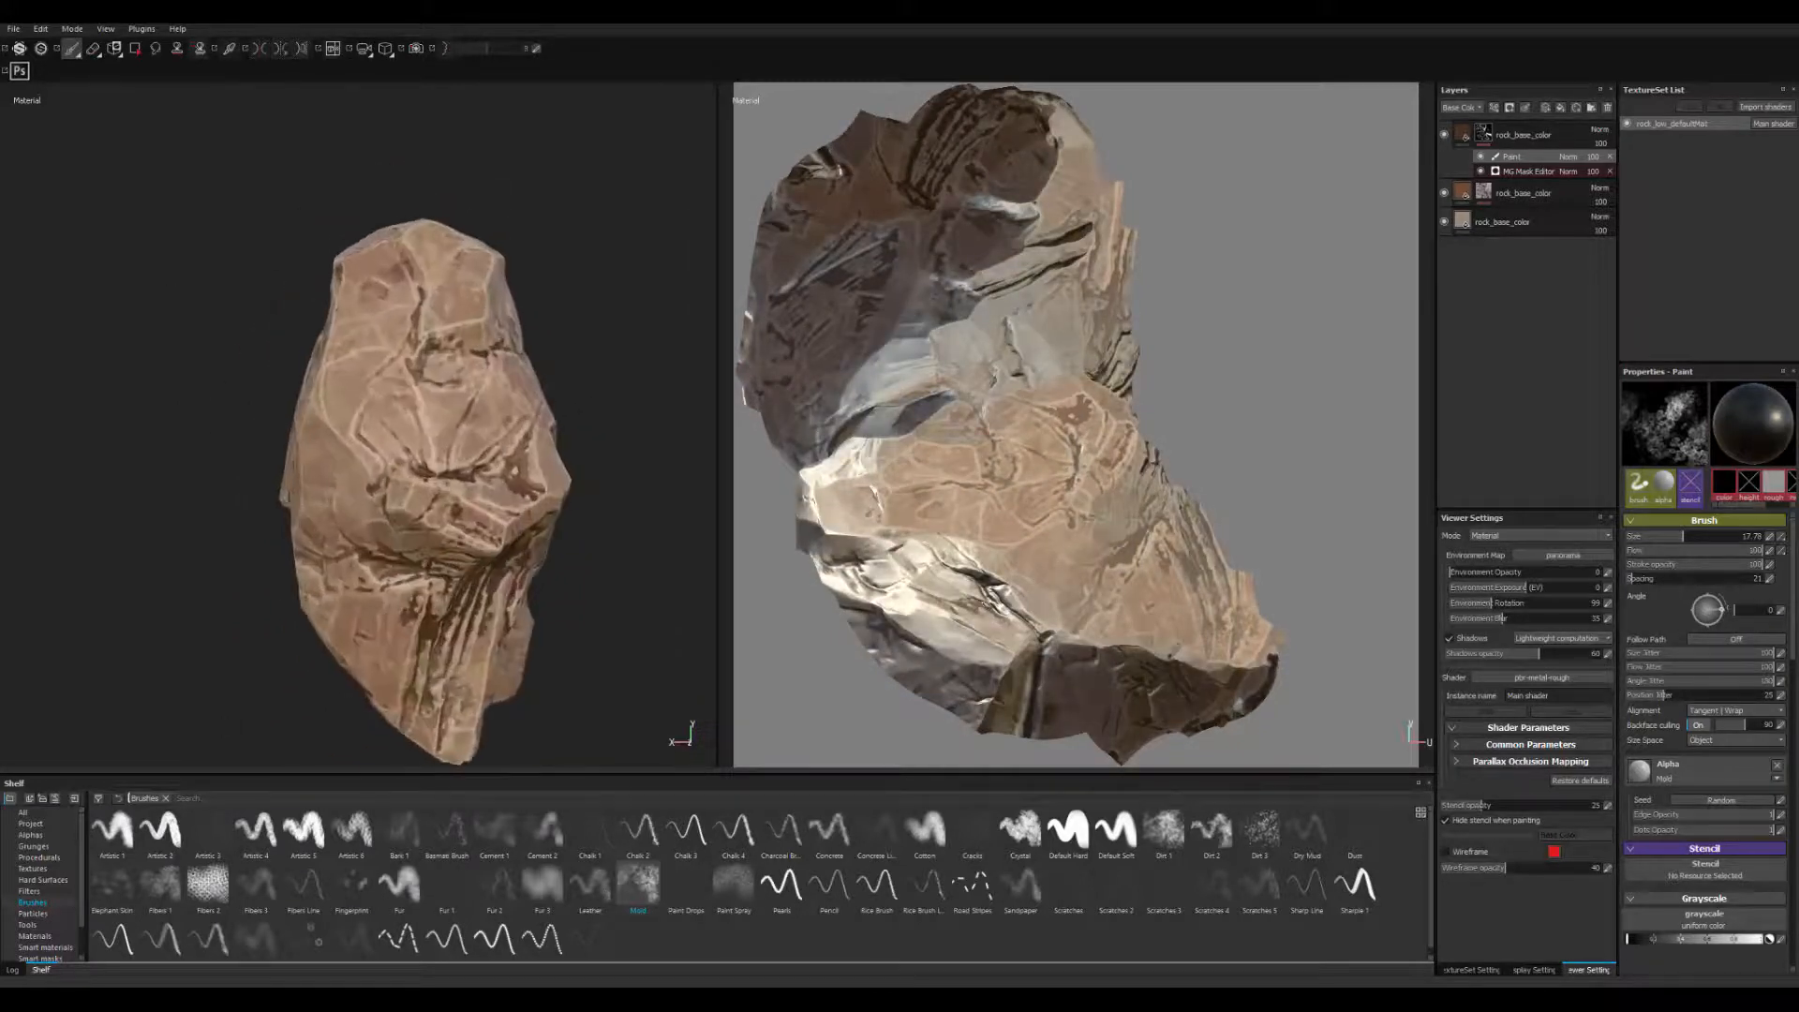
- Break up the solid dark patch above the protruding front ledge with the Mold brush
mouse_move(539, 552)
left_mouse_down("alt")
mouse_move(464, 589)
mouse_move(455, 568)
left_mouse_up("alt")
middle_click_drag(455, 568, 342, 398, "alt")
right_click_drag(342, 399, 396, 431, "alt")
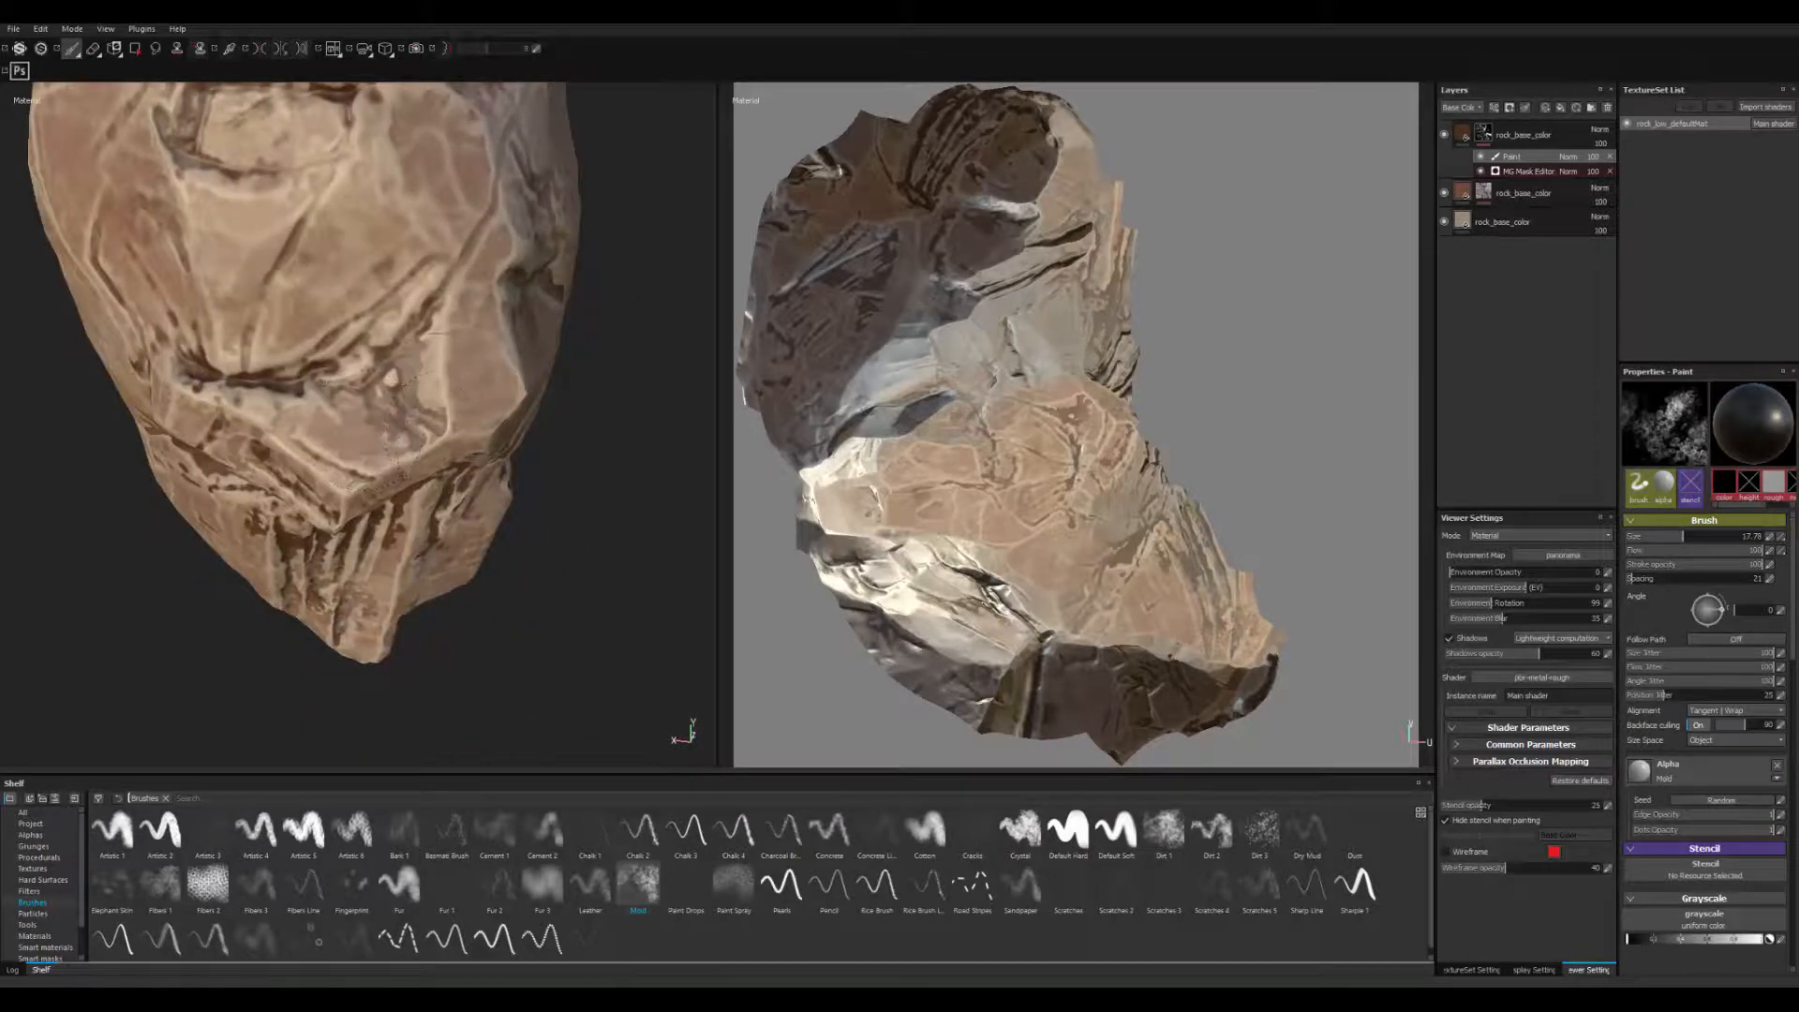
right_click_drag(442, 348, 366, 281, "alt")
left_click_drag(450, 525, 542, 502, "alt")
right_click_drag(290, 403, 330, 440, "alt")
middle_click_drag(329, 441, 397, 482, "alt")
left_click_drag(397, 482, 347, 493, "alt")
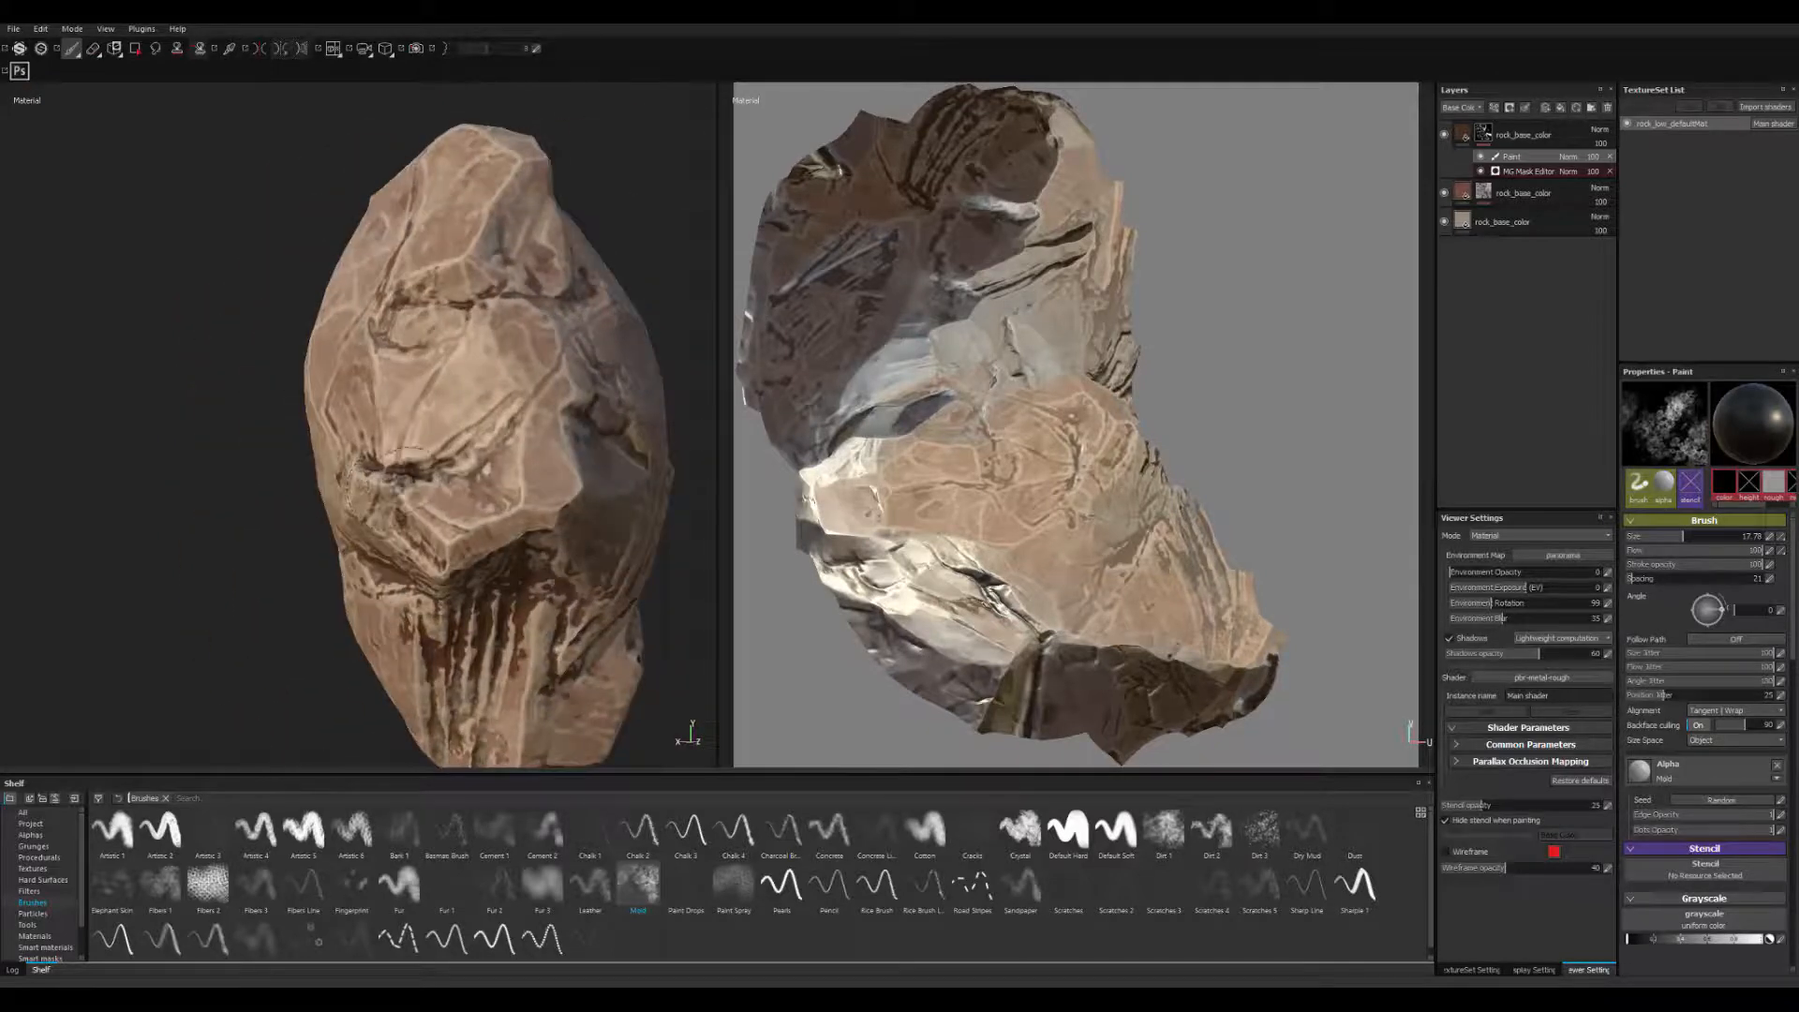
- Examine the painted dark brown mask on the rock's front and side faces from near and far
mouse_move(427, 490)
right_mouse_down("shift")
mouse_move(522, 490)
mouse_move(448, 490)
right_mouse_up("shift")
right_click_drag(272, 440, 159, 342, "alt")
left_click_drag(403, 459, 567, 459, "alt")
middle_click_drag(567, 460, 584, 414, "alt")
right_click_drag(497, 496, 587, 590, "alt")
middle_click_drag(422, 525, 400, 506, "alt")
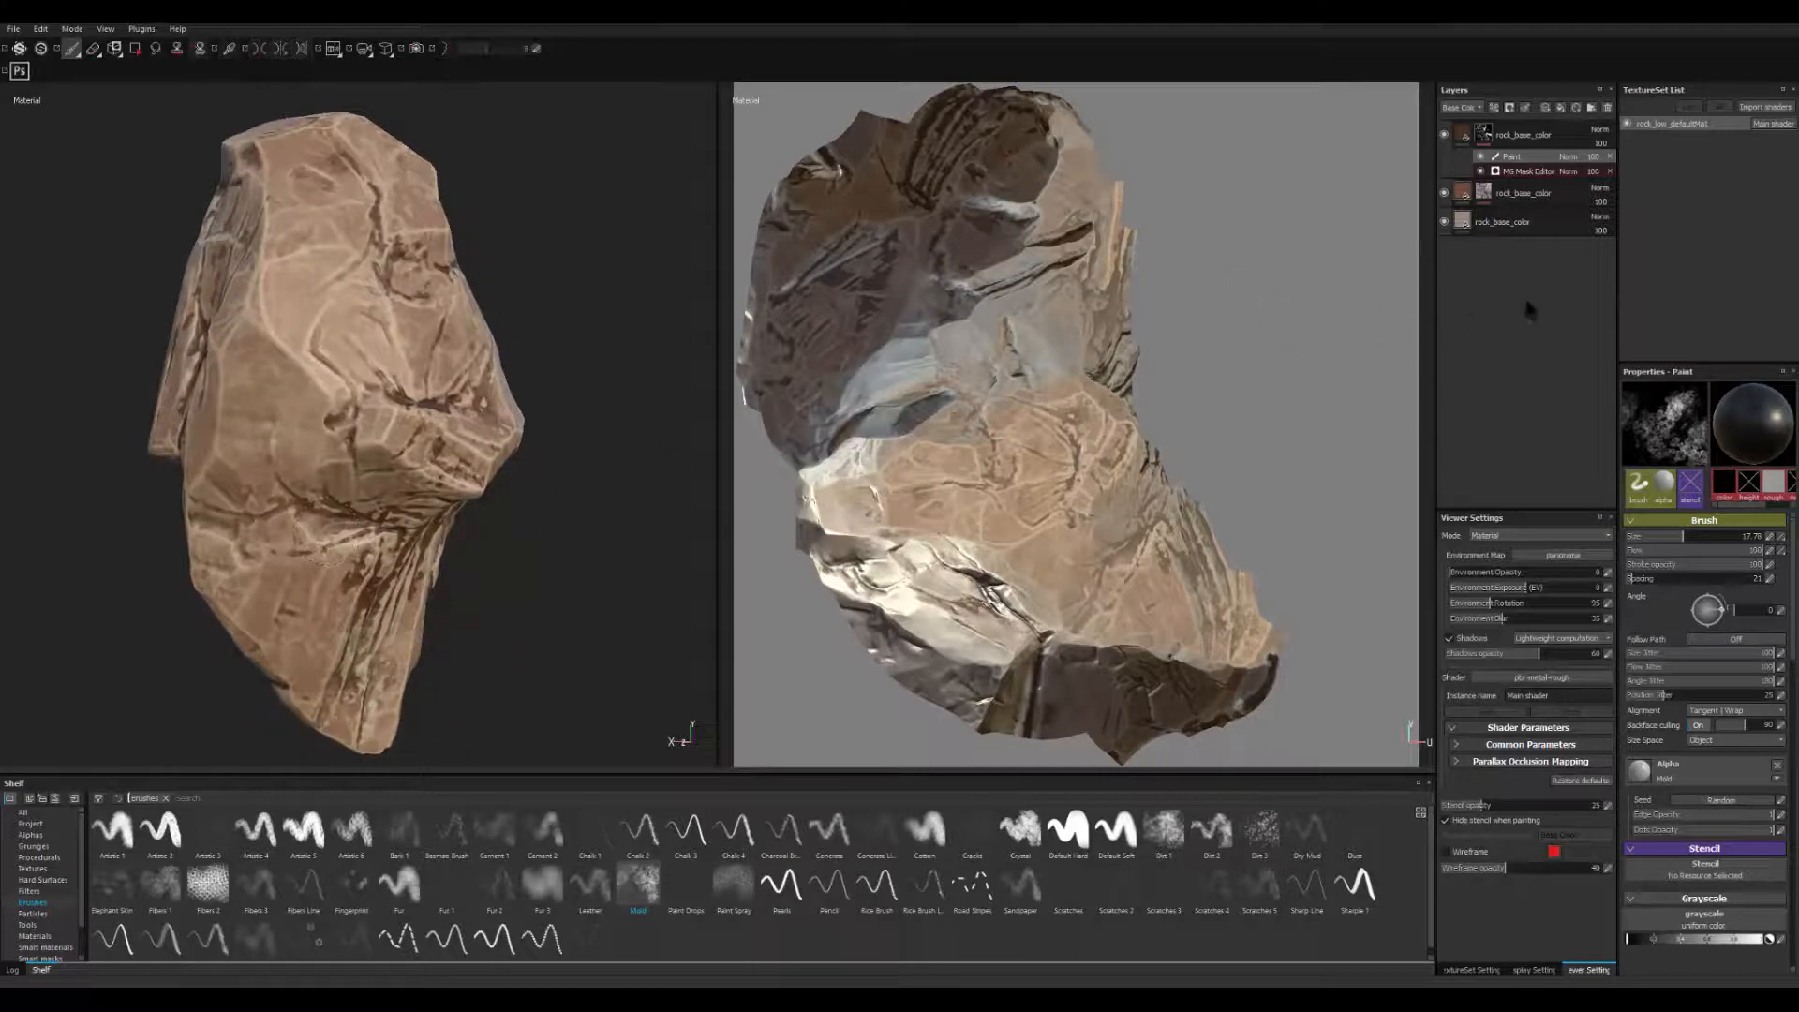
left_click(1483, 135)
left_click_drag(385, 559, 440, 553, "alt")
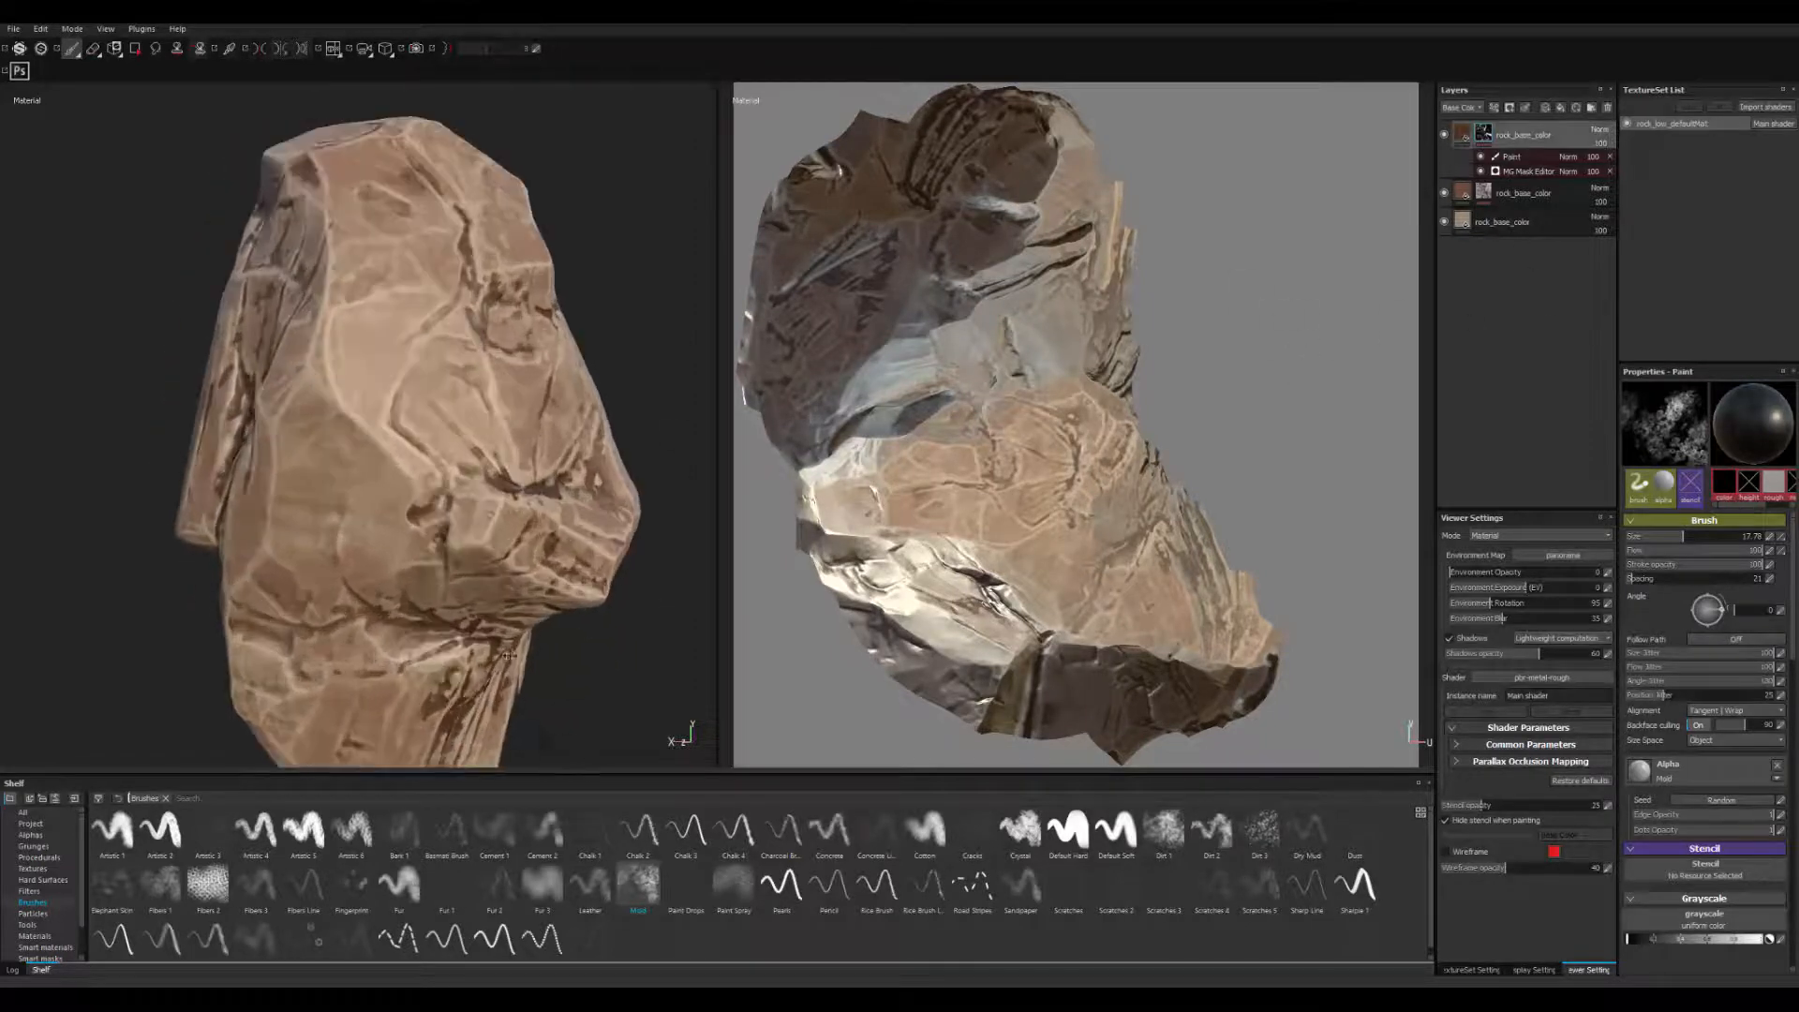
right_click_drag(375, 525, 431, 581, "alt")
middle_click_drag(410, 487, 516, 624, "alt")
right_click_drag(516, 581, 464, 525, "alt")
middle_click_drag(506, 534, 459, 440, "alt")
right_click_drag(478, 478, 441, 441, "alt")
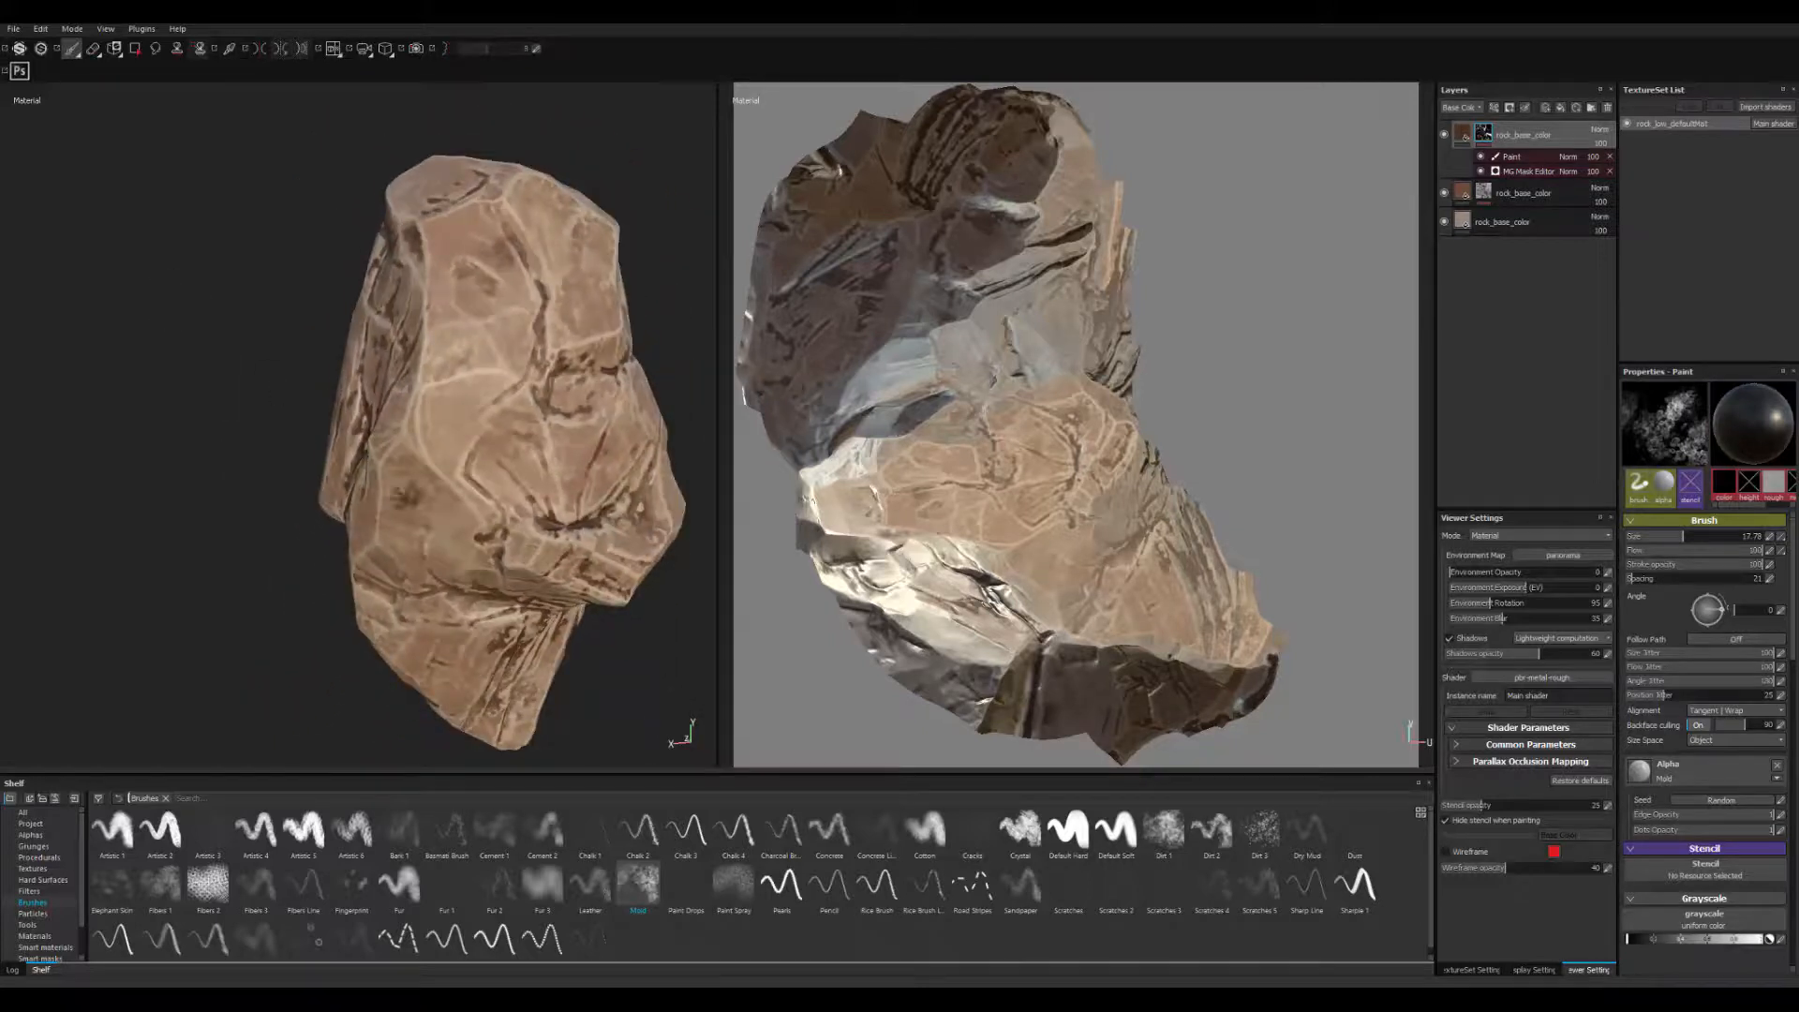
left_click_drag(440, 449, 490, 437, "alt")
middle_click_drag(427, 484, 447, 495, "alt")
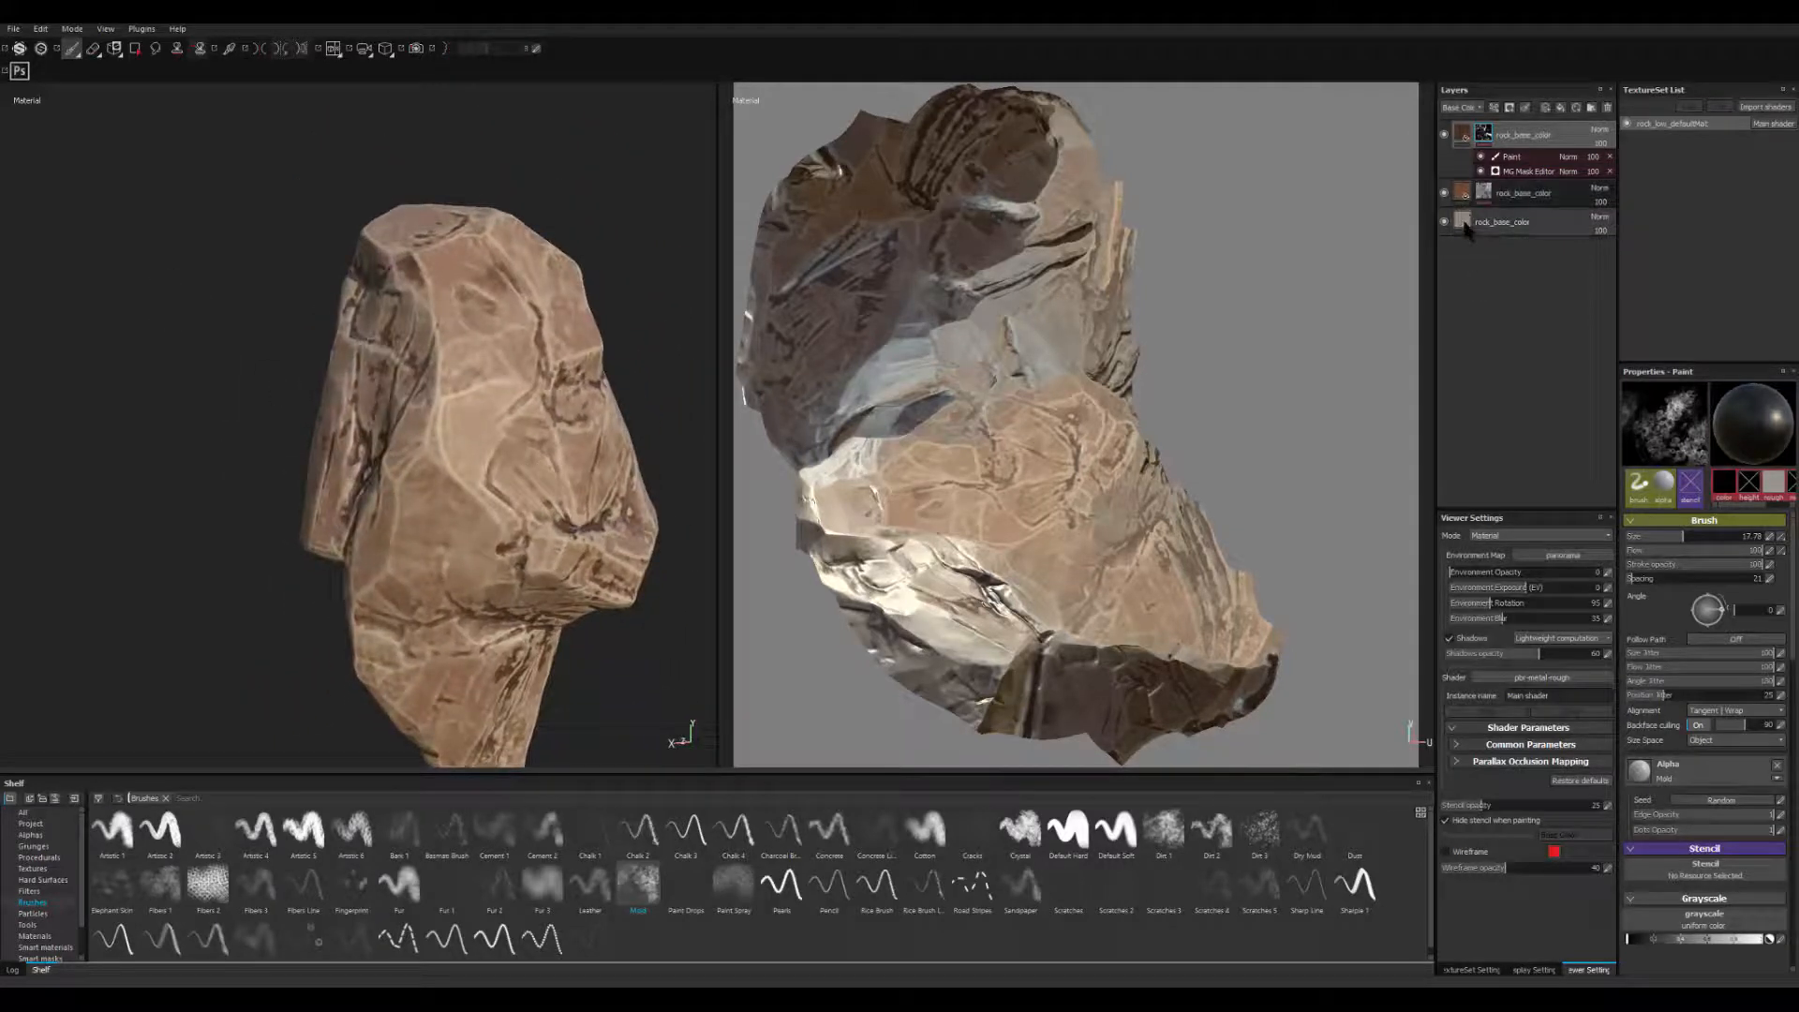
- Duplicate the dark brown fill layer and replace the copy's mask with a plain white mask
left_click(1467, 225)
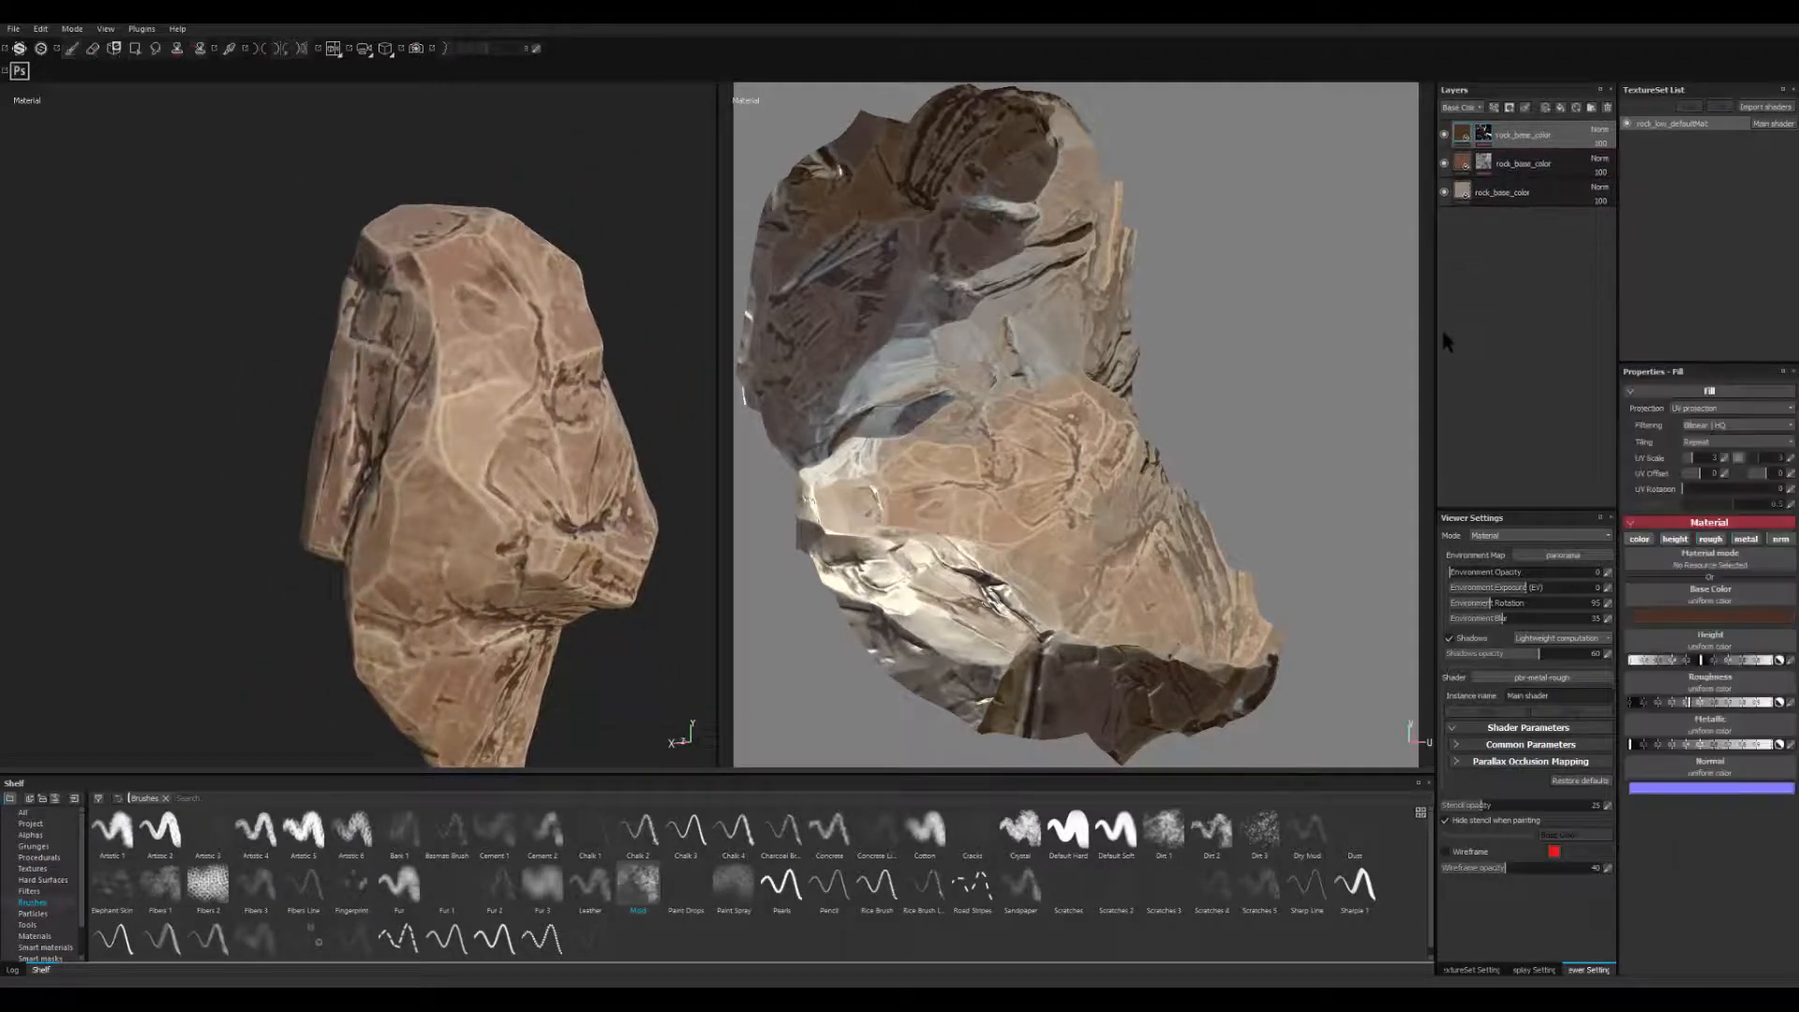
key("ctrl+d")
middle_click_drag(425, 481, 473, 470, "alt")
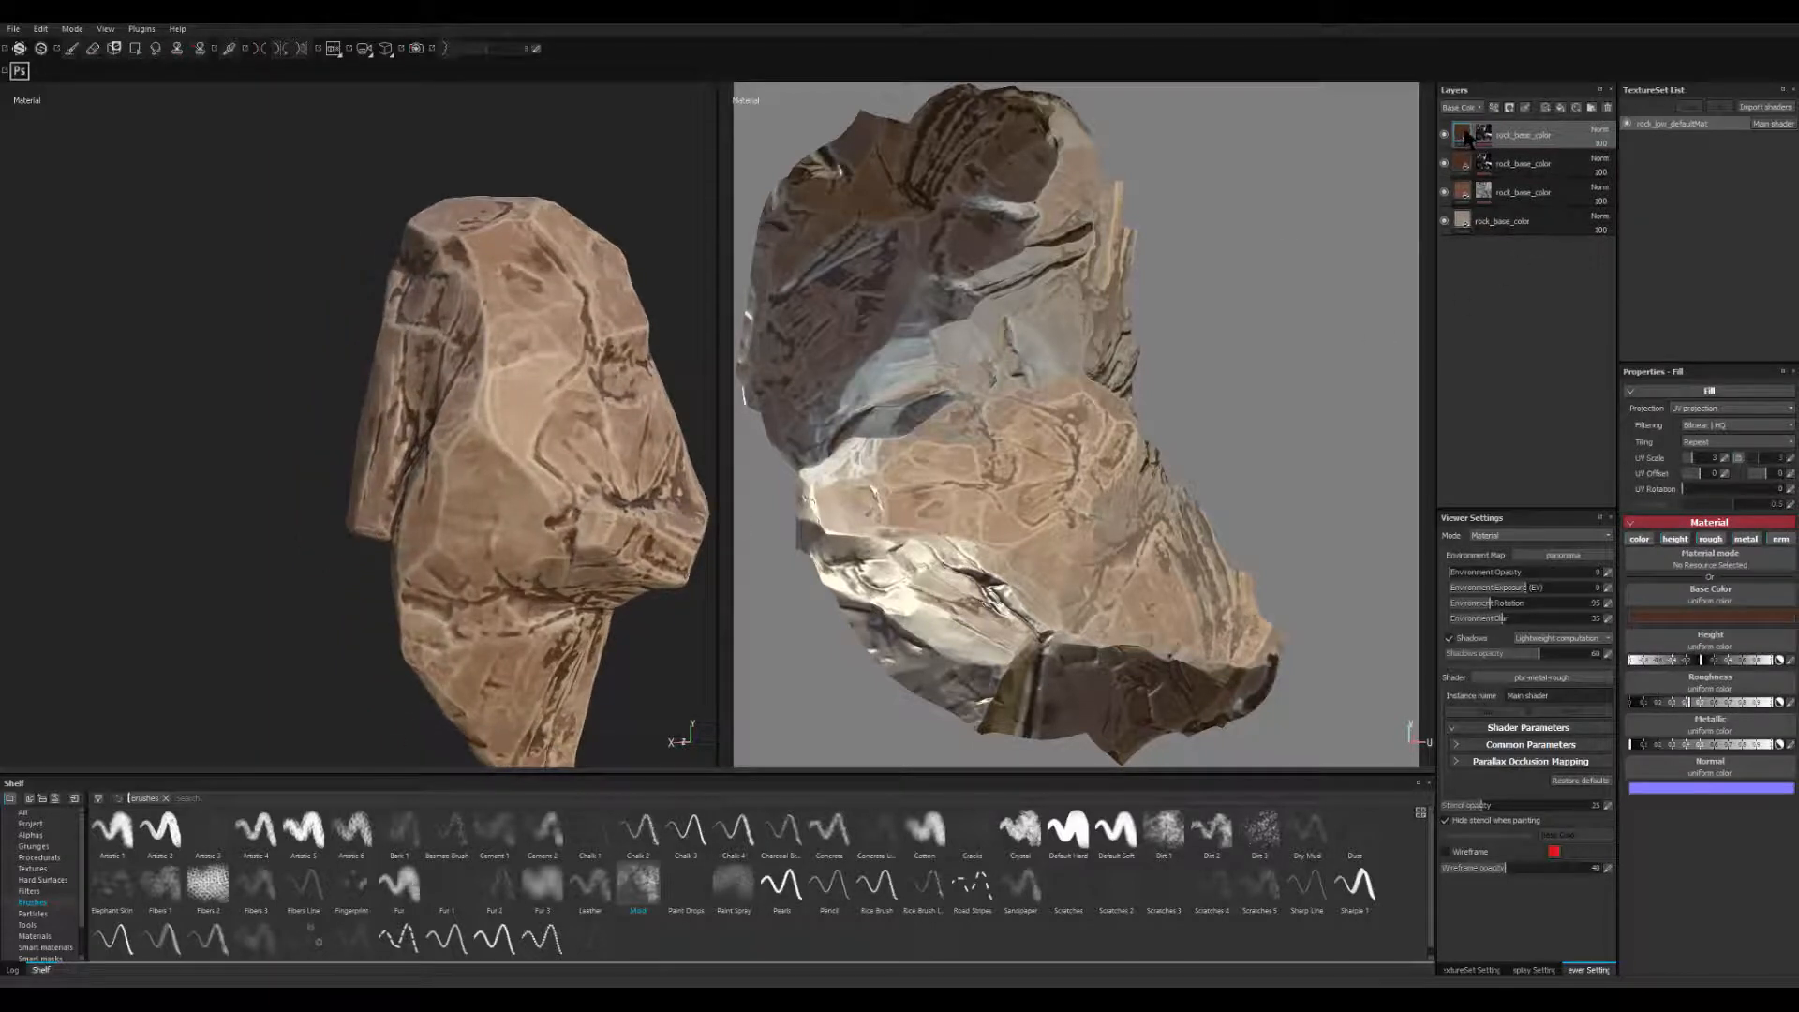
left_click(1484, 136)
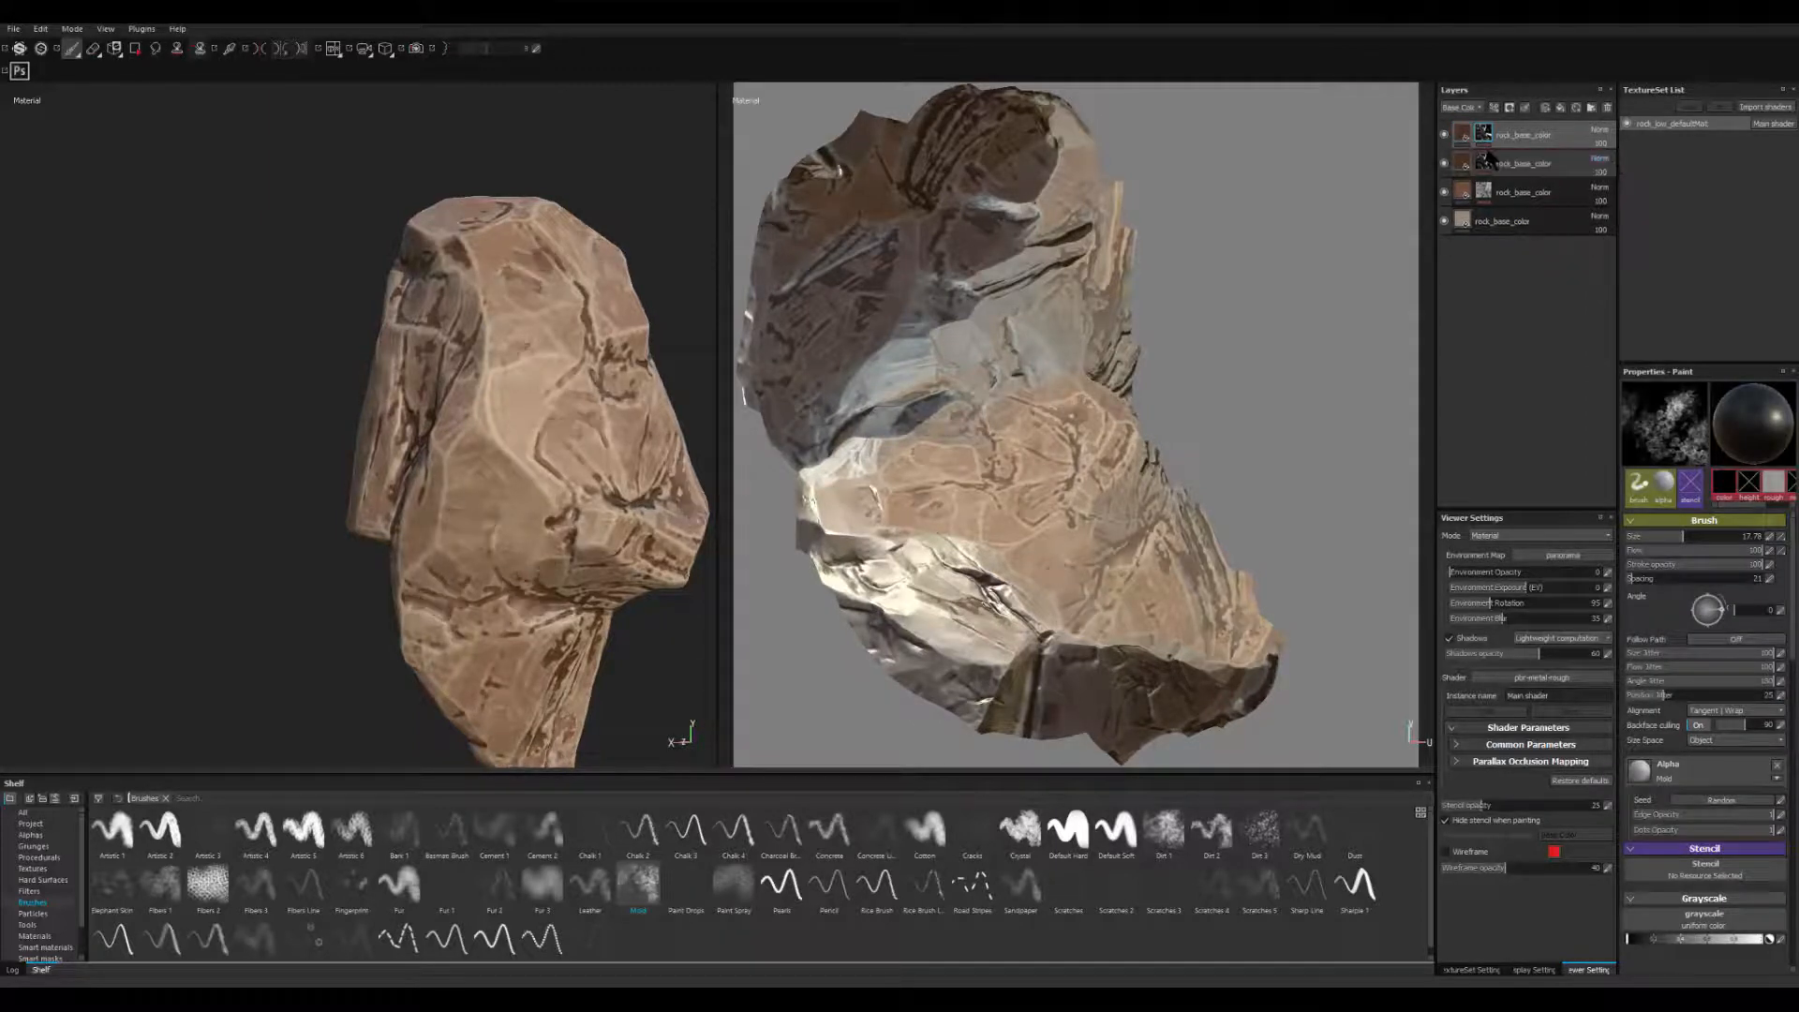
right_click(1483, 134)
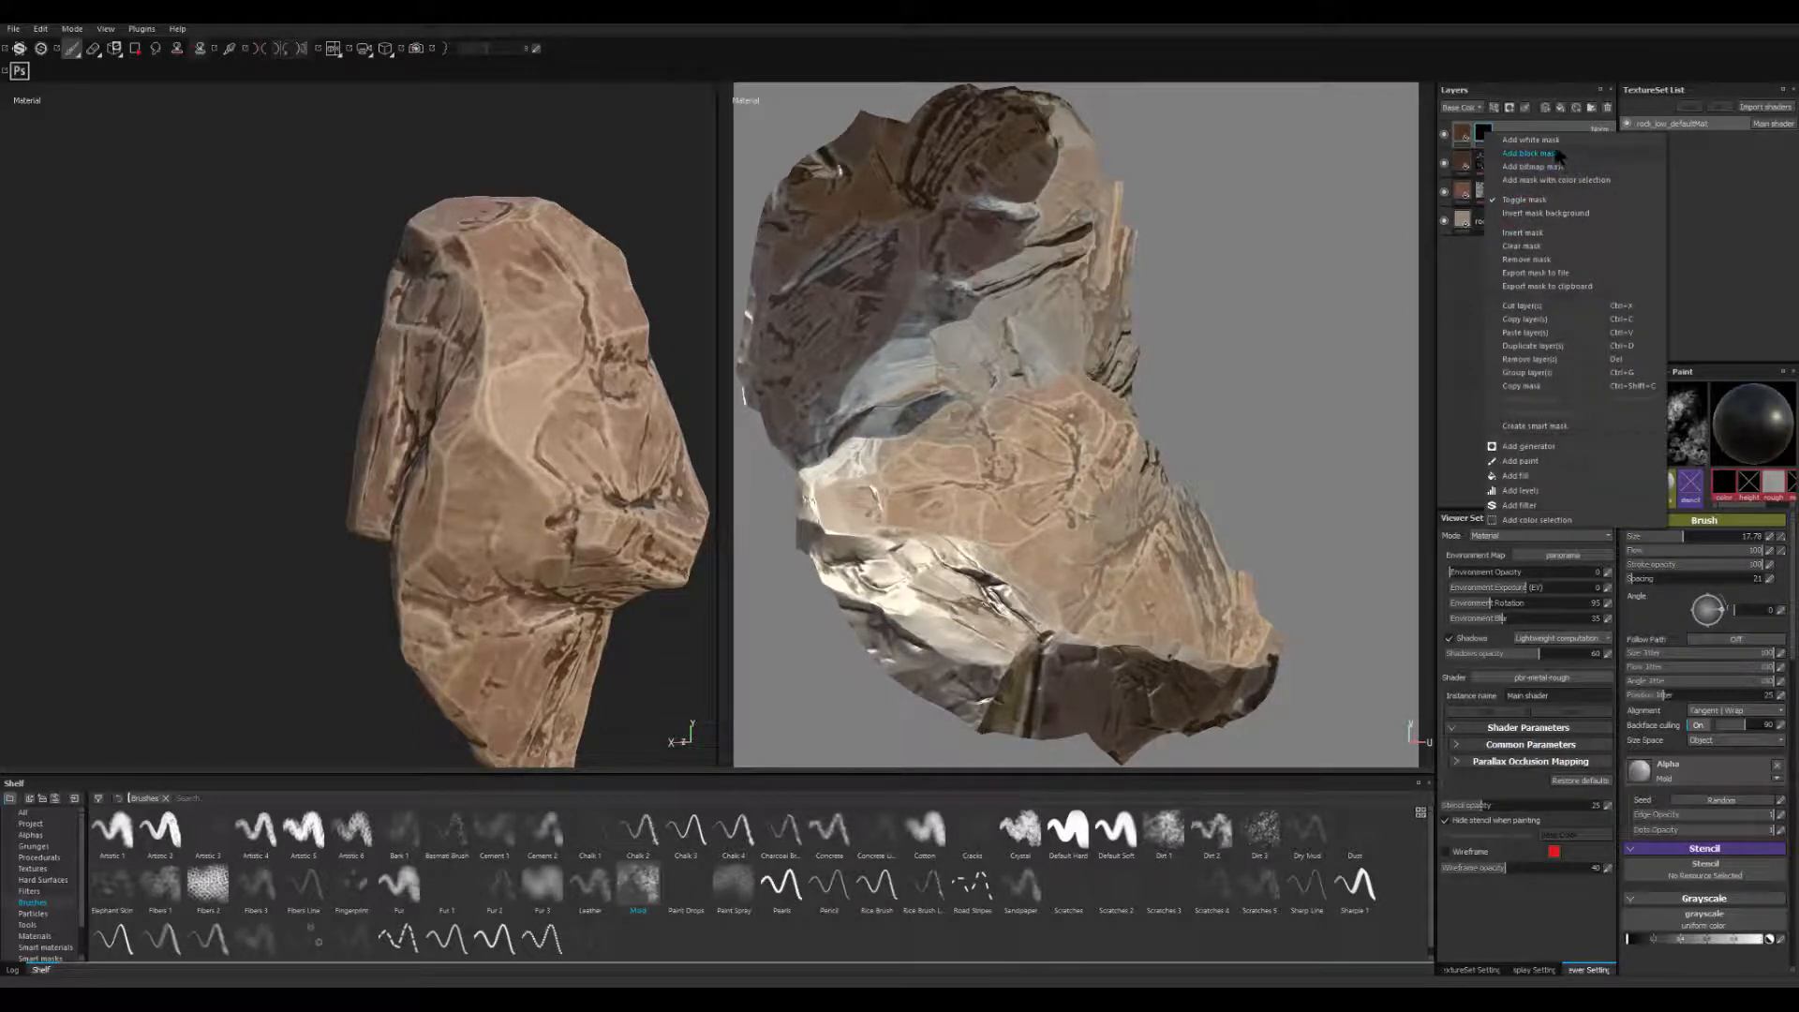
left_click(1556, 154)
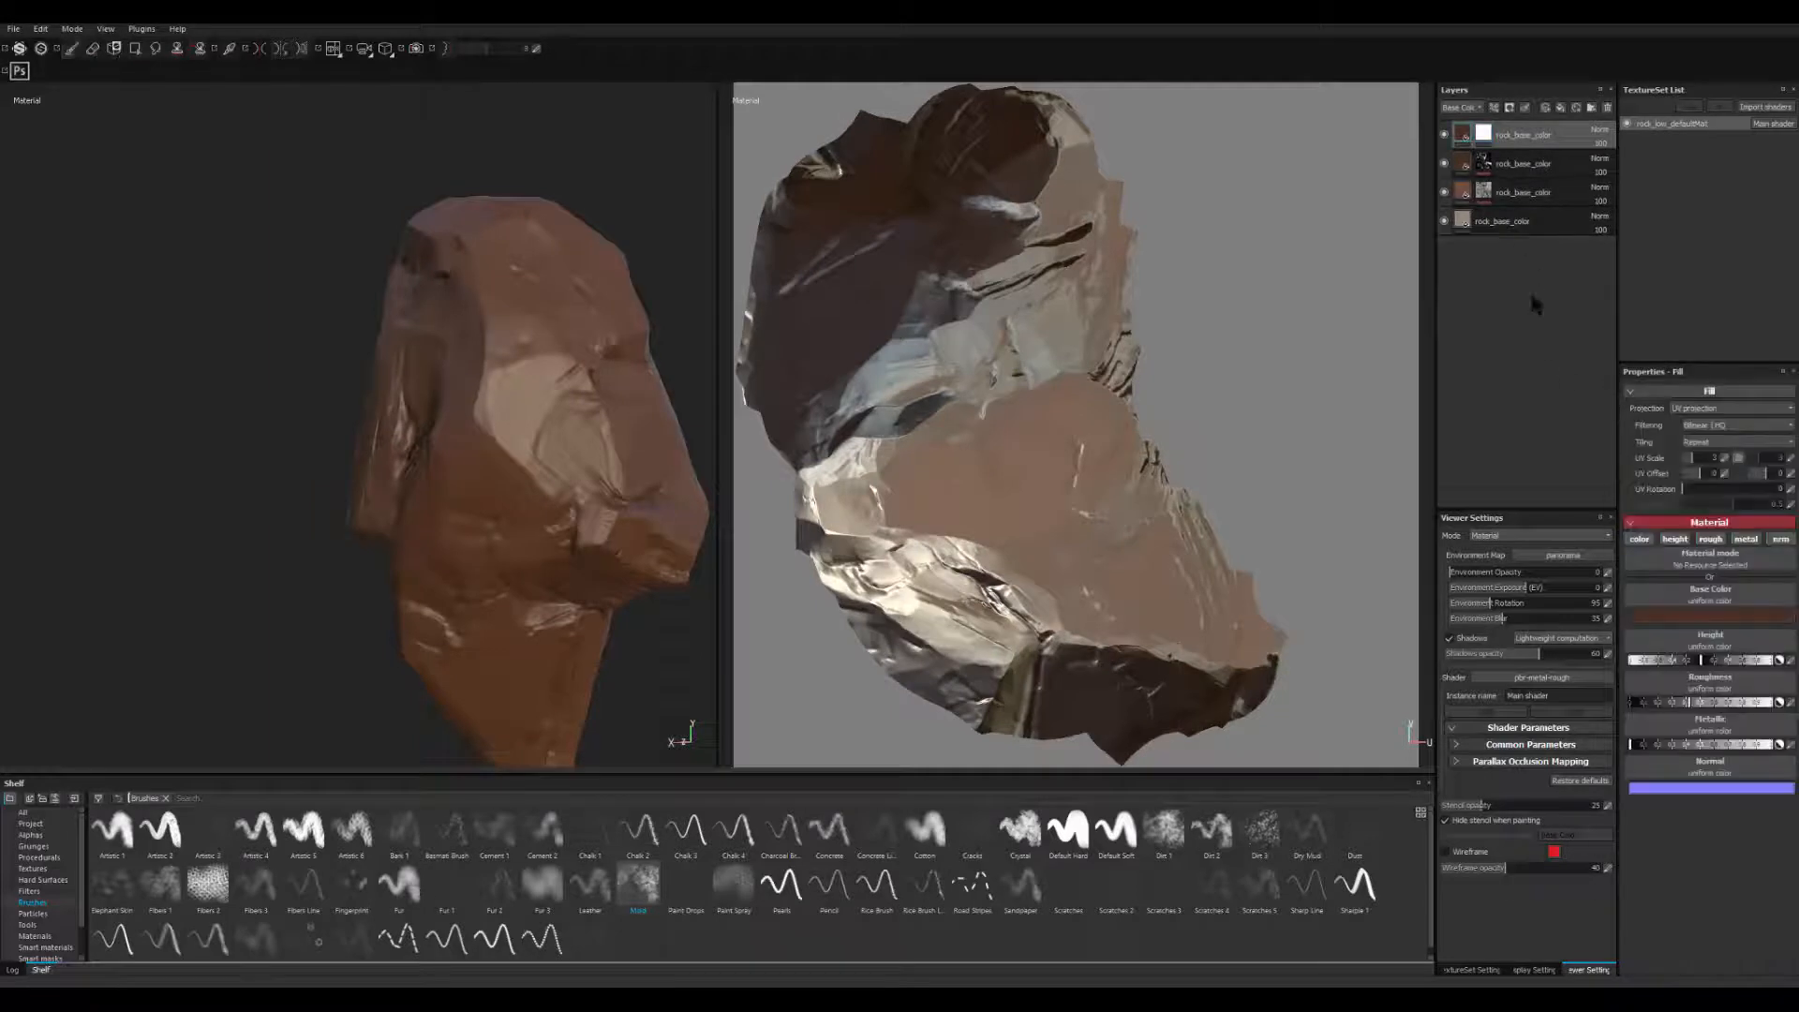
- Change the duplicated fill layer's base color to a light peach tone
left_click(1694, 618)
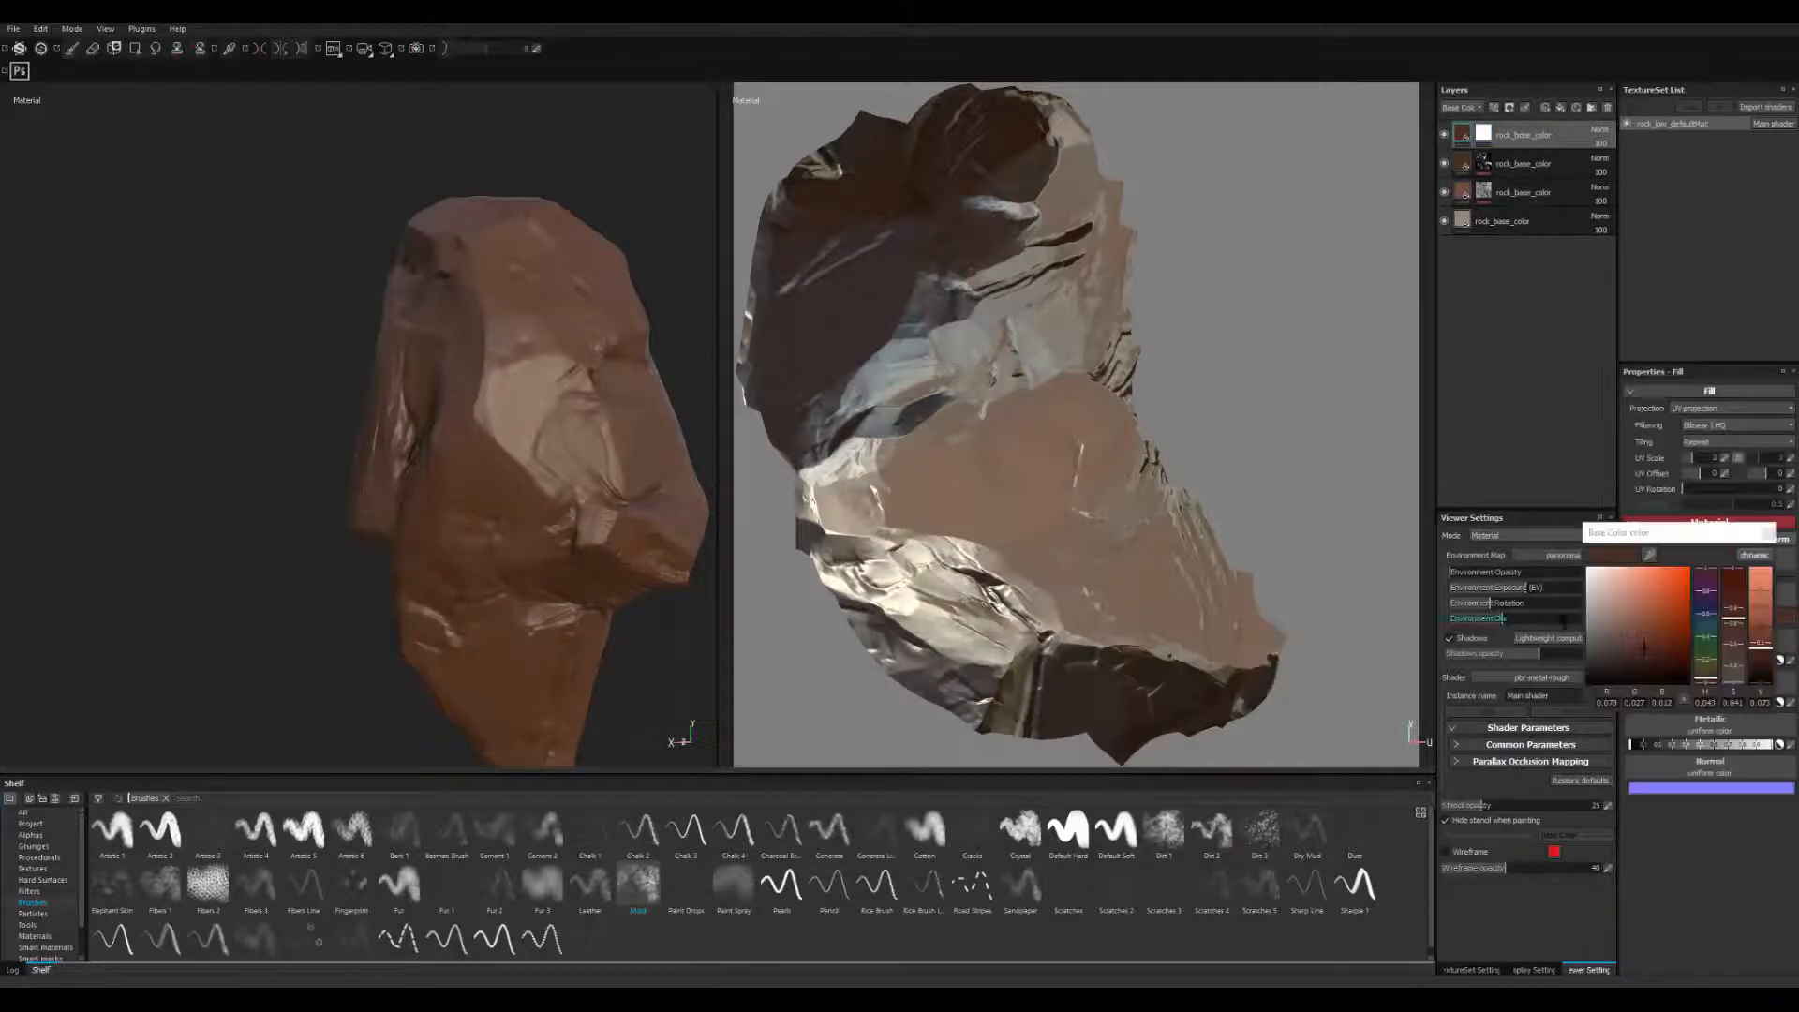
left_click(1612, 591)
left_click(1610, 586)
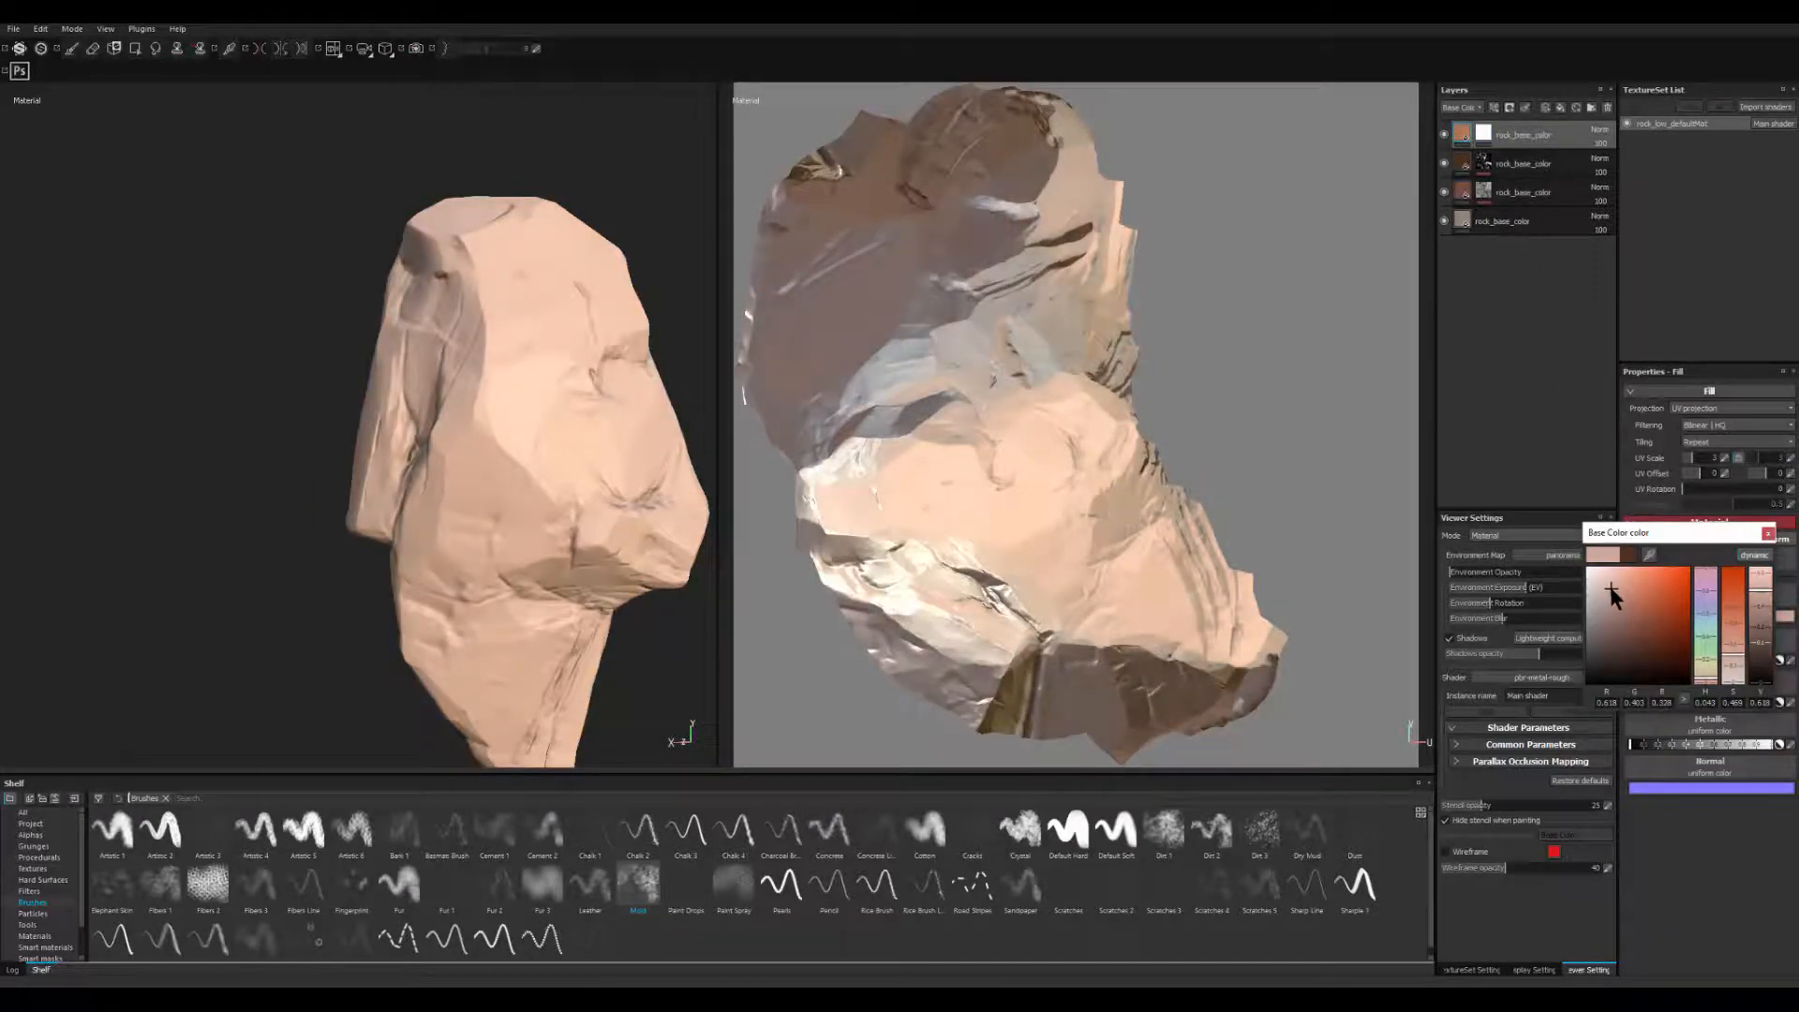
left_click_drag(1611, 588, 1616, 596)
left_click(1767, 533)
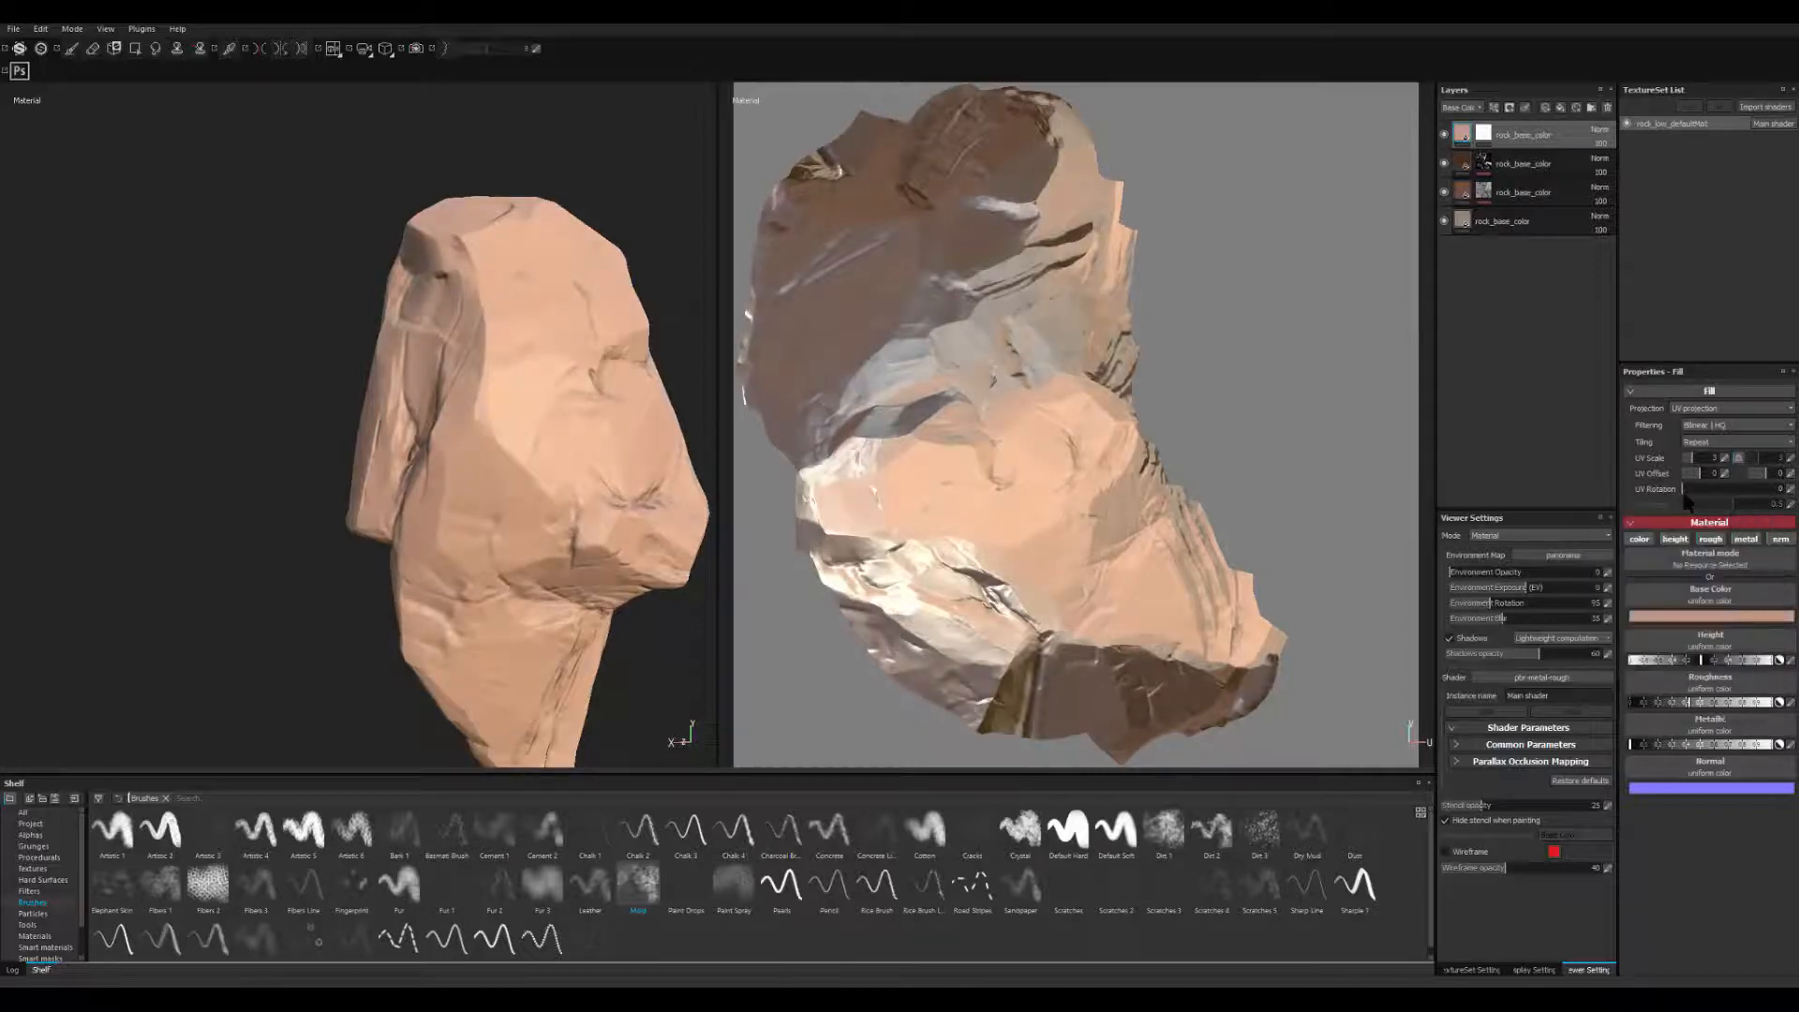
- Give the peach layer a black mask and move the layer below the dark brown one
right_click(1488, 132)
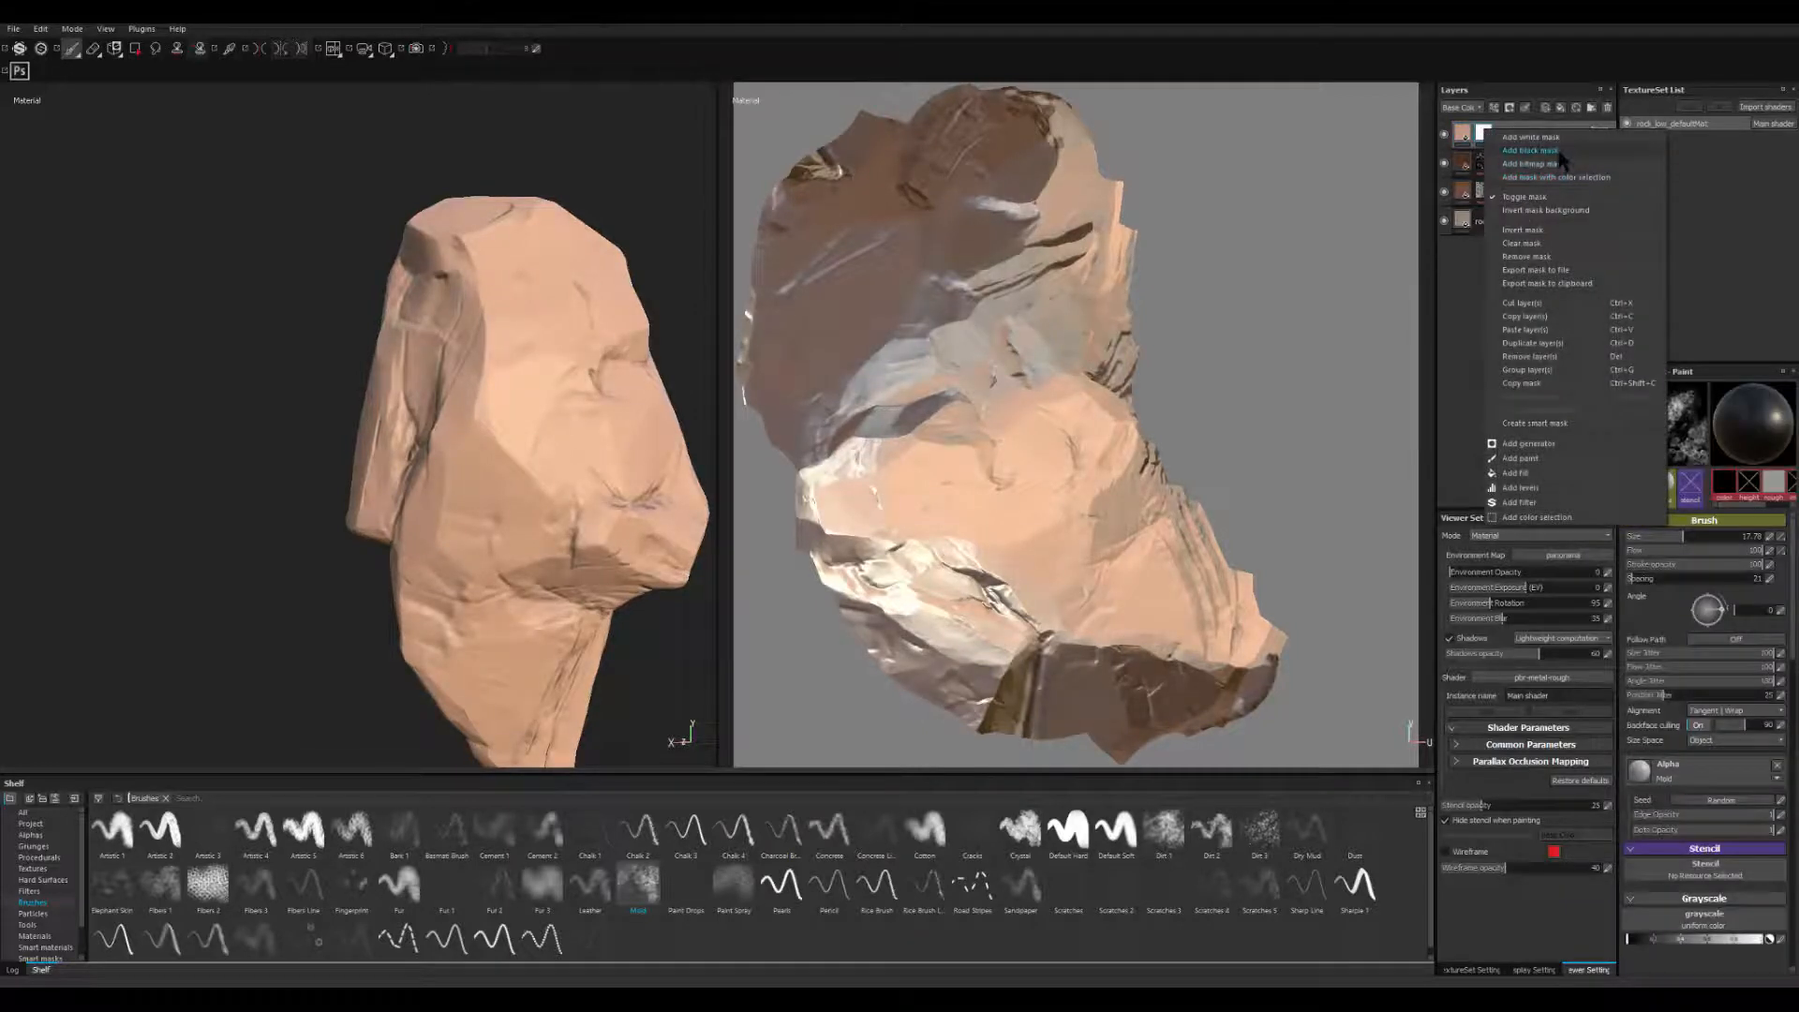
left_click(1557, 152)
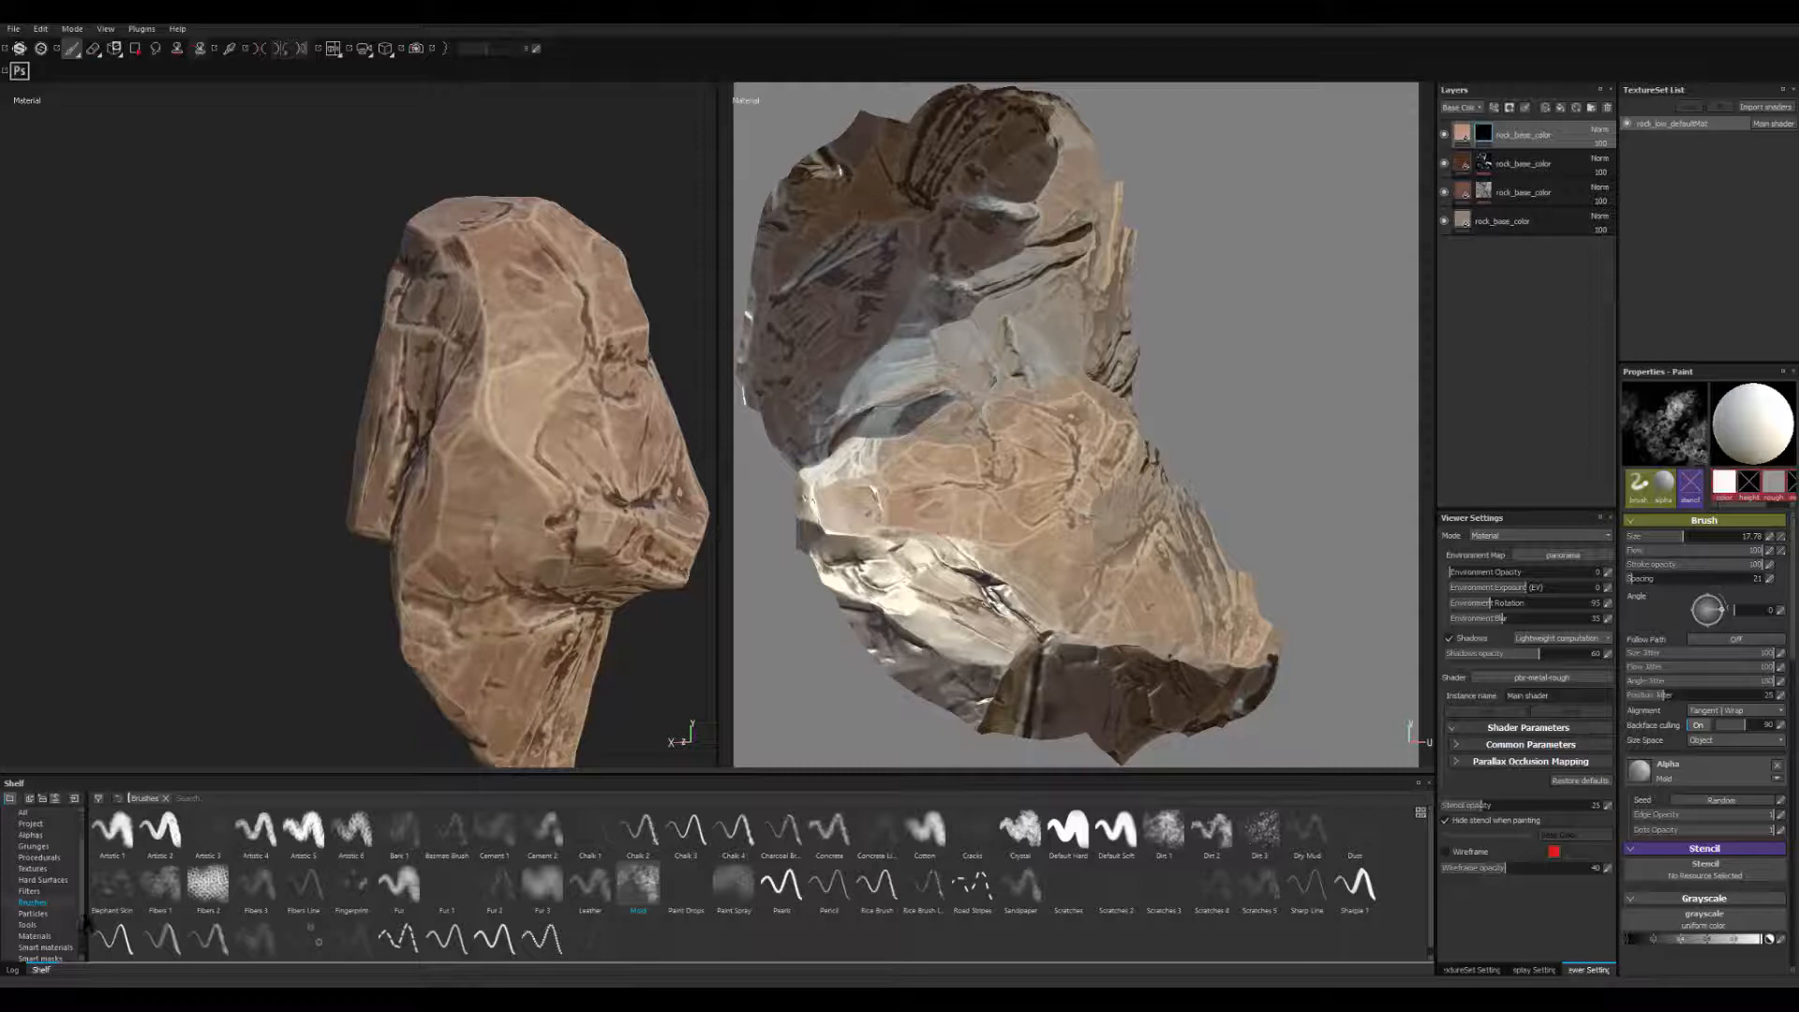
left_click_drag(86, 922, 86, 962)
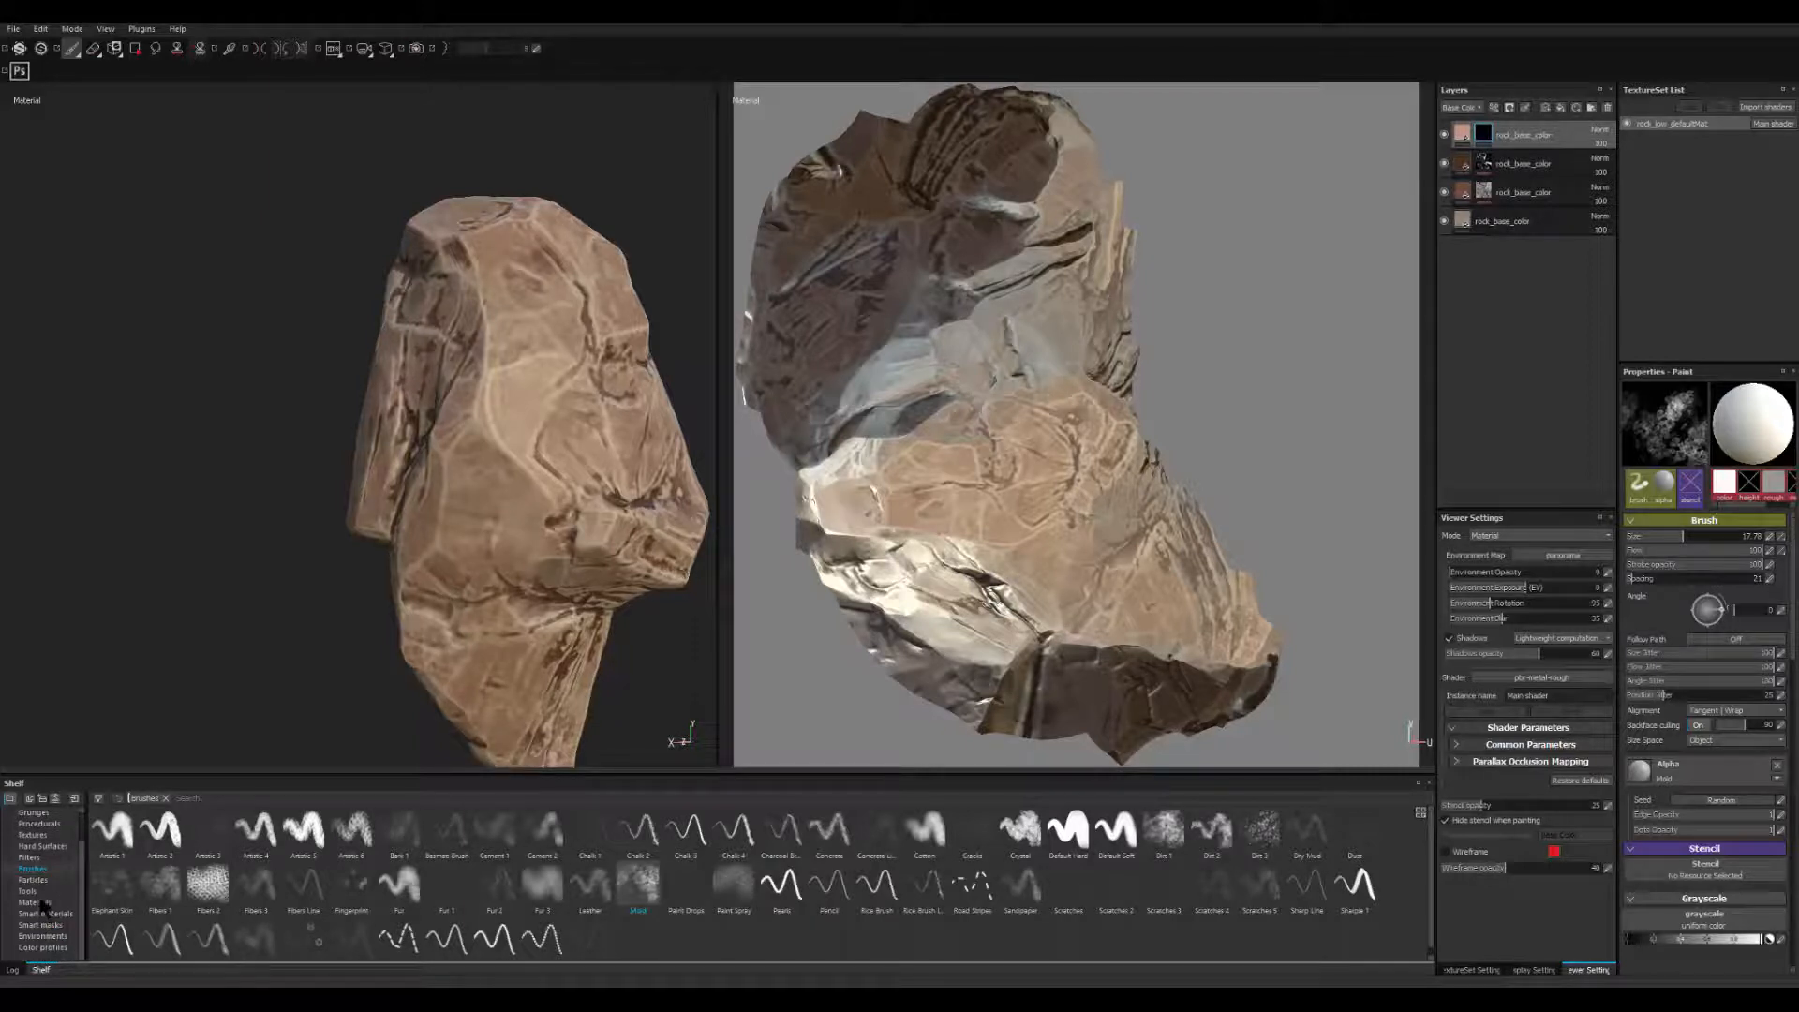
left_click(46, 926)
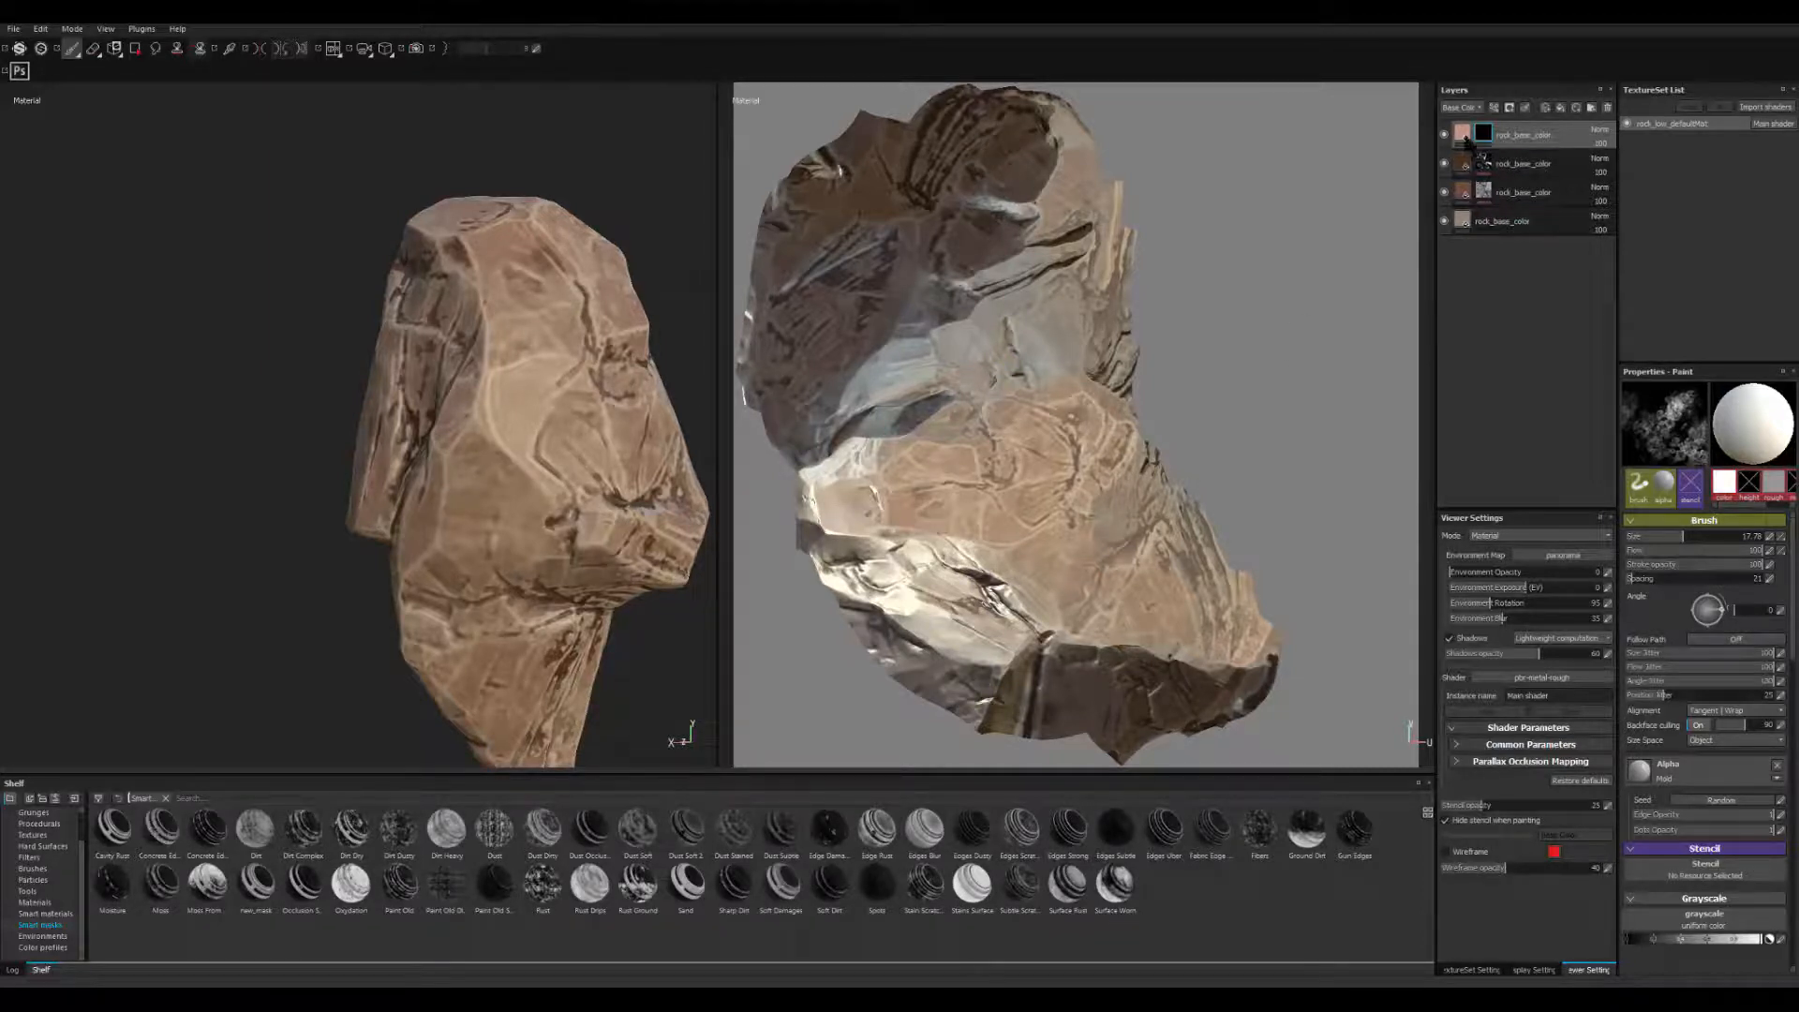
left_click_drag(1468, 132, 1469, 172)
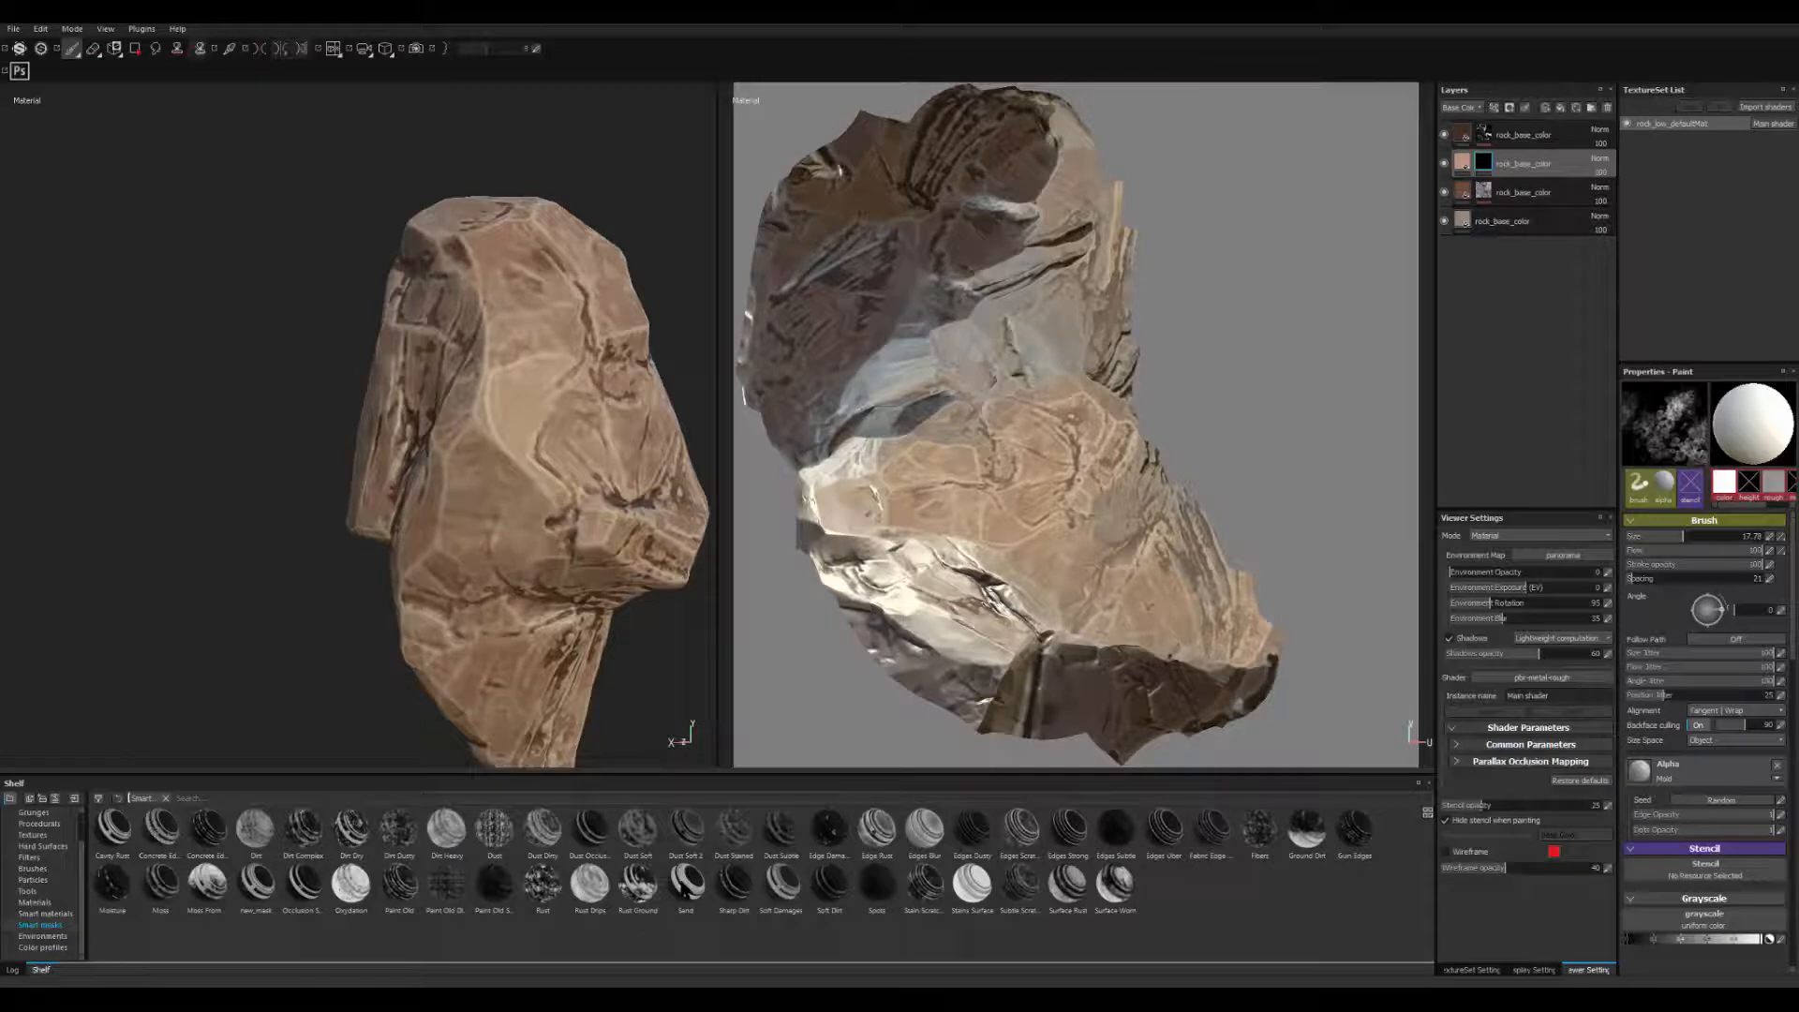
- Try the Dust Soft smart mask on the peach layer and undo it
left_click_drag(637, 829, 1491, 178)
scroll(372, 586, "up", 8)
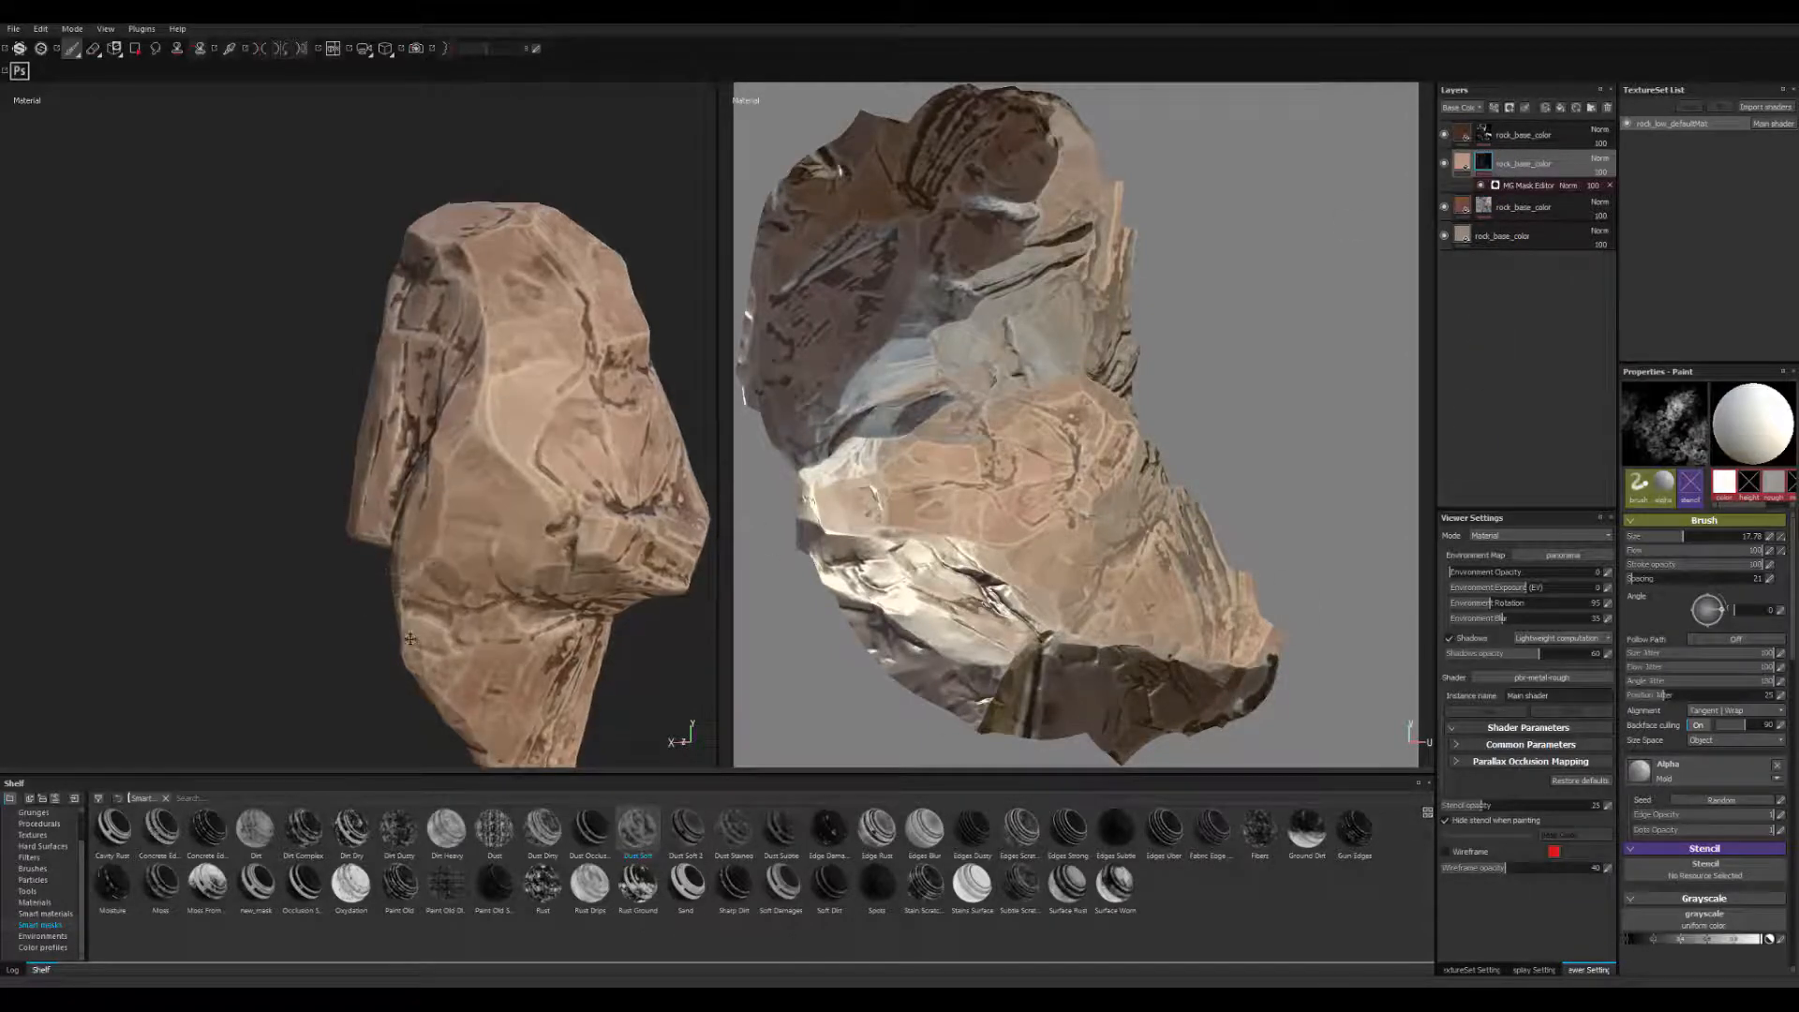
key("ctrl+z")
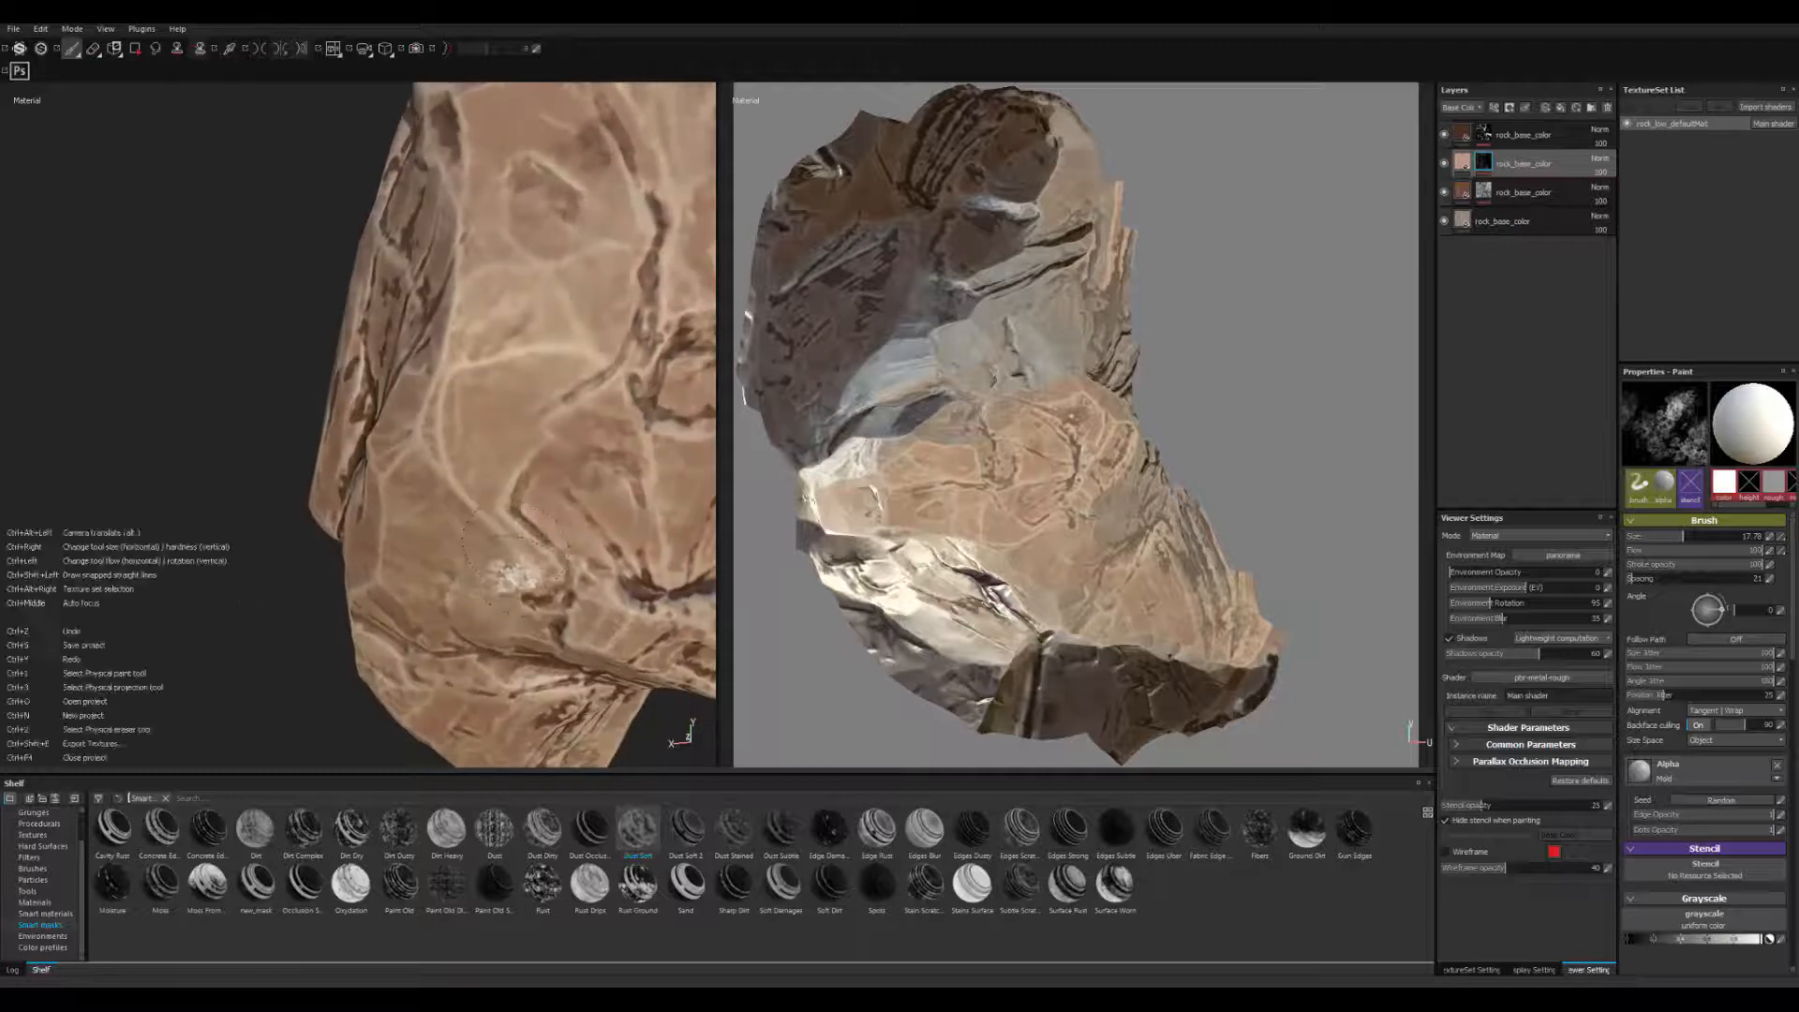
left_click_drag(512, 590, 517, 580, "alt")
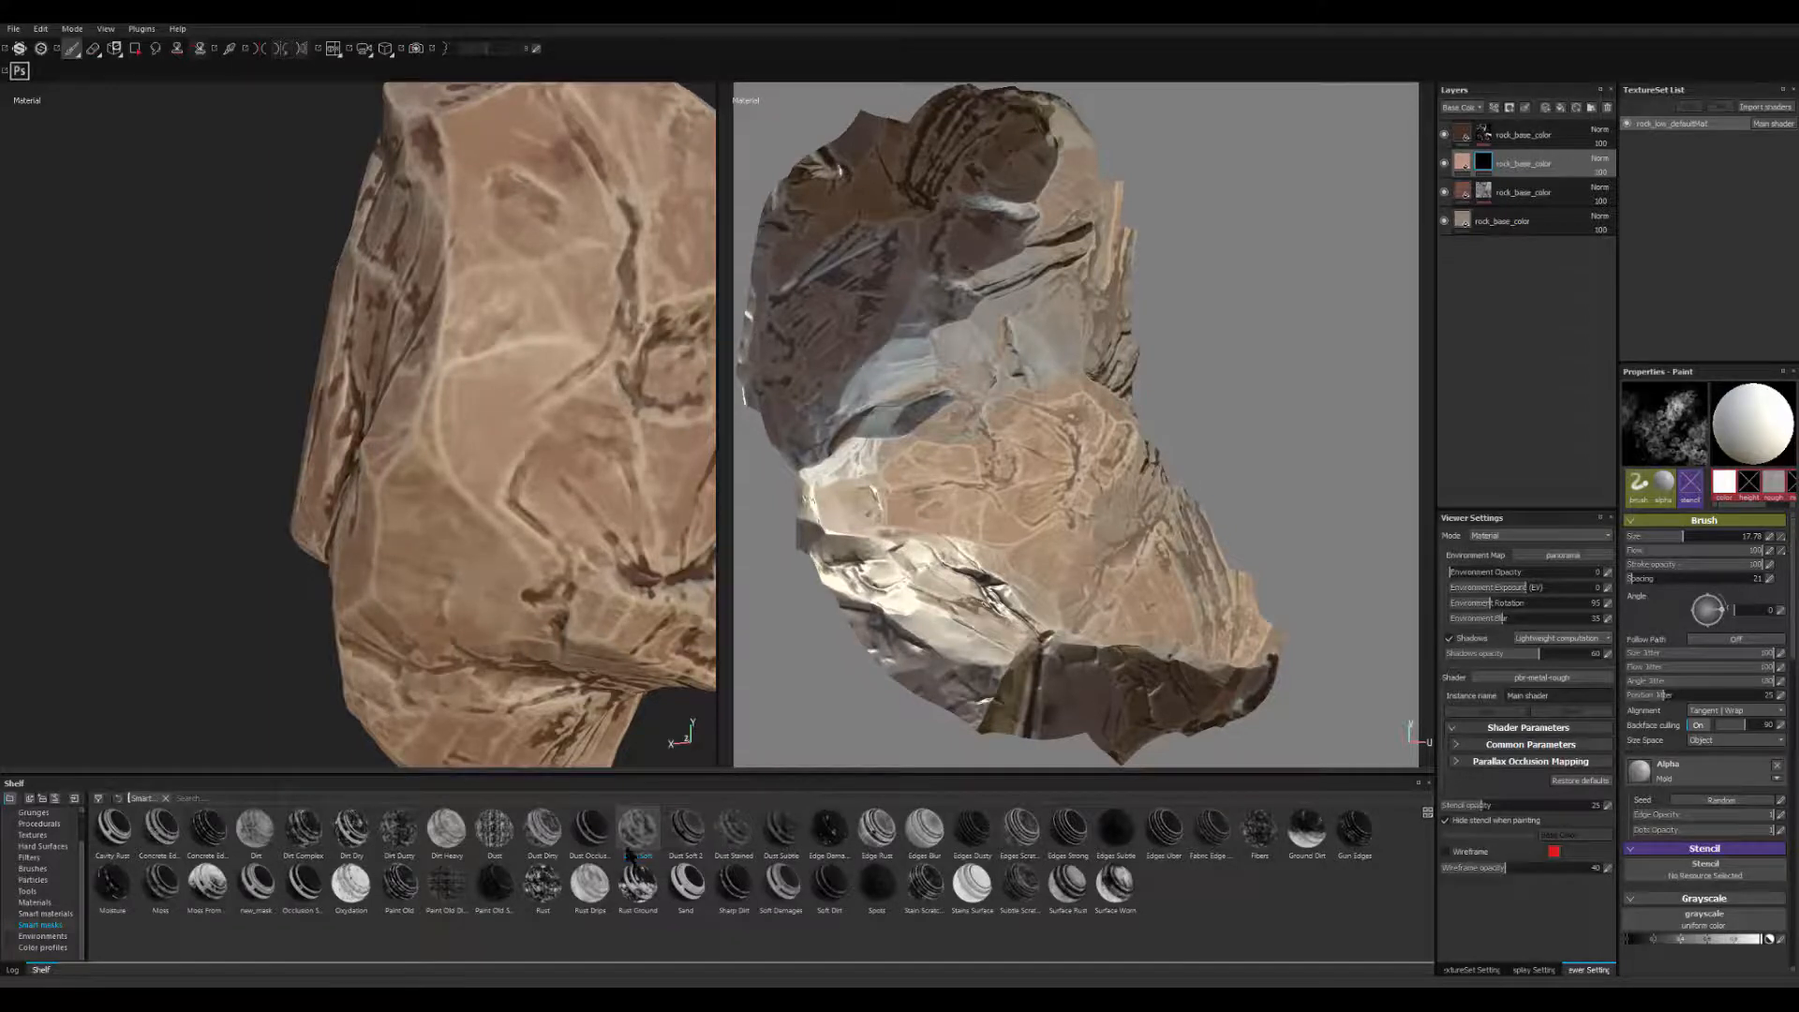
- Apply the Dirt Dusty smart mask to the peach layer's mask
mouse_move(643, 837)
left_mouse_down()
mouse_move(1393, 618)
mouse_move(1479, 508)
mouse_move(628, 848)
left_mouse_up()
left_click_drag(398, 829, 1487, 166)
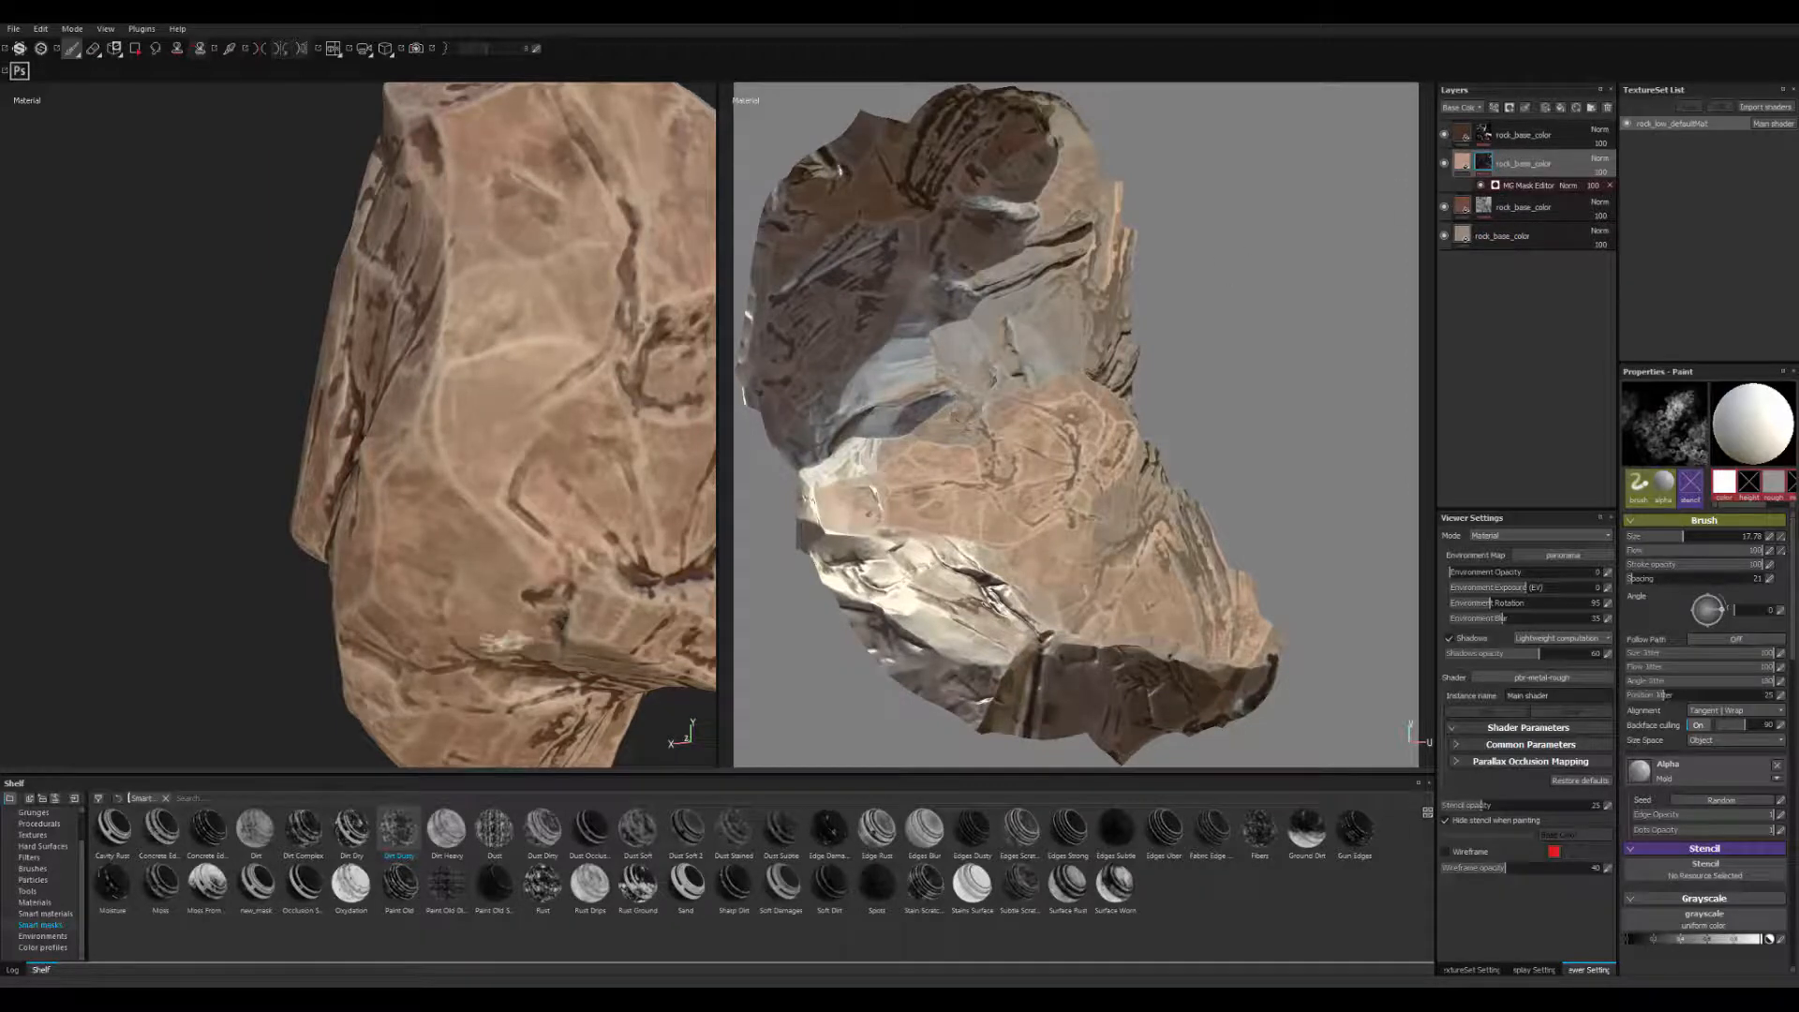
- Set the peach layer's MG Mask Editor generator to a global balance of 0.41 and a global contrast of 0.04
mouse_move(543, 586)
left_mouse_down("alt")
mouse_move(604, 628)
mouse_move(617, 507)
mouse_move(656, 581)
left_mouse_up("alt")
right_click_drag(394, 468, 494, 527, "alt")
left_click_drag(494, 528, 599, 580, "alt")
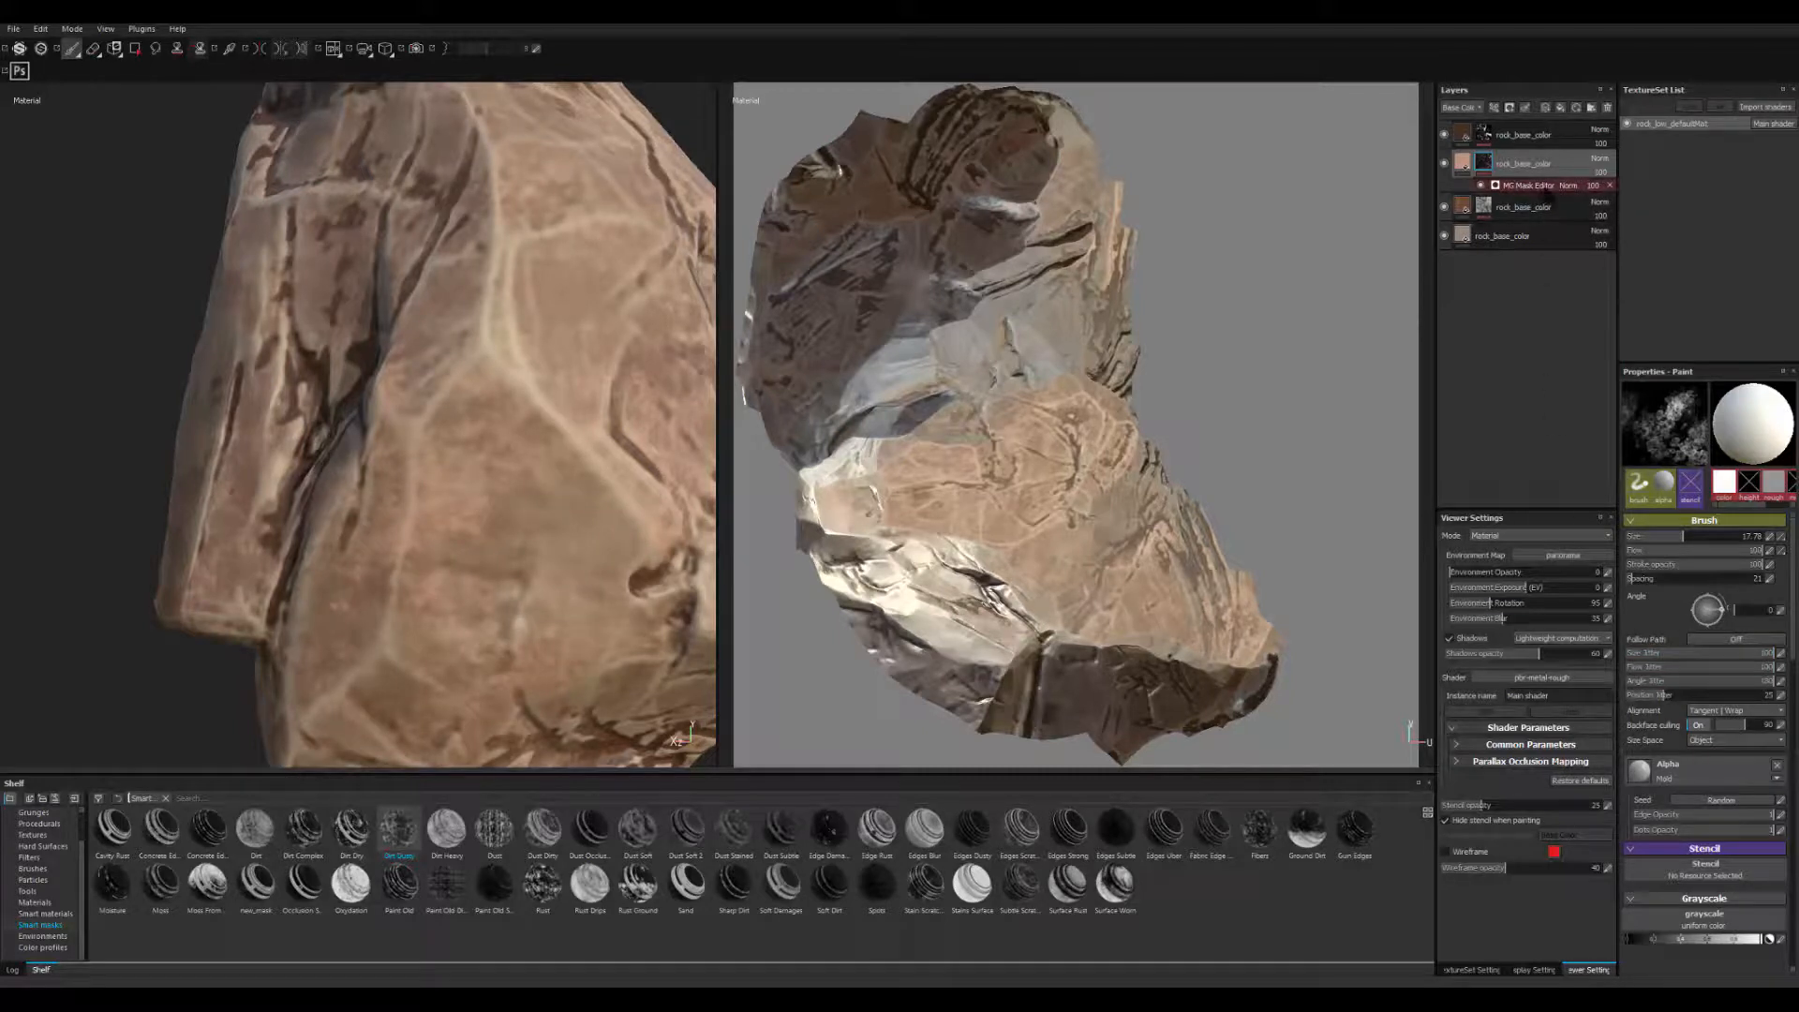
left_click(1537, 186)
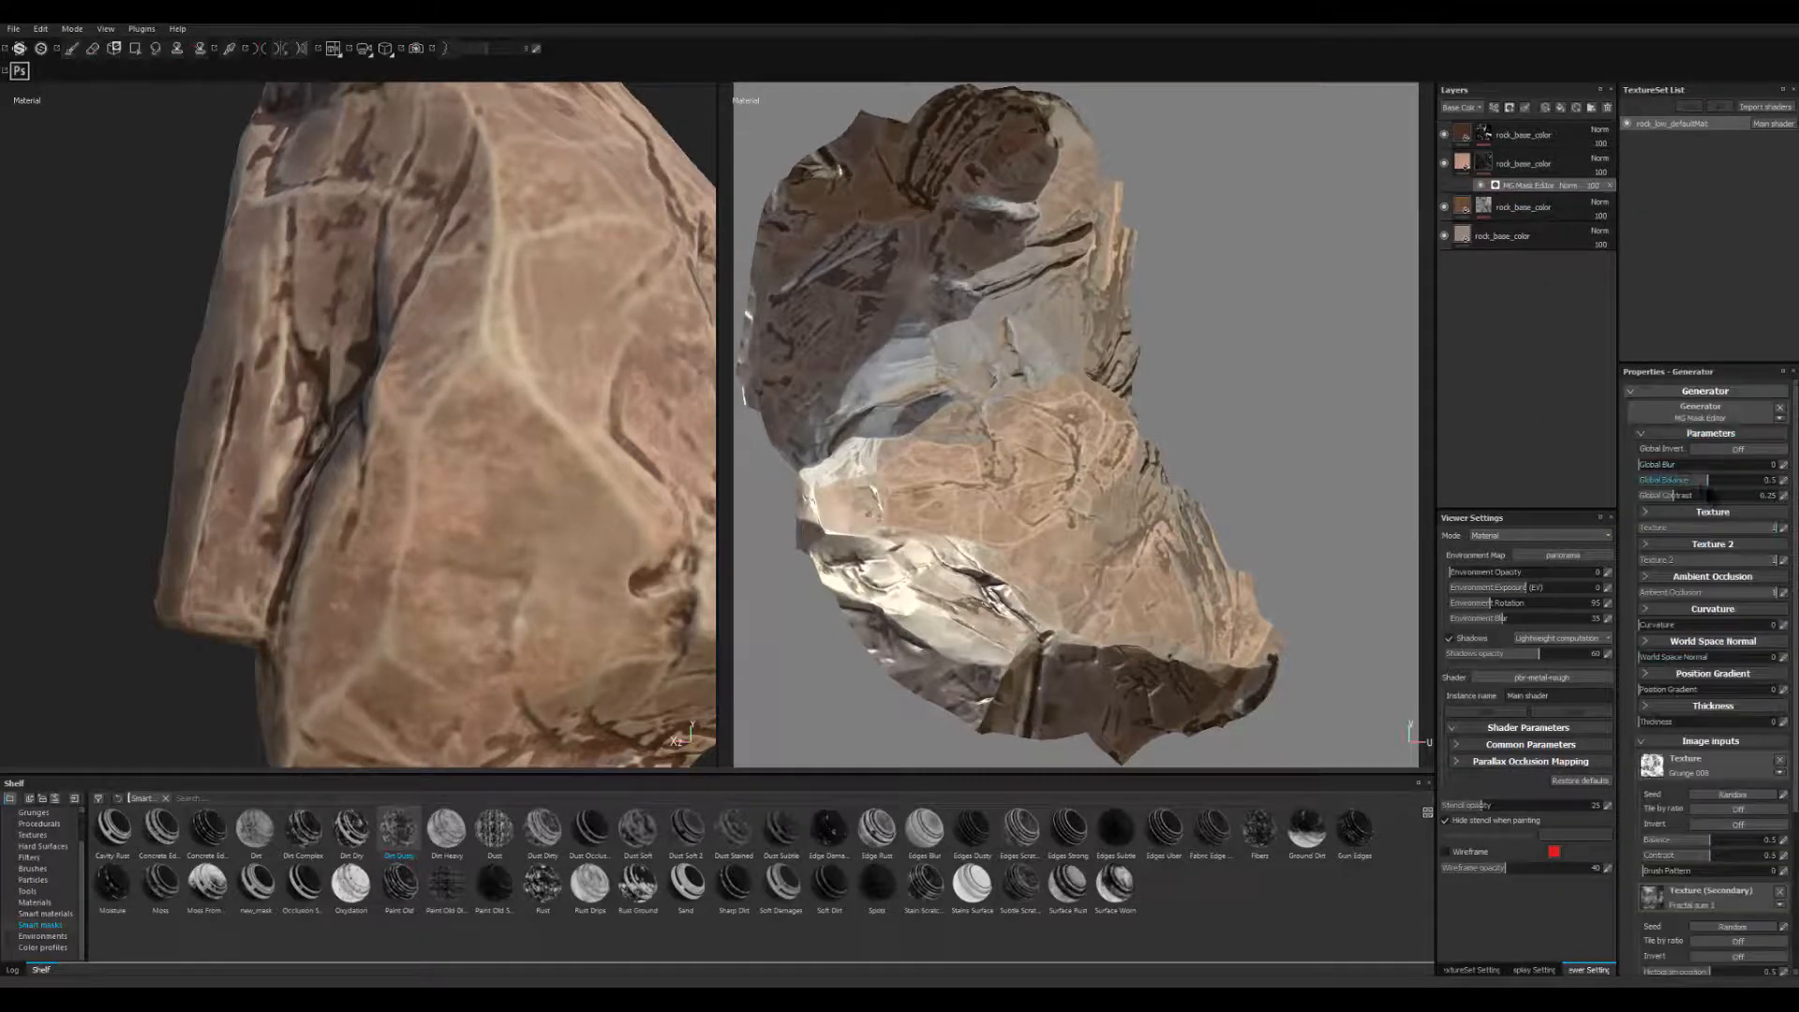
left_click_drag(1743, 482, 1720, 481)
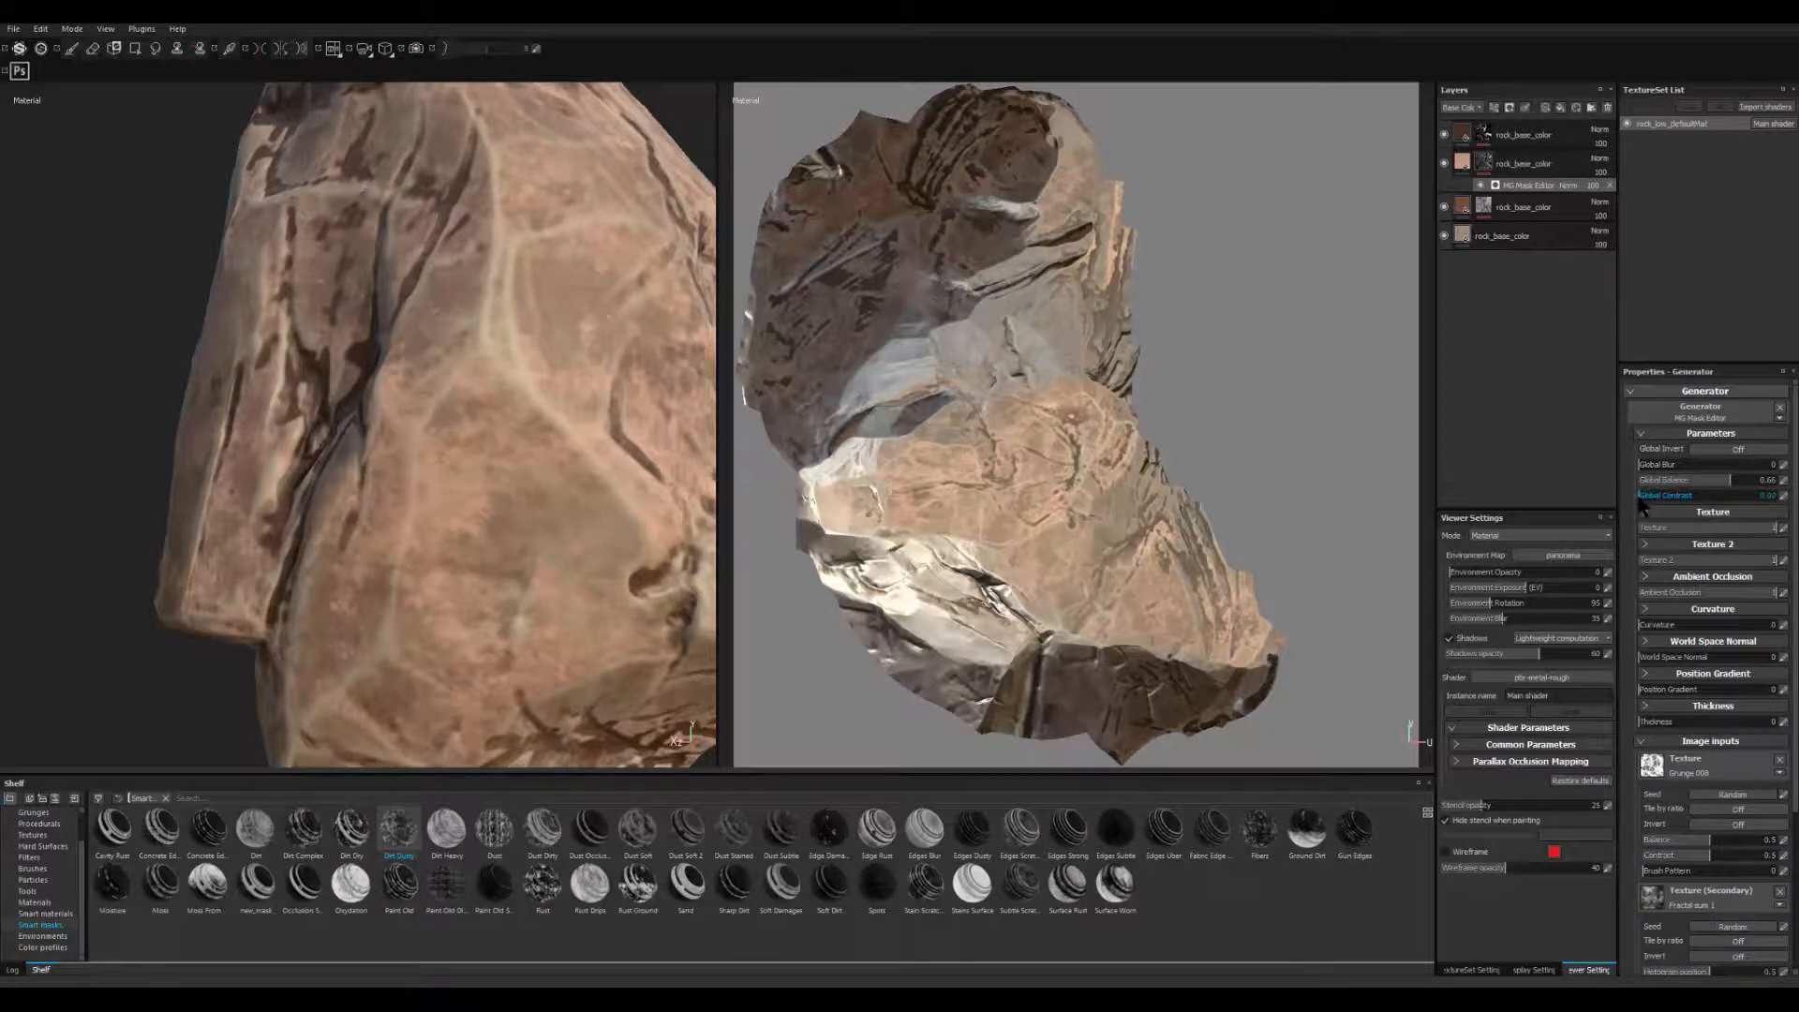
left_click_drag(1727, 484, 1696, 485)
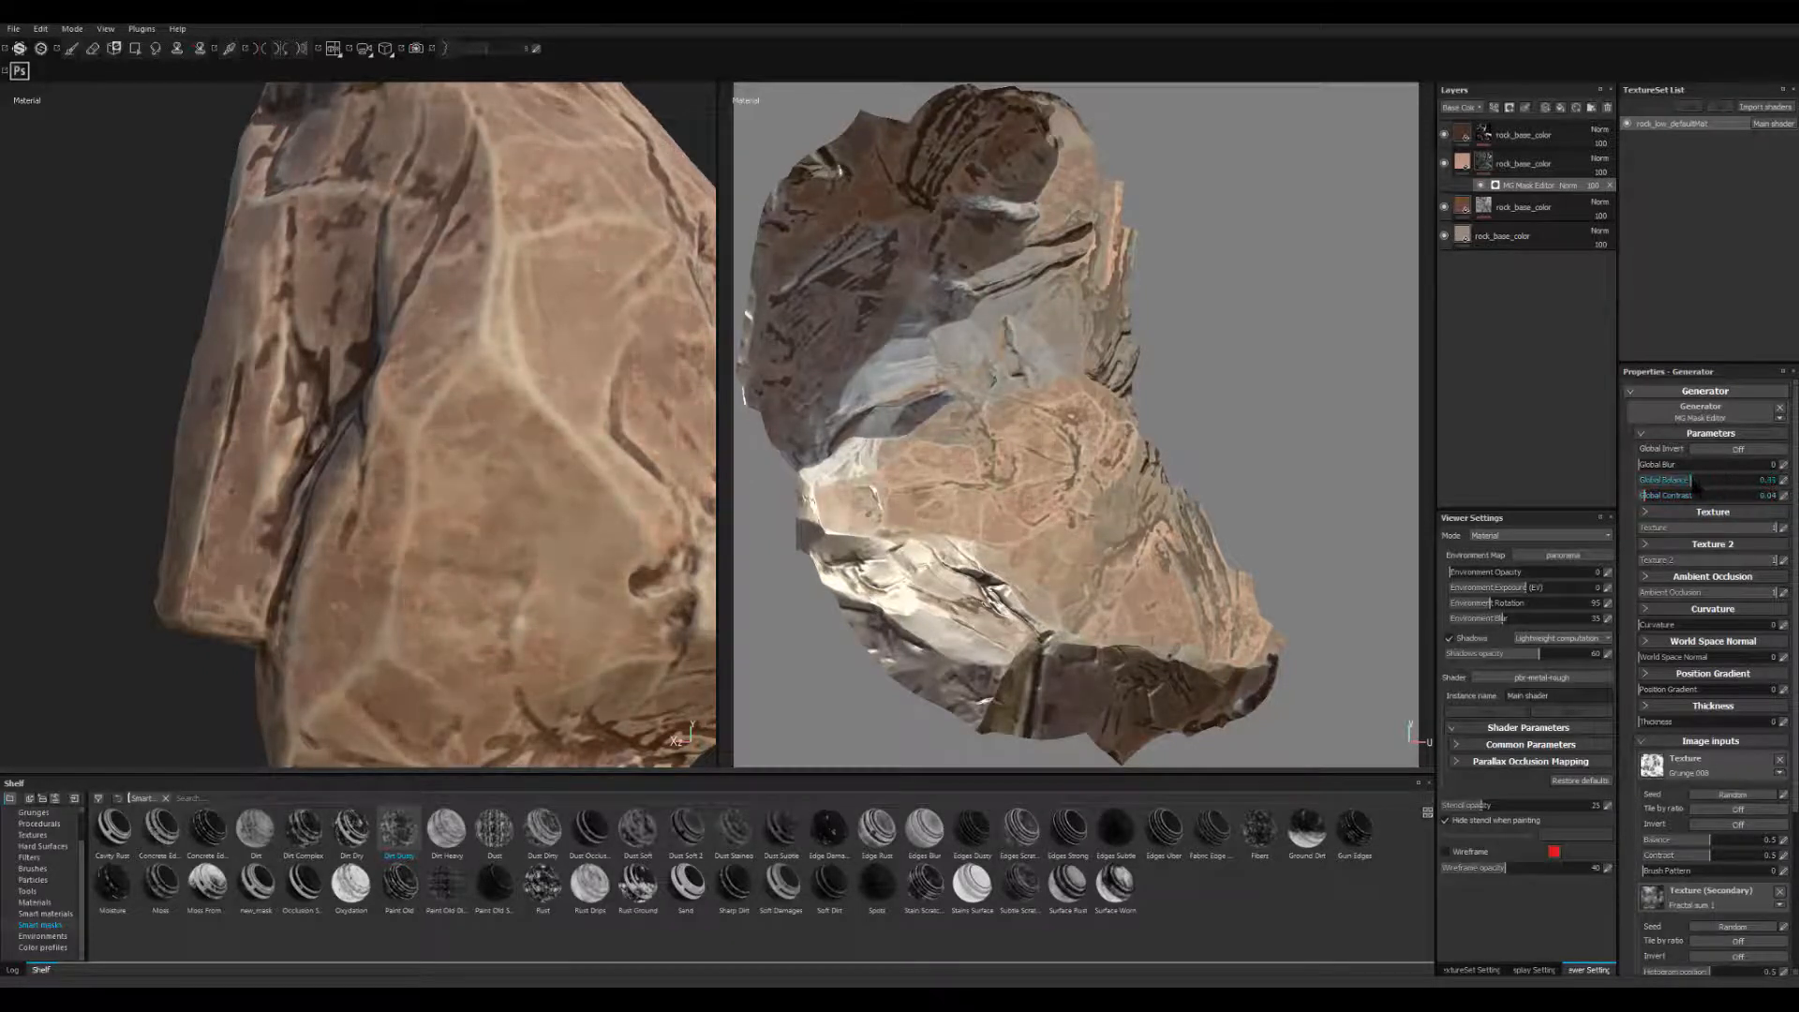
- Fine-tune the peach fill layer's base color to a slightly more saturated peach tone
right_click_drag(667, 688, 412, 628, "alt")
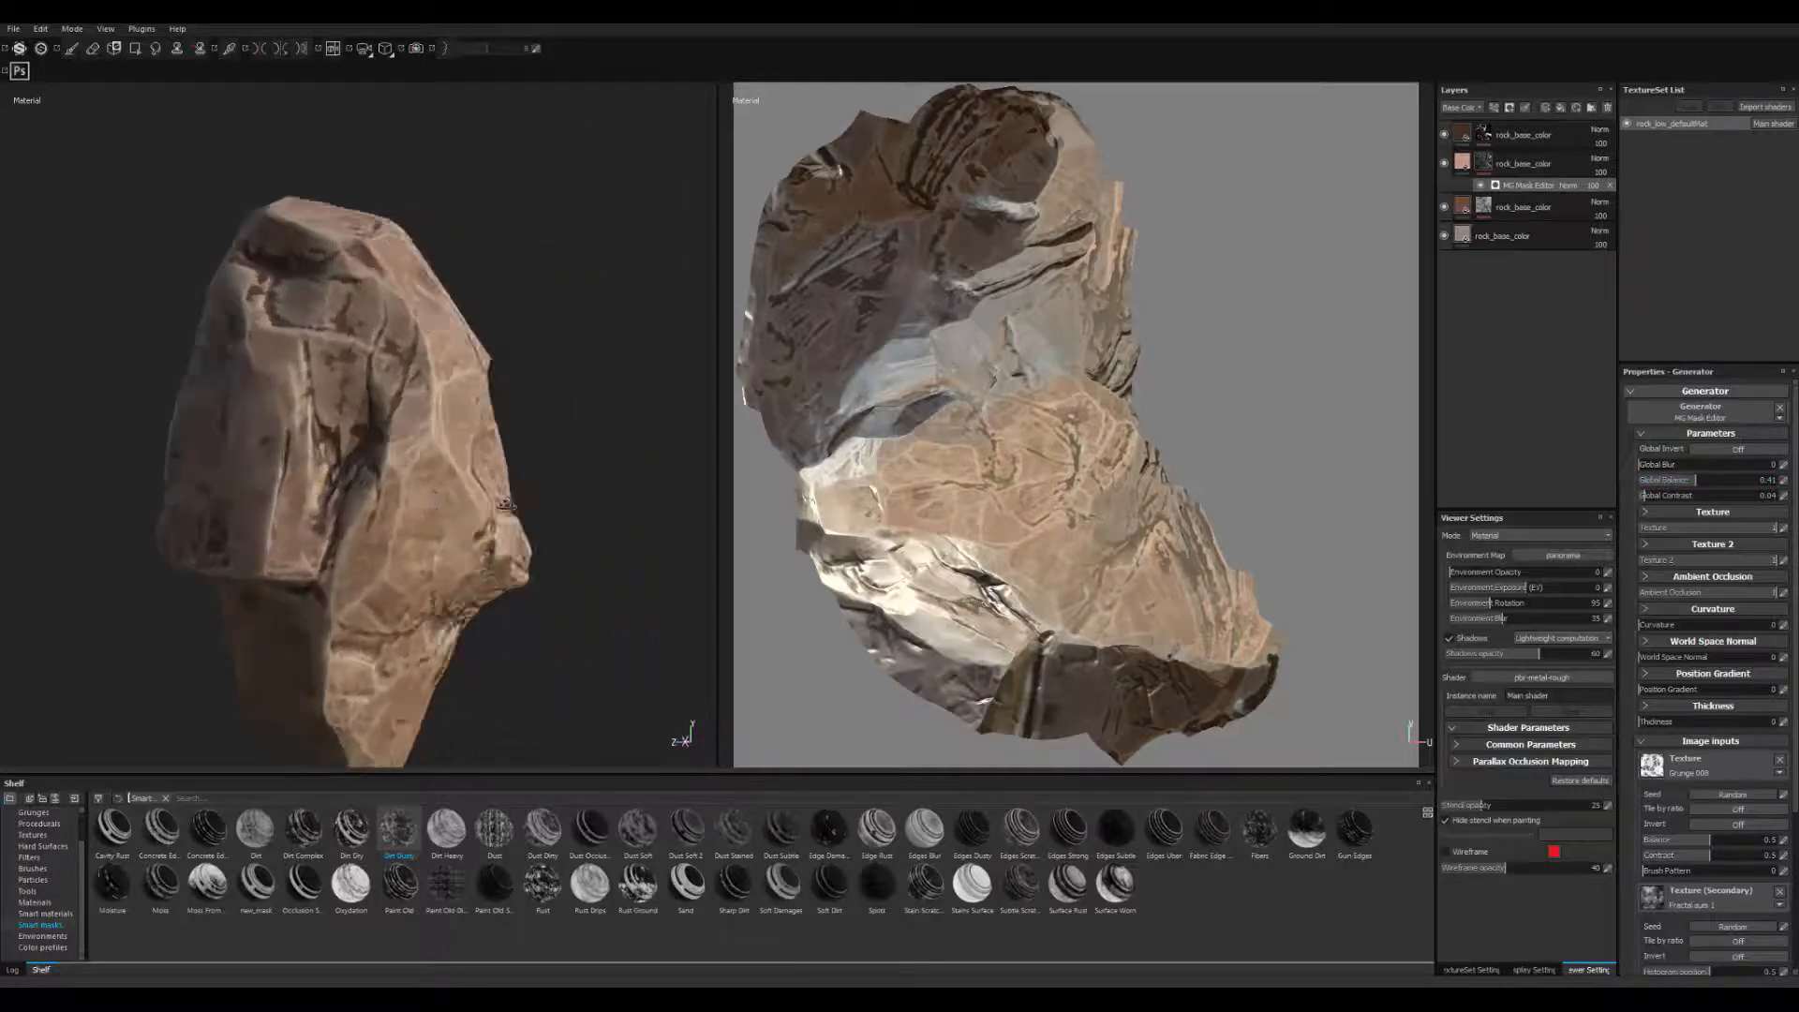
left_click_drag(412, 628, 253, 609, "alt")
right_click_drag(253, 609, 441, 573, "alt")
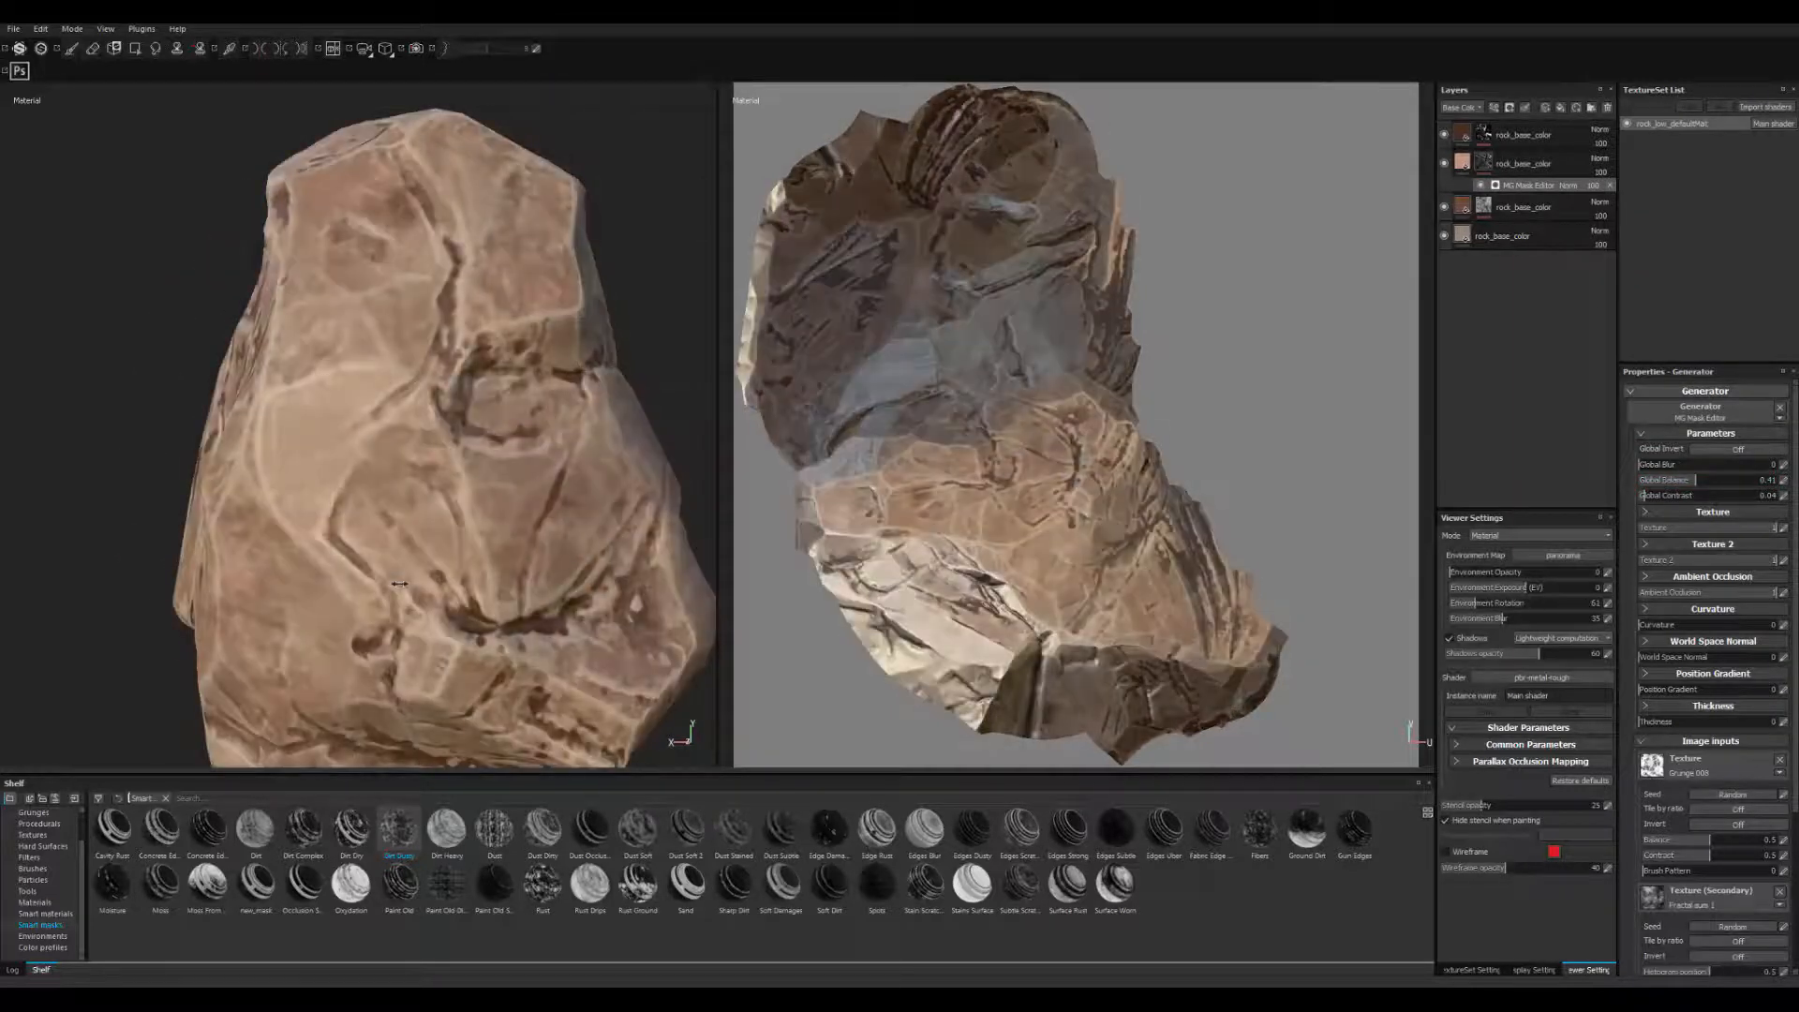
middle_click_drag(442, 573, 559, 470, "alt")
right_click_drag(558, 470, 506, 534, "alt")
left_click_drag(506, 534, 407, 539, "alt")
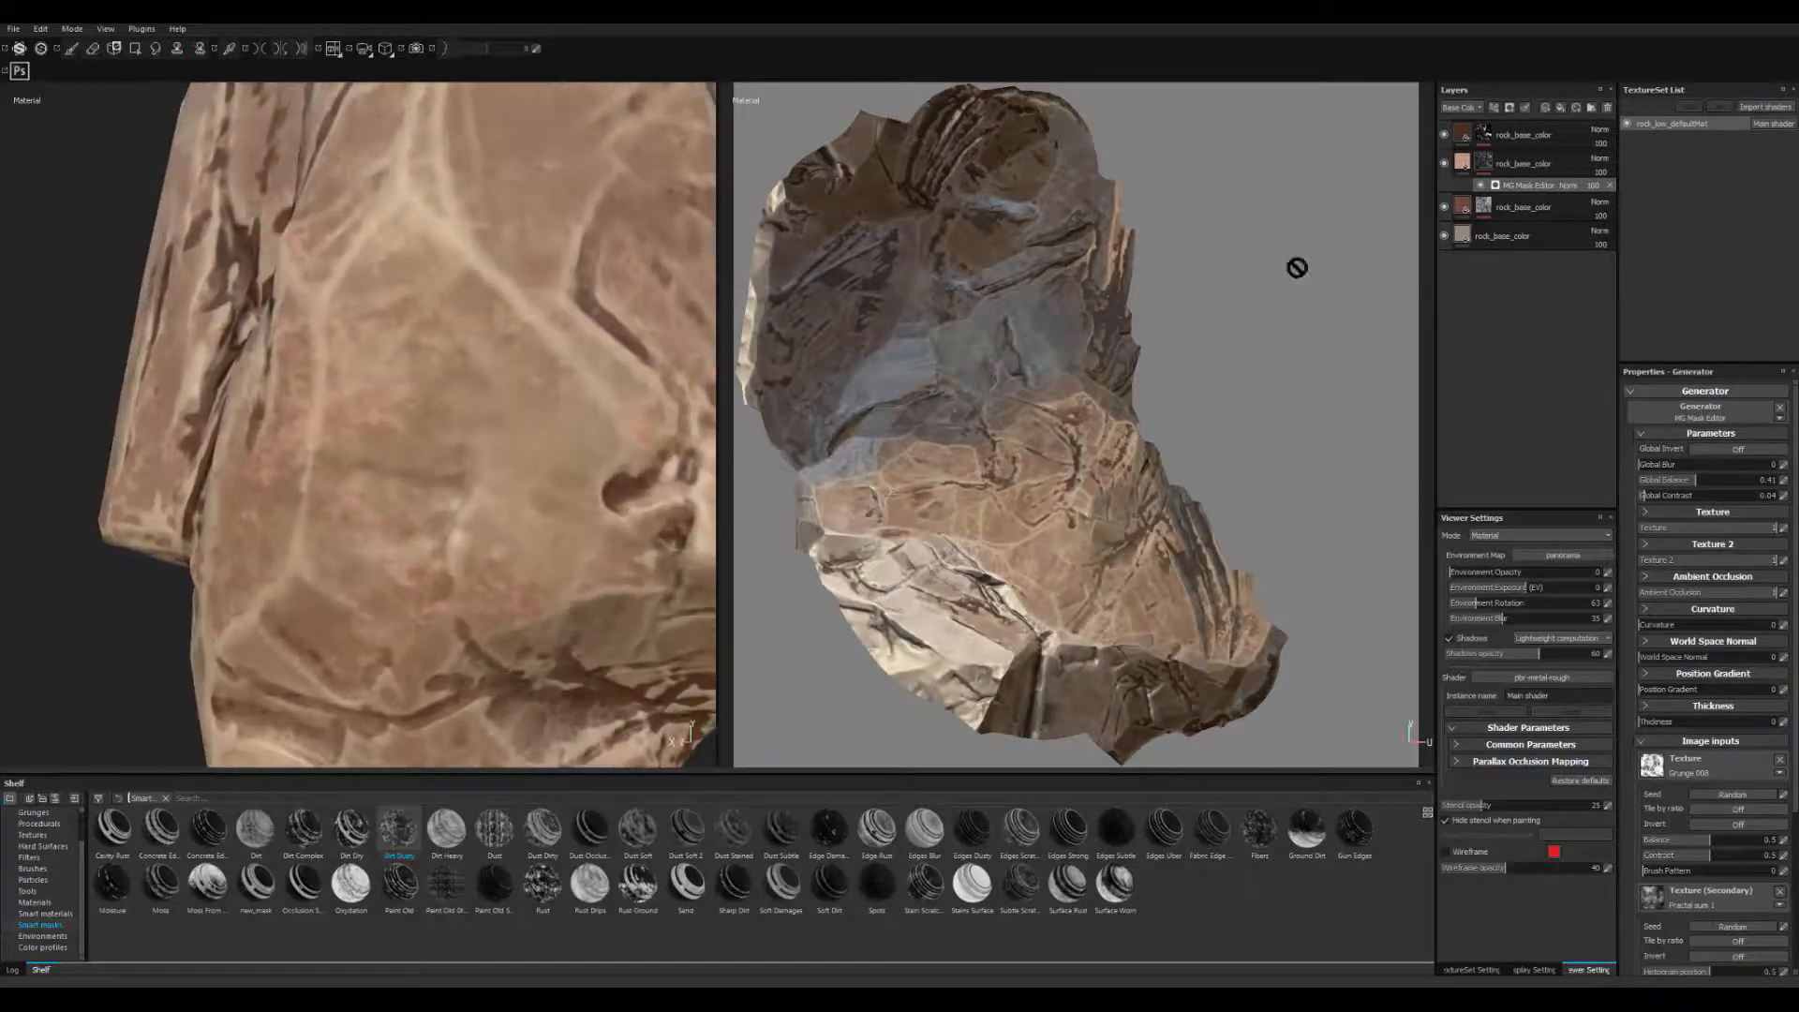
left_click(1465, 165)
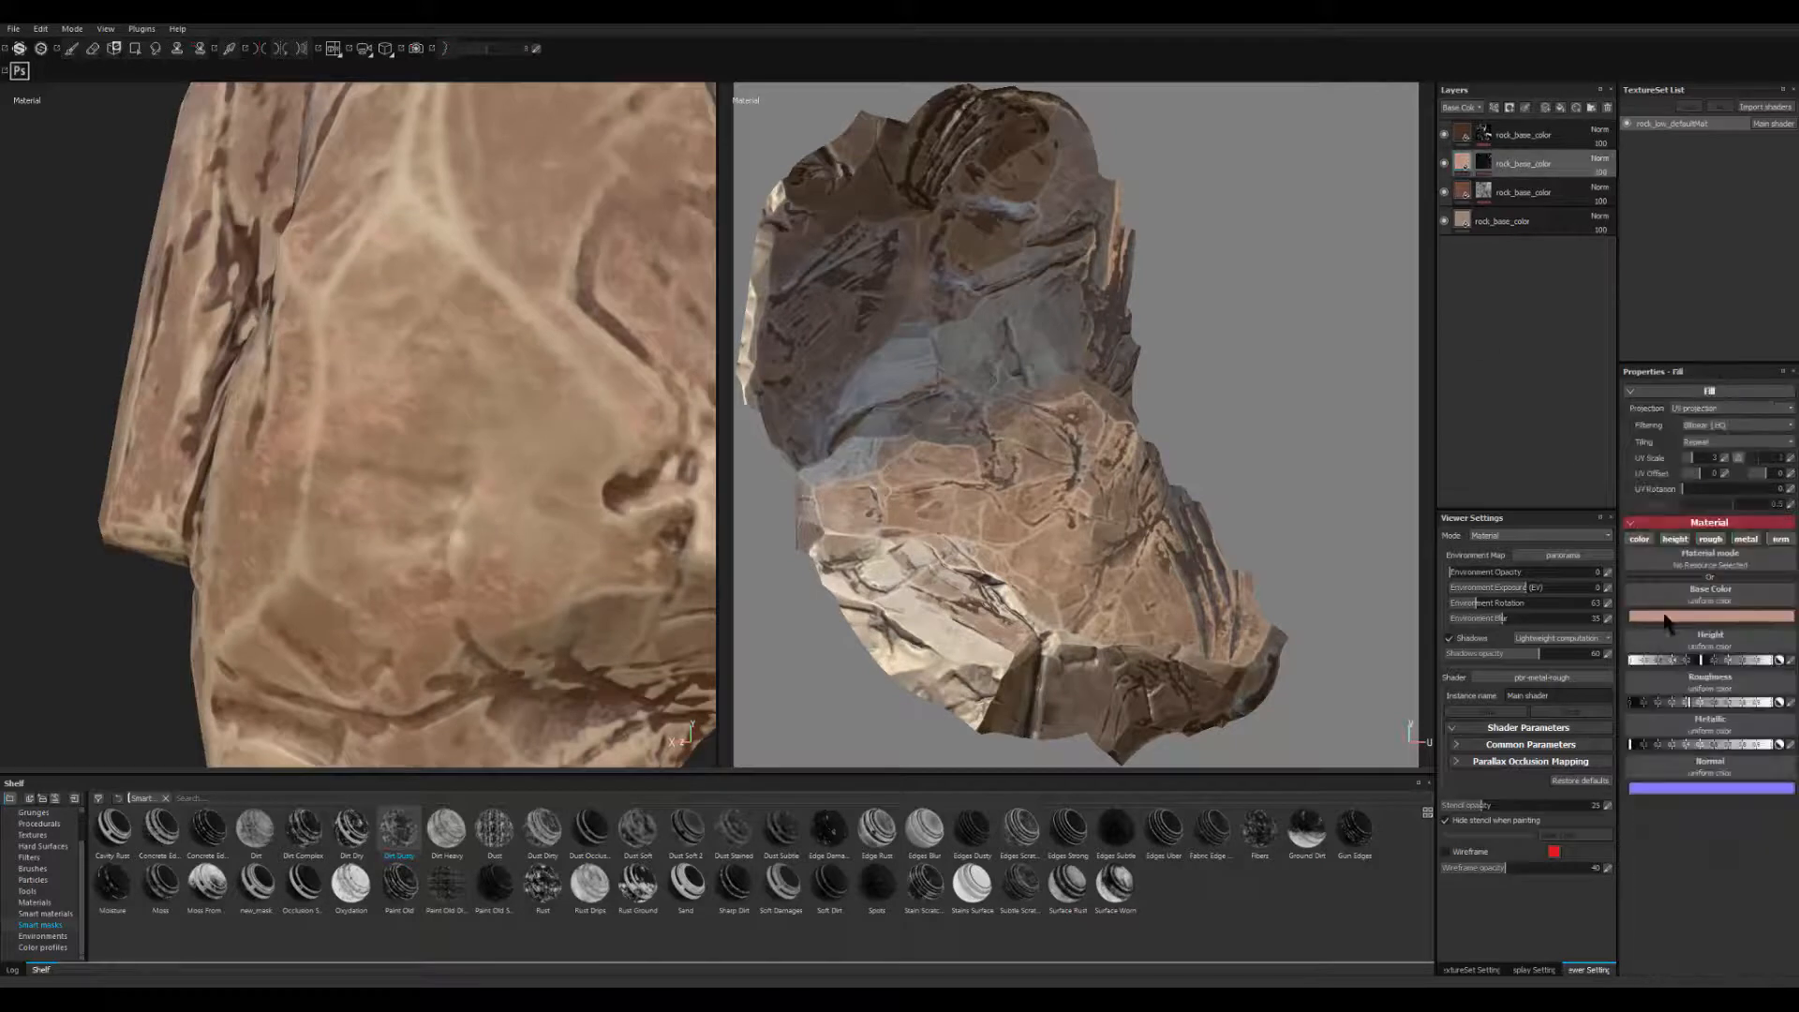
left_click(1666, 618)
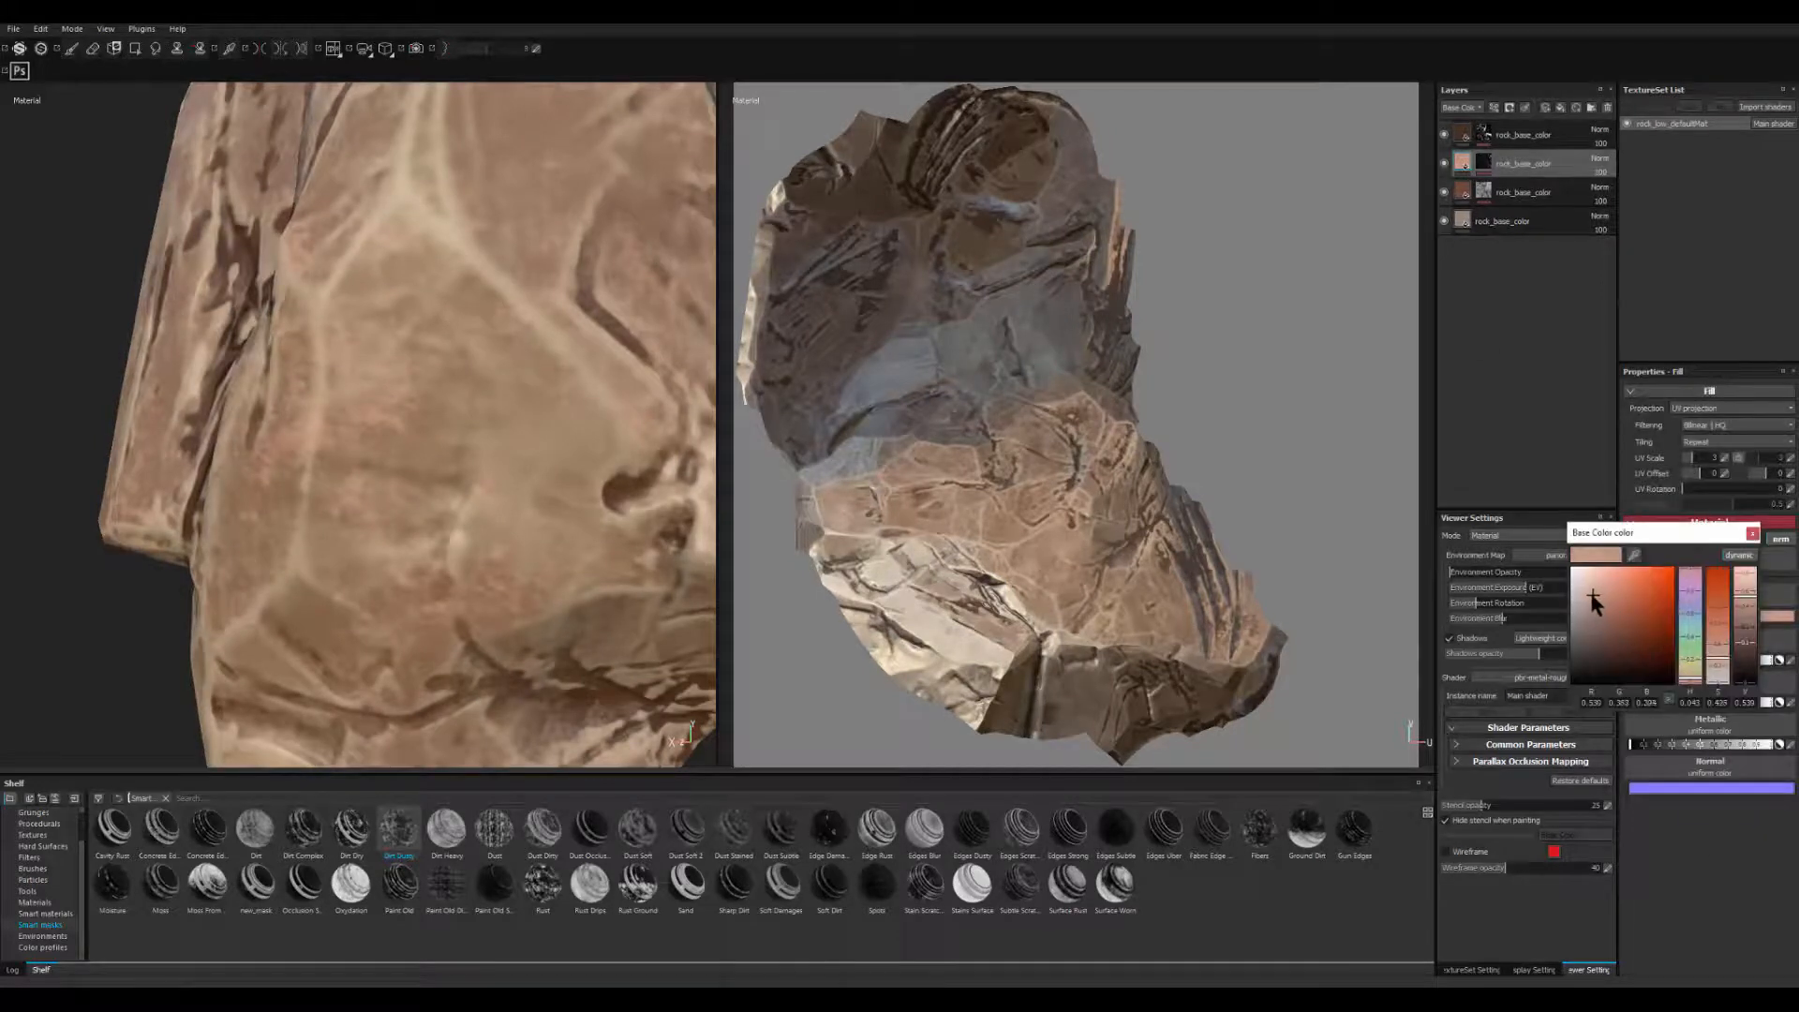
left_click_drag(1594, 594, 1597, 593)
left_click(1754, 534)
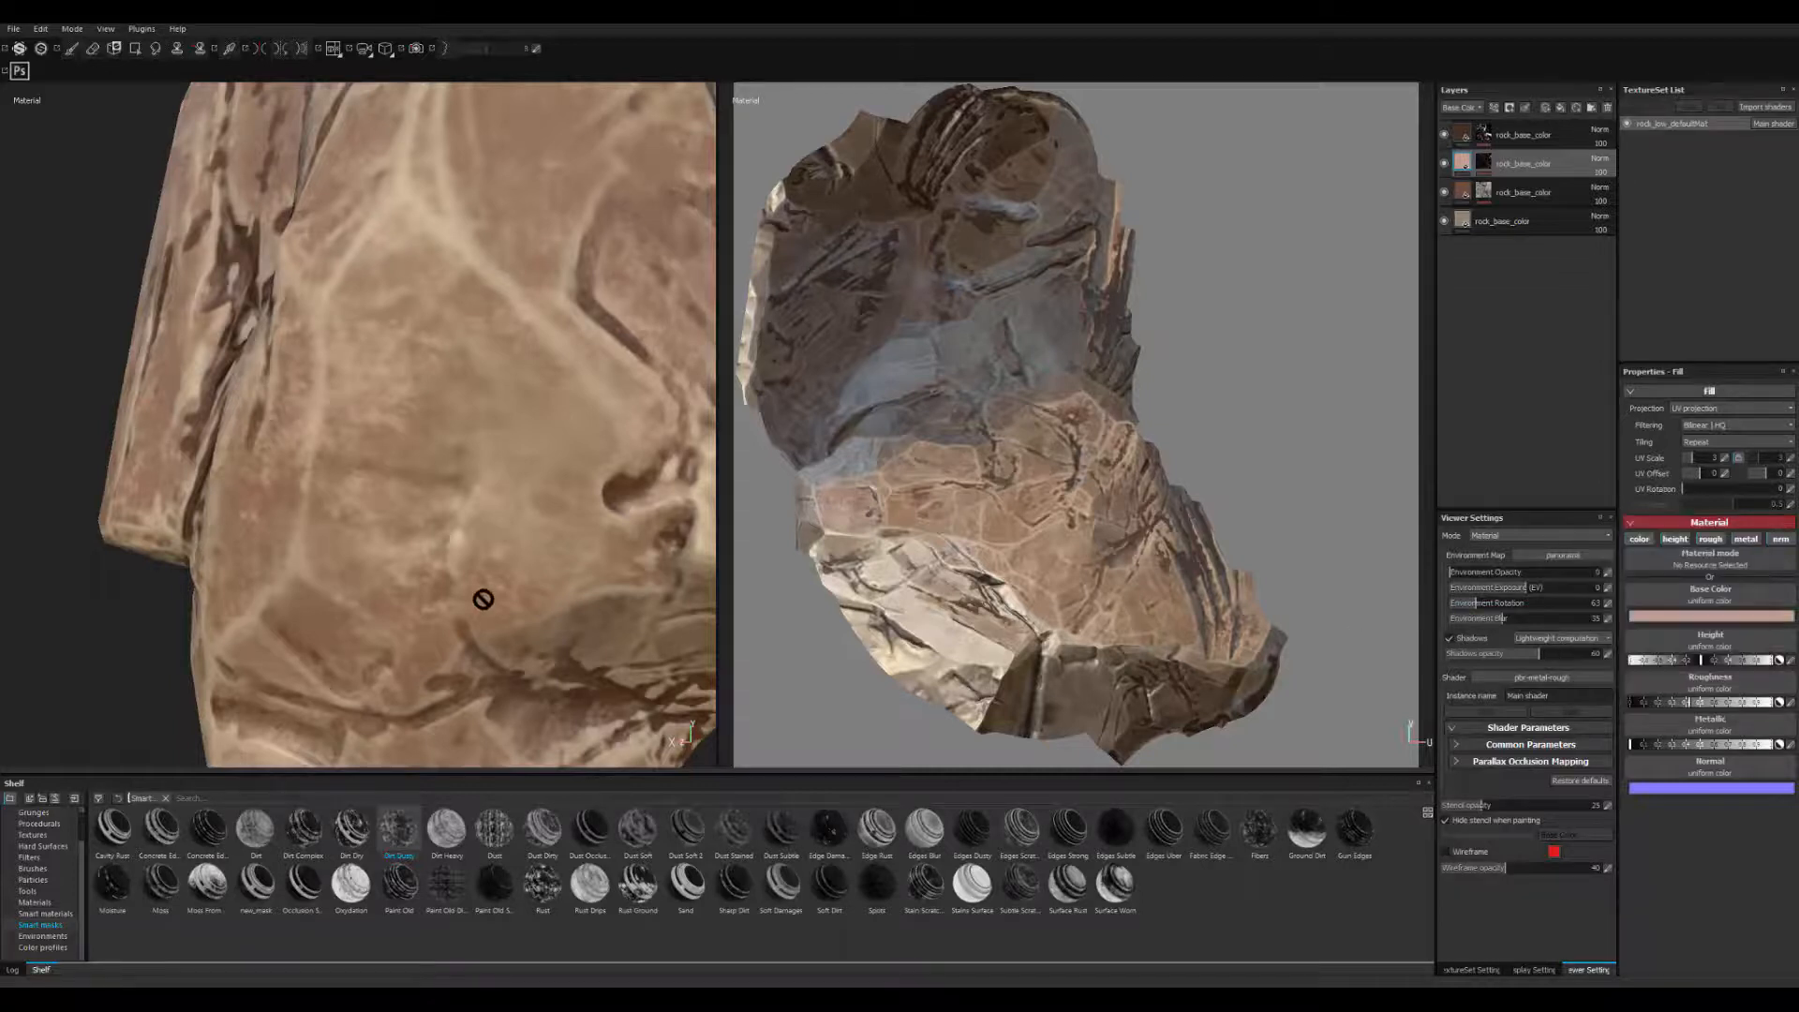
- Lower the peach fill layer's height slightly to give its masked patches a subtle engraved relief
right_click_drag(482, 599, 122, 131, "alt")
left_click_drag(361, 403, 422, 506, "alt")
right_click_drag(422, 506, 475, 555, "alt")
left_click_drag(475, 554, 1372, 342, "alt")
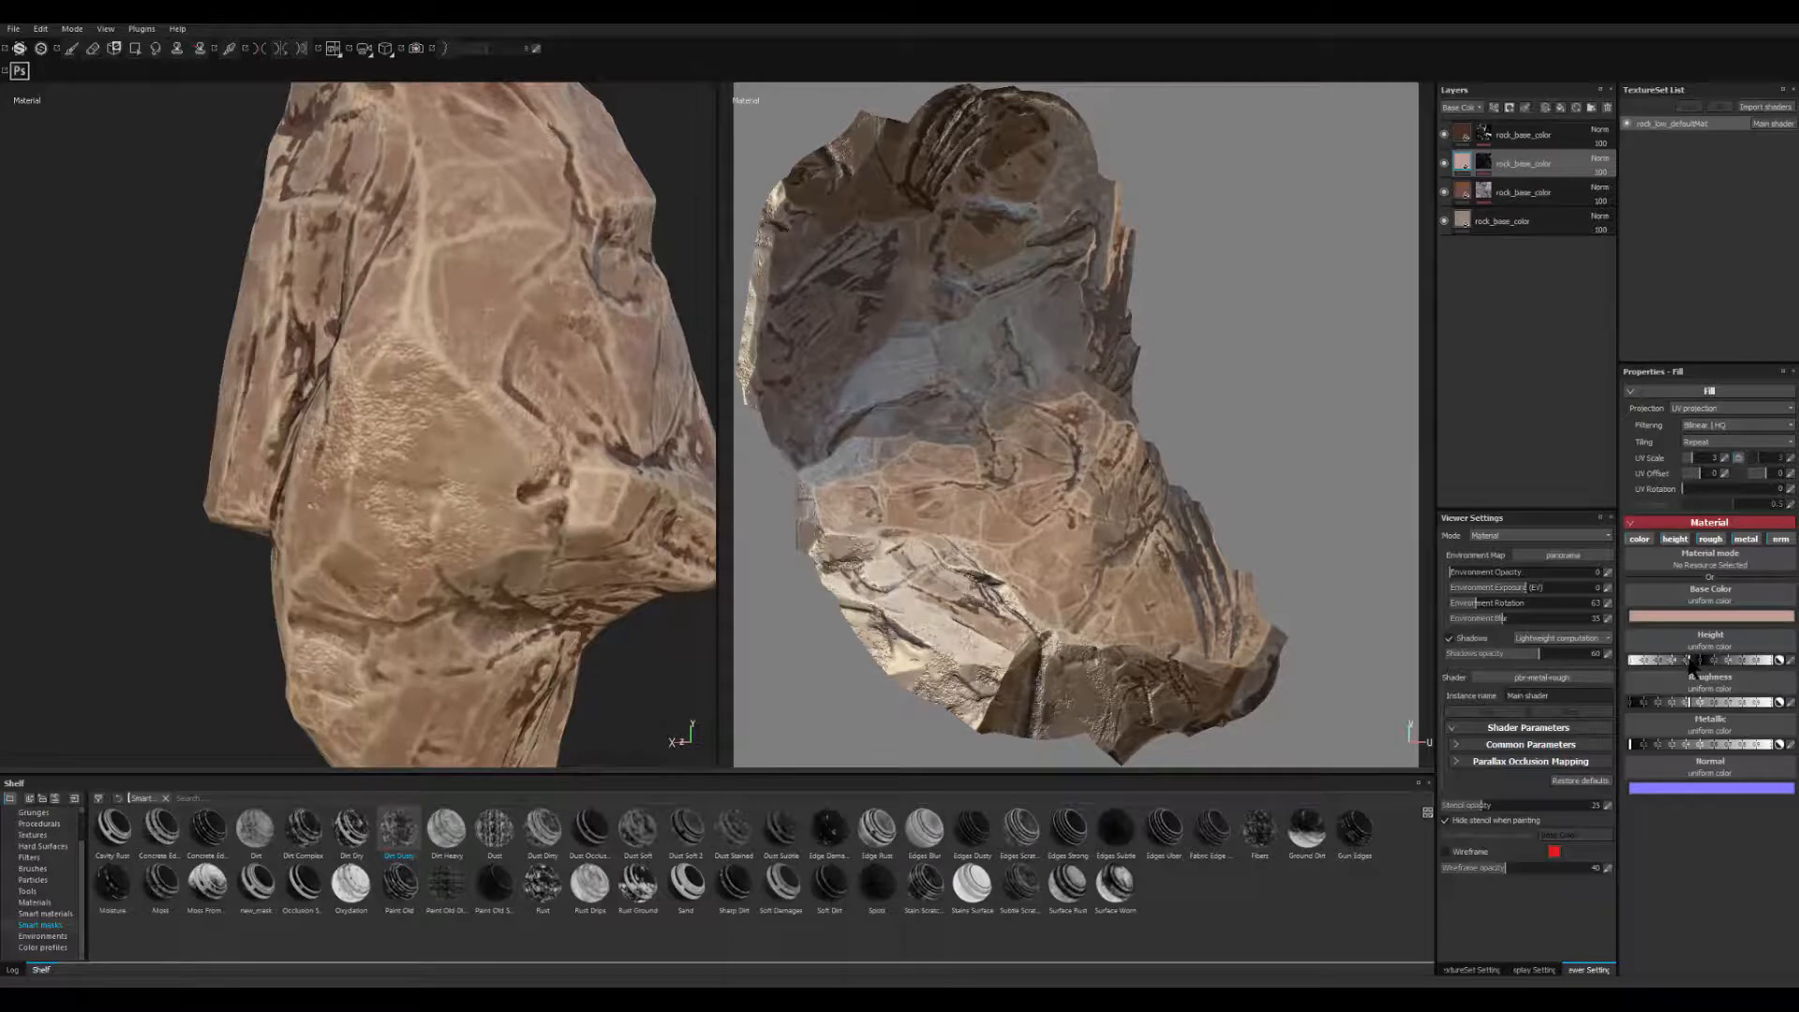
right_click_drag(450, 487, 524, 468, "alt")
left_click_drag(524, 468, 169, 285, "alt")
right_click_drag(169, 284, 454, 453, "alt")
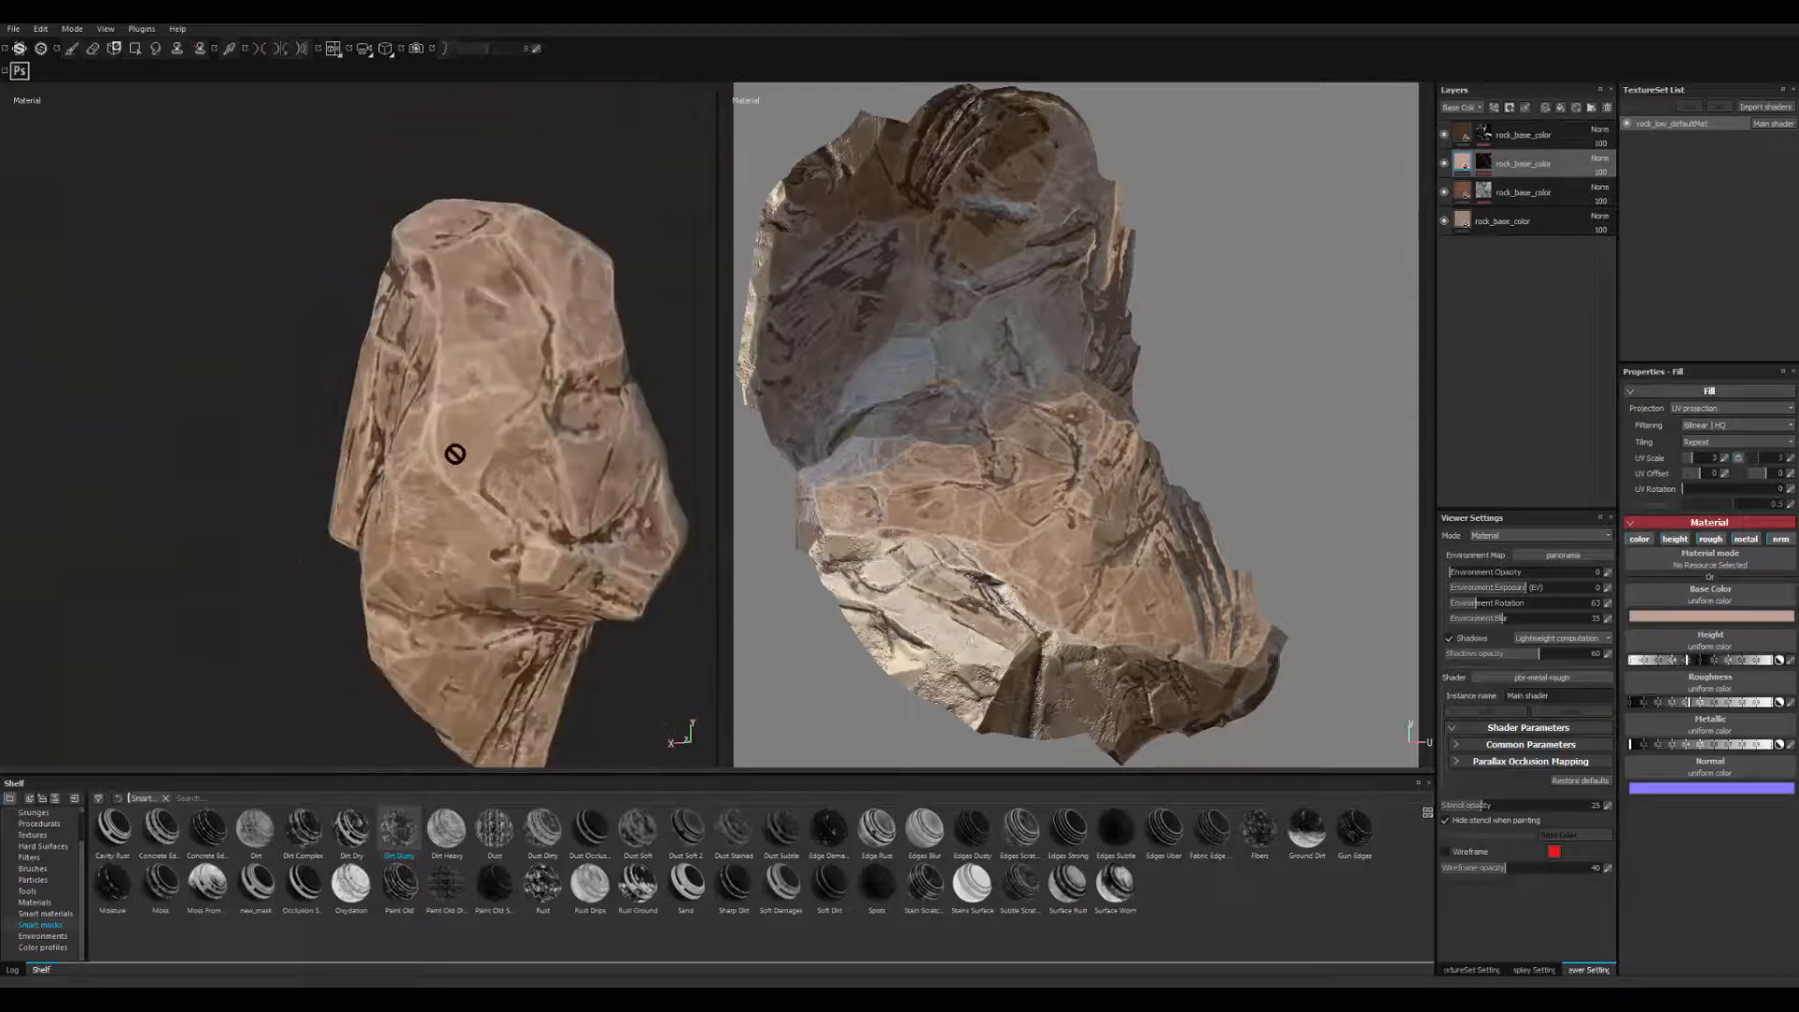
mouse_move(454, 453)
left_mouse_down("alt")
mouse_move(361, 483)
mouse_move(330, 518)
mouse_move(542, 507)
mouse_move(581, 563)
left_mouse_up("alt")
right_click_drag(581, 562, 434, 578, "alt")
left_click_drag(434, 578, 432, 472, "alt")
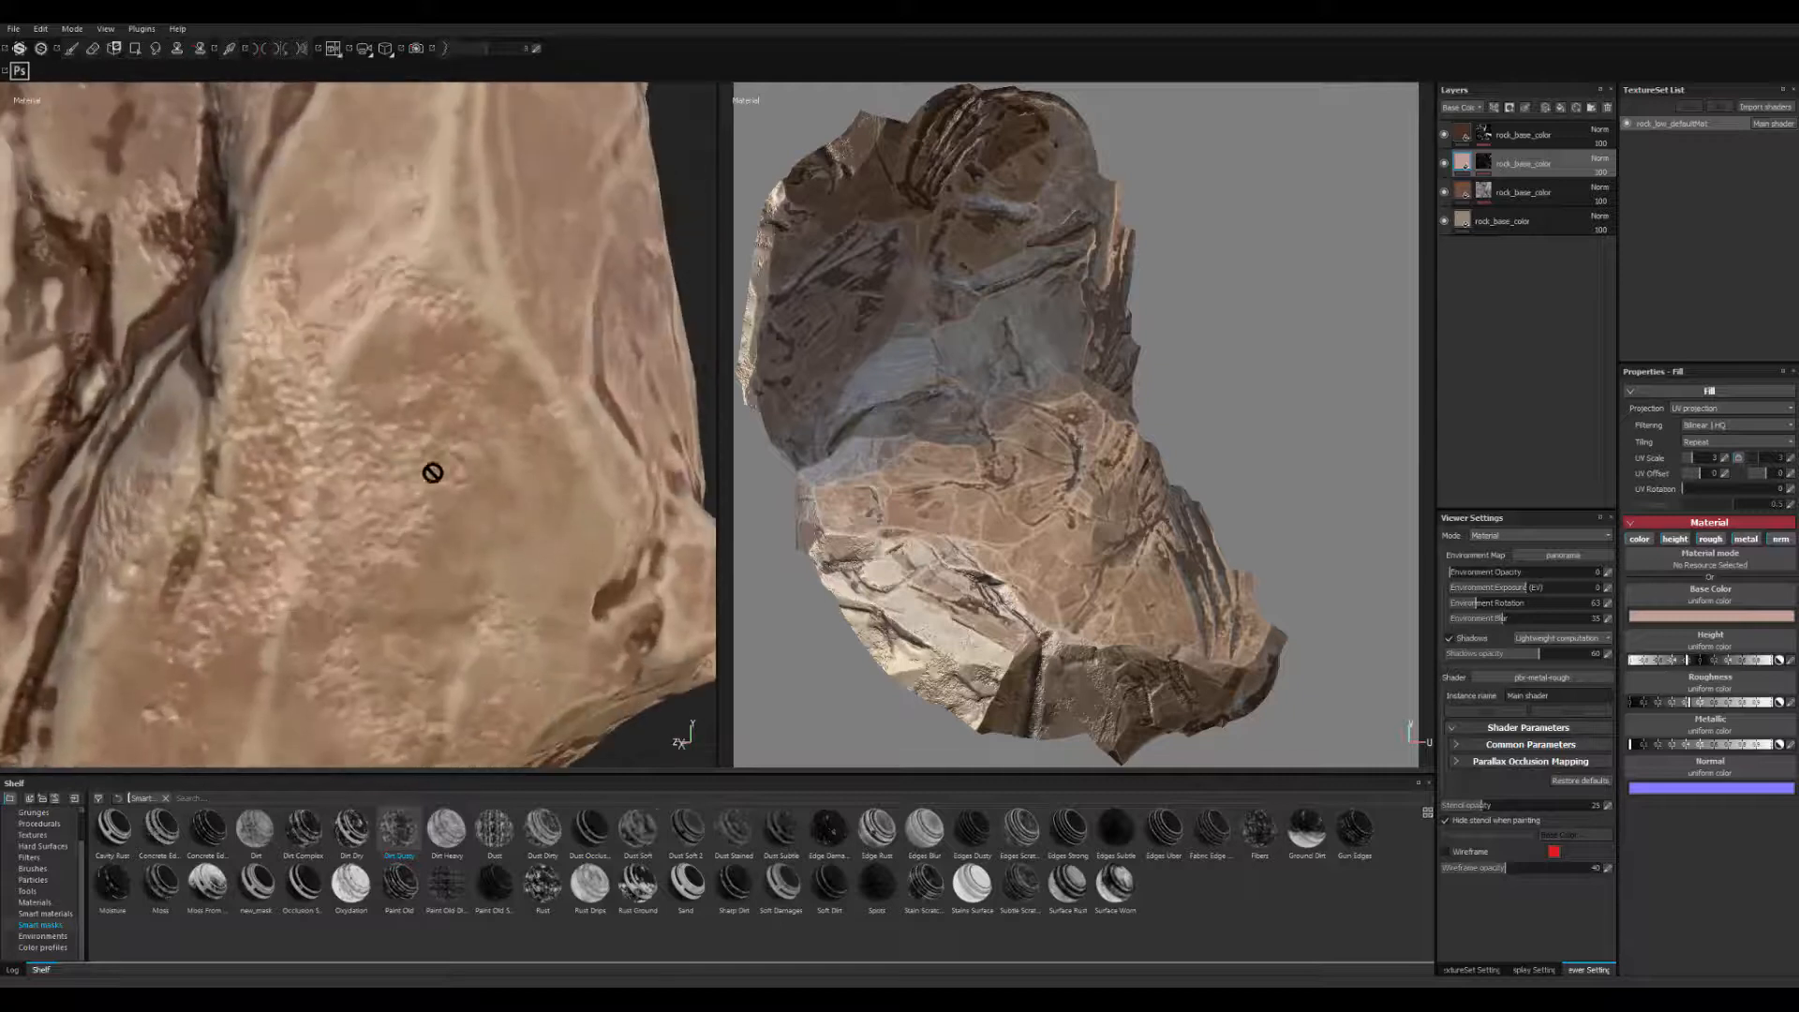
right_click_drag(432, 473, 470, 506, "alt")
left_click_drag(470, 506, 501, 547, "alt")
right_click_drag(501, 547, 571, 525, "alt")
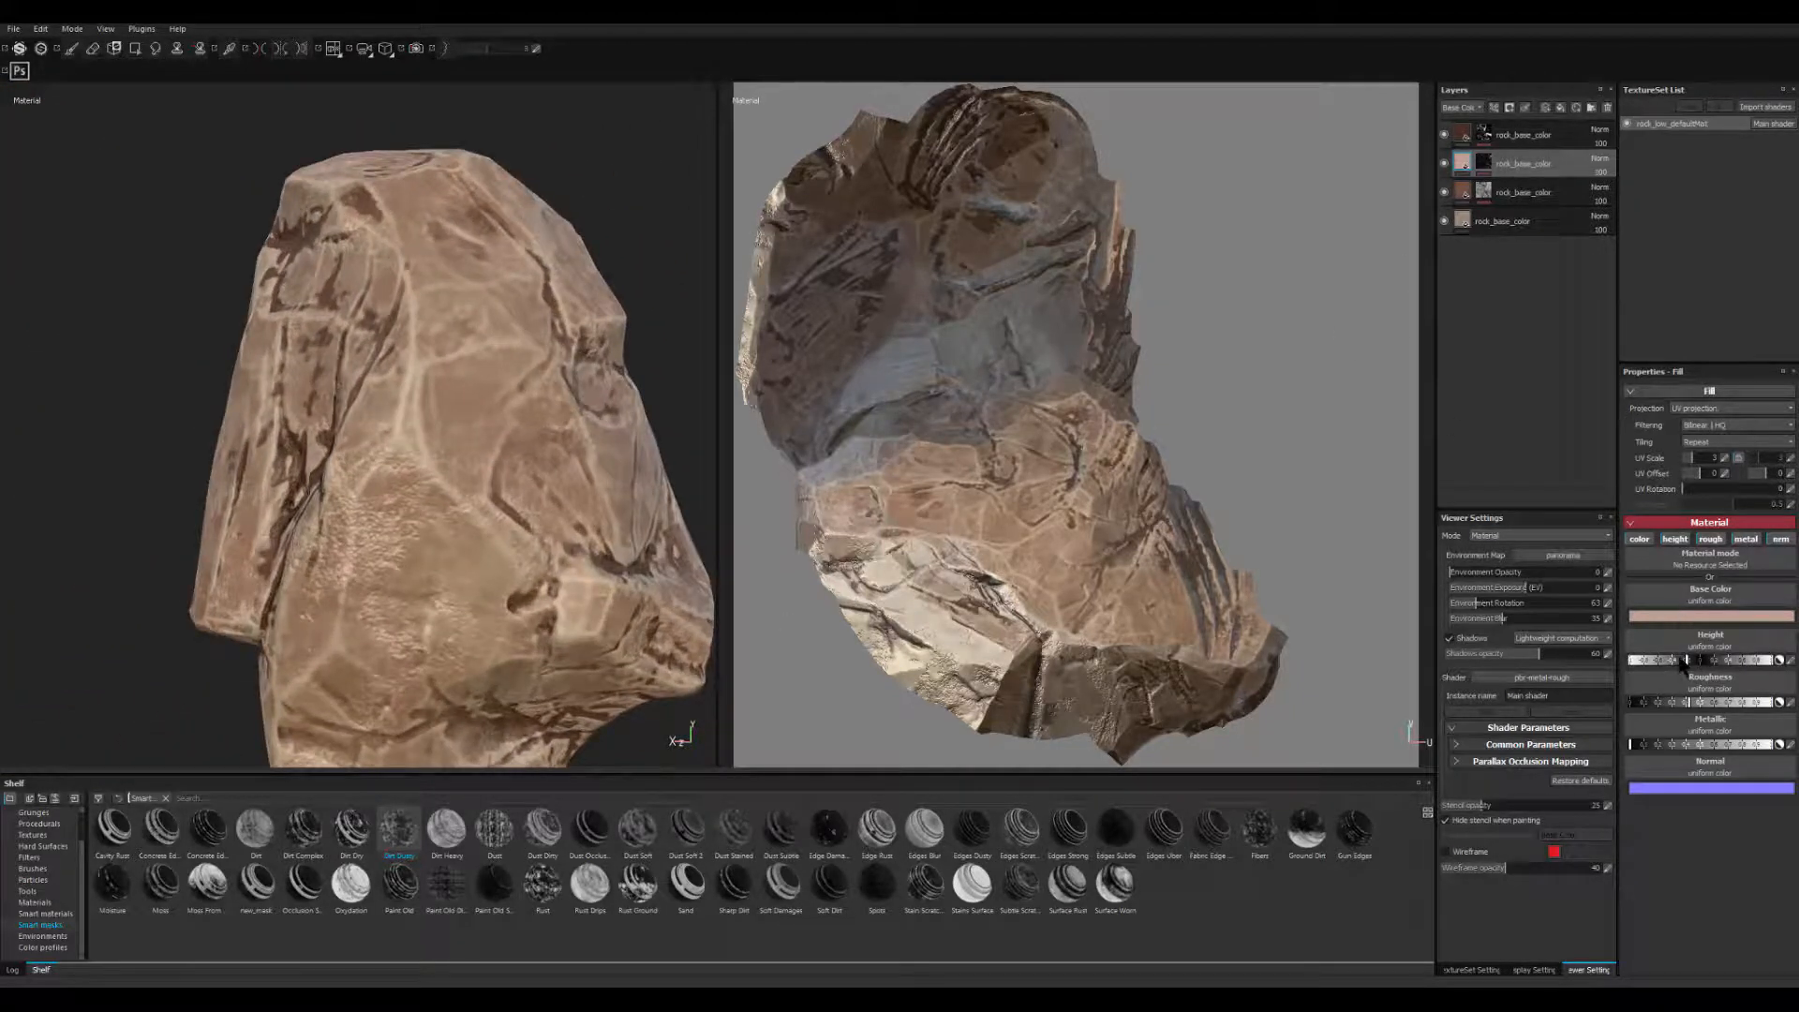
mouse_move(1685, 661)
left_mouse_down()
mouse_move(1788, 664)
mouse_move(1762, 640)
mouse_move(1786, 640)
mouse_move(1691, 635)
left_mouse_up()
- Examine the peach layer's relief and color all around the rock under changed lighting
middle_click_drag(337, 620, 258, 506, "alt")
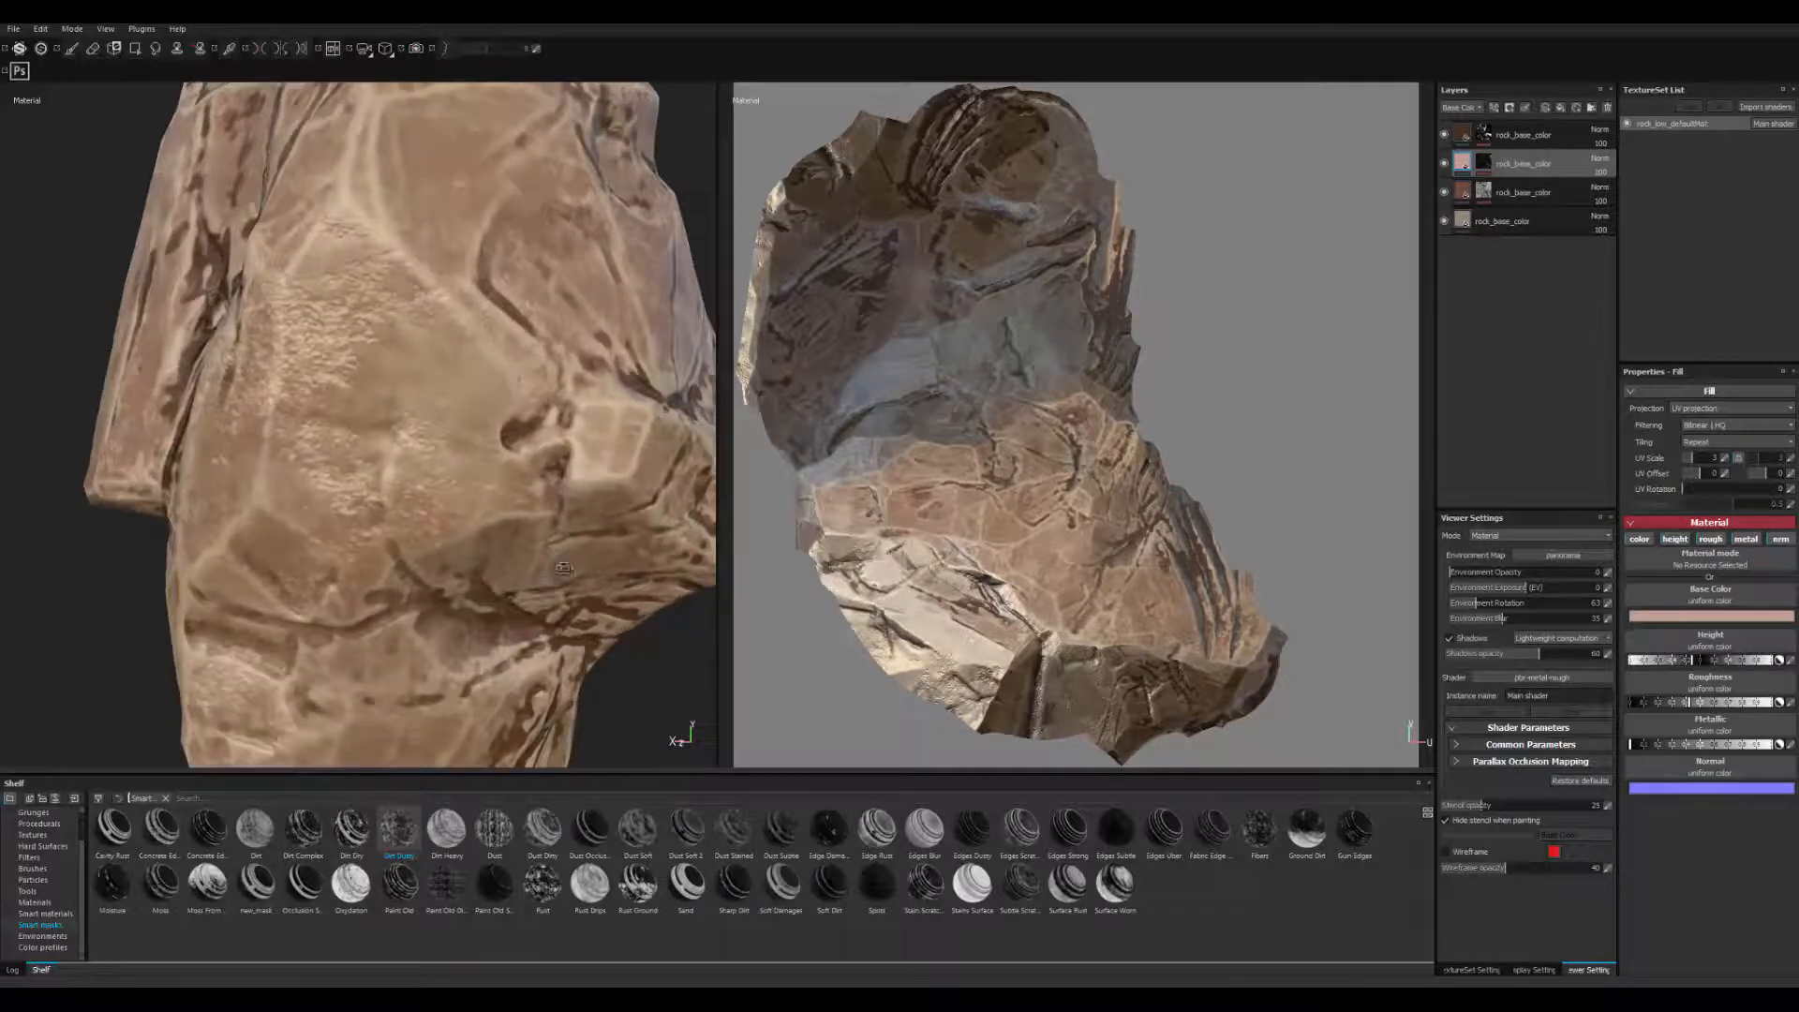
left_click_drag(258, 506, 478, 553, "alt")
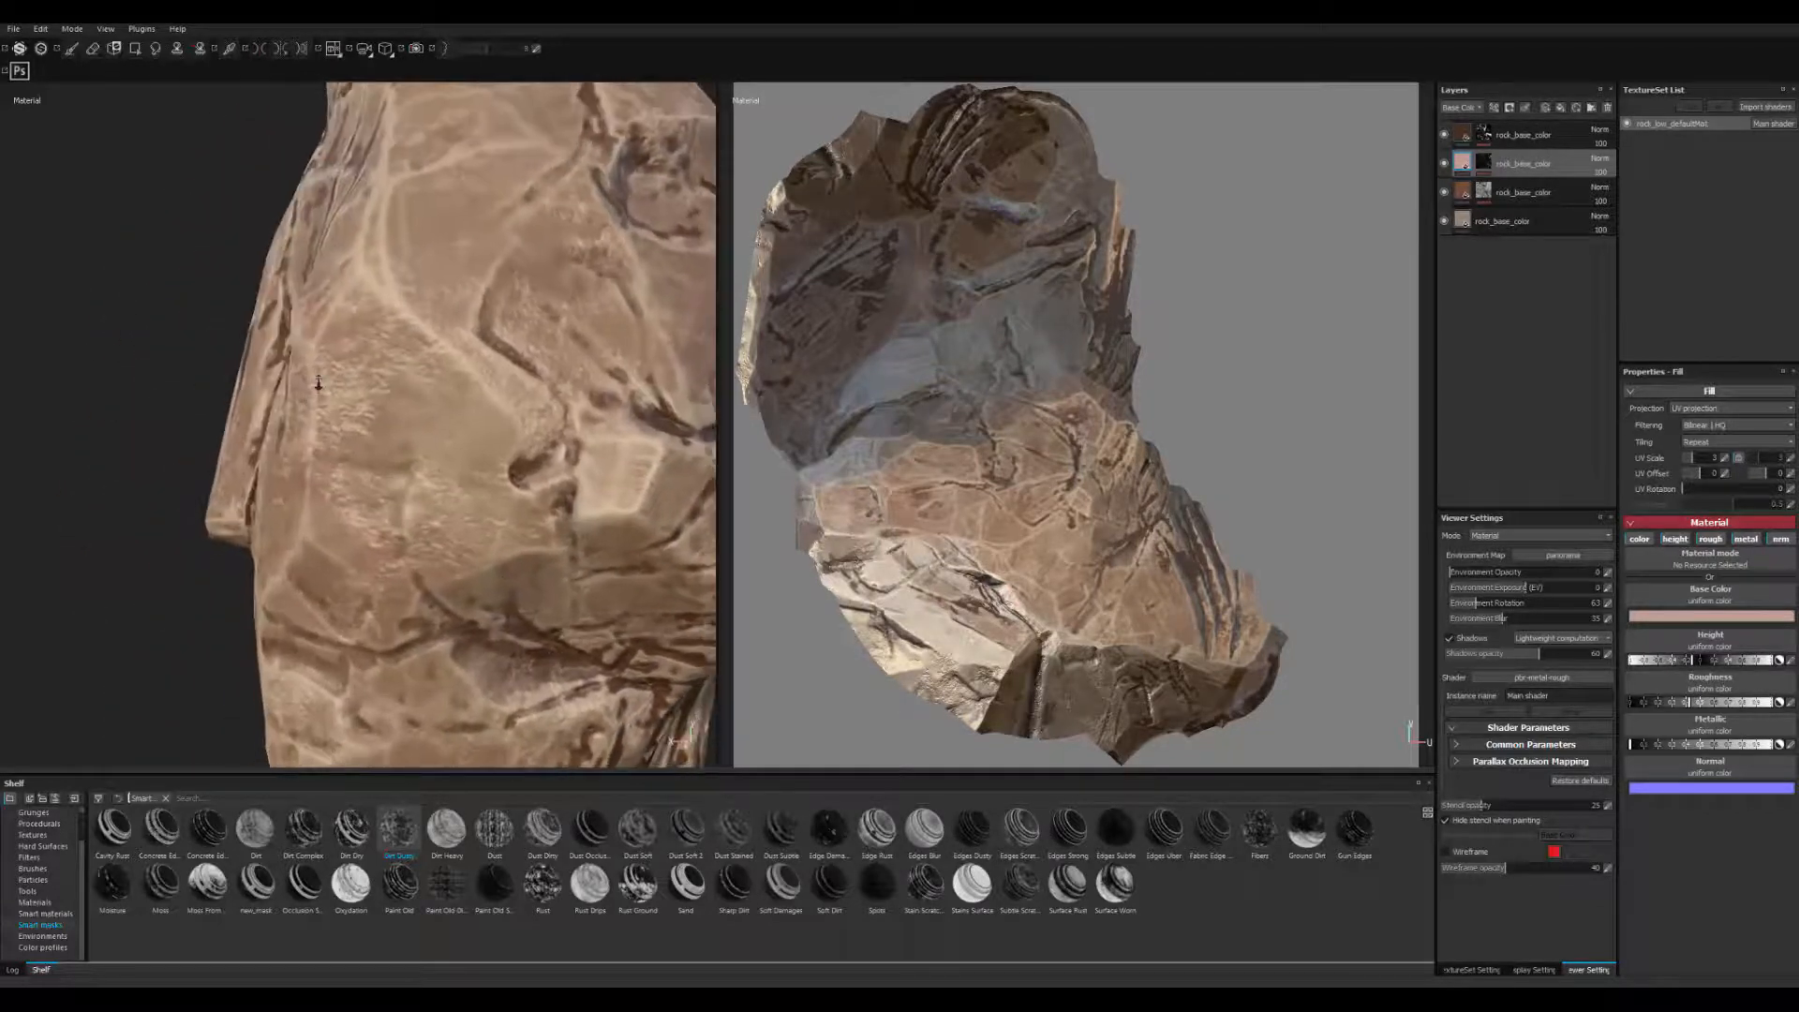
right_click_drag(478, 553, 324, 394, "alt")
left_click_drag(323, 524, 354, 565, "alt")
right_click_drag(356, 565, 523, 429, "alt")
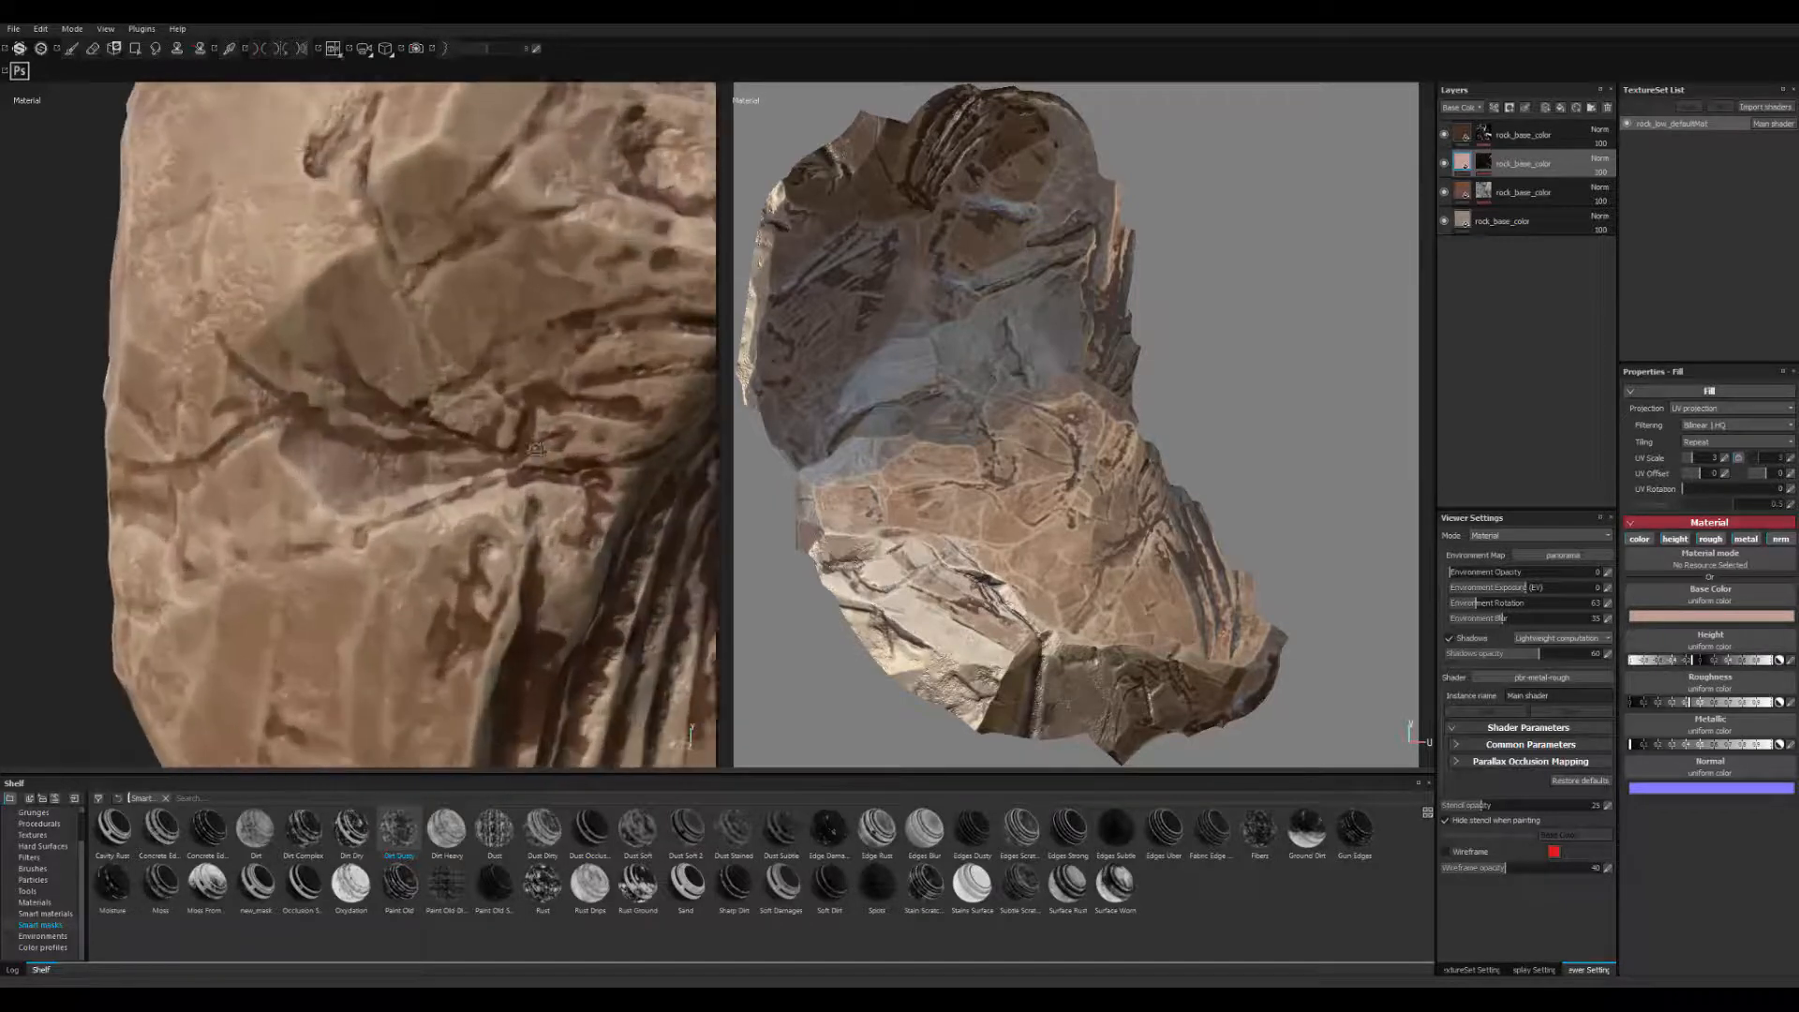
left_click_drag(523, 429, 483, 393, "alt")
right_click_drag(428, 441, 490, 538, "alt")
left_click_drag(490, 537, 323, 564, "alt")
mouse_move(468, 531)
right_mouse_down("shift")
mouse_move(552, 531)
mouse_move(503, 532)
right_mouse_up("shift")
left_click_drag(503, 531, 491, 571, "alt")
right_click_drag(491, 572, 424, 603, "alt")
left_click_drag(424, 602, 425, 626, "alt")
right_click_drag(425, 626, 545, 509, "alt")
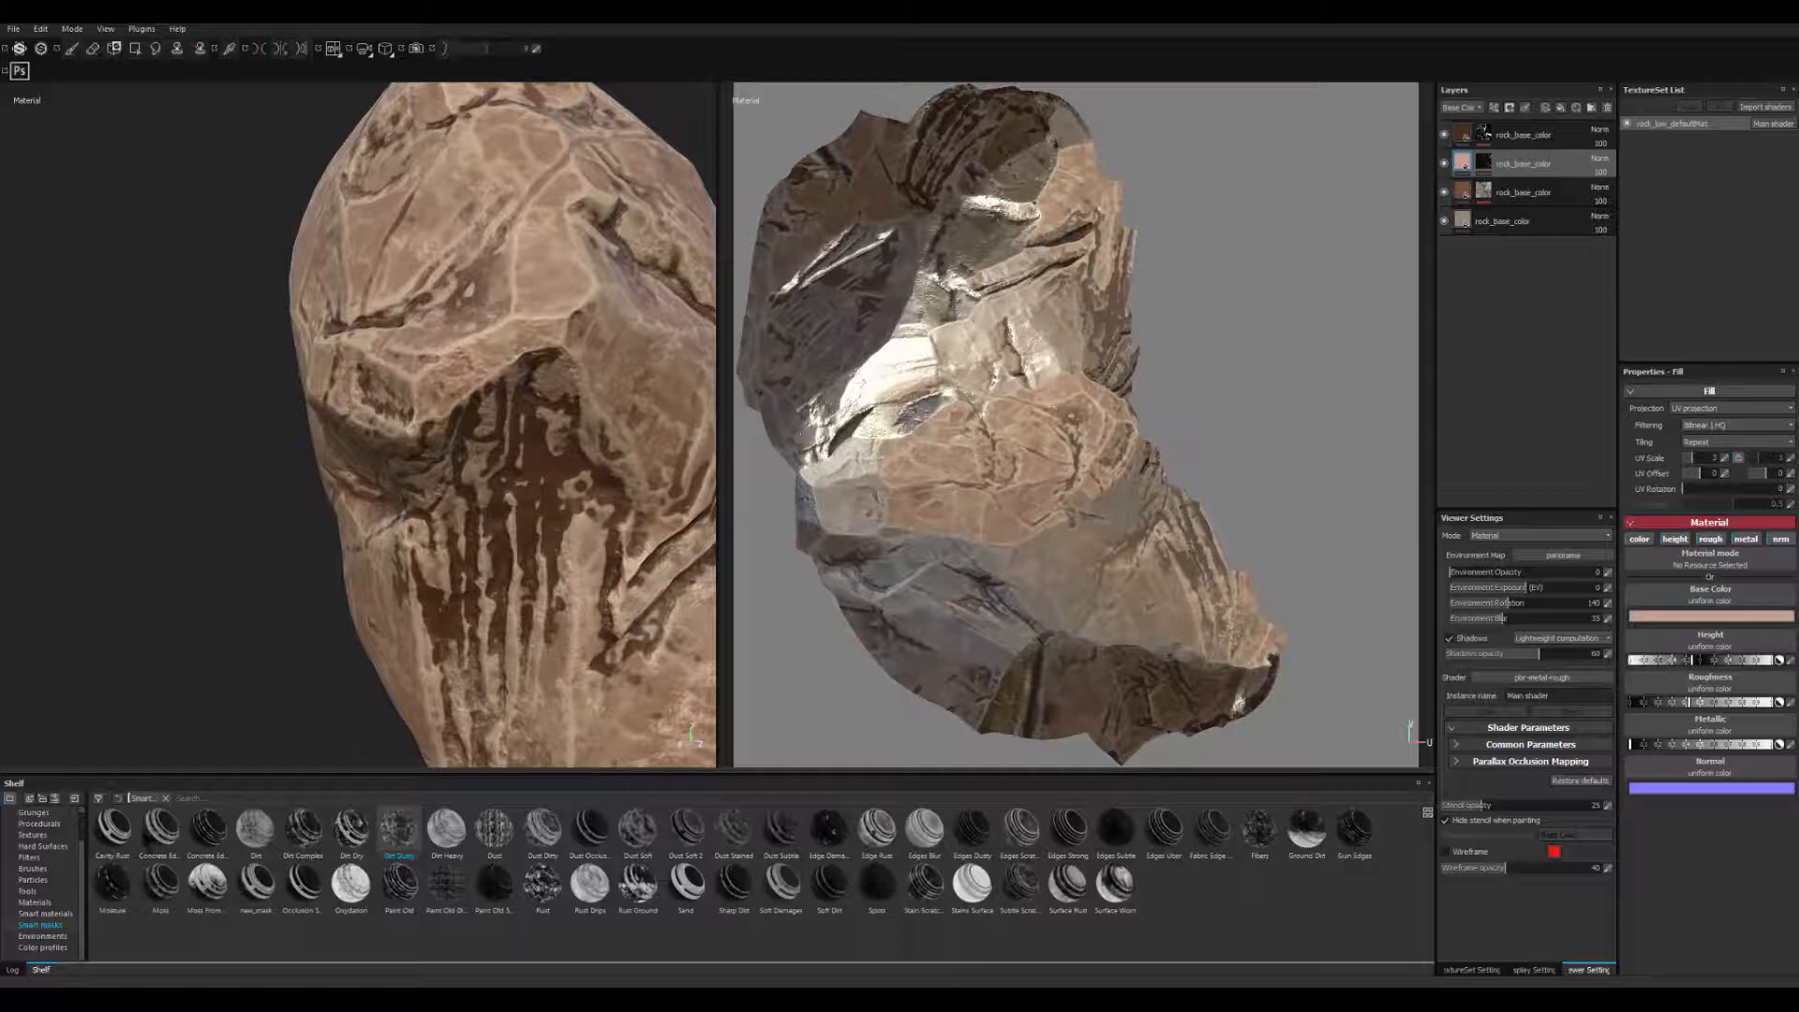
- Paint black on the dark brown layer's mask to reduce the brown in the grooves beneath the rock's overhang
left_click(1483, 136)
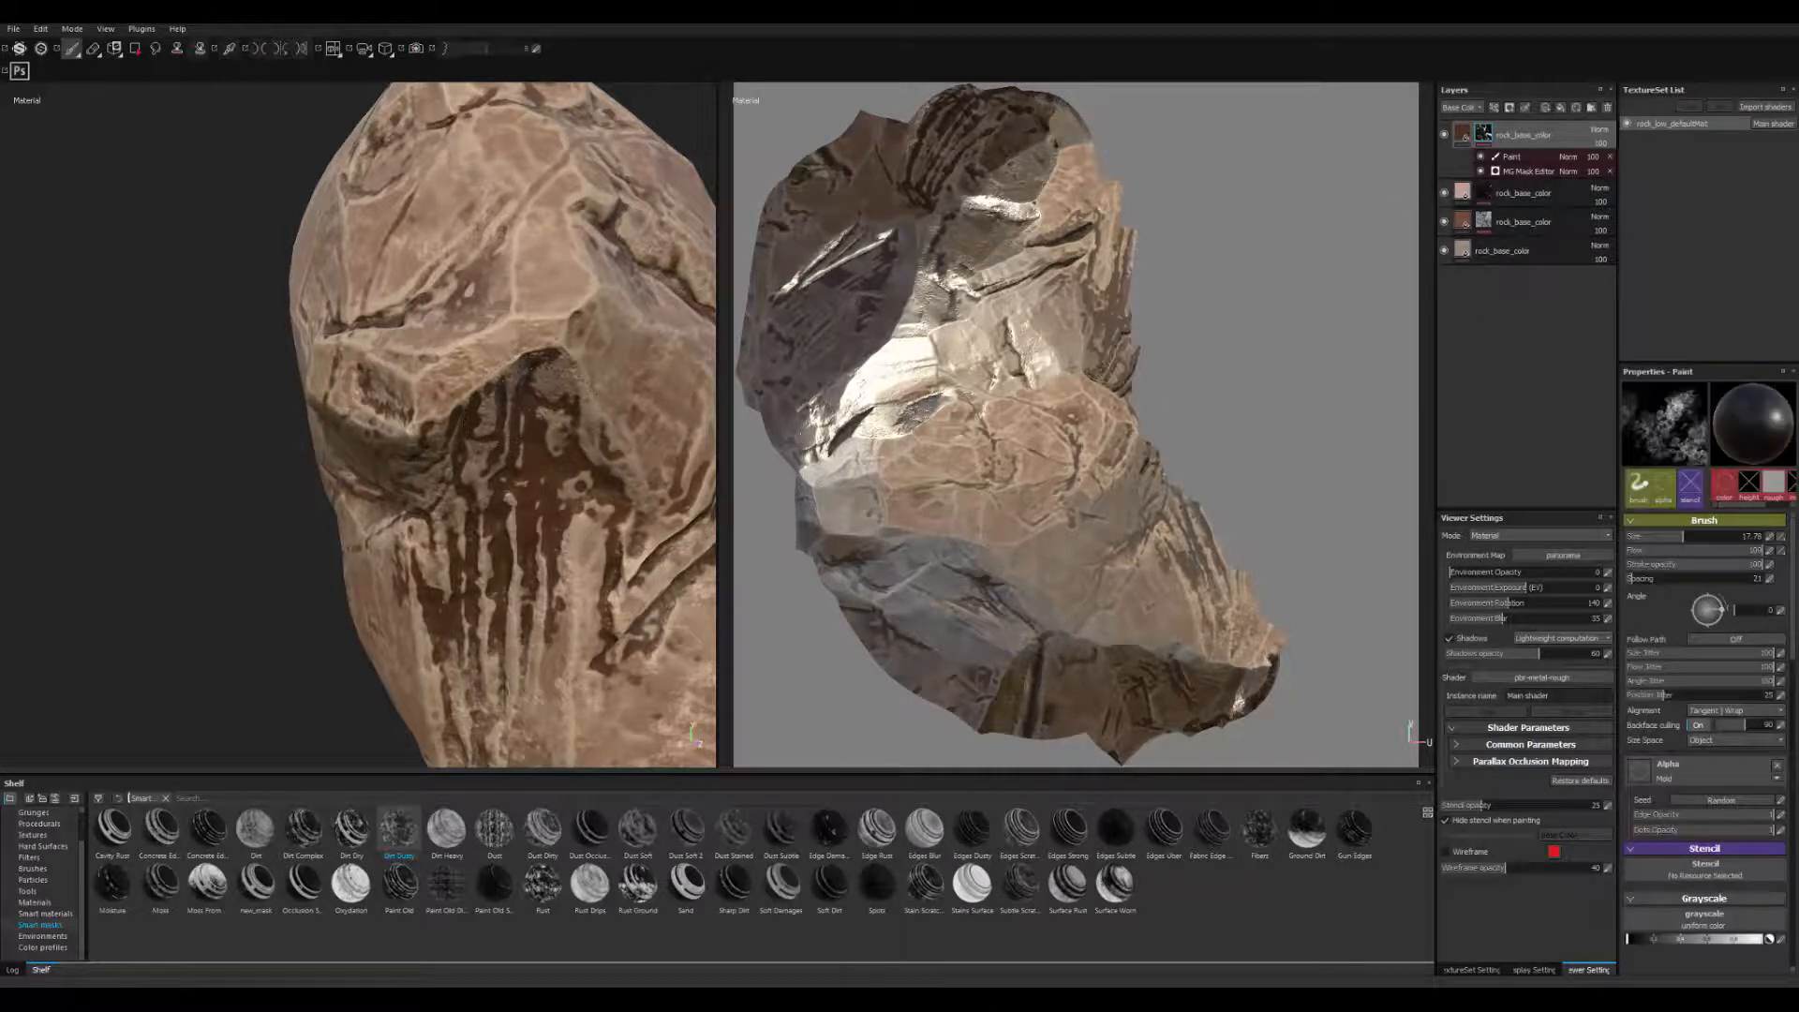
left_click(1512, 156)
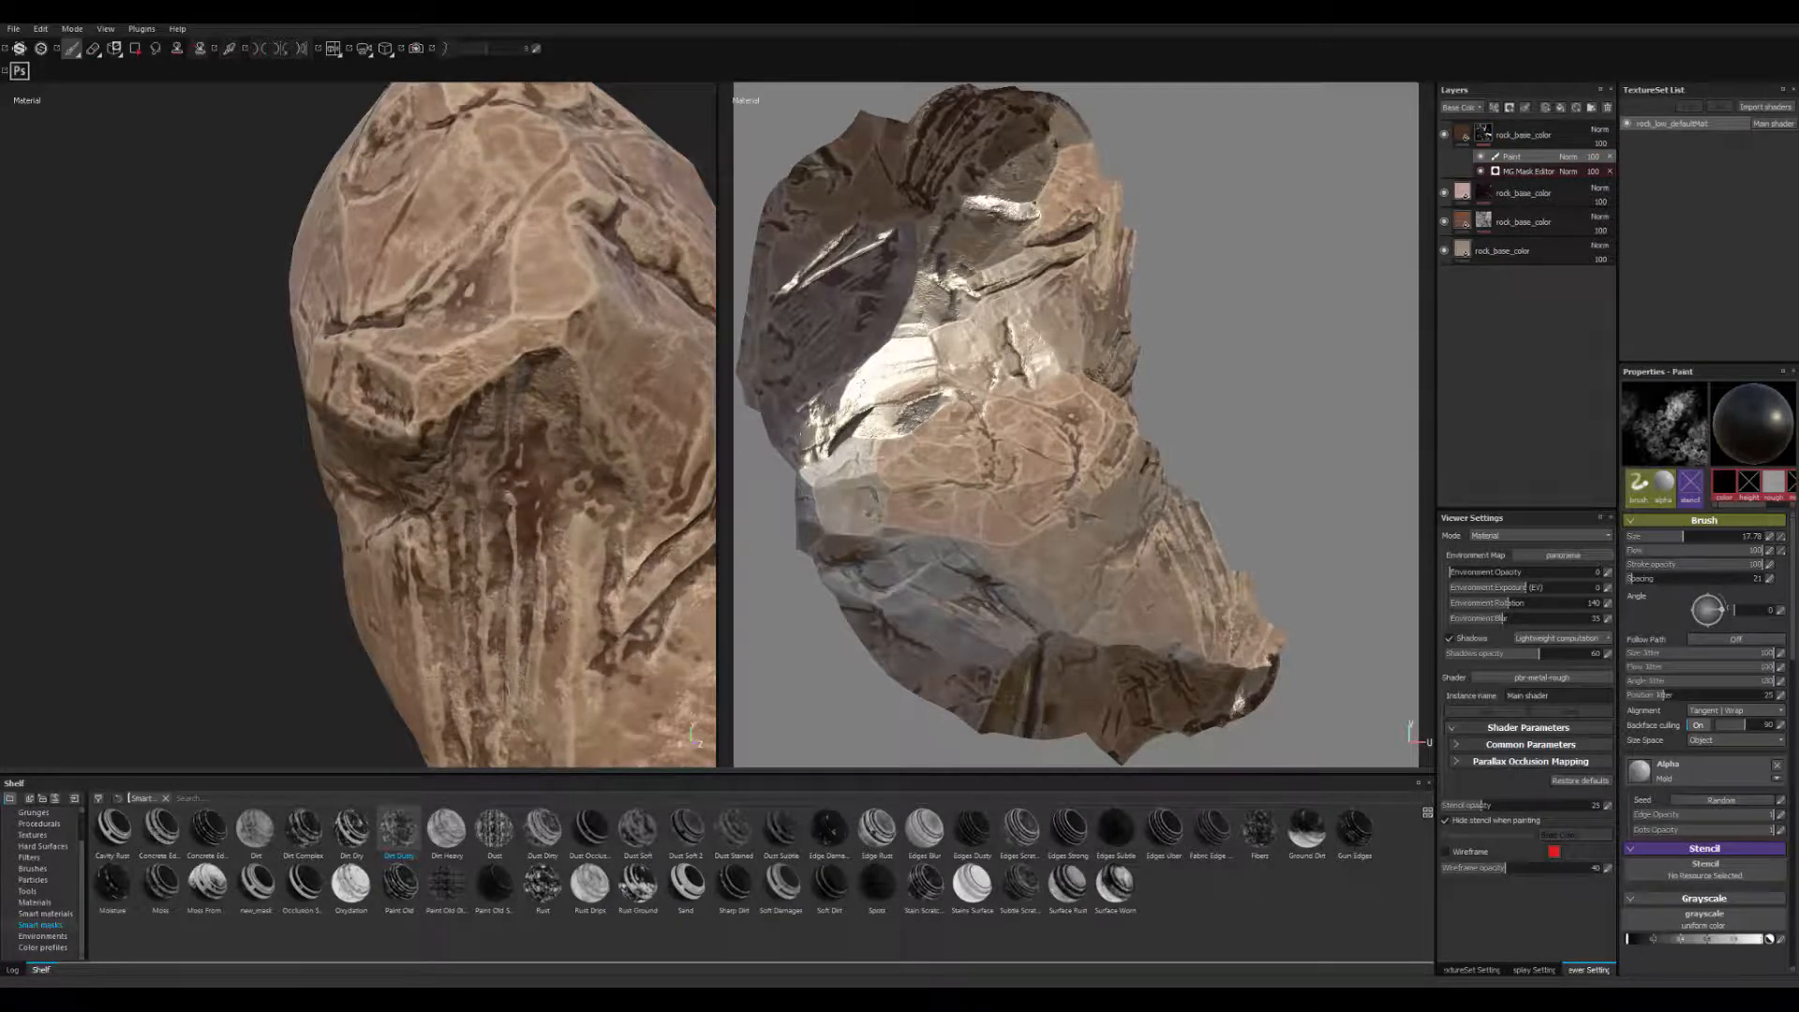
- Examine the whole rock from several distances and angles under rotated lighting to judge the layered colors
scroll(529, 482, "down", 3)
left_click_drag(529, 483, 492, 496, "alt")
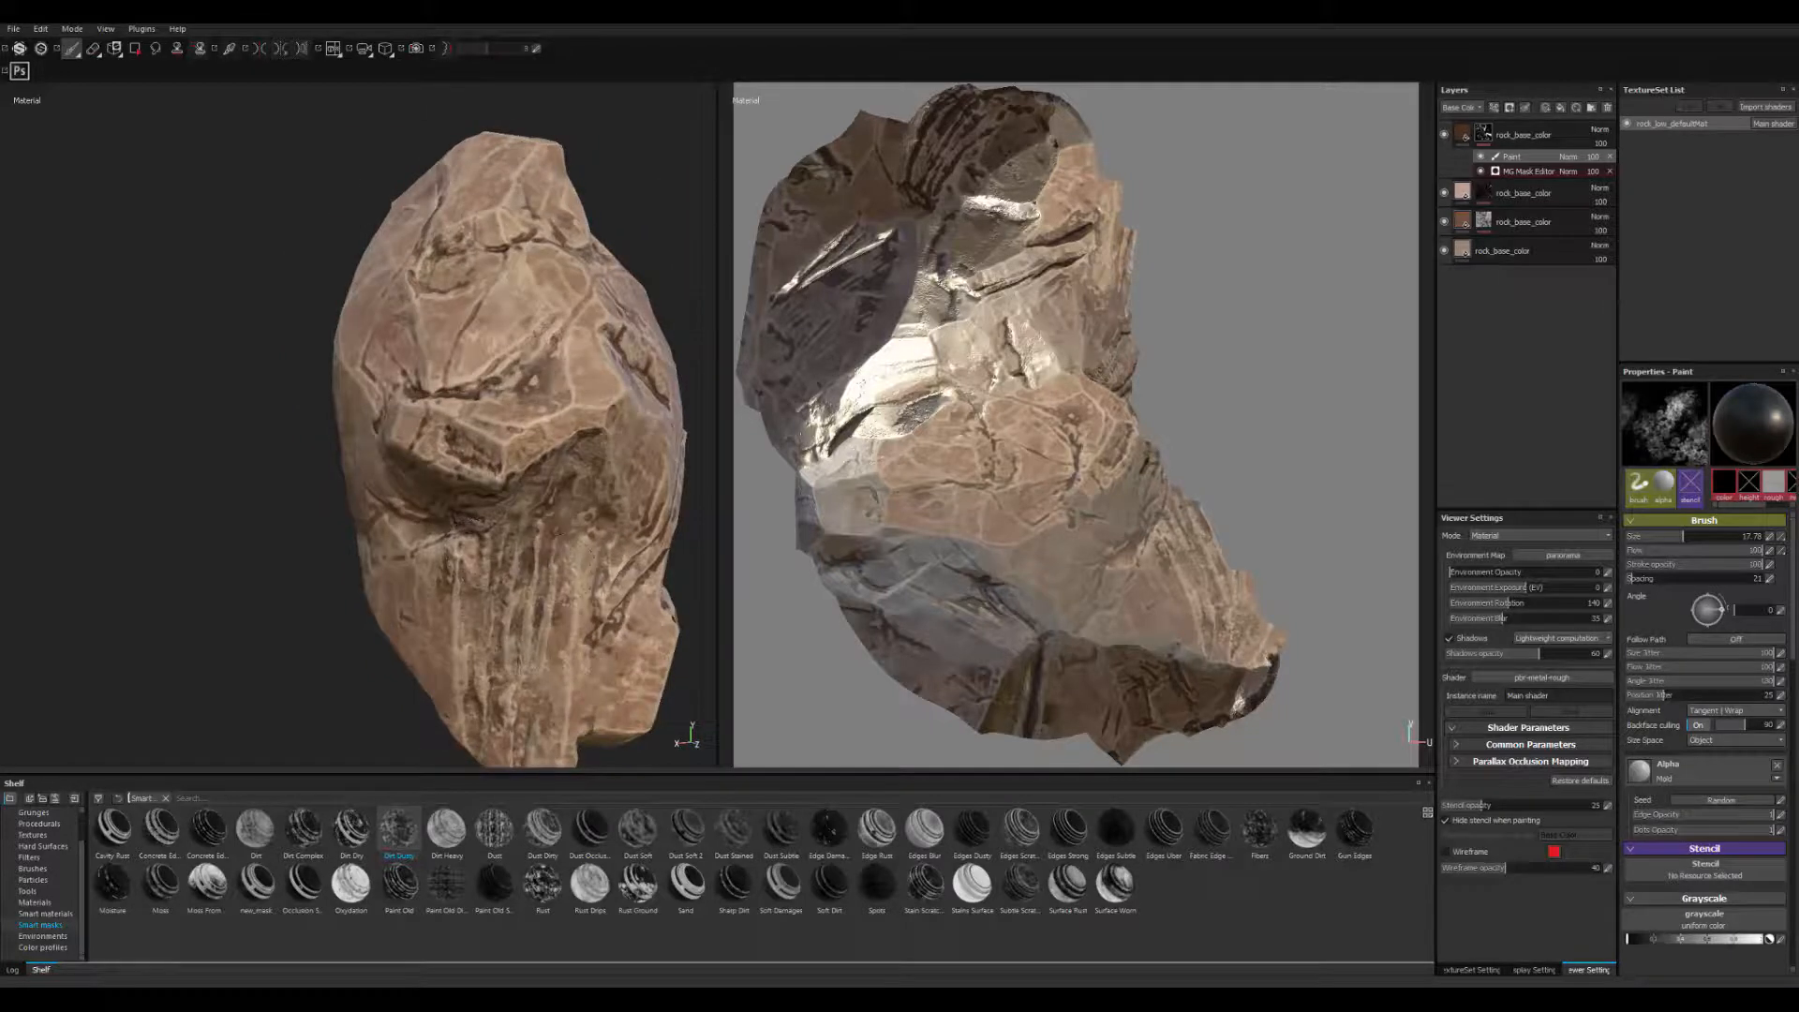
left_click_drag(599, 609, 477, 644, "alt")
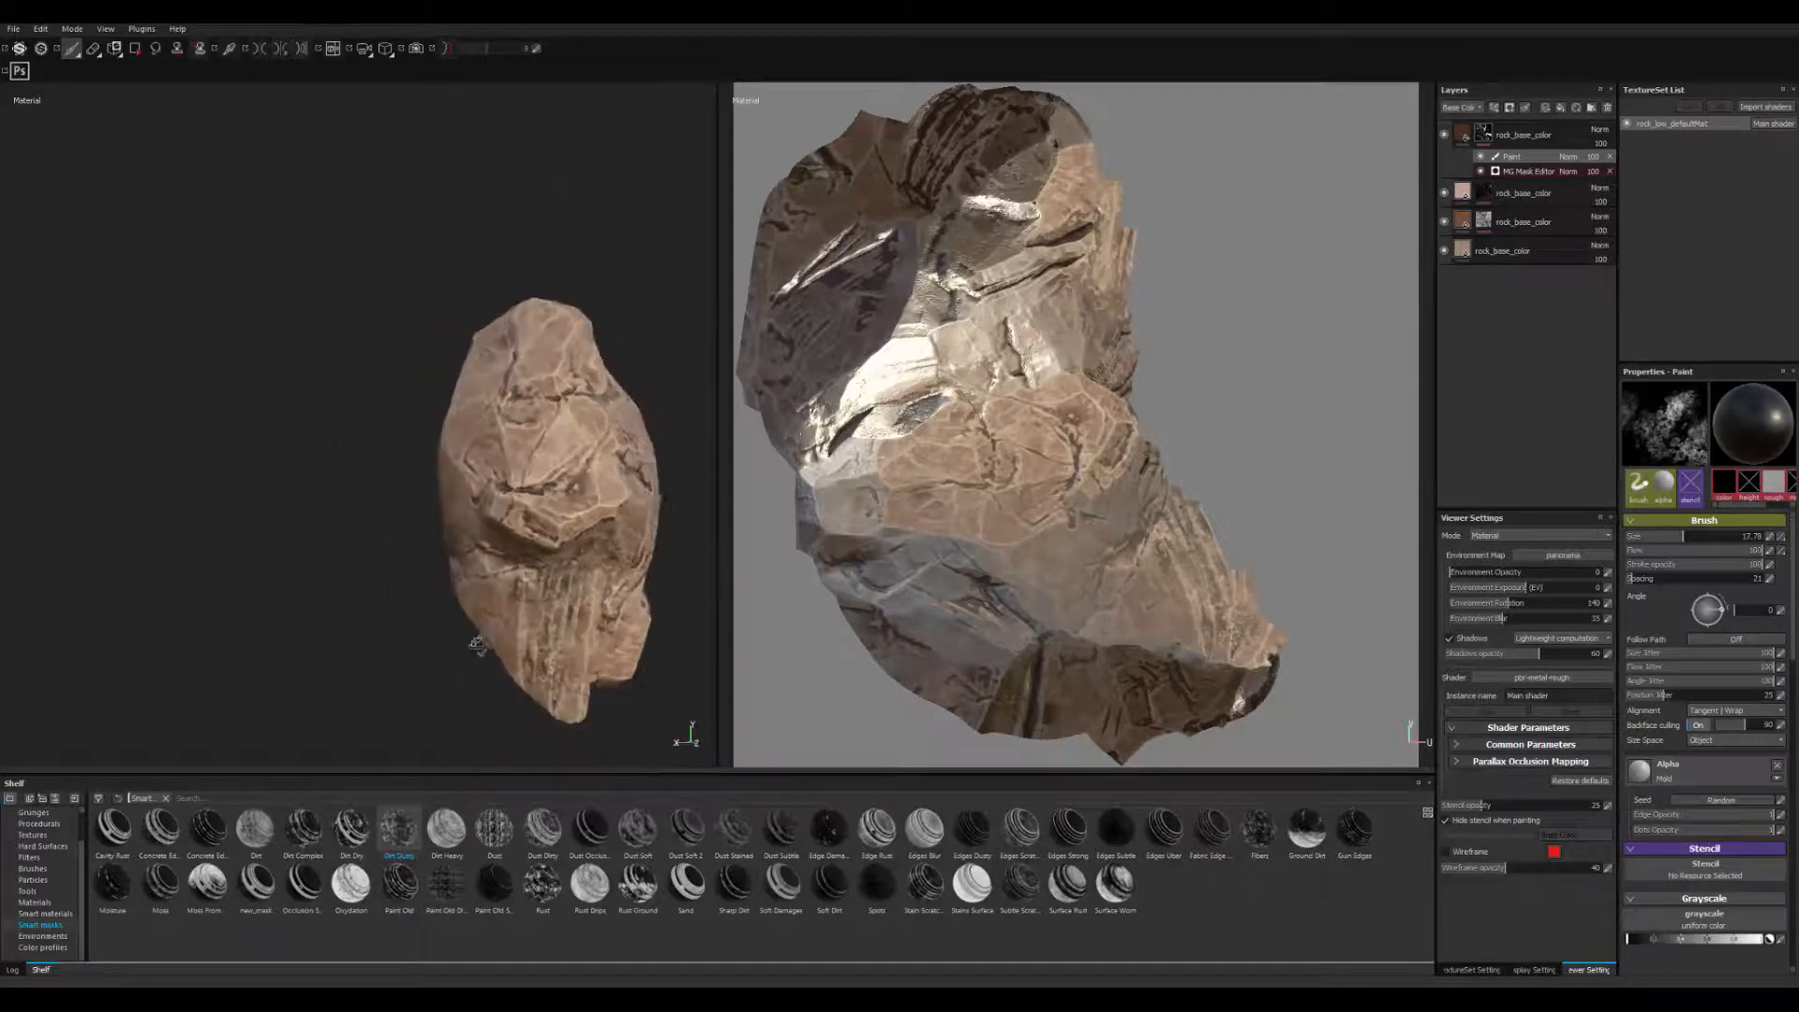
right_click_drag(484, 635, 586, 698, "shift")
scroll(586, 698, "up", 6)
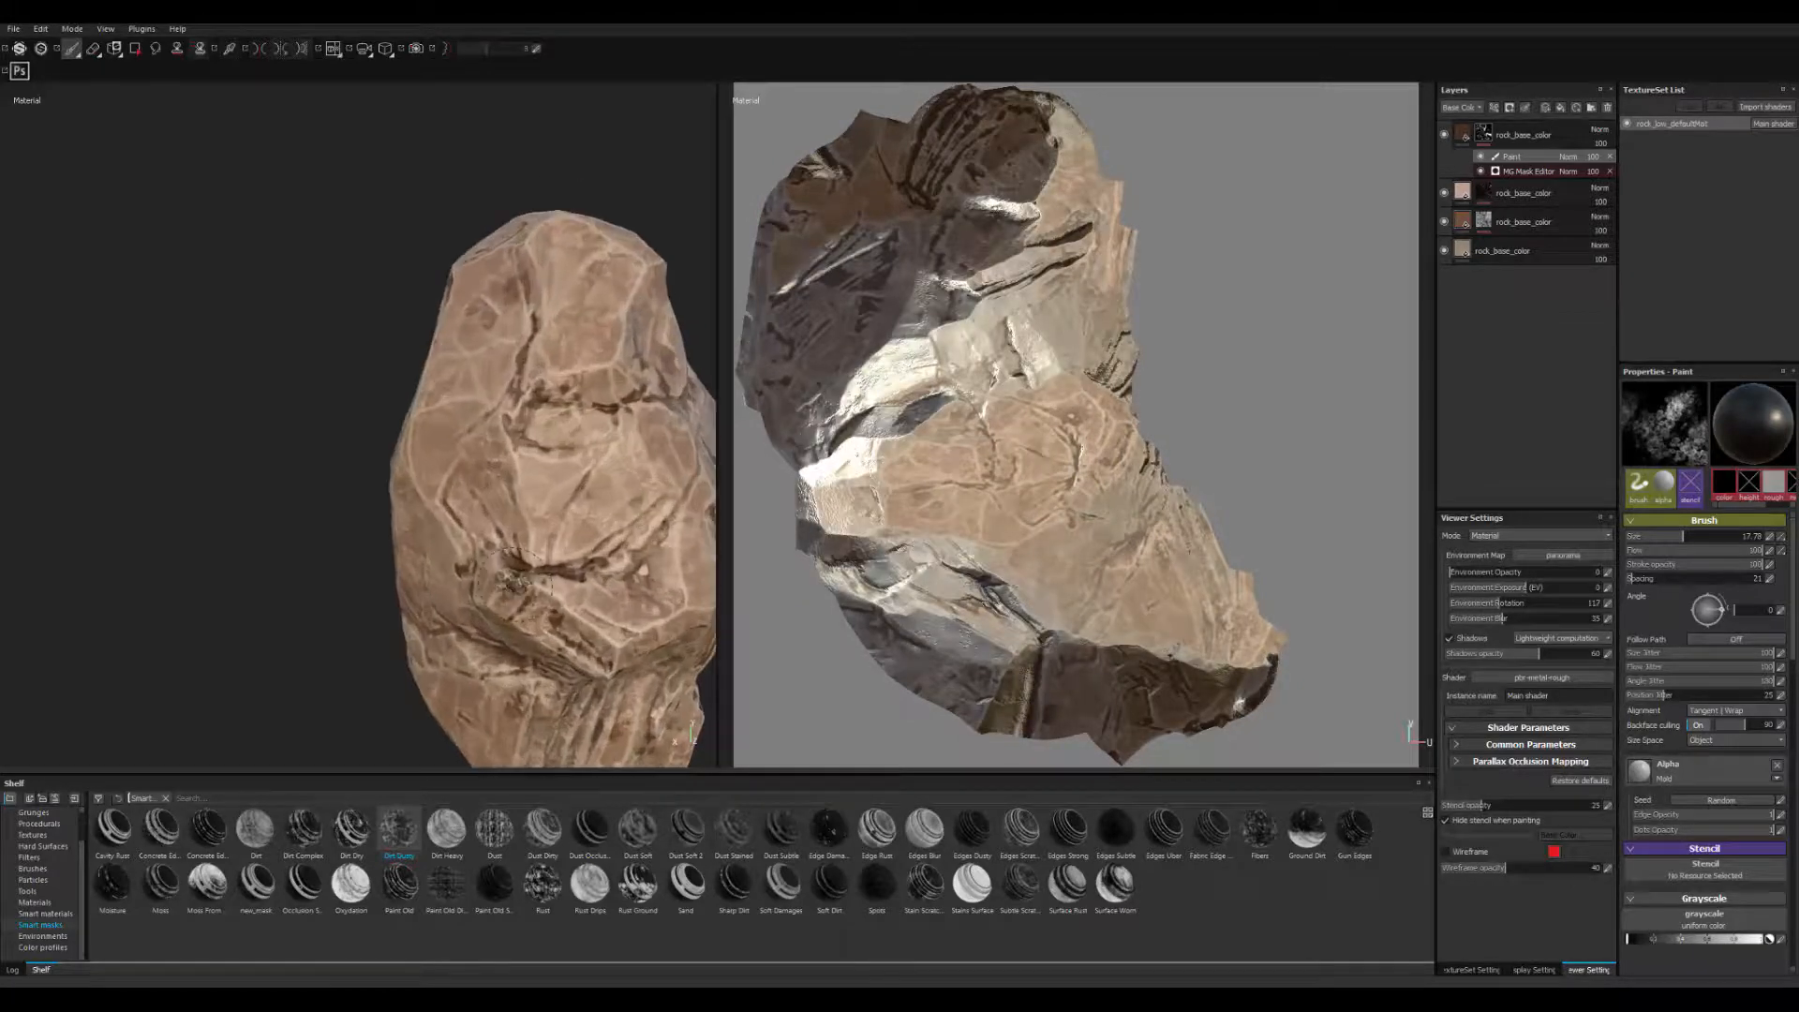
left_click_drag(532, 586, 631, 583, "alt")
scroll(590, 587, "down", 4)
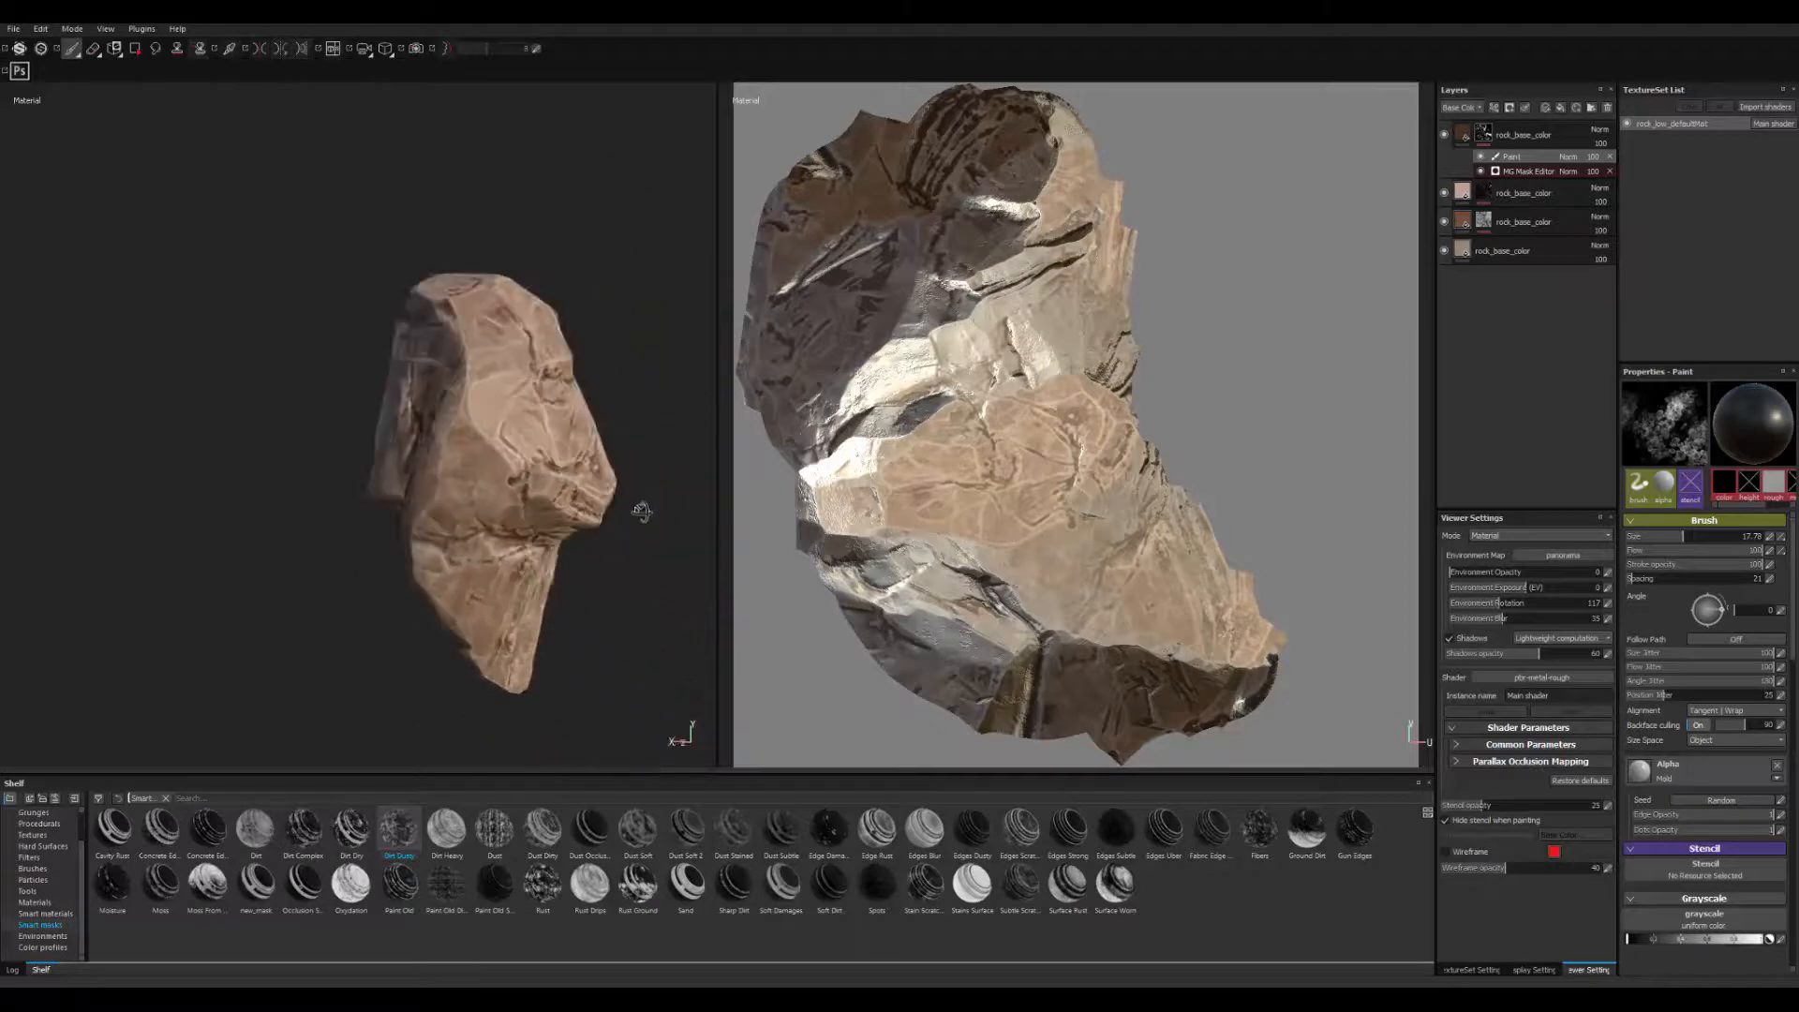
left_click_drag(523, 518, 497, 518, "alt")
mouse_move(496, 518)
right_mouse_down("shift")
mouse_move(571, 518)
mouse_move(468, 518)
right_mouse_up("shift")
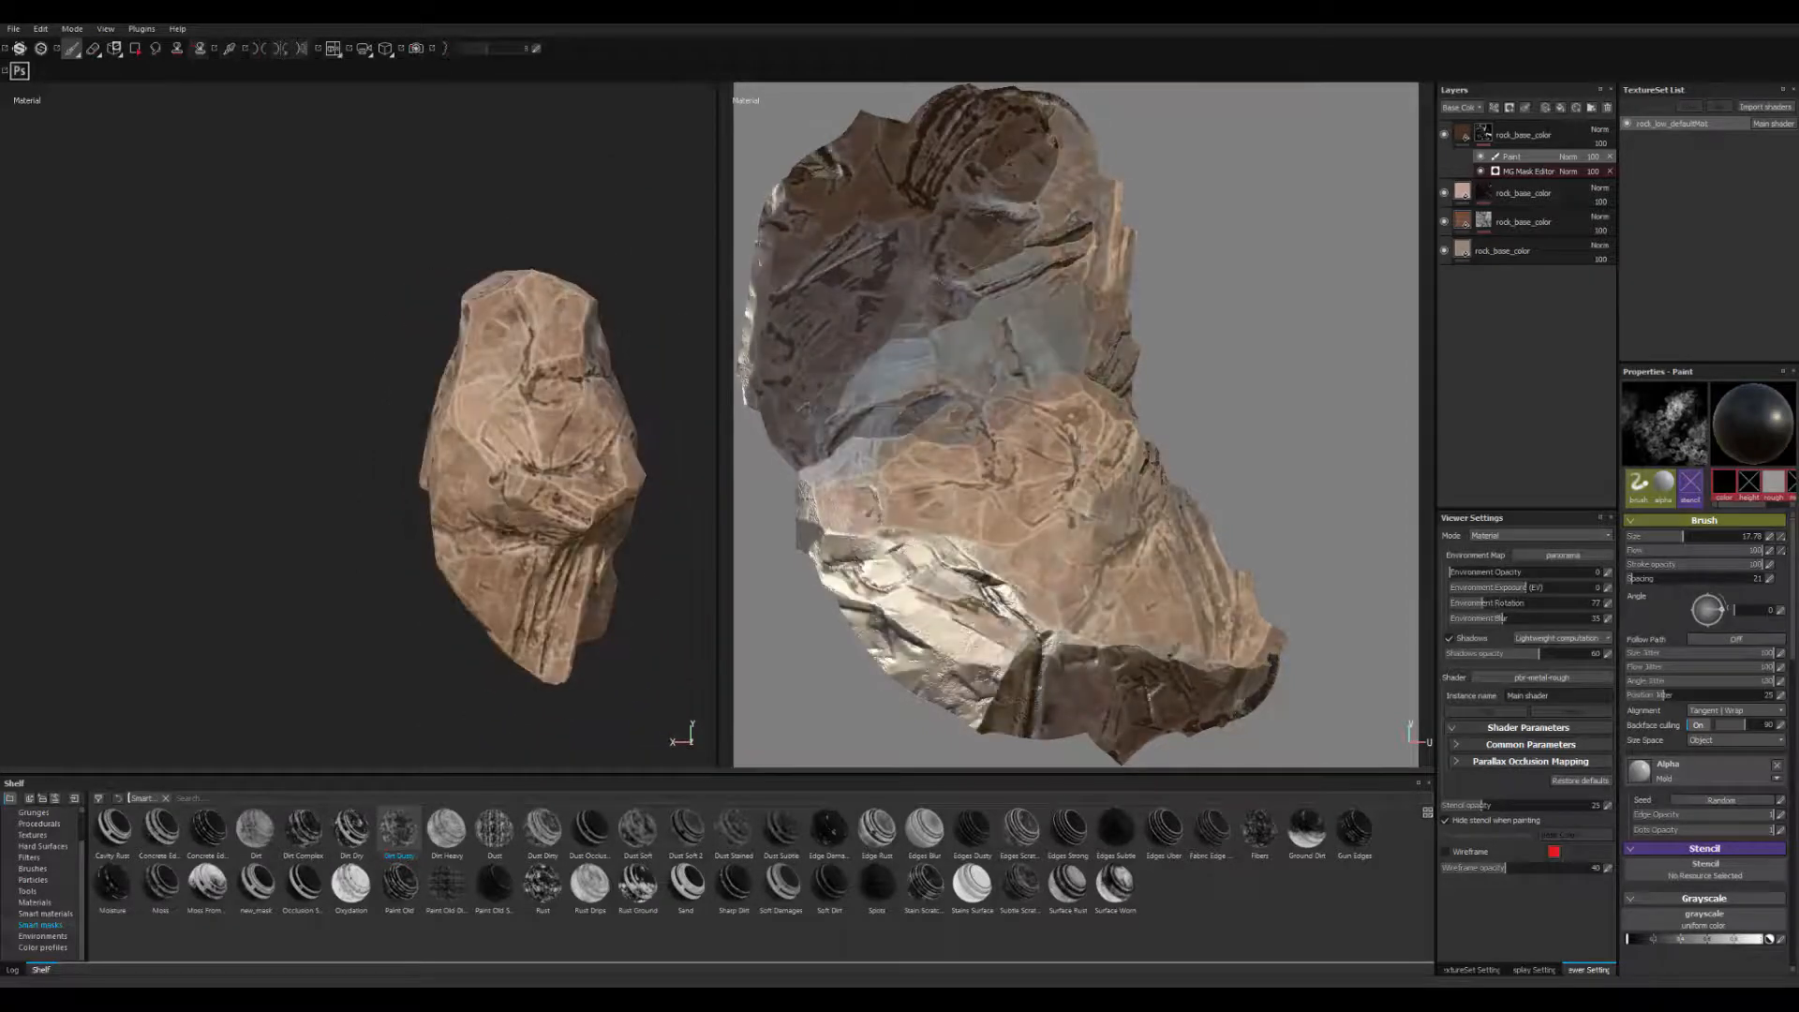
mouse_move(539, 506)
left_mouse_down("alt")
mouse_move(550, 775)
mouse_move(542, 478)
left_mouse_up("alt")
right_click_drag(542, 478, 593, 581, "alt")
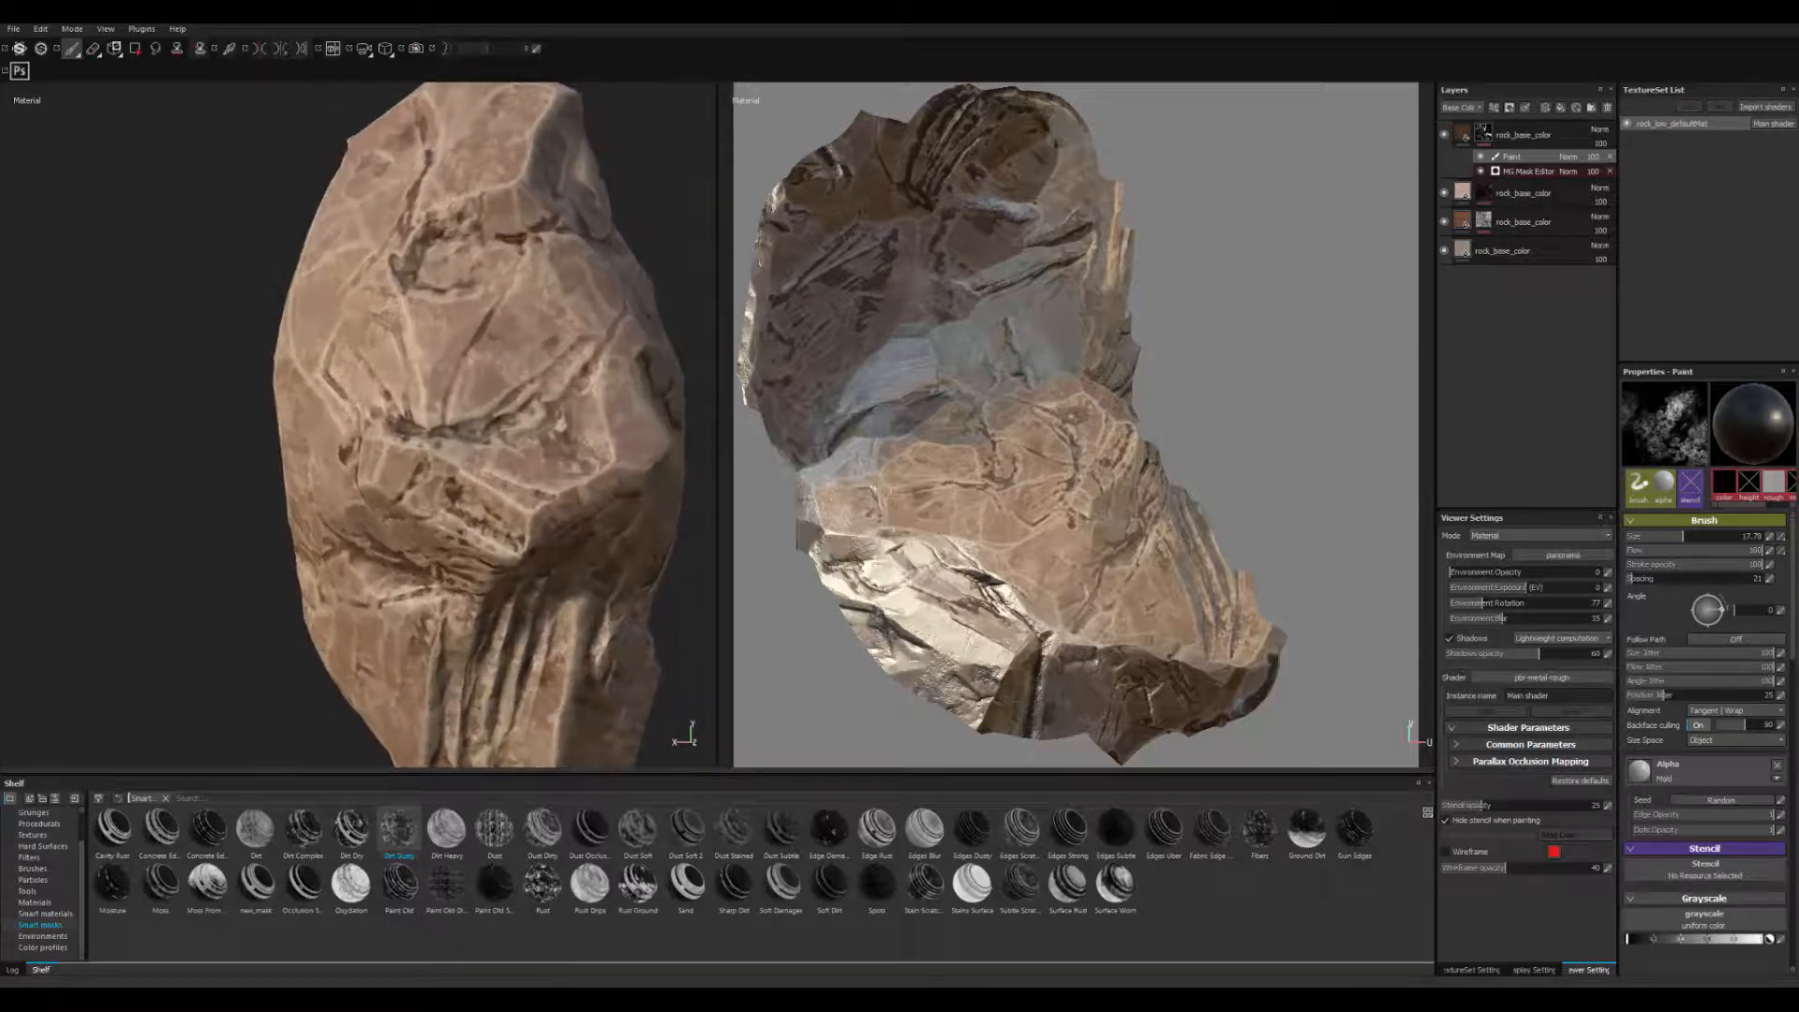
middle_click_drag(593, 581, 653, 603, "alt")
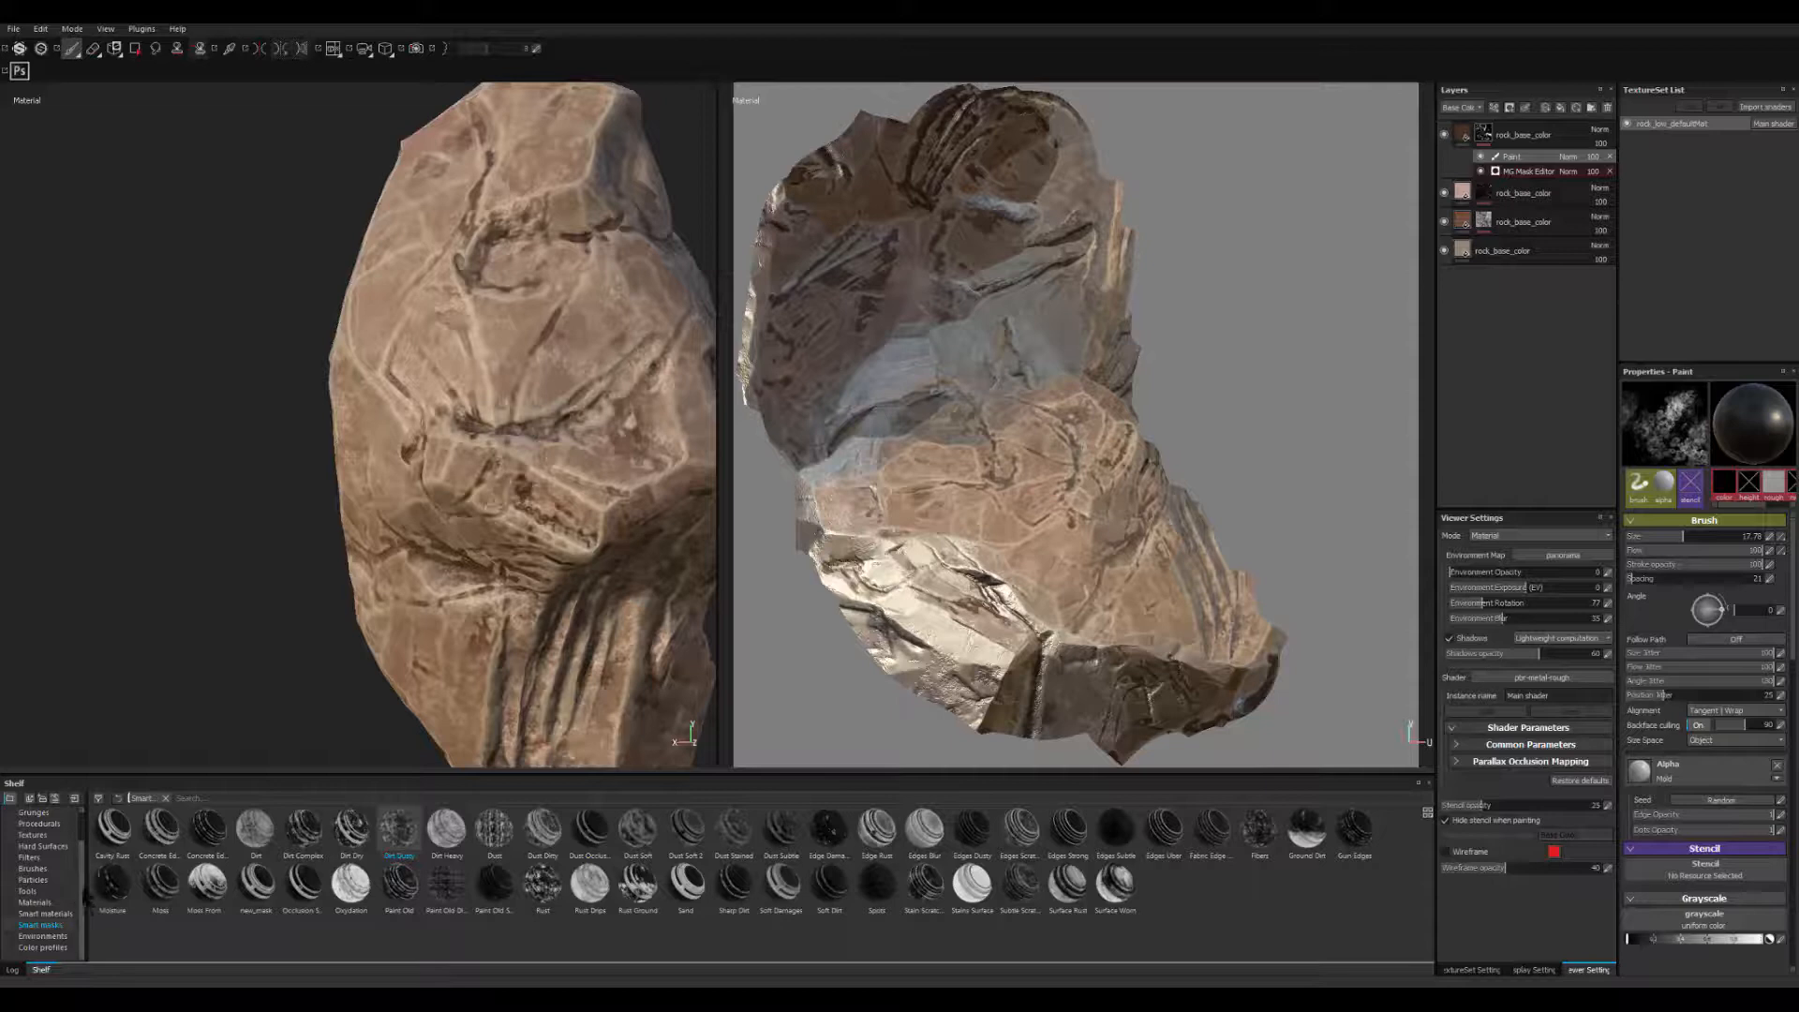
scroll(88, 881, "up", 2)
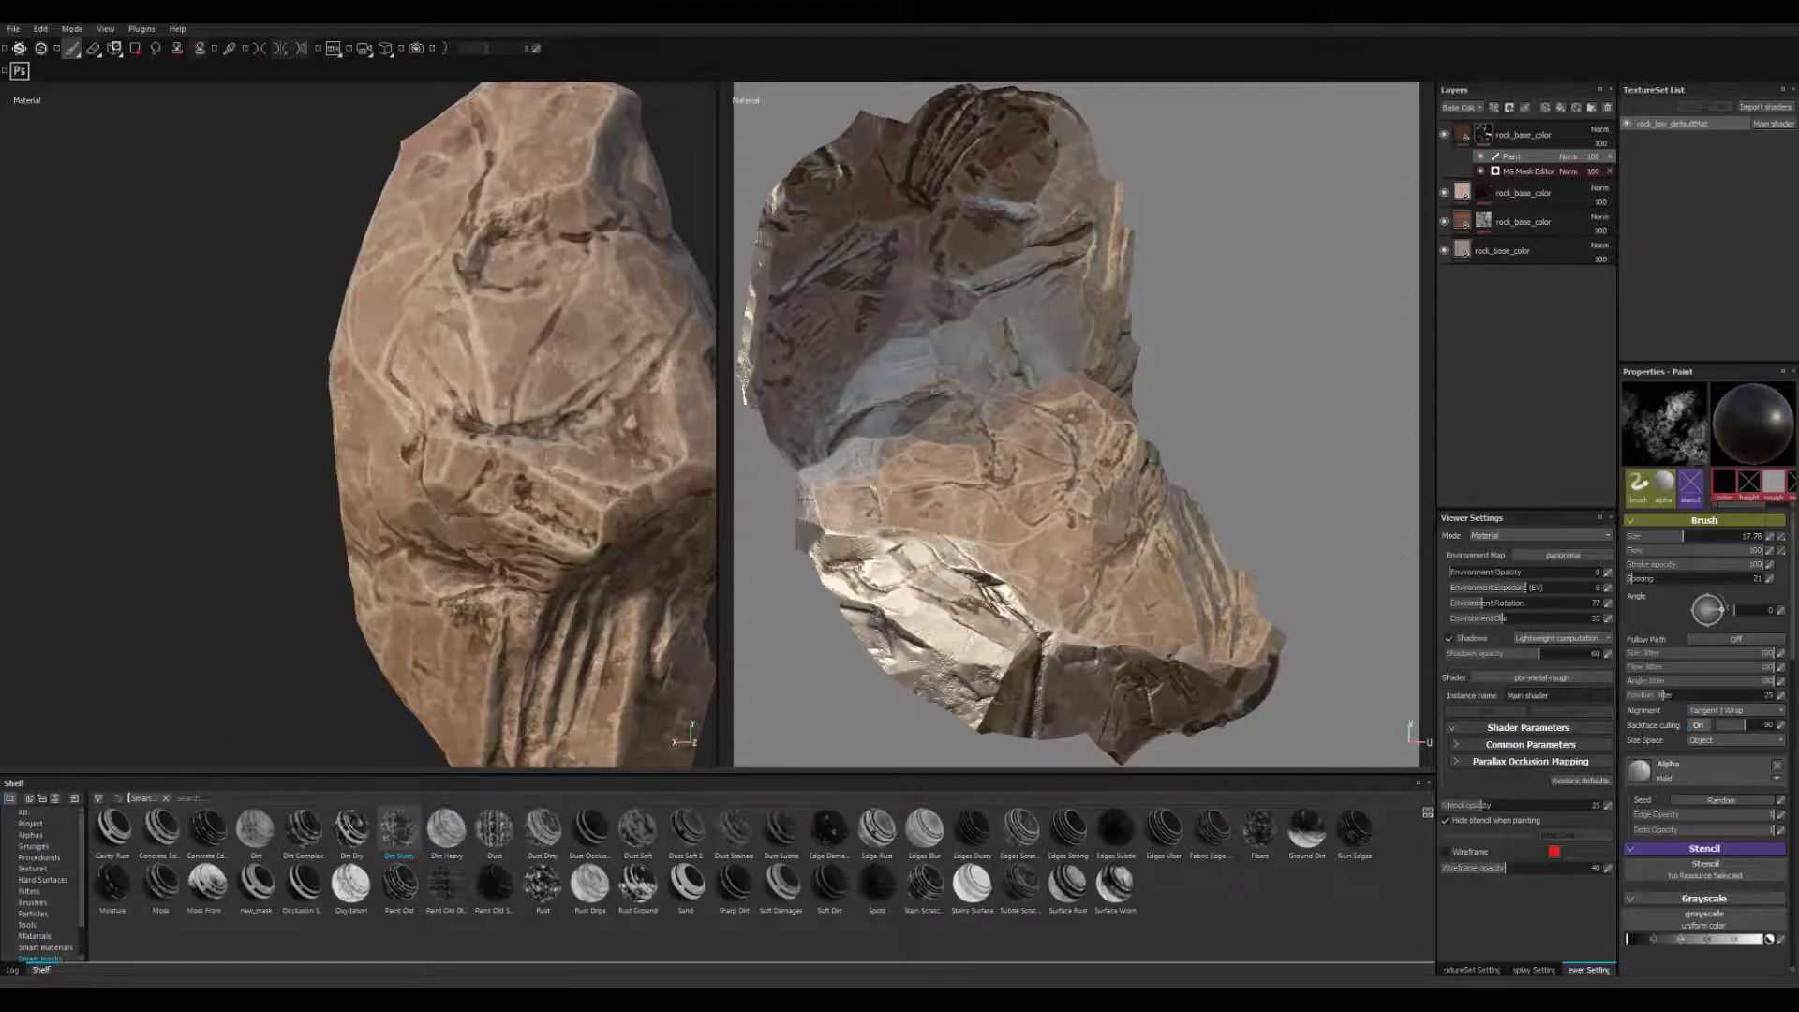
left_click_drag(468, 487, 452, 567, "alt")
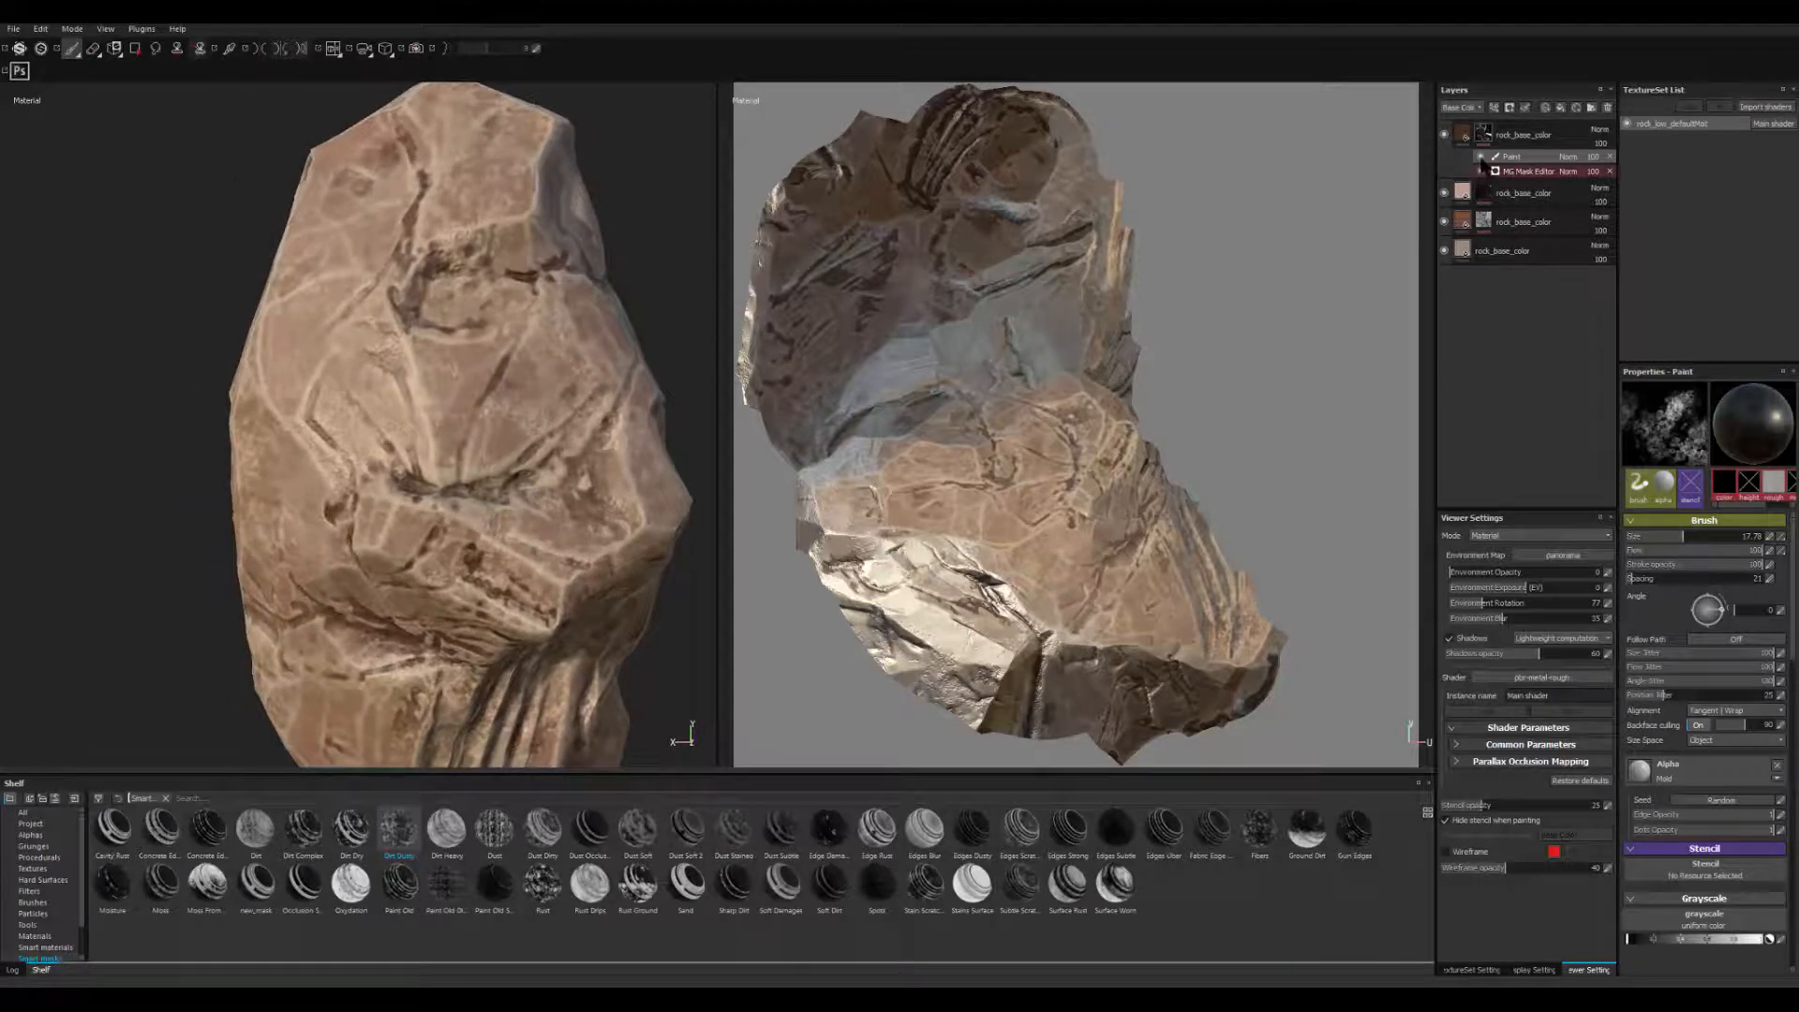
- Add a new fill layer above the dark brown layer and name it crack
left_click(1462, 134)
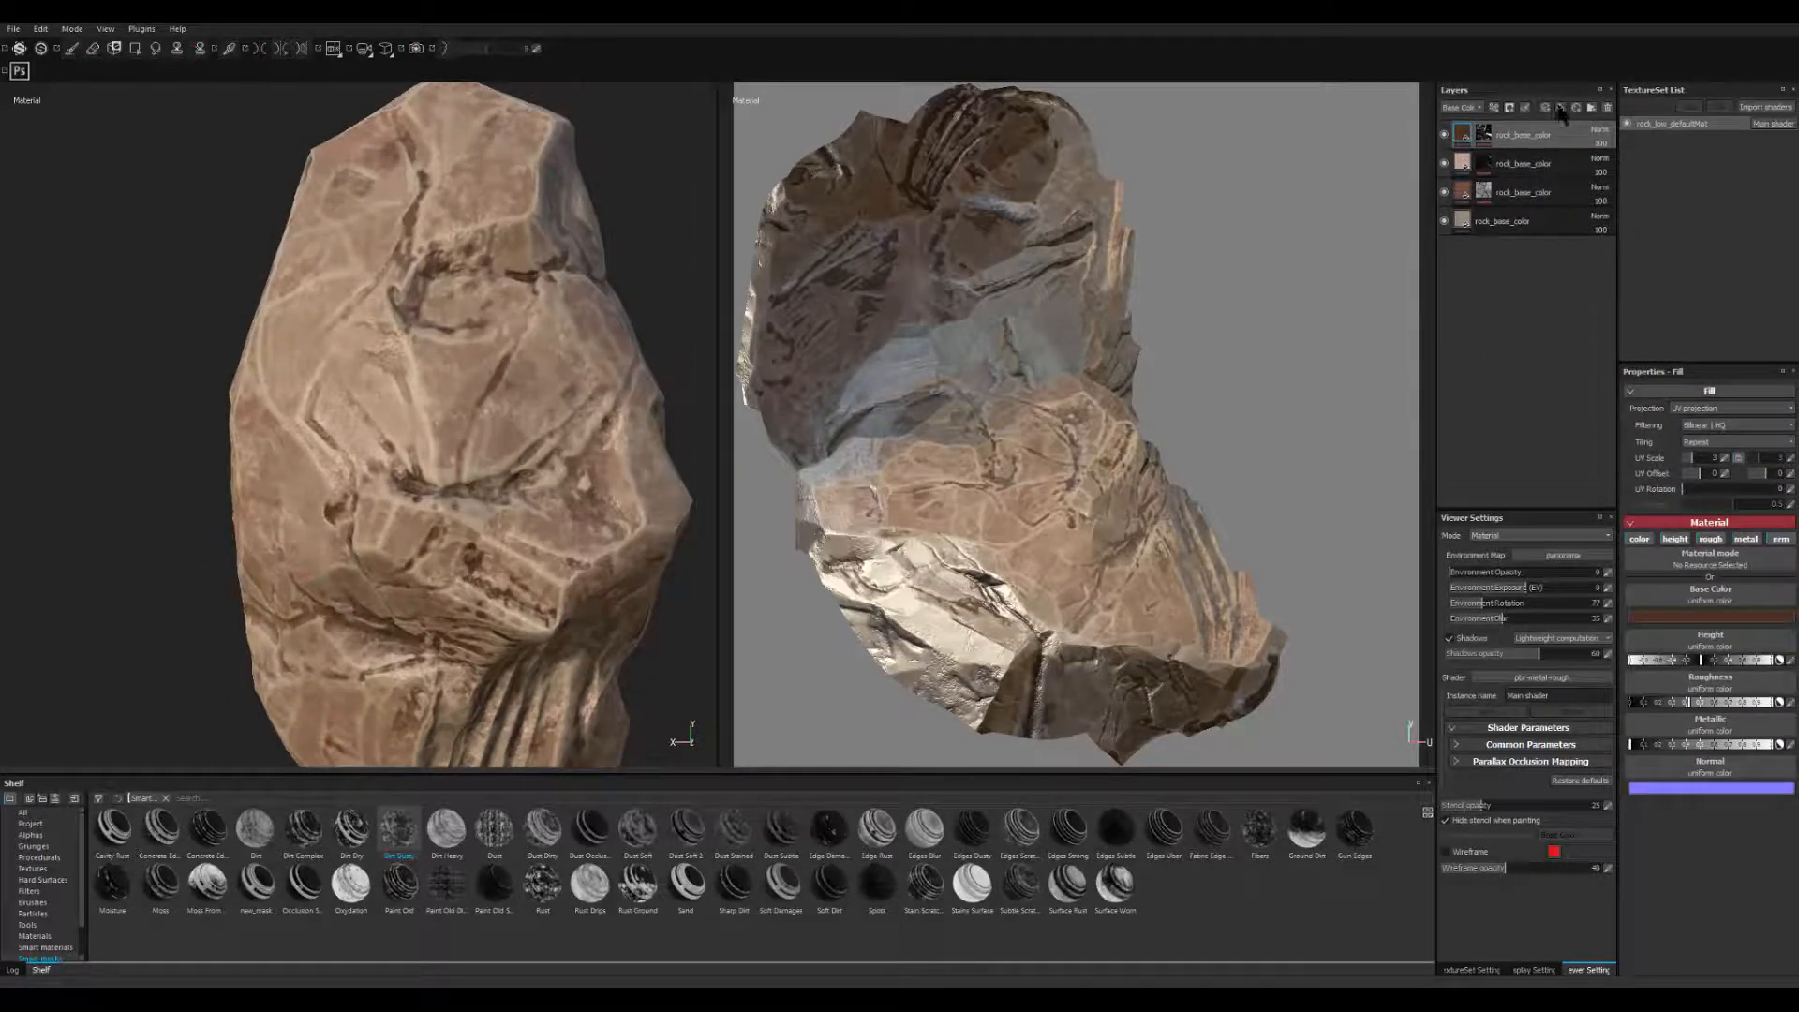
left_click(1561, 107)
double_click(1496, 134)
type("cal")
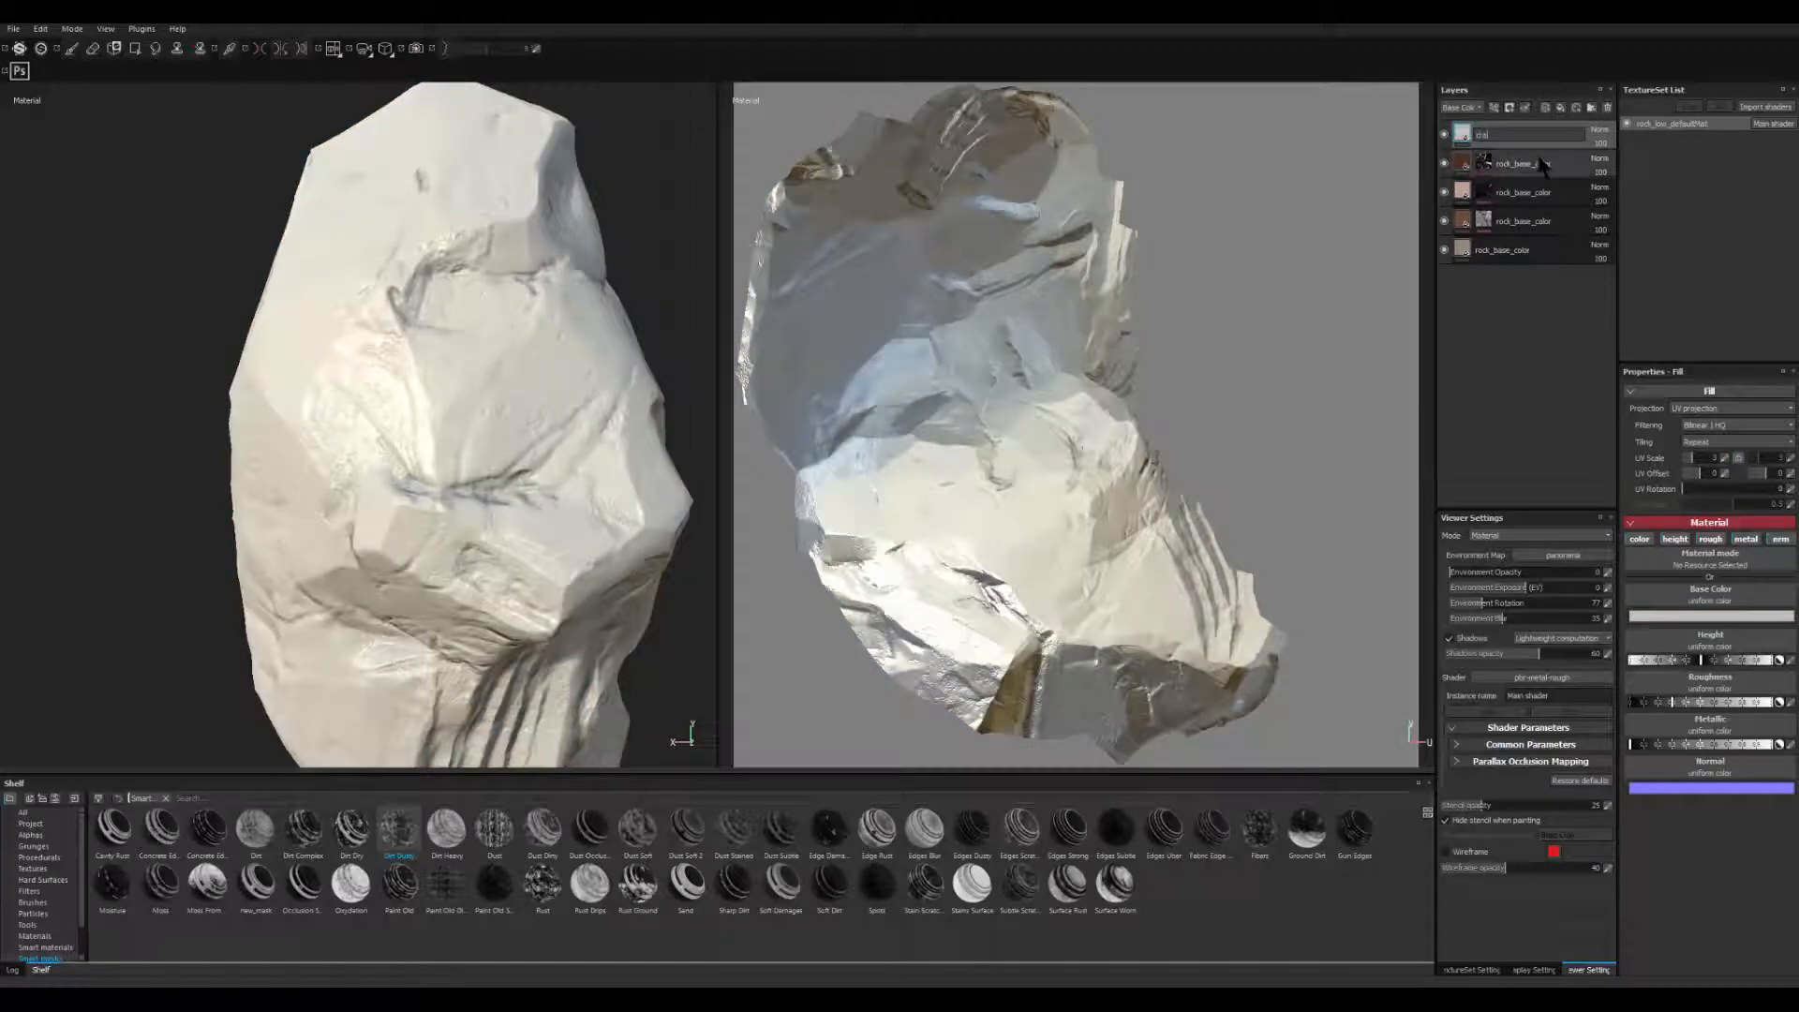
type("k")
key("Return")
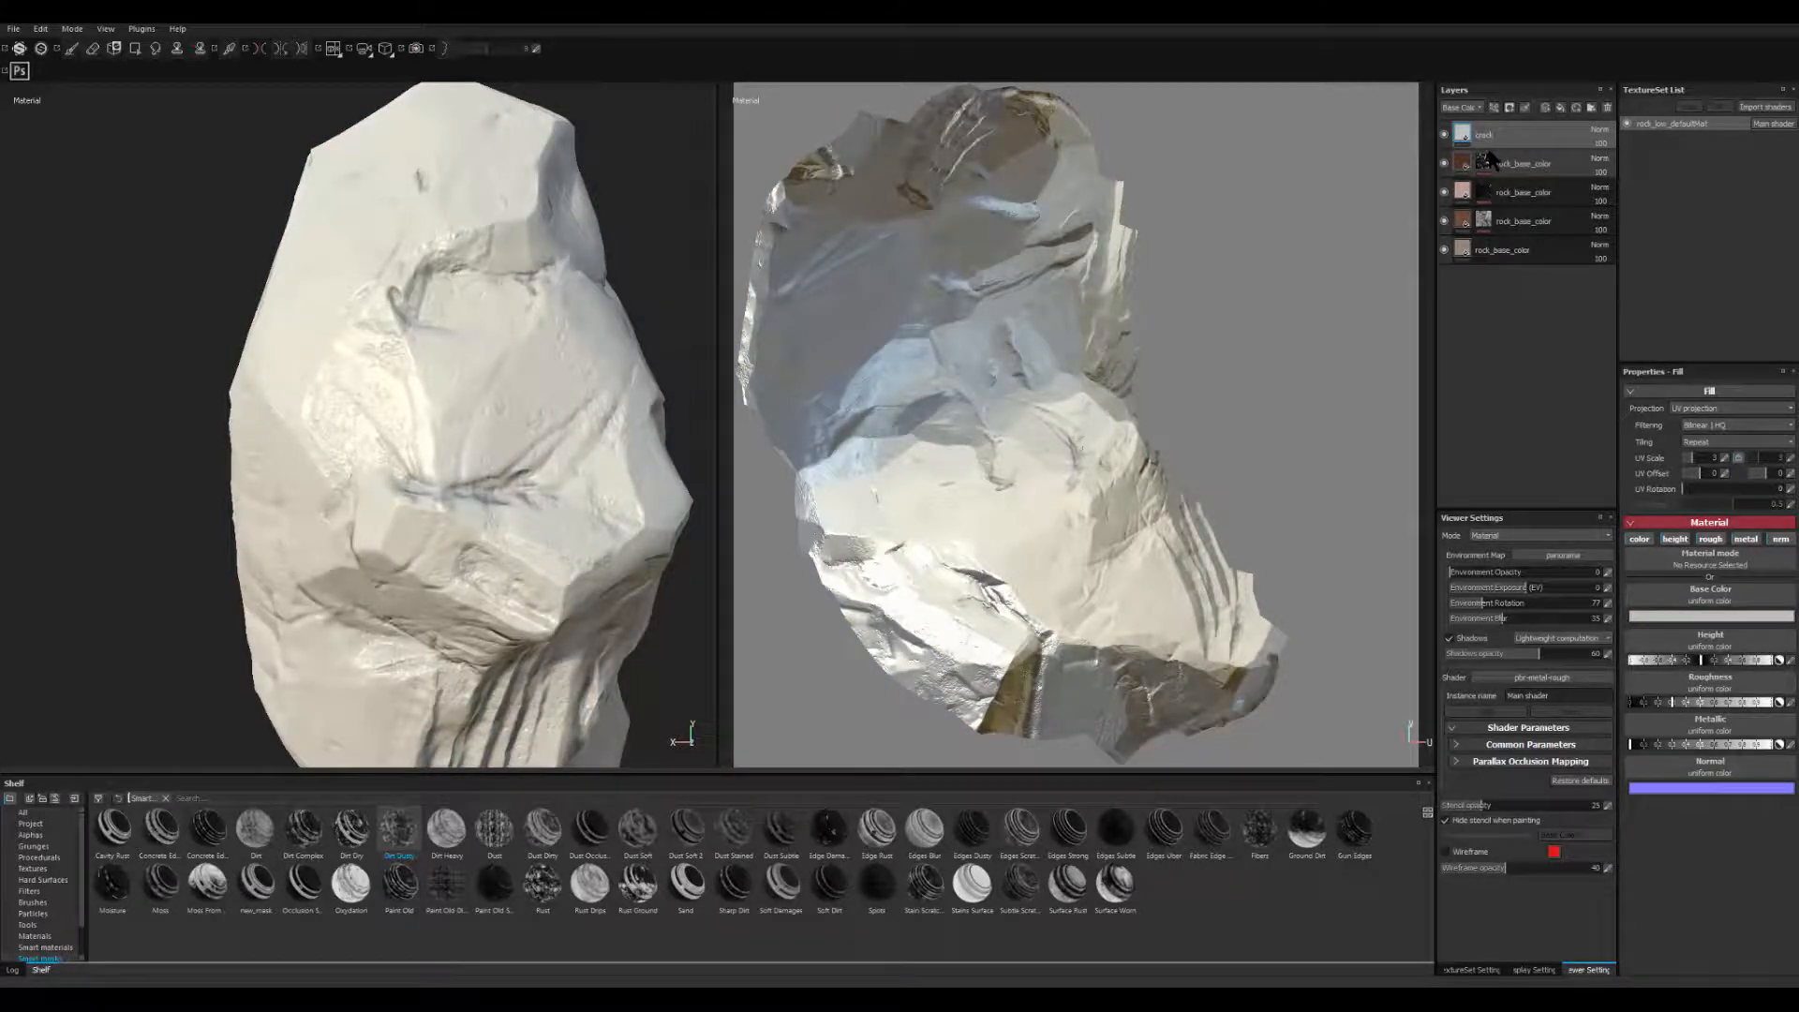
- Limit the crack fill layer to the height channel only and lower its height value
middle_click_drag(348, 502, 434, 370, "alt")
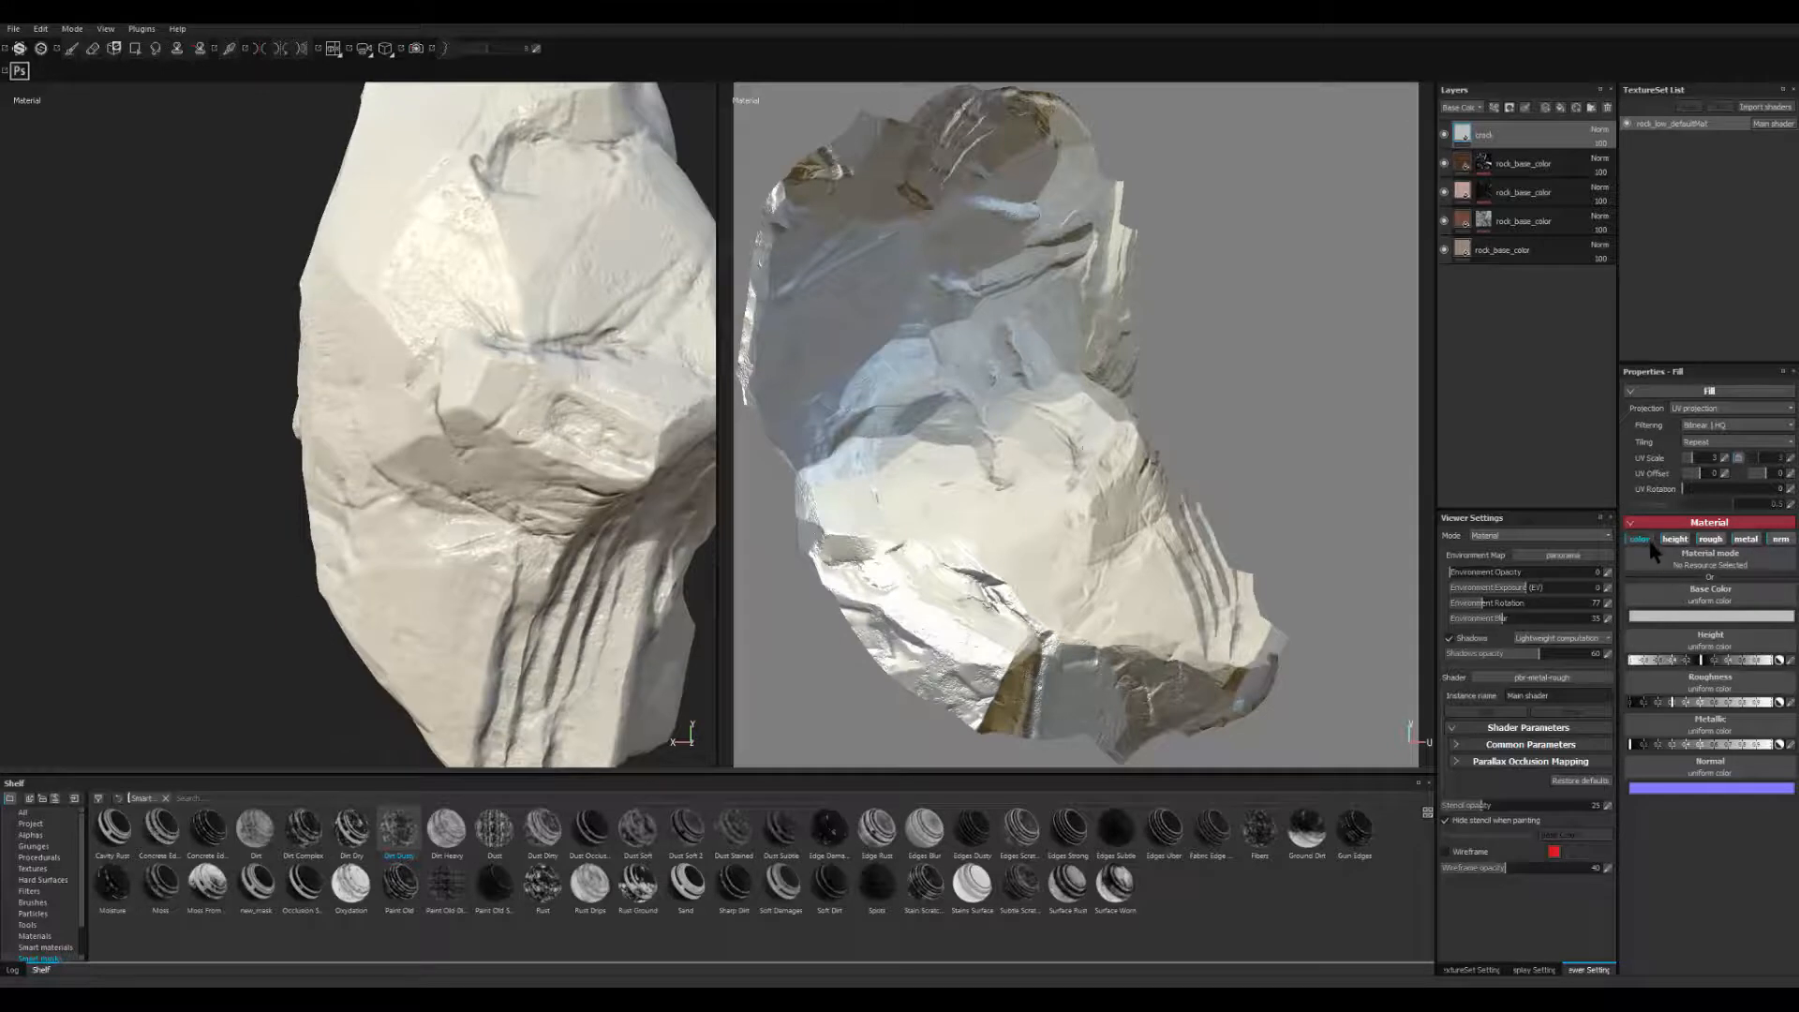
left_click(1645, 540)
left_click(1710, 539)
left_click(1745, 539)
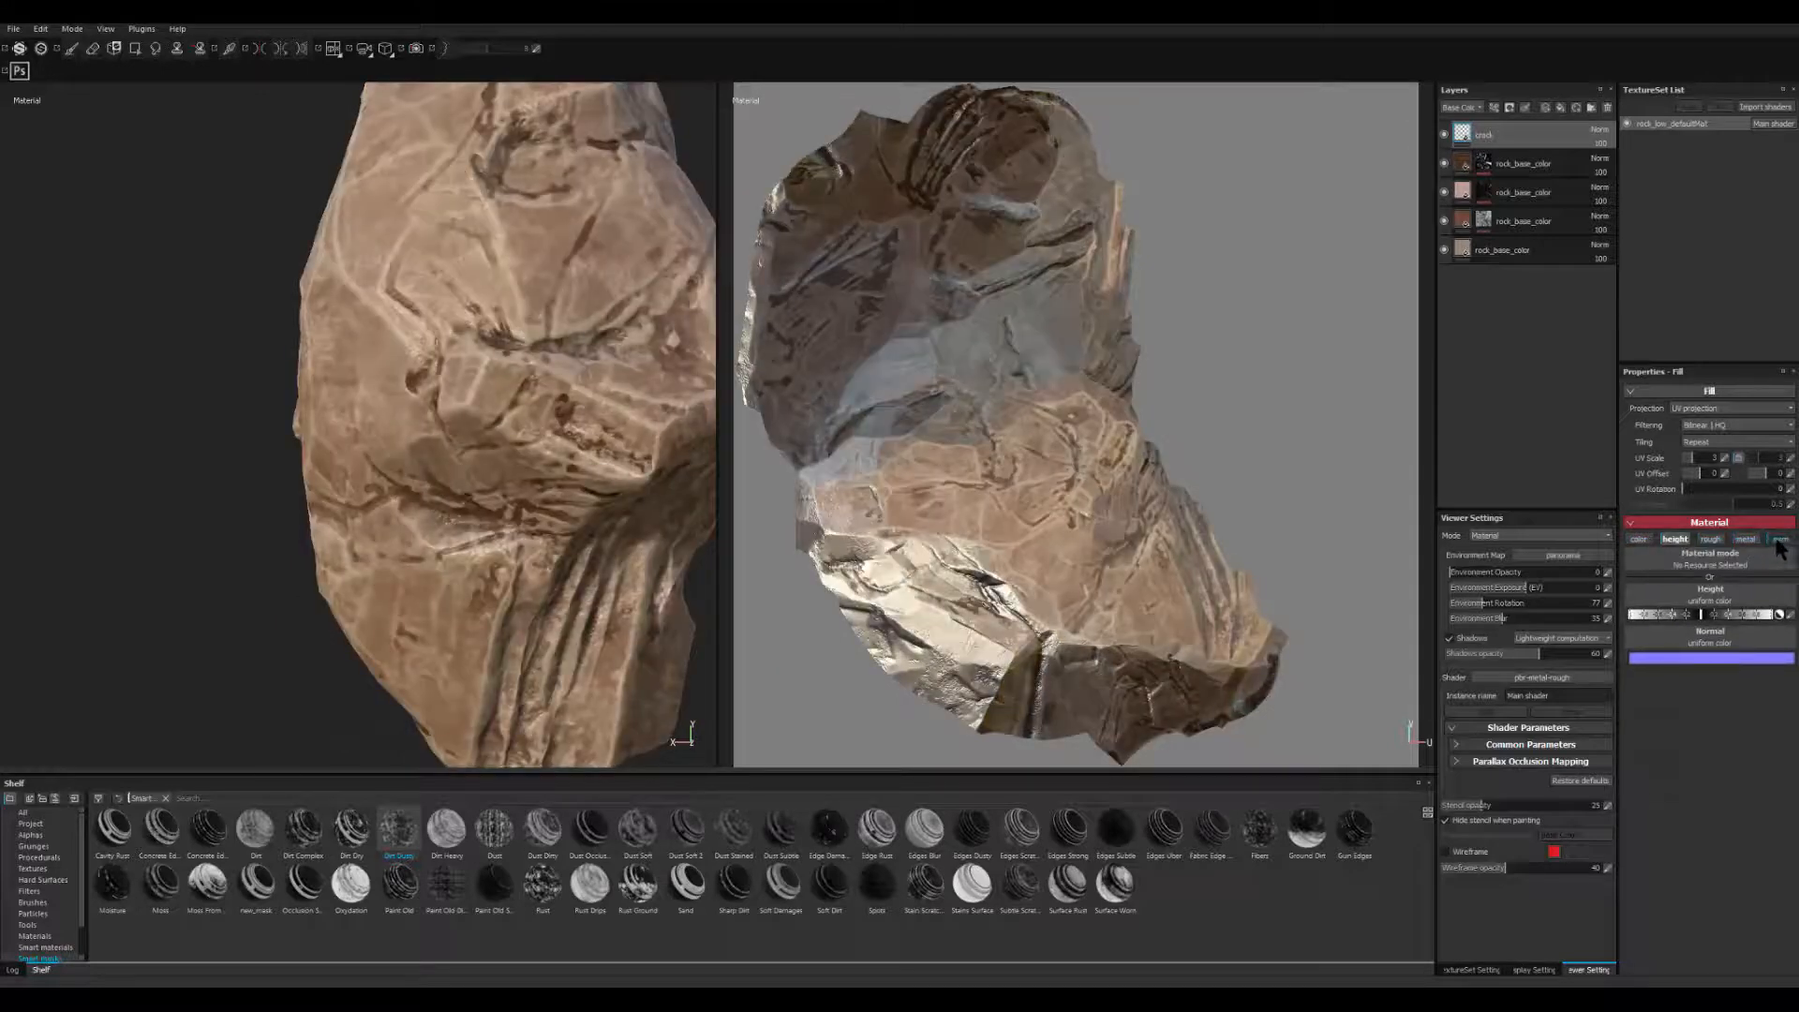
left_click(1779, 540)
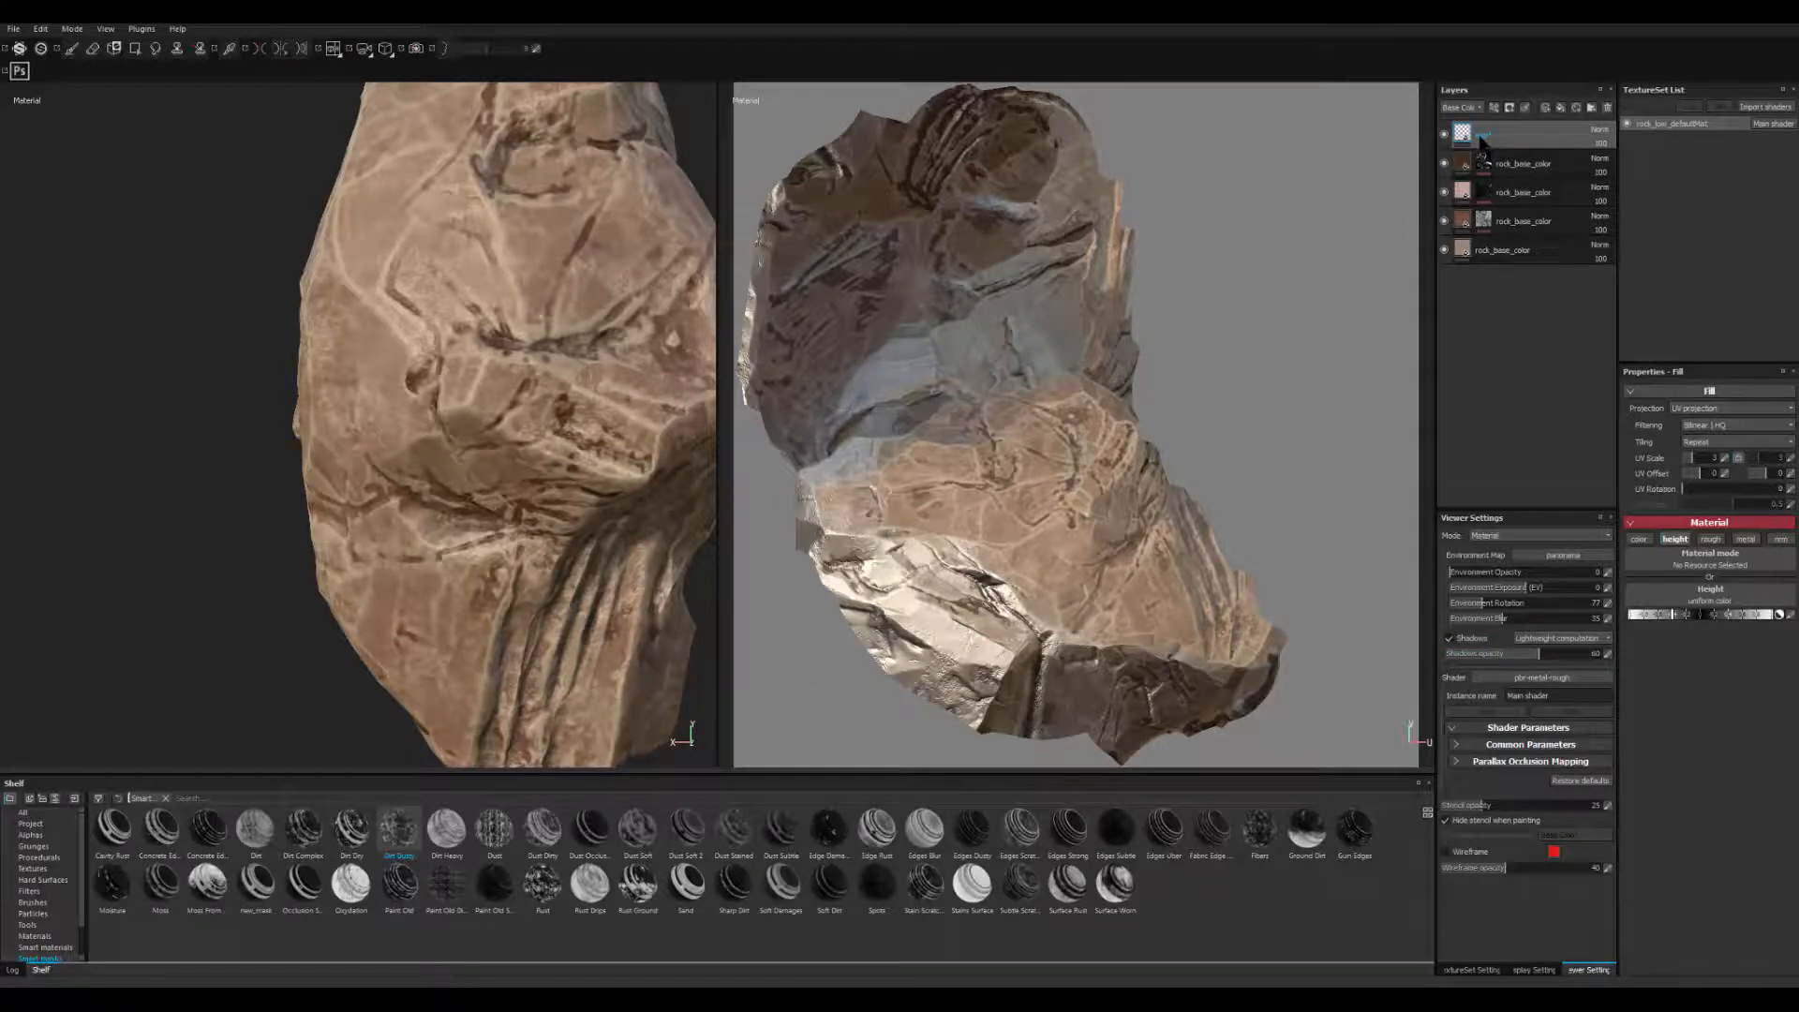
- Add a black mask to the crack fill layer and try a small brush stroke on the rock's front
right_click(1486, 140)
left_click(1554, 155)
left_click_drag(385, 518, 399, 567, "alt")
right_click_drag(412, 525, 551, 411, "alt")
right_click_drag(543, 323, 489, 309, "ctrl")
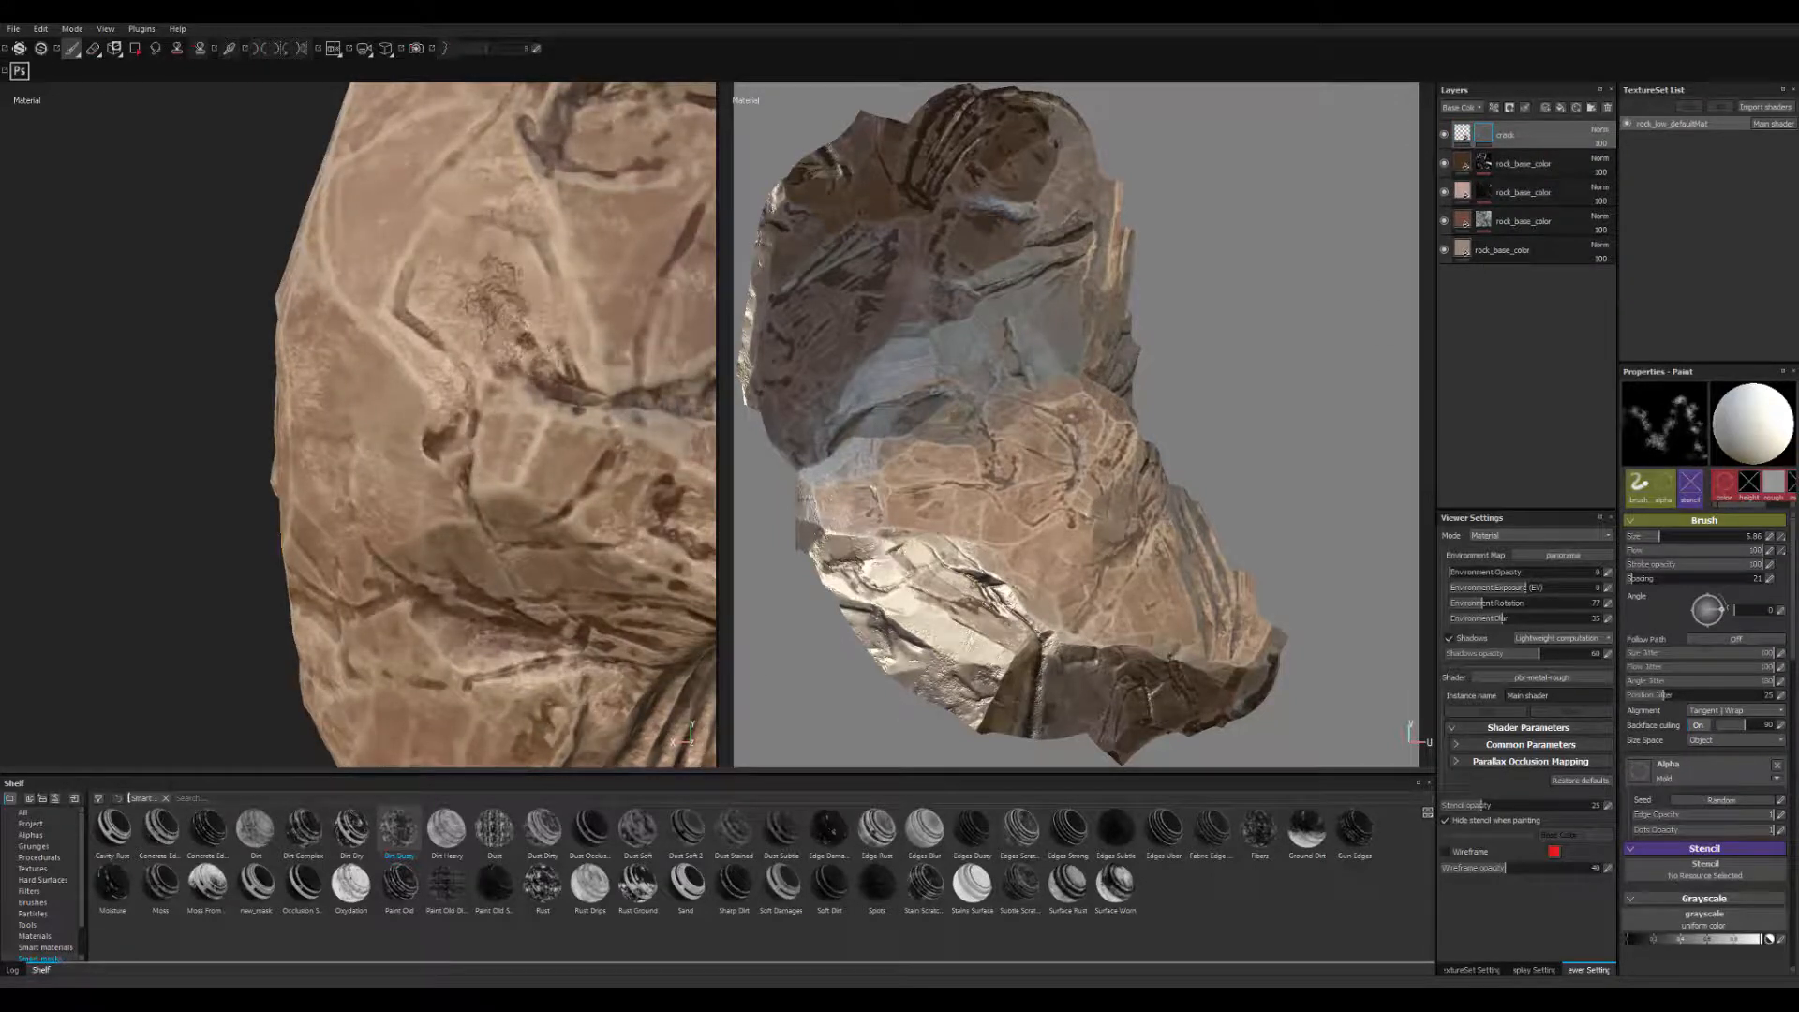
left_click_drag(515, 289, 576, 347)
mouse_move(384, 239)
right_mouse_down("alt")
mouse_move(362, 265)
mouse_move(397, 454)
right_mouse_up("alt")
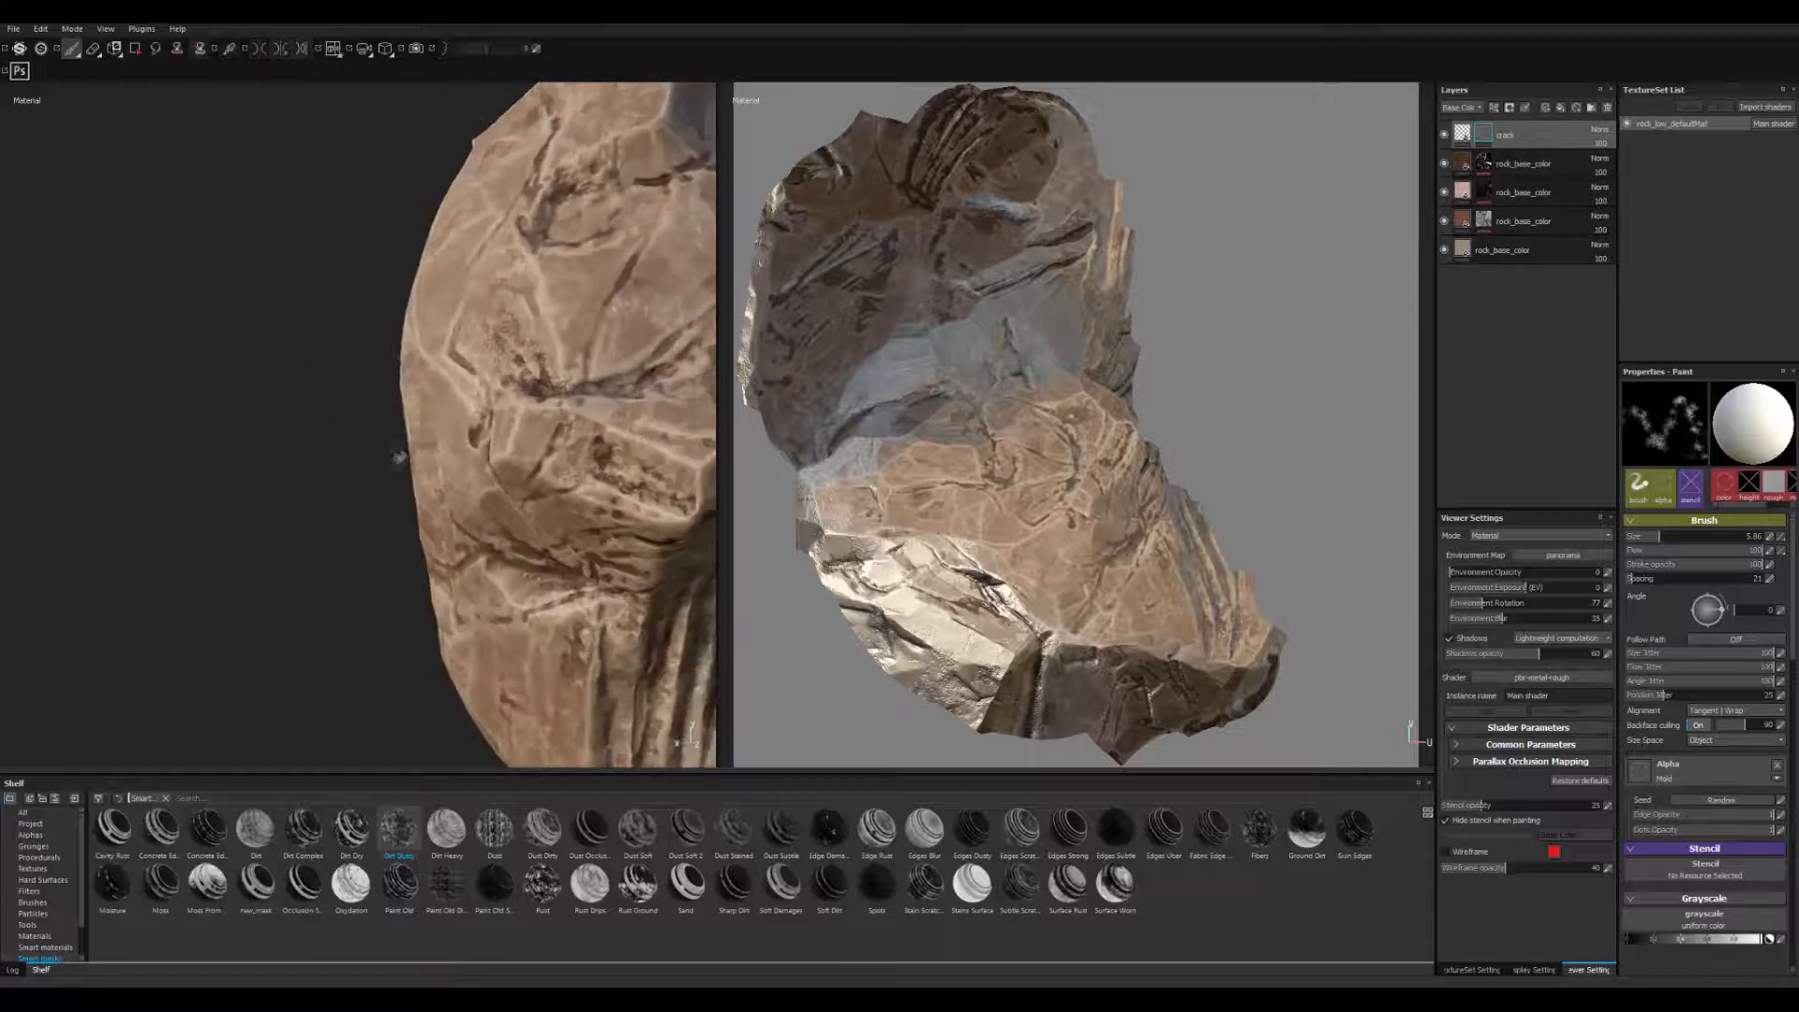
middle_click_drag(397, 454, 168, 441, "alt")
key("ctrl+z")
- Try the Fracture particle brush on the crack layer's mask, starting from the middle of the rock's front
left_click_drag(347, 375, 389, 436, "alt")
middle_click_drag(388, 436, 408, 473, "alt")
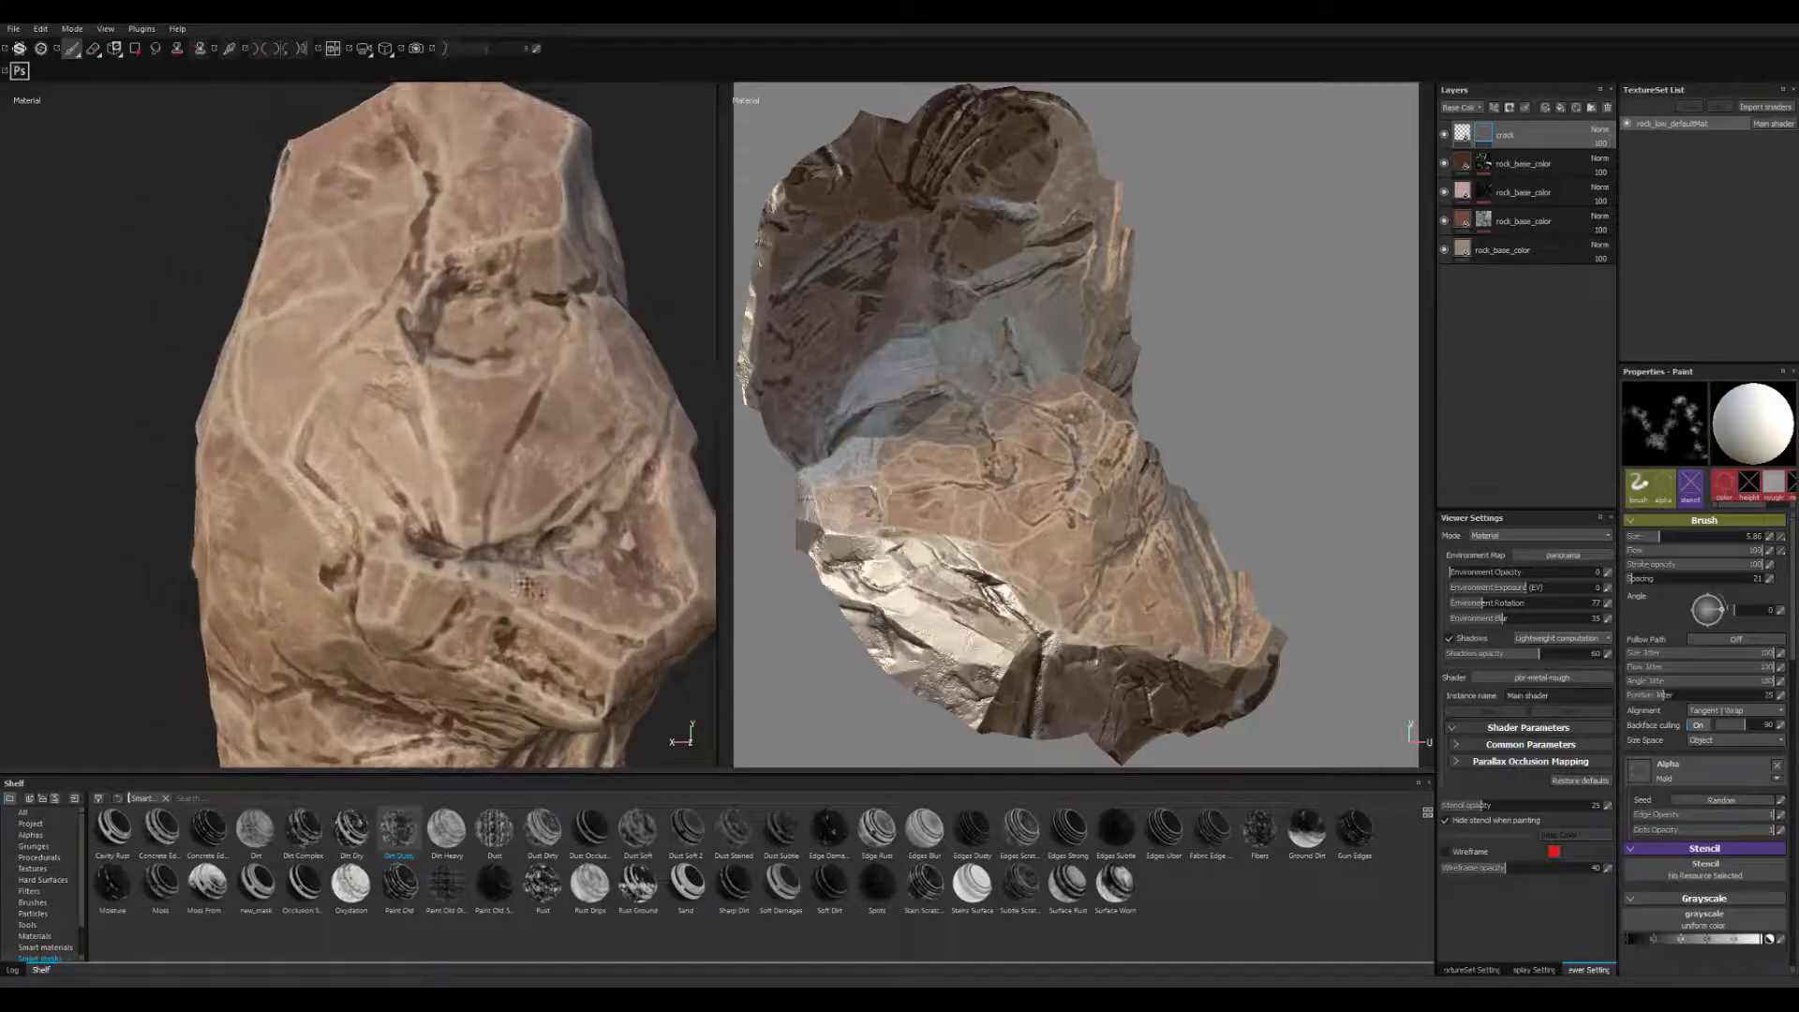
right_click_drag(407, 473, 469, 450, "alt")
middle_click_drag(469, 450, 525, 502, "alt")
left_click_drag(506, 660, 530, 667, "alt")
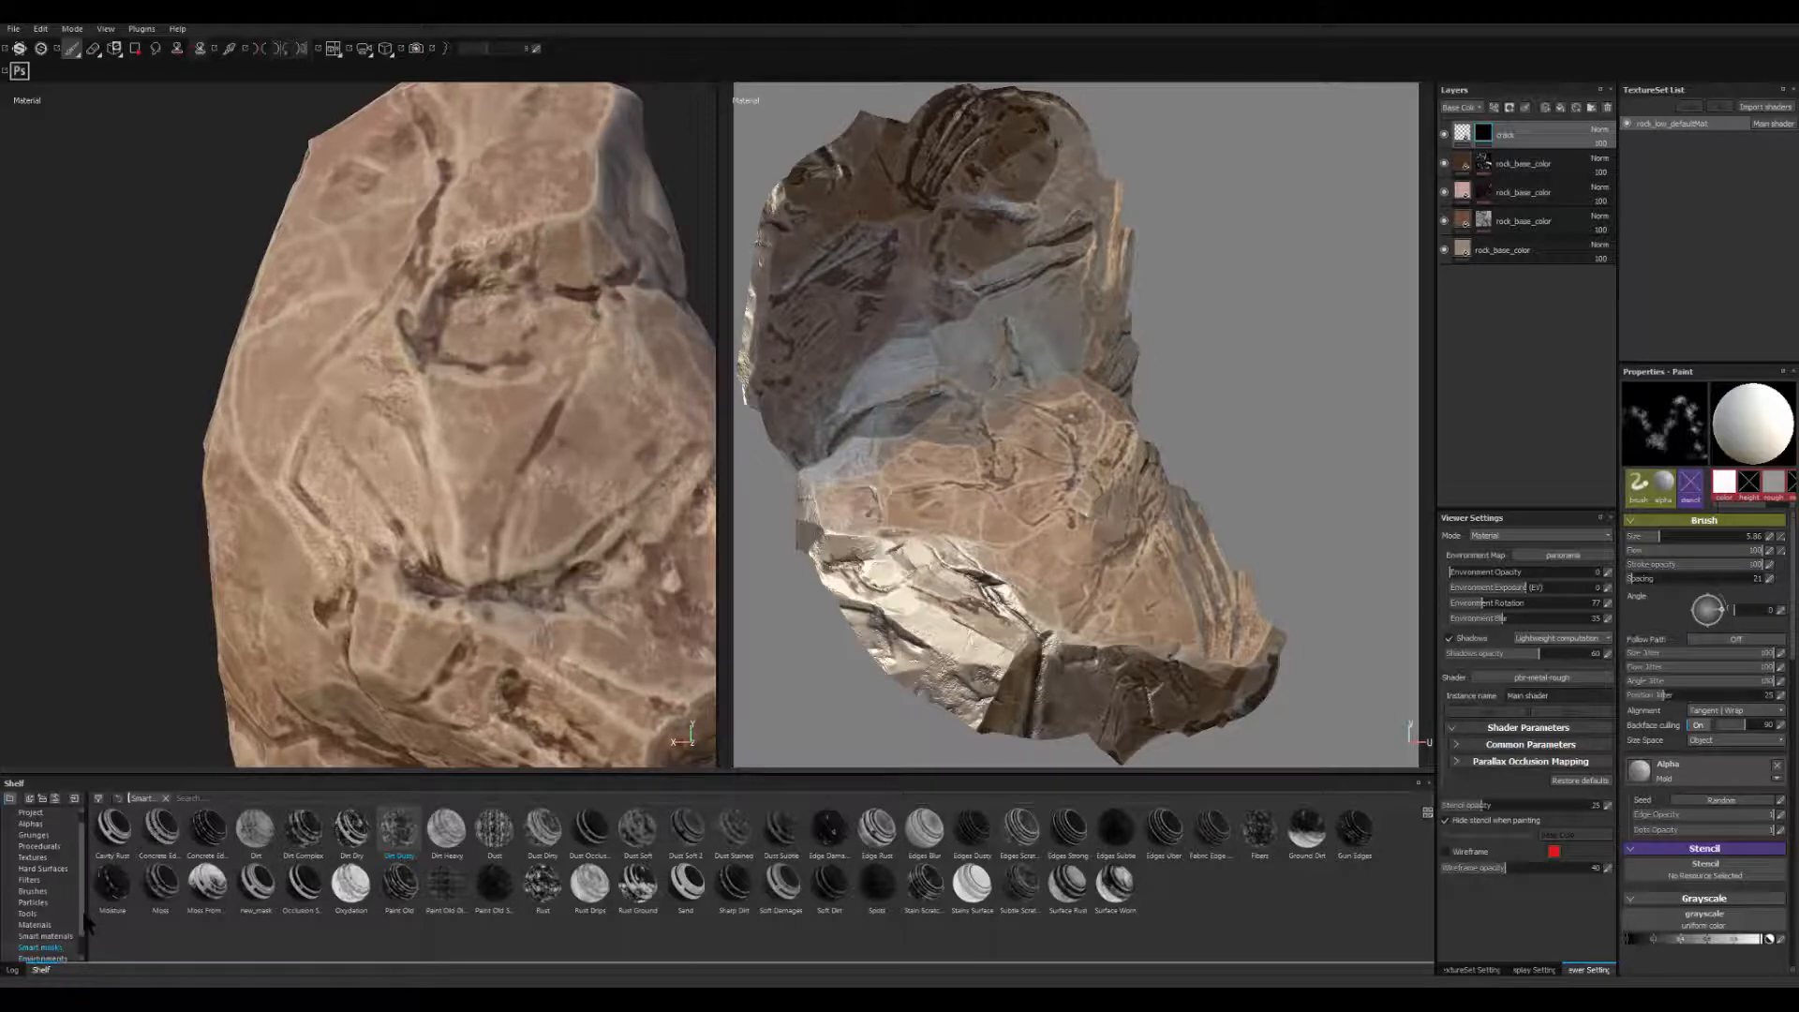
scroll(87, 923, "up", 1)
left_click(37, 913)
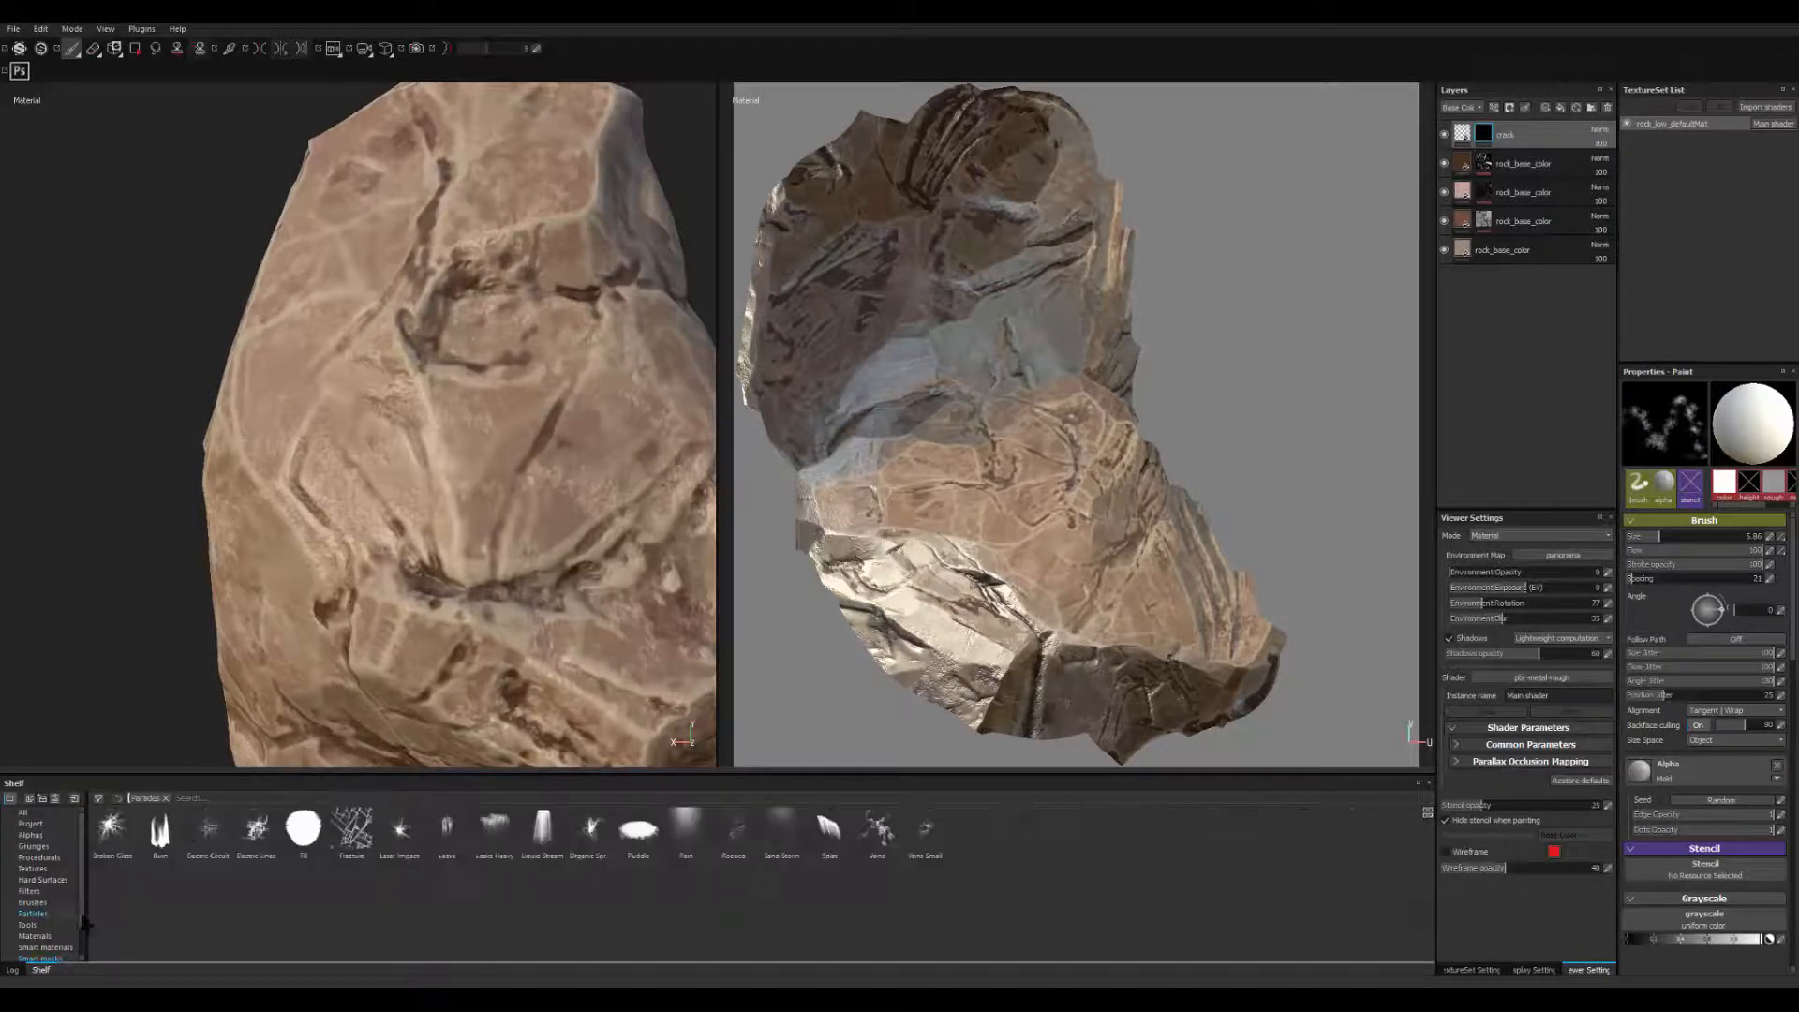
left_click(351, 830)
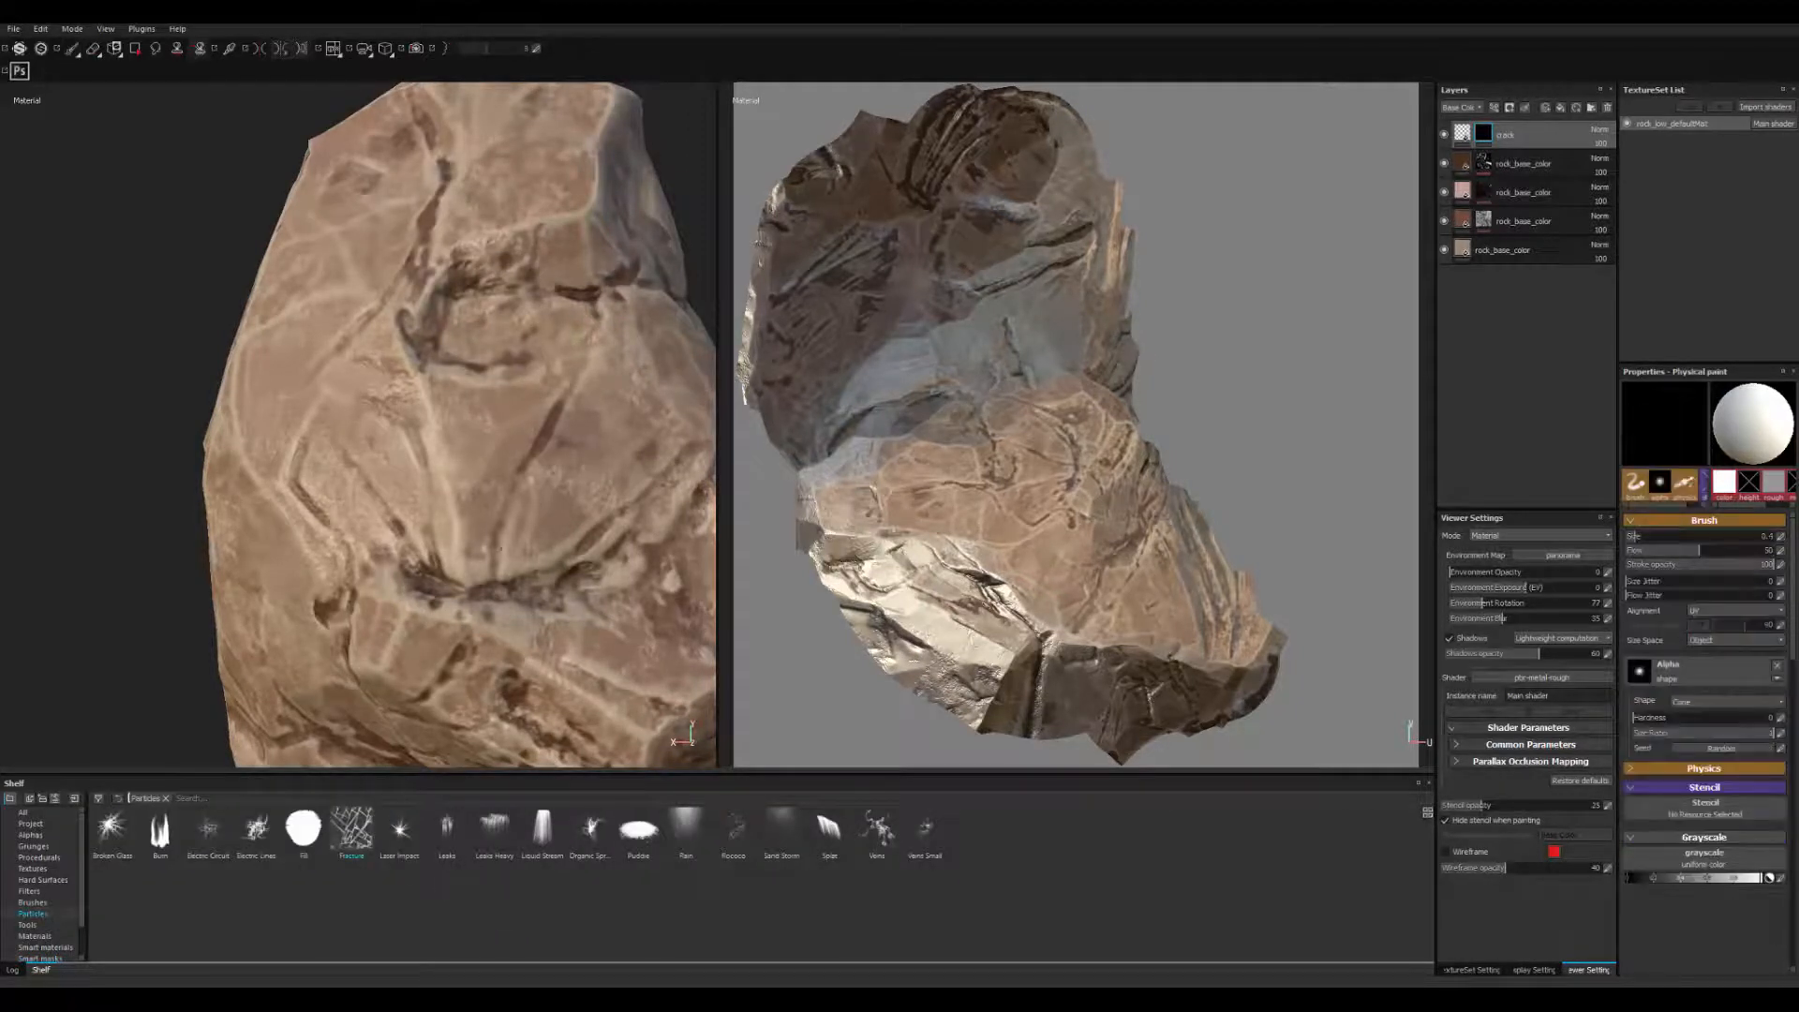
left_click_drag(448, 511, 502, 554)
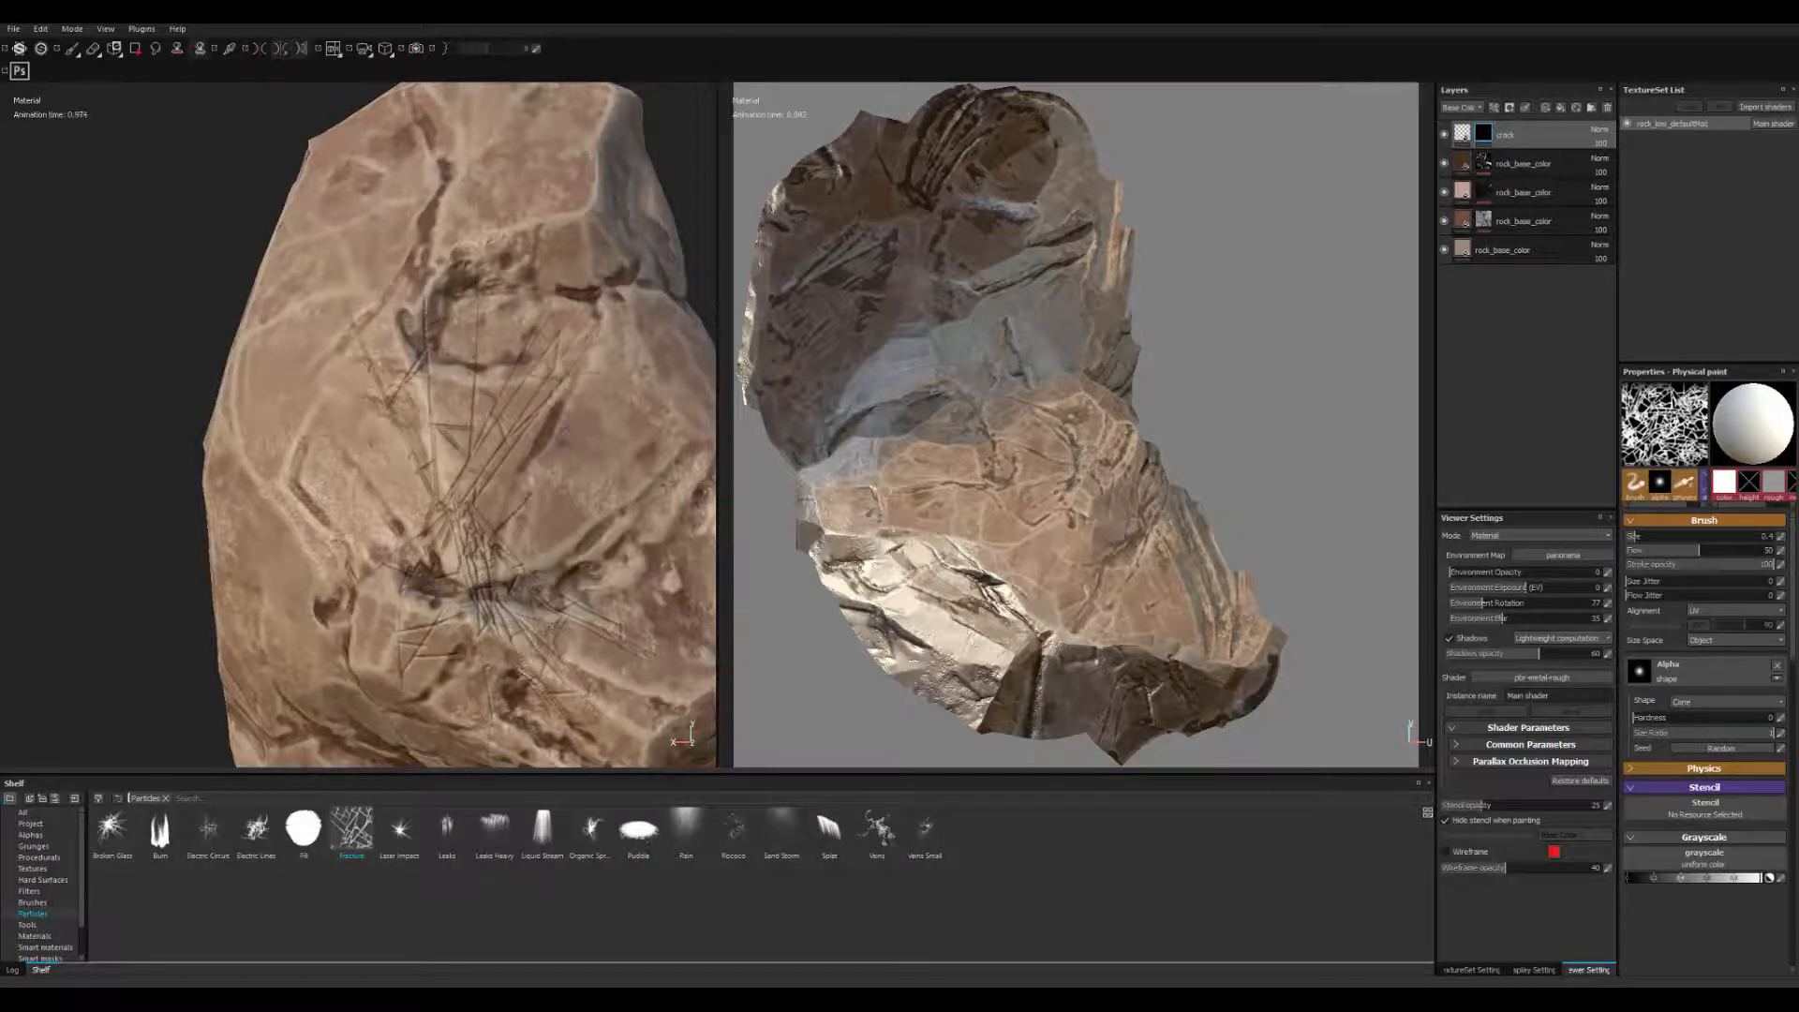
- Examine the spreading fracture lines around the whole rock from several angles and distances
right_click_drag(564, 433, 496, 440, "alt")
left_click_drag(421, 487, 496, 469, "alt")
middle_click_drag(466, 759, 503, 604, "alt")
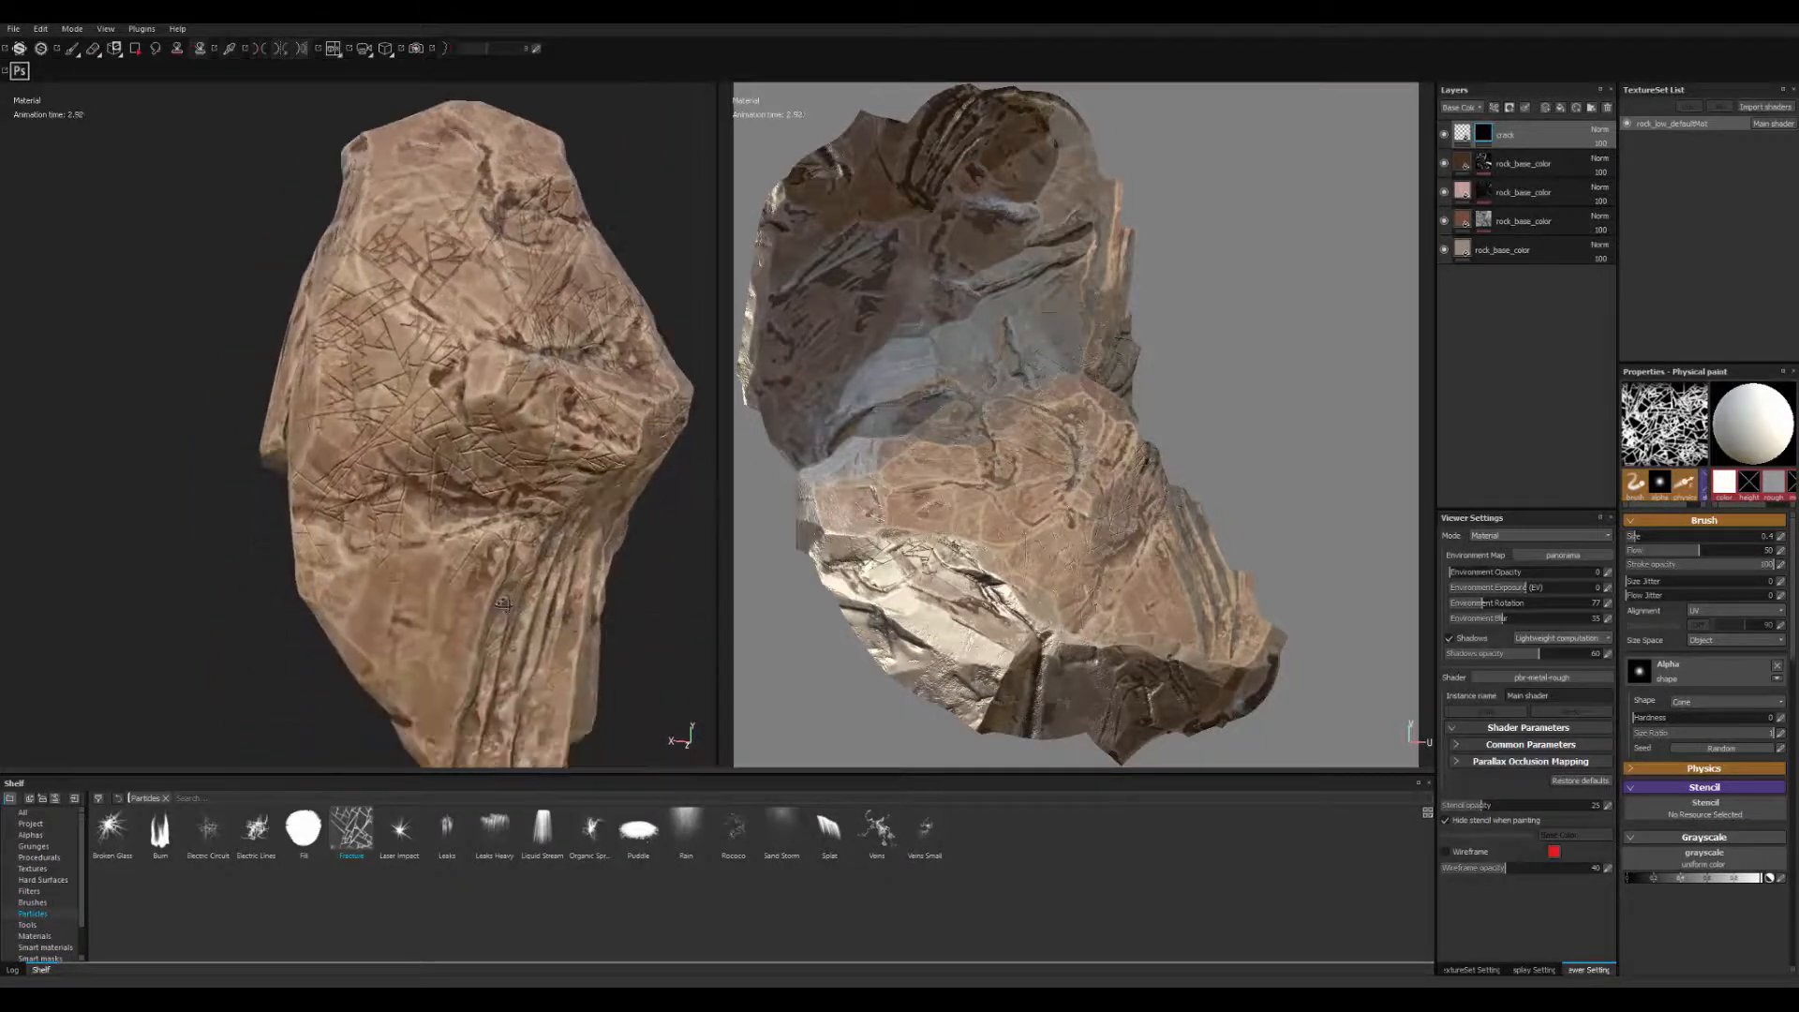
right_click_drag(503, 605, 602, 636, "alt")
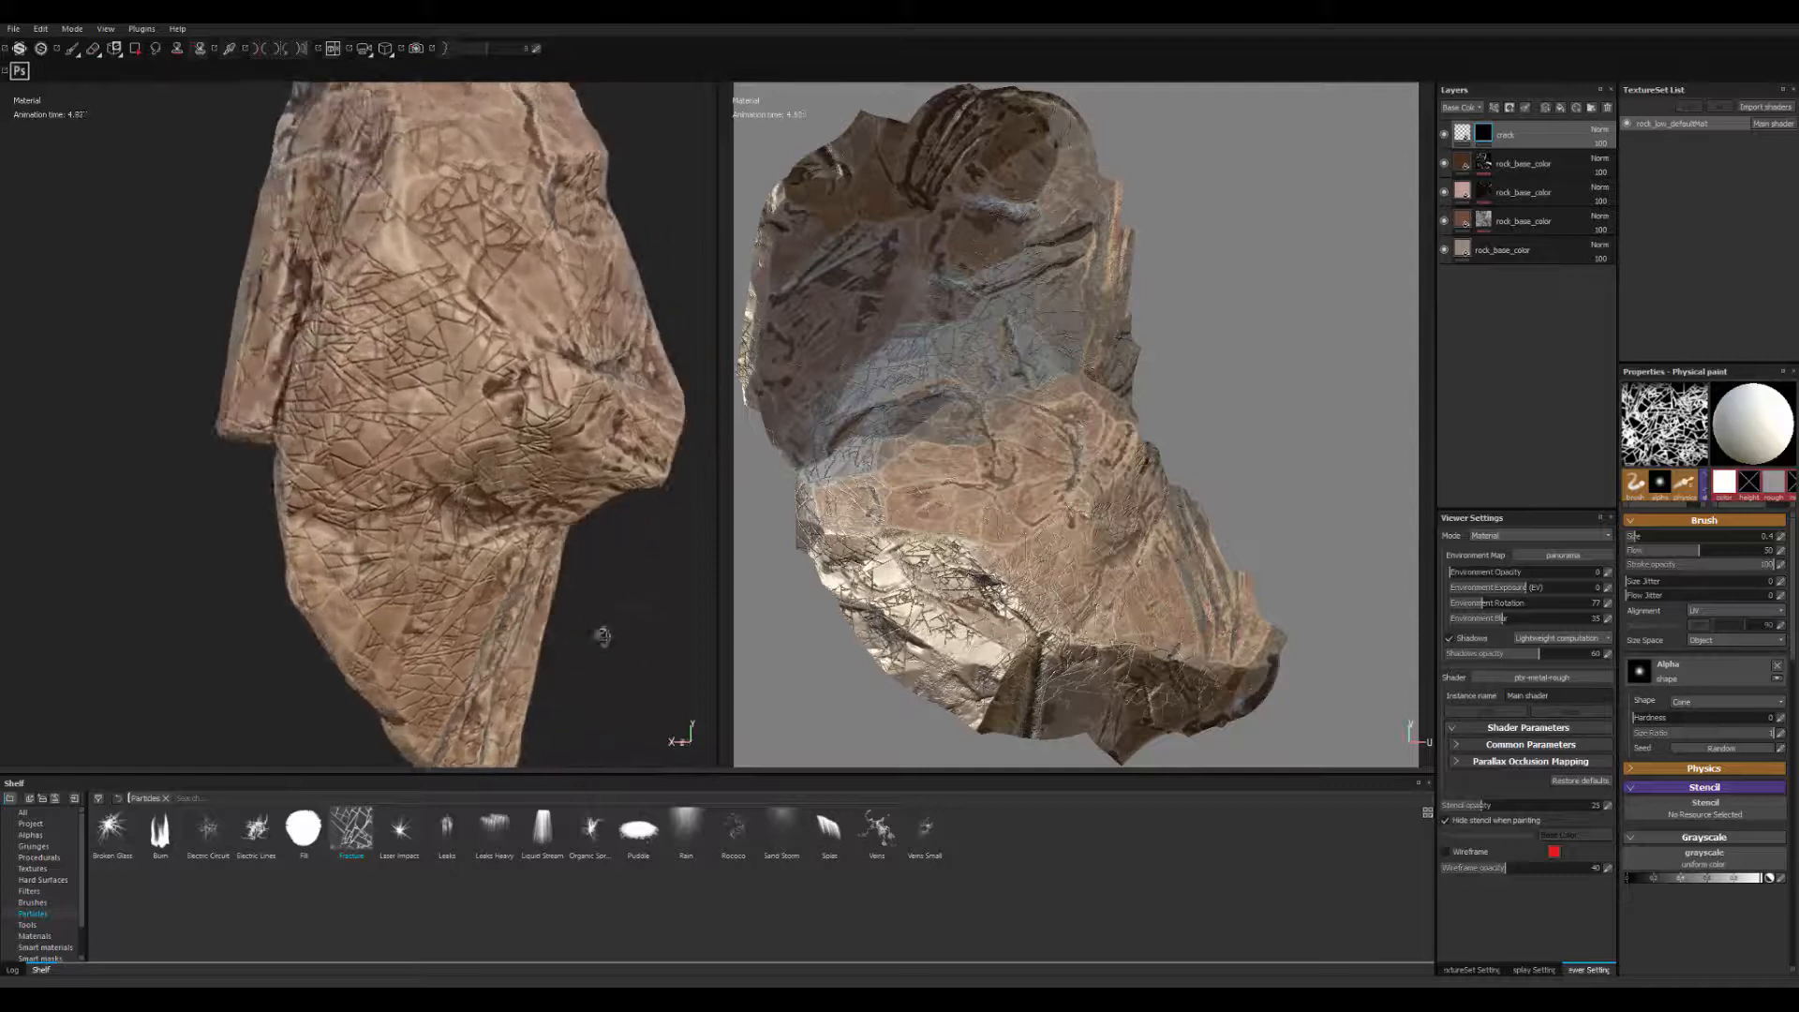
left_click_drag(666, 655, 421, 506, "alt")
right_click_drag(422, 506, 177, 449, "alt")
left_click_drag(177, 450, 323, 633, "alt")
right_click_drag(323, 633, 486, 630, "alt")
left_click_drag(486, 629, 550, 675, "alt")
middle_click_drag(550, 675, 655, 602, "alt")
left_click_drag(655, 603, 527, 698, "alt")
left_click_drag(412, 656, 647, 637, "alt")
right_click_drag(524, 647, 272, 656, "alt")
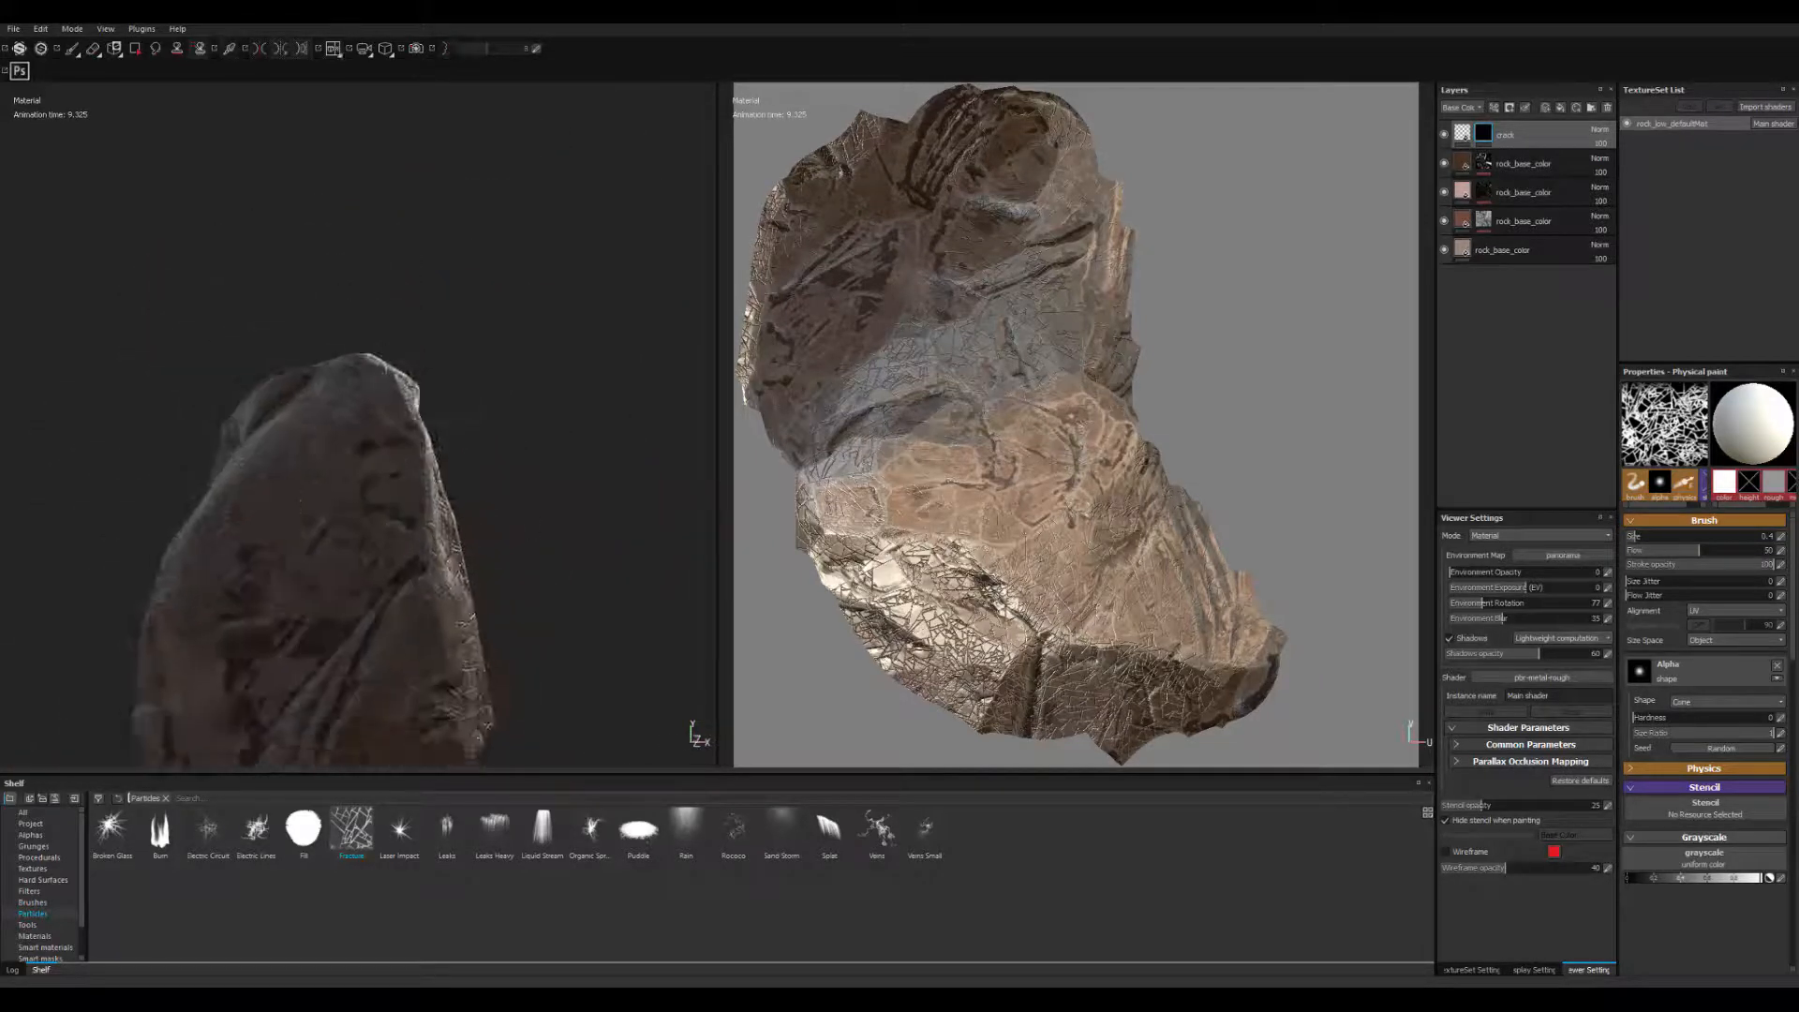
middle_click_drag(267, 652, 397, 521, "alt")
left_click_drag(397, 521, 749, 516, "alt")
left_click_drag(506, 525, 775, 690, "alt")
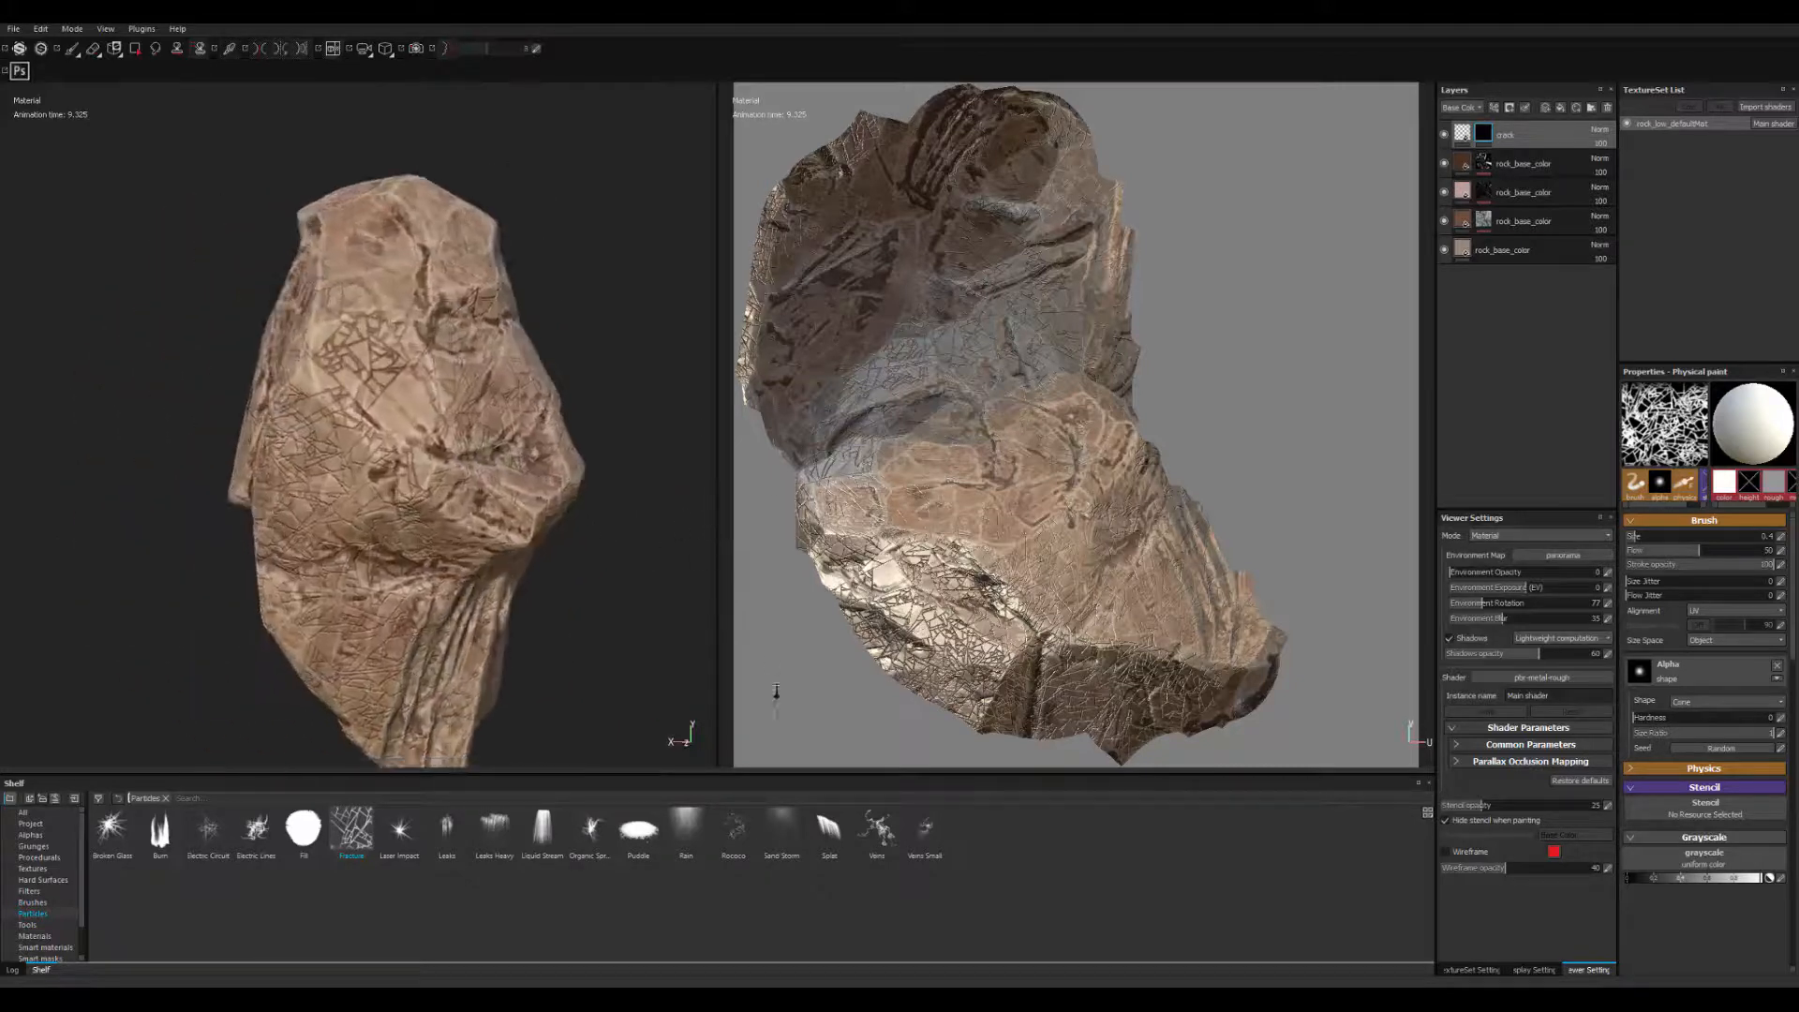
- Undo the fracture lines and try the Broken Glass particle brush near the rock's overhang
right_click_drag(774, 691, 843, 698, "alt")
right_click_drag(637, 539, 375, 542, "shift")
mouse_move(370, 548)
middle_mouse_down("alt")
mouse_move(500, 541)
mouse_move(409, 545)
middle_mouse_up("alt")
key("ctrl+z")
left_click(111, 837)
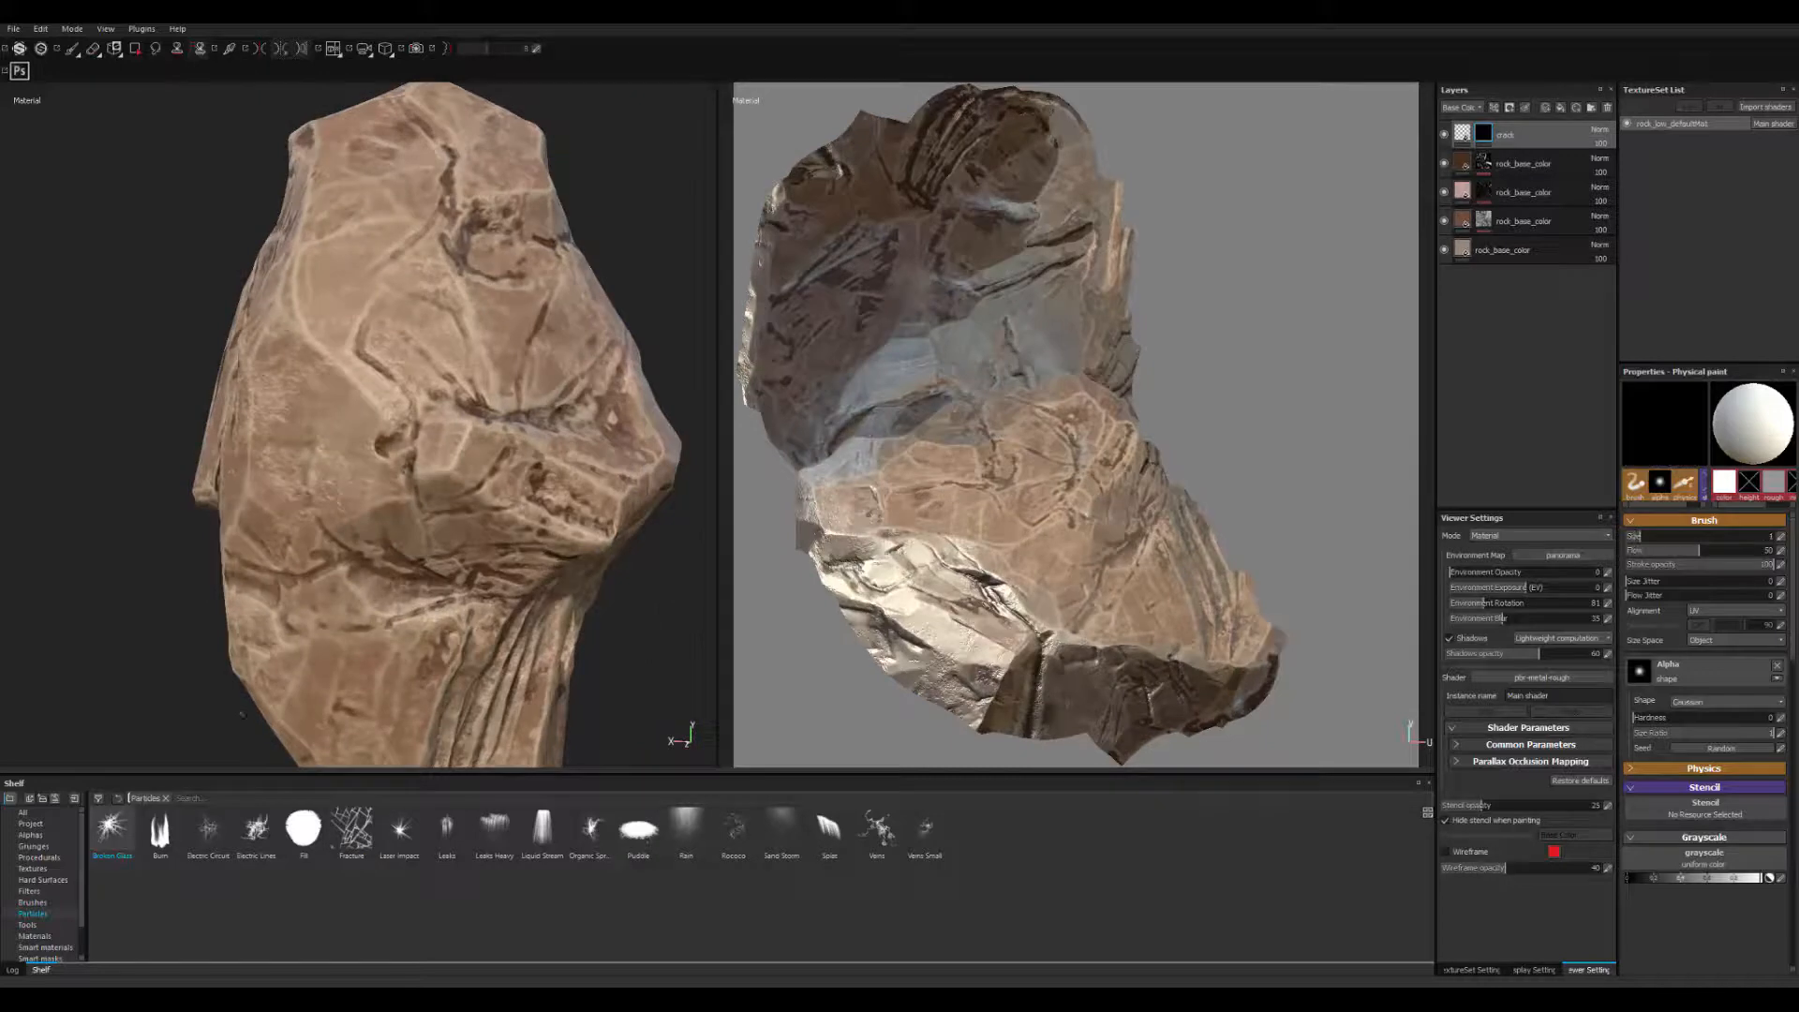
left_click(487, 573)
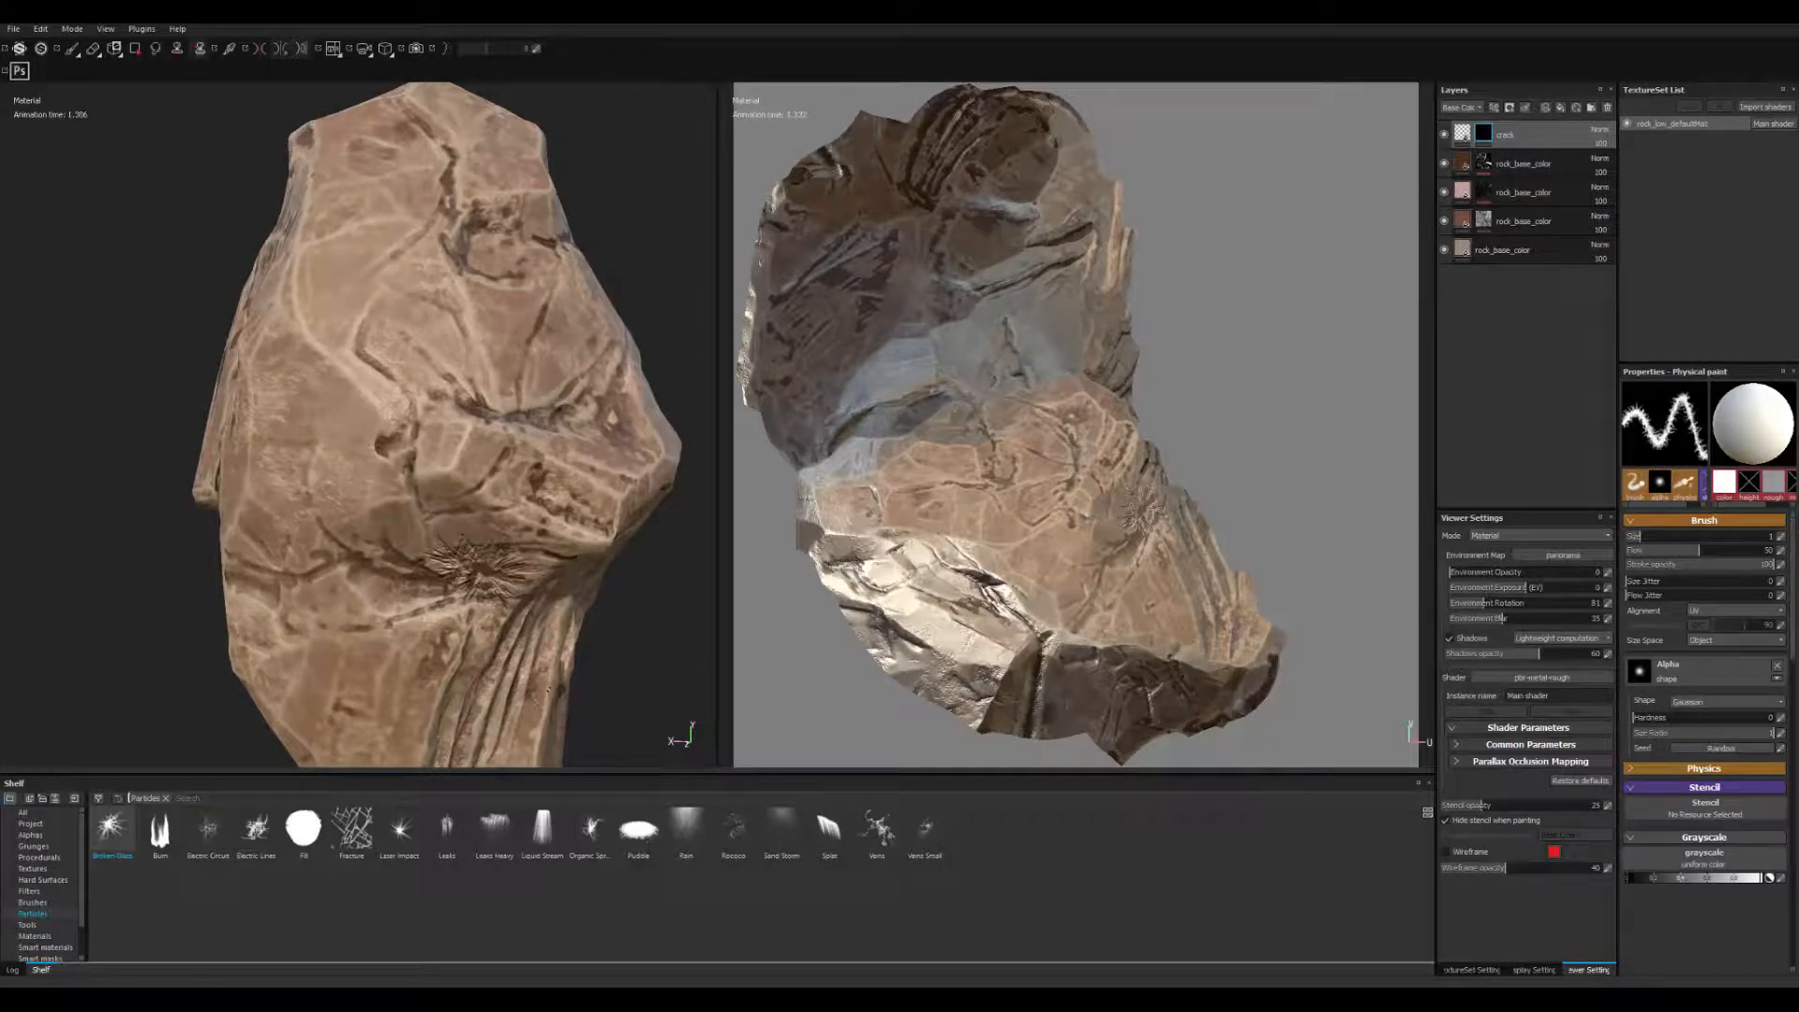
- Try the Electric Circuit particle brush across the front of the rock above the overhang, and undo the result
left_click(209, 837)
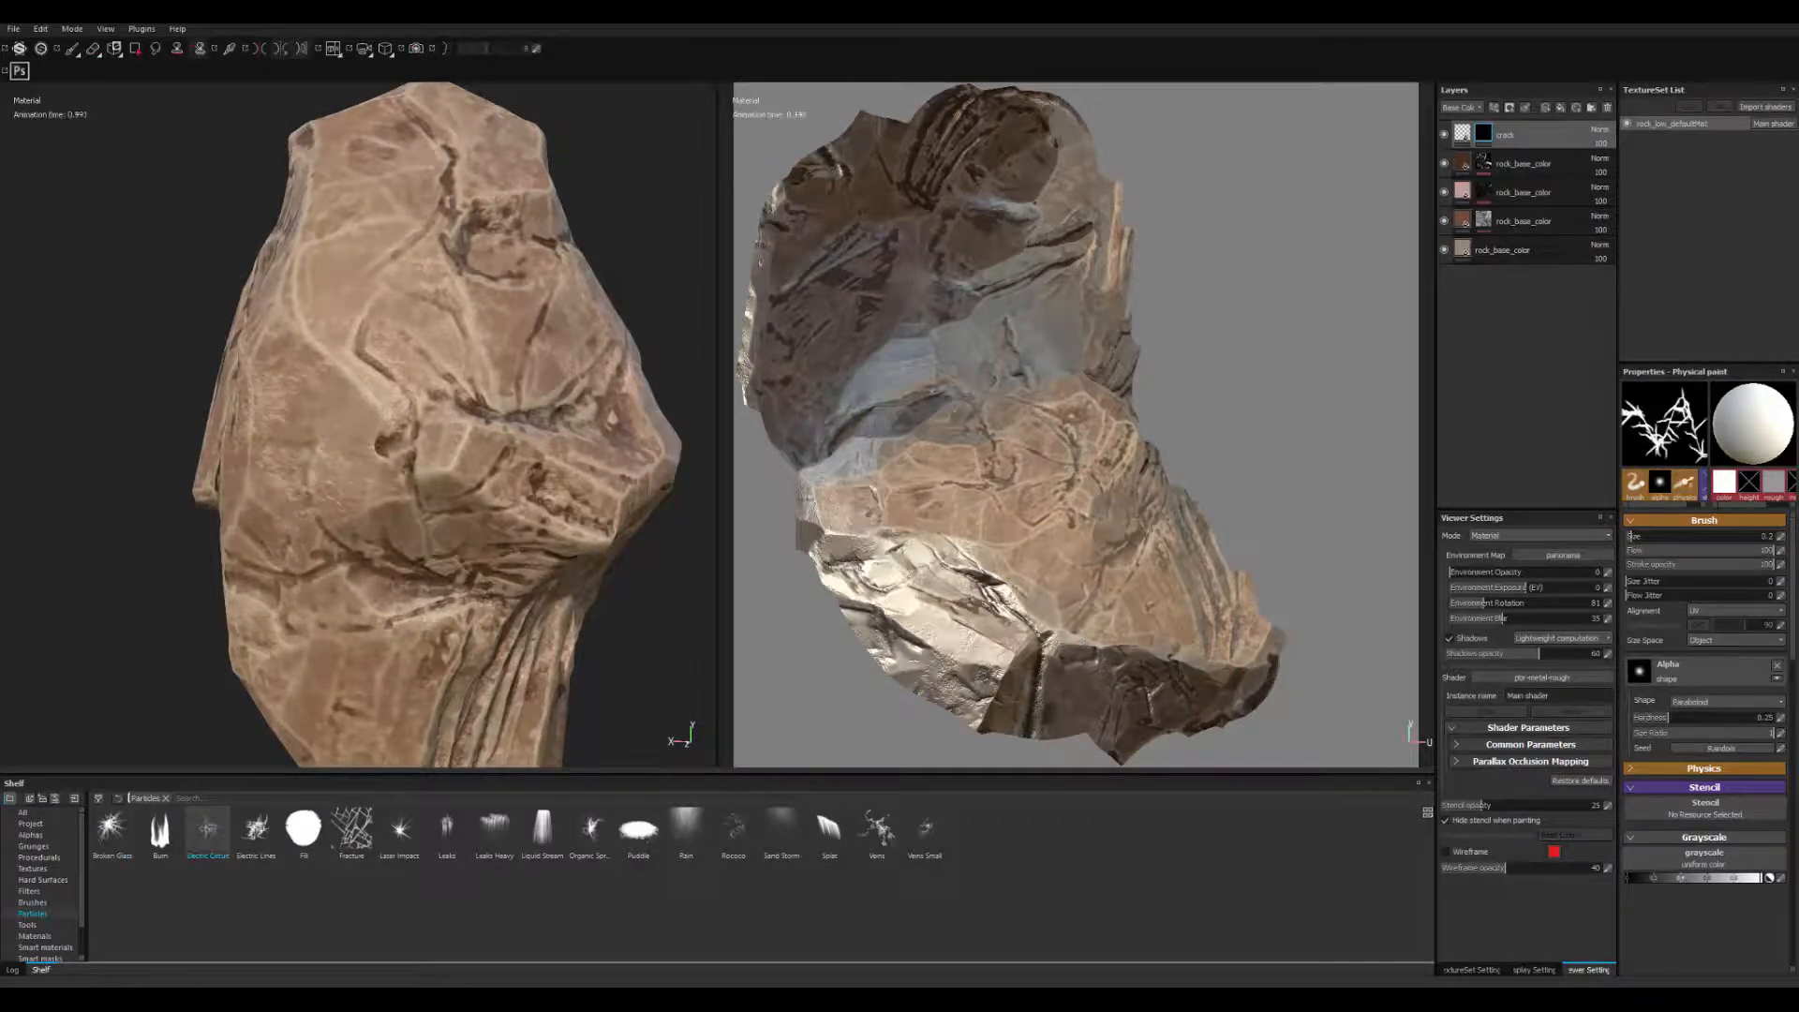
left_click_drag(486, 591, 454, 548, "alt")
mouse_move(505, 568)
left_mouse_down("alt")
mouse_move(507, 492)
mouse_move(619, 467)
left_mouse_up("alt")
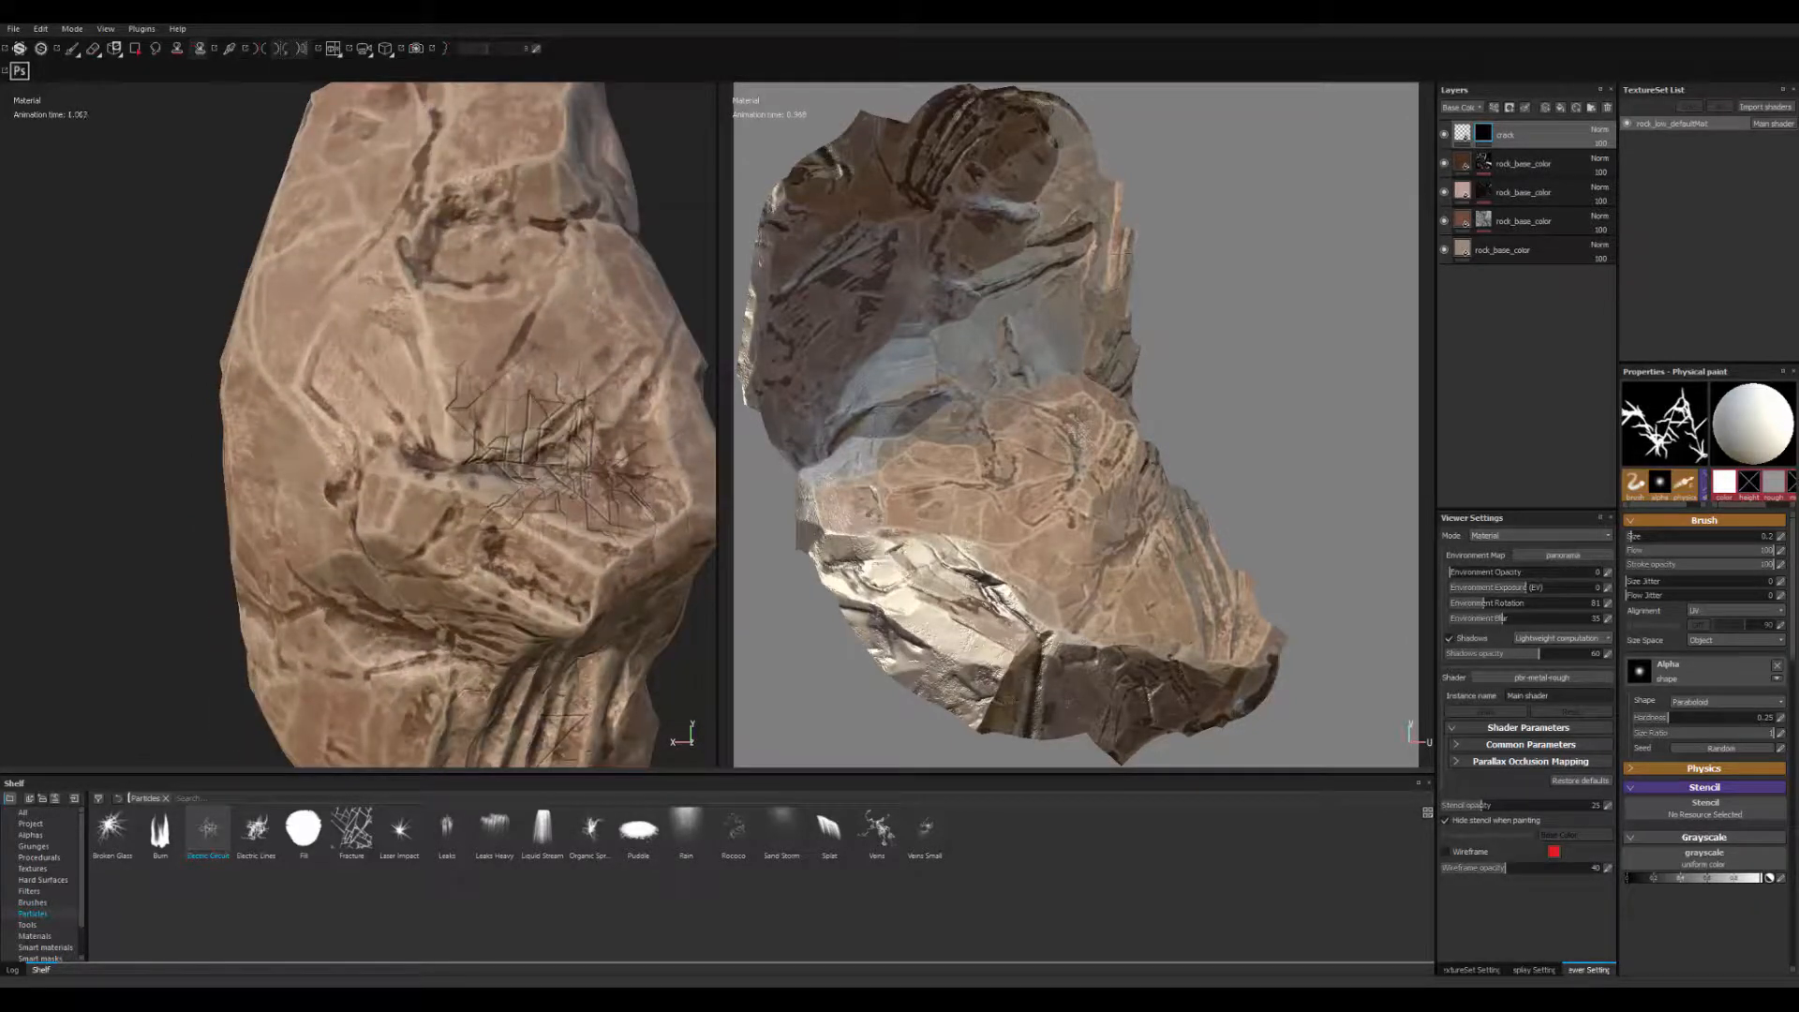
key("ctrl+z")
mouse_move(461, 630)
left_mouse_down("alt")
mouse_move(529, 640)
mouse_move(513, 667)
mouse_move(496, 647)
left_mouse_up("alt")
middle_click_drag(496, 646, 371, 543, "alt")
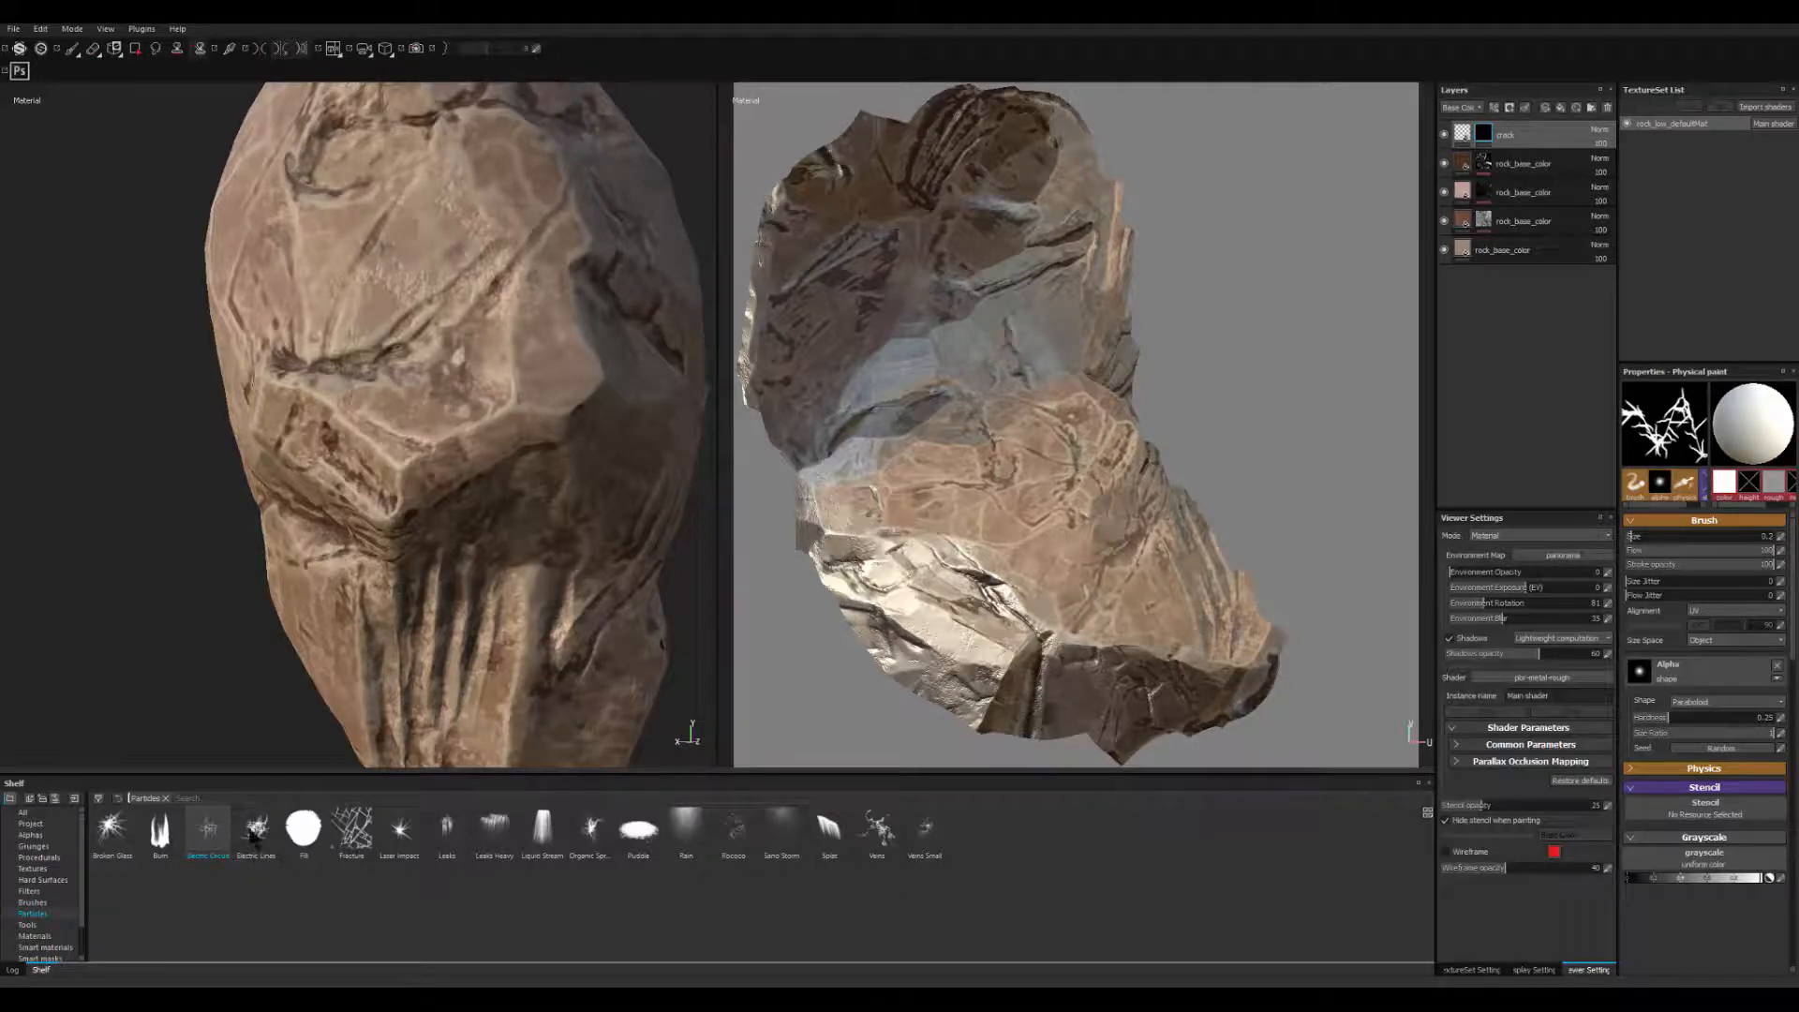
- Try the Fracture particle brush again at different brush sizes around the rock's overhang, and undo the results
left_click_drag(513, 563, 459, 468, "alt")
left_click_drag(356, 731, 336, 864, "alt")
left_click(345, 839)
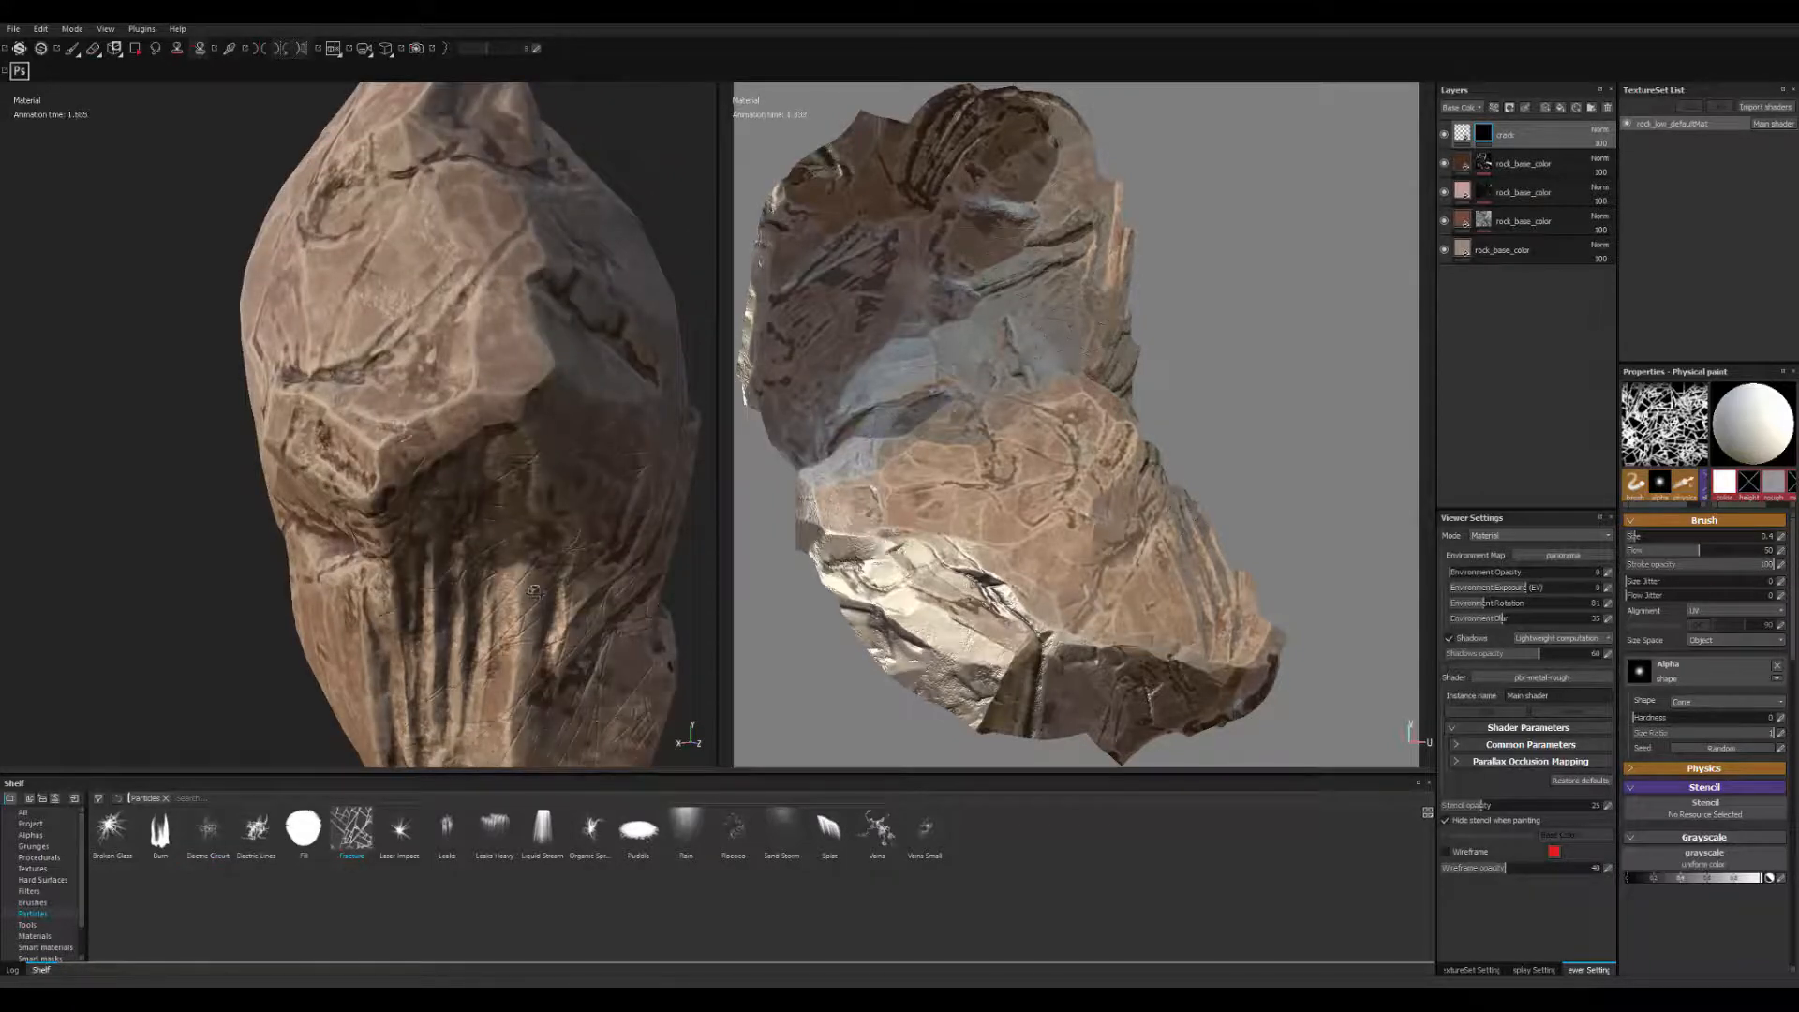
mouse_move(533, 590)
left_mouse_down("alt")
mouse_move(540, 375)
mouse_move(661, 375)
left_mouse_up("alt")
right_click_drag(437, 350, 463, 366, "ctrl")
left_click(465, 364)
key("ctrl+z")
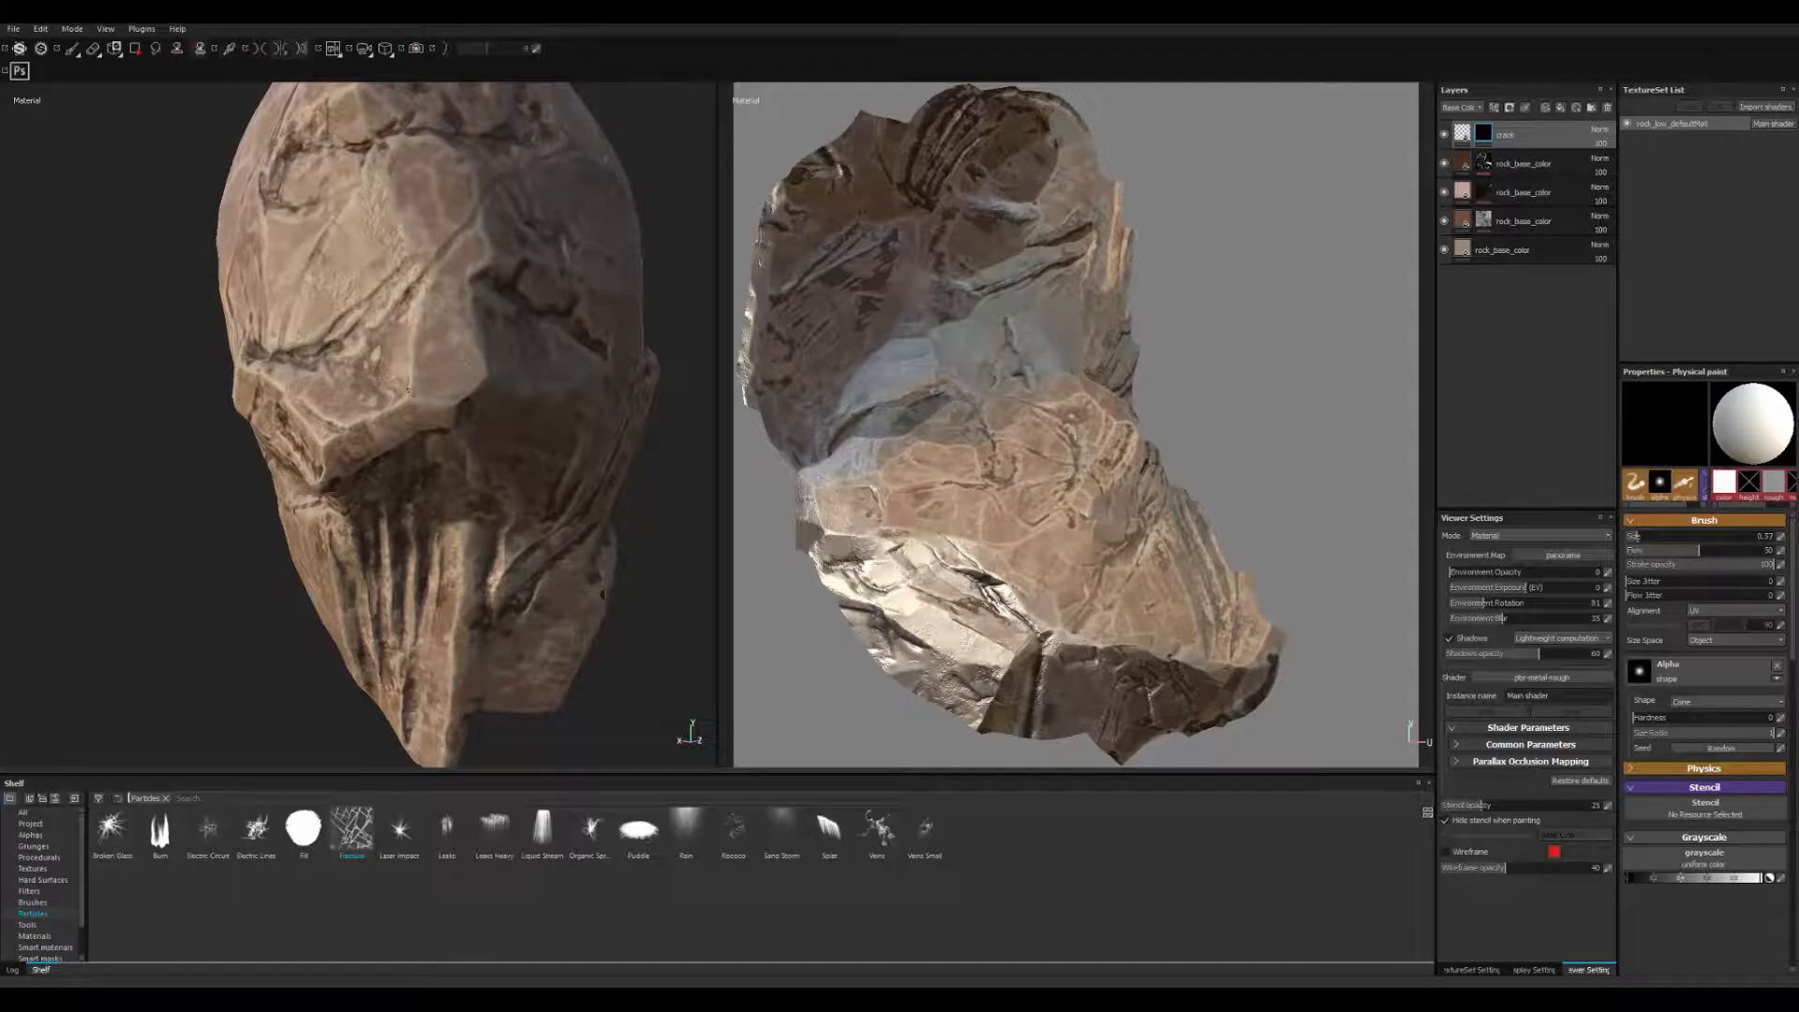
left_click(444, 396)
left_click_drag(466, 503, 541, 455, "alt")
key("ctrl+z")
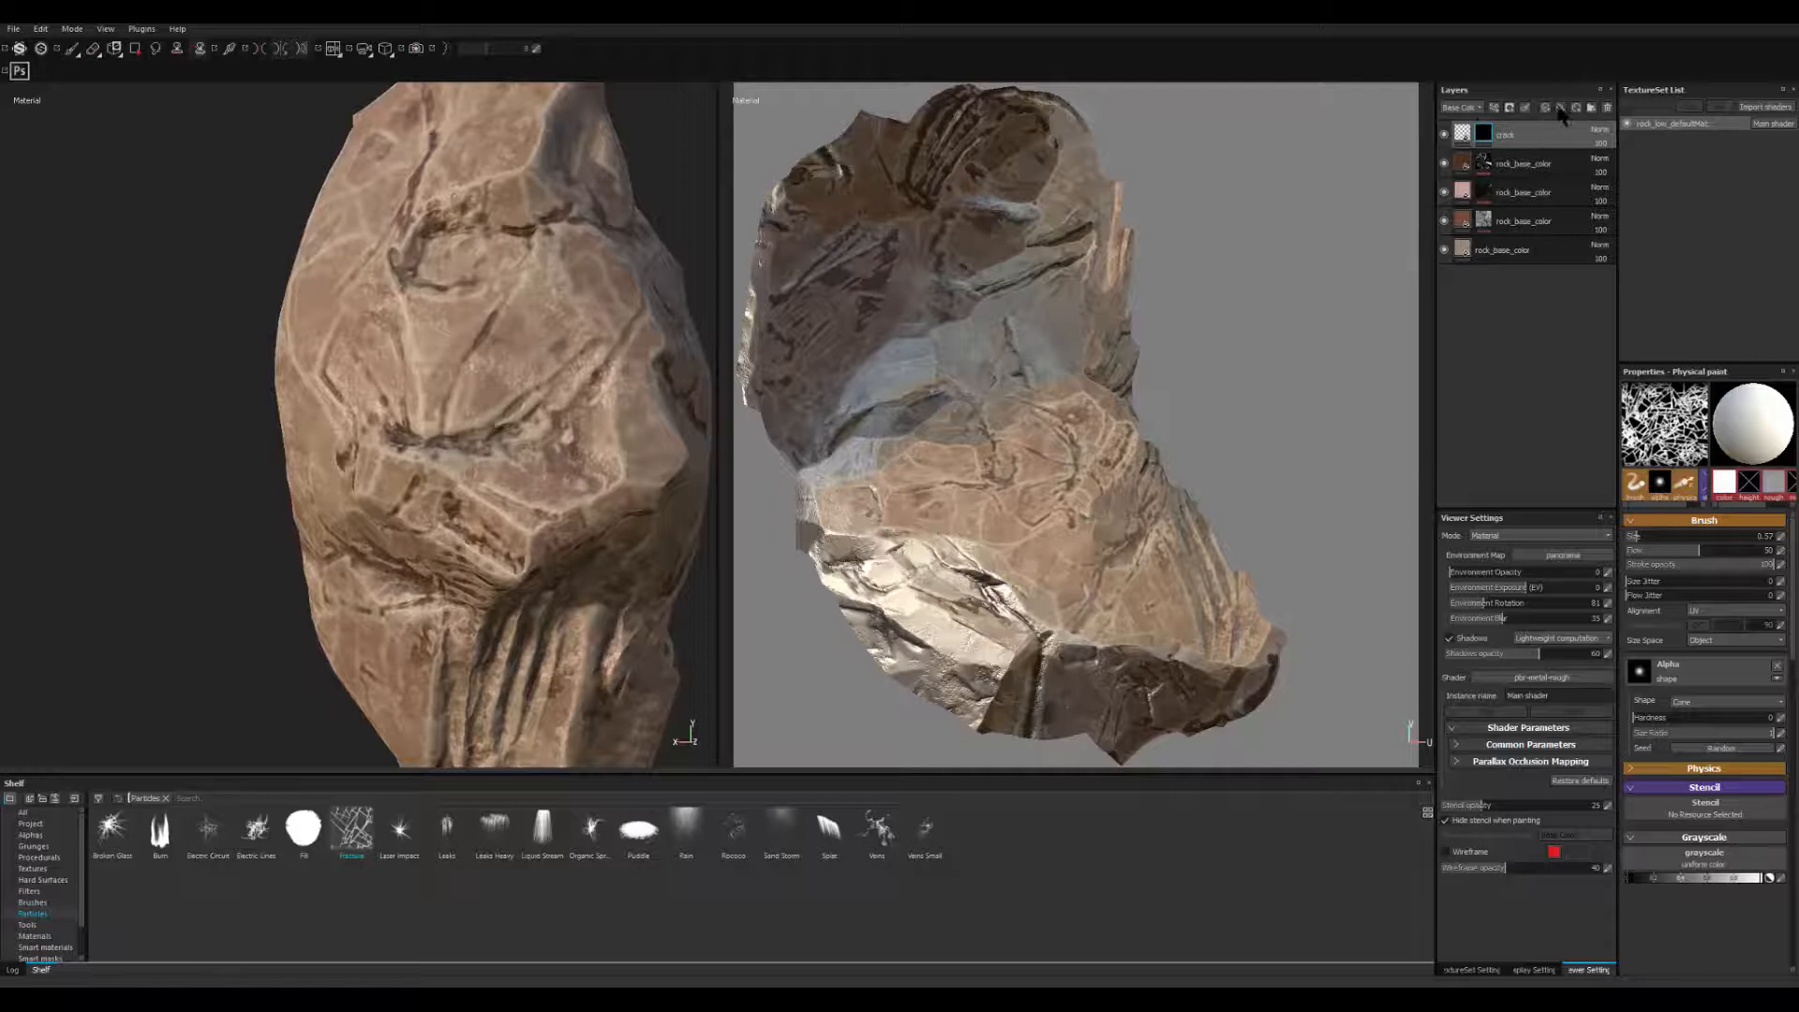
- Delete the crack fill layer and add an empty paint layer above the dark brown layer
left_click(1481, 139)
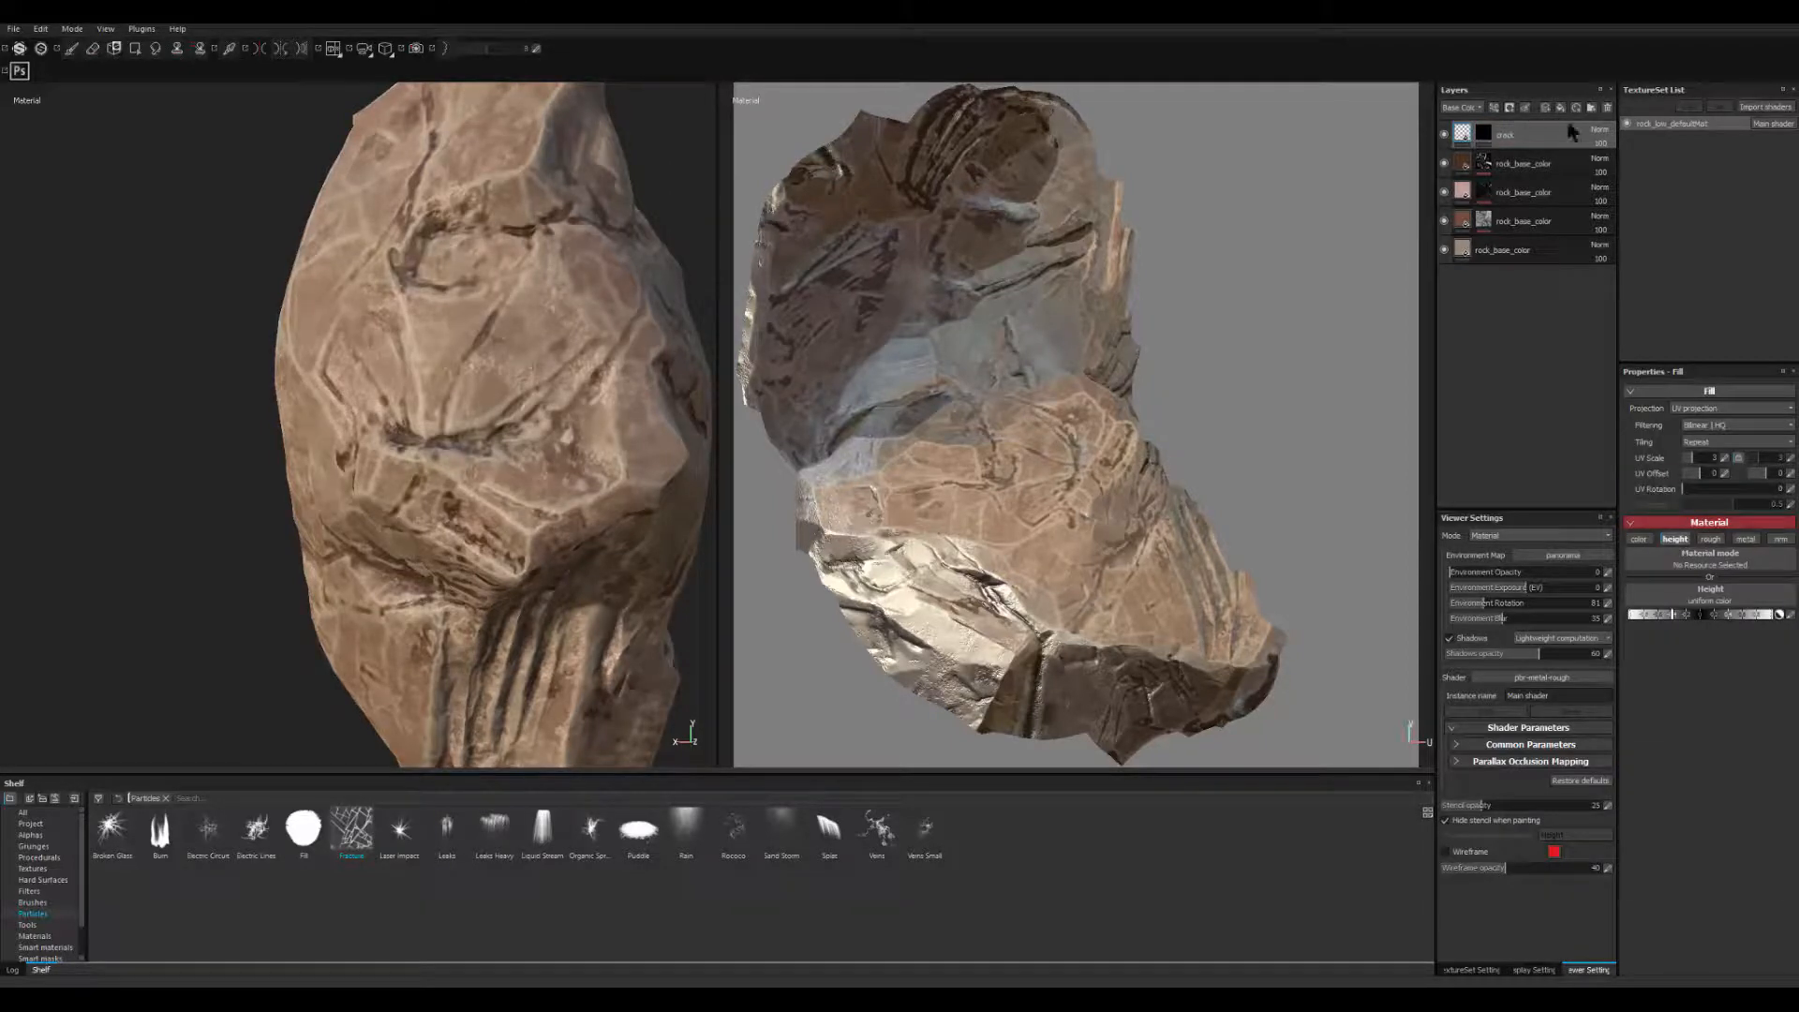
left_click(1608, 108)
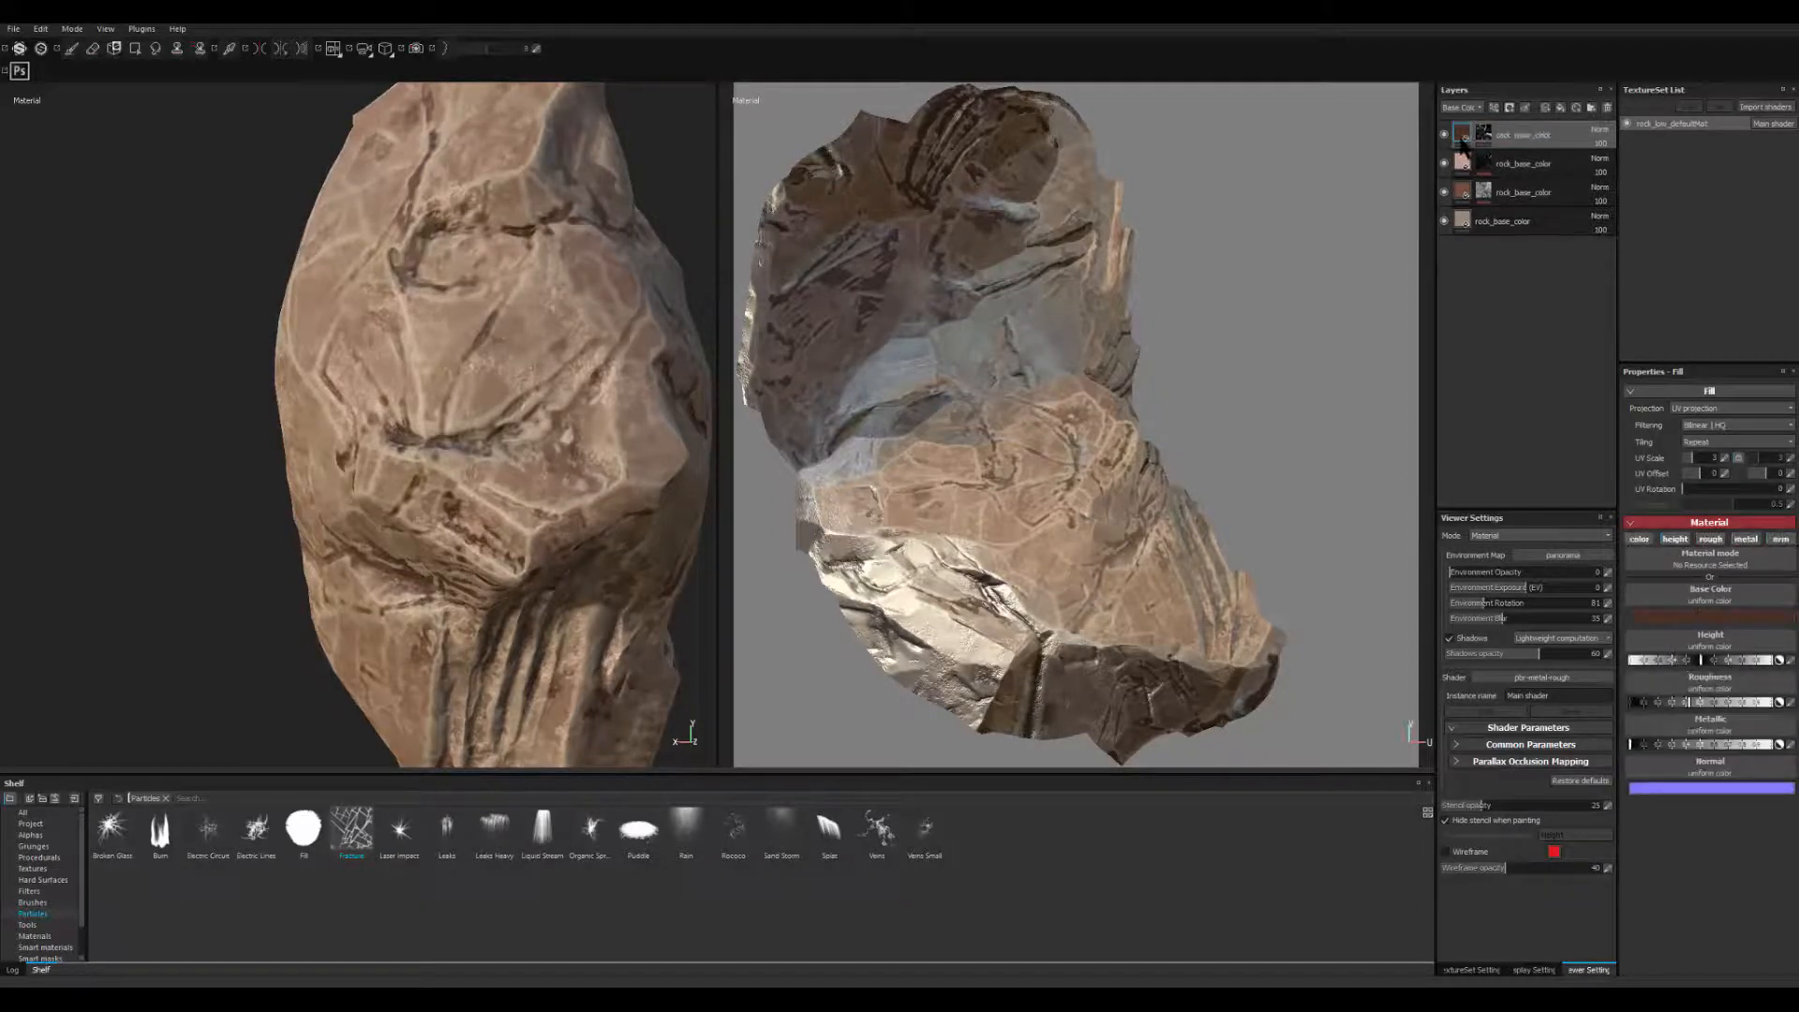
left_click(1546, 109)
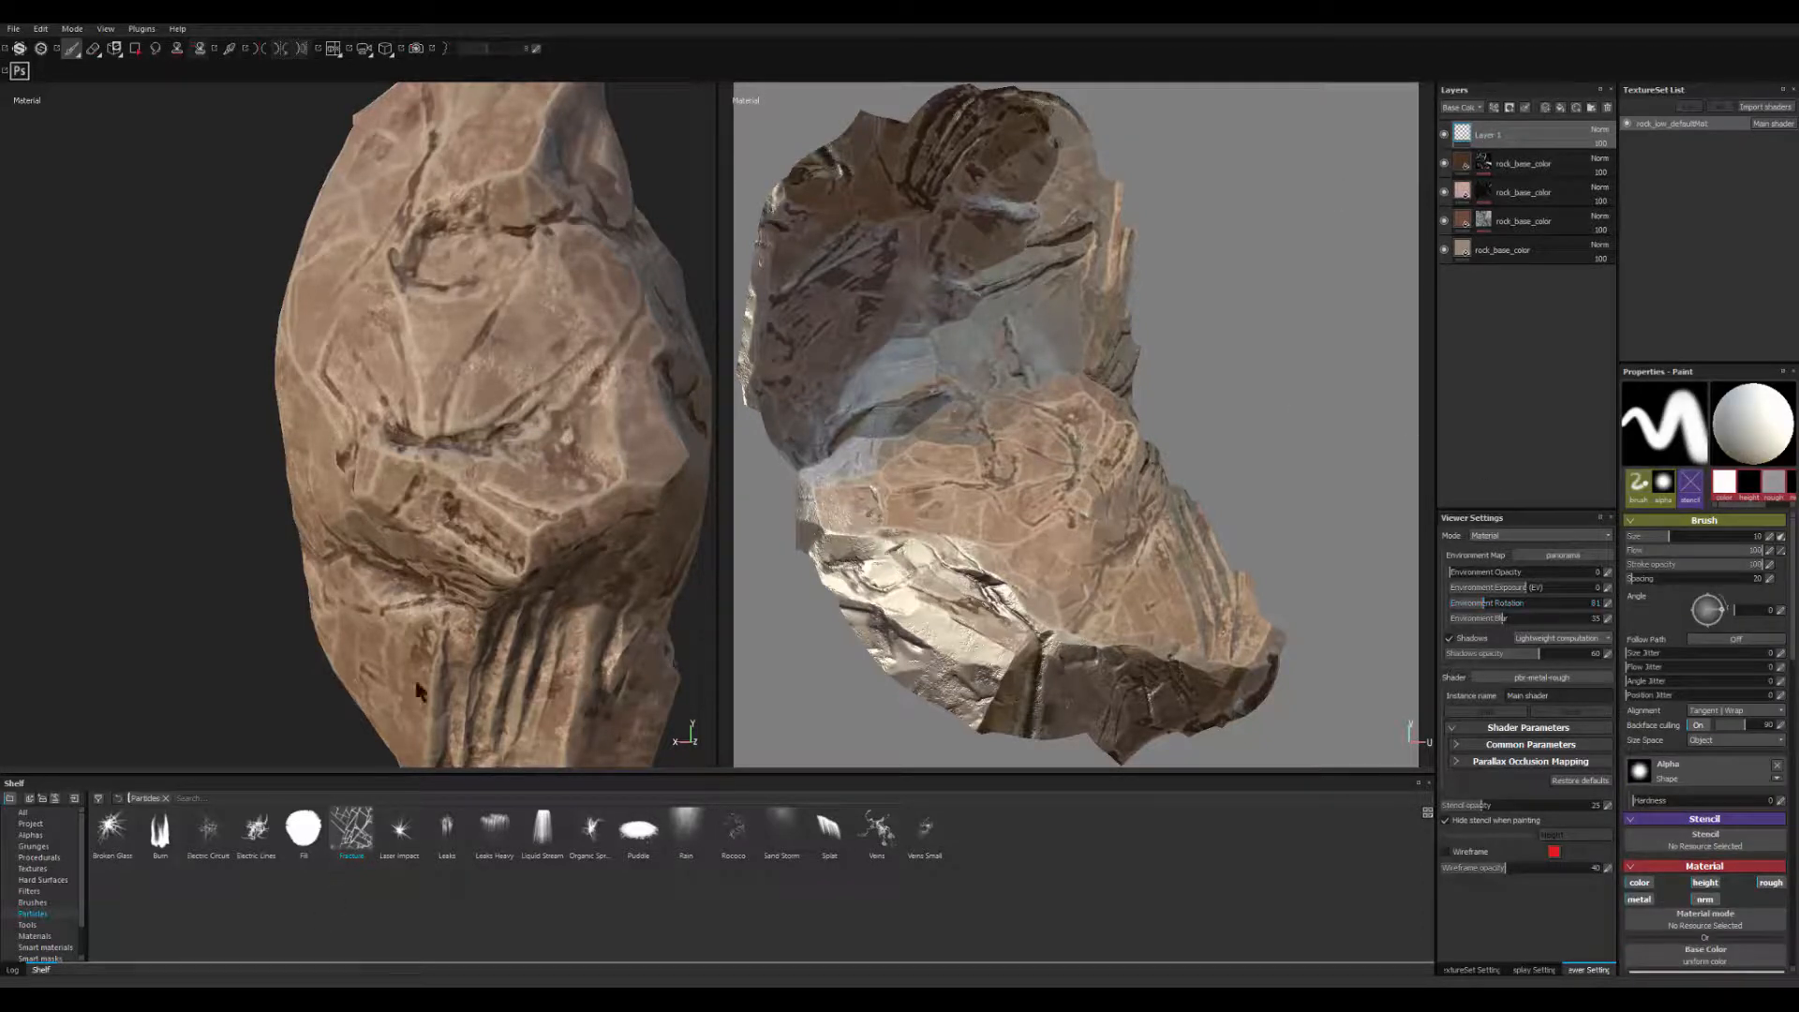
- Choose the Fracture particle brush and limit its material to the height channel only
left_click(351, 830)
mouse_move(599, 464)
left_mouse_down()
mouse_move(515, 408)
mouse_move(431, 393)
left_mouse_up()
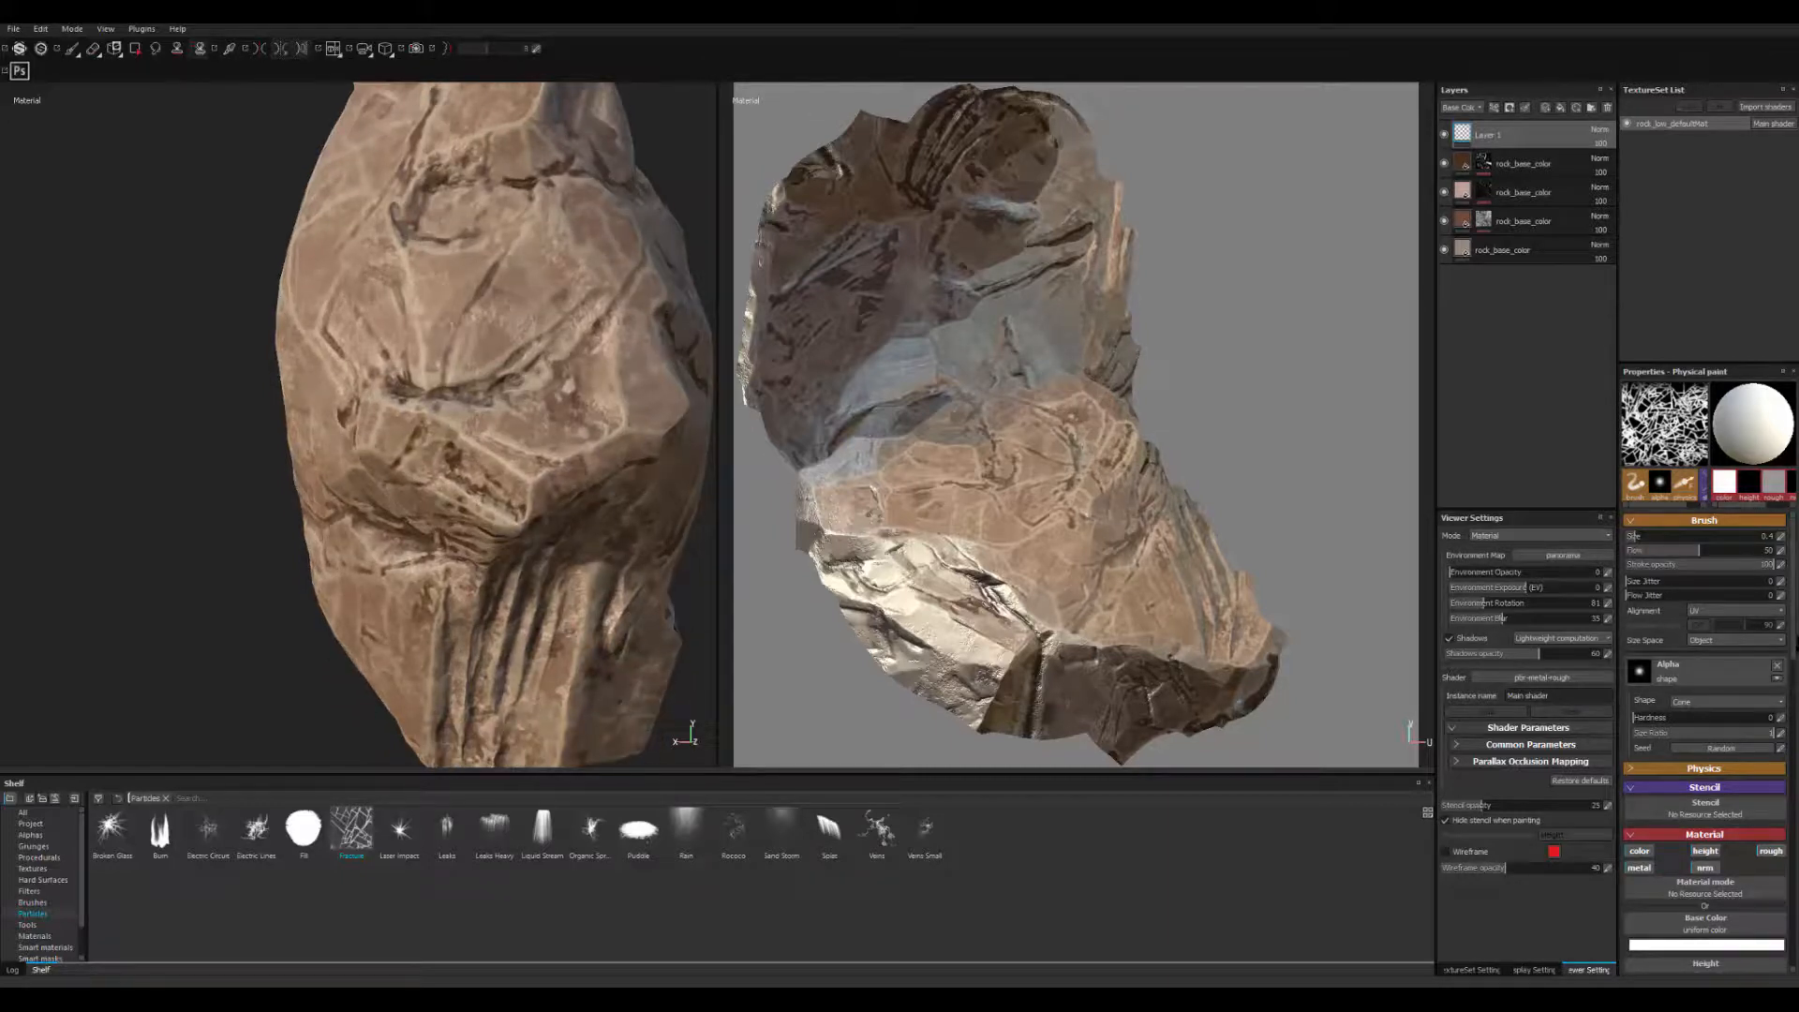
left_click(1640, 851)
left_click(1642, 867)
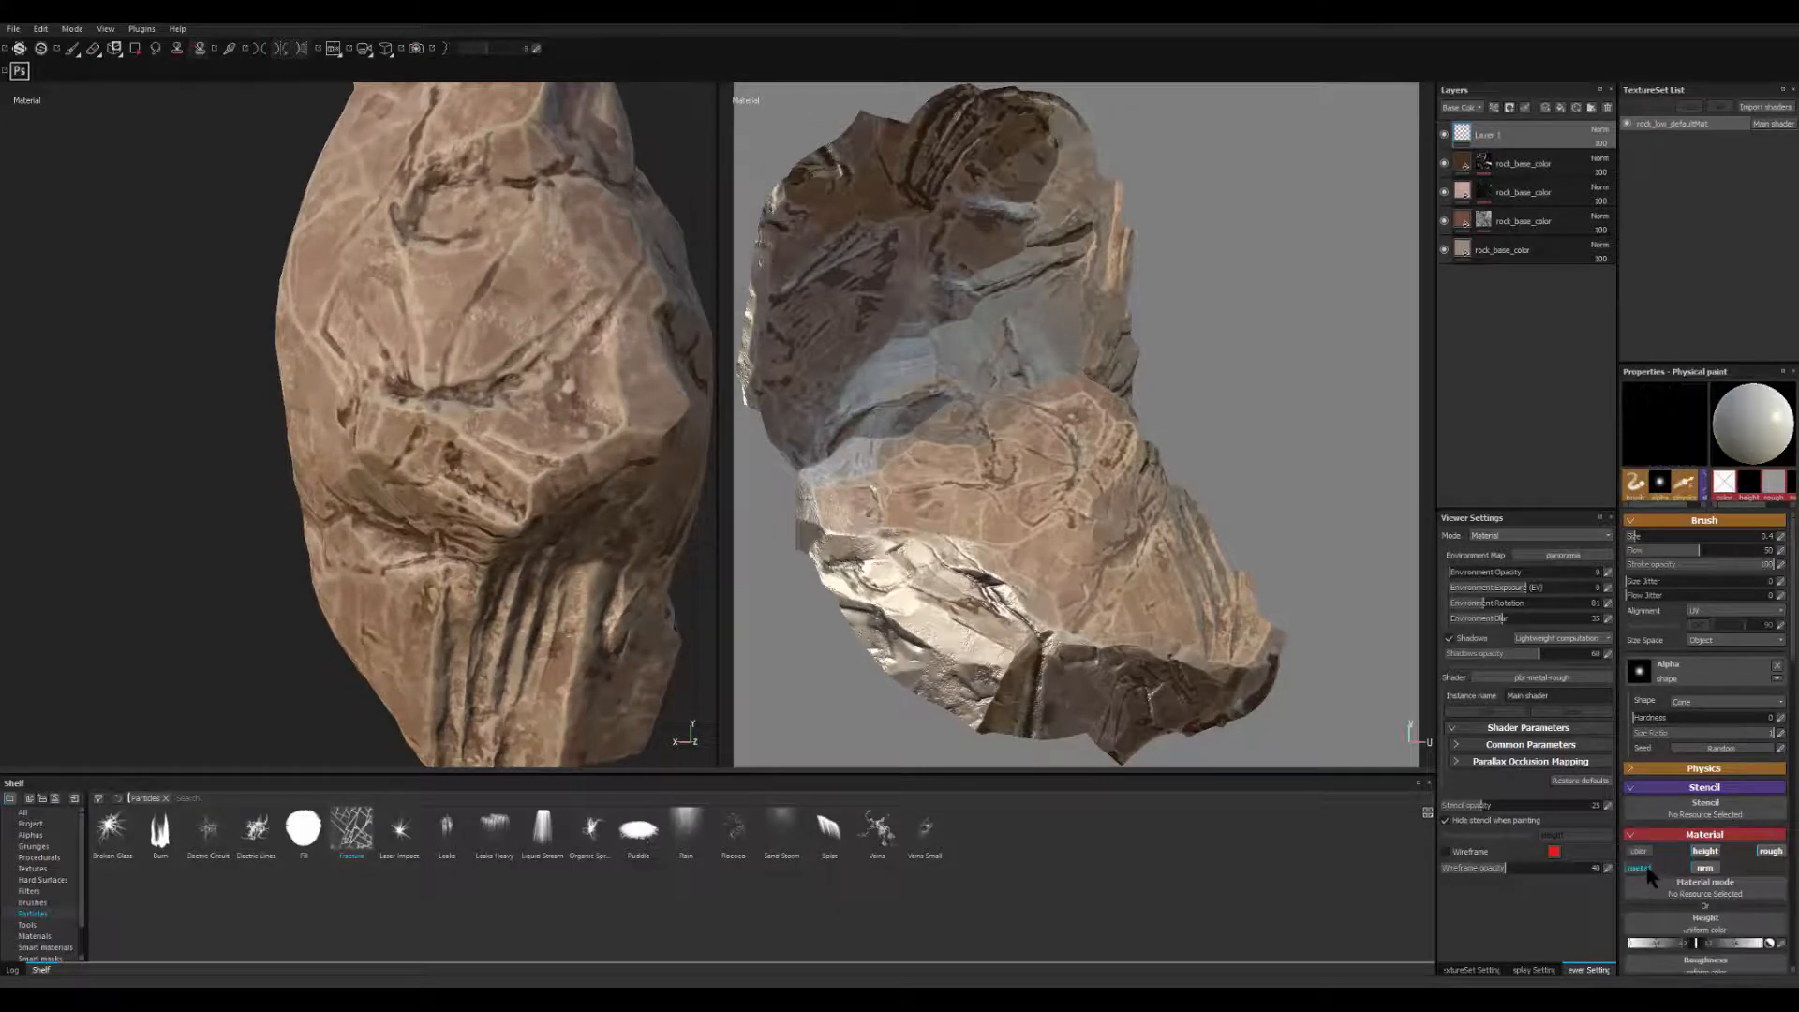
left_click(1769, 853)
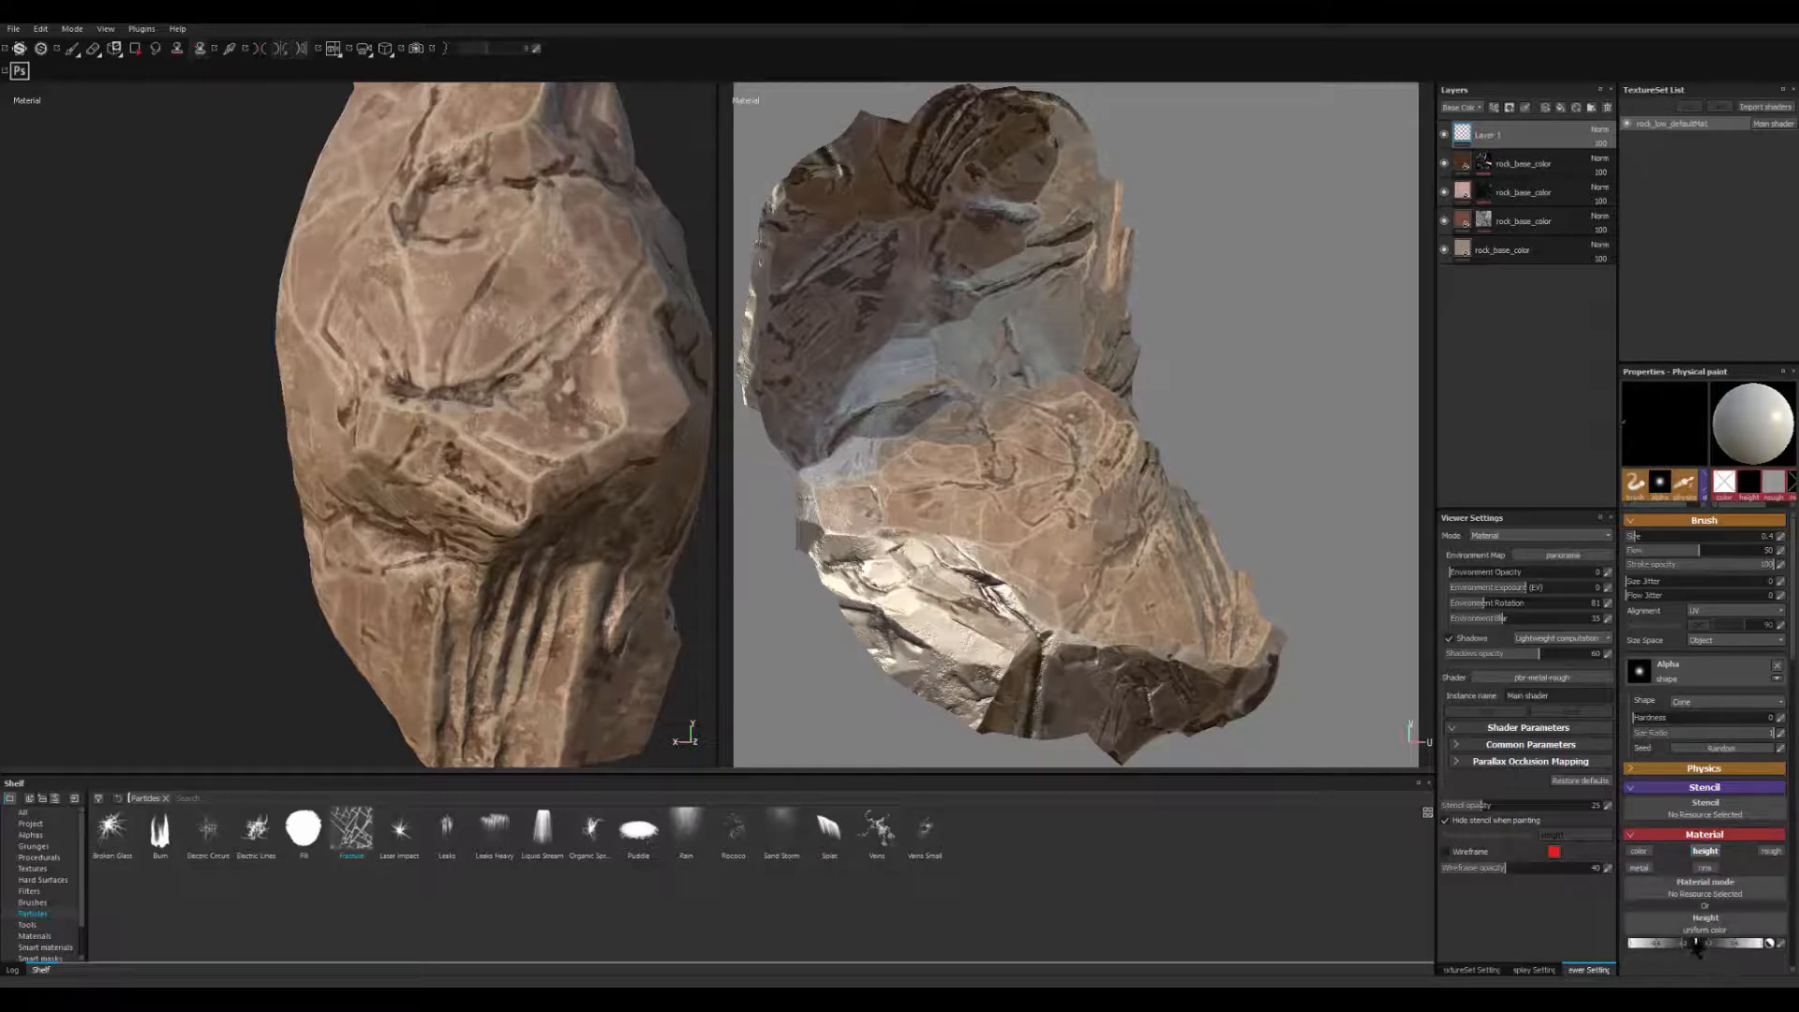
- Spread Fracture particle cracks with a lowered height value over the rock and inspect them from all sides under rotated lighting
left_click(573, 407)
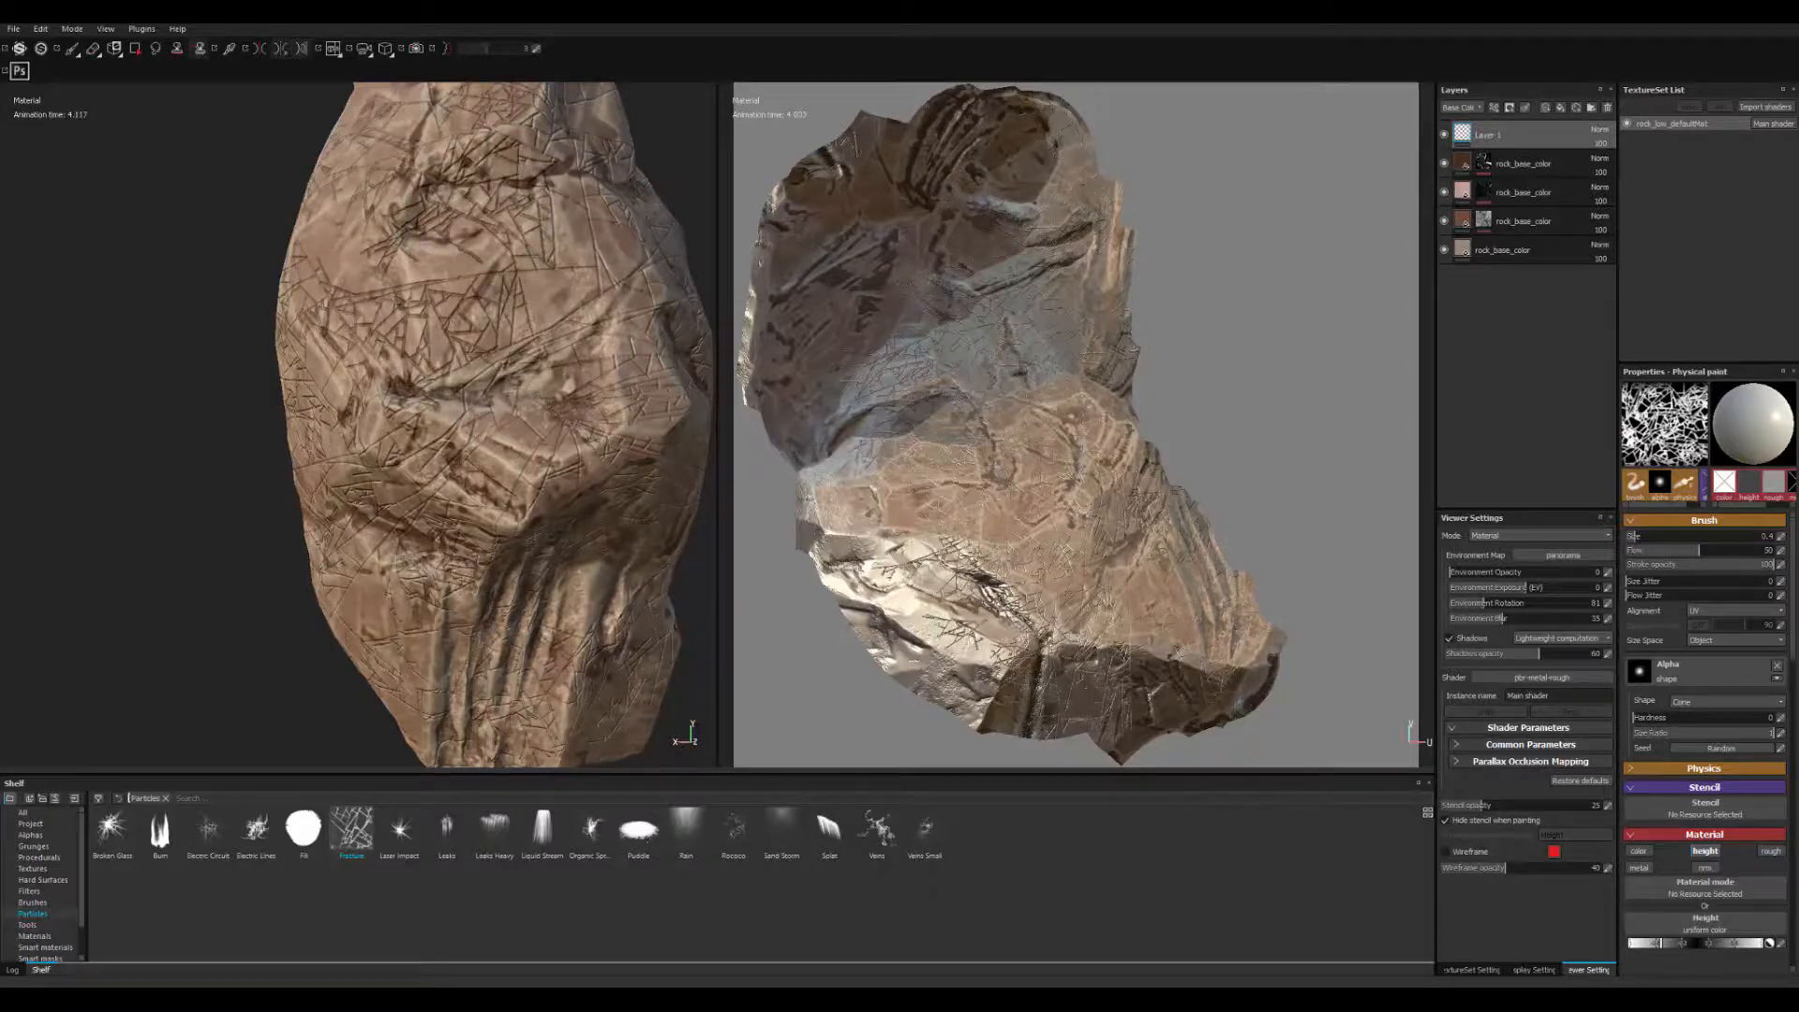
key("ctrl+z")
scroll(1682, 663, "down", 2)
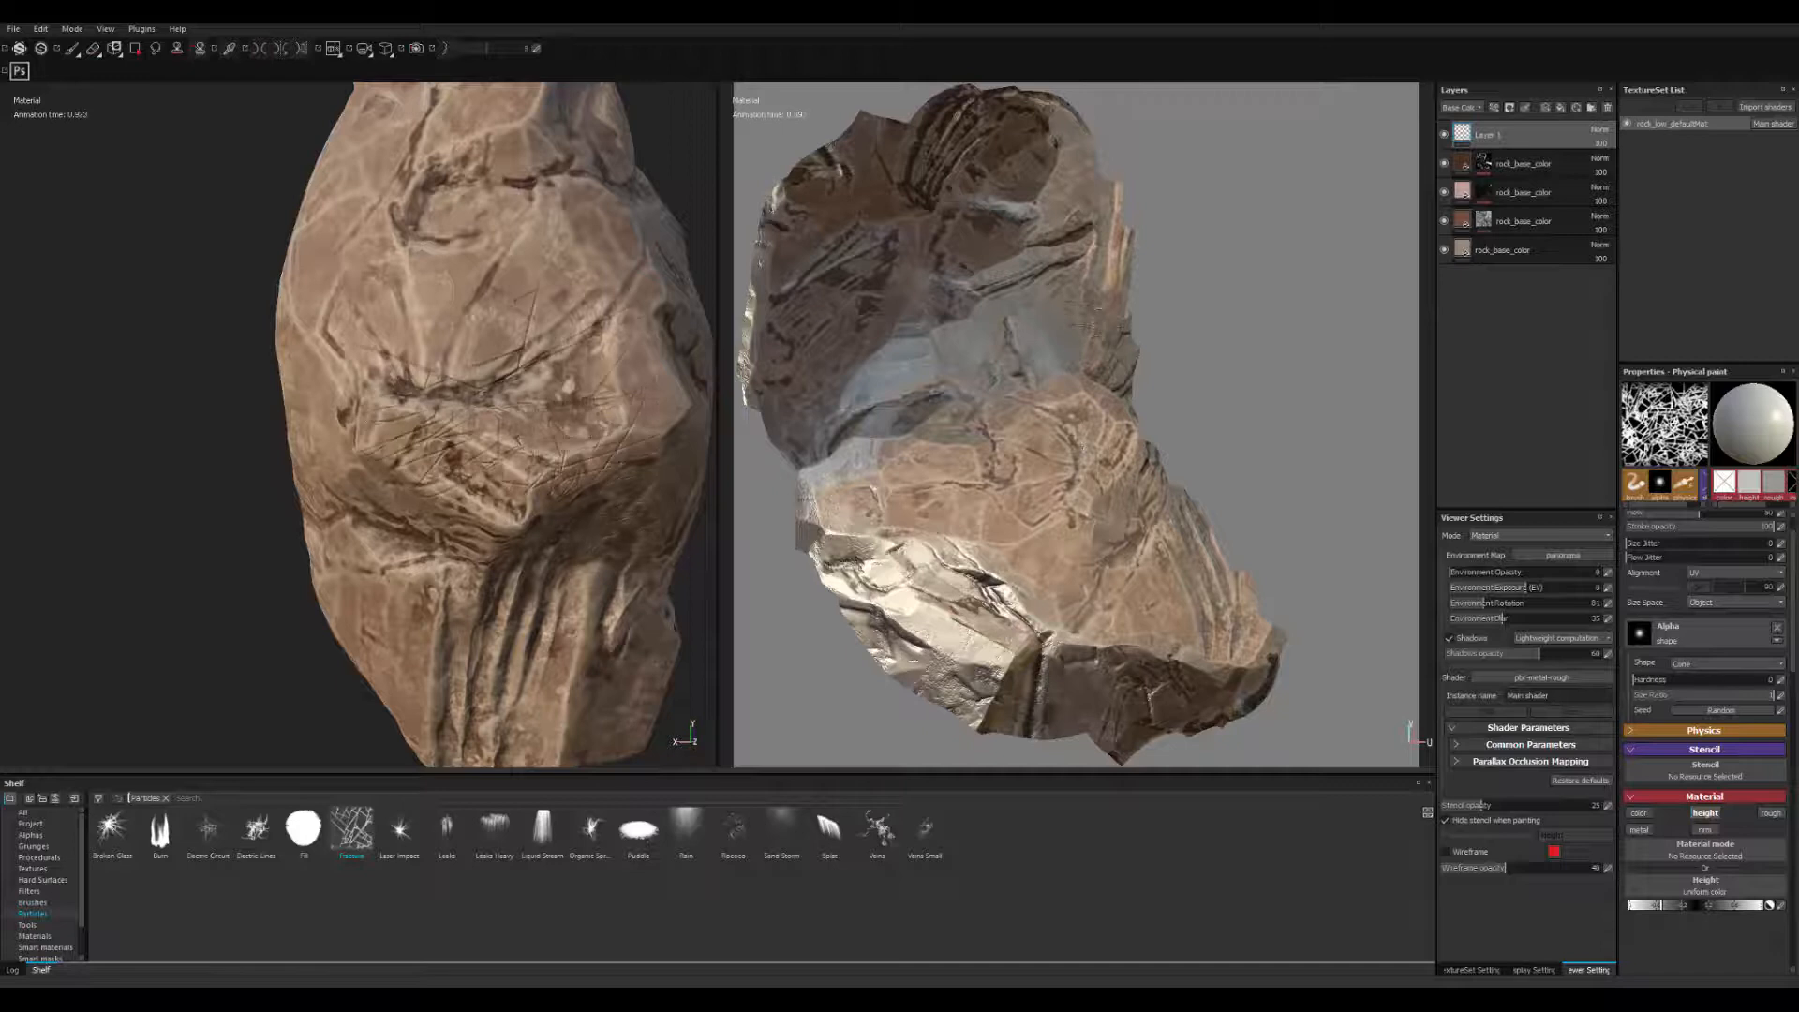
scroll(394, 525, "down", 3)
left_click_drag(347, 515, 487, 534, "alt")
right_click_drag(487, 534, 464, 504, "alt")
left_click_drag(464, 504, 552, 563, "alt")
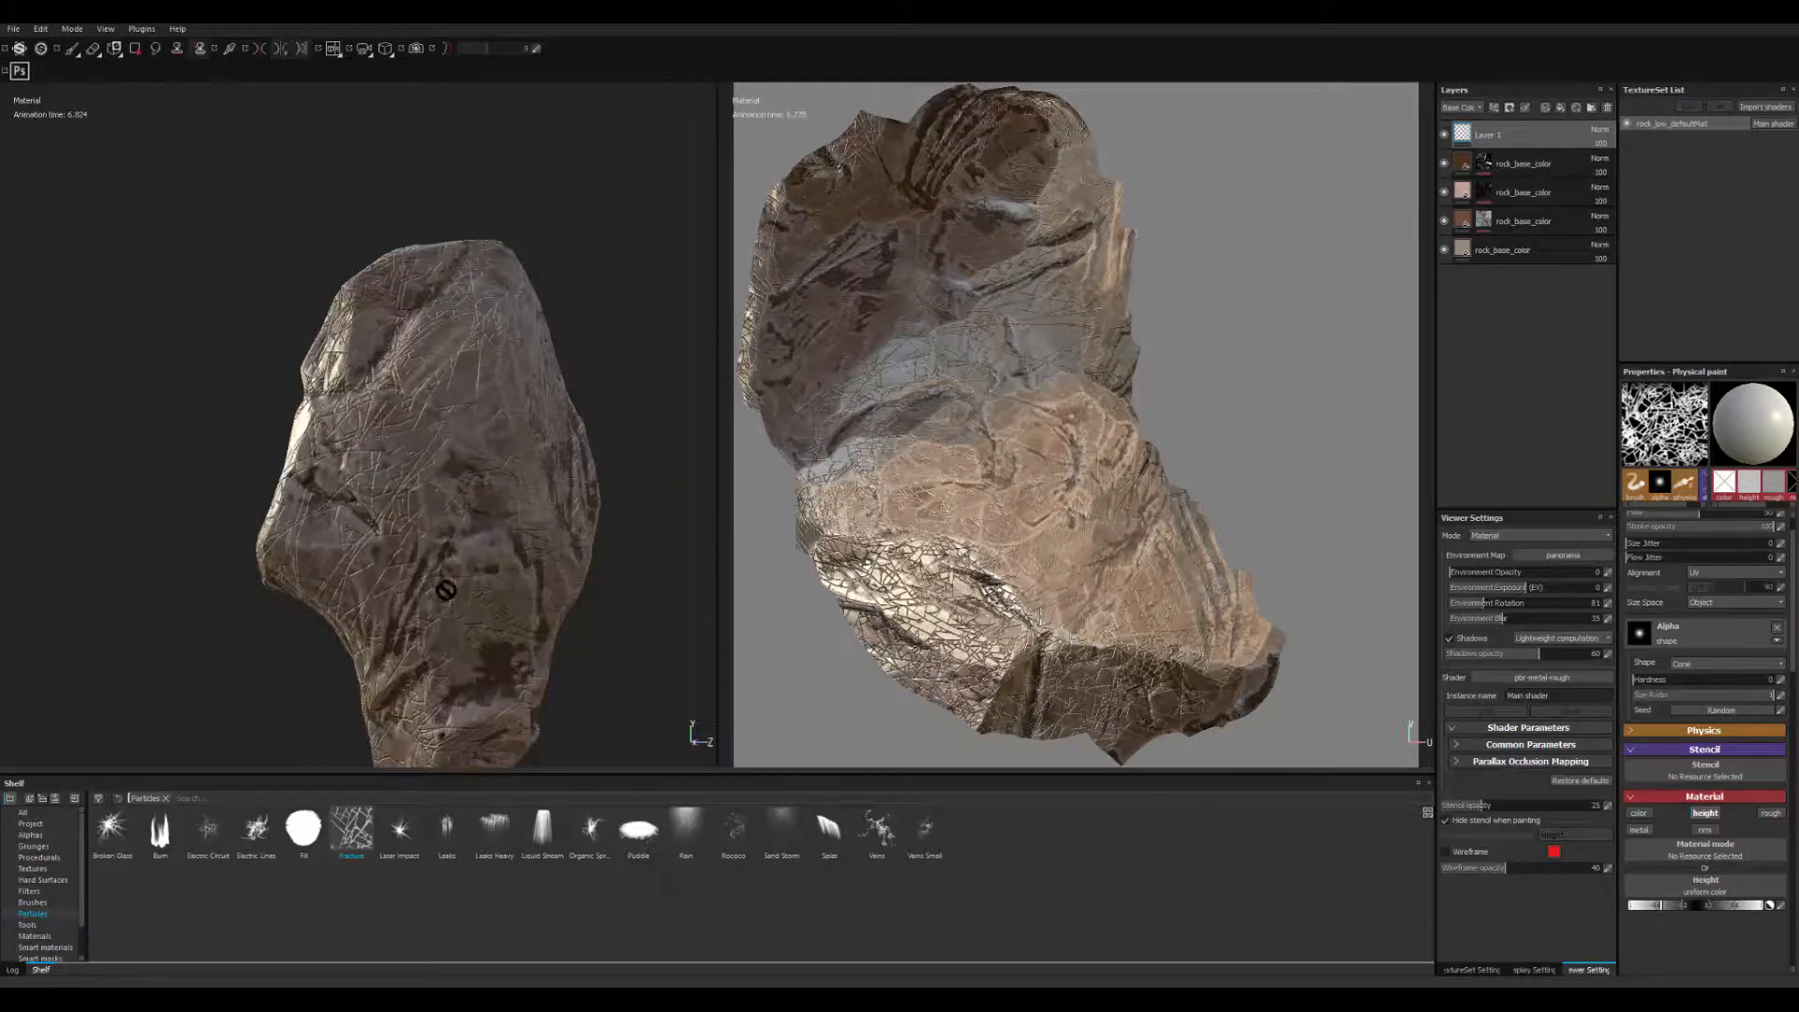
mouse_move(552, 572)
right_mouse_down("shift")
mouse_move(494, 584)
mouse_move(543, 596)
right_mouse_up("shift")
left_click_drag(543, 596, 481, 502, "alt")
right_click_drag(481, 502, 465, 506, "shift")
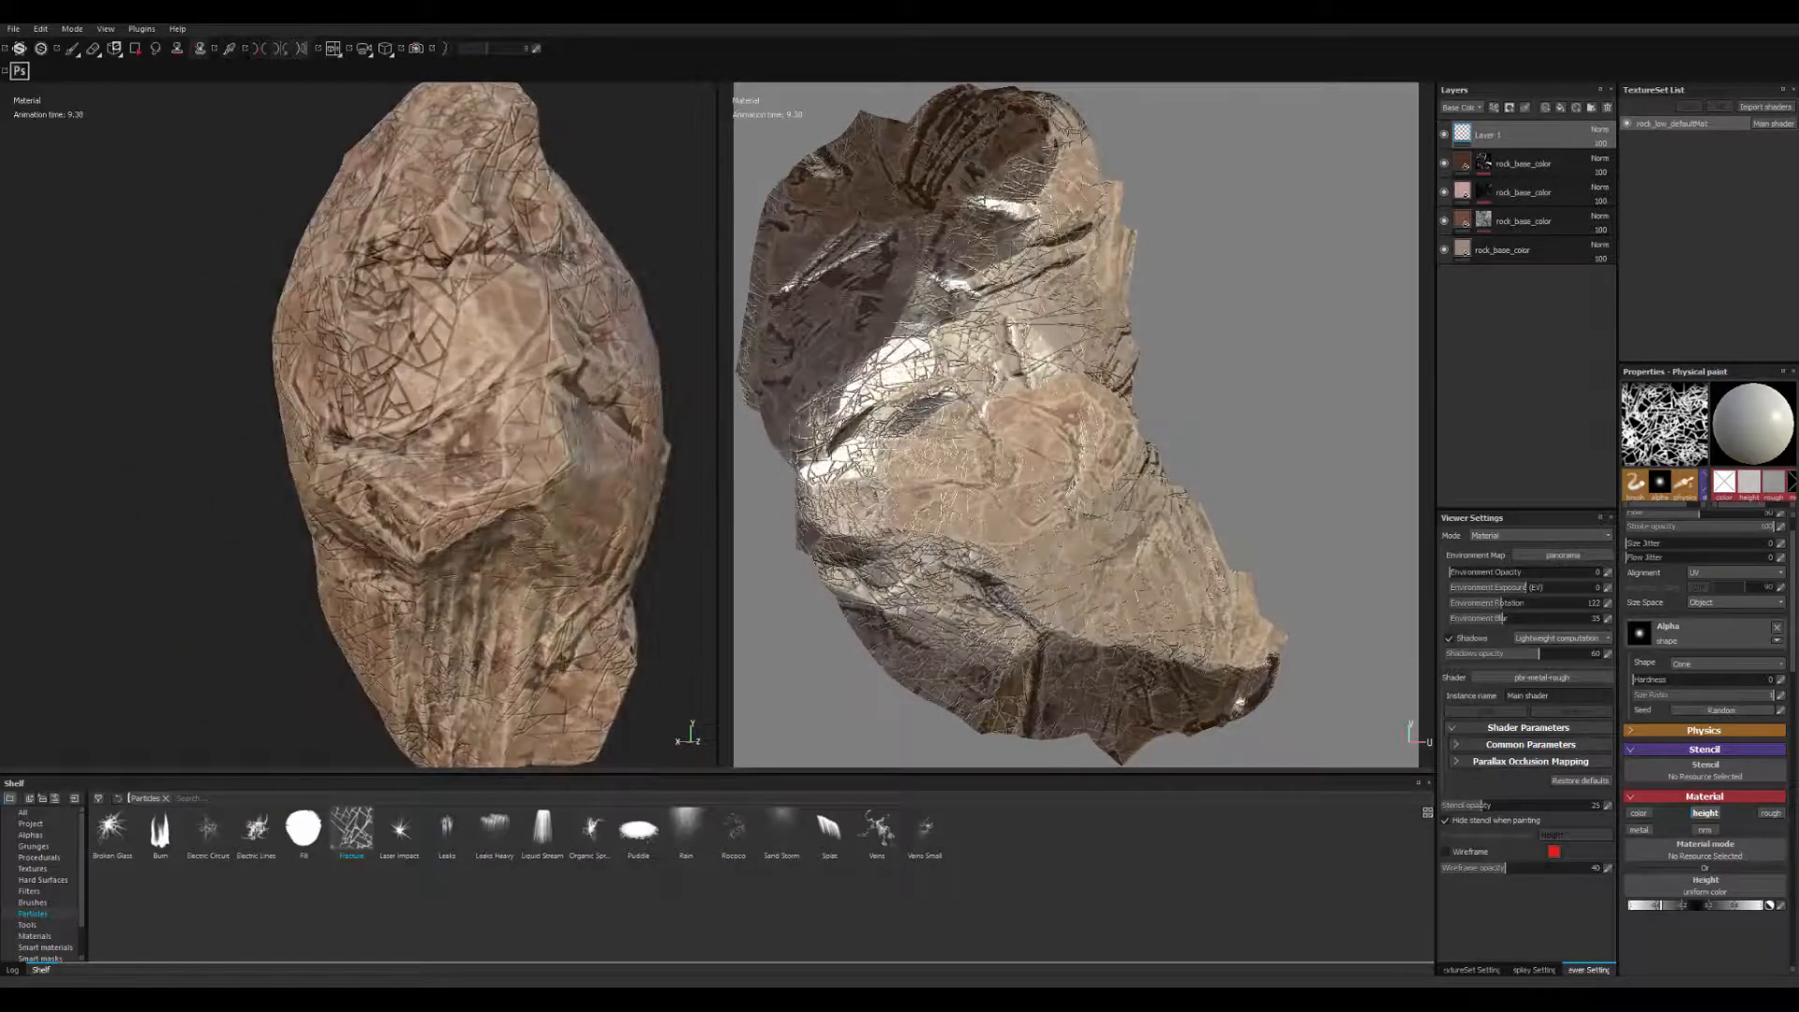
middle_click_drag(465, 506, 510, 441, "alt")
- Add a black mask to the new paint layer and name the layer crack
right_click(1497, 134)
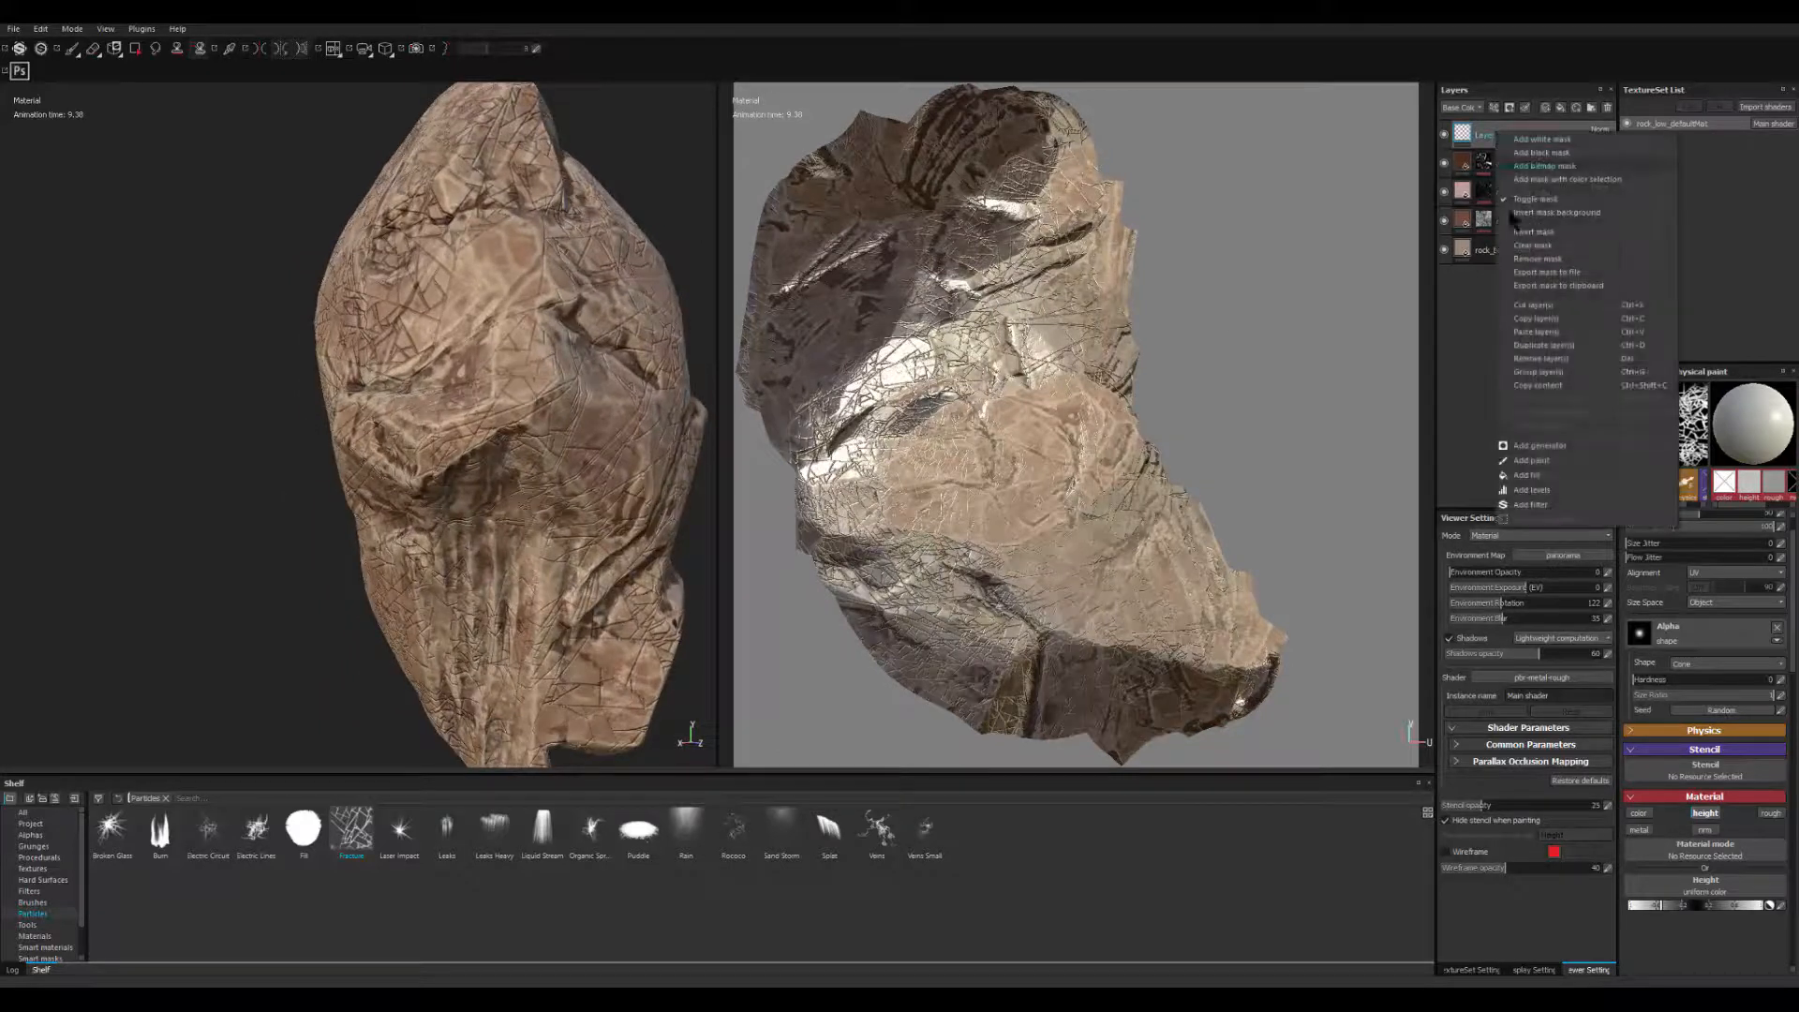
left_click(1555, 153)
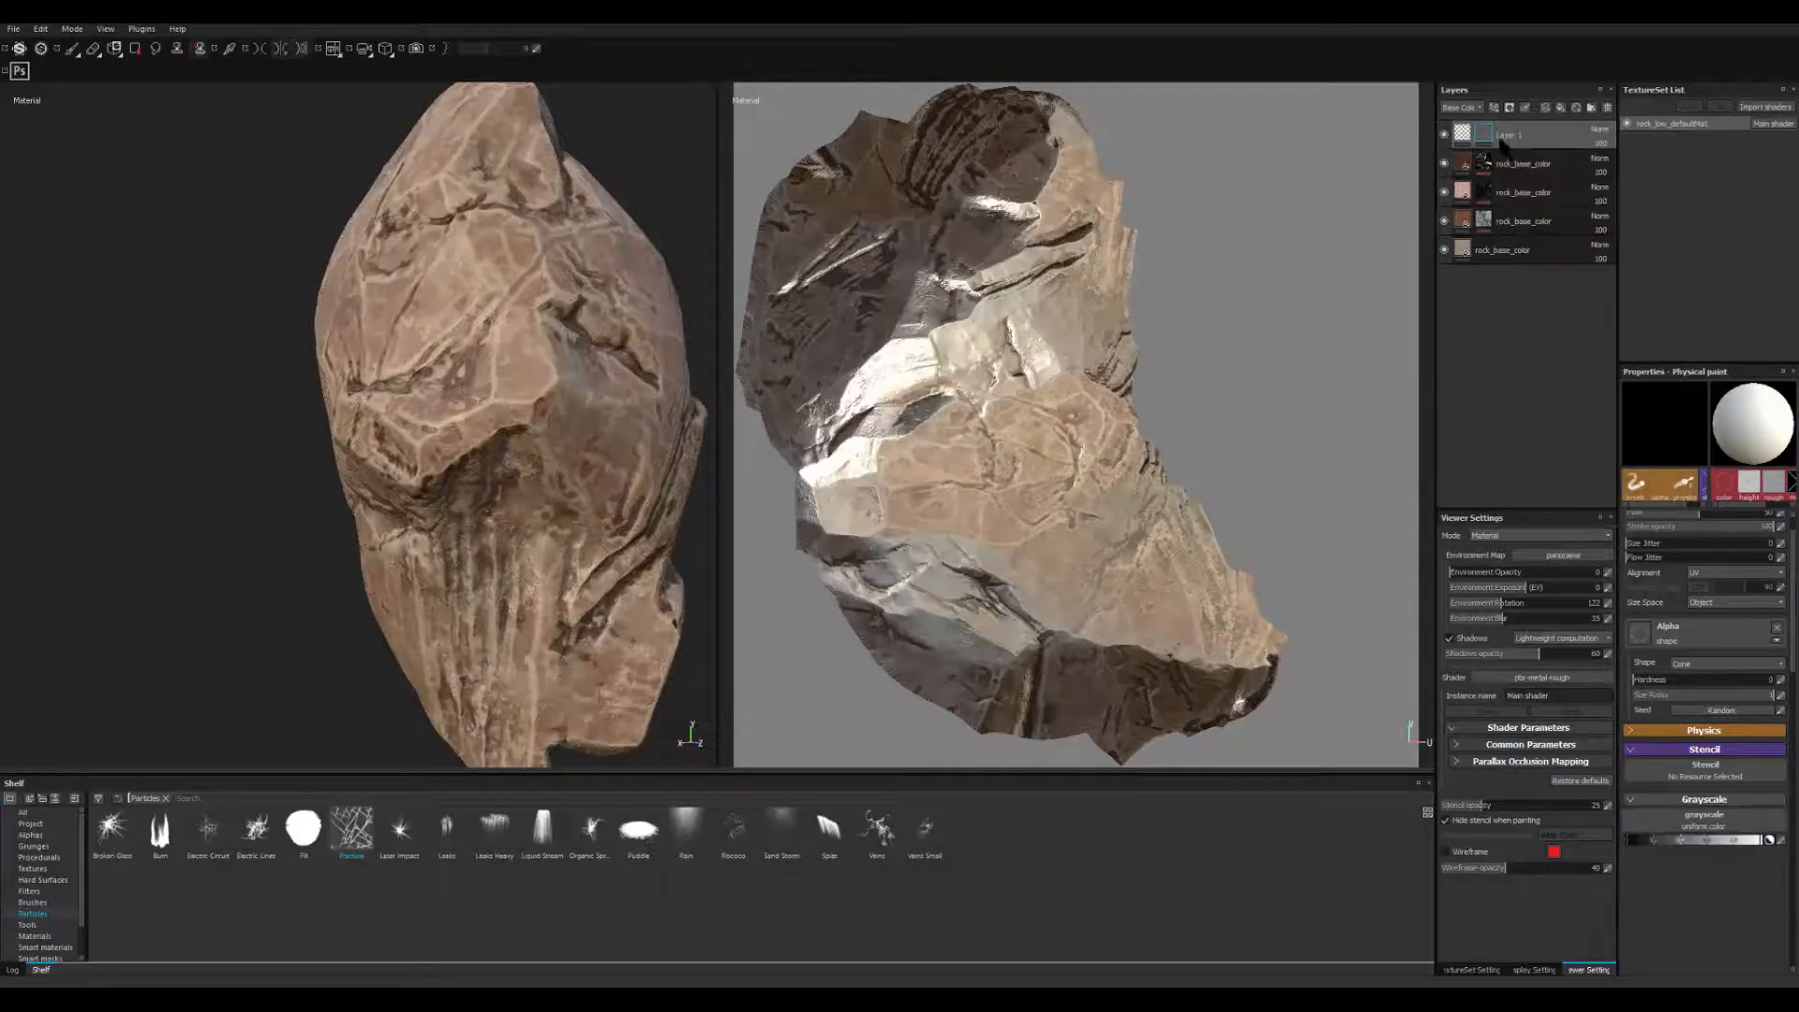
double_click(1508, 135)
type("crack")
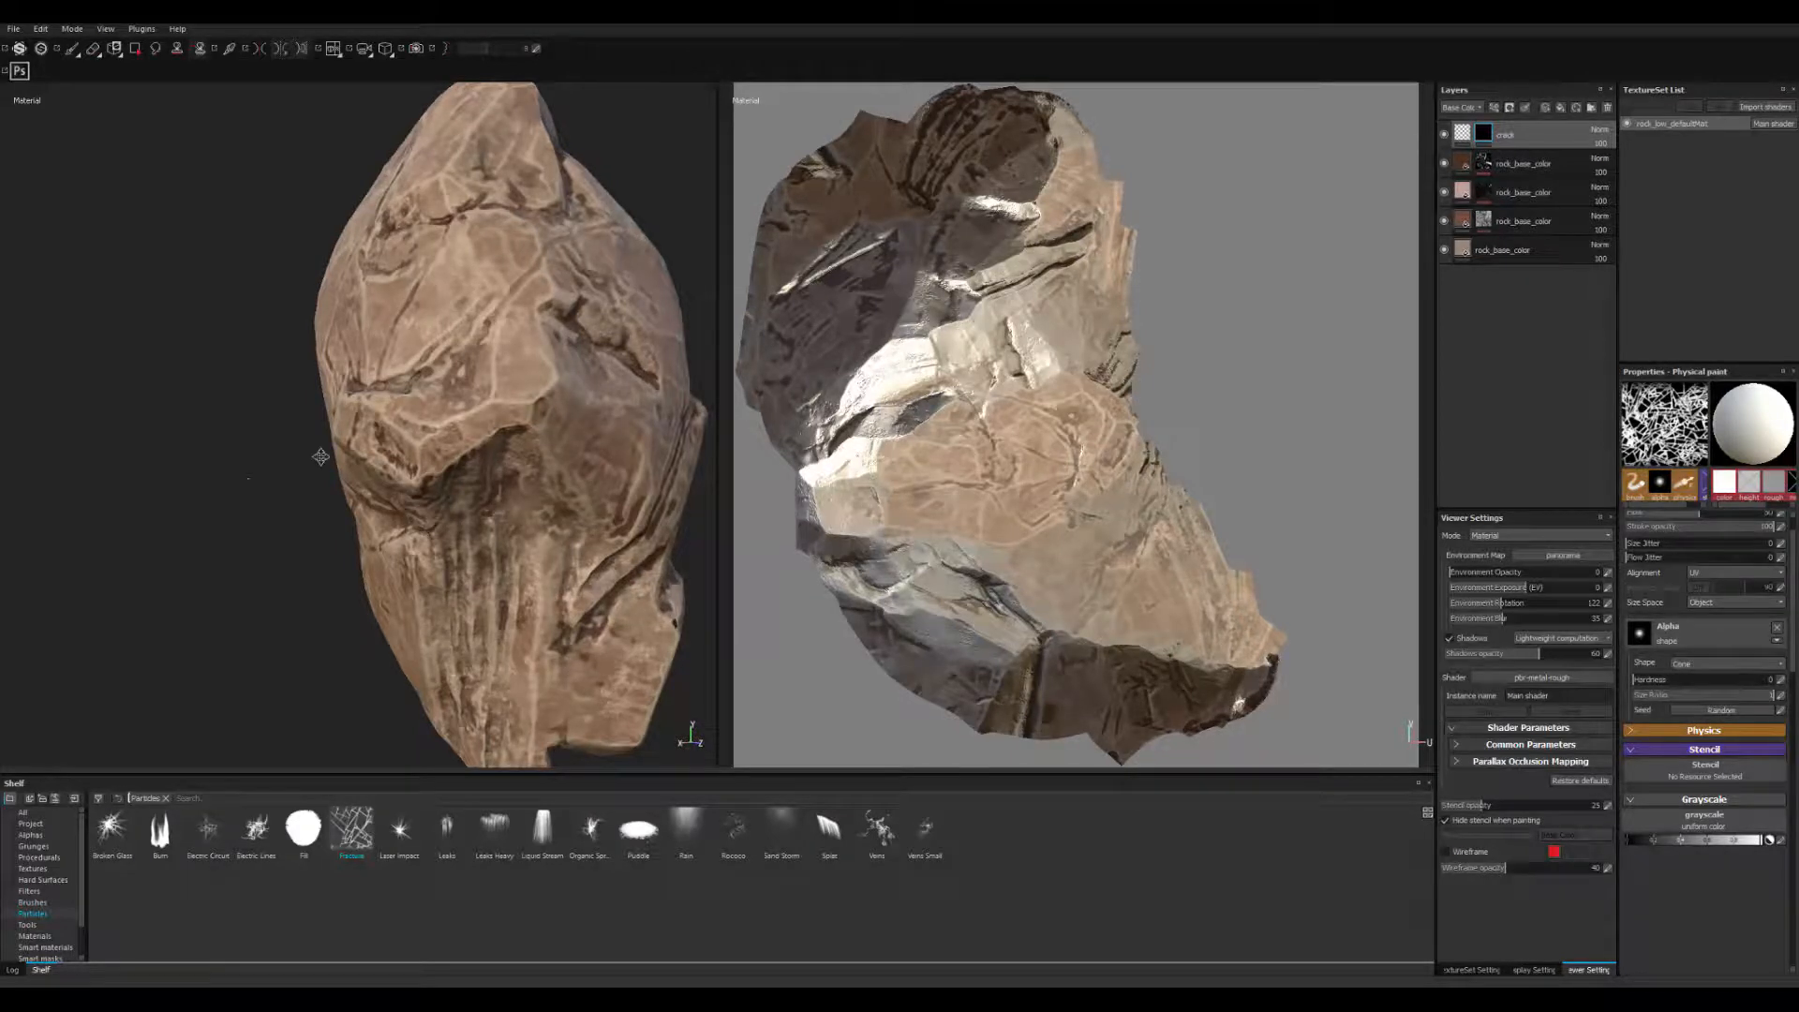
- Choose the Mold paint brush with a white value for painting the crack layer's mask
middle_click_drag(321, 456, 372, 415, "alt")
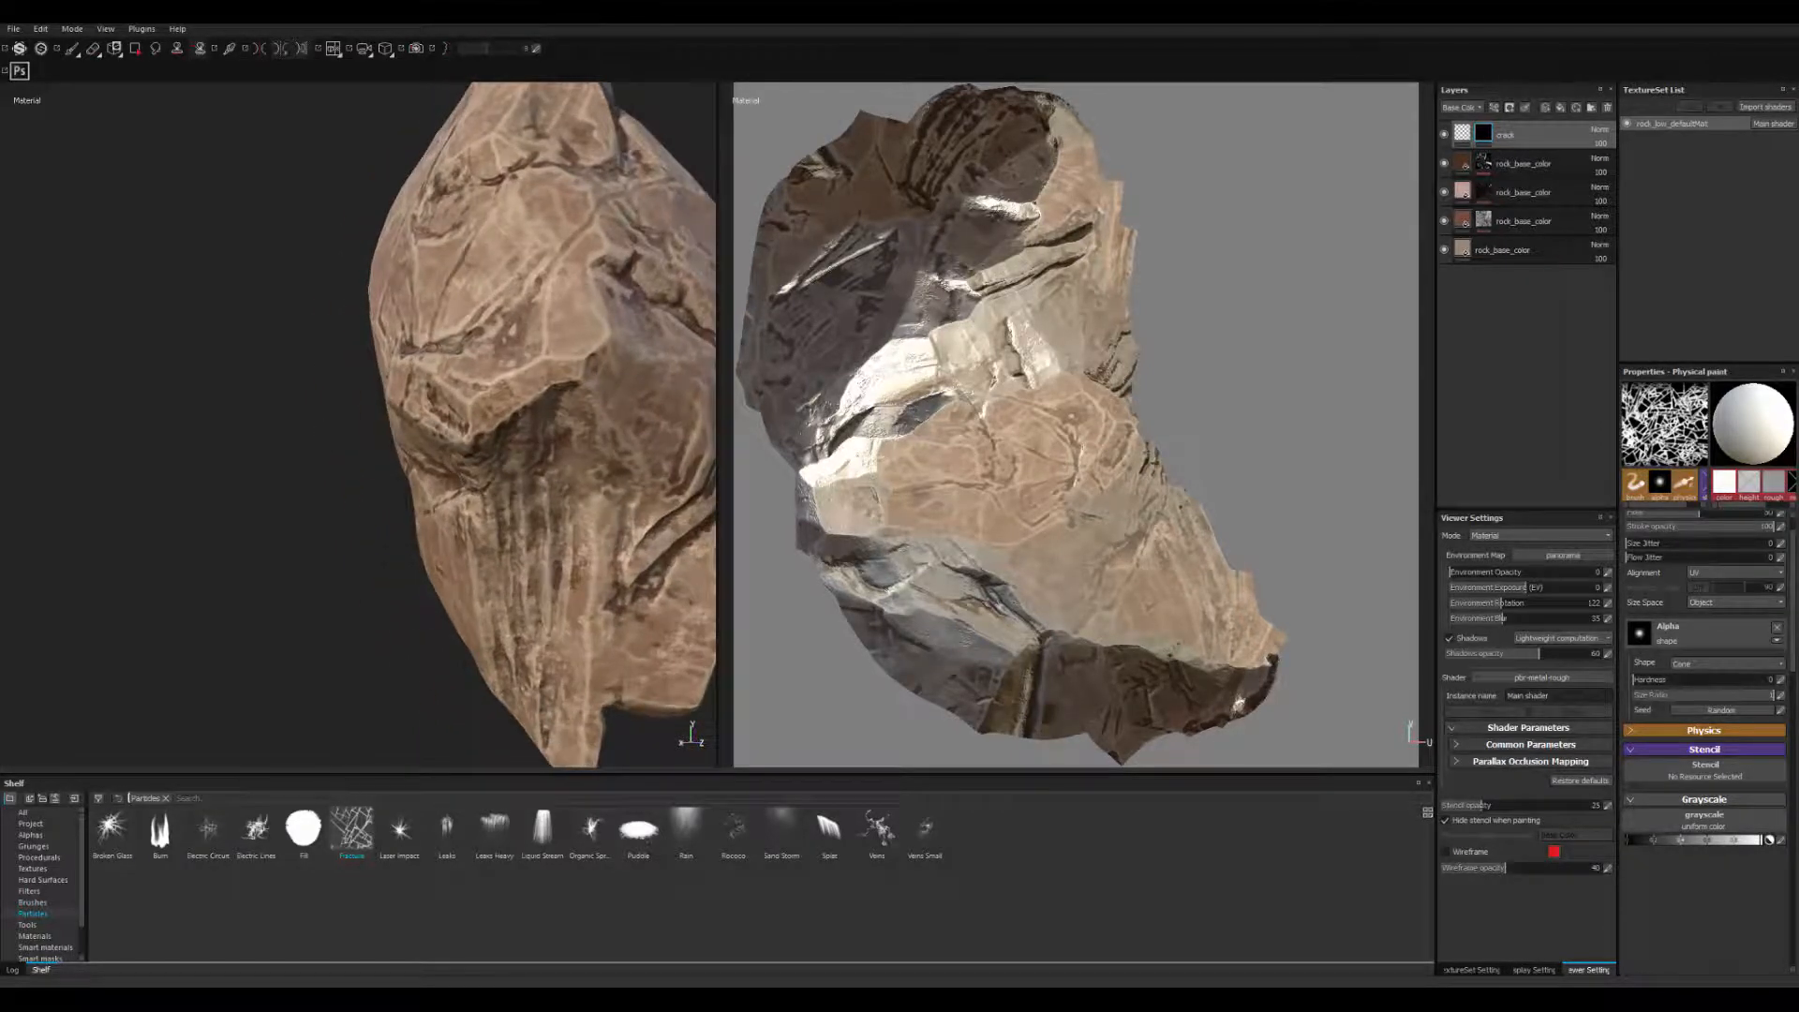
key("x")
middle_click_drag(529, 439, 462, 506, "alt")
left_click(33, 904)
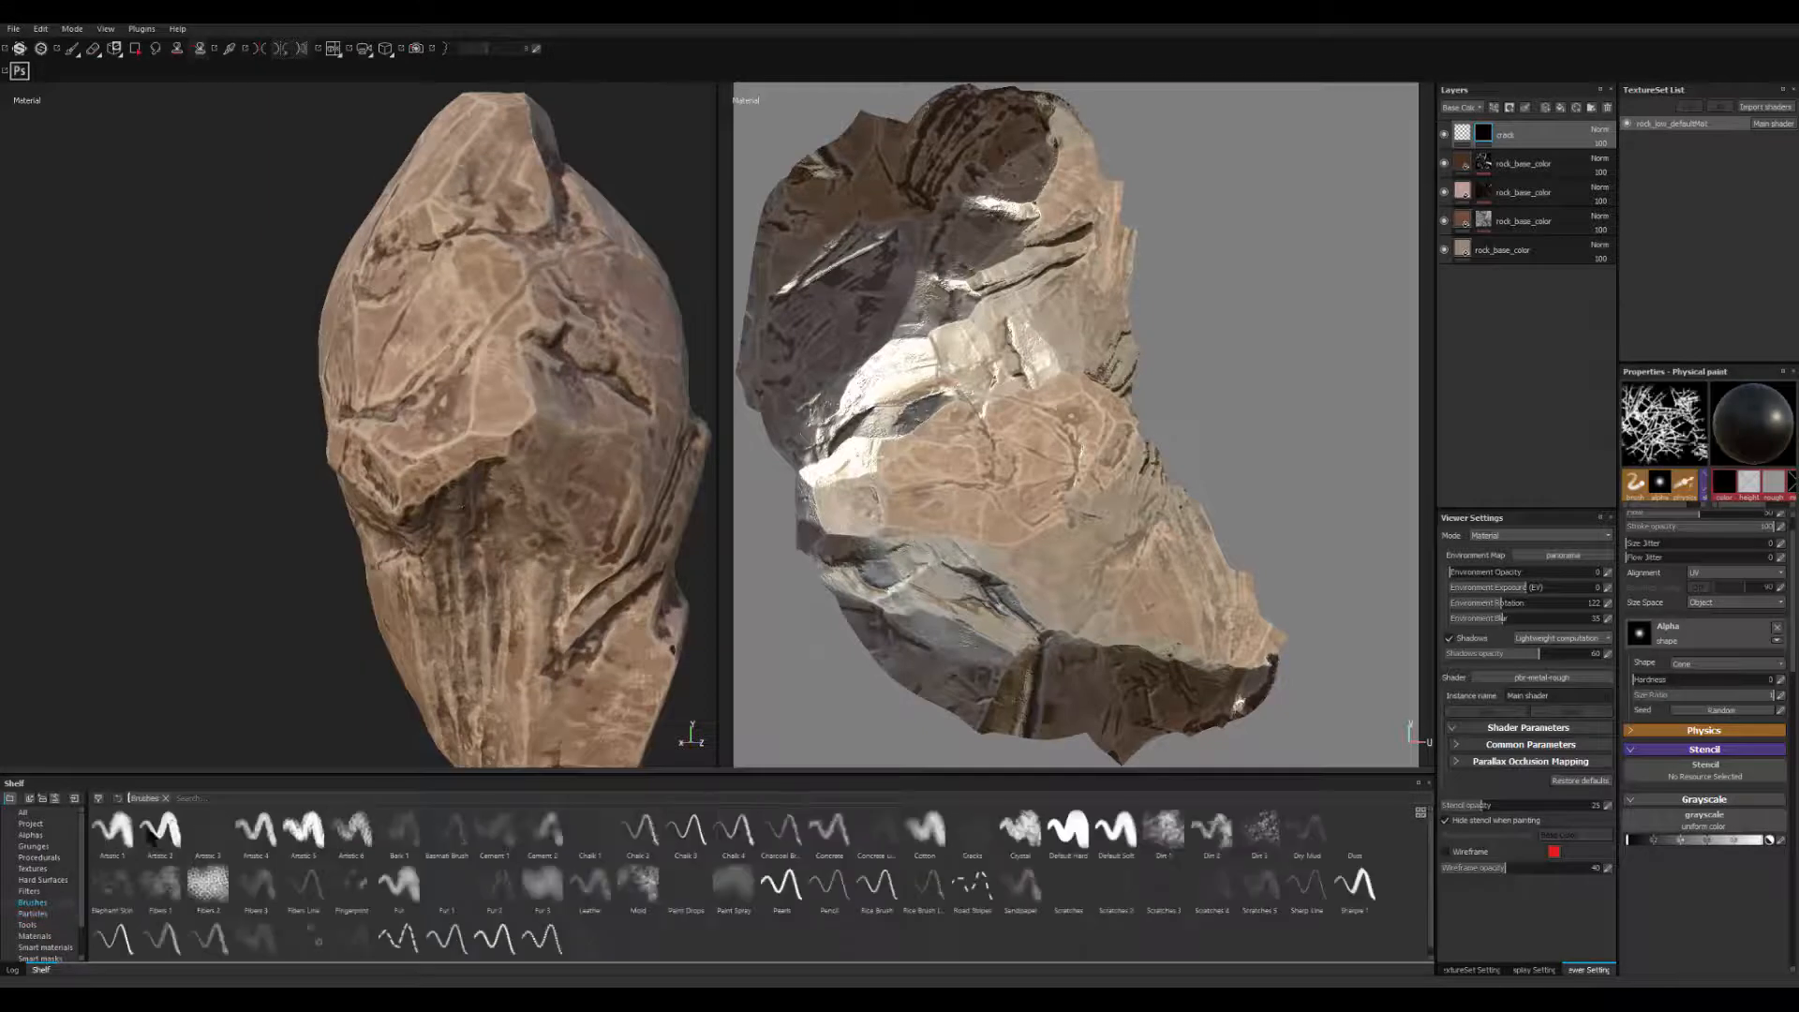
left_click_drag(639, 892, 623, 766)
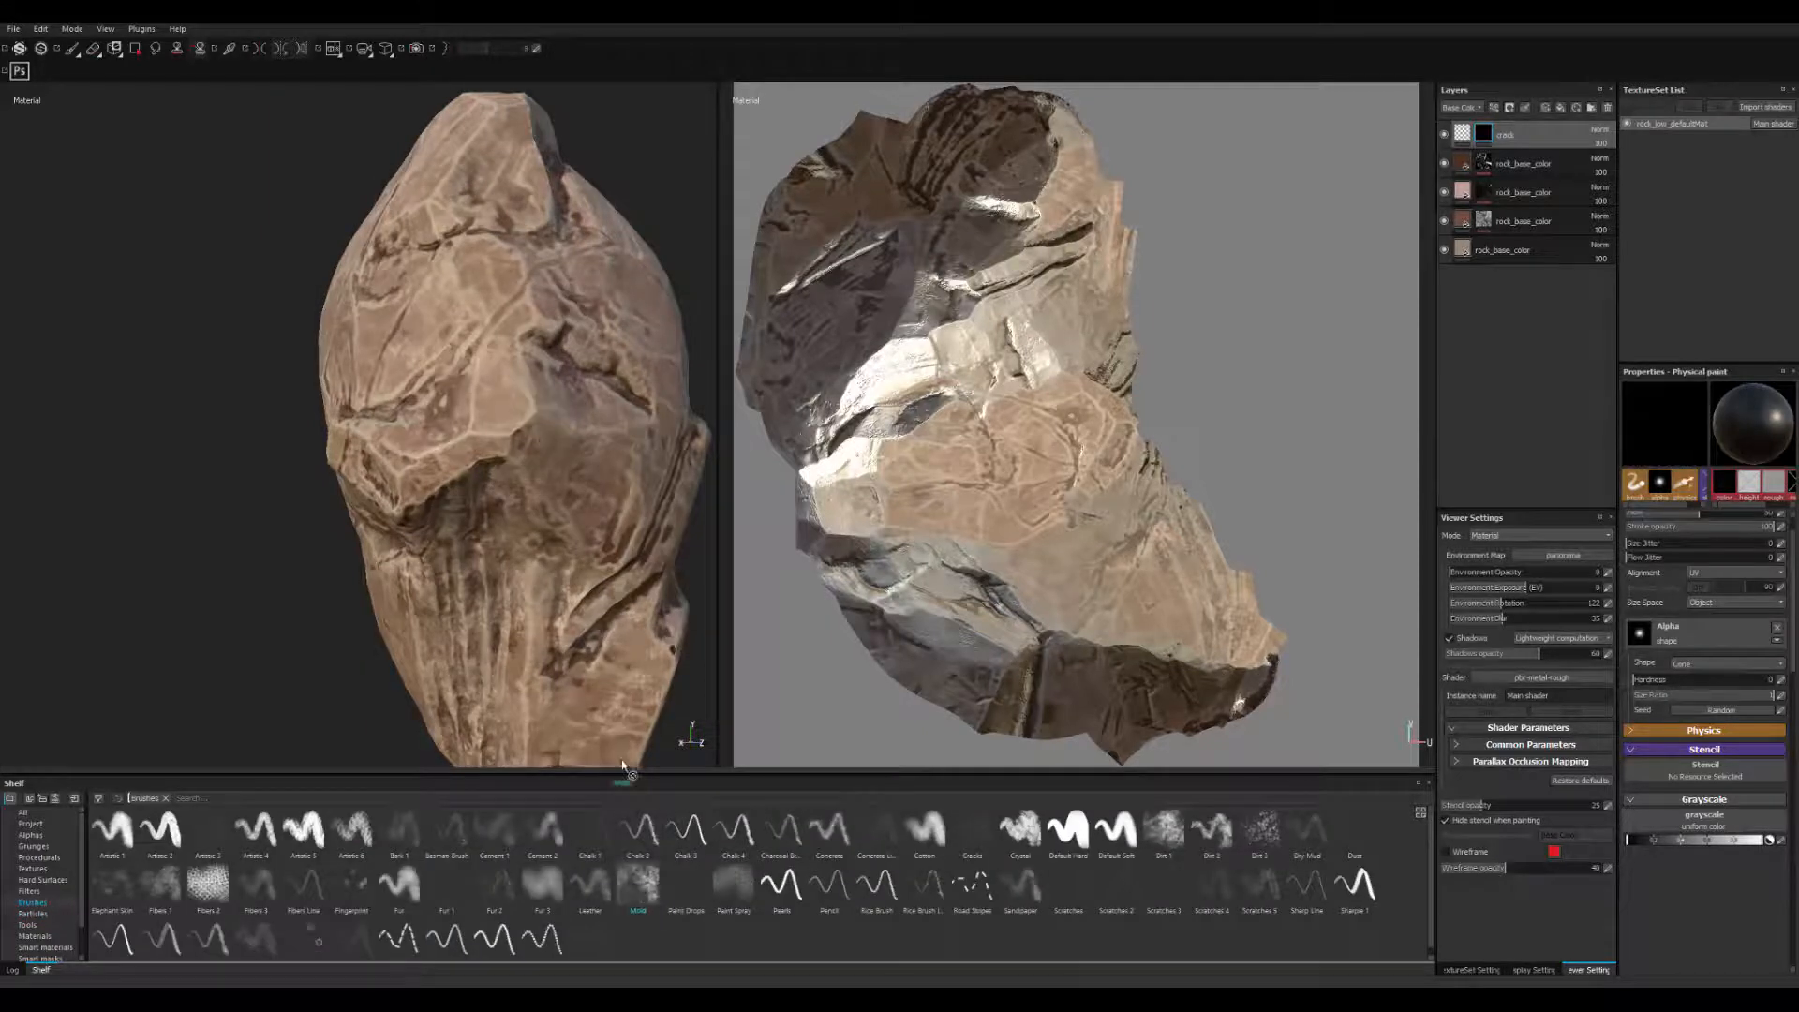
mouse_move(621, 529)
left_mouse_down("alt")
mouse_move(656, 511)
mouse_move(604, 497)
left_mouse_up("alt")
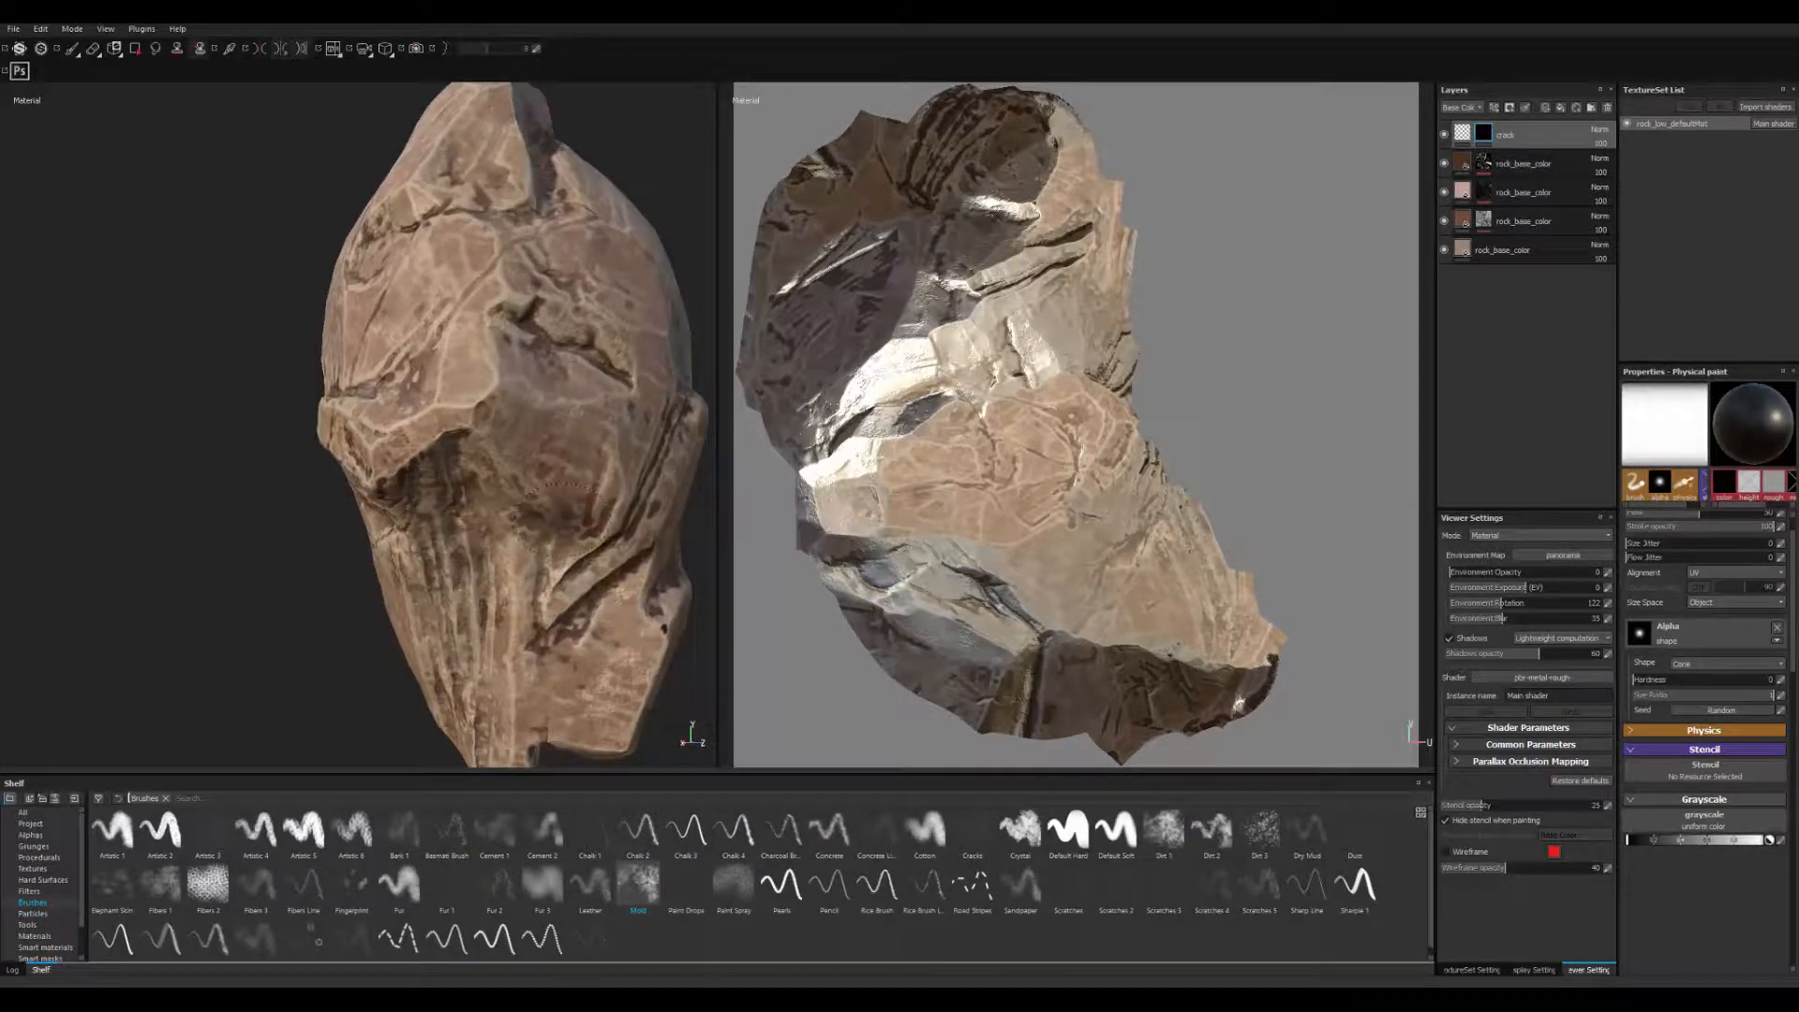
key("x")
left_click(550, 507)
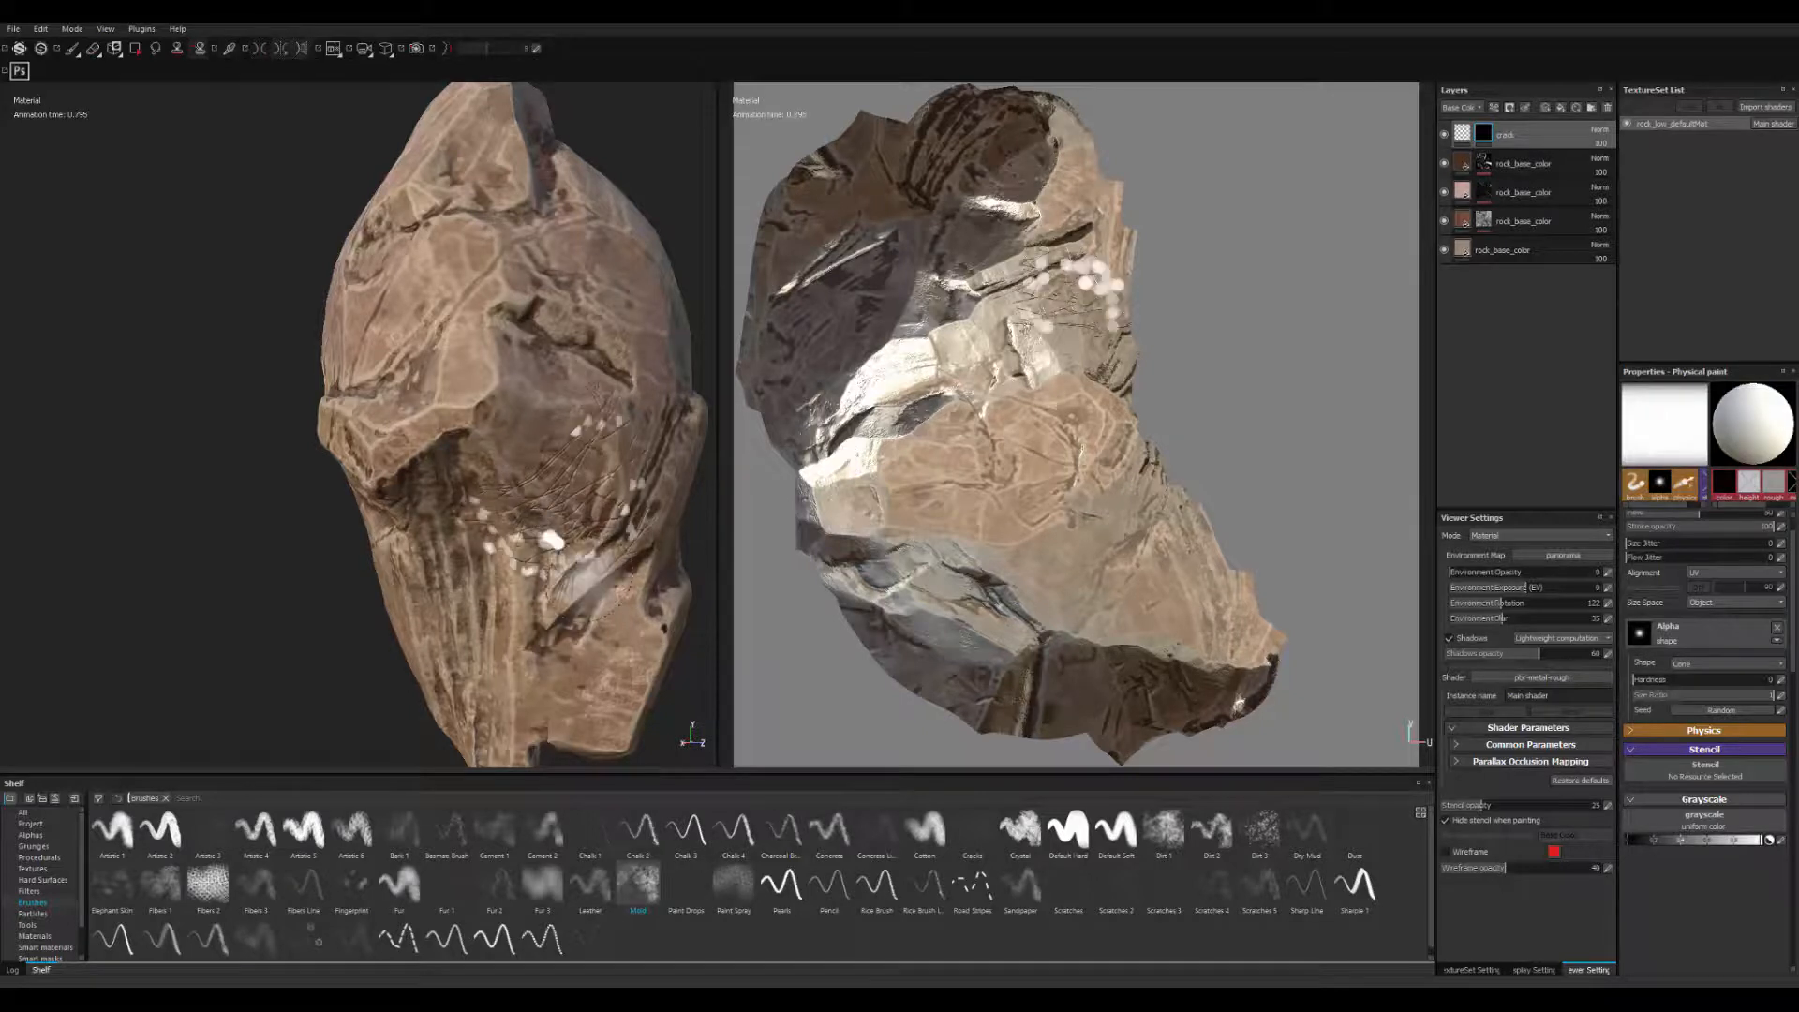
left_click(399, 832)
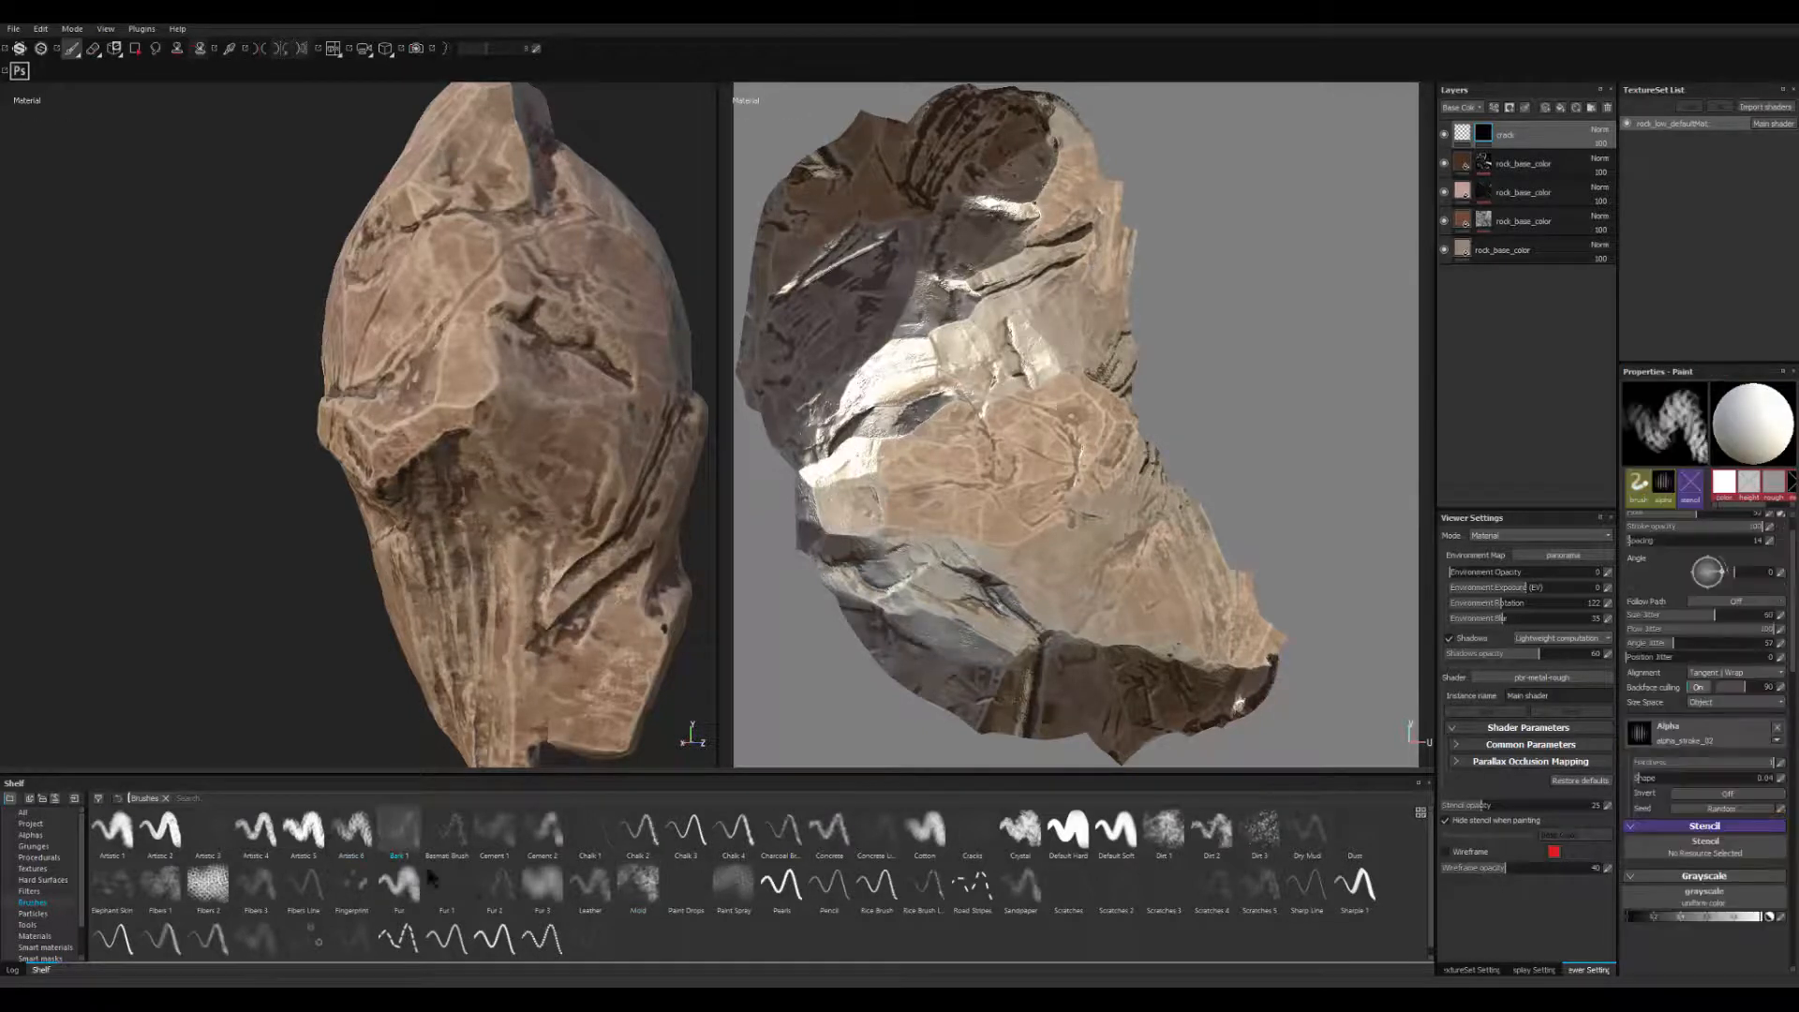
left_click(623, 895)
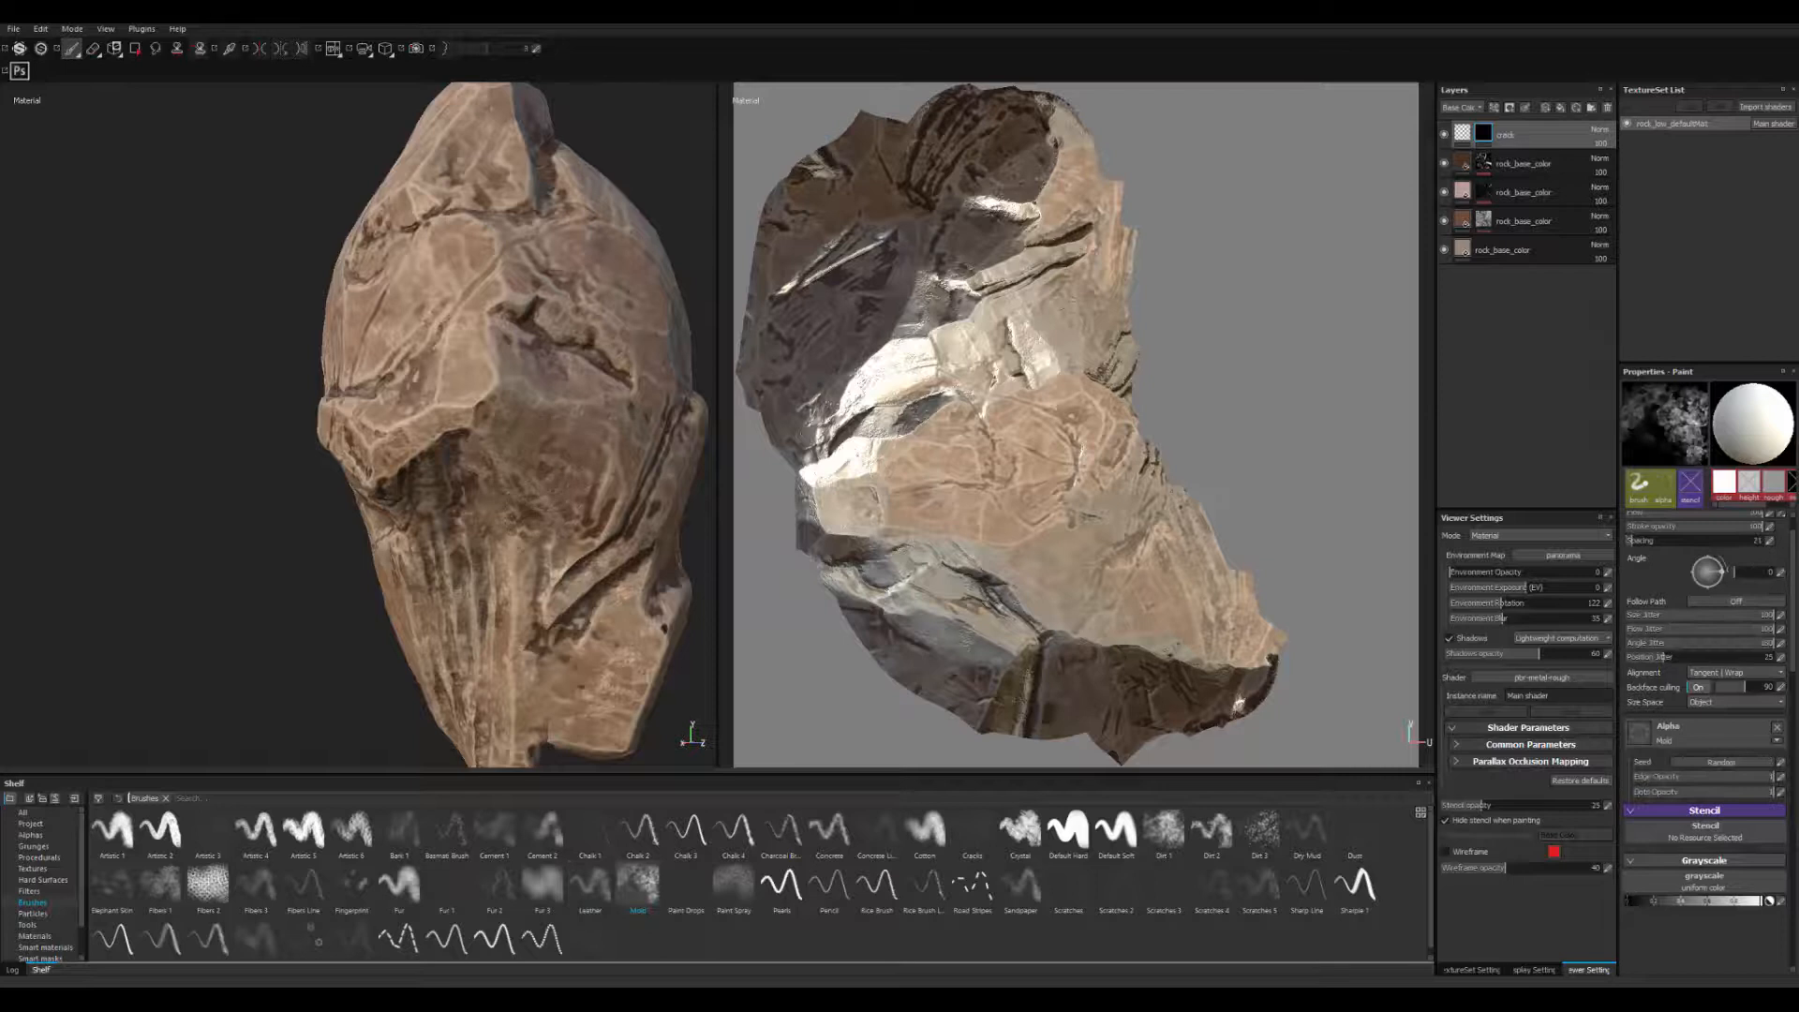
- Paint white Mold strokes on the crack mask to reveal patches of cracks along the rock's edges and crevices
left_click_drag(606, 575, 561, 487, "alt")
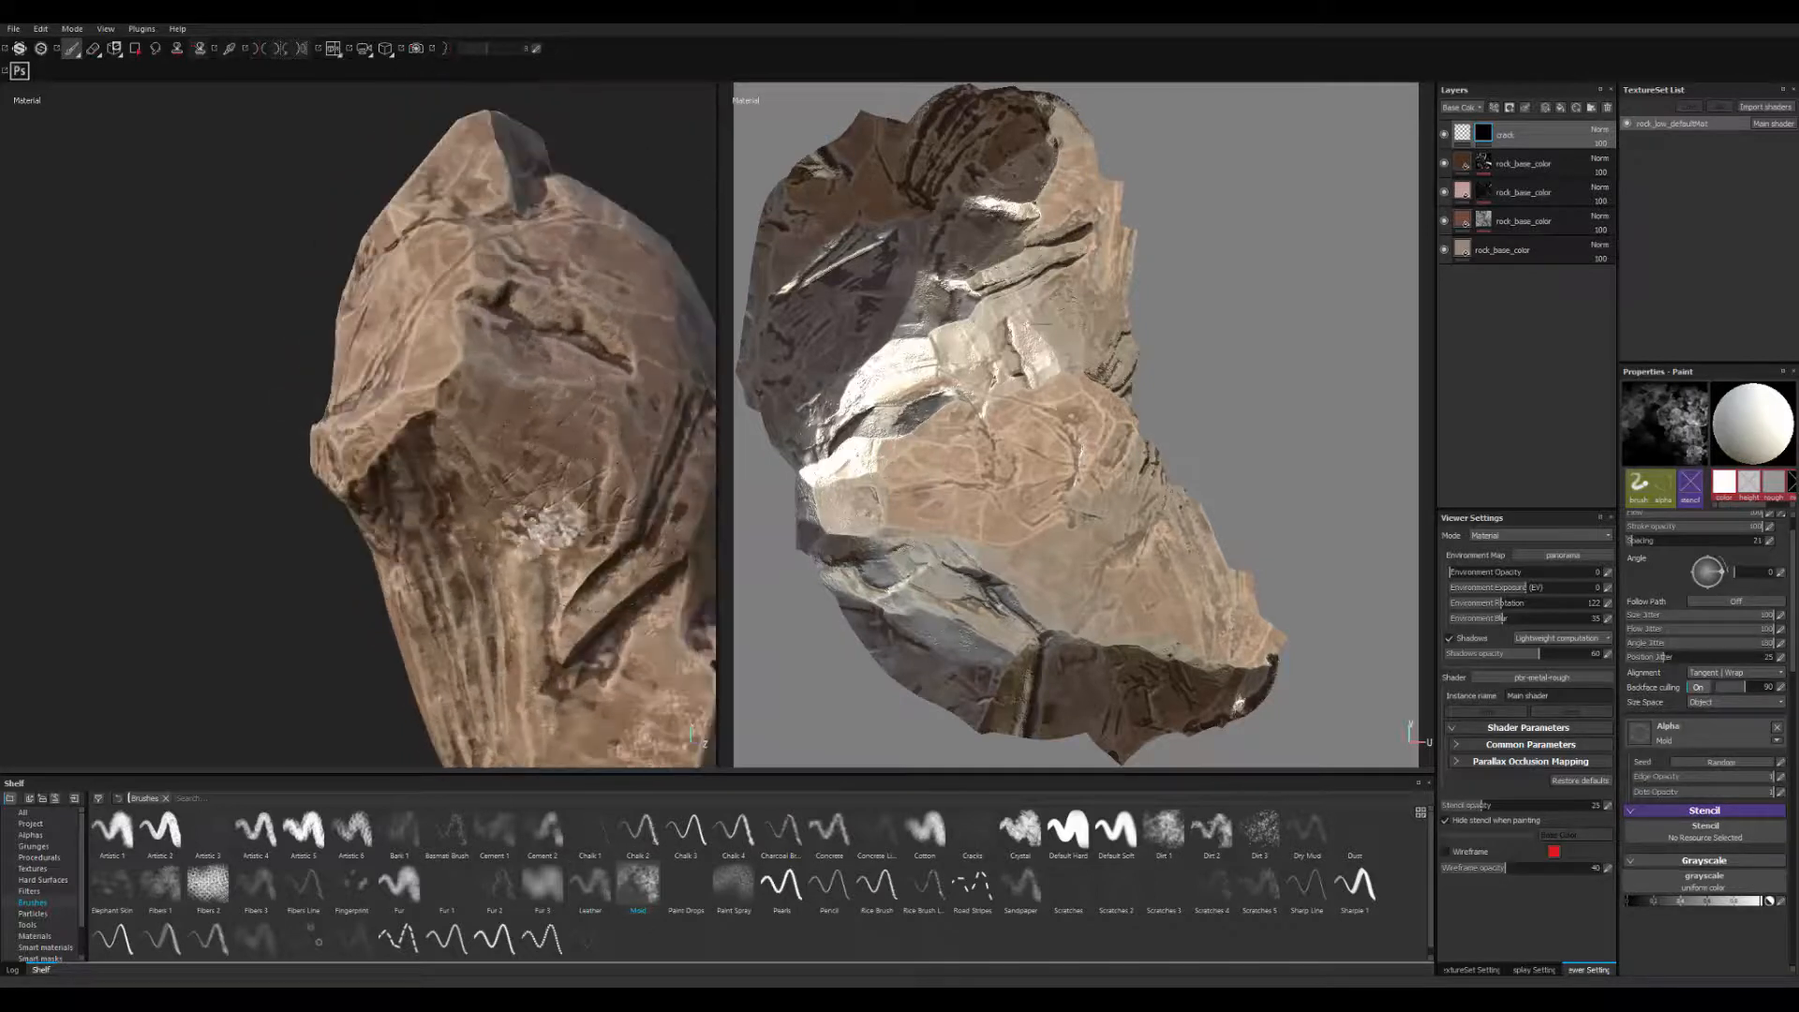
mouse_move(464, 420)
left_mouse_down("alt")
mouse_move(480, 518)
mouse_move(475, 475)
left_mouse_up("alt")
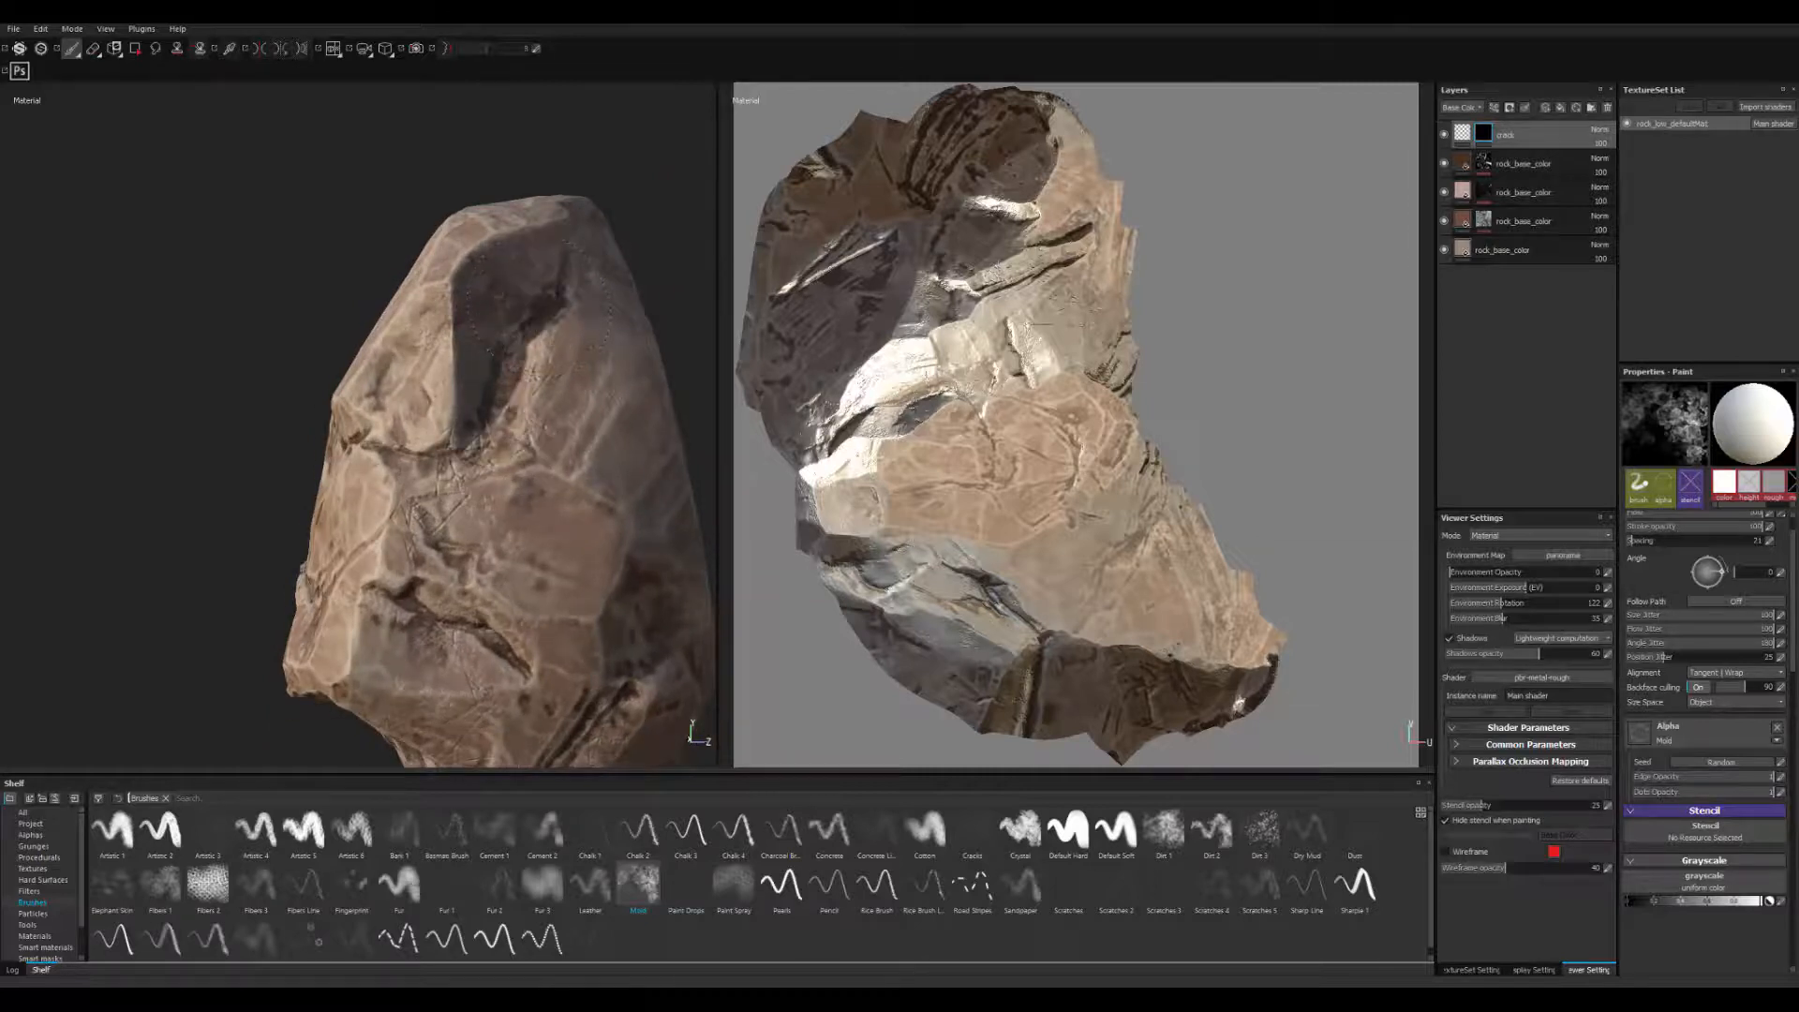
left_click_drag(697, 309, 788, 245, "alt")
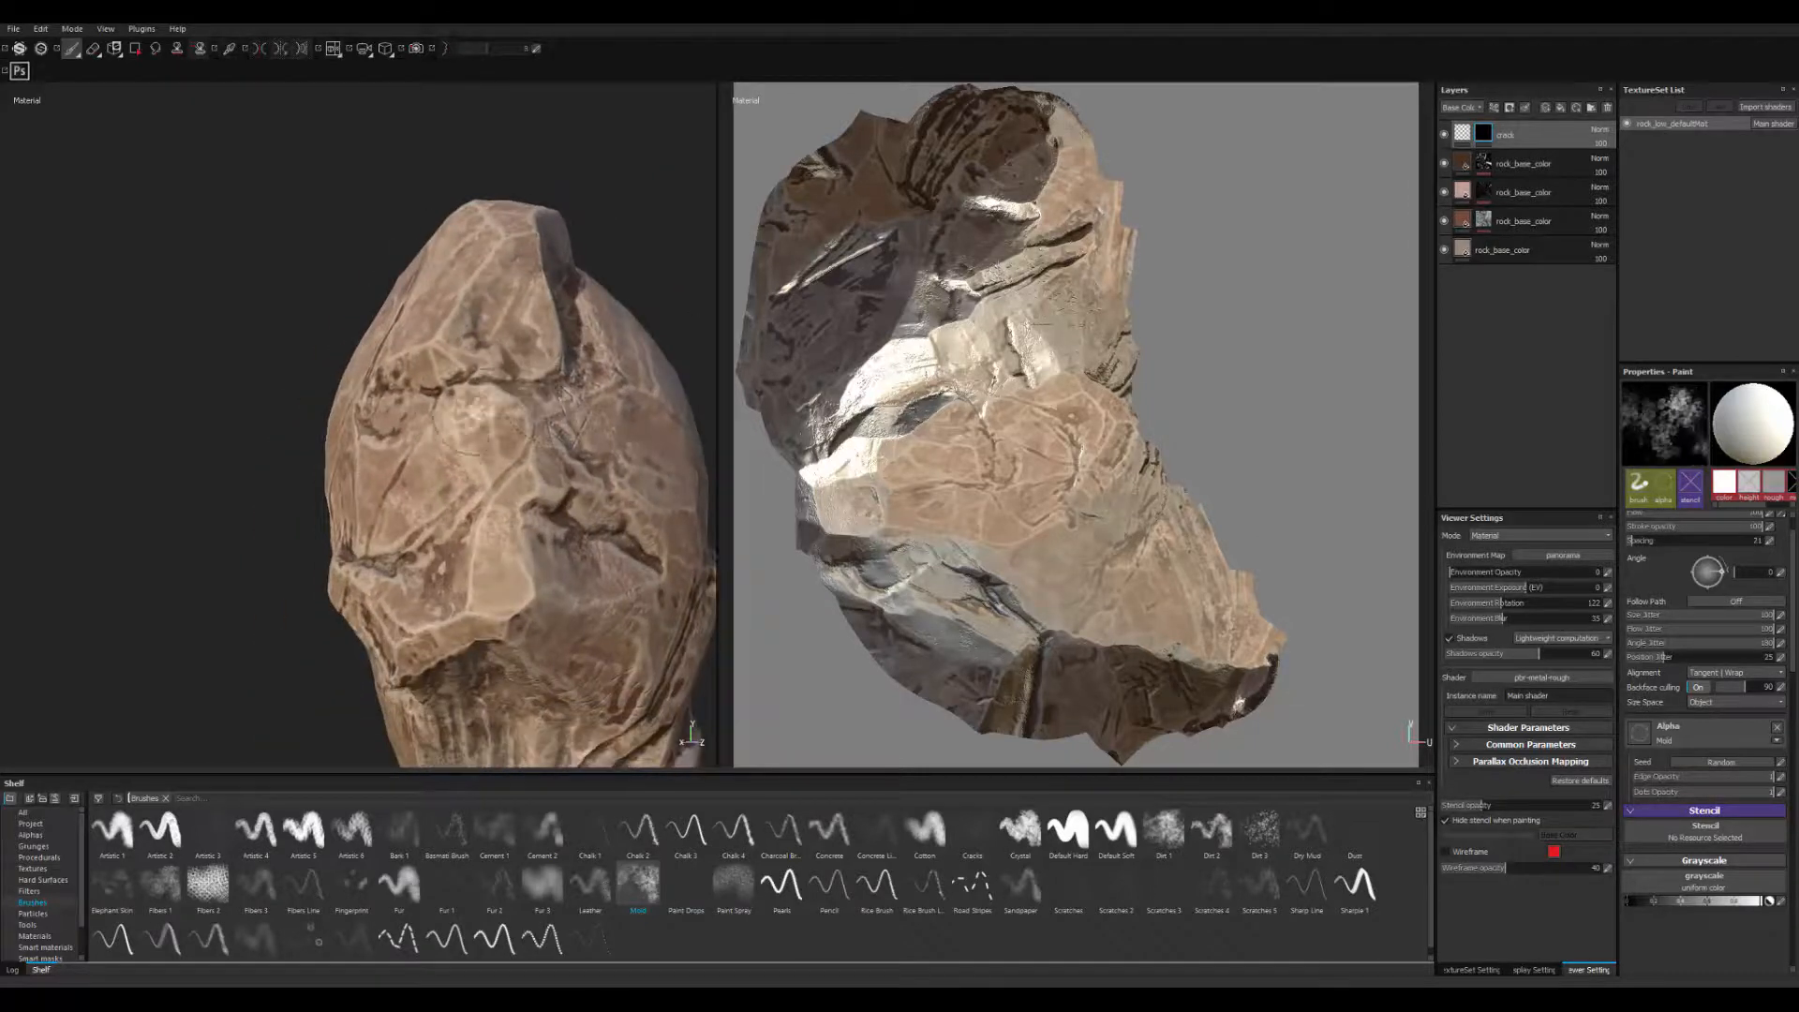
left_click_drag(422, 412, 464, 403, "alt")
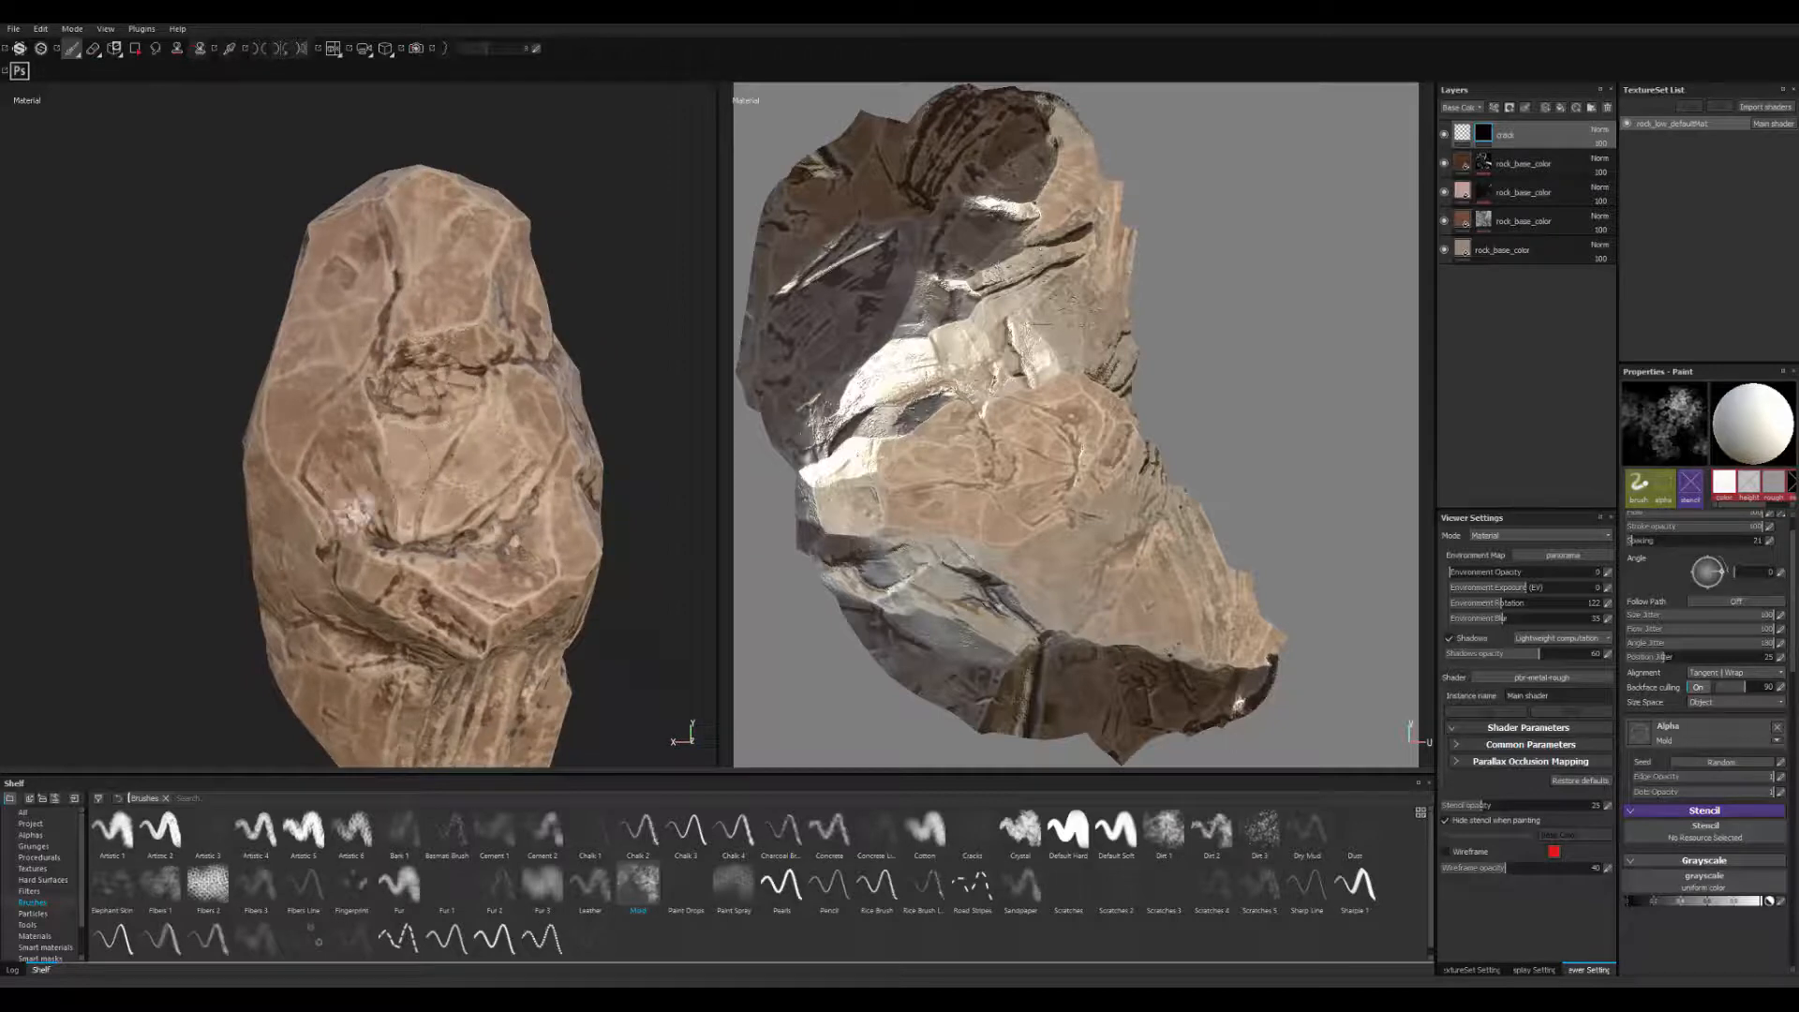
left_click_drag(372, 567, 389, 482, "alt")
left_click_drag(382, 634, 410, 401, "alt")
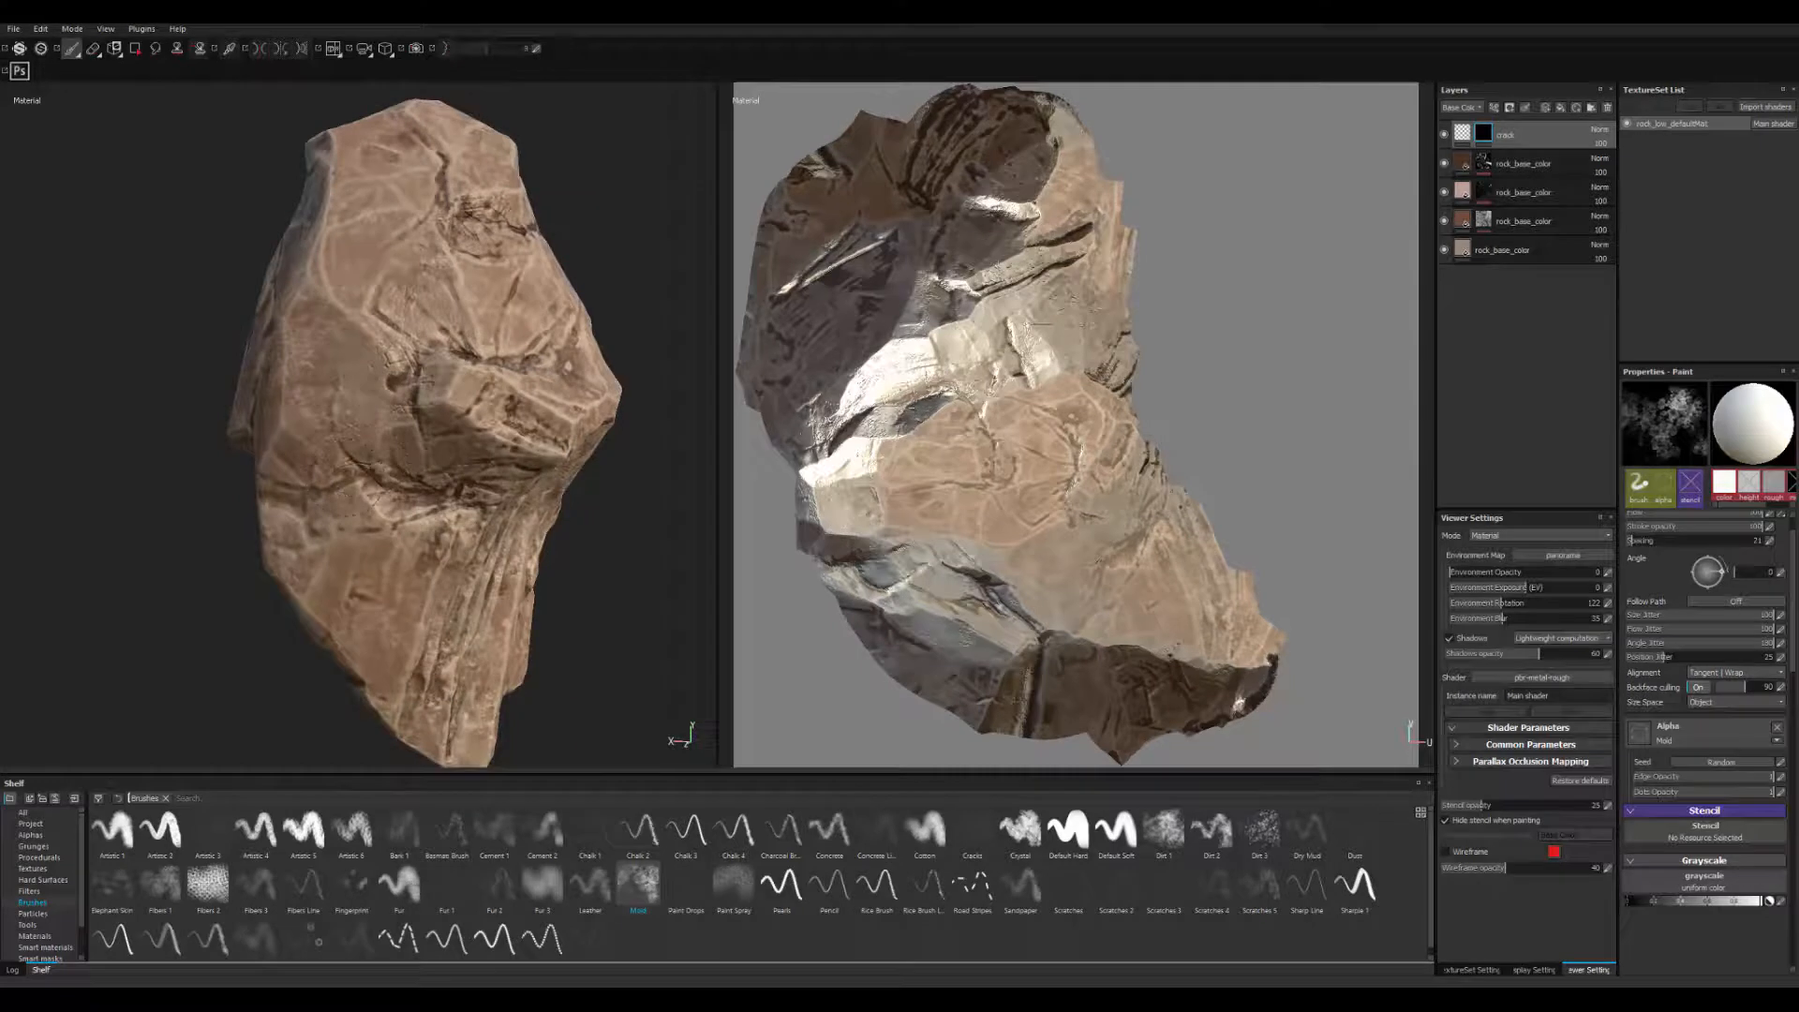
left_click_drag(310, 526, 562, 511, "alt")
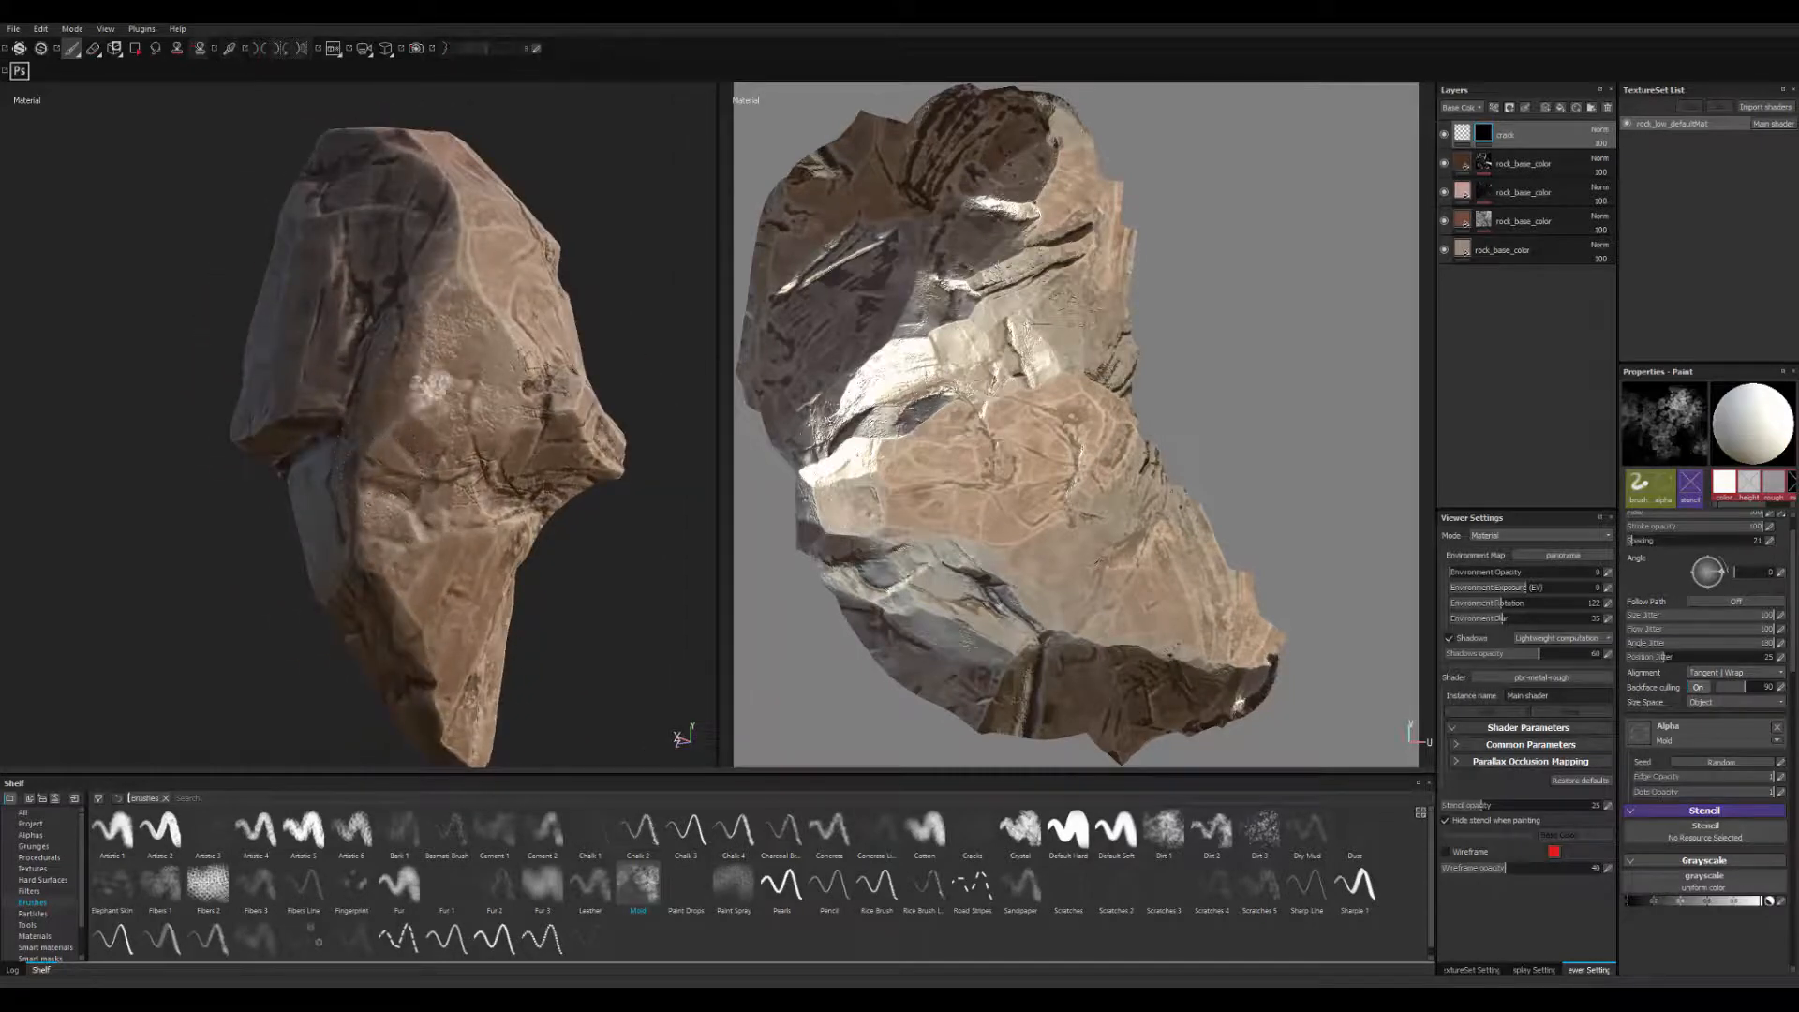
left_click_drag(432, 386, 328, 455, "alt")
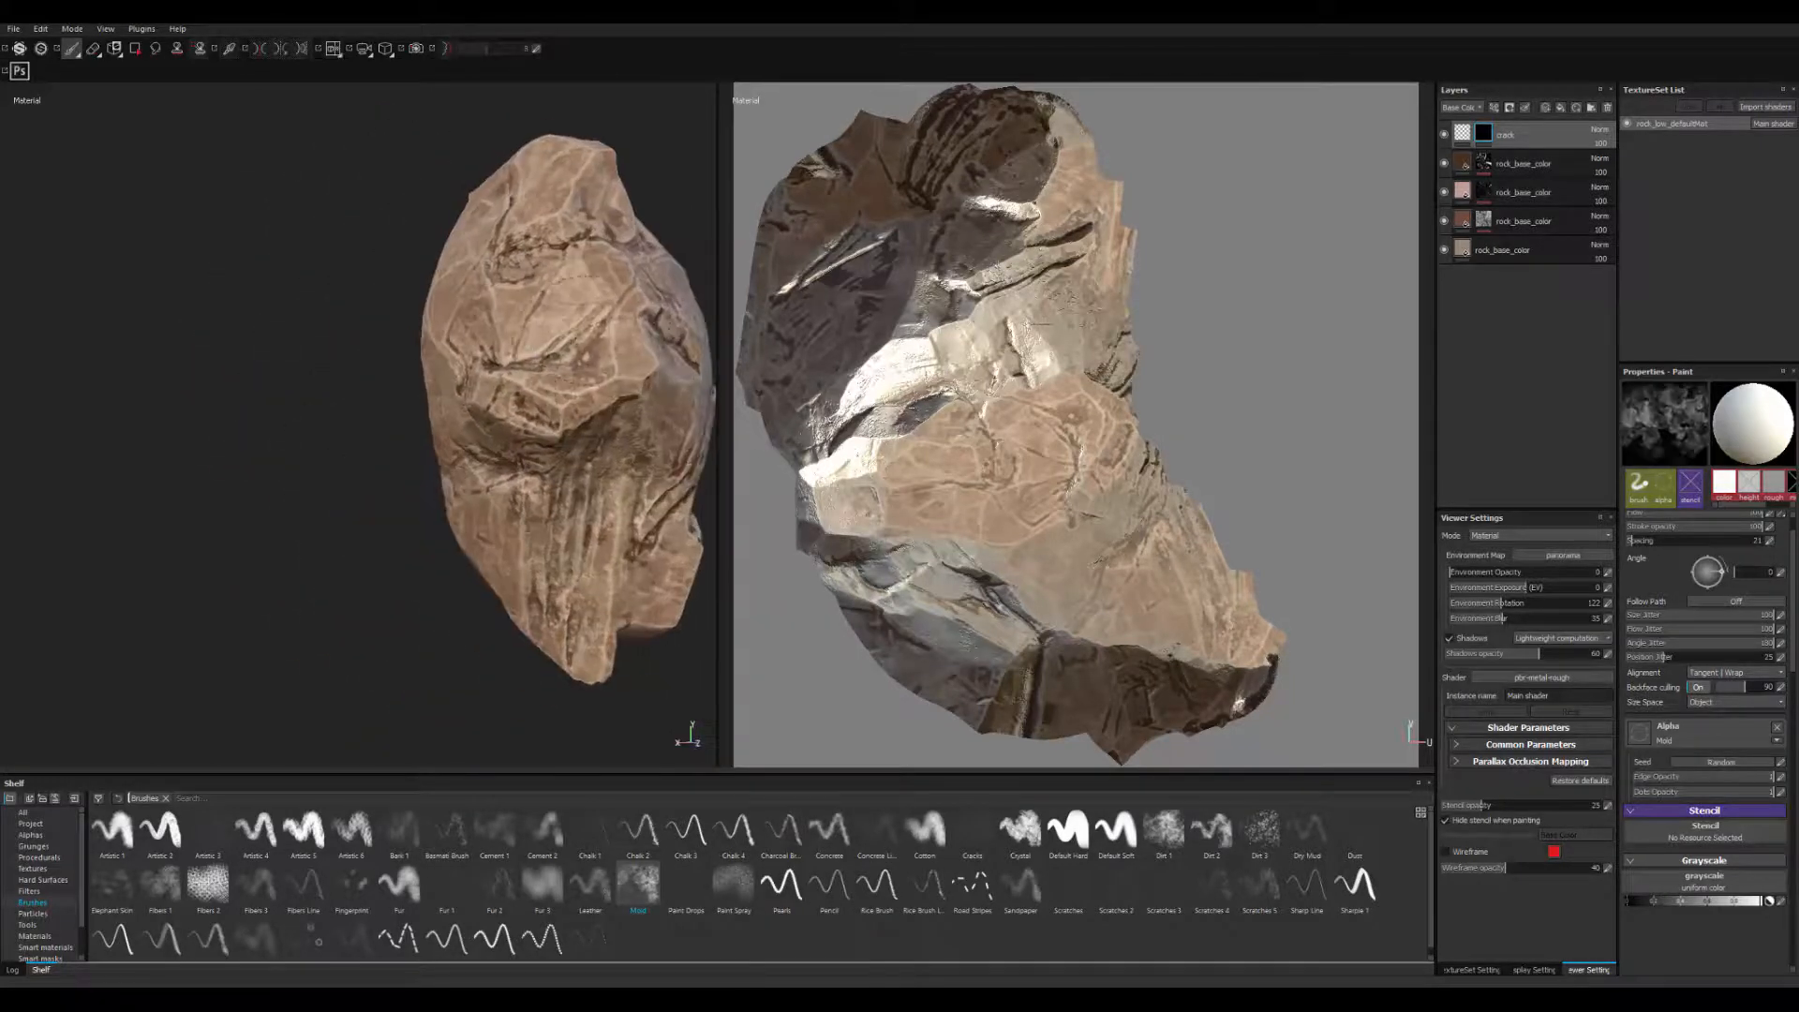
left_click_drag(585, 347, 599, 436, "alt")
middle_click_drag(600, 436, 452, 485, "alt")
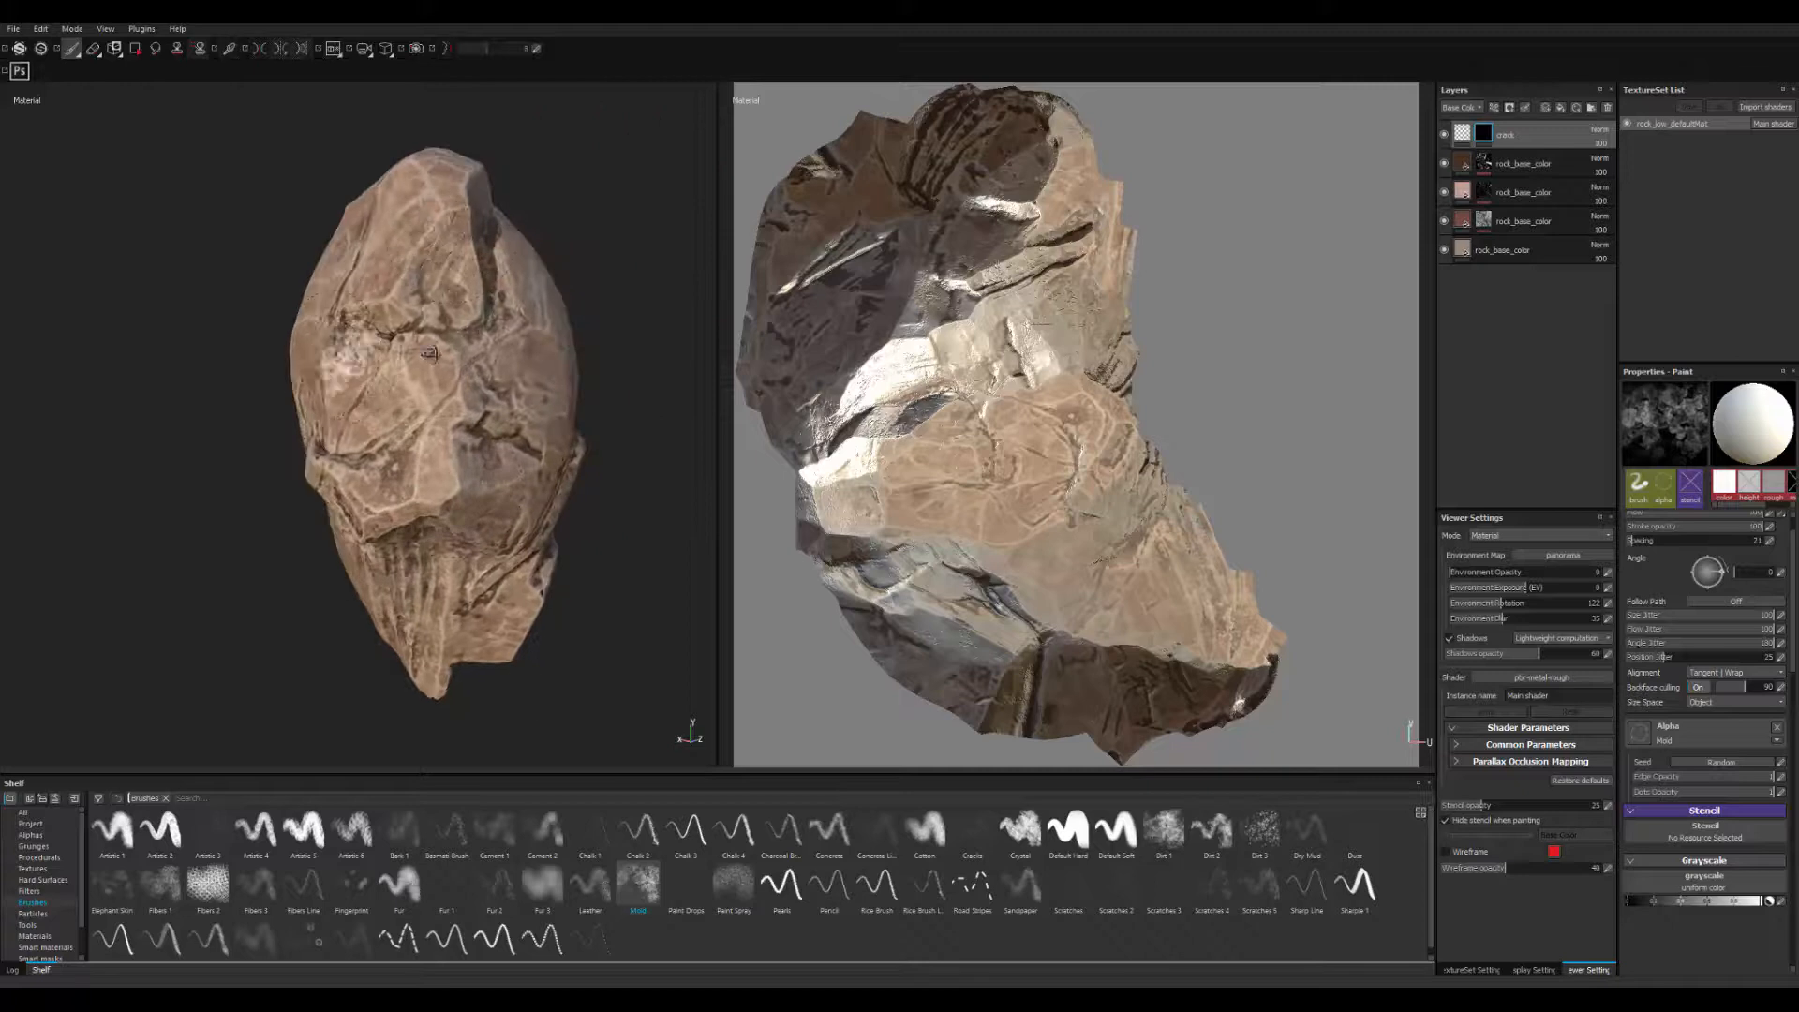
mouse_move(429, 353)
left_mouse_down("alt")
mouse_move(433, 290)
mouse_move(433, 323)
left_mouse_up("alt")
right_click_drag(433, 323, 412, 410, "alt")
middle_click_drag(413, 410, 403, 501, "alt")
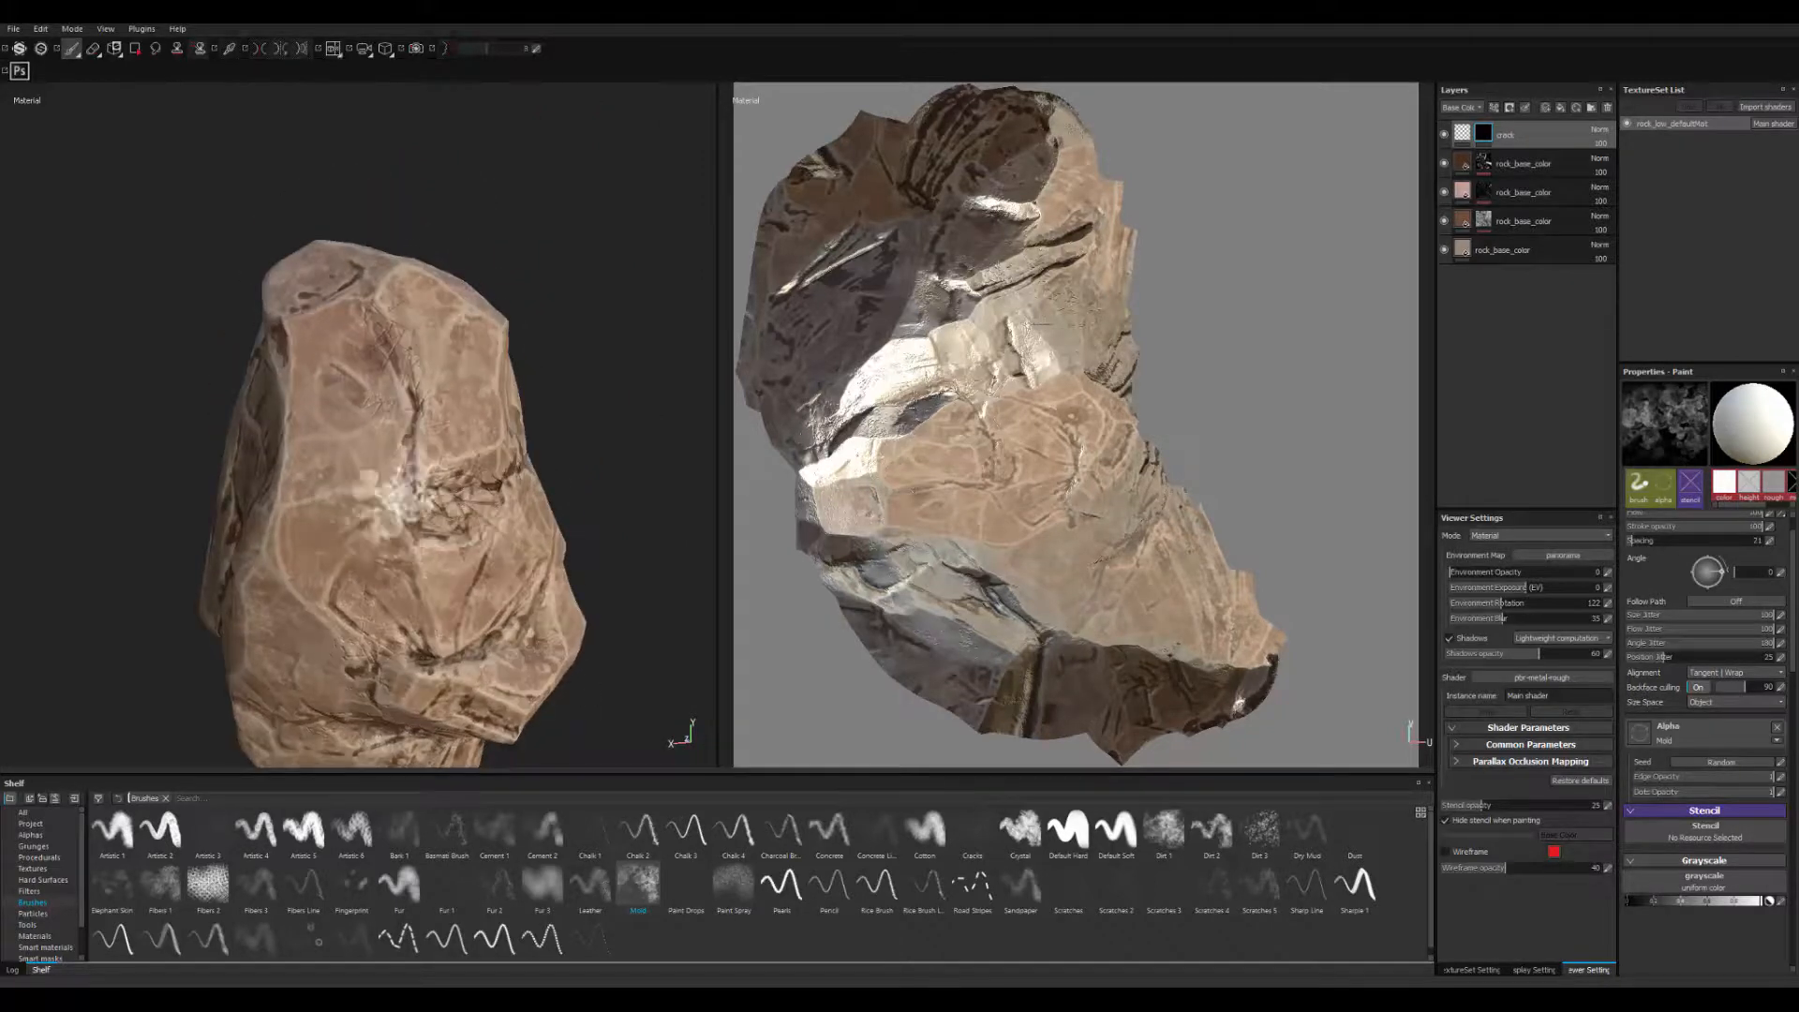
- Reveal more cracks in the mask on the rock's upper, lower and side faces under rotated lighting
left_click_drag(281, 459, 222, 557, "alt")
left_click_drag(417, 525, 397, 550, "alt")
right_click_drag(397, 550, 549, 600, "shift")
middle_click_drag(548, 599, 441, 398, "alt")
left_click_drag(553, 650, 405, 562, "alt")
right_click_drag(405, 539, 188, 548, "shift")
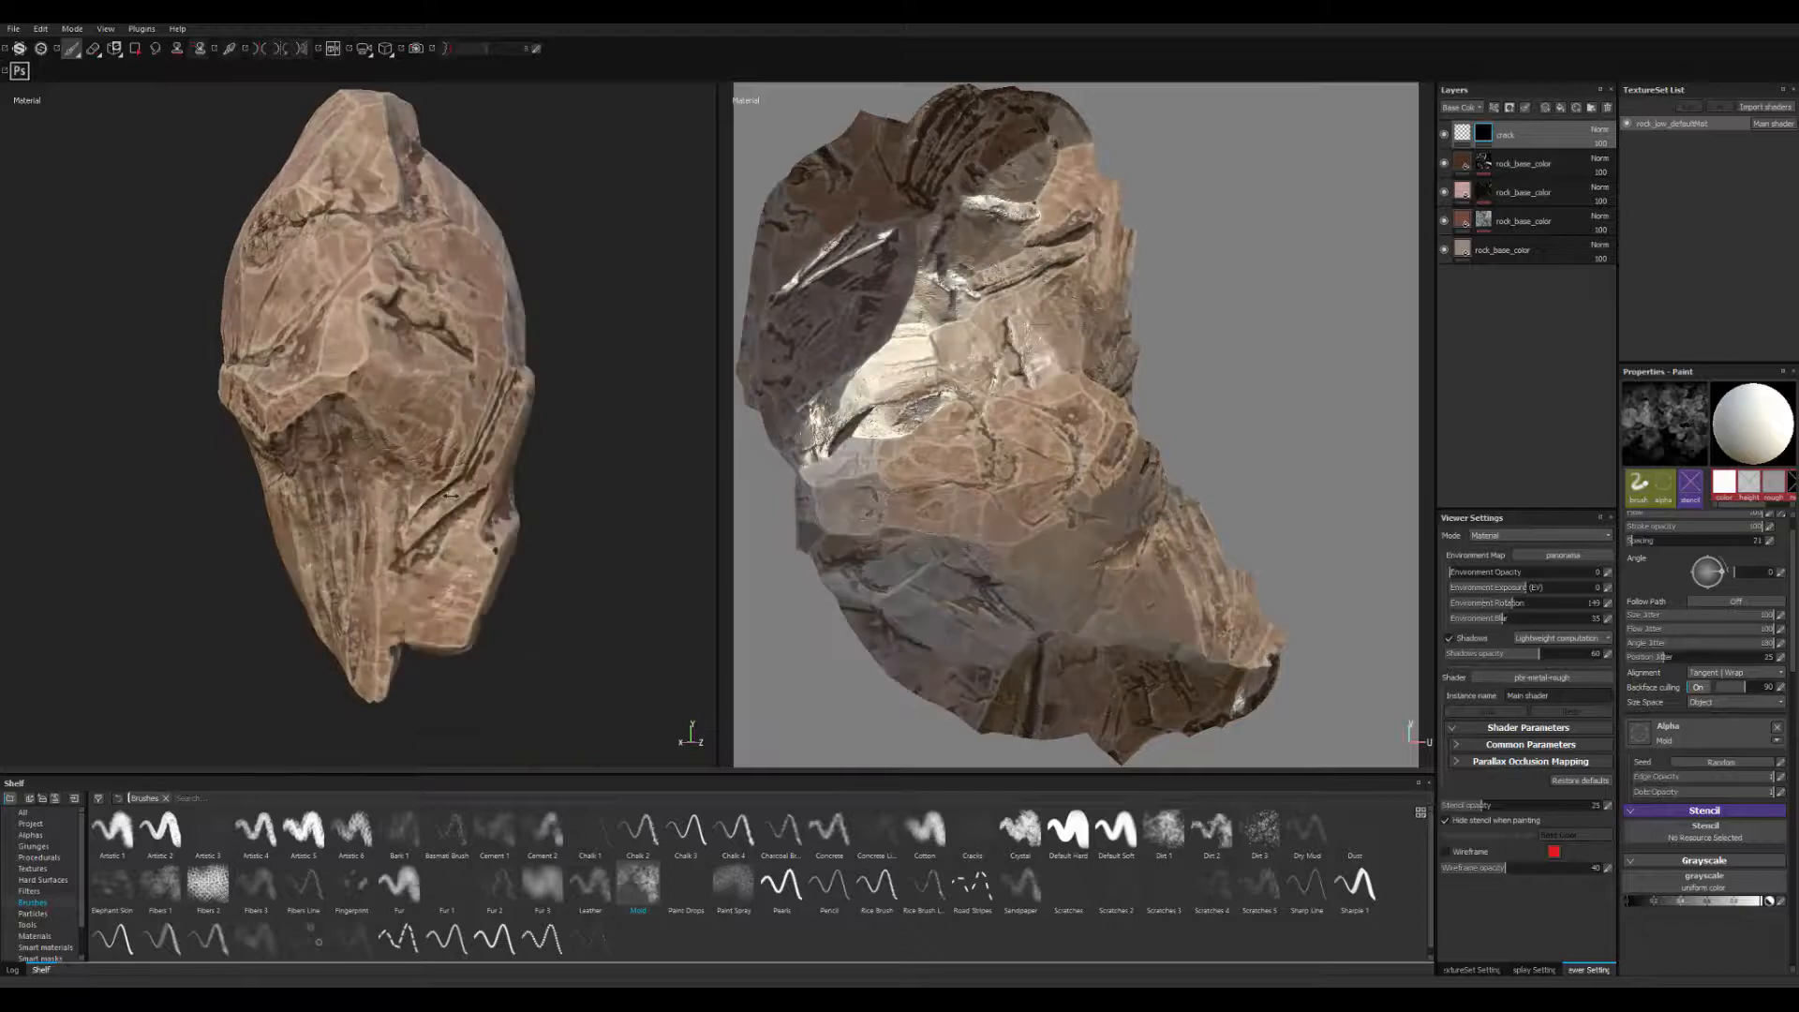
left_click_drag(422, 524, 389, 506, "alt")
right_click_drag(389, 506, 478, 534, "alt")
left_click_drag(525, 600, 502, 618, "alt")
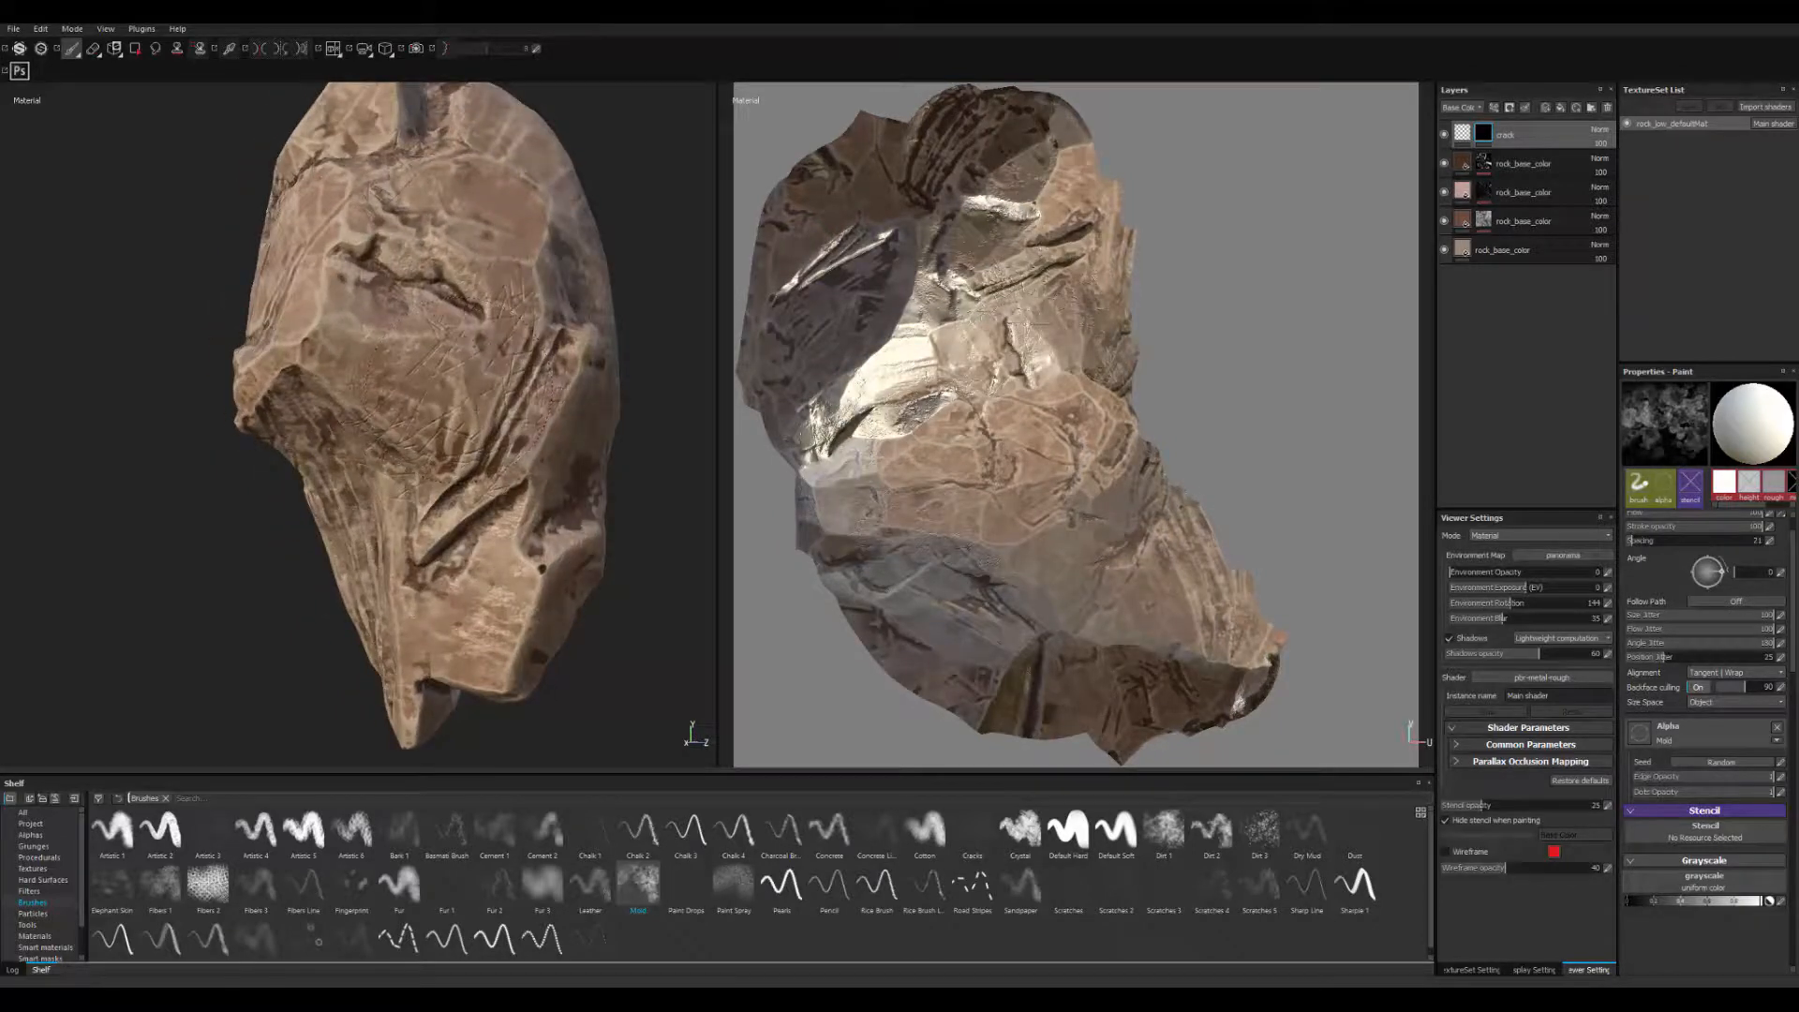
left_click_drag(480, 328, 436, 450, "alt")
left_click_drag(507, 298, 575, 379, "alt")
right_click_drag(579, 504, 629, 571, "alt")
left_click_drag(629, 571, 483, 599, "alt")
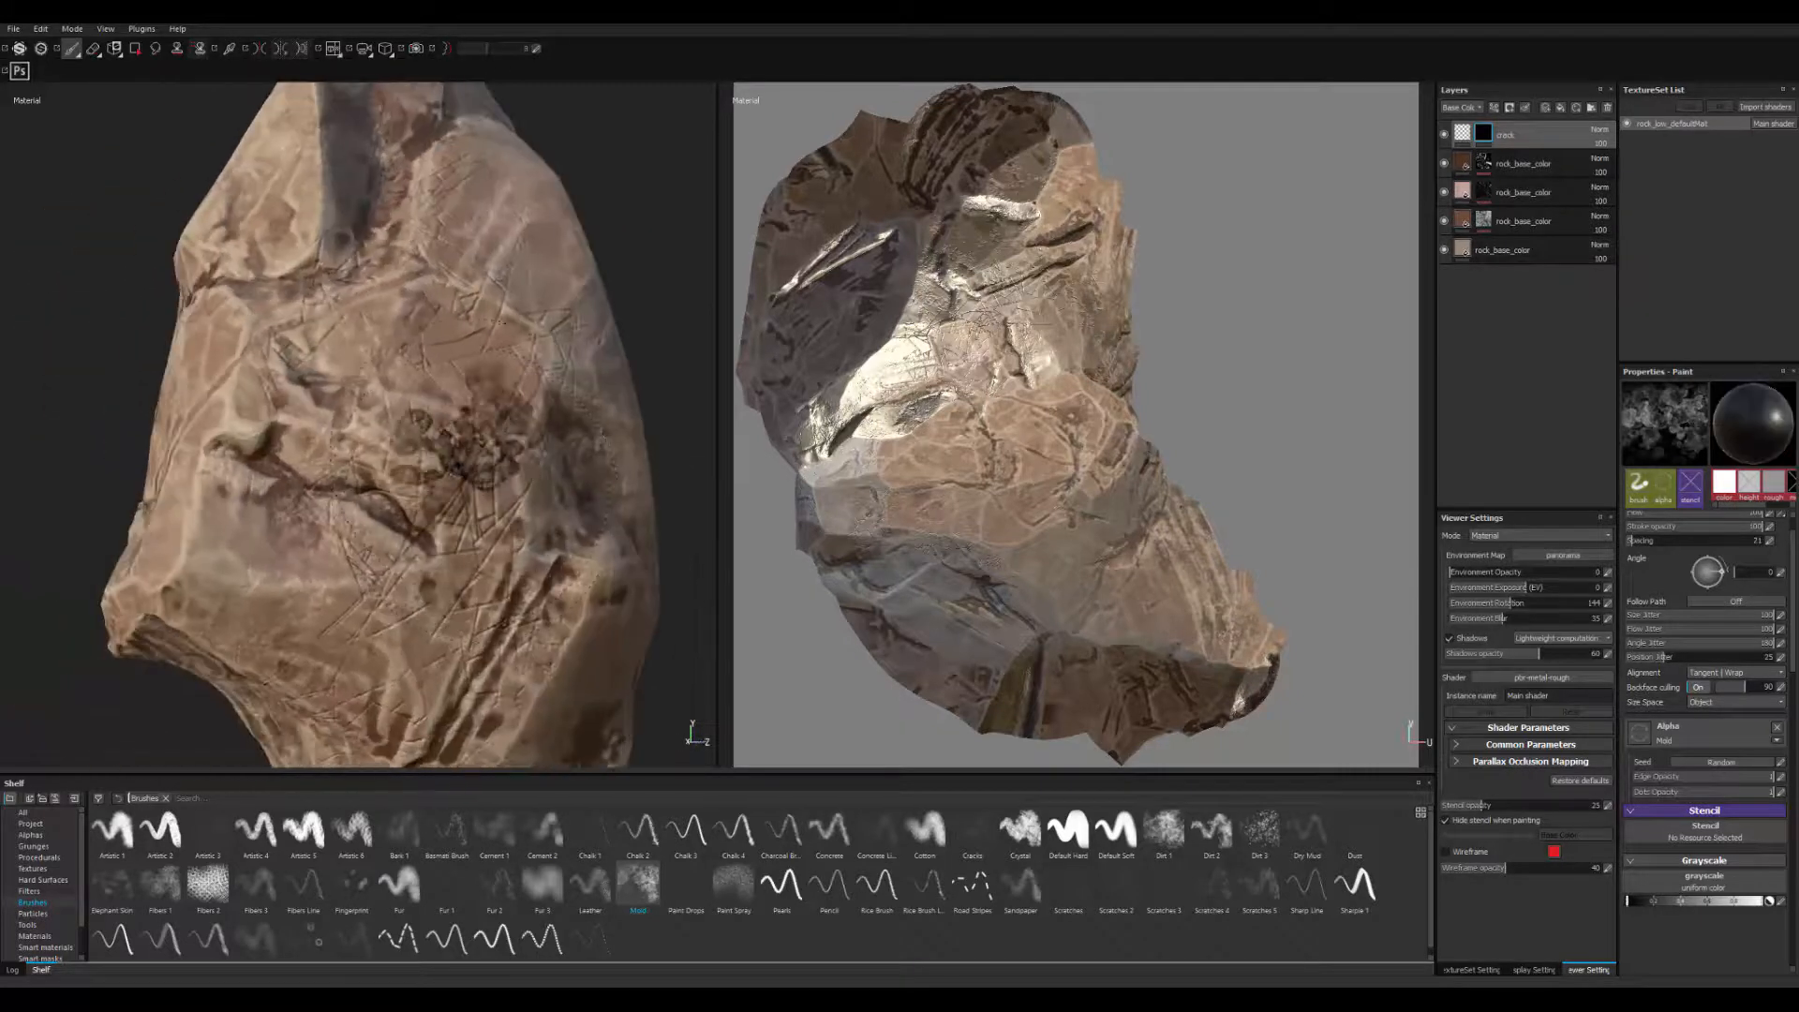
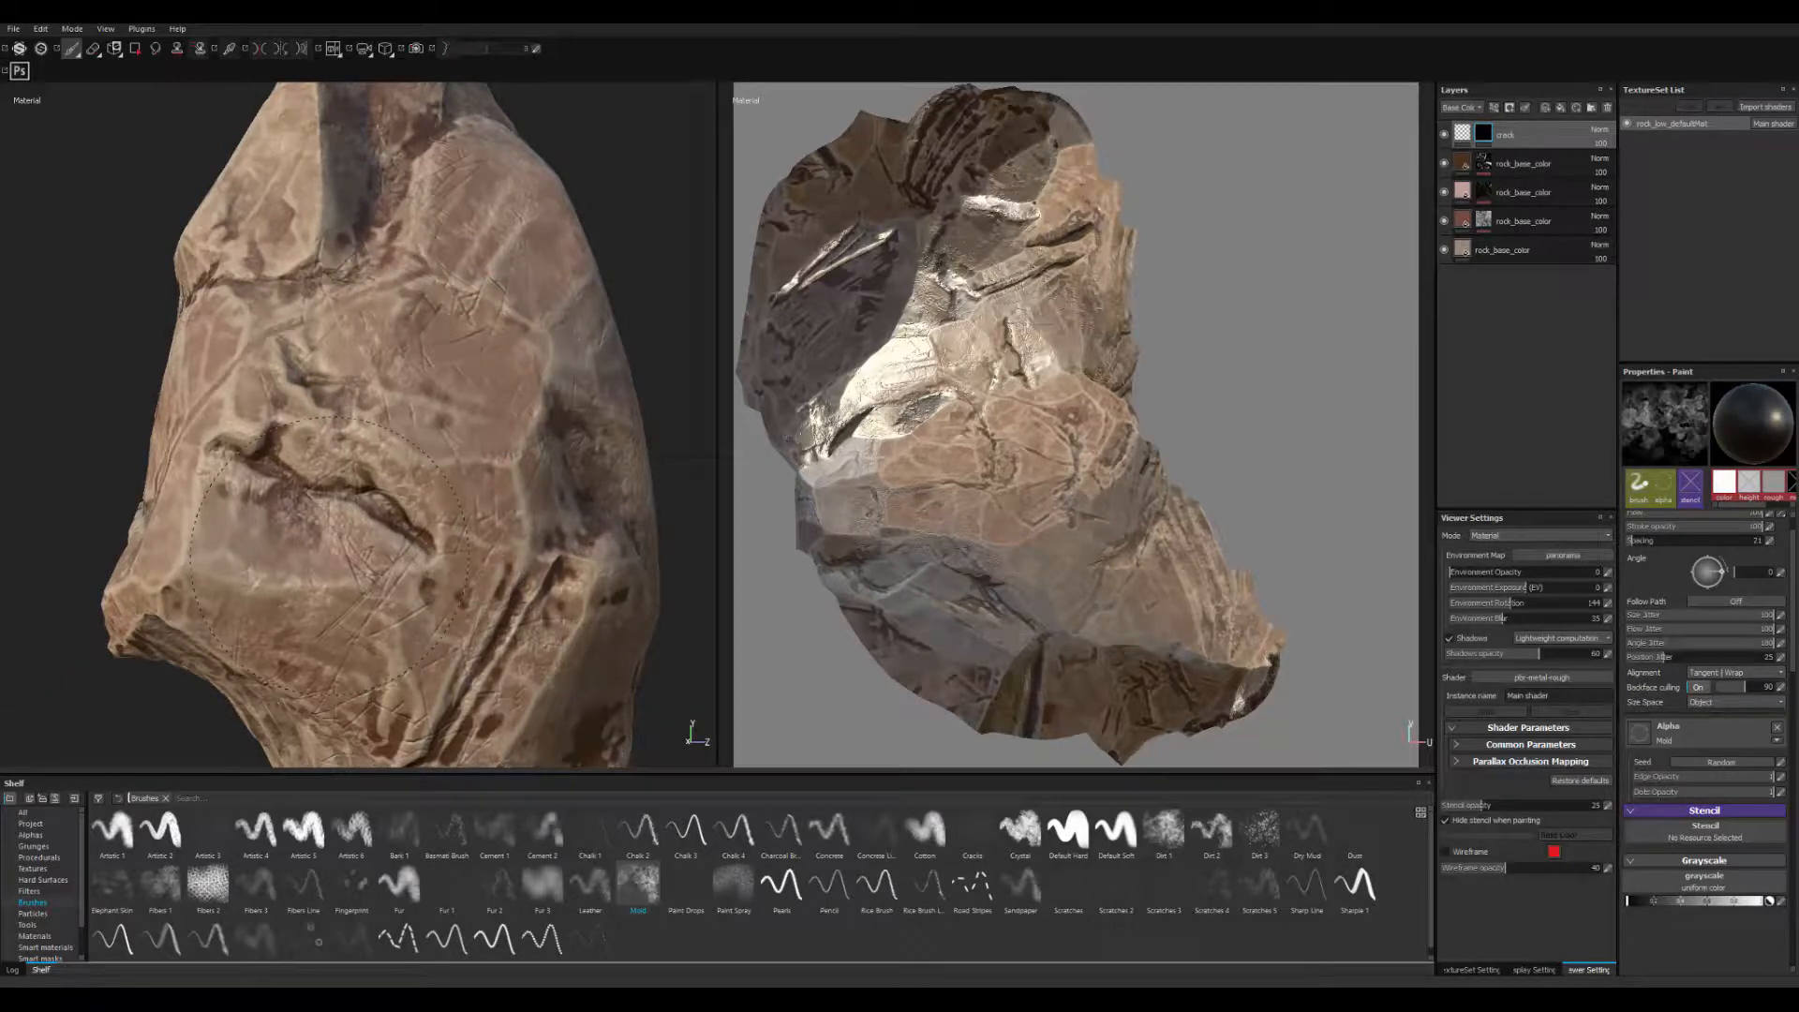
- Paint black on the crack mask to thin out excess cracks around the rock, rotating the lighting to check each side
left_click_drag(328, 558, 234, 637, "alt")
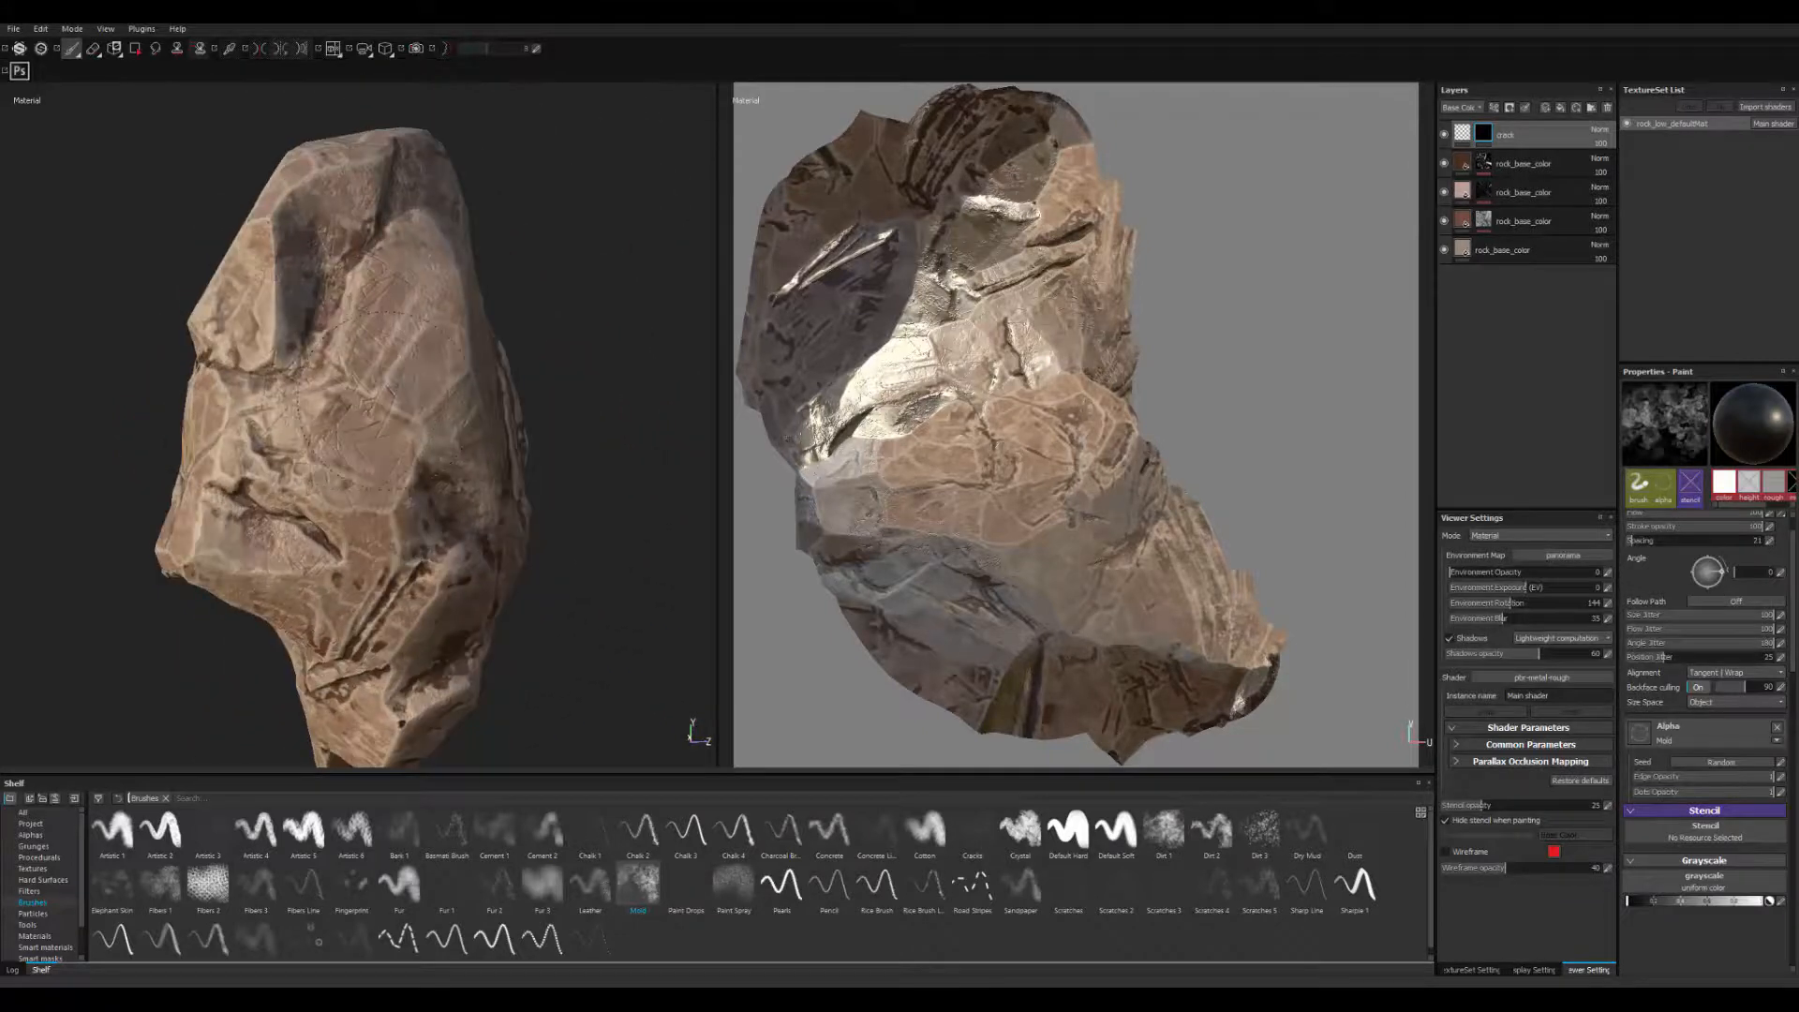
scroll(382, 401, "down", 3)
left_click_drag(383, 401, 515, 459, "alt")
scroll(421, 412, "up", 3)
right_click_drag(539, 459, 506, 619, "shift")
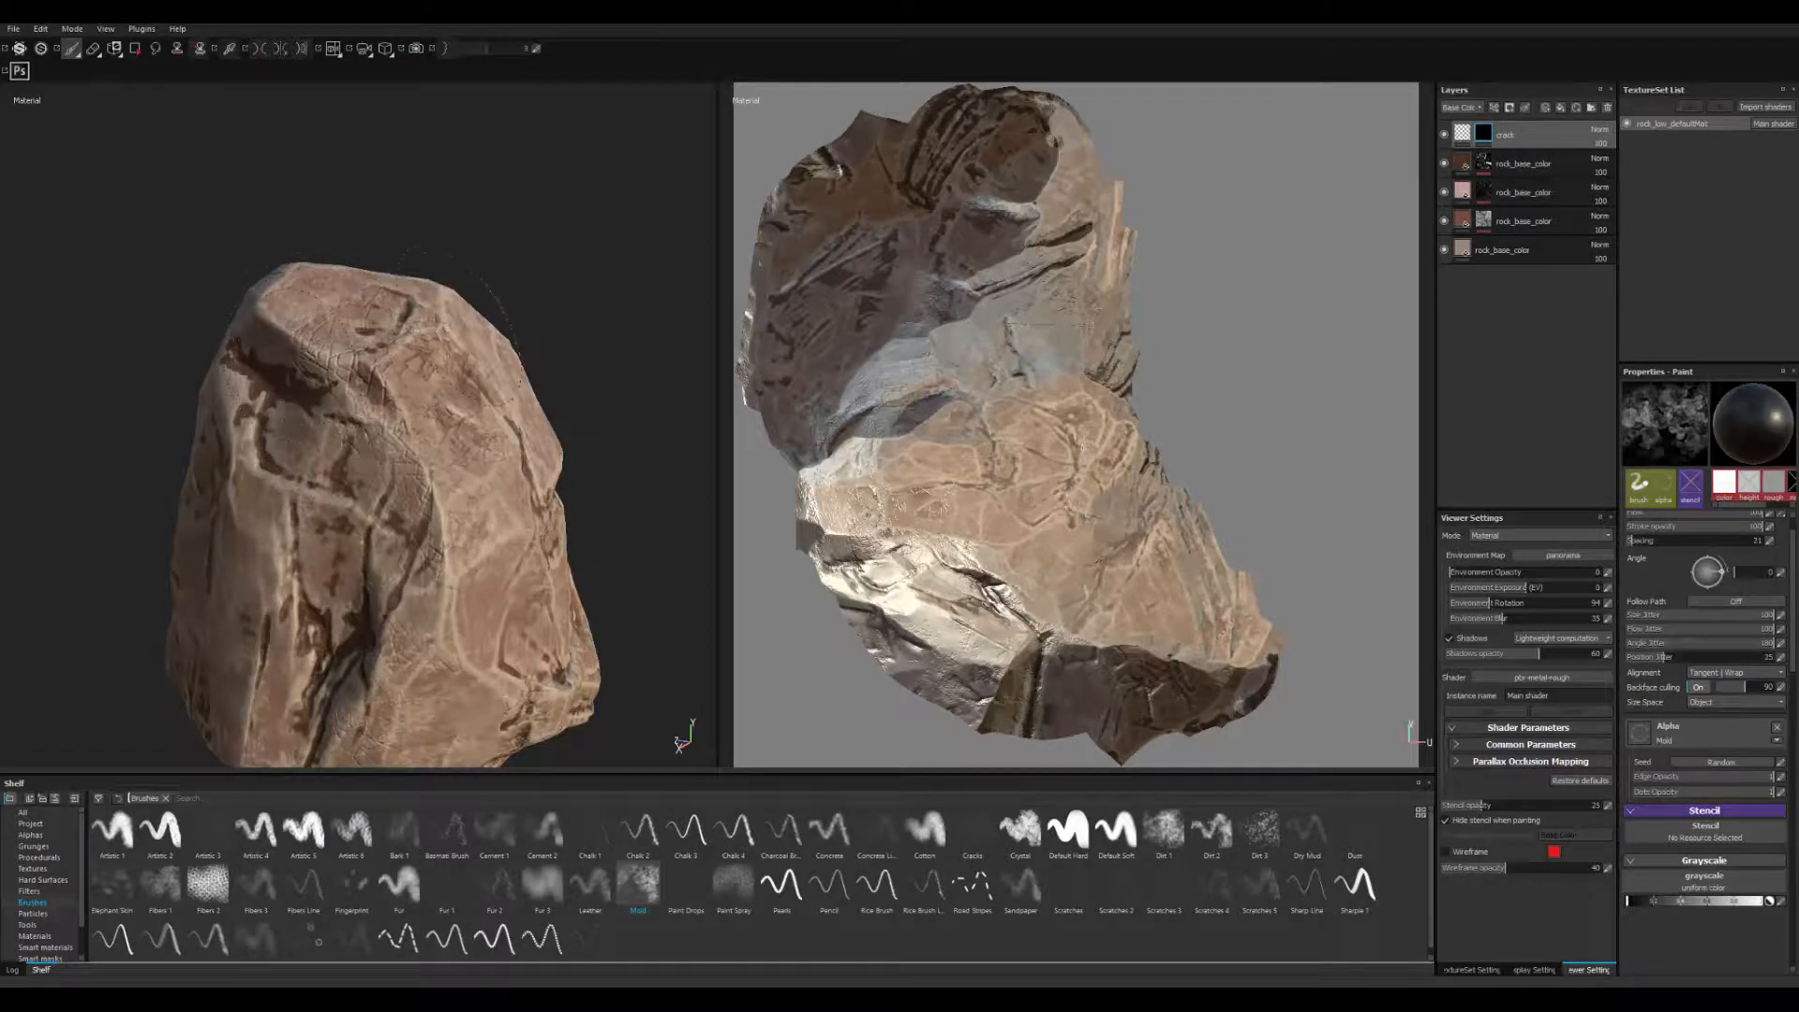
left_click_drag(450, 525, 384, 515, "alt")
right_click_drag(384, 516, 468, 506, "alt")
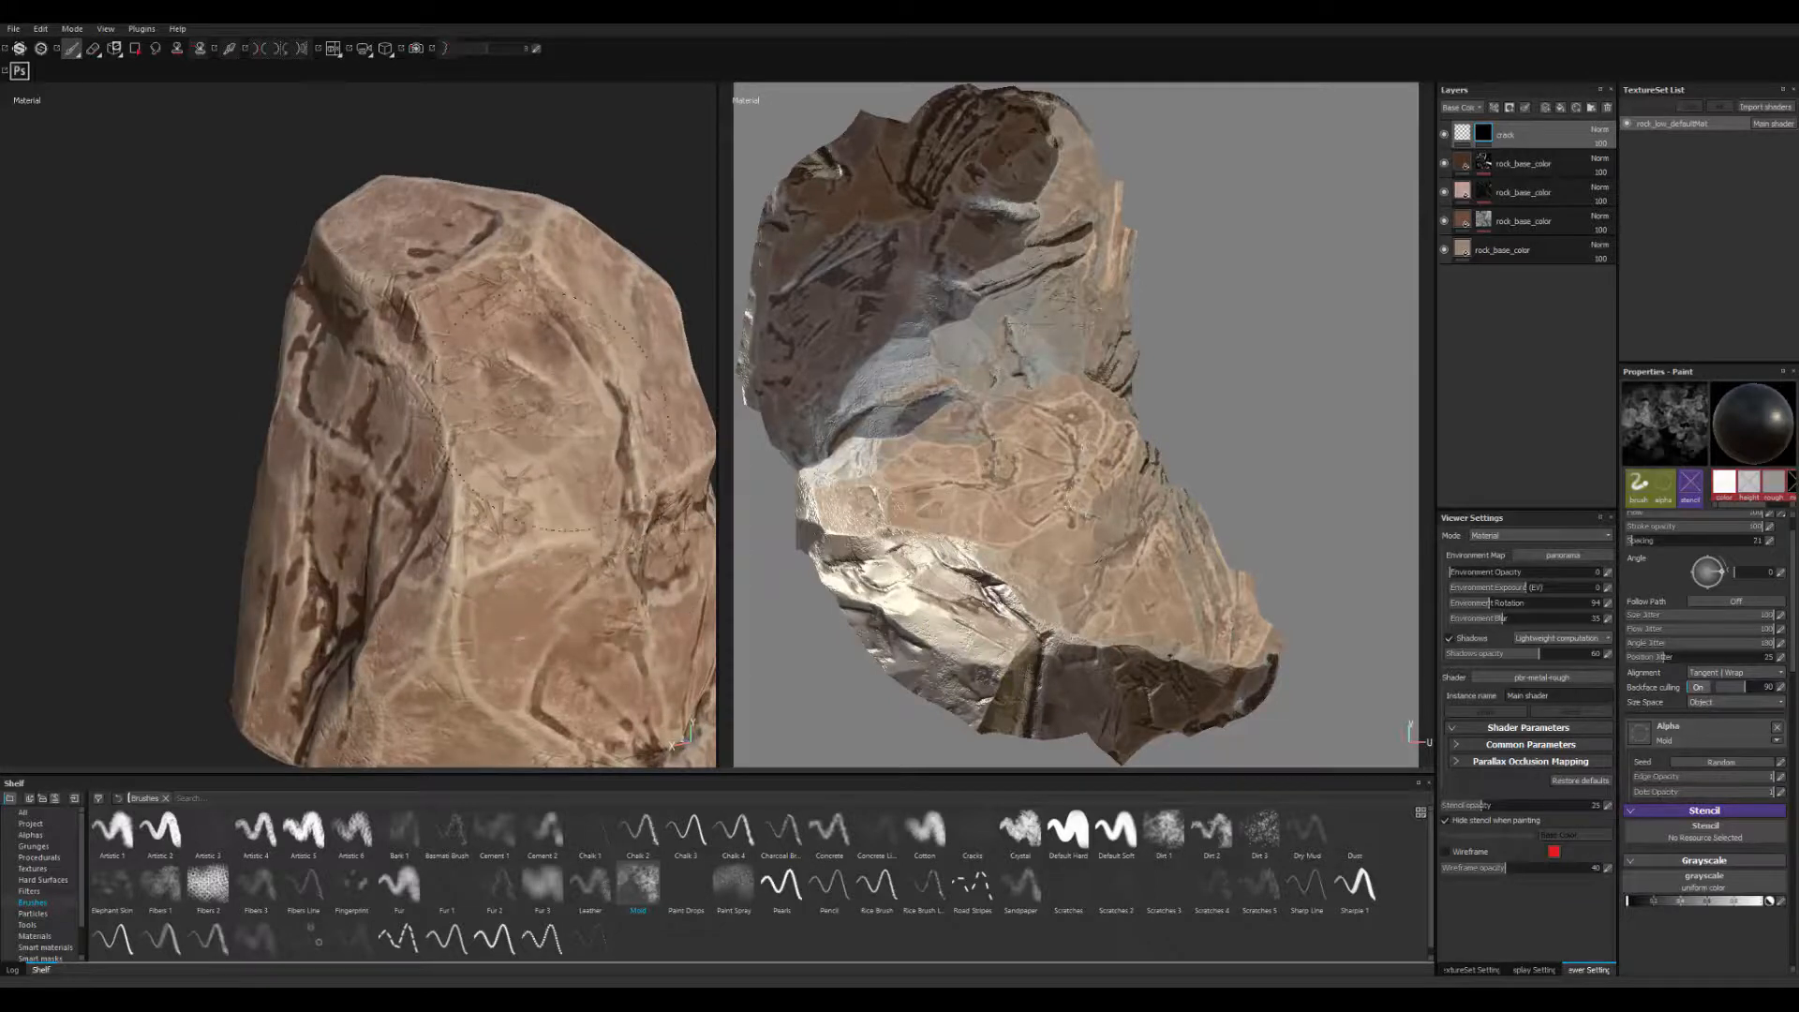
mouse_move(501, 239)
right_mouse_down("shift")
mouse_move(415, 575)
mouse_move(447, 577)
right_mouse_up("shift")
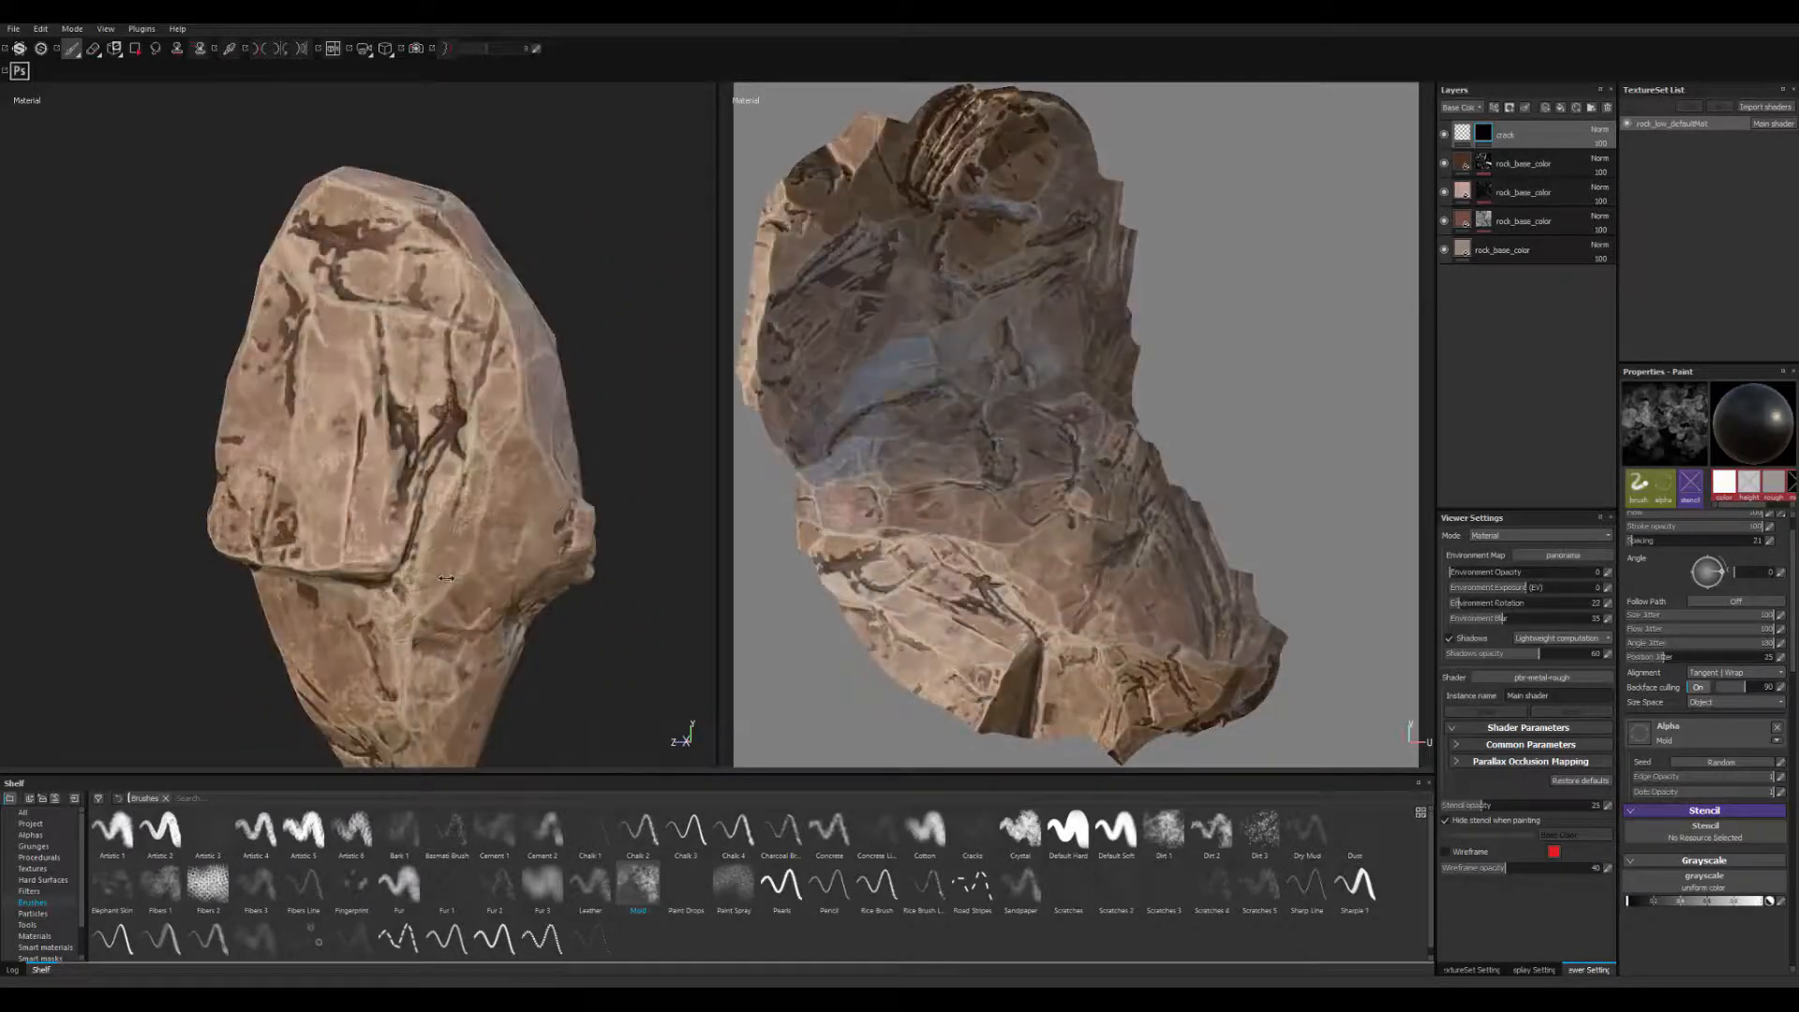
left_click_drag(522, 499, 514, 488, "alt")
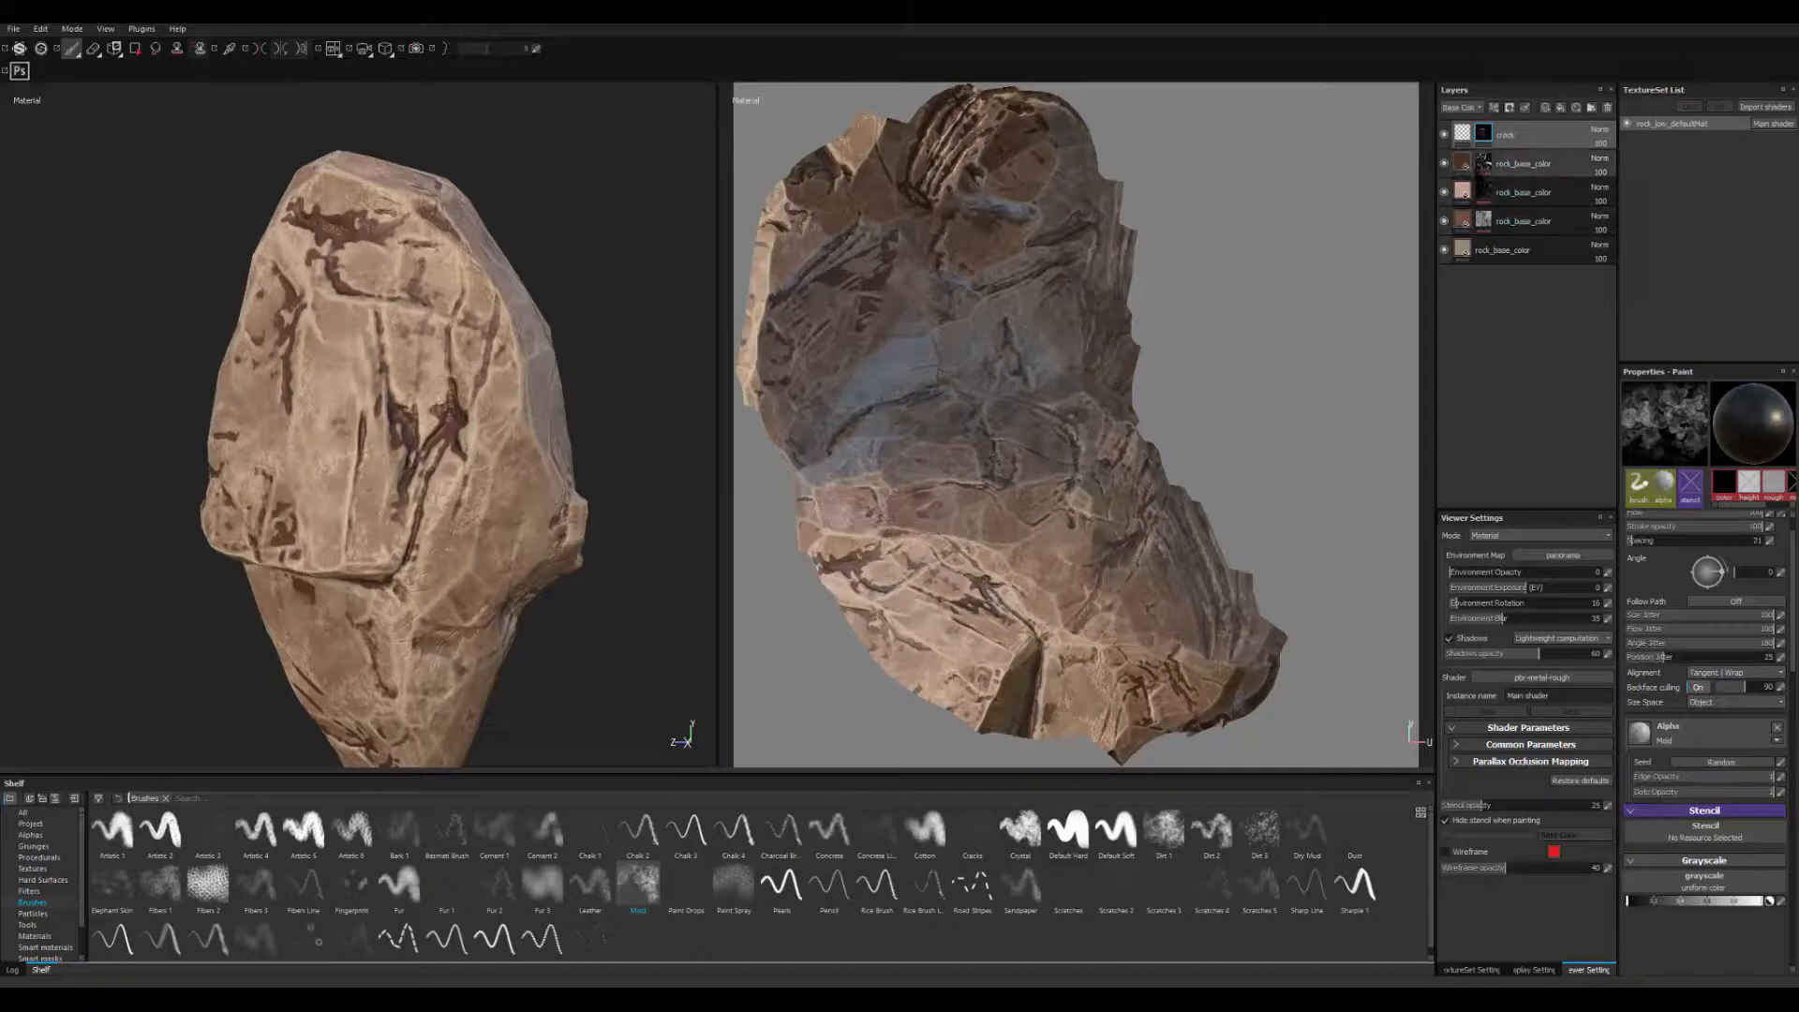
- Fade the dark stains on the rock's flat face by painting black in the dark brown layer's mask Paint effect
left_click(1483, 163)
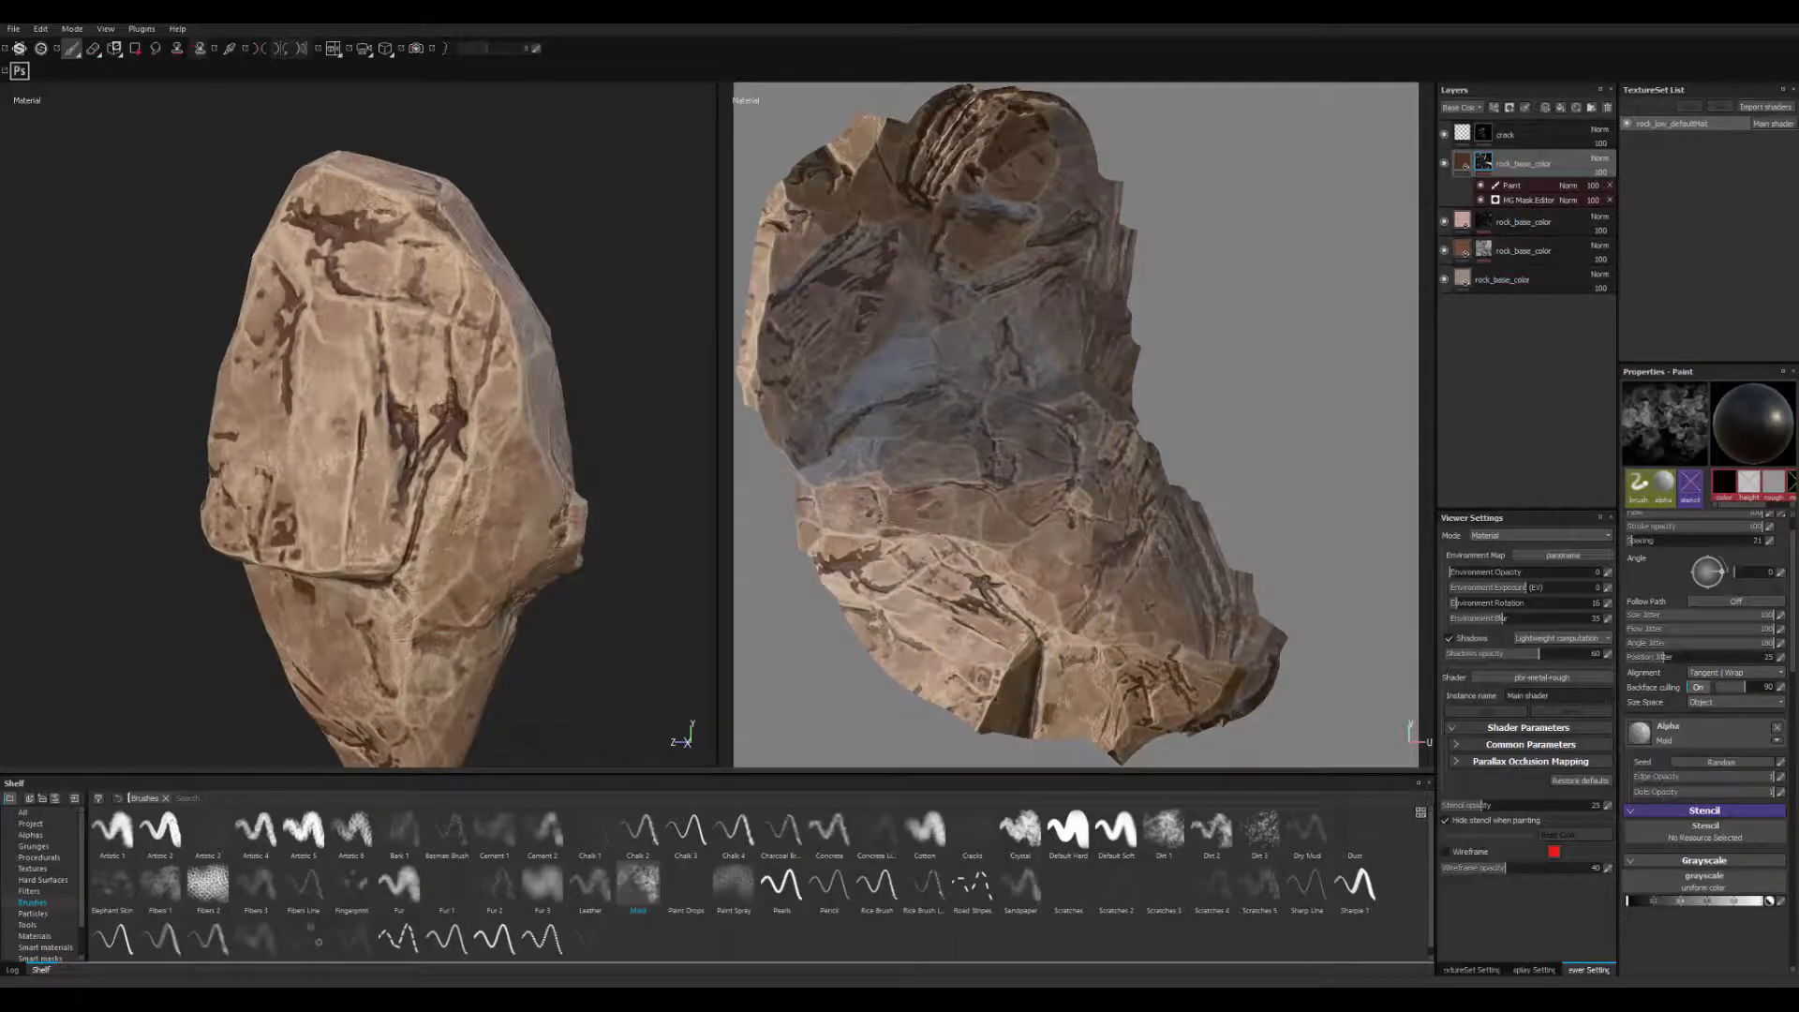
key("x")
key("x")
left_click(1524, 185)
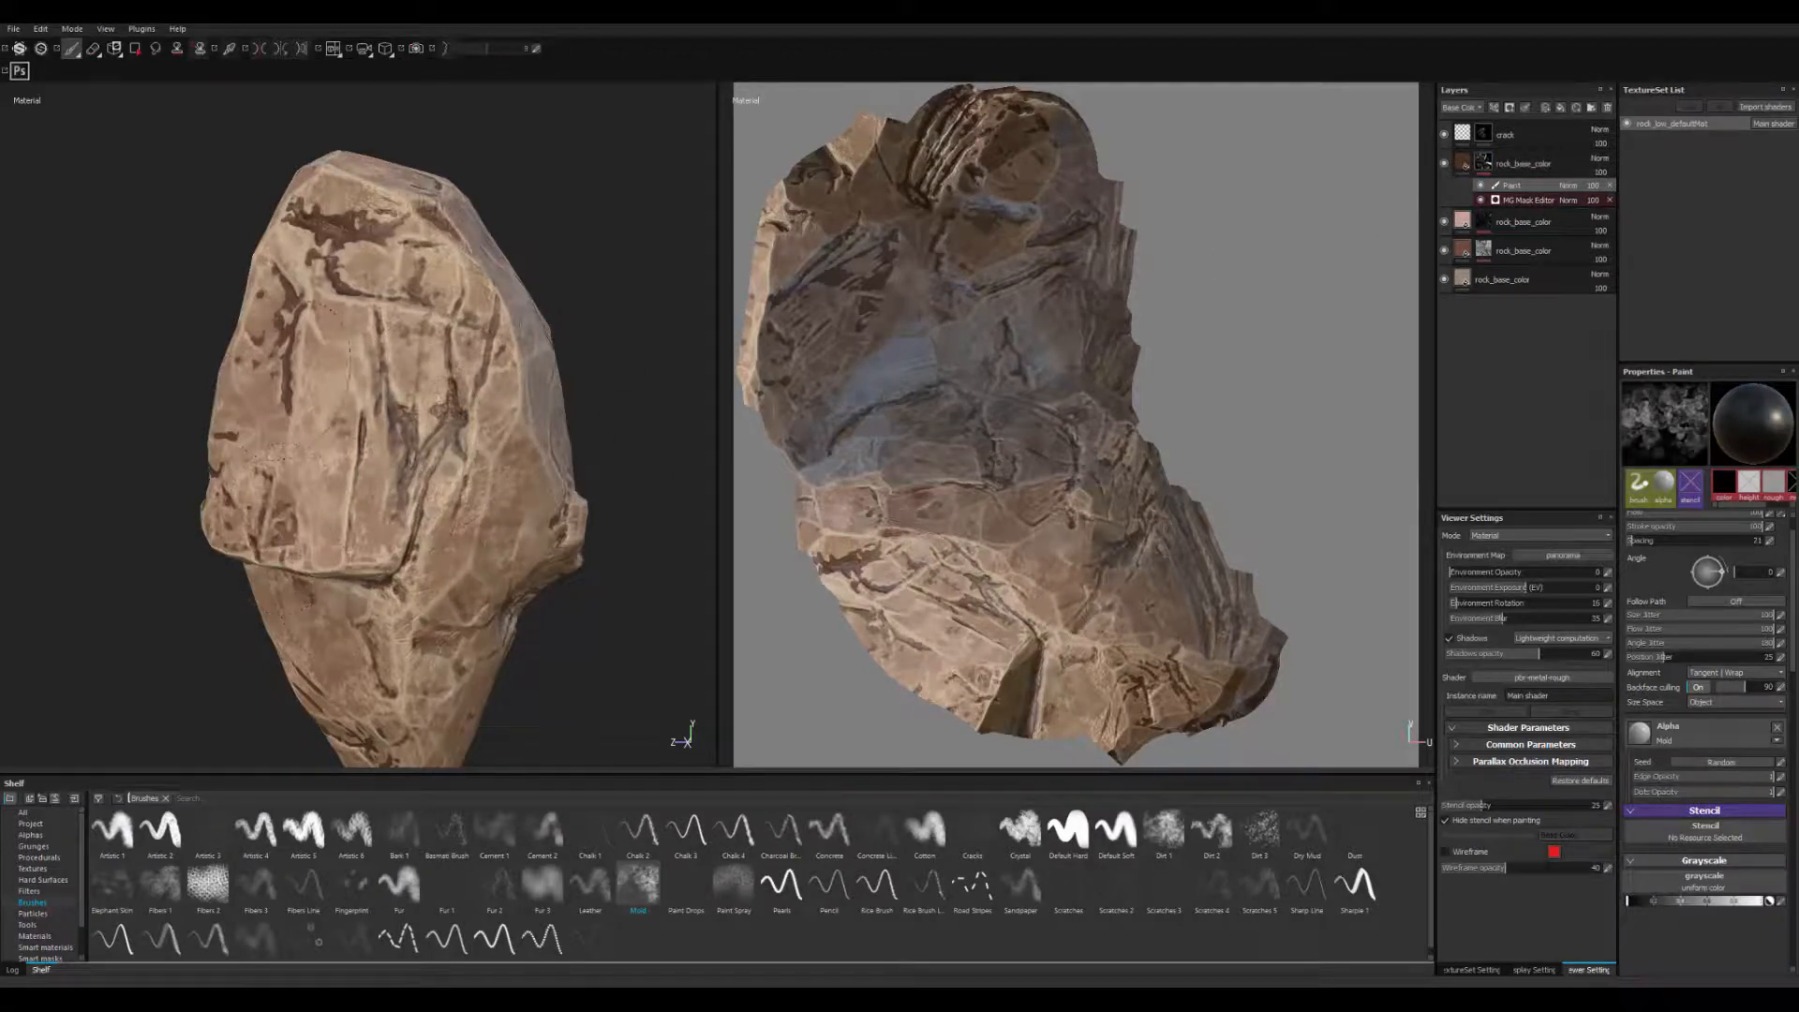
left_click_drag(309, 225, 422, 197)
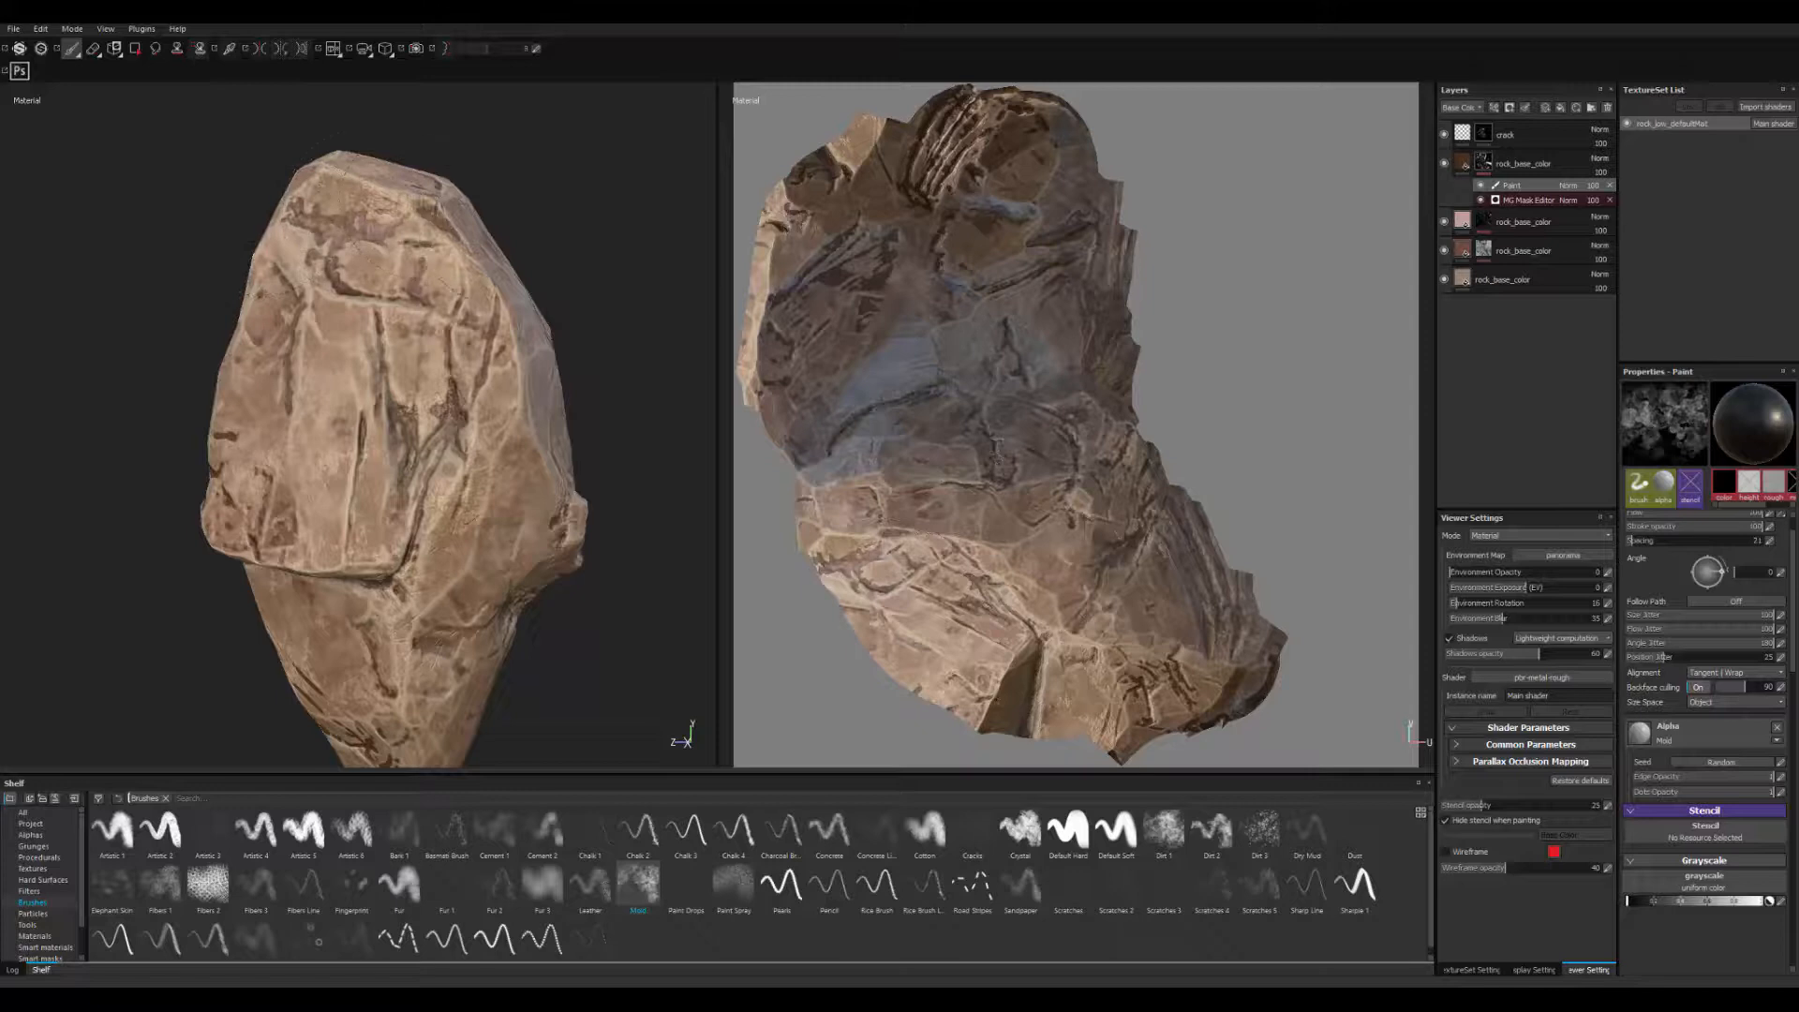
- Soften the dark brown stains on the rock's remaining sides in the same mask, checking them under rotated lighting
left_click_drag(509, 354, 631, 385, "alt")
middle_click_drag(630, 385, 729, 354, "alt")
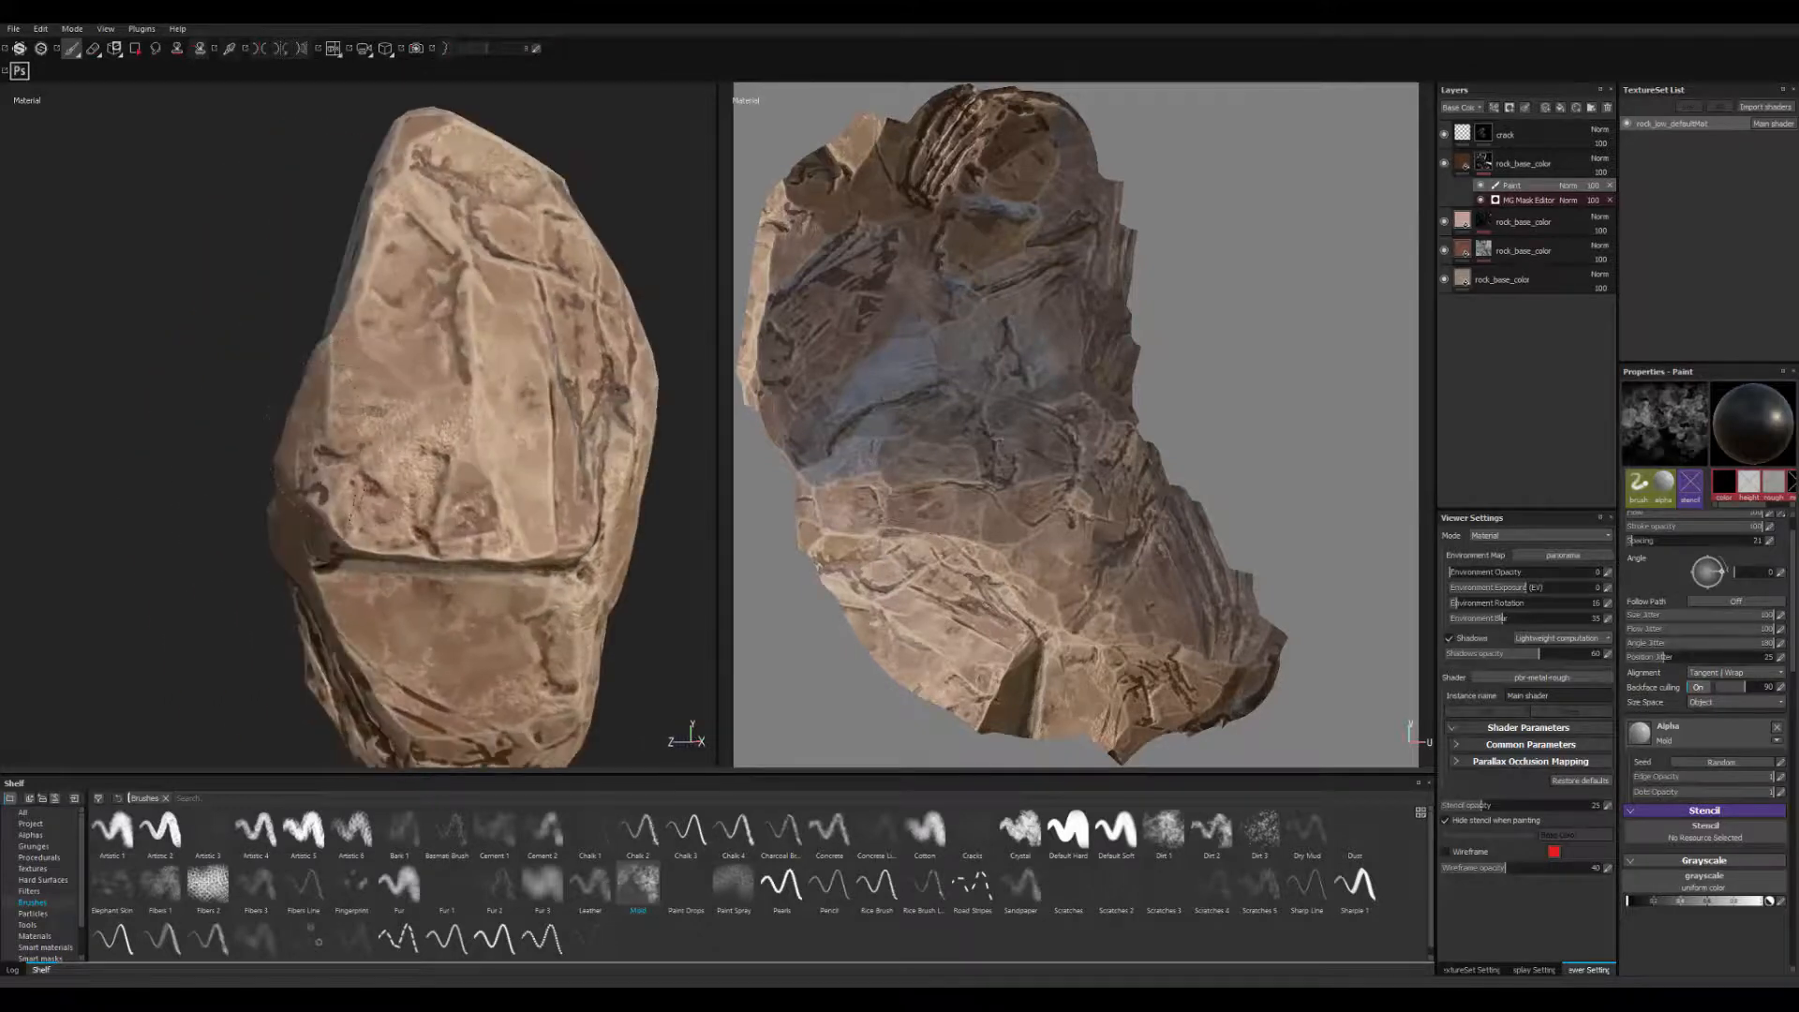
right_click_drag(314, 413, 159, 324, "alt")
mouse_move(422, 422)
left_mouse_down("alt")
mouse_move(346, 442)
mouse_move(350, 470)
mouse_move(550, 460)
mouse_move(272, 502)
left_mouse_up("alt")
right_click_drag(273, 502, 361, 525, "alt")
mouse_move(309, 469)
right_mouse_down("shift")
mouse_move(568, 454)
mouse_move(375, 454)
right_mouse_up("shift")
right_click_drag(374, 455, 468, 441, "alt")
mouse_move(468, 436)
left_mouse_down("alt")
mouse_move(410, 428)
mouse_move(506, 426)
mouse_move(487, 440)
left_mouse_up("alt")
scroll(384, 506, "up", 6)
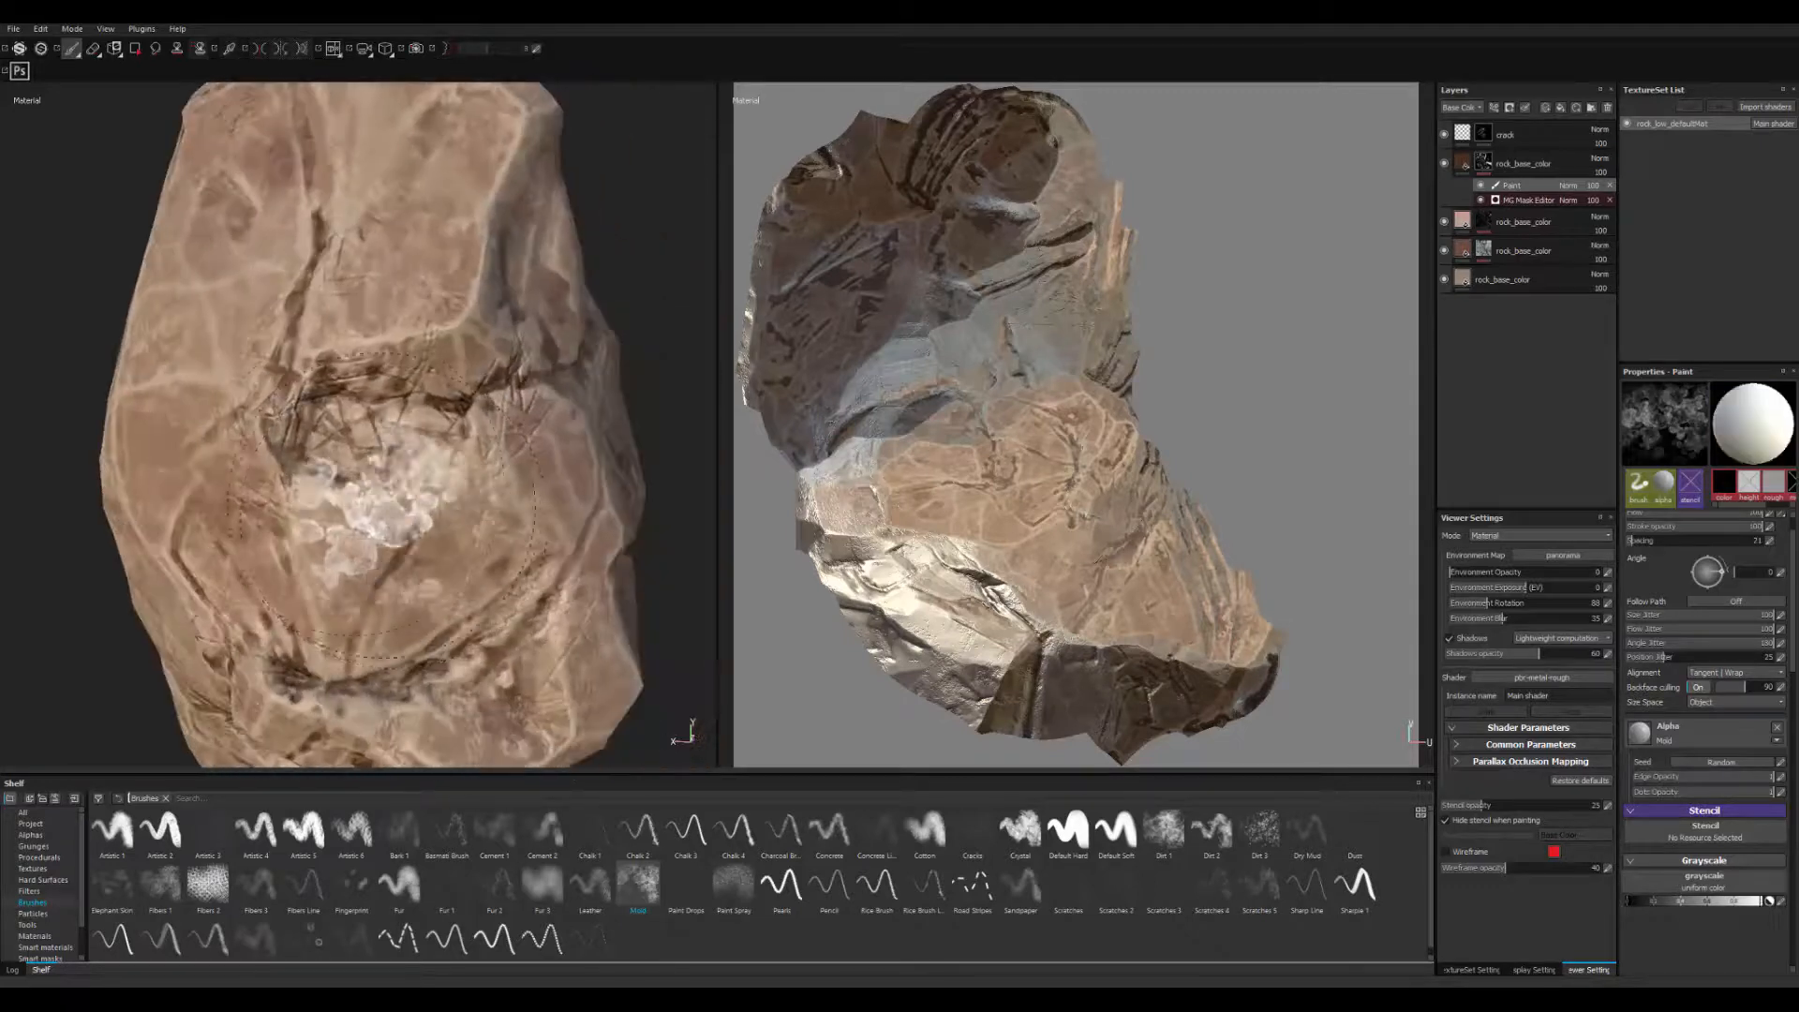
- Return to the crack layer's mask and paint black with a smaller Mold brush to reduce cracks around the hollow
left_click(1484, 135)
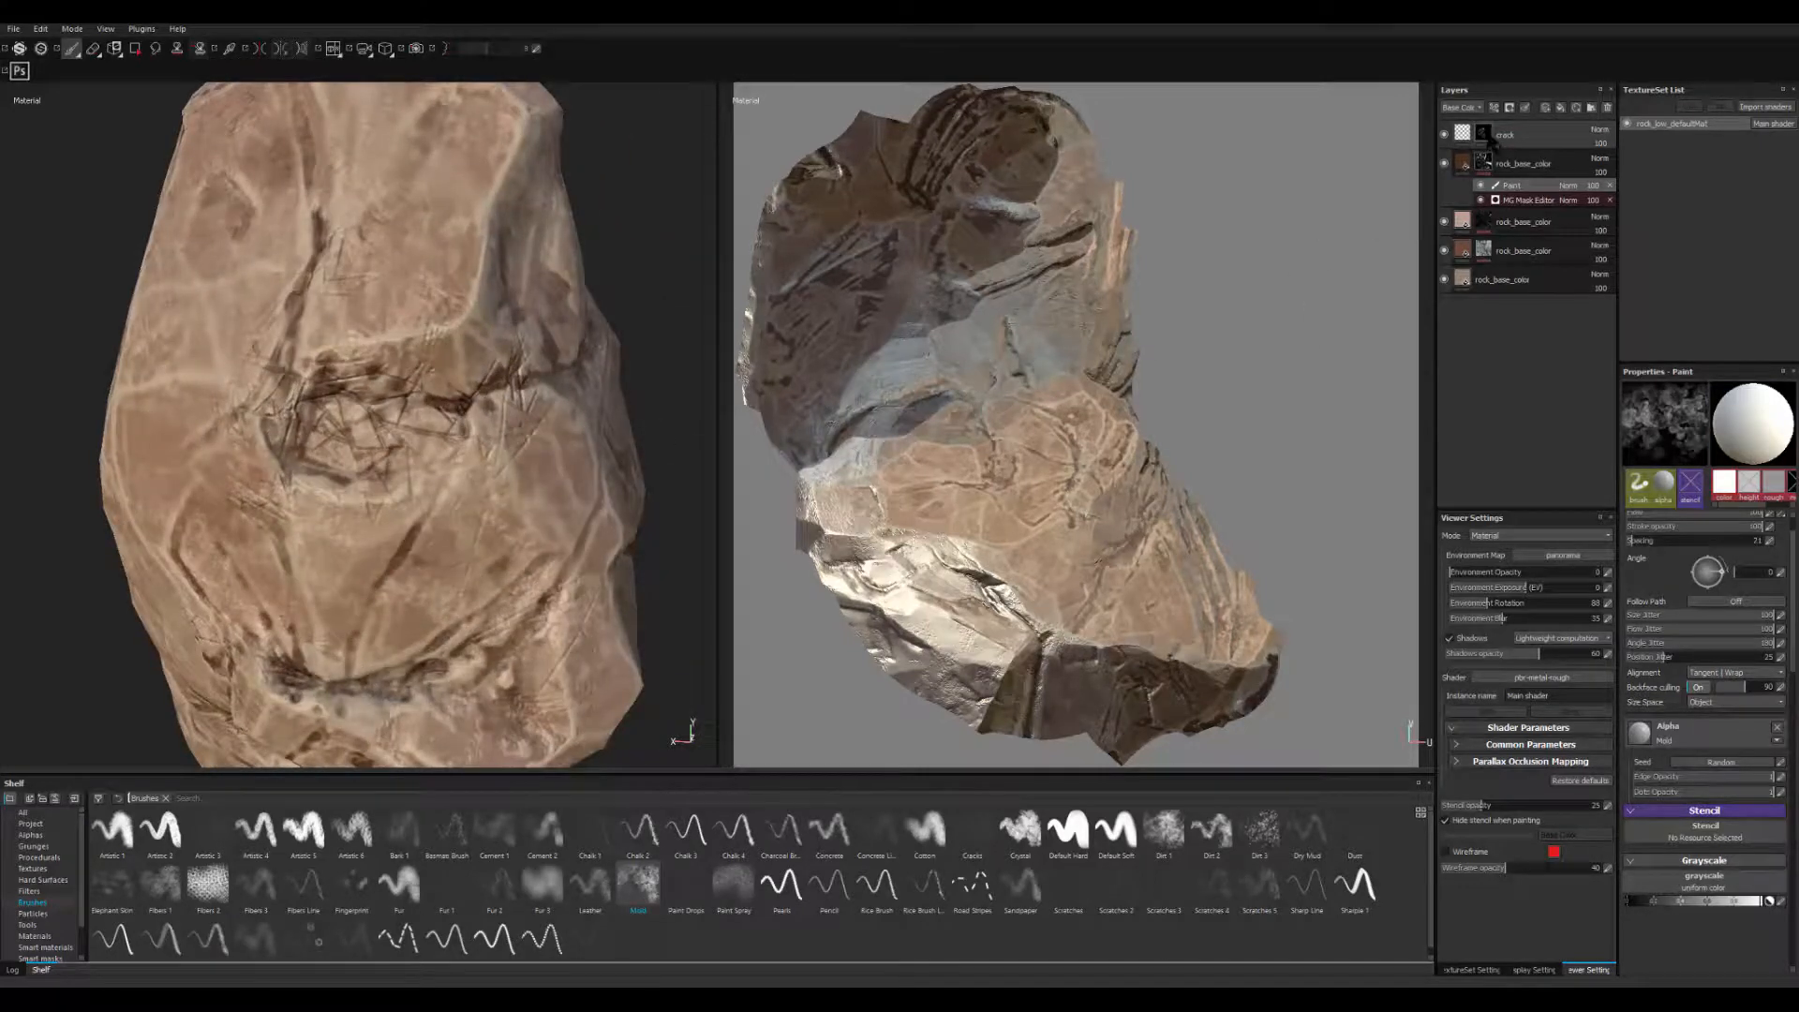
key("x")
key("x")
right_click_drag(385, 513, 328, 513, "ctrl")
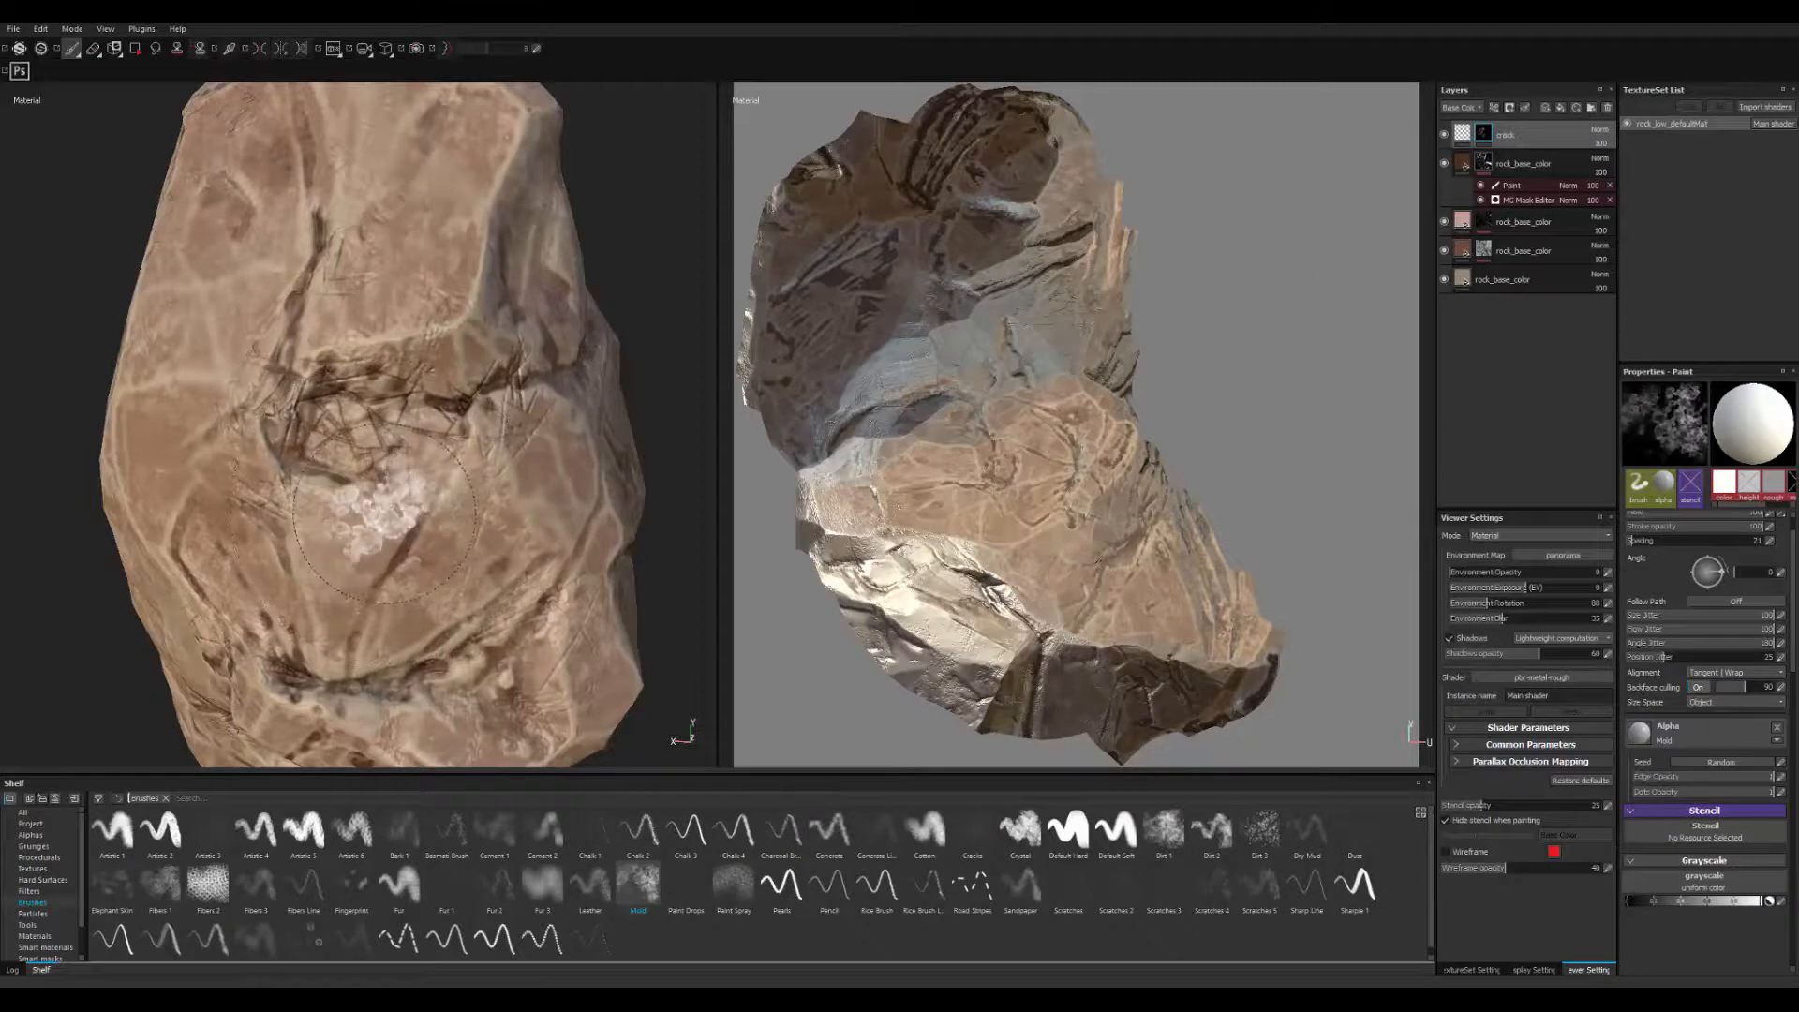
key("x")
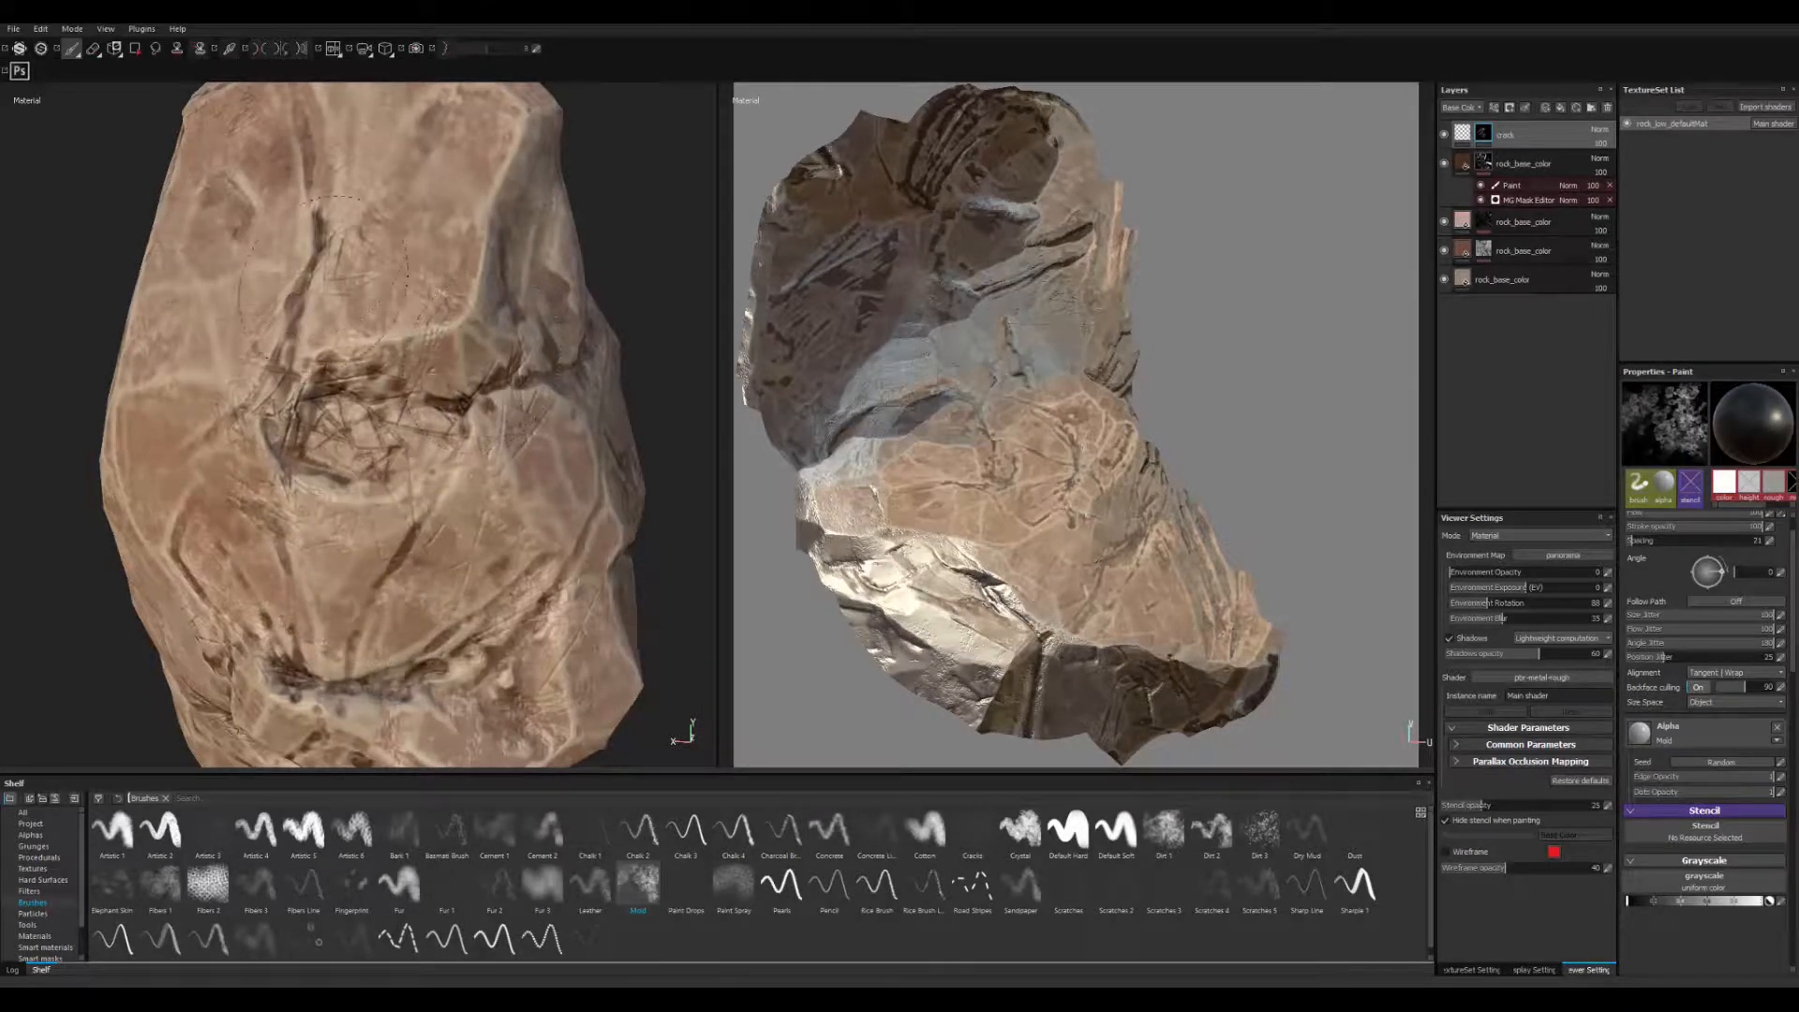
right_click_drag(264, 468, 176, 428, "alt")
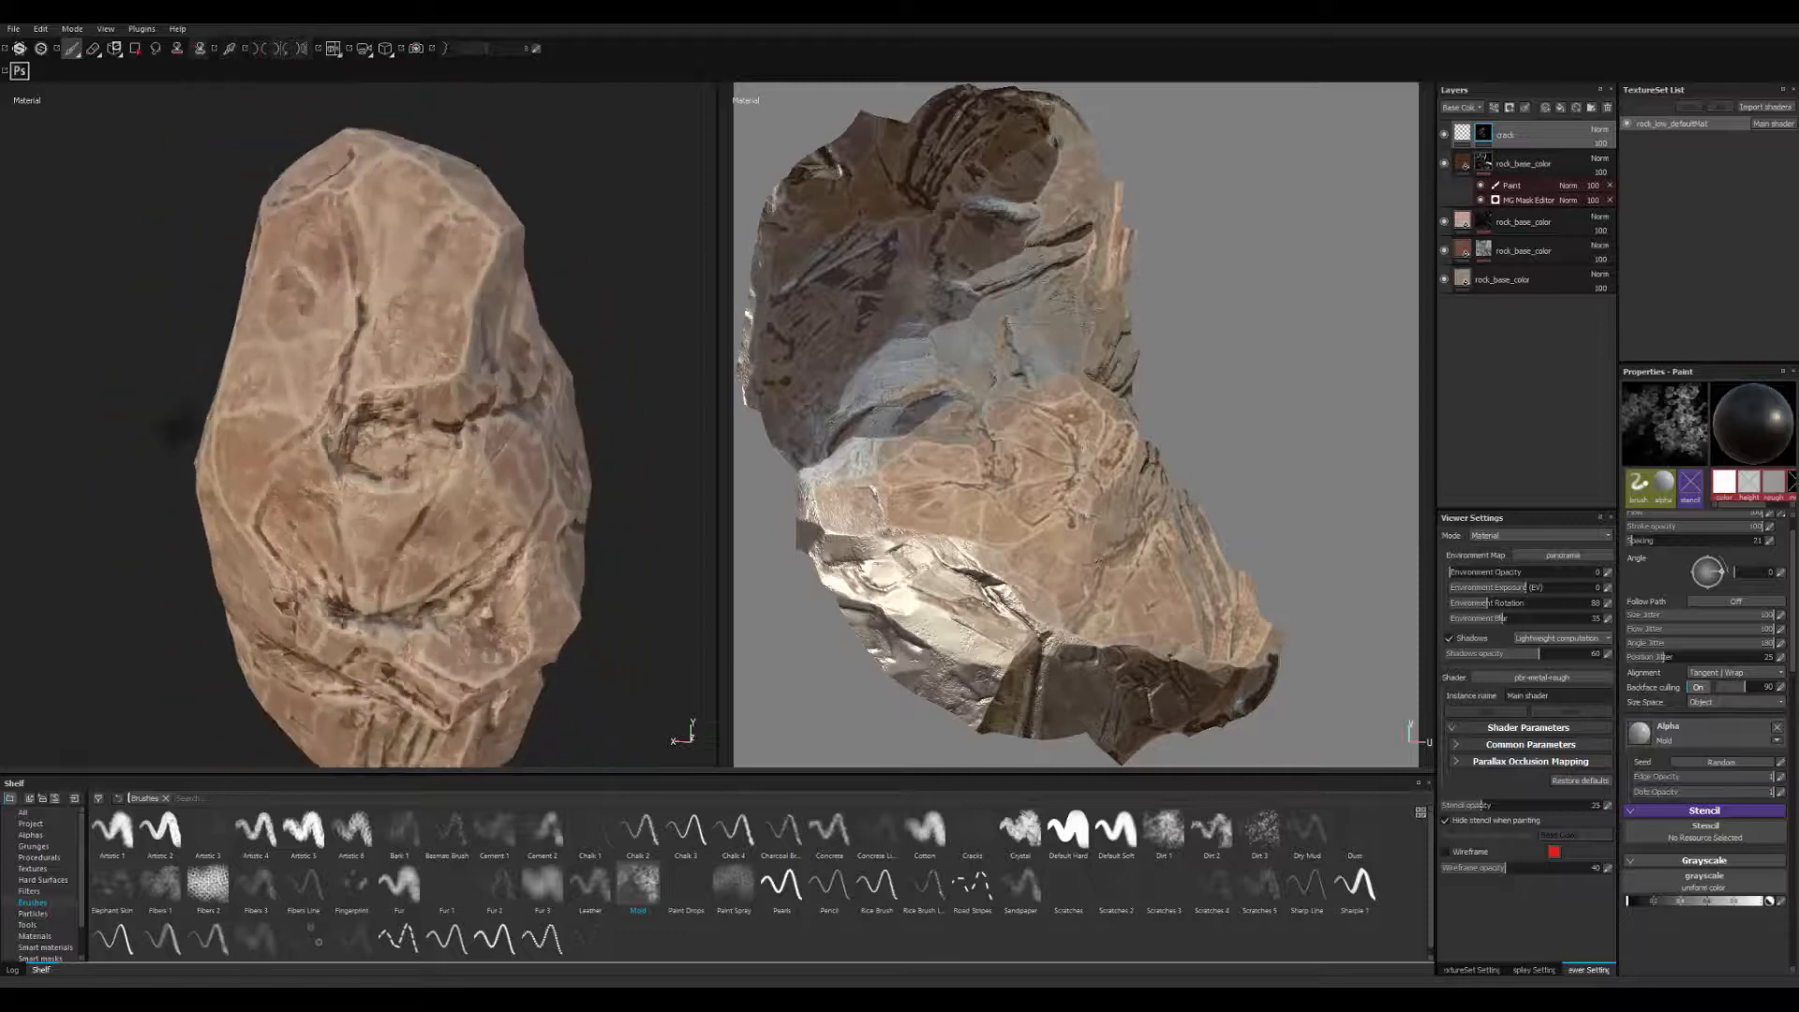
left_click_drag(385, 731, 485, 672, "alt")
right_click_drag(485, 672, 463, 540, "alt")
left_click_drag(230, 527, 268, 522, "alt")
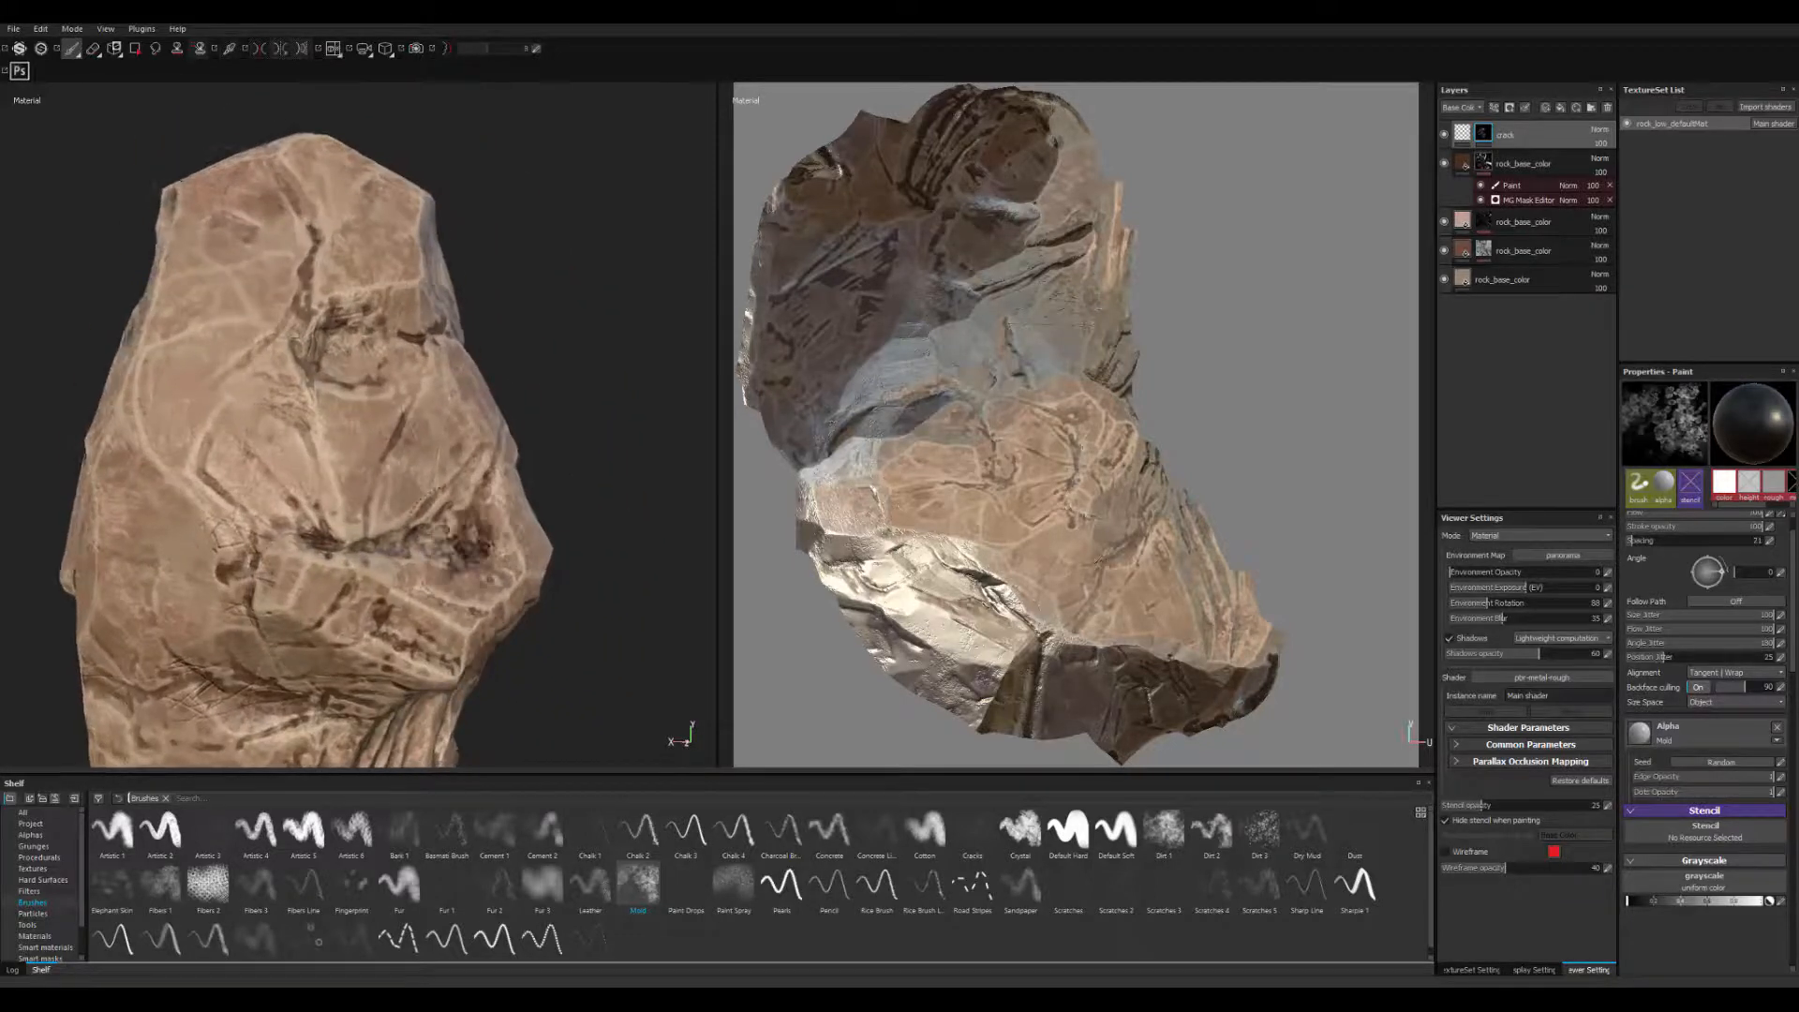
- Touch up the crack layer's mask beside the hollow with the Mold brush
middle_click_drag(268, 522, 407, 442, "alt")
left_click_drag(413, 449, 408, 534, "alt")
right_click_drag(408, 535, 534, 609, "alt")
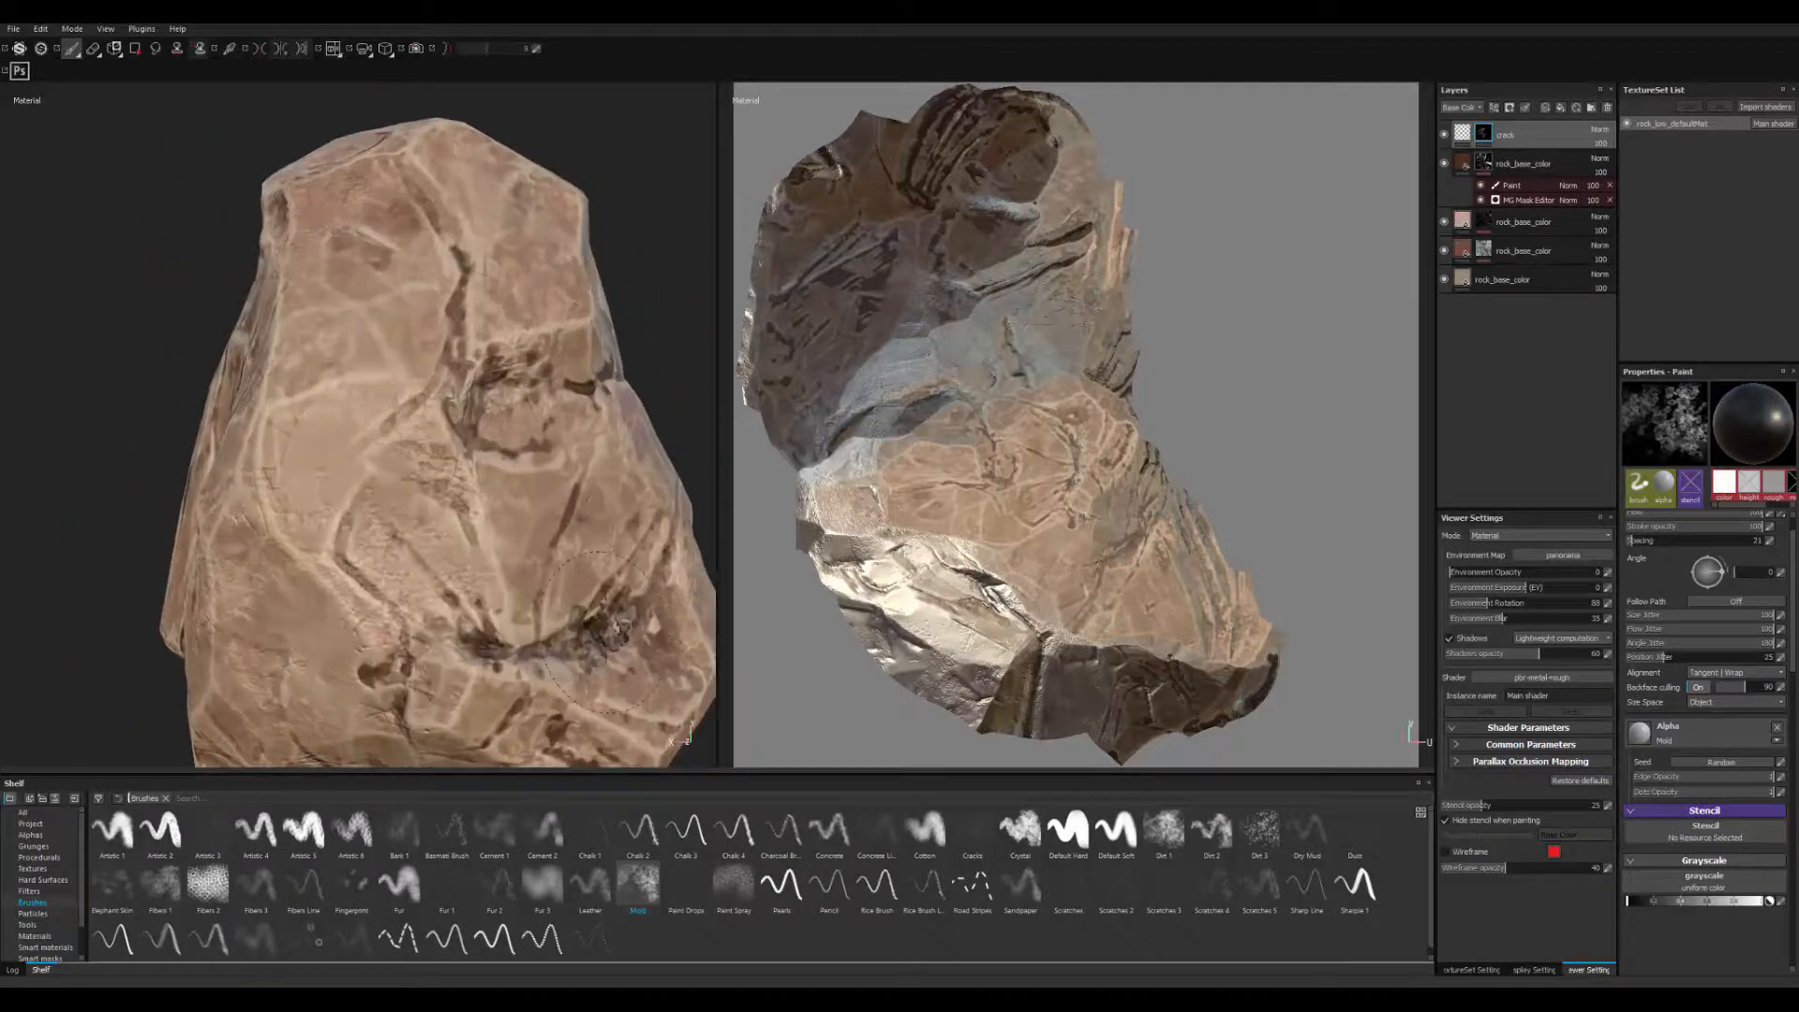
left_click(511, 403)
left_click(506, 408)
left_click(1462, 138)
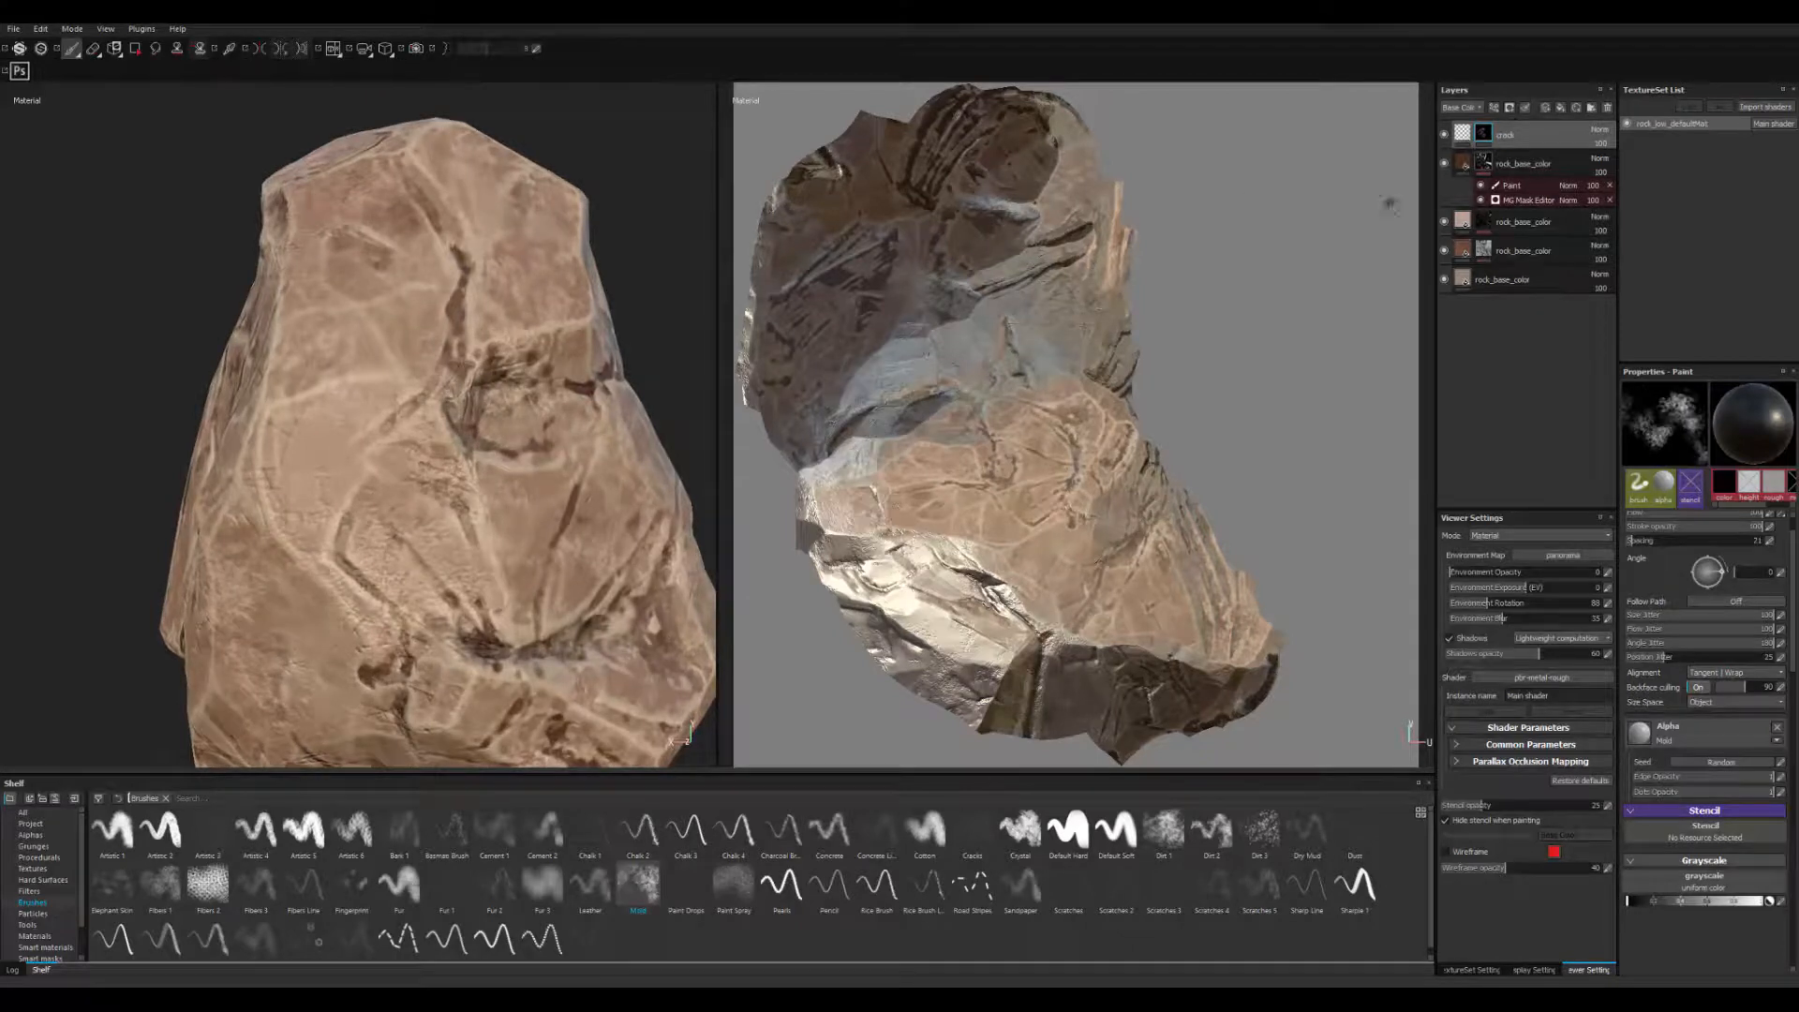
- Add a new paint layer above the masked crack layer and name it crack
left_click_drag(617, 475, 586, 502, "alt")
right_click_drag(586, 501, 656, 543, "alt")
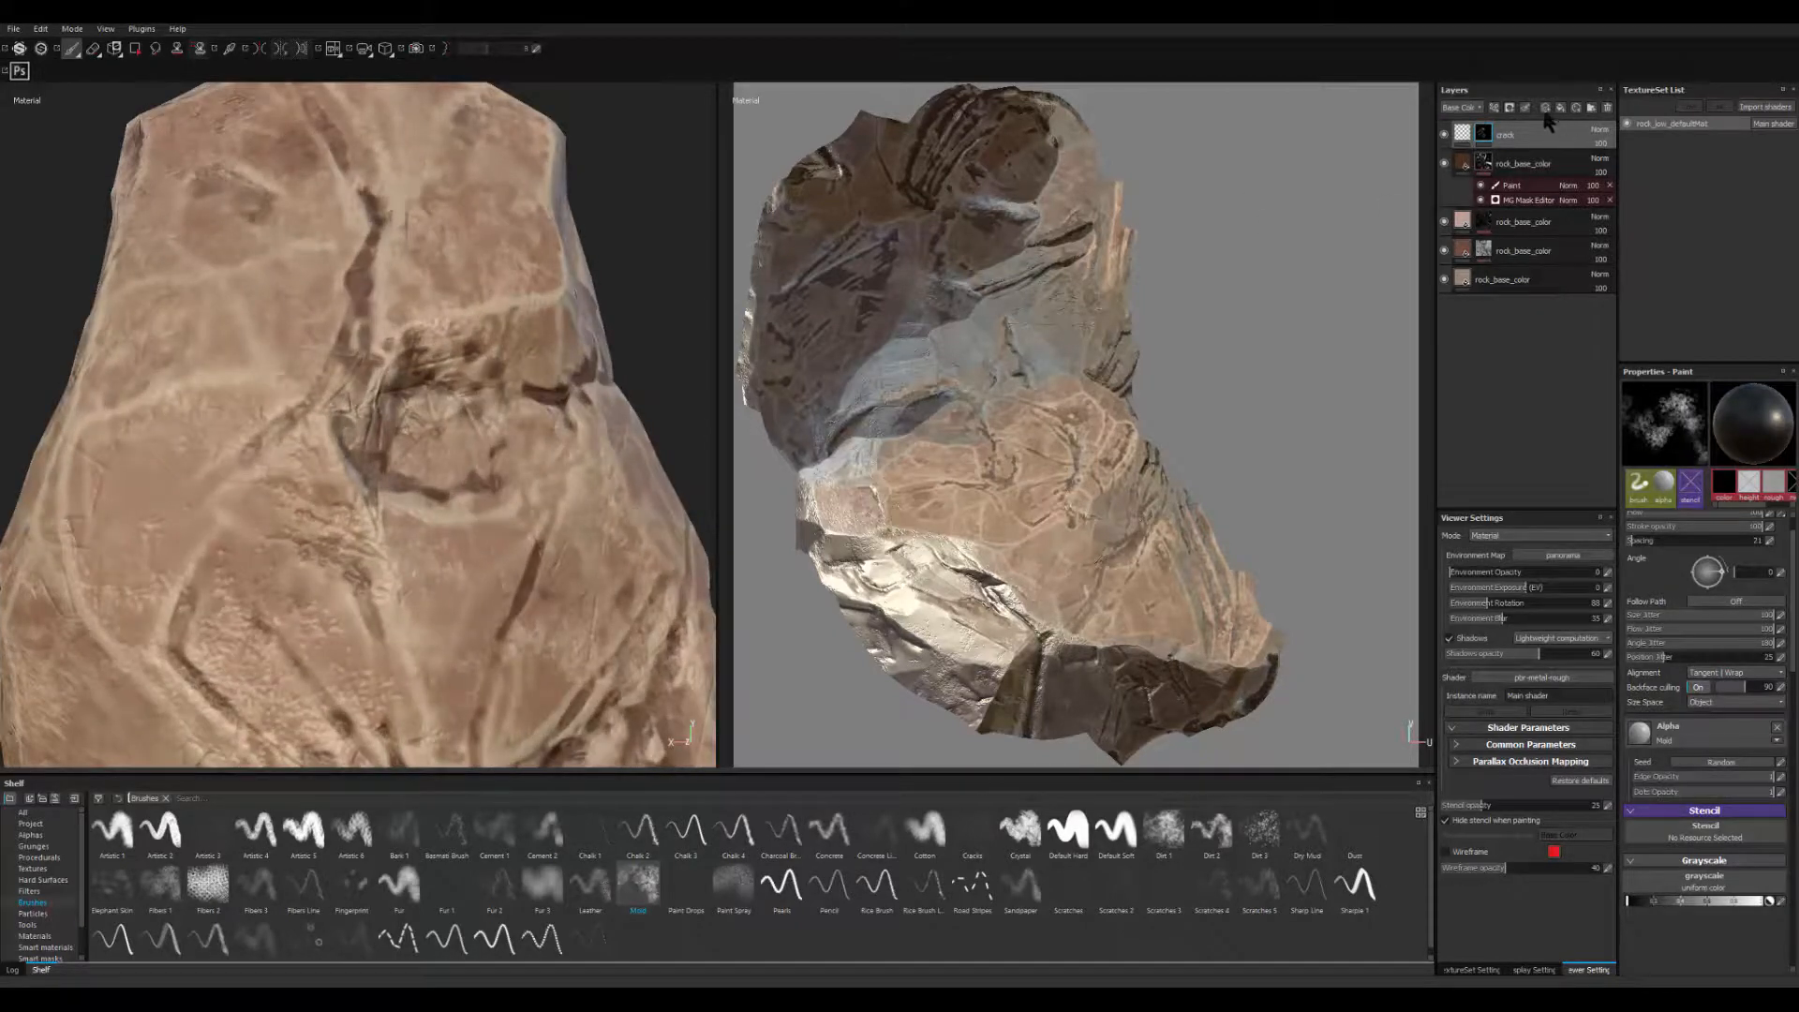
left_click(1545, 110)
double_click(1501, 135)
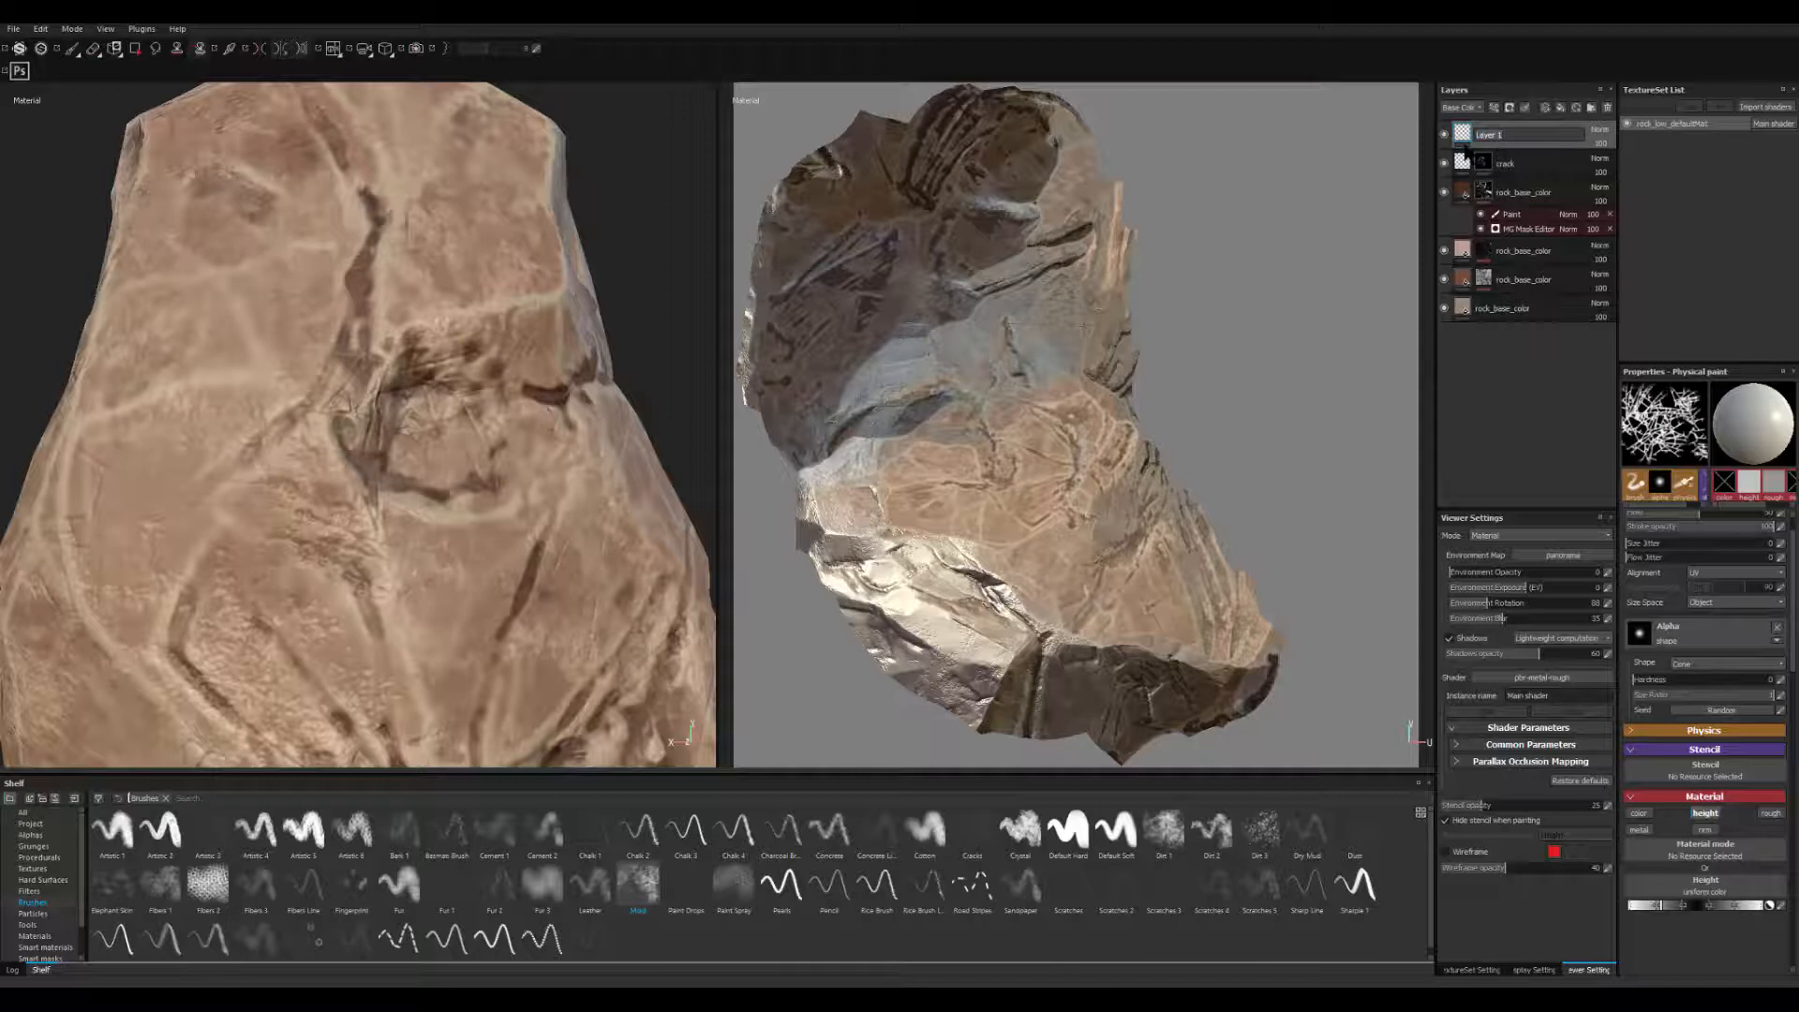
type("crack")
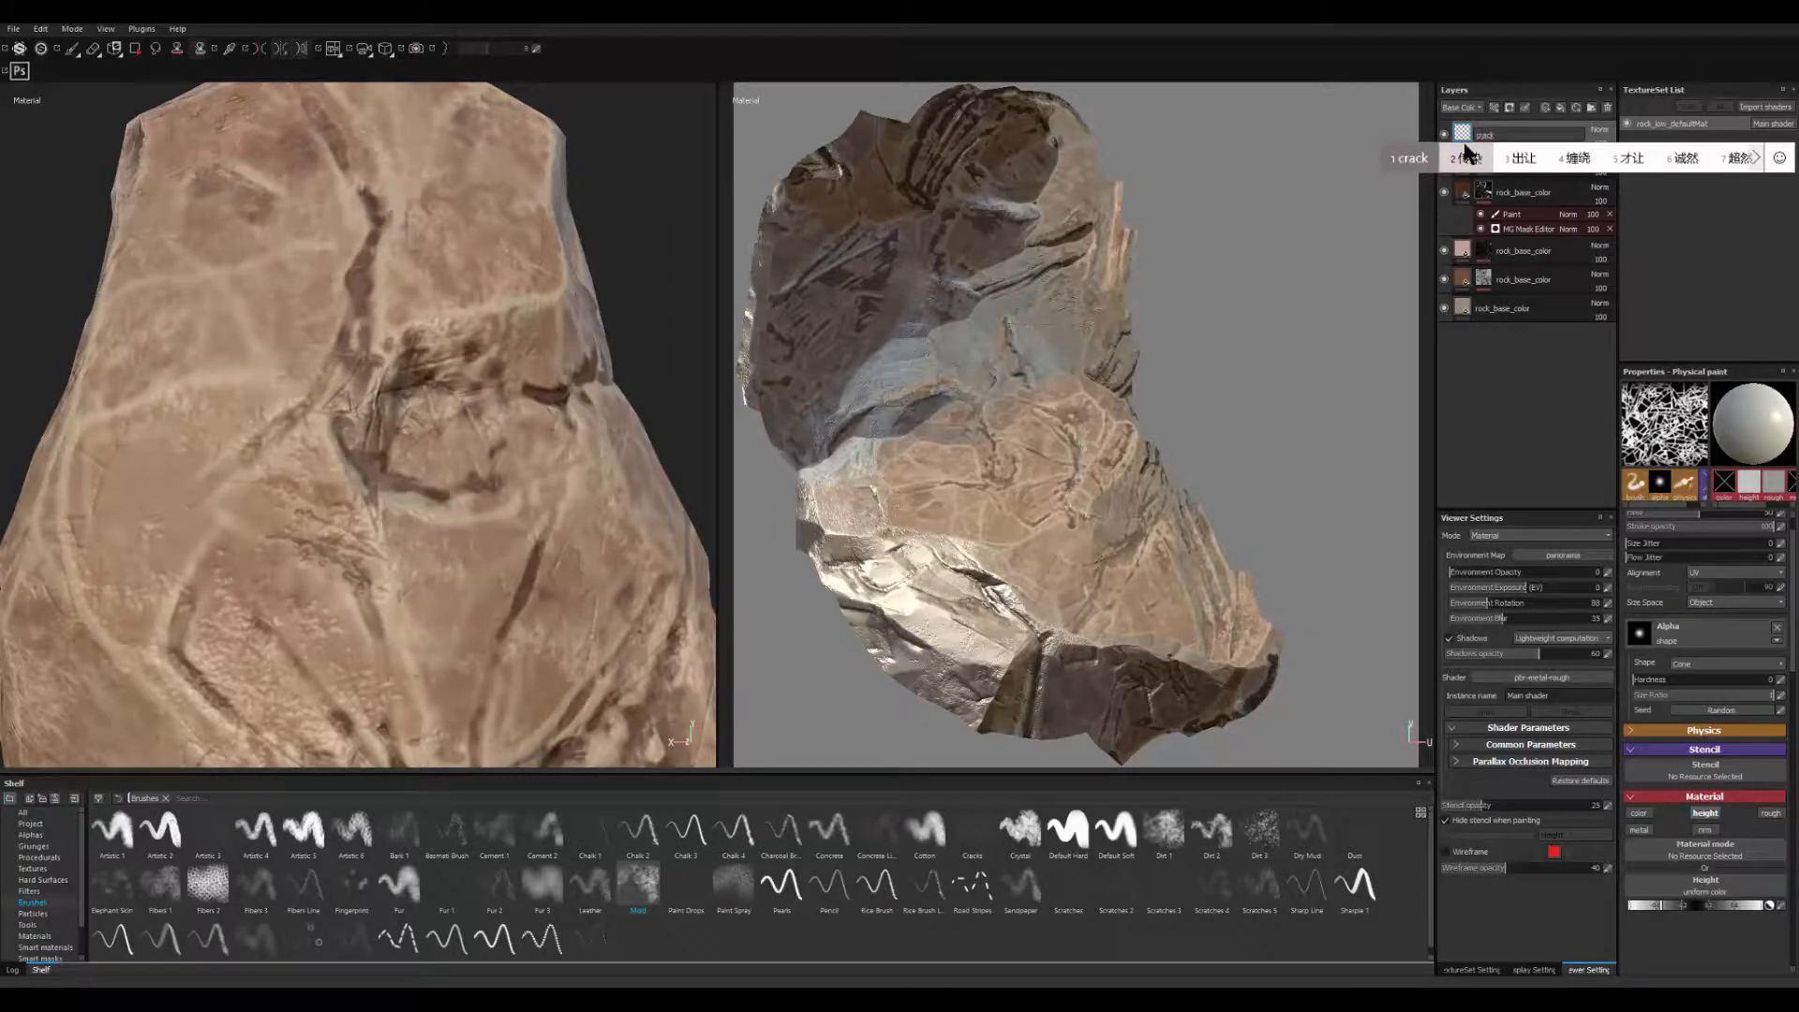
key("Return")
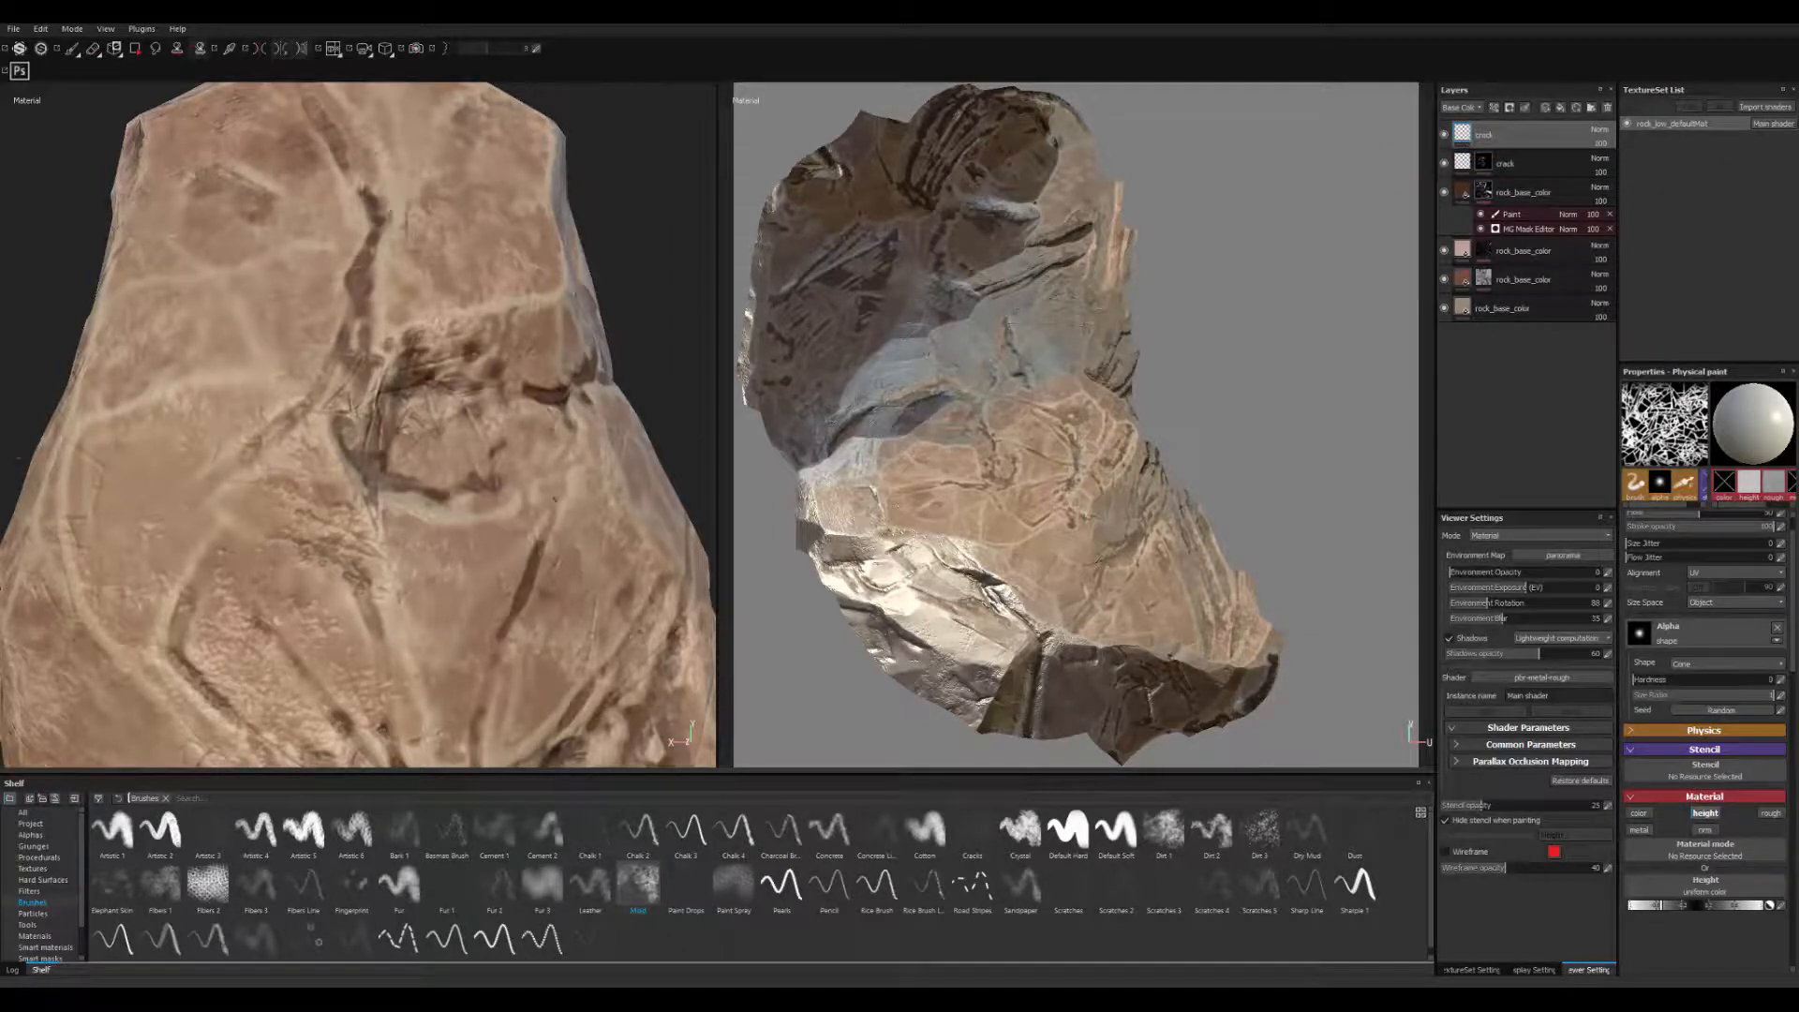
- Paint fine height-only cracks in and around the hollow on the new layer with the Chalk 1 brush
left_click(591, 838)
scroll(464, 365, "up", 5)
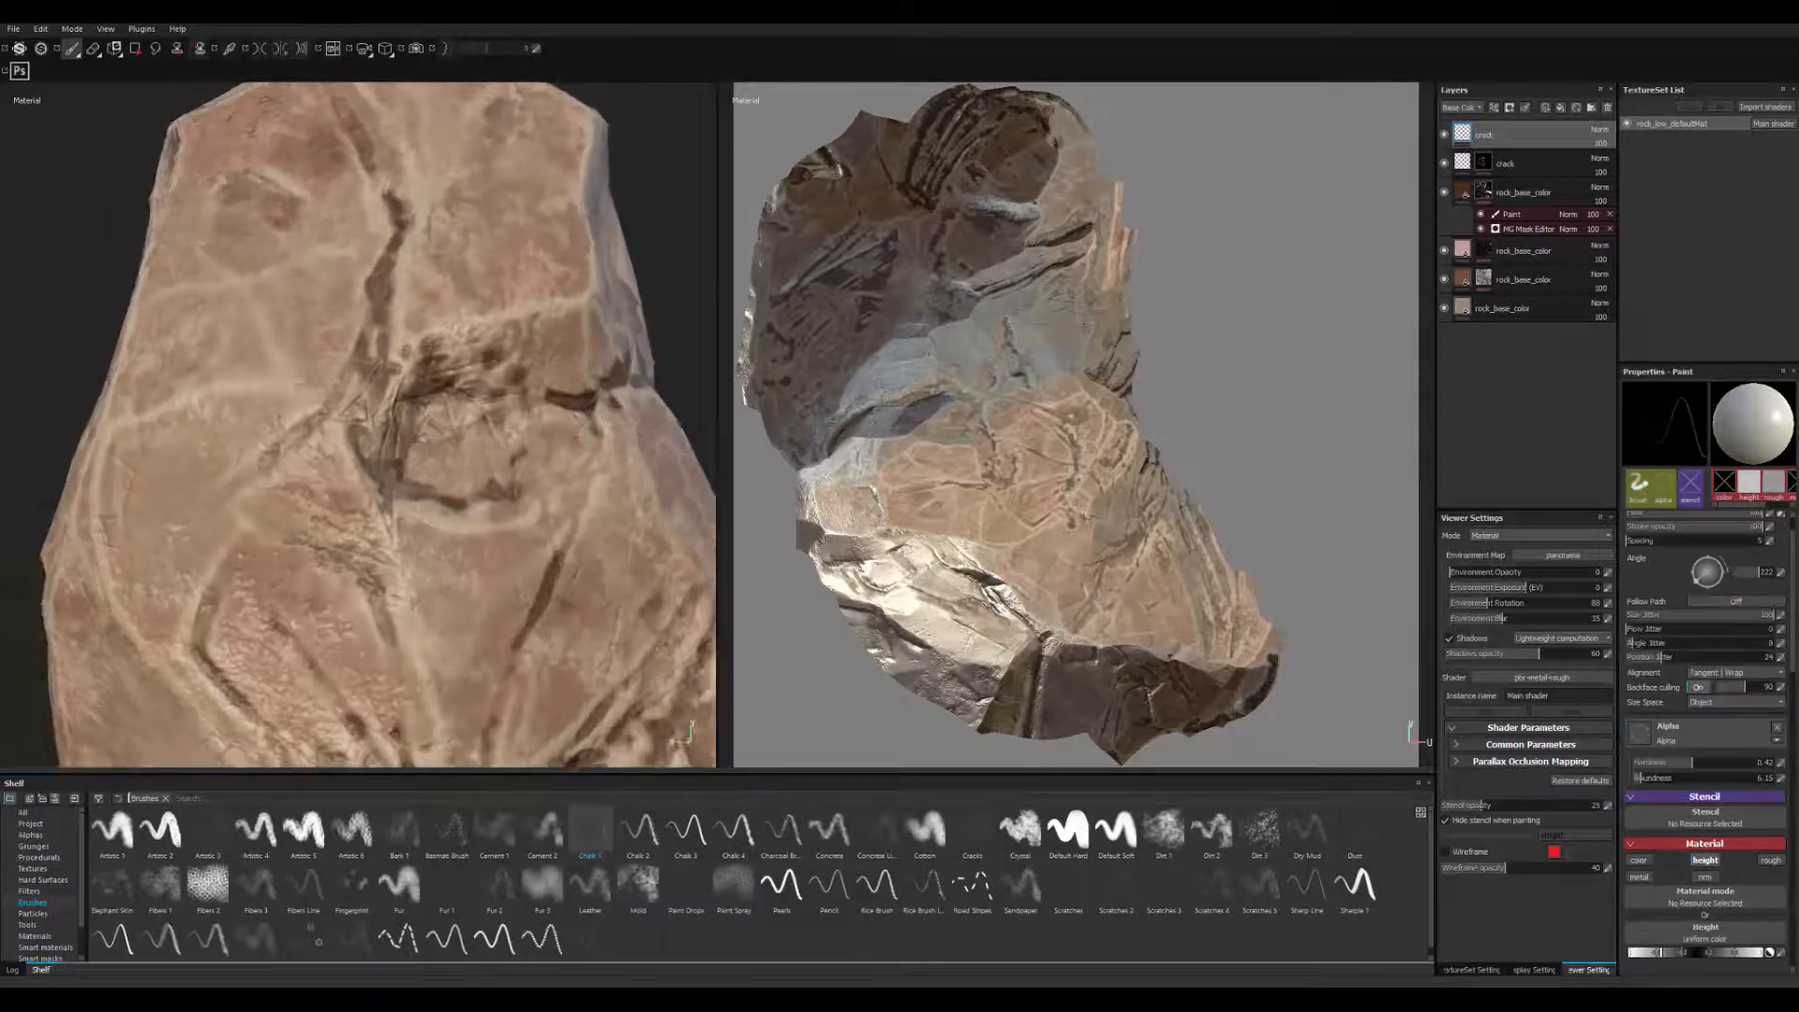
left_click_drag(447, 404, 421, 508)
key("ctrl+z")
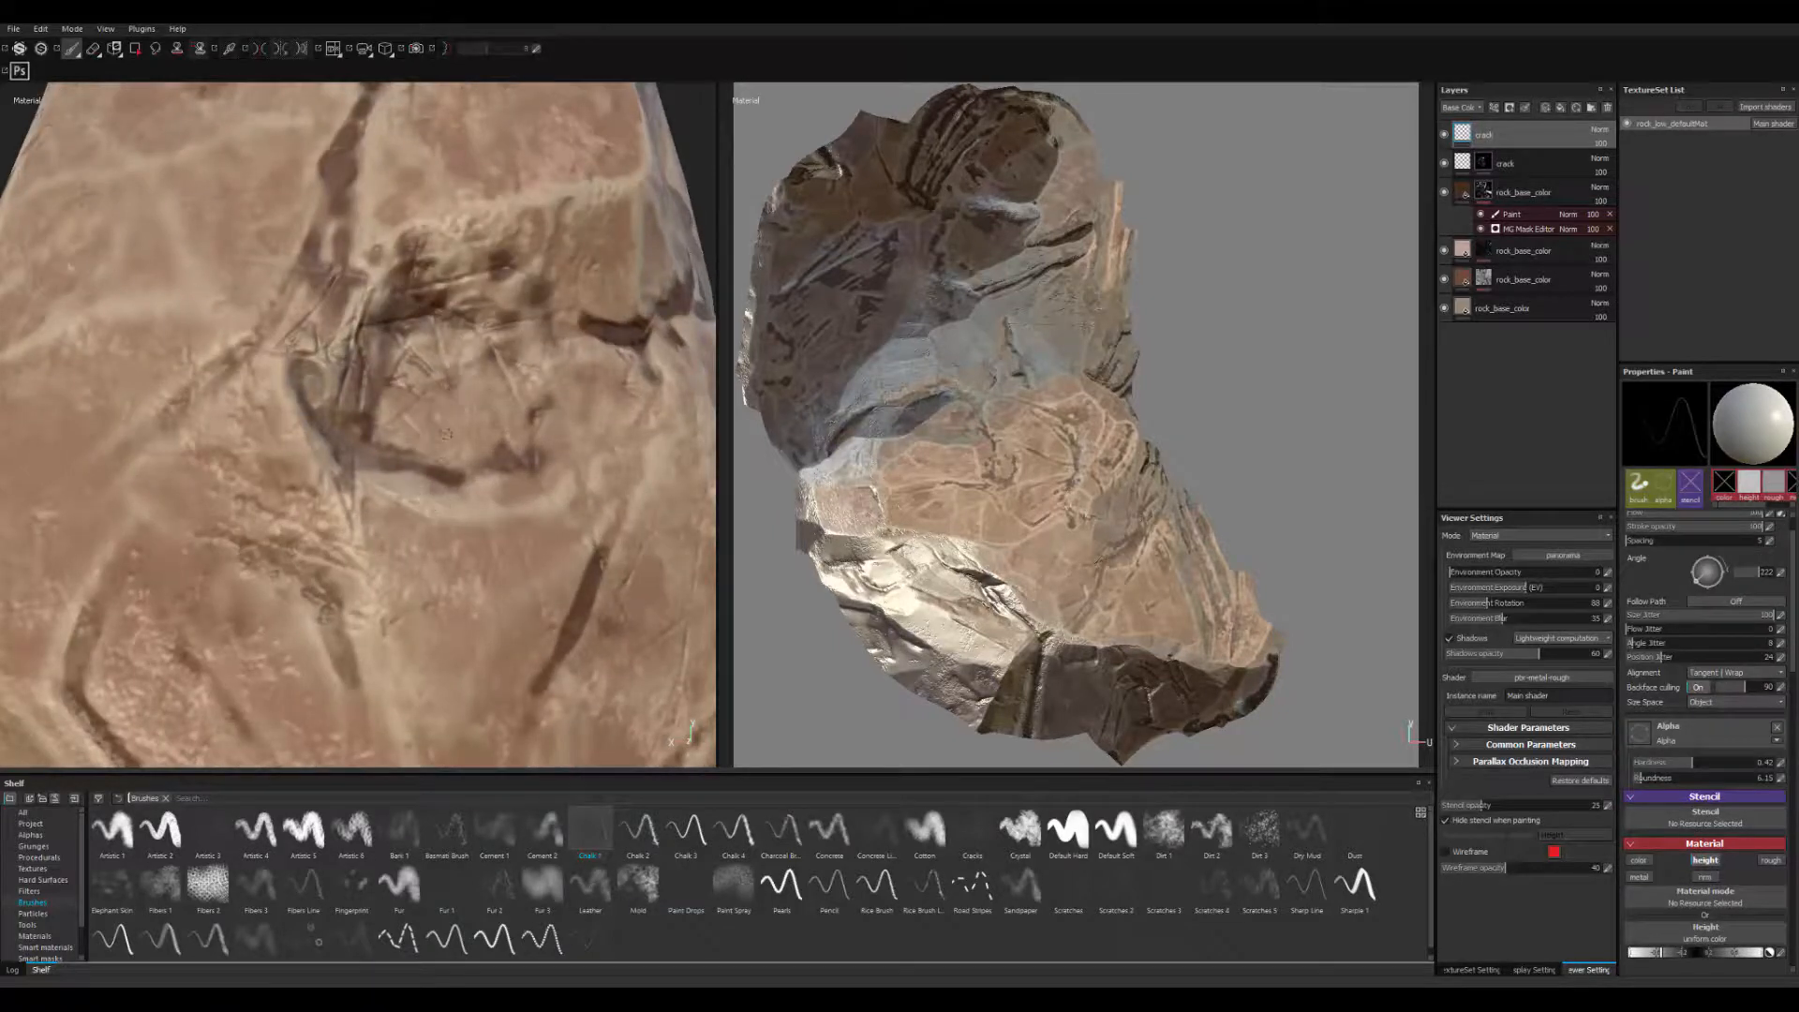
mouse_move(439, 426)
left_mouse_down()
mouse_move(422, 458)
mouse_move(499, 373)
left_mouse_up()
scroll(431, 464, "down", 6)
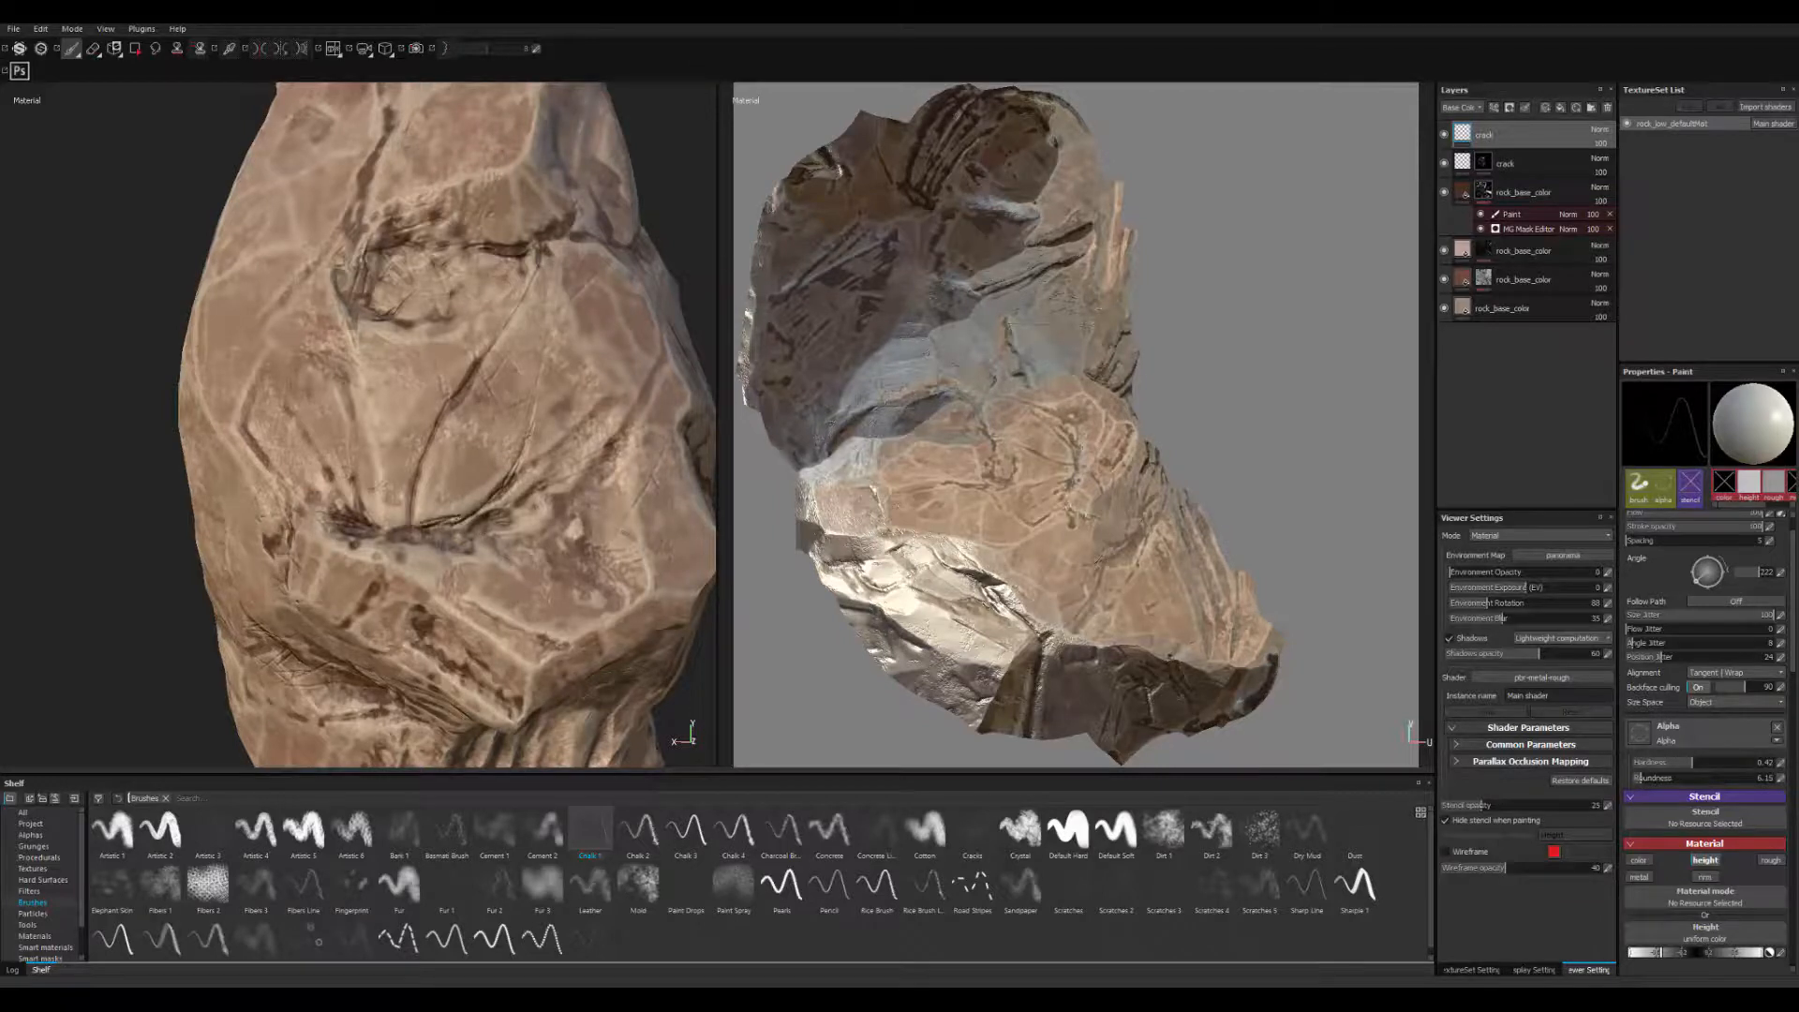
- Examine the hand-painted cracks around the hollow and the ledge below it from several sides
right_click_drag(339, 278, 282, 207, "alt")
left_click_drag(487, 412, 403, 413, "alt")
right_click_drag(403, 450, 533, 714, "alt")
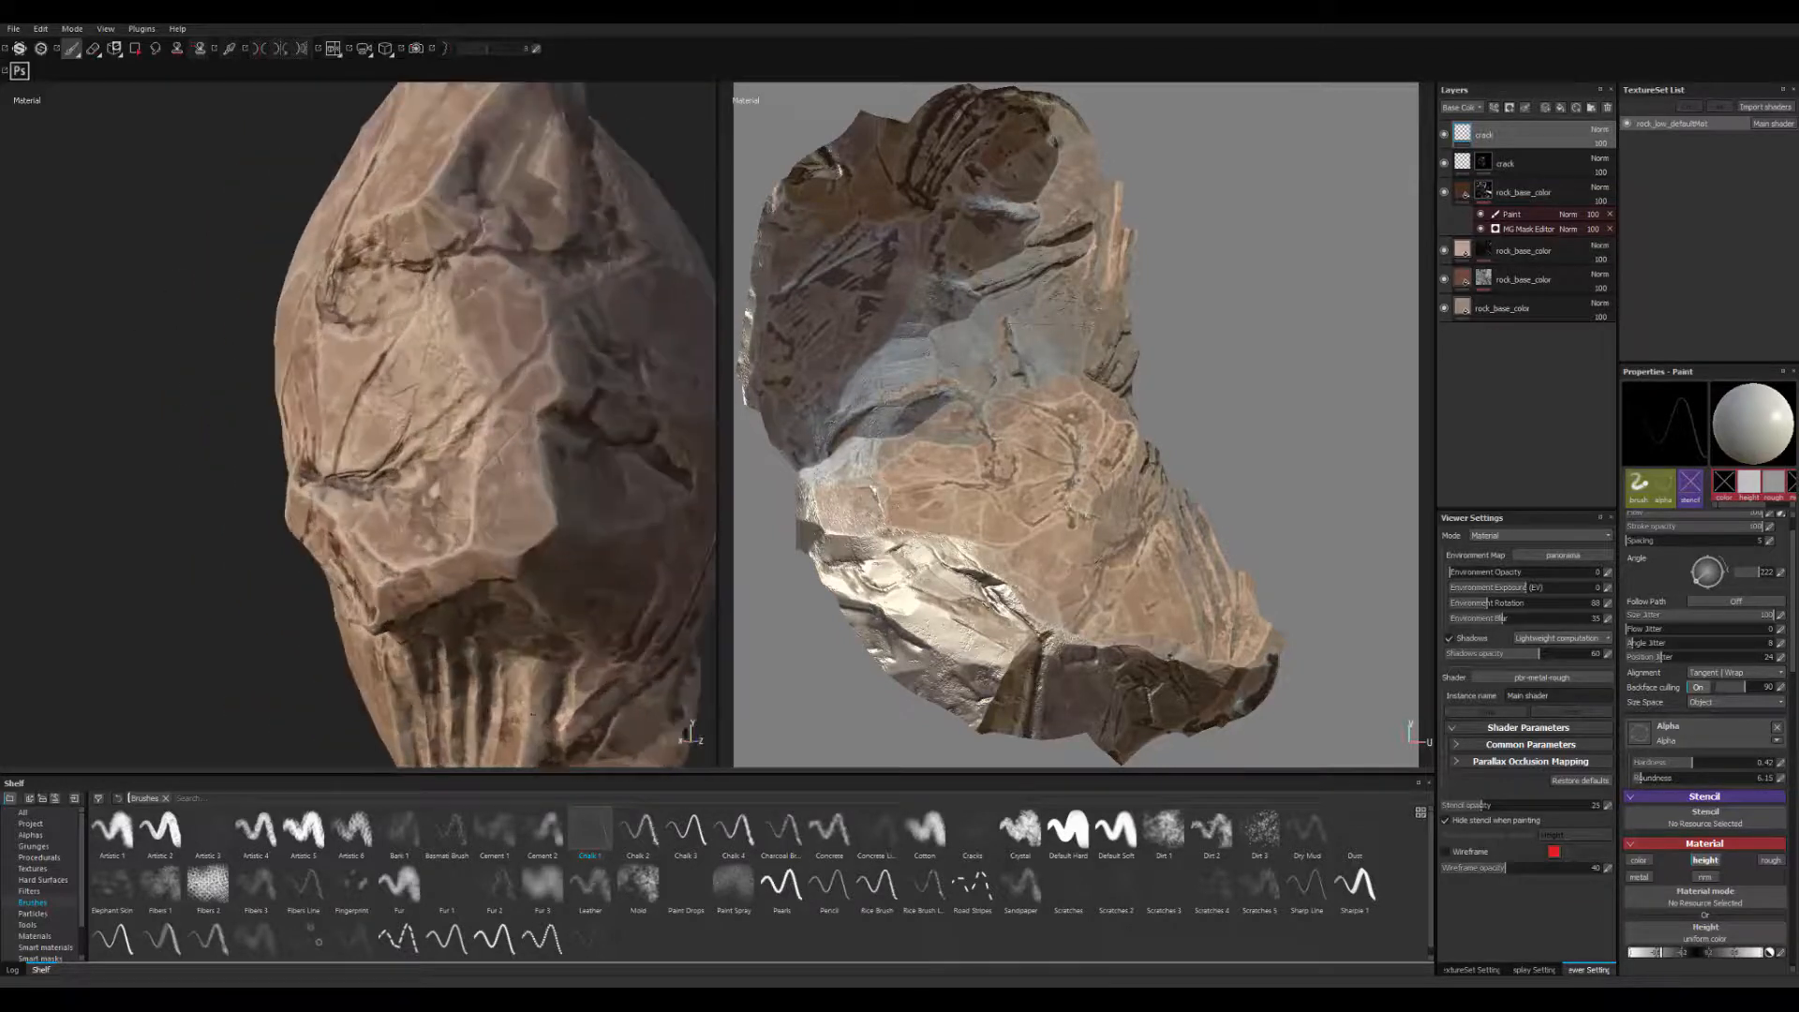
left_click_drag(533, 714, 521, 664, "alt")
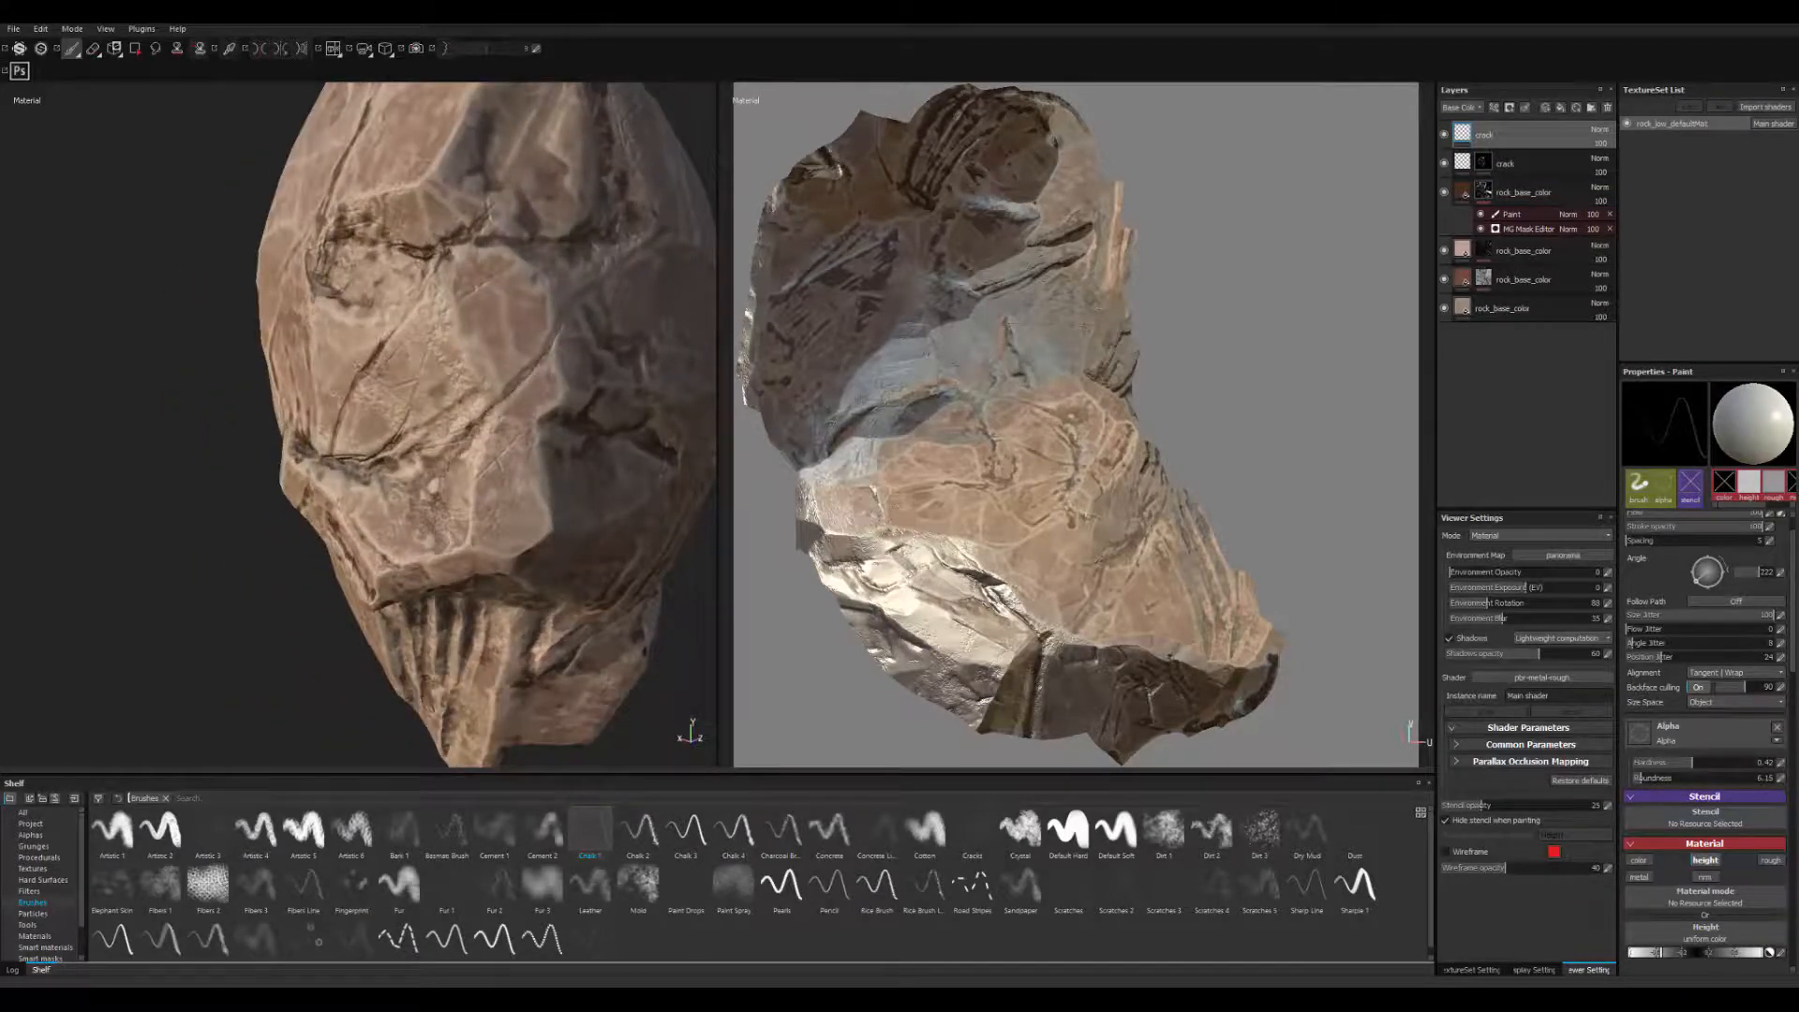
right_click_drag(521, 663, 450, 553, "alt")
left_click_drag(450, 553, 525, 548, "alt")
right_click_drag(525, 548, 581, 647, "alt")
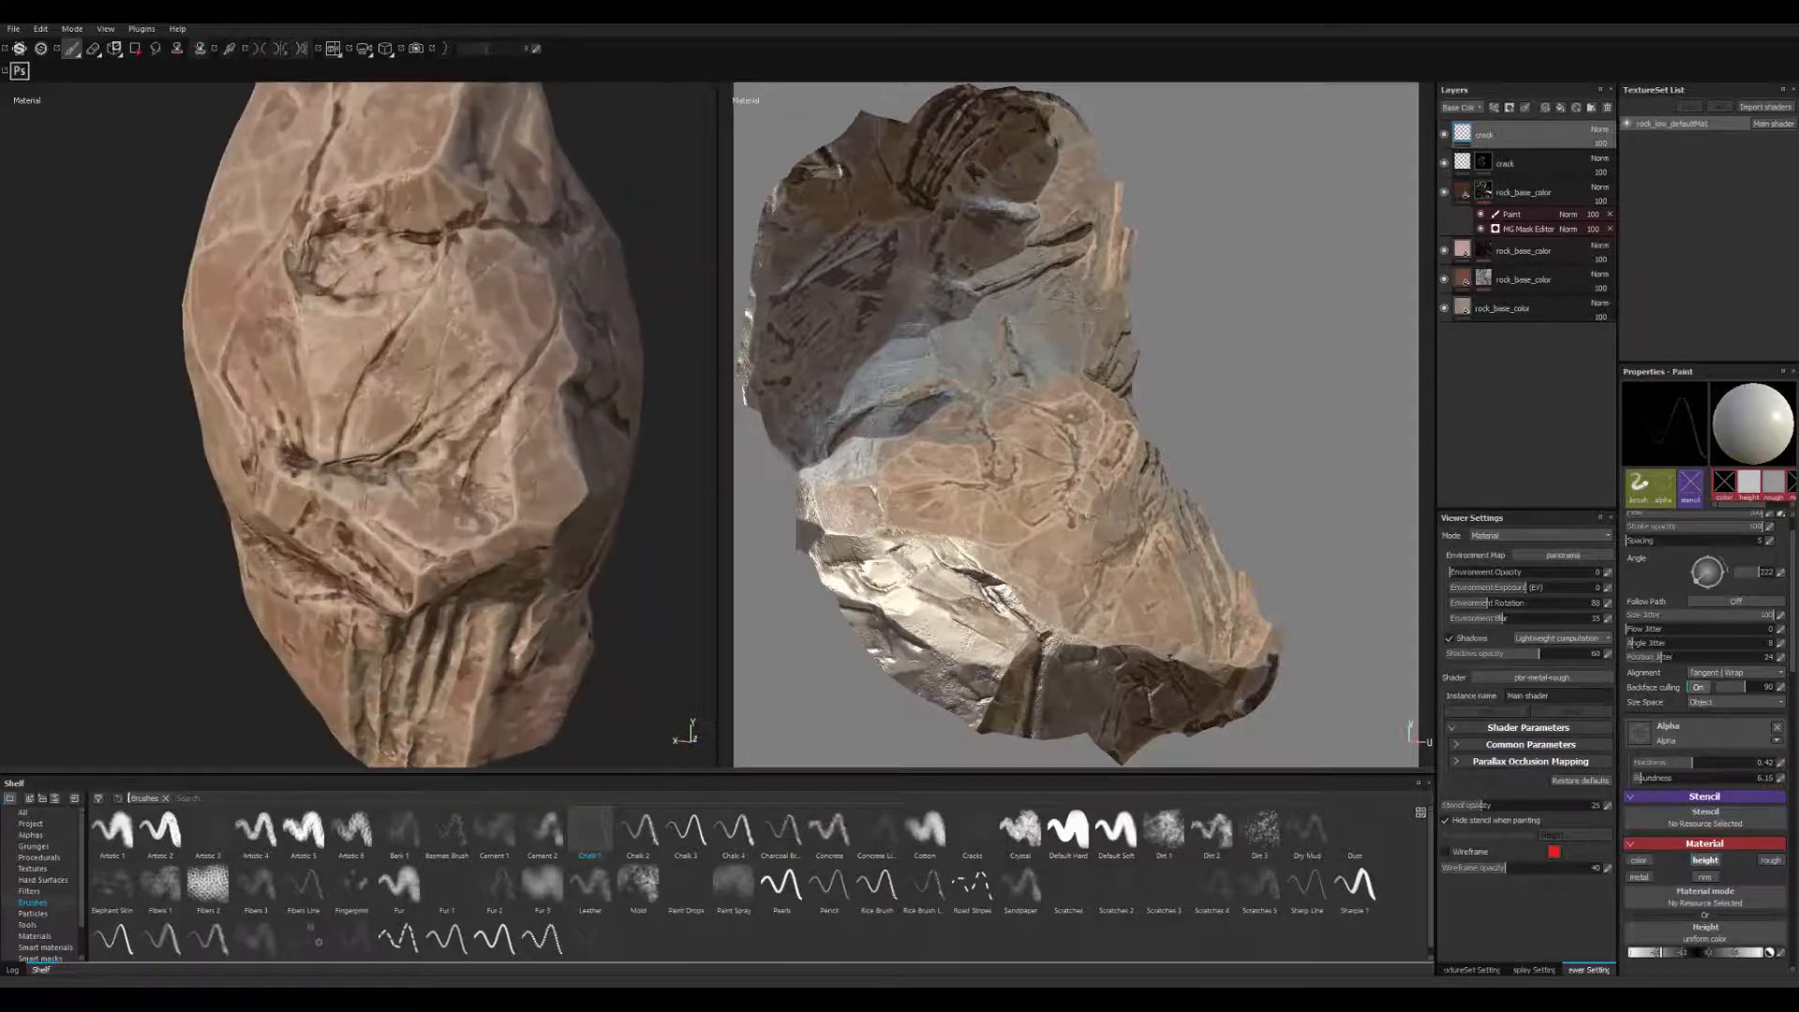
left_click_drag(589, 634, 571, 693, "alt")
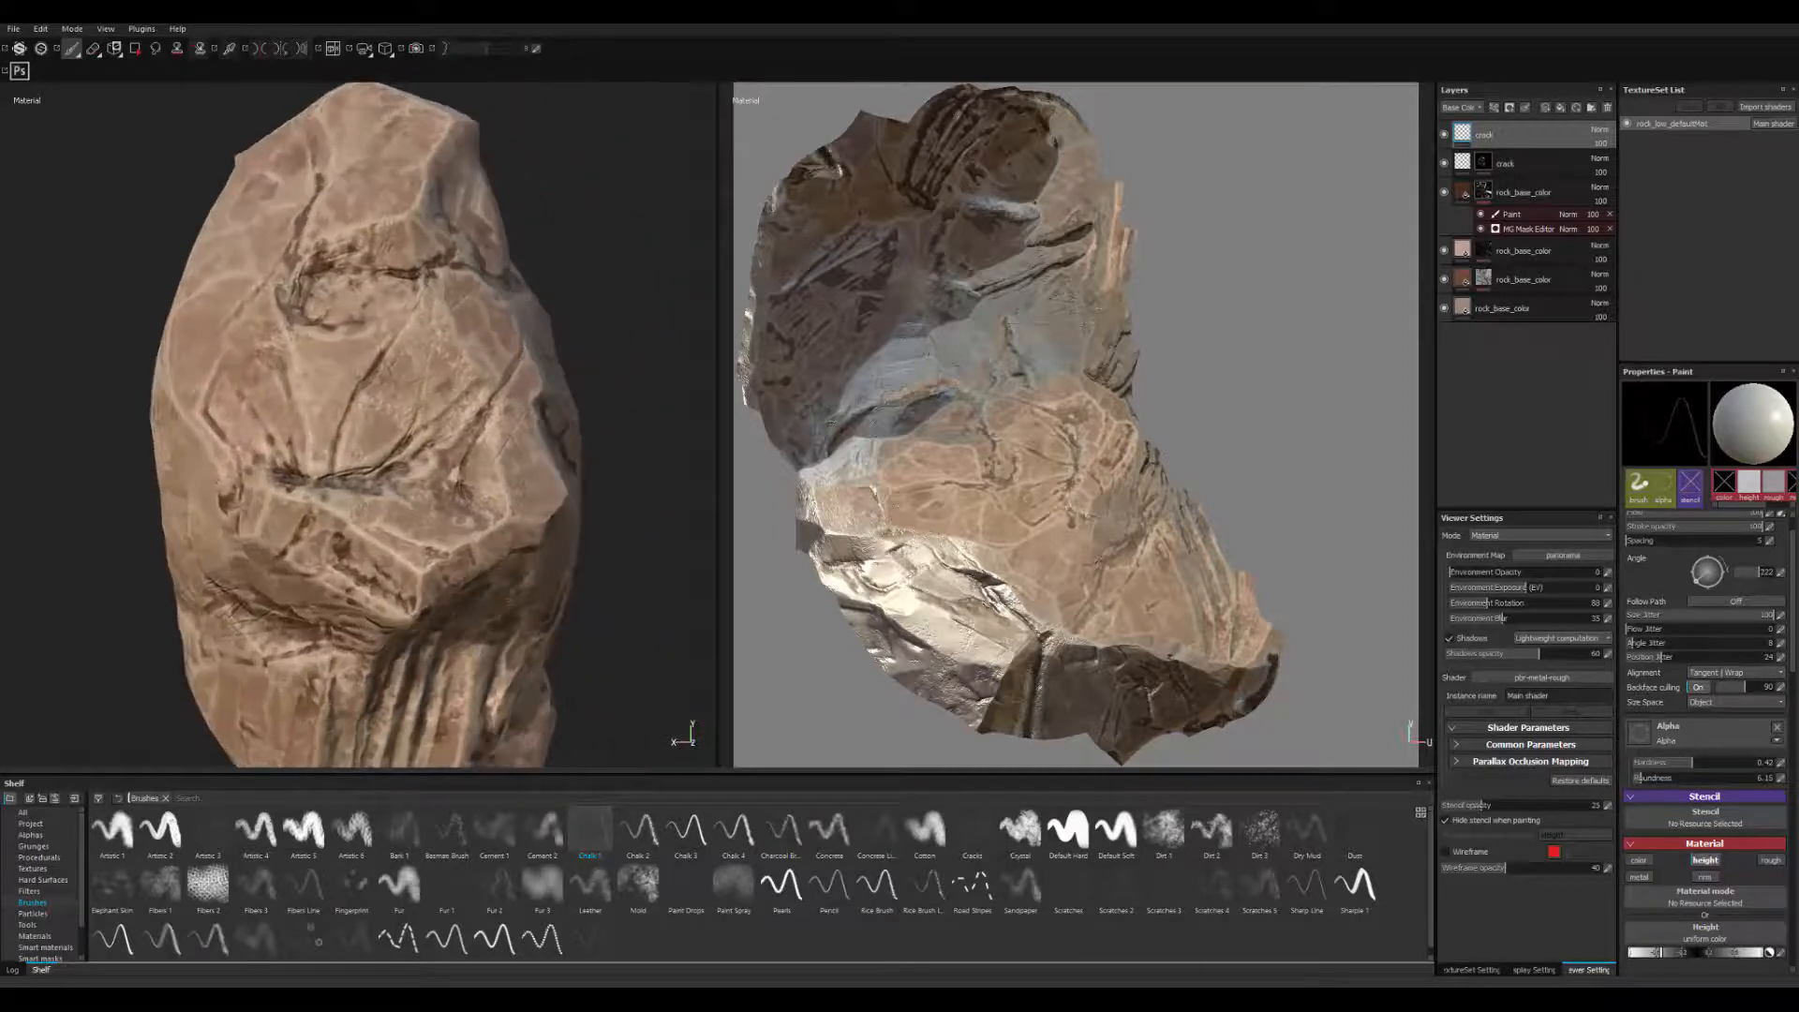
middle_click_drag(571, 694, 654, 682, "alt")
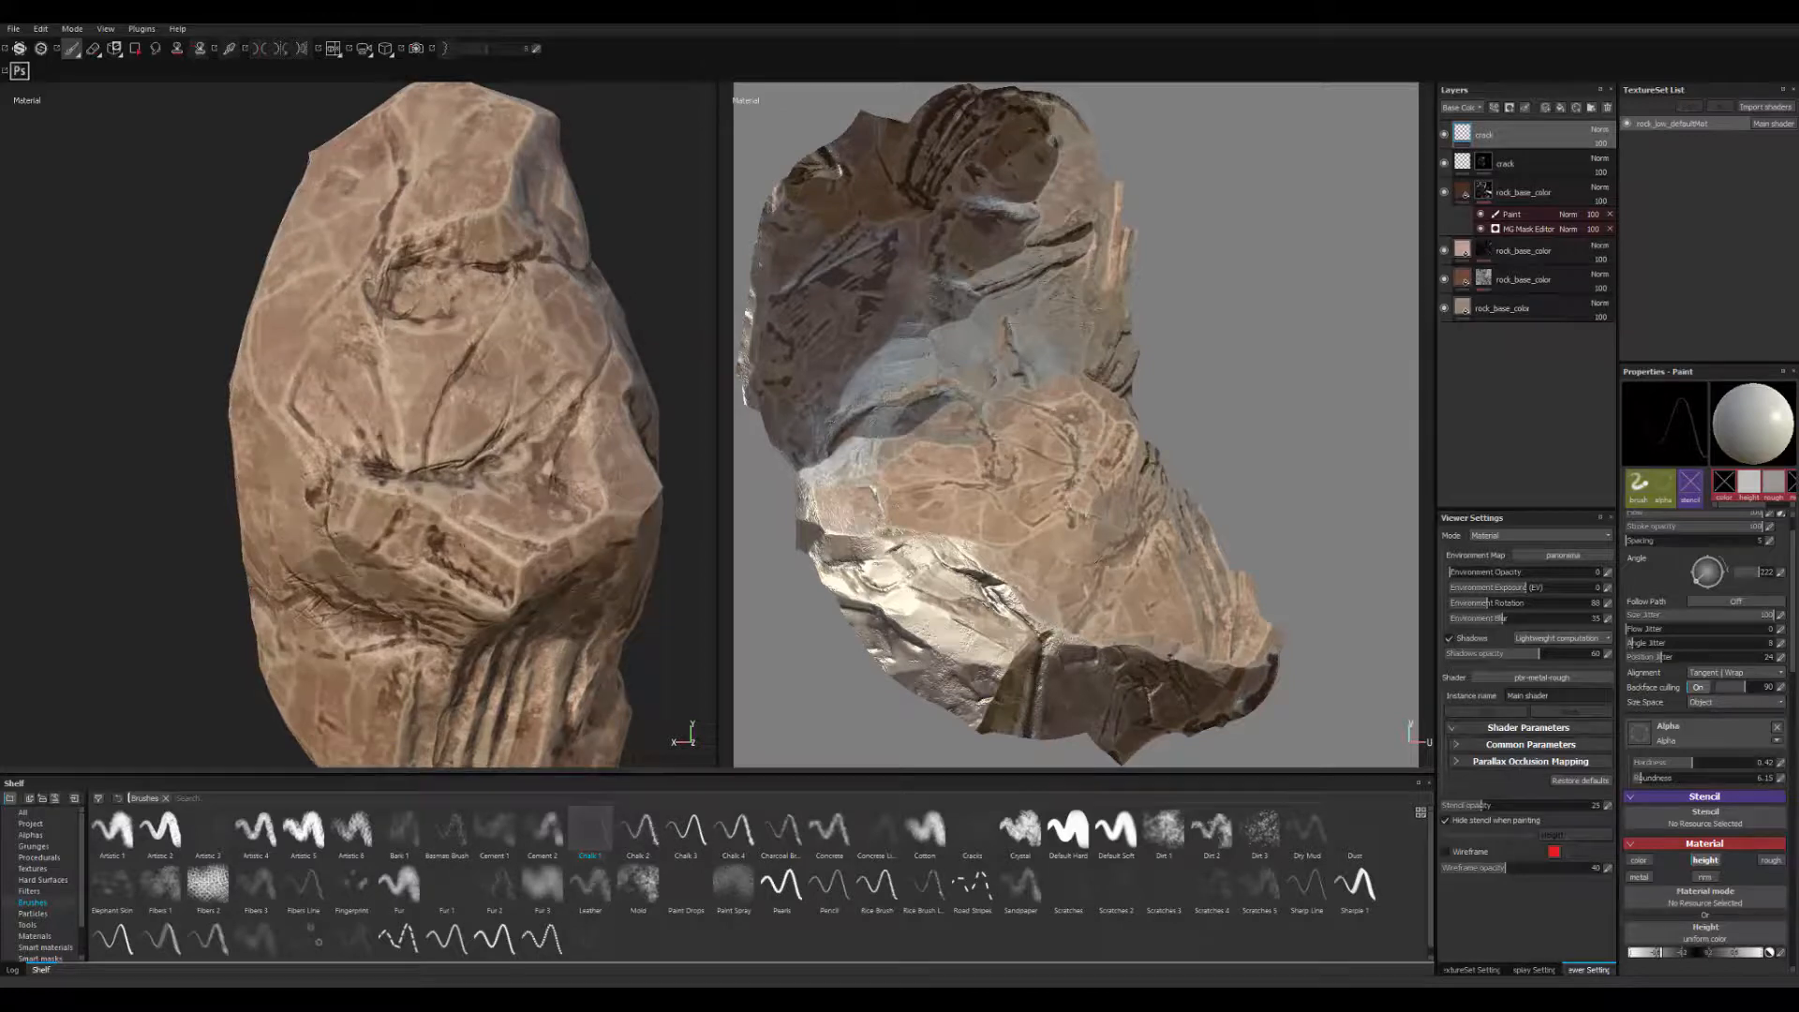
right_click_drag(525, 562, 581, 609, "alt")
left_click_drag(581, 609, 543, 600, "alt")
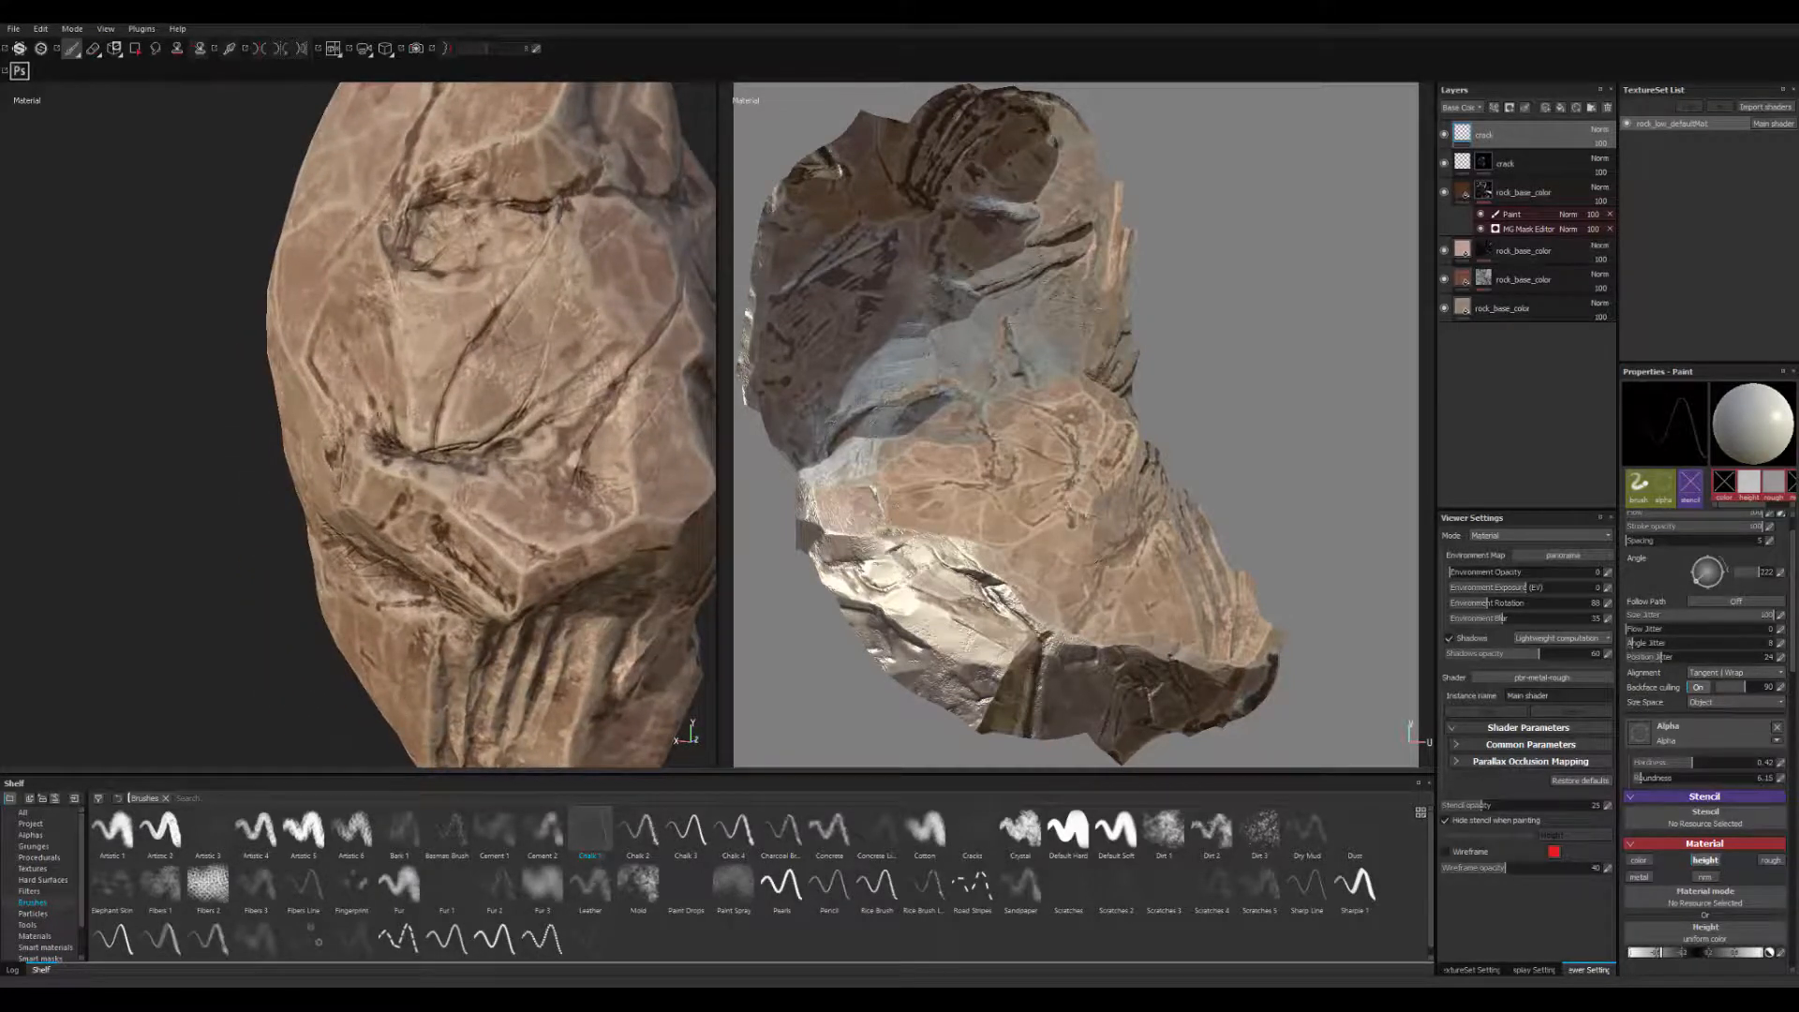
- Paint further fine height cracks across the face between the hollow and the ledge below it
left_click_drag(425, 497, 469, 487, "alt")
middle_click_drag(468, 488, 530, 523, "alt")
mouse_move(393, 390)
left_mouse_down()
mouse_move(450, 478)
mouse_move(425, 461)
mouse_move(506, 469)
left_mouse_up()
left_click_drag(379, 501, 427, 446, "alt")
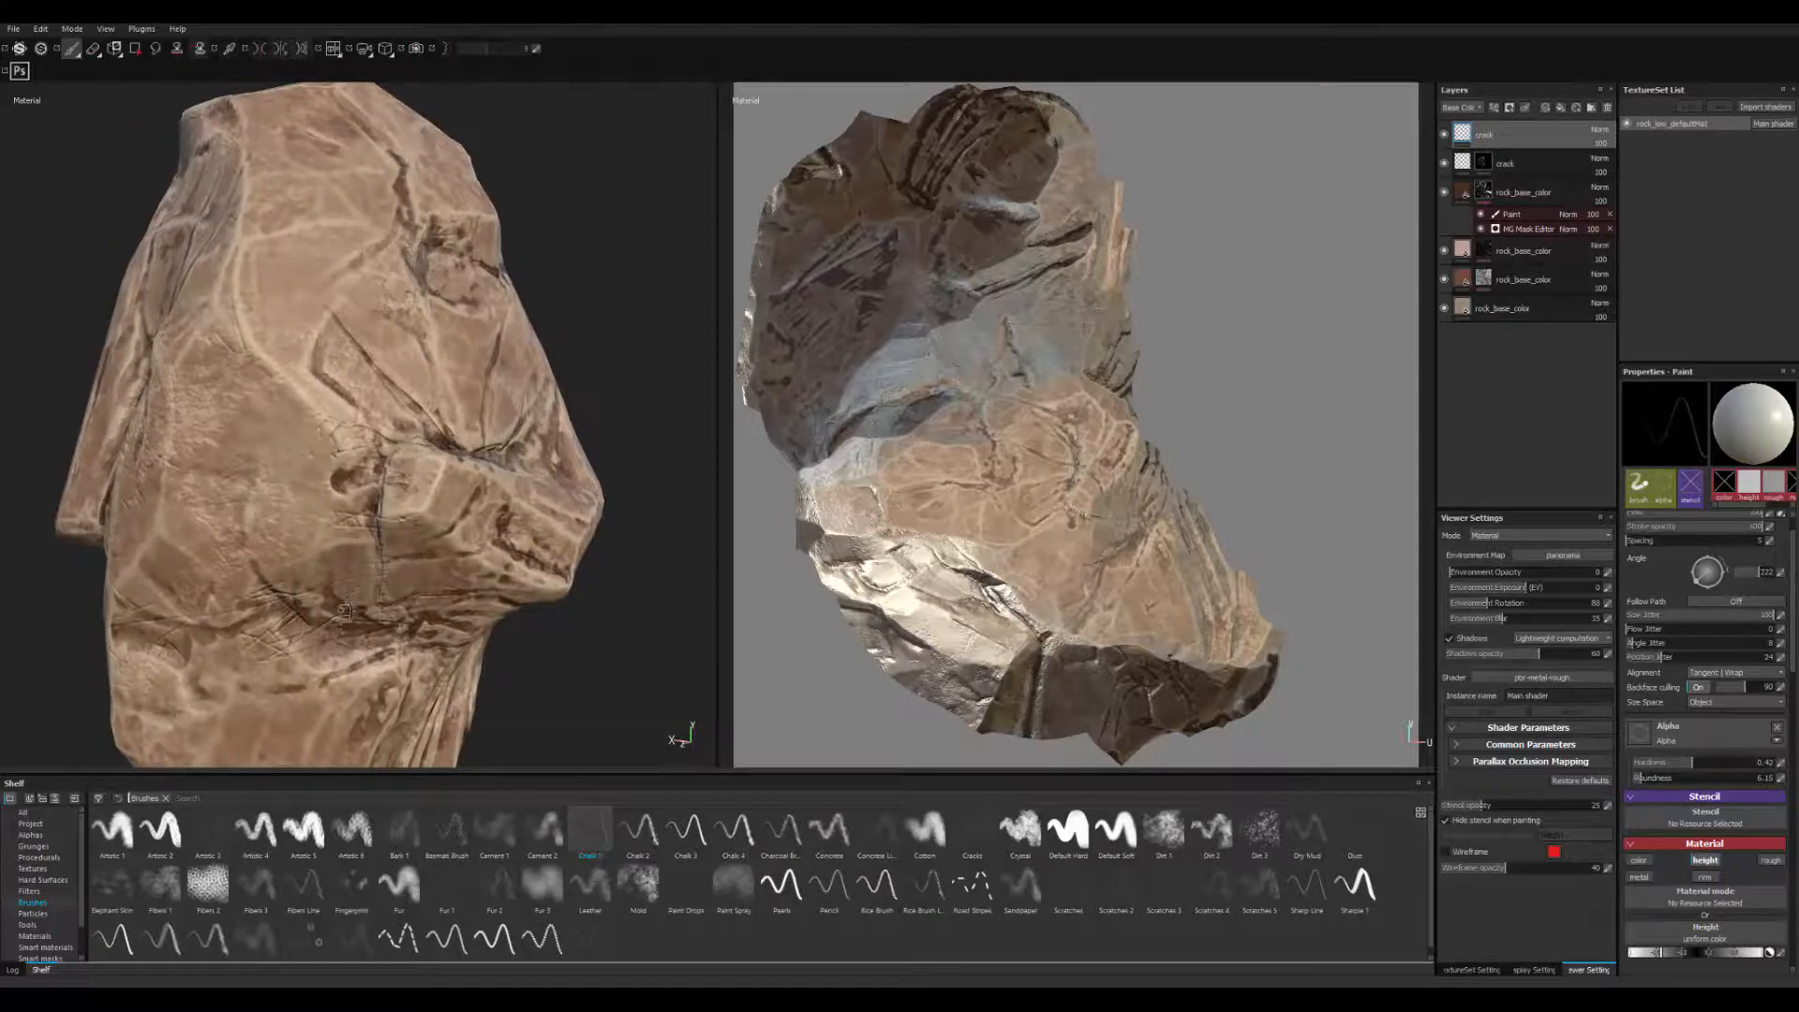
- Paint a thin diagonal crack on the rock's upper face, joining the long vertical crack to the dark groove above the hollow
left_click_drag(345, 611, 188, 333, "alt")
right_click_drag(188, 332, 323, 436, "alt")
left_click_drag(323, 435, 296, 516, "alt")
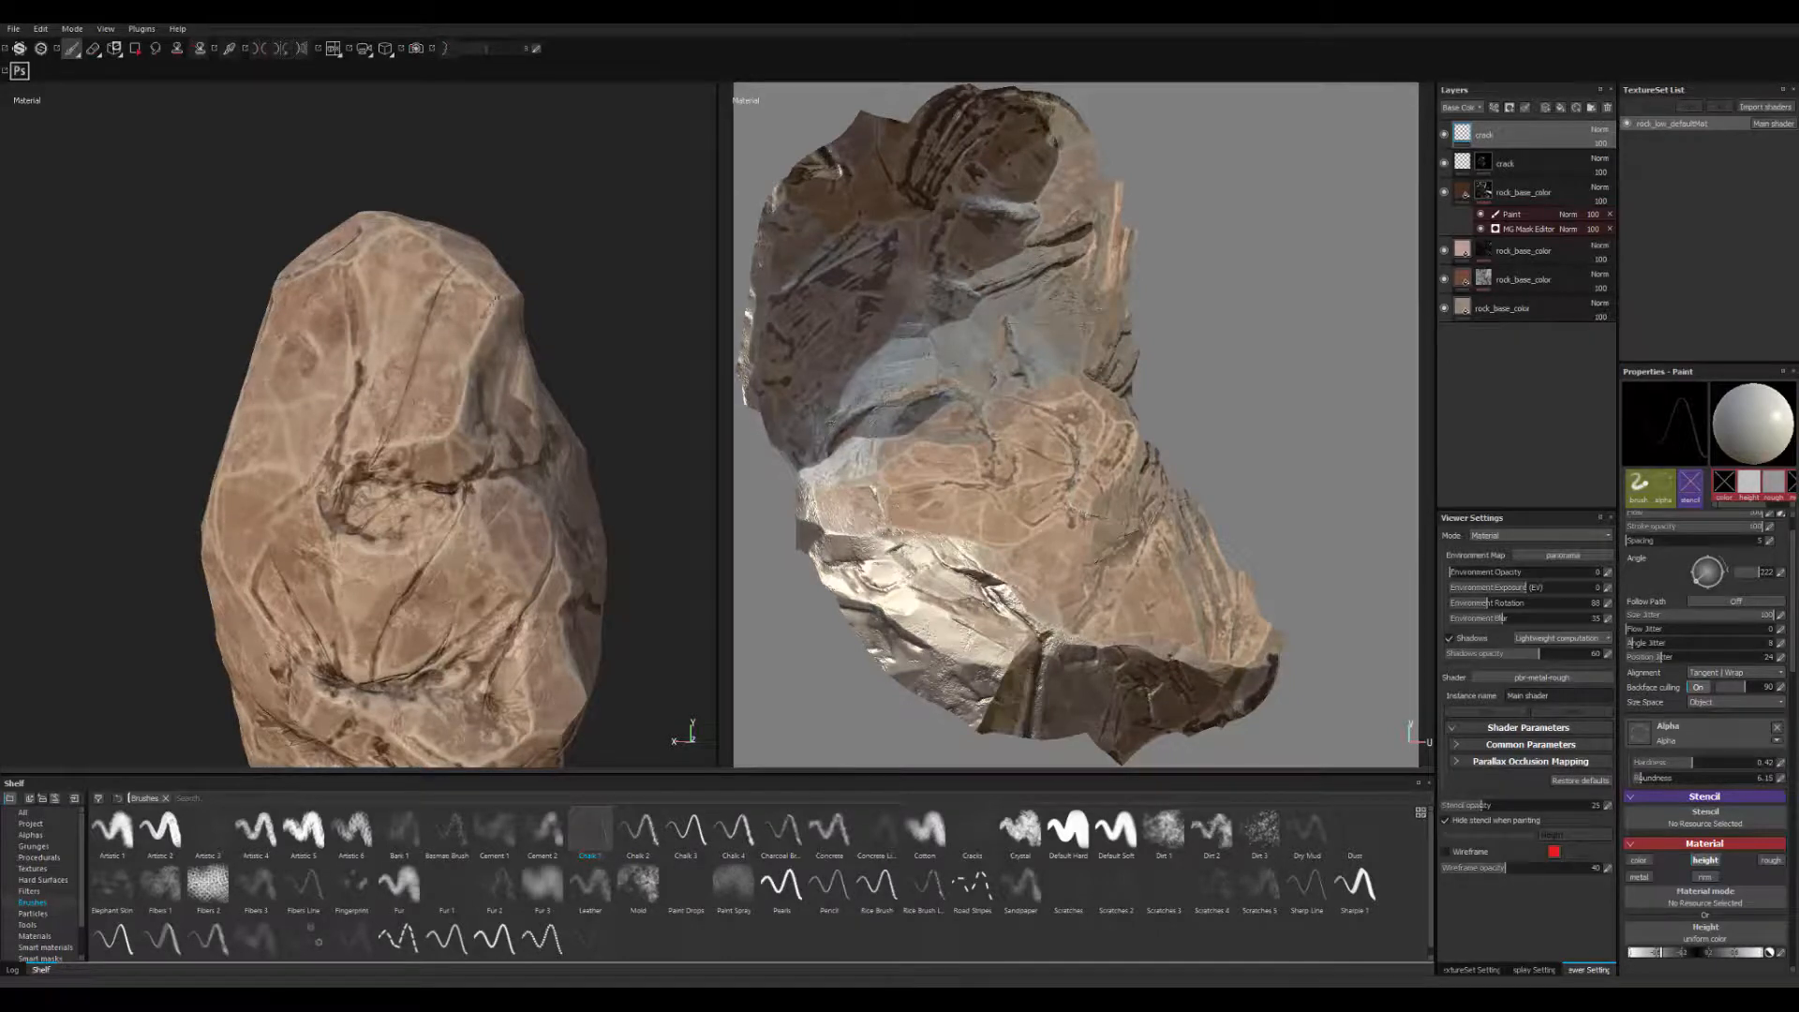
left_click_drag(551, 399, 628, 510, "alt")
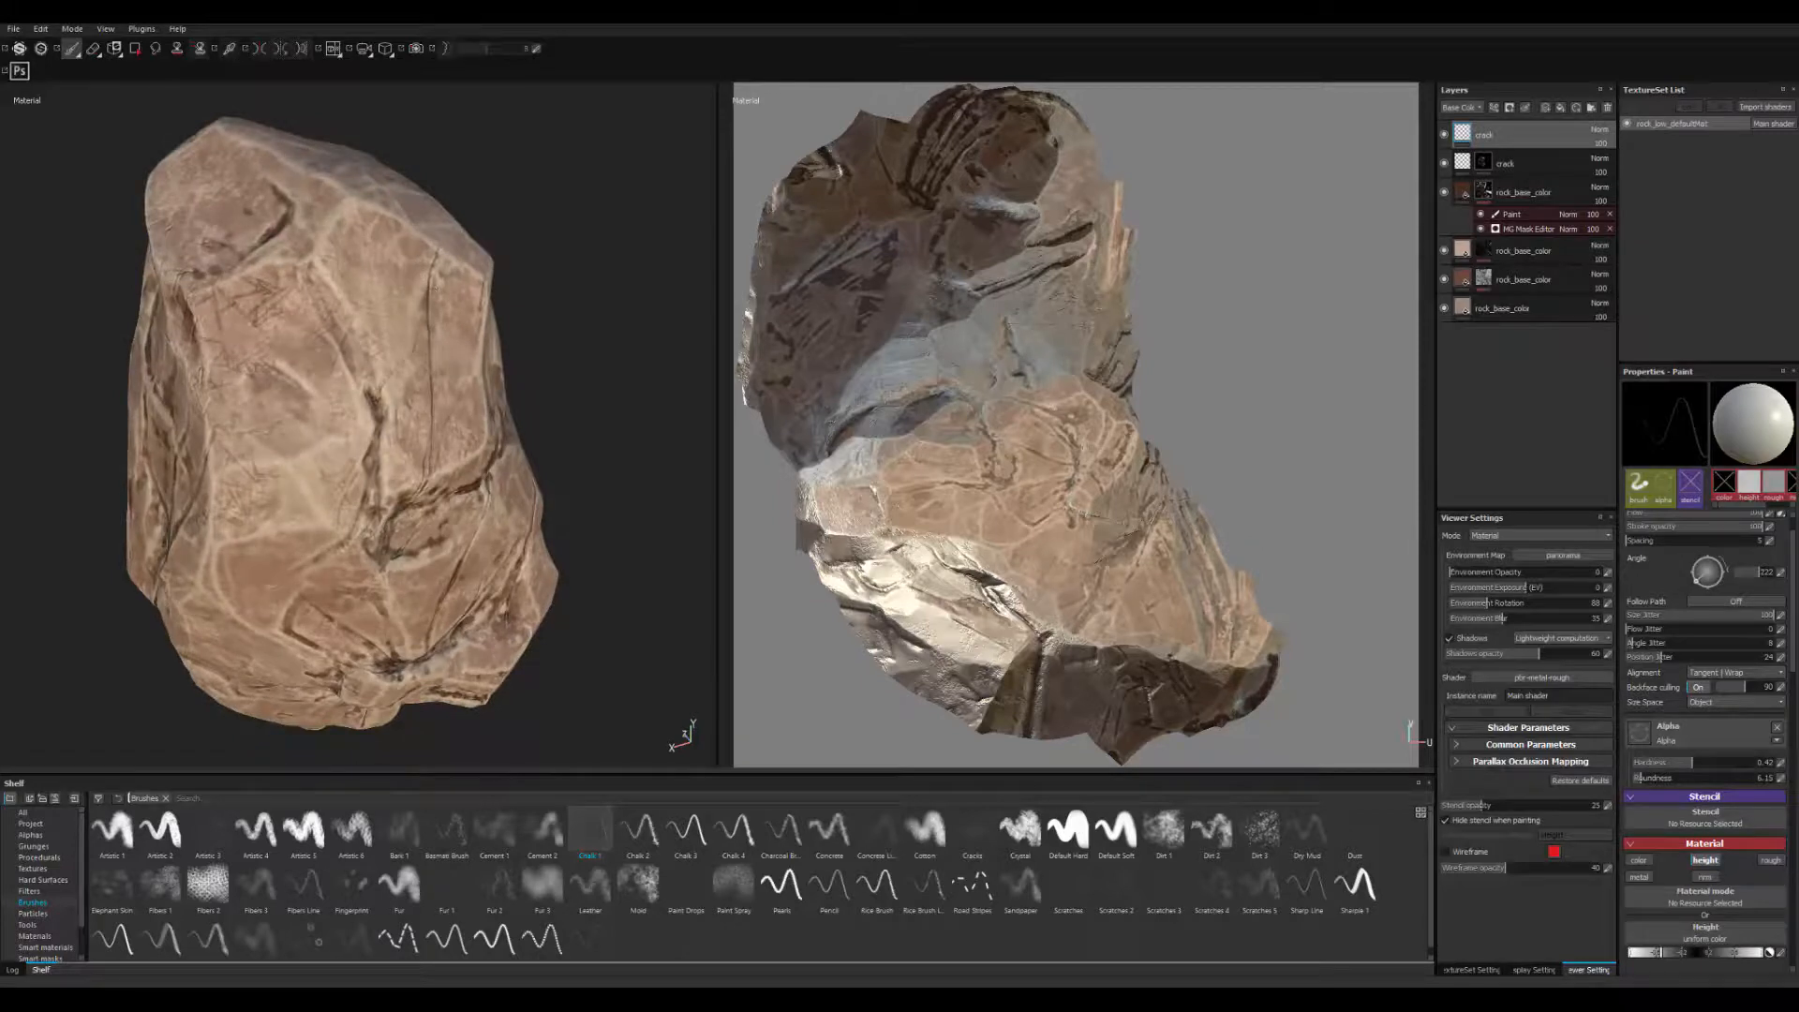
scroll(402, 399, "up", 8)
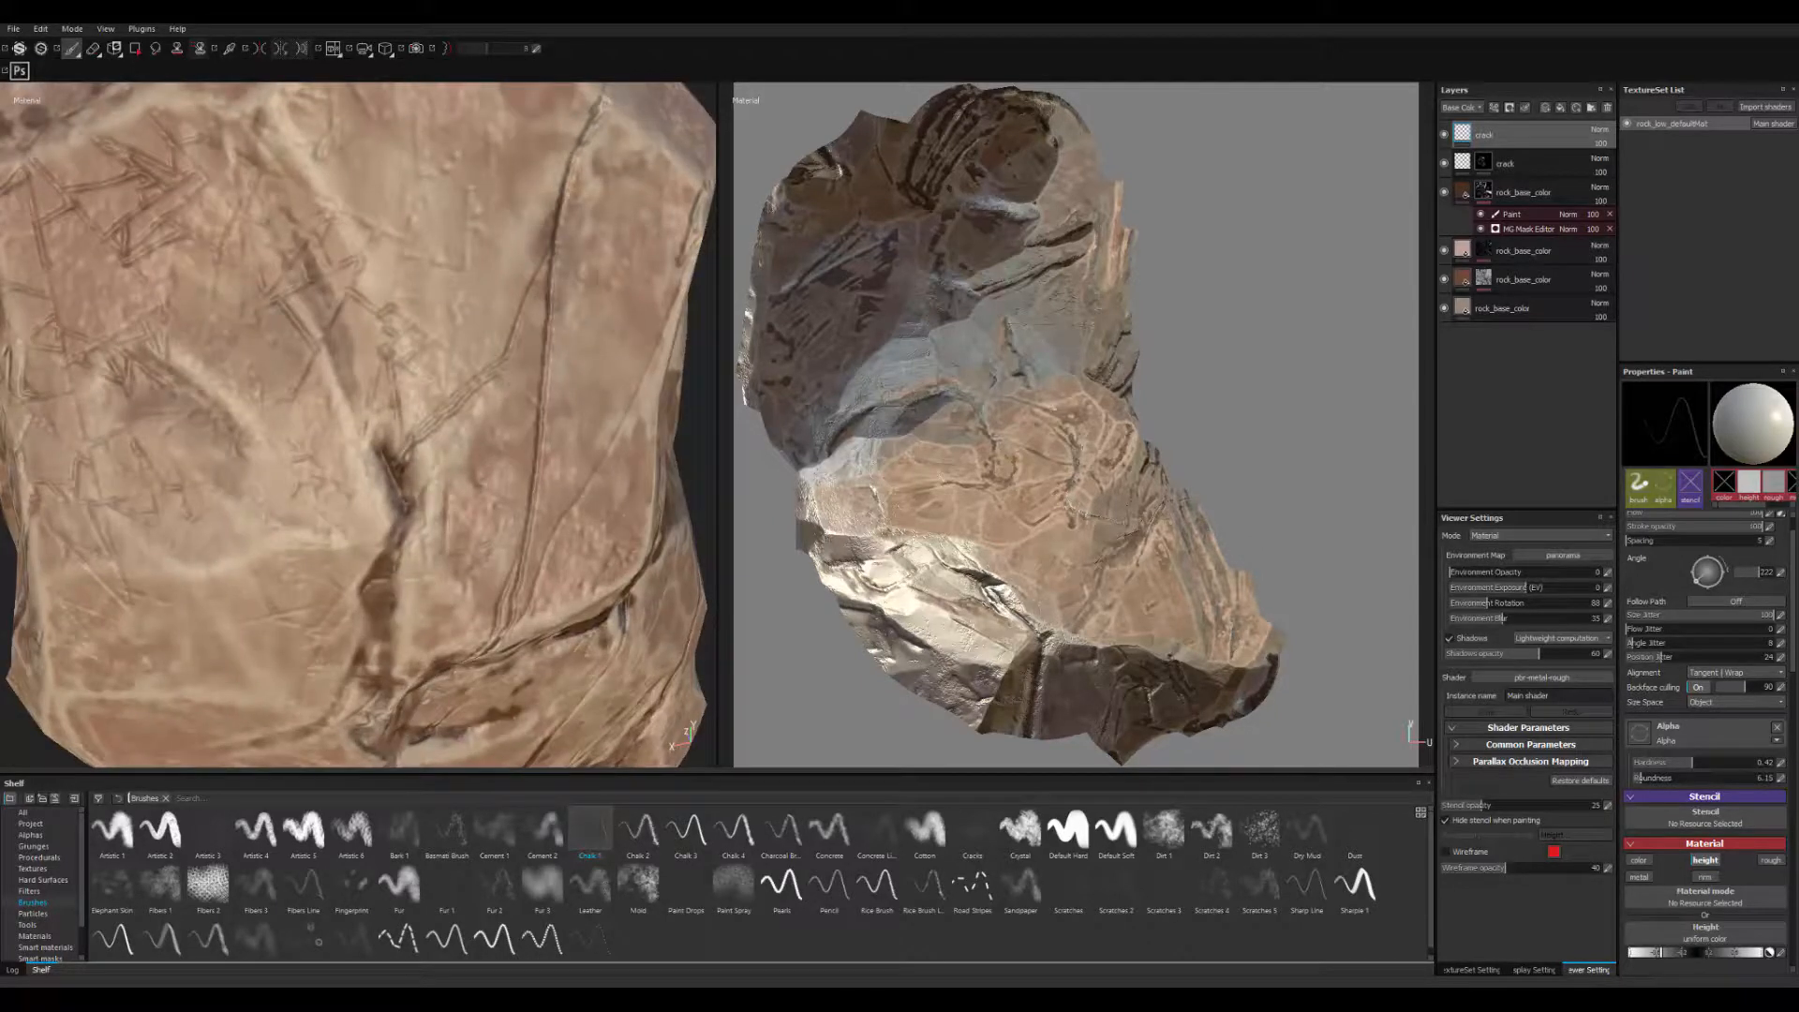
mouse_move(555, 253)
left_mouse_down()
mouse_move(513, 358)
mouse_move(398, 496)
left_mouse_up()
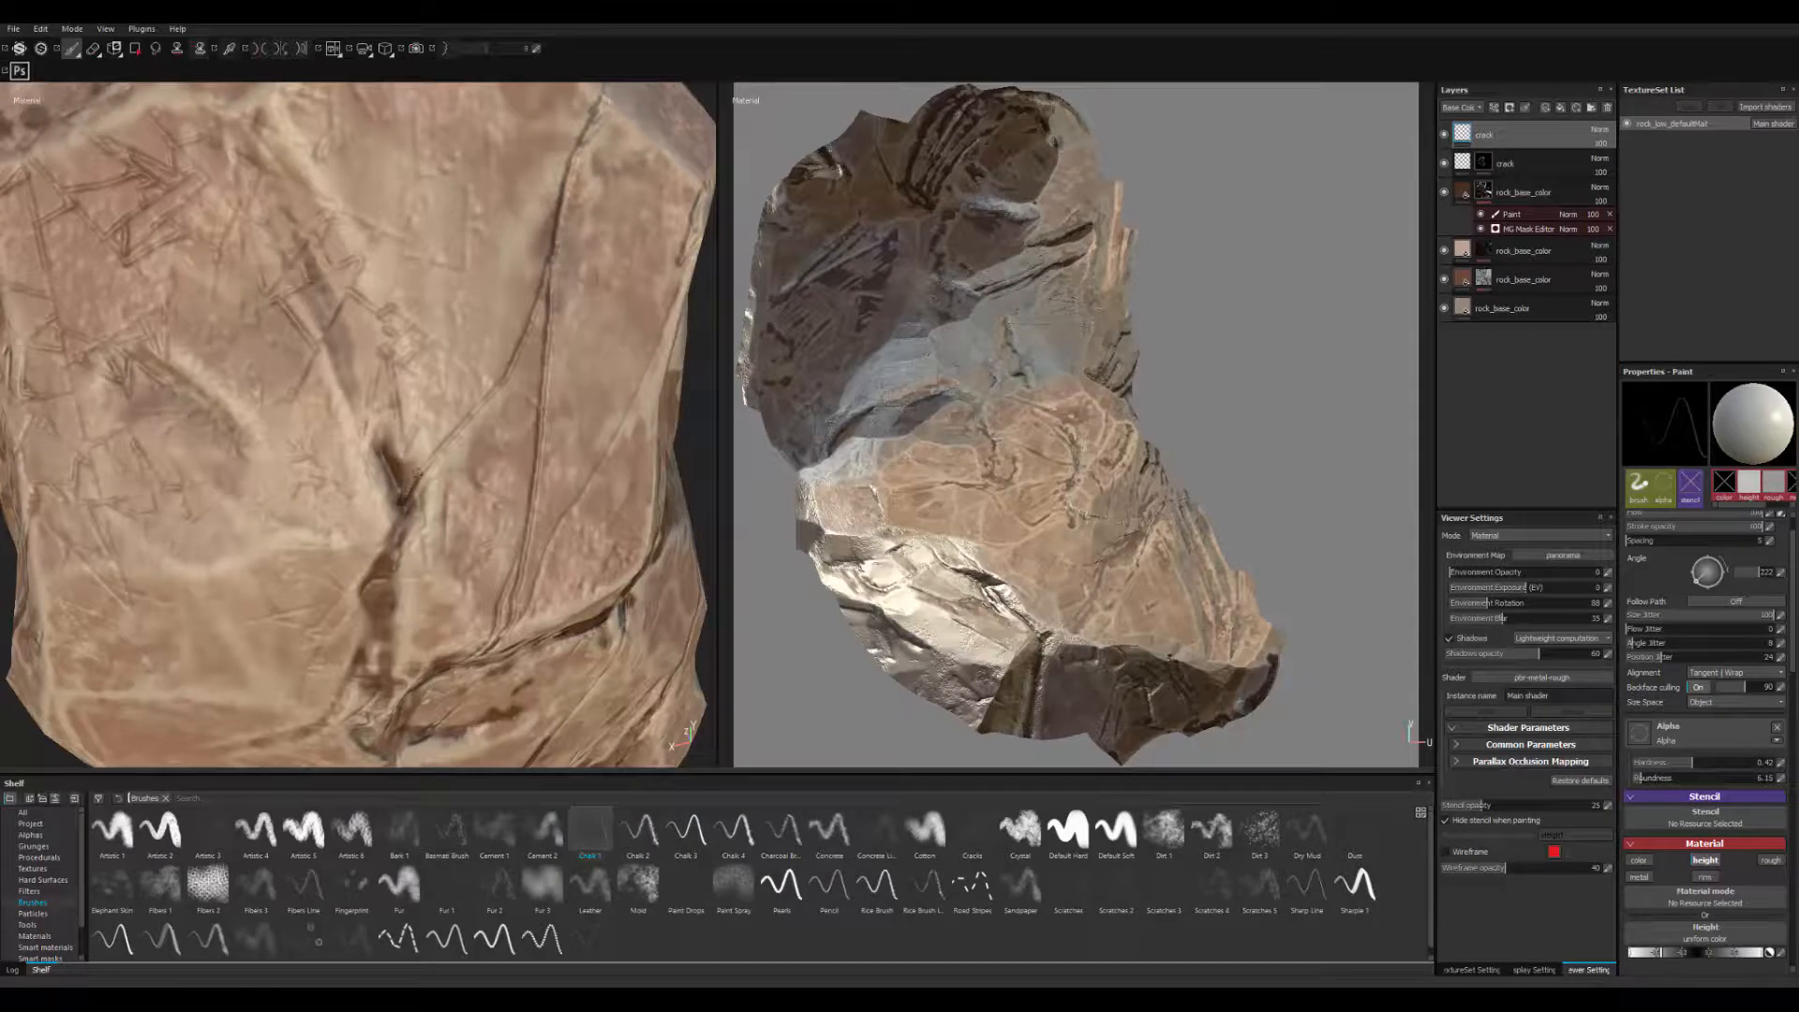
left_click_drag(456, 432, 401, 509)
scroll(475, 405, "down", 7)
- Examine the cracks and dark stains on all sides of the rock under rotated environment lighting
left_click_drag(475, 405, 378, 400, "alt")
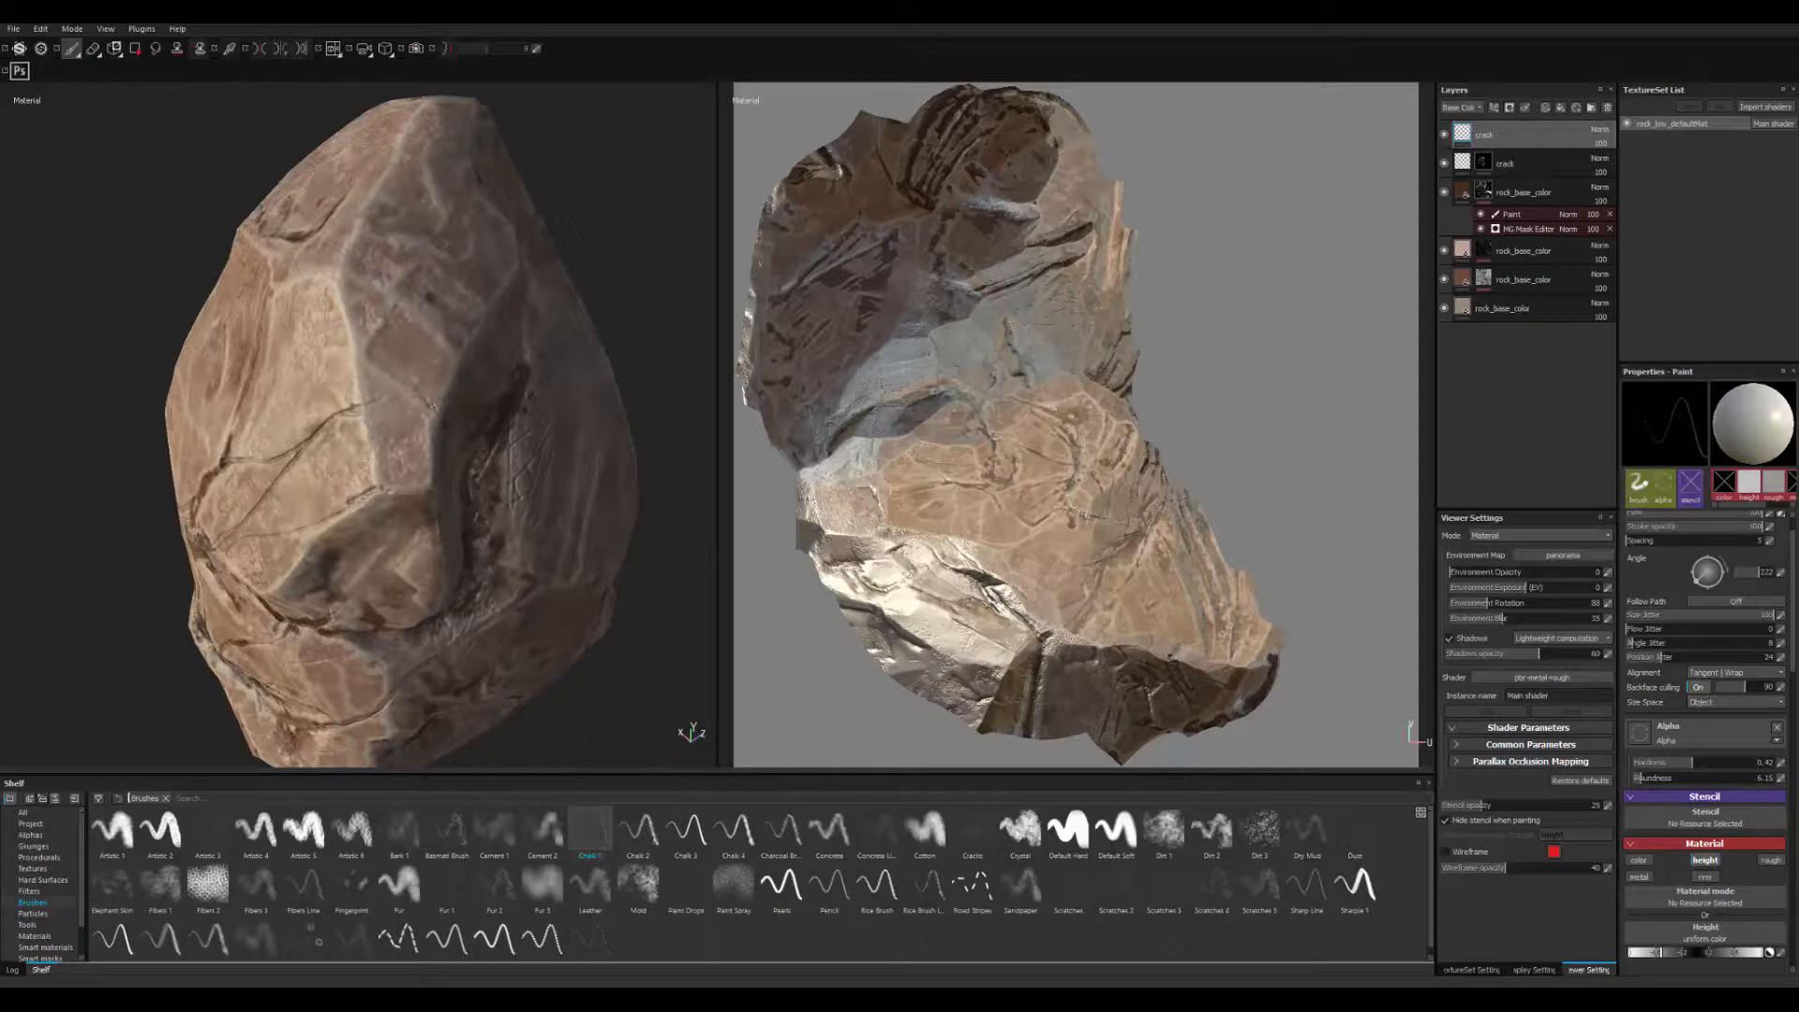
left_click_drag(553, 323, 452, 349, "alt")
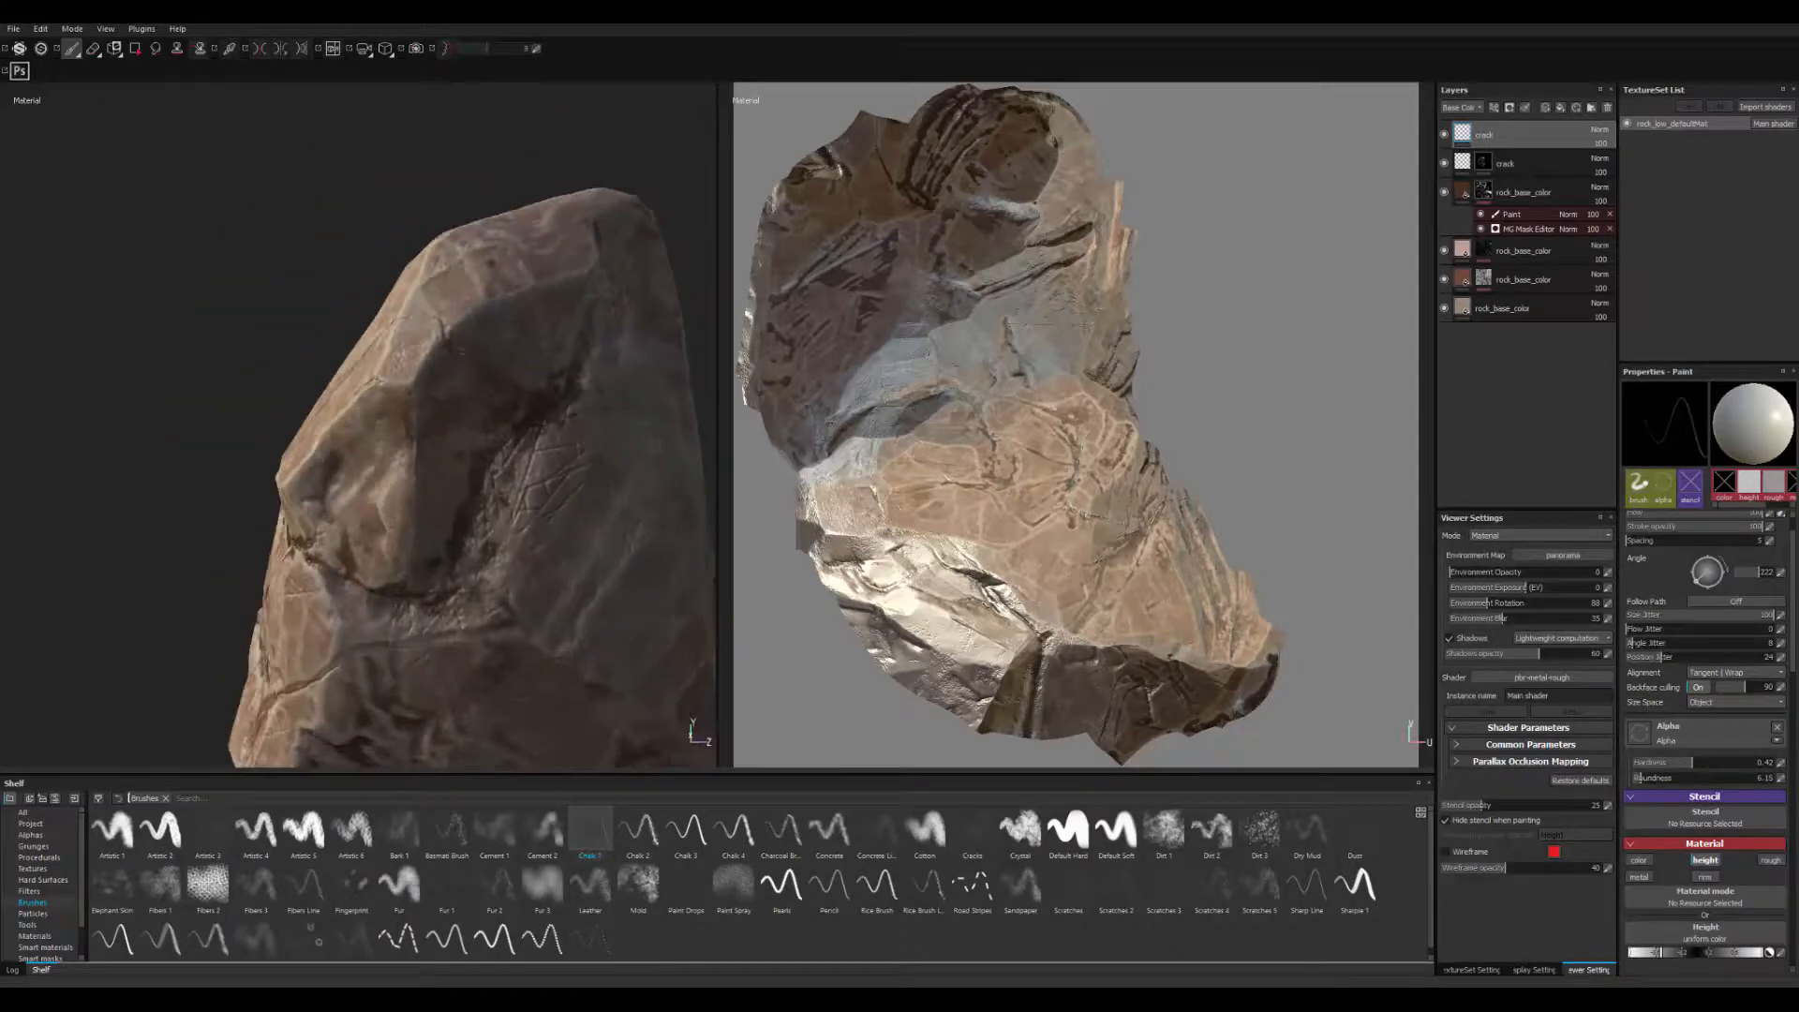
right_click_drag(459, 493, 600, 494, "shift")
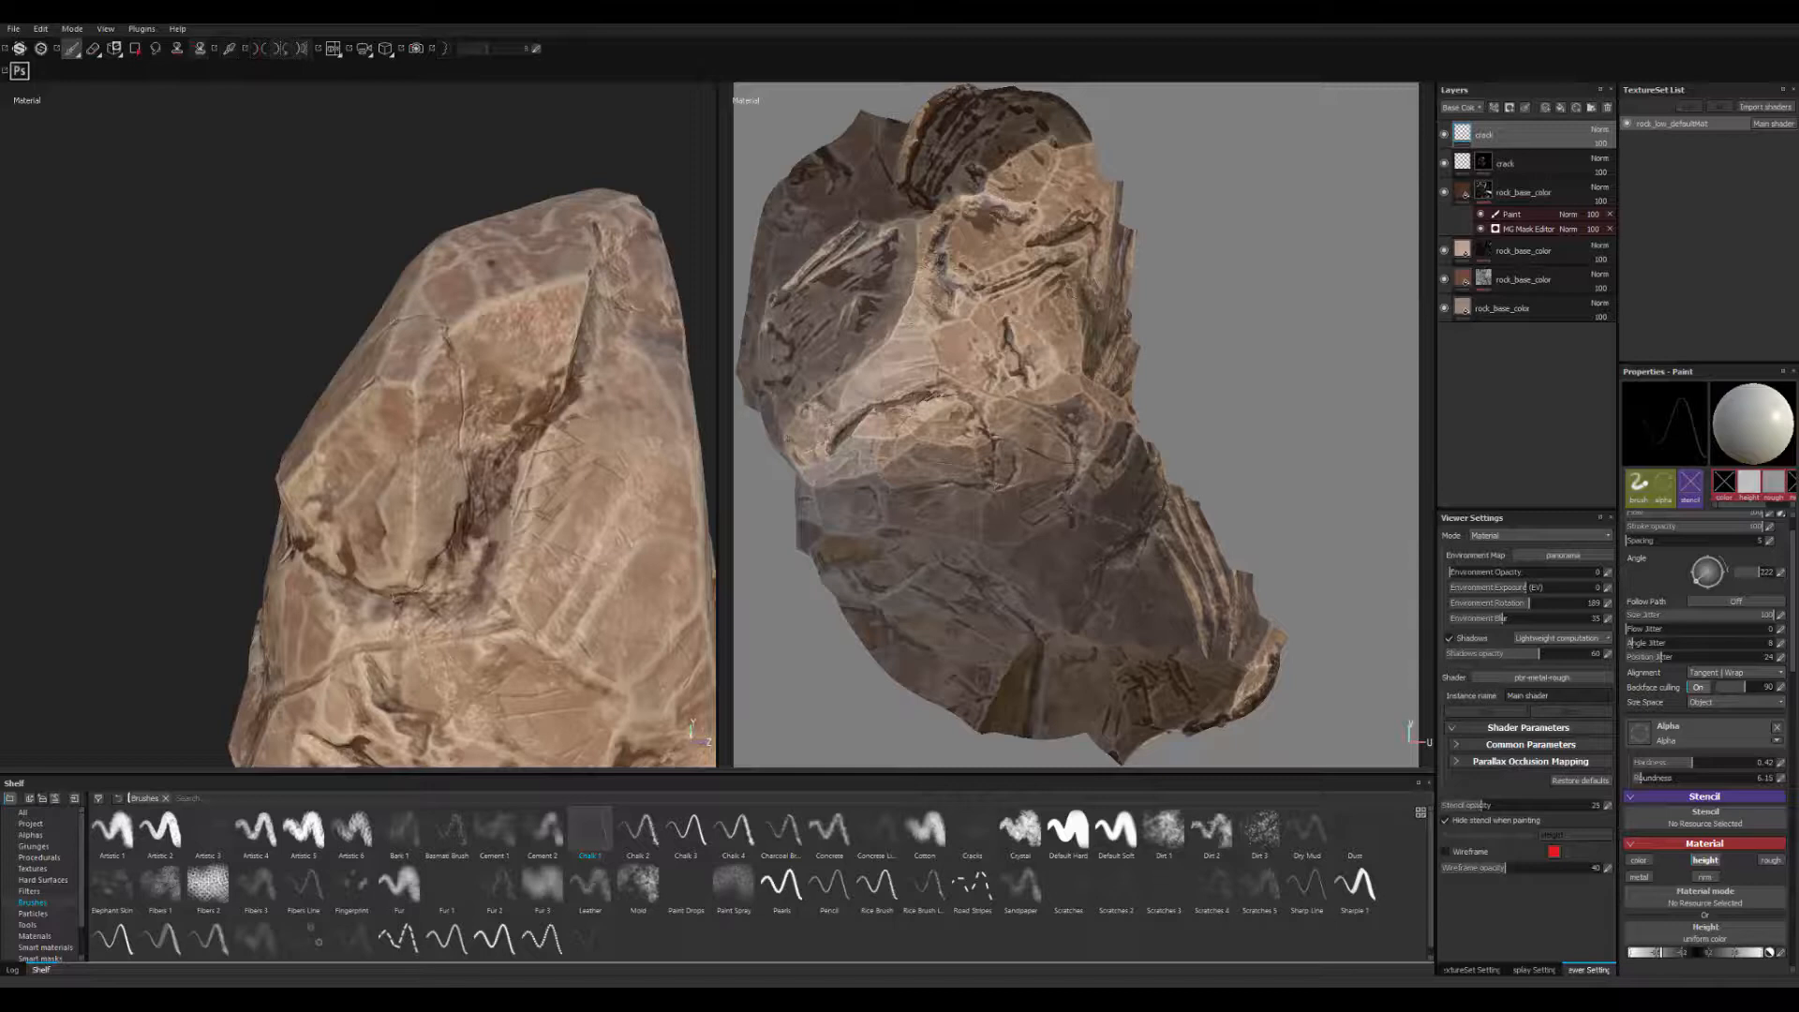
right_click_drag(403, 403, 165, 394, "alt")
left_click_drag(375, 525, 469, 543, "alt")
right_click_drag(506, 563, 422, 571, "shift")
mouse_move(431, 595)
left_mouse_down("alt")
mouse_move(512, 606)
mouse_move(462, 603)
left_mouse_up("alt")
middle_click_drag(412, 581, 450, 496, "alt")
left_click_drag(375, 525, 440, 534, "alt")
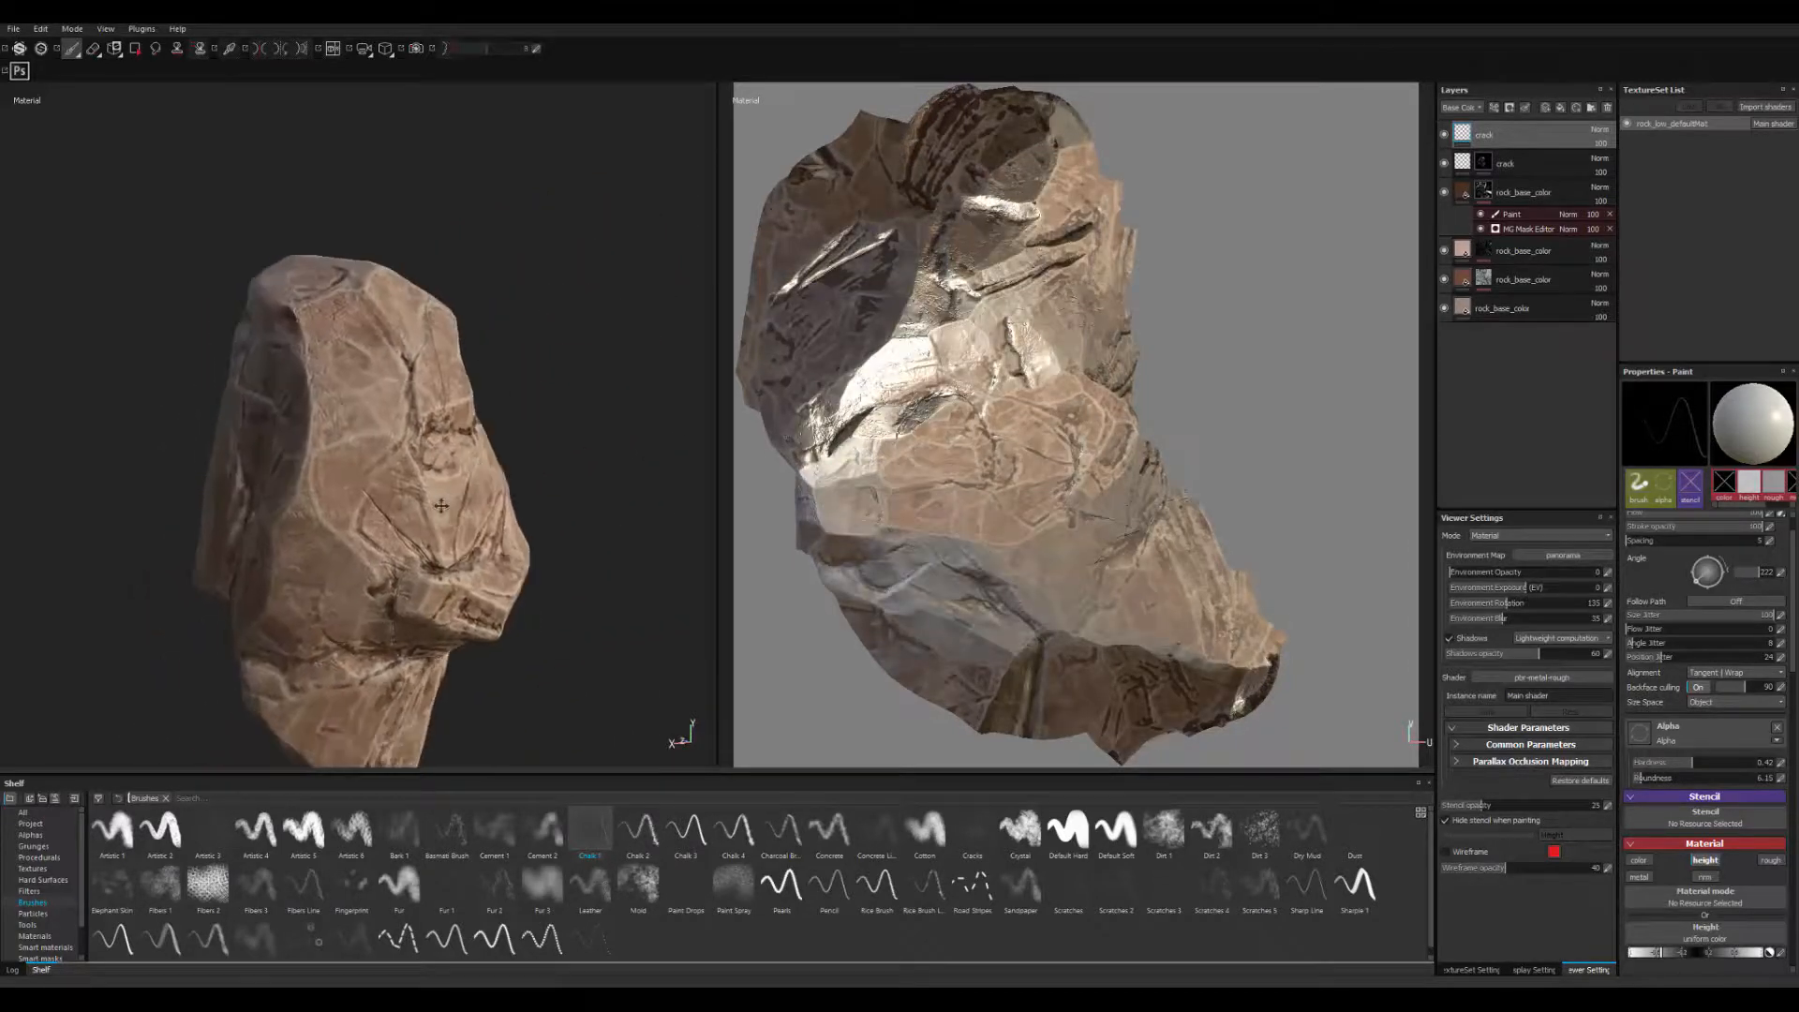
right_click_drag(389, 558, 367, 558, "shift")
left_click_drag(356, 534, 220, 487, "alt")
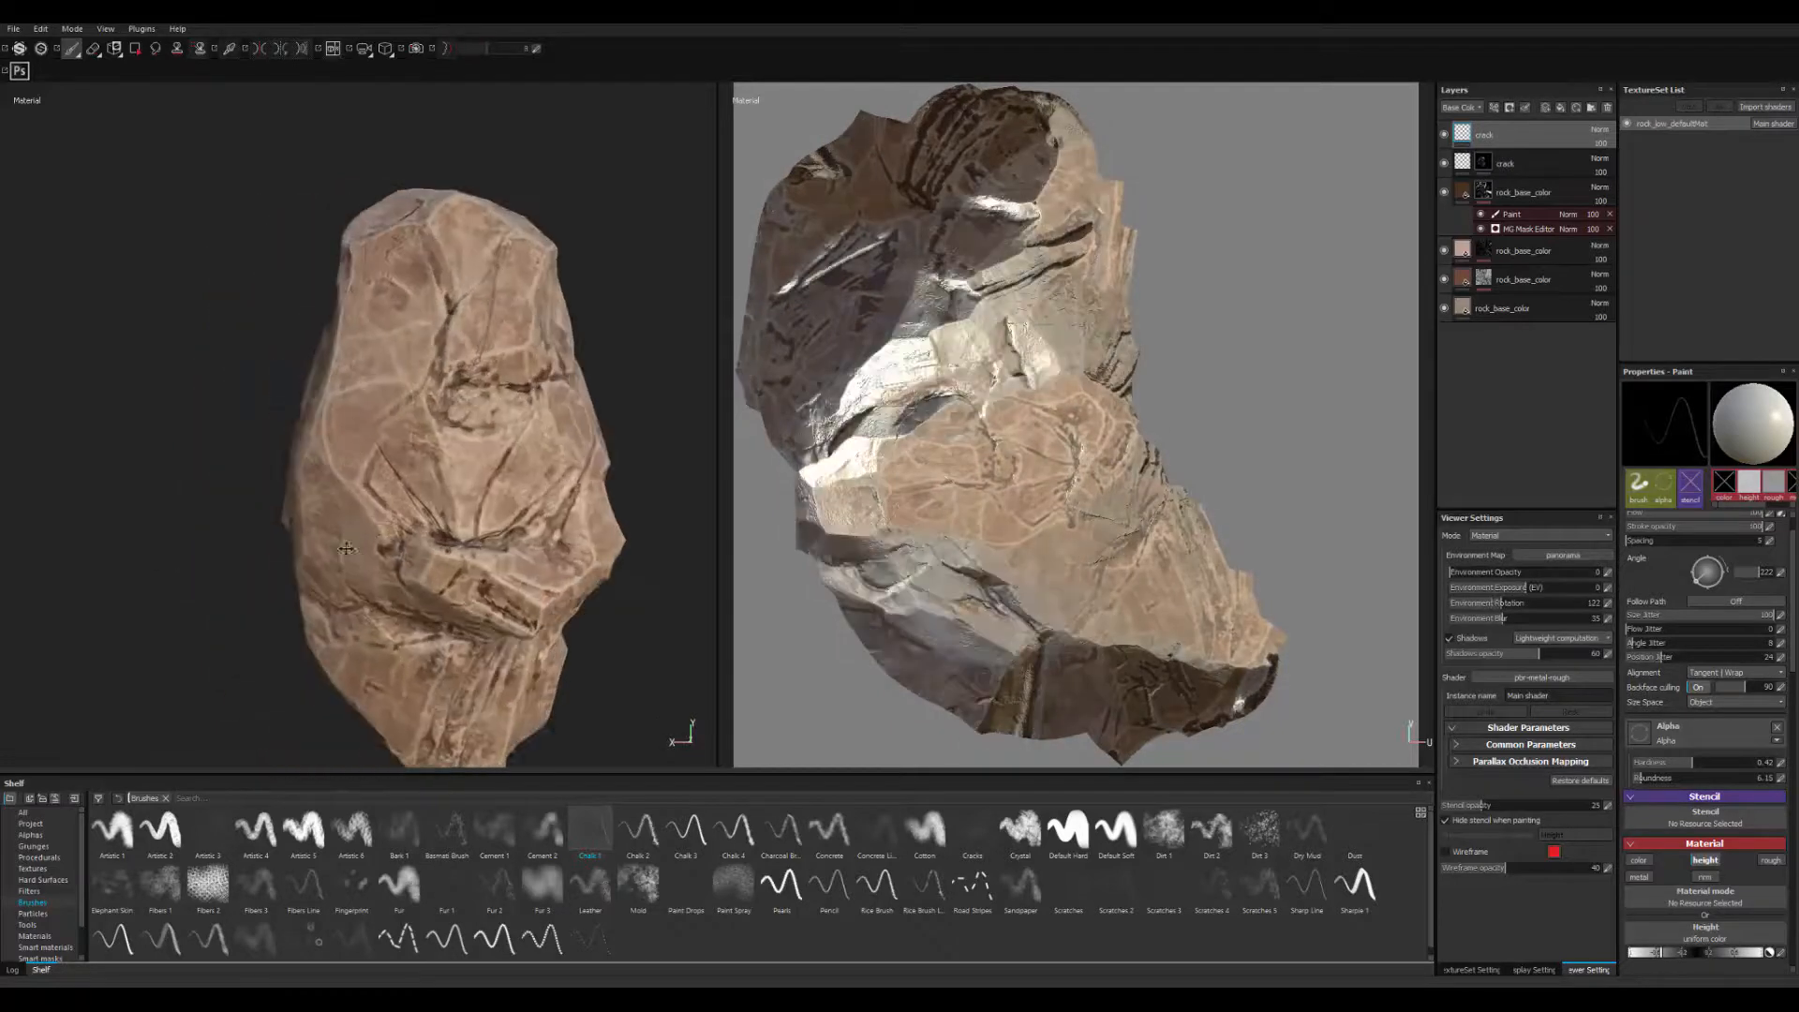
middle_click_drag(225, 469, 217, 418, "alt")
right_click_drag(347, 375, 253, 374, "alt")
middle_click_drag(276, 403, 290, 466, "alt")
left_click_drag(459, 553, 216, 553, "alt")
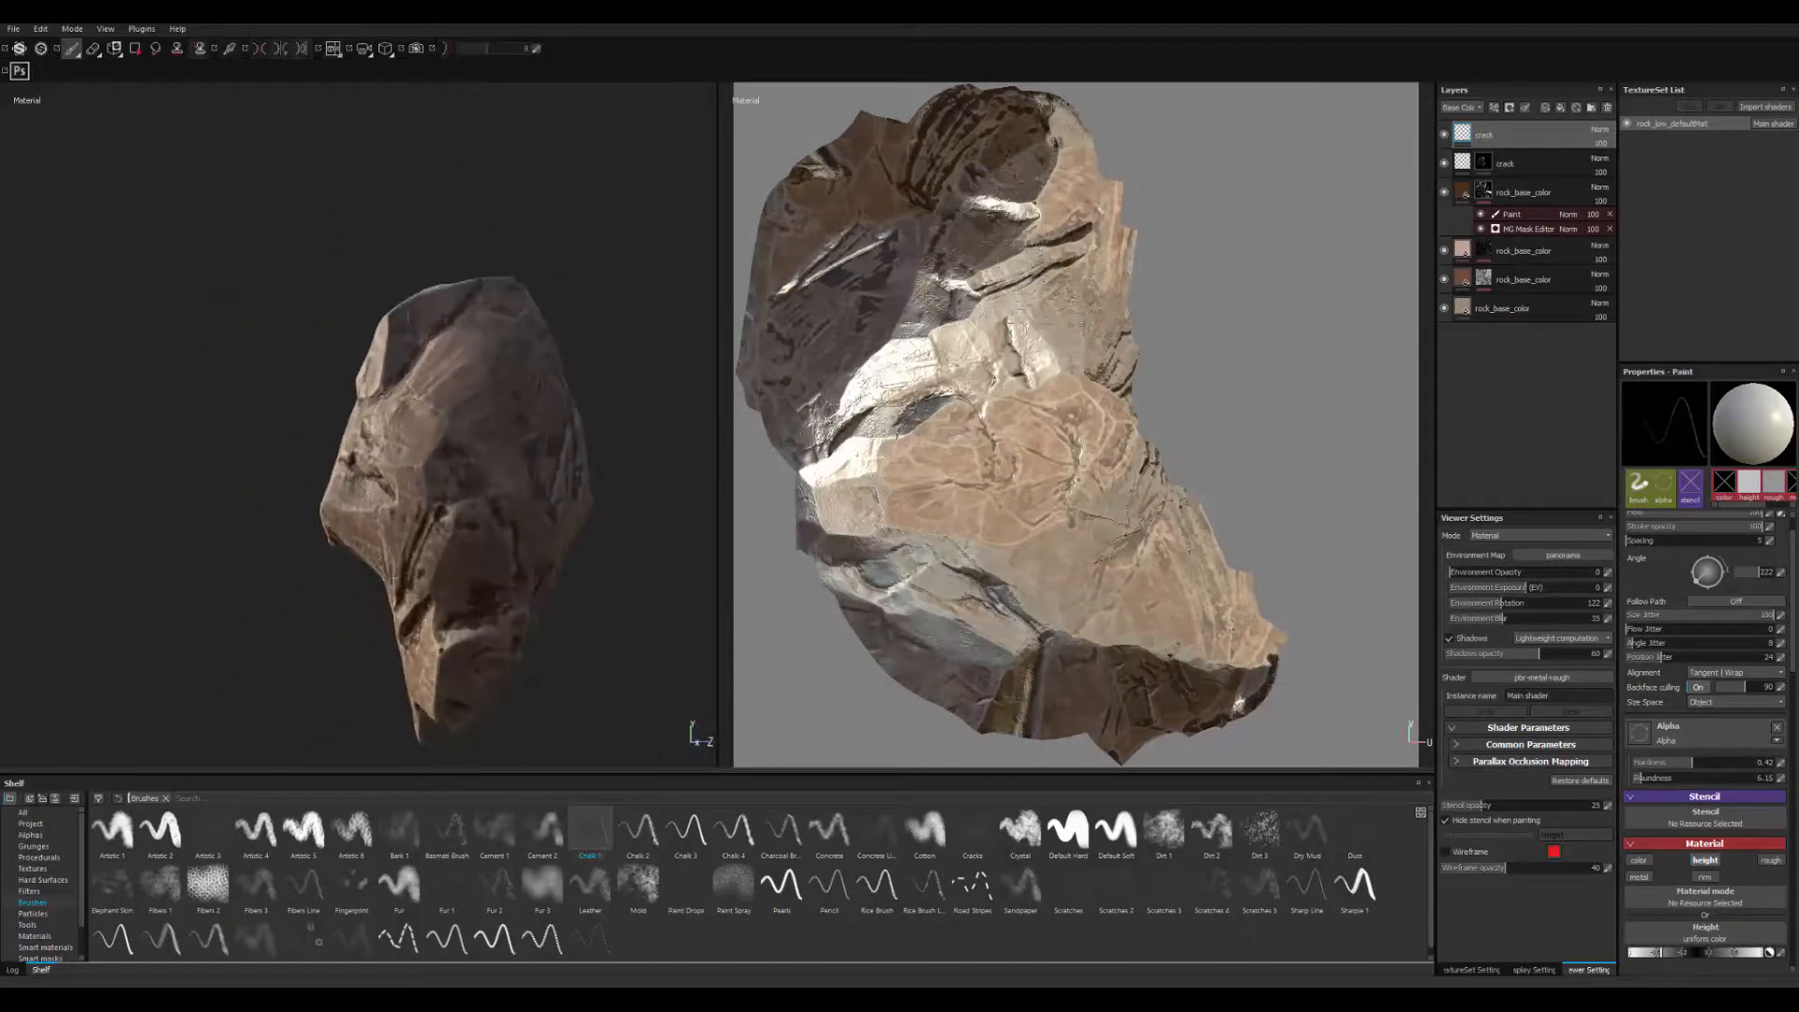
right_click_drag(155, 551, 393, 554, "shift")
left_click_drag(394, 554, 421, 646, "alt")
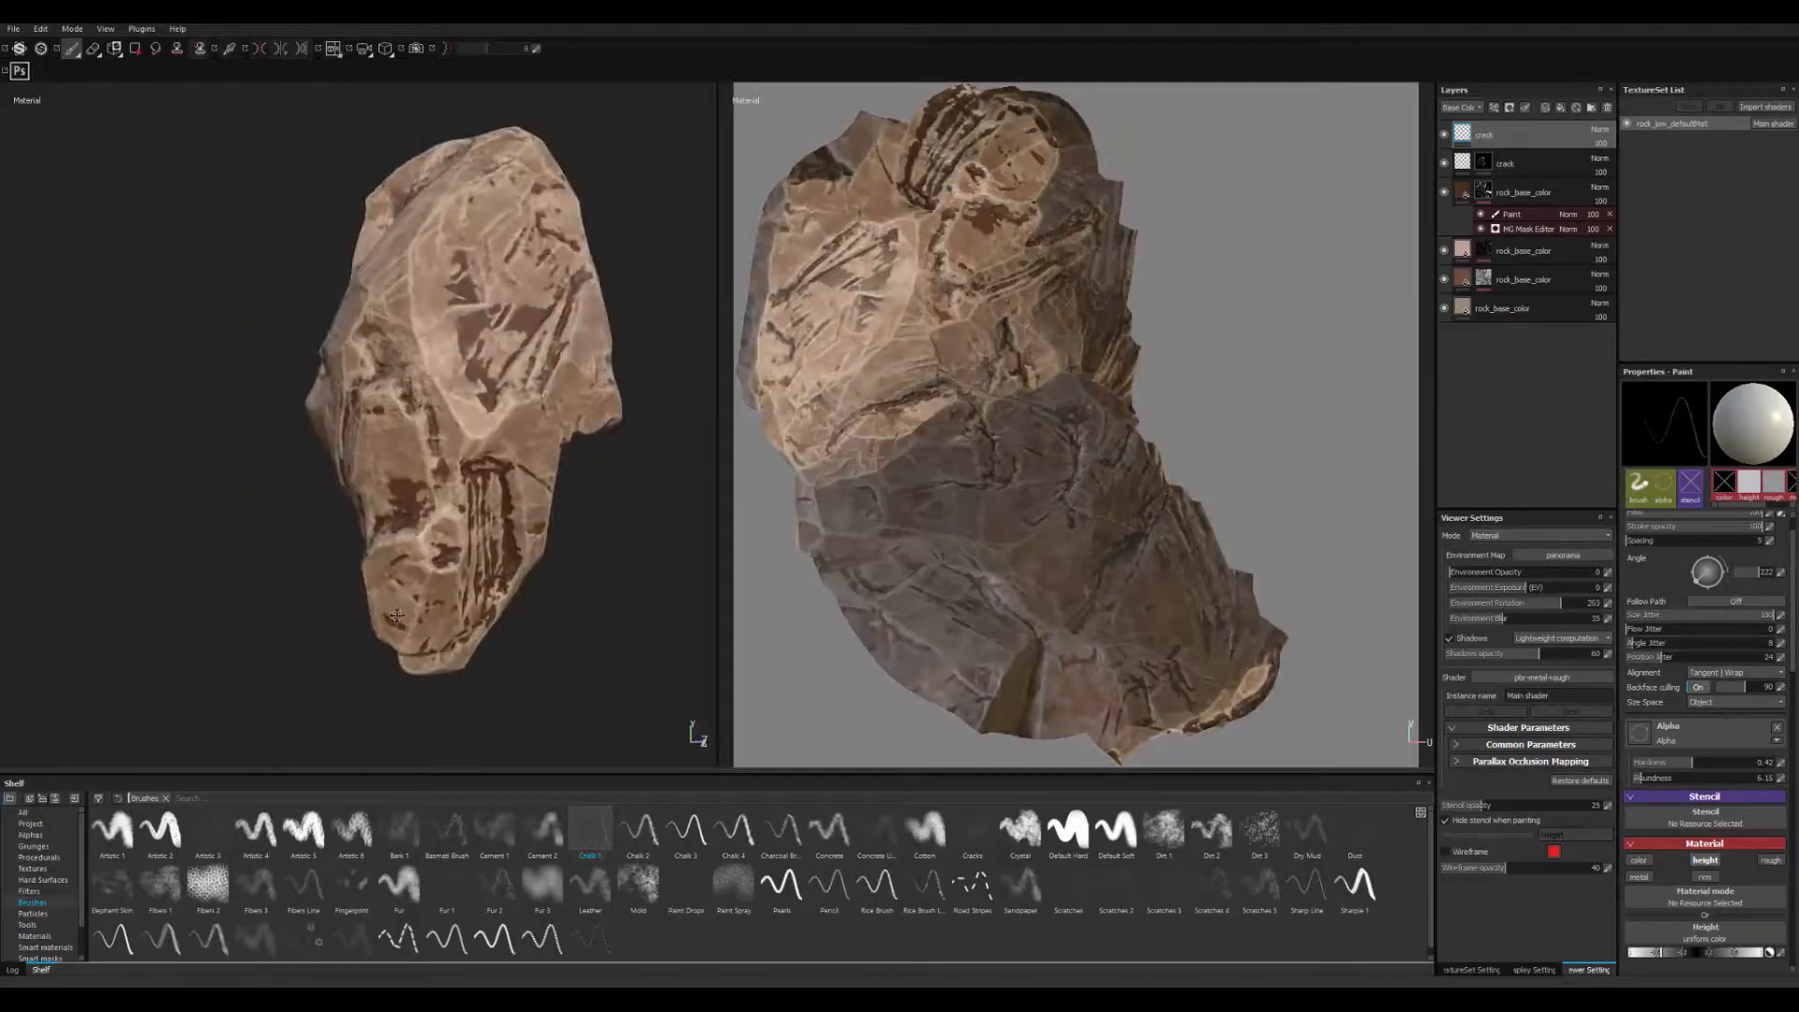
middle_click_drag(591, 609, 569, 718, "alt")
right_click_drag(440, 581, 486, 560, "alt")
left_click_drag(485, 559, 459, 585, "alt")
middle_click_drag(459, 586, 501, 571, "alt")
right_click_drag(501, 572, 534, 557, "alt")
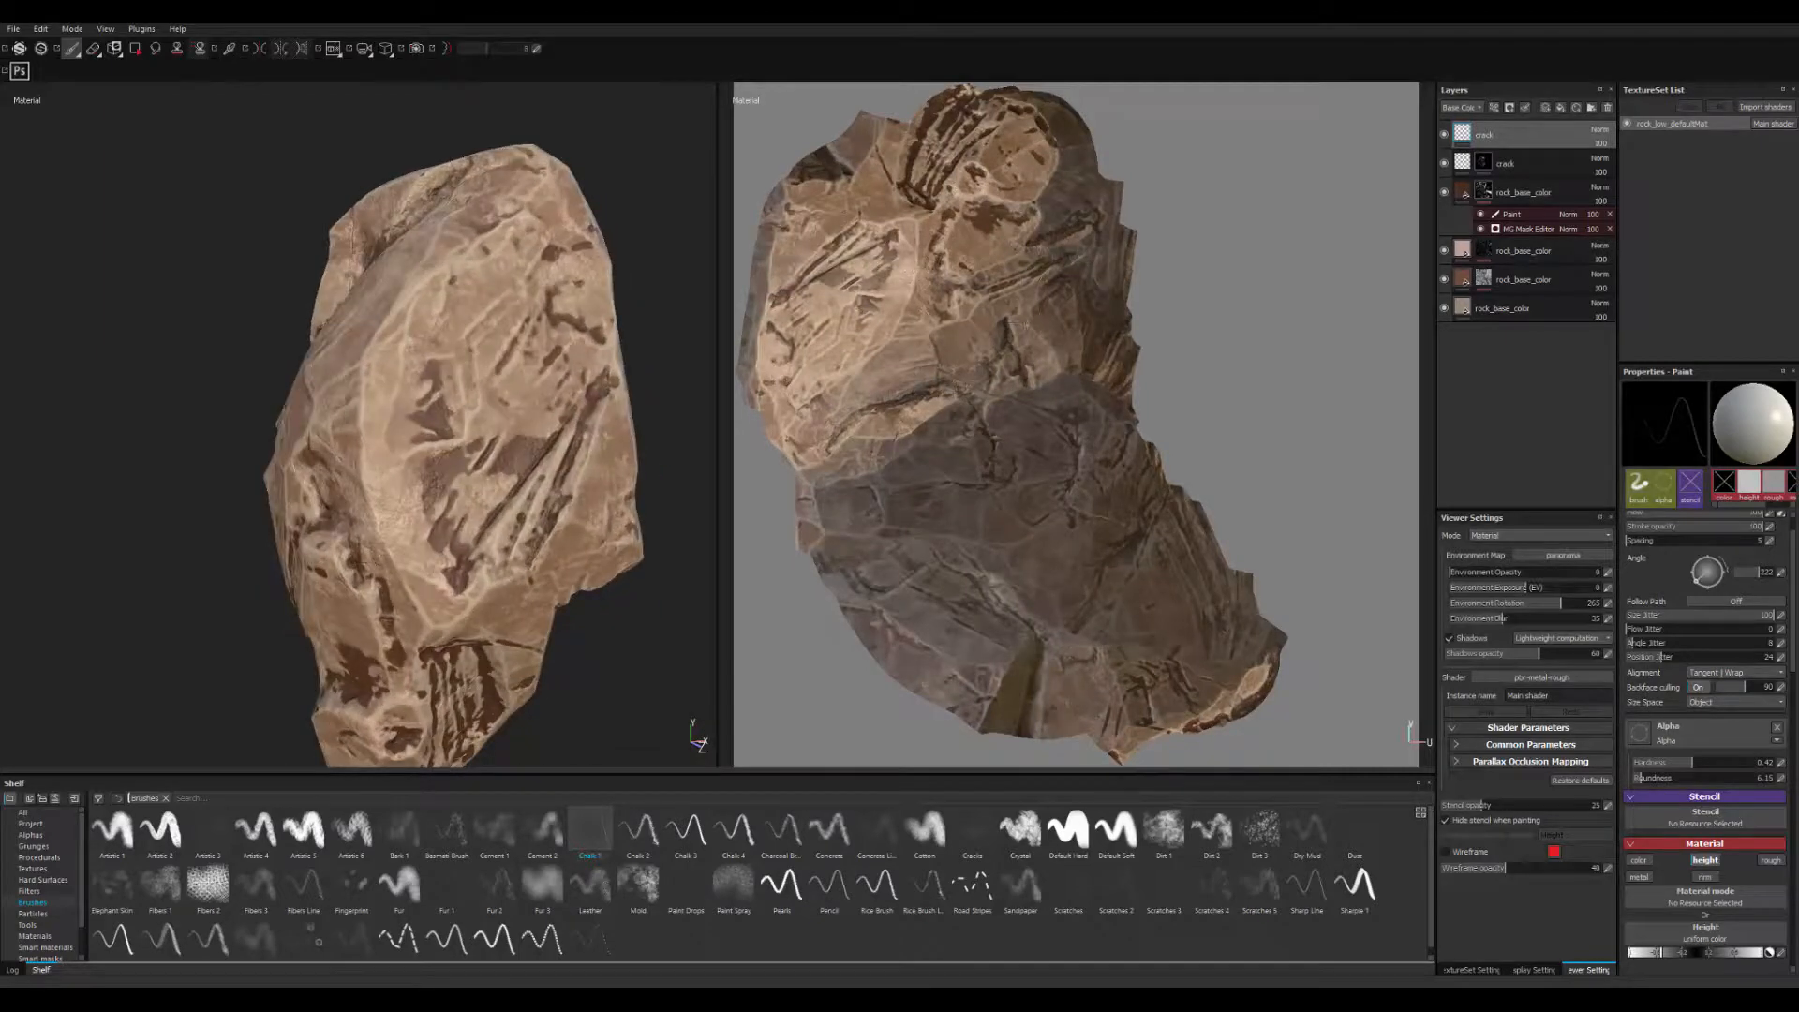
- Fade the dark stains on the rock's broad side face by painting black in the dark brown layer's mask Paint effect
left_click(1484, 191)
left_click_drag(469, 393, 436, 412, "alt")
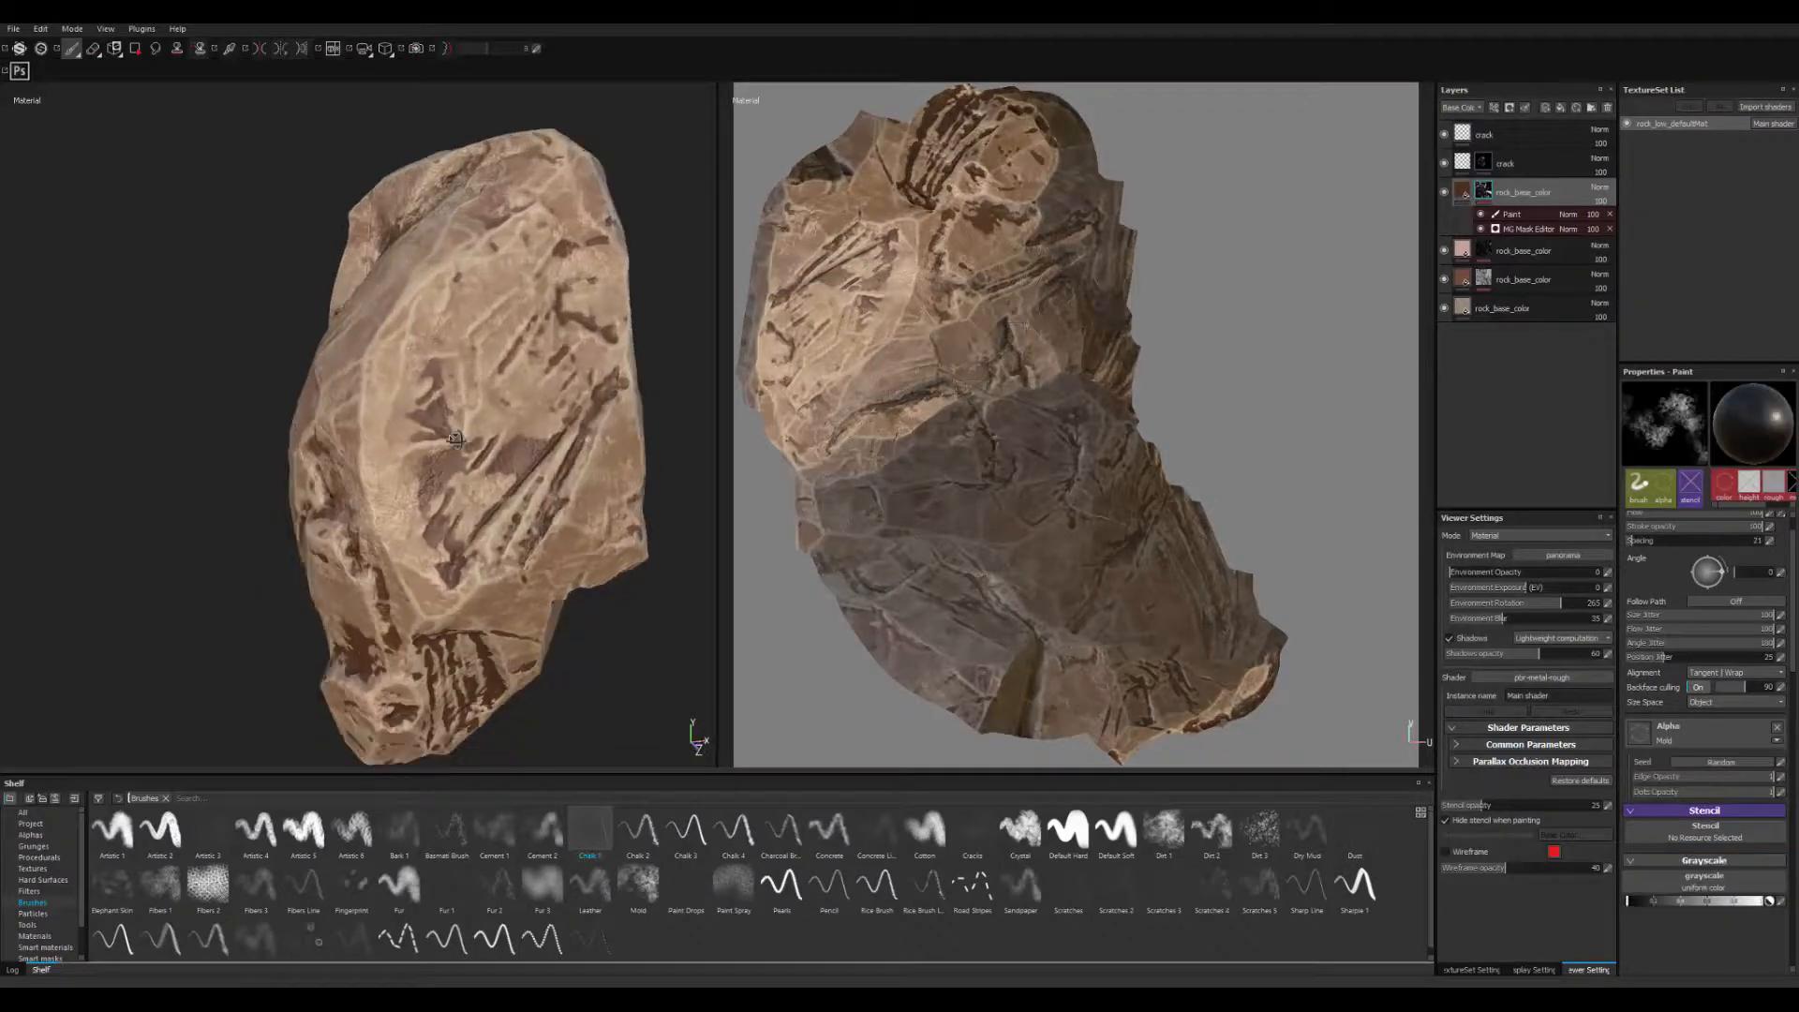
right_click_drag(435, 413, 456, 401, "alt")
left_click_drag(456, 401, 423, 401)
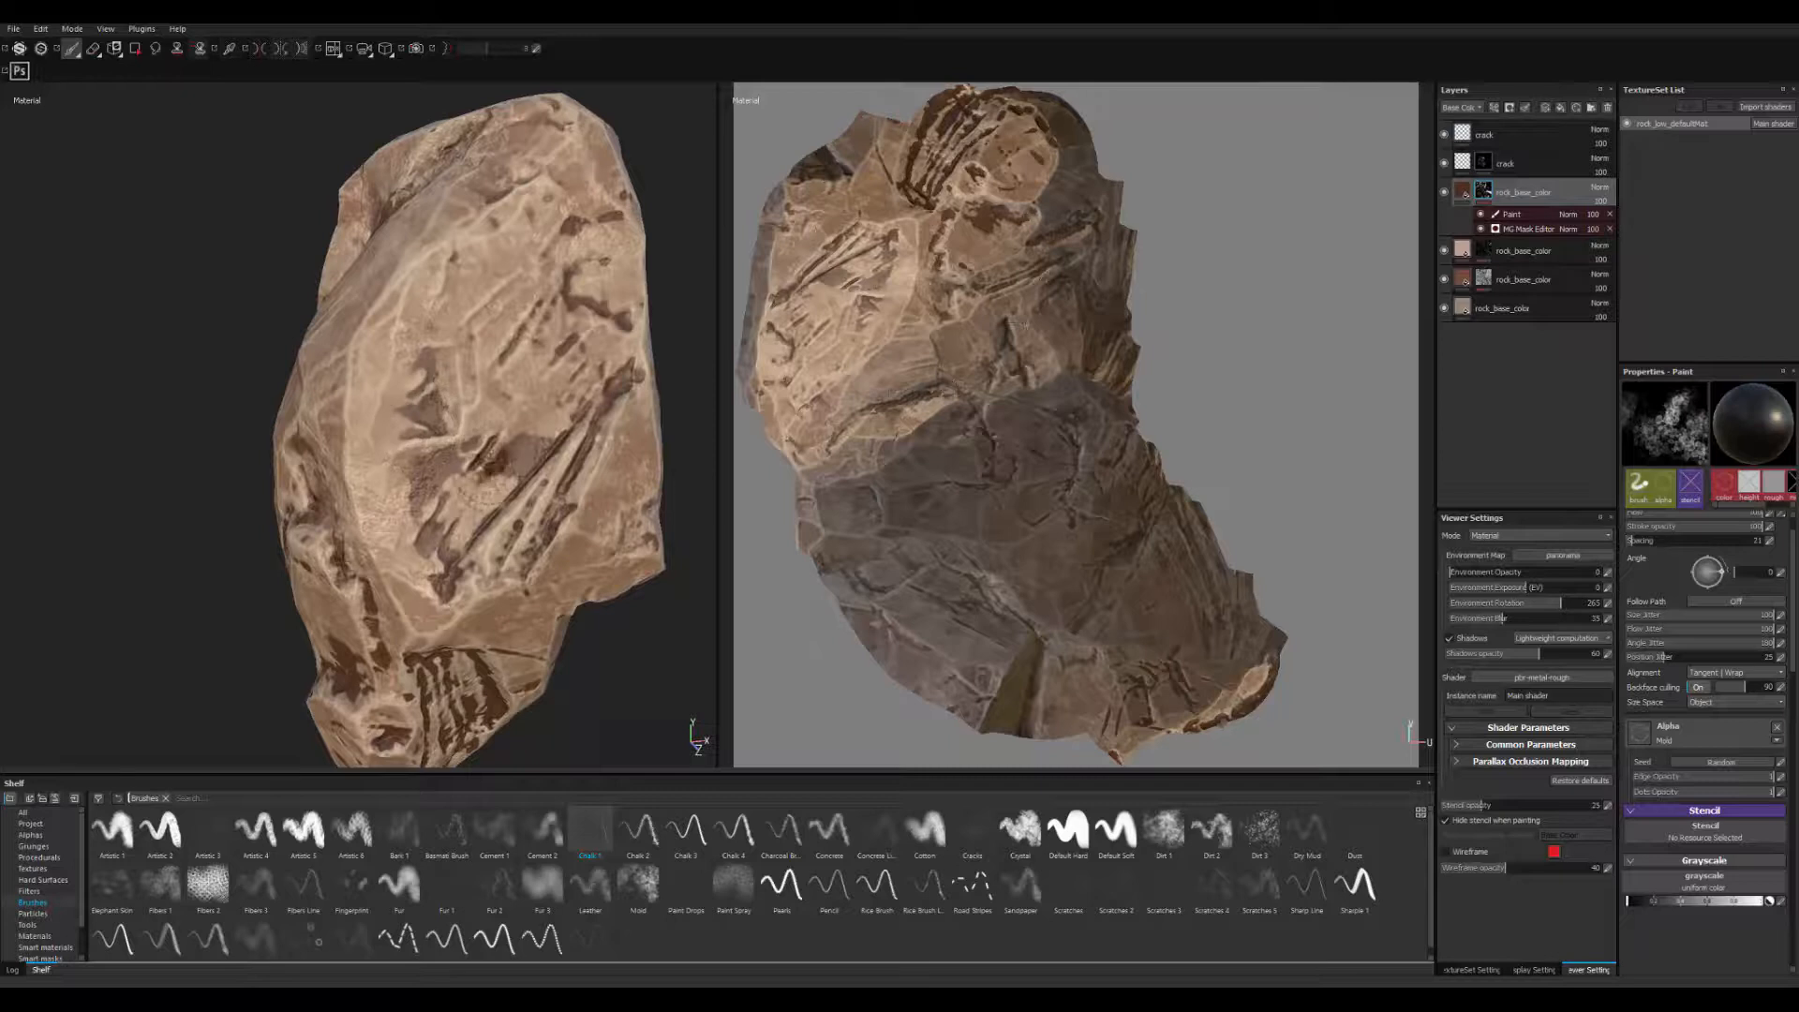
left_click(1511, 213)
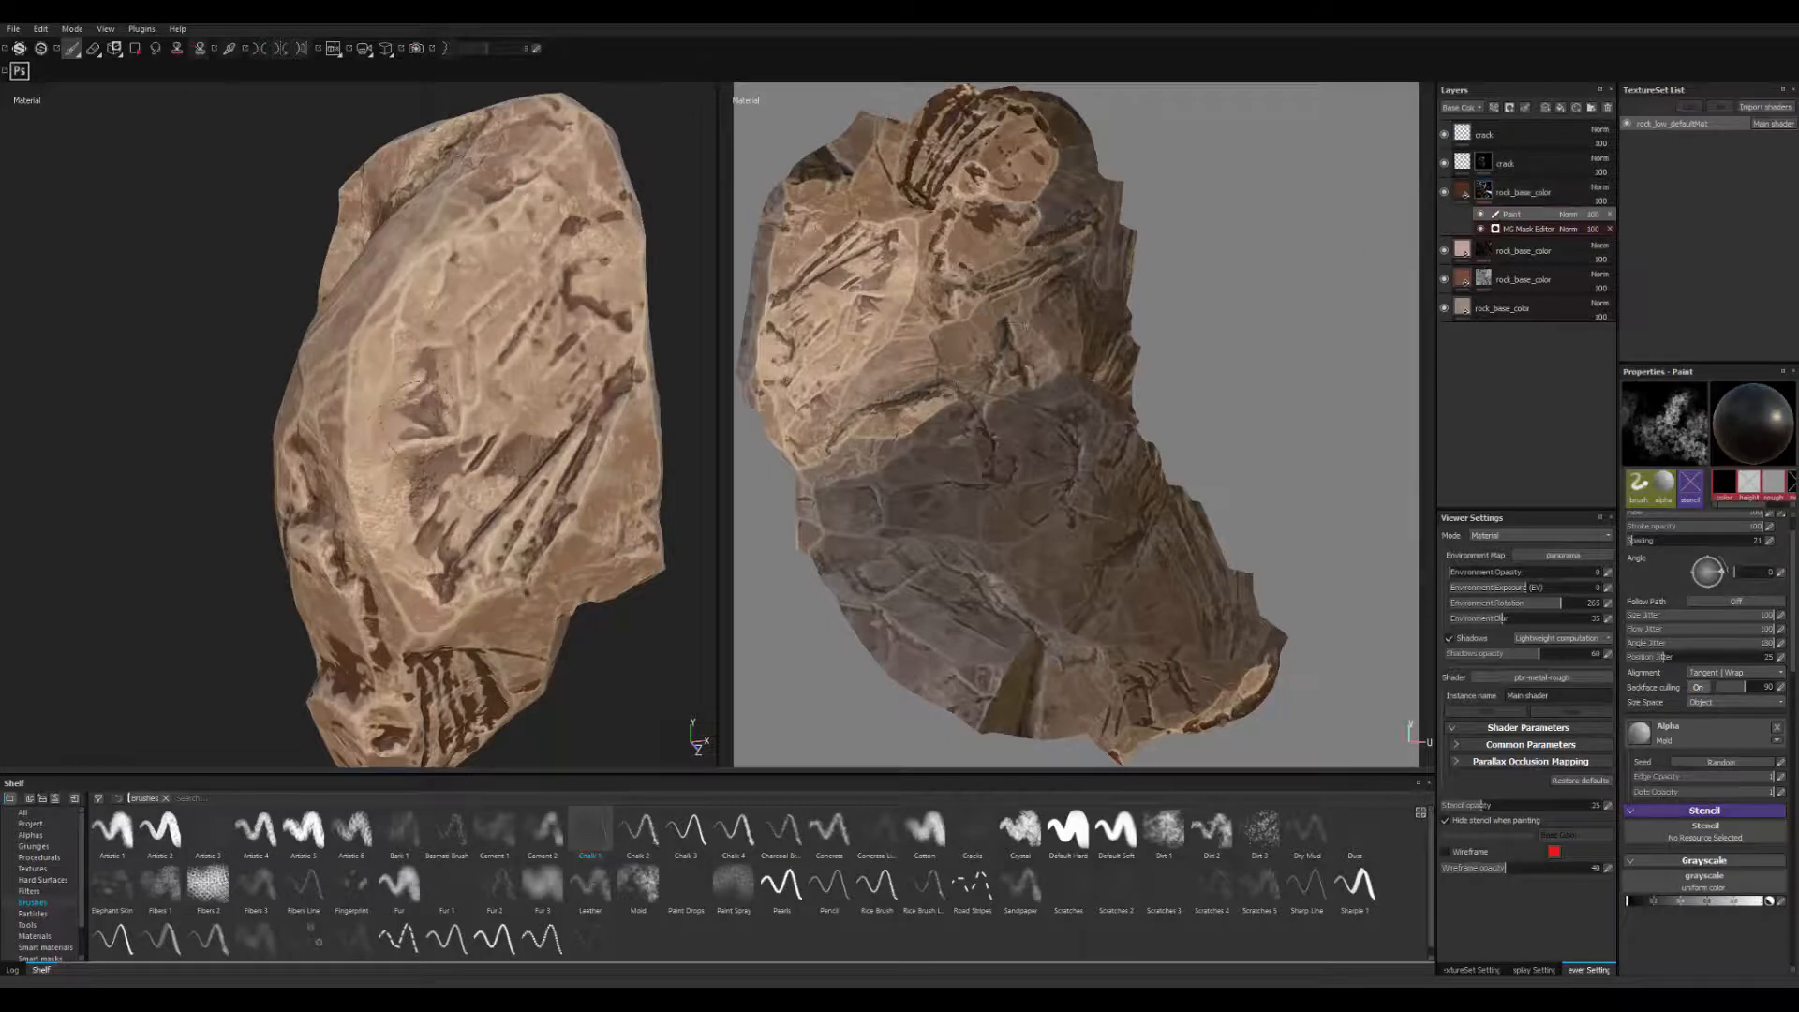
mouse_move(417, 484)
left_mouse_down()
mouse_move(435, 475)
mouse_move(438, 574)
mouse_move(553, 403)
mouse_move(581, 300)
mouse_move(575, 212)
left_mouse_up()
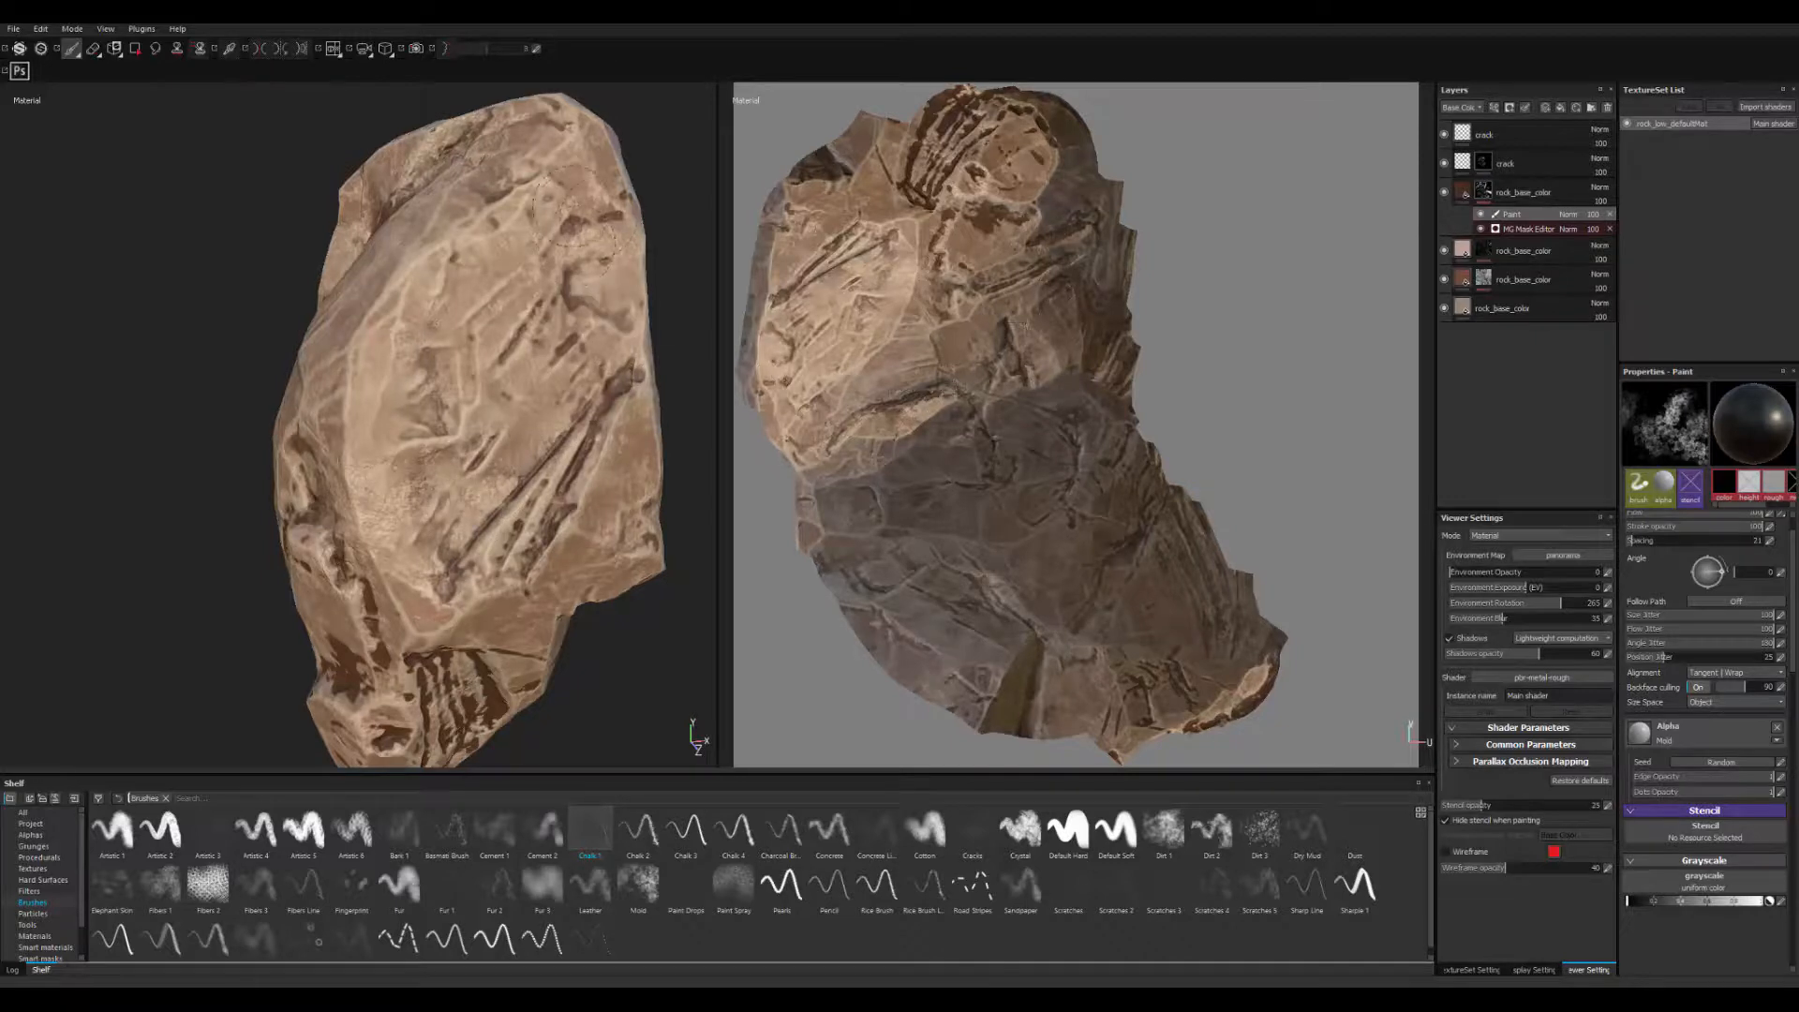
- Paint black in the same Paint effect to thin the dark stains around the vertical grooves and the rock's lower tip
middle_click_drag(440, 525, 482, 375, "alt")
left_click_drag(403, 393, 496, 385, "alt")
mouse_move(398, 469)
left_mouse_down()
mouse_move(427, 450)
mouse_move(468, 483)
mouse_move(476, 360)
left_mouse_up()
mouse_move(564, 445)
left_mouse_down()
mouse_move(560, 511)
mouse_move(532, 452)
left_mouse_up()
left_click_drag(544, 497, 478, 501, "alt")
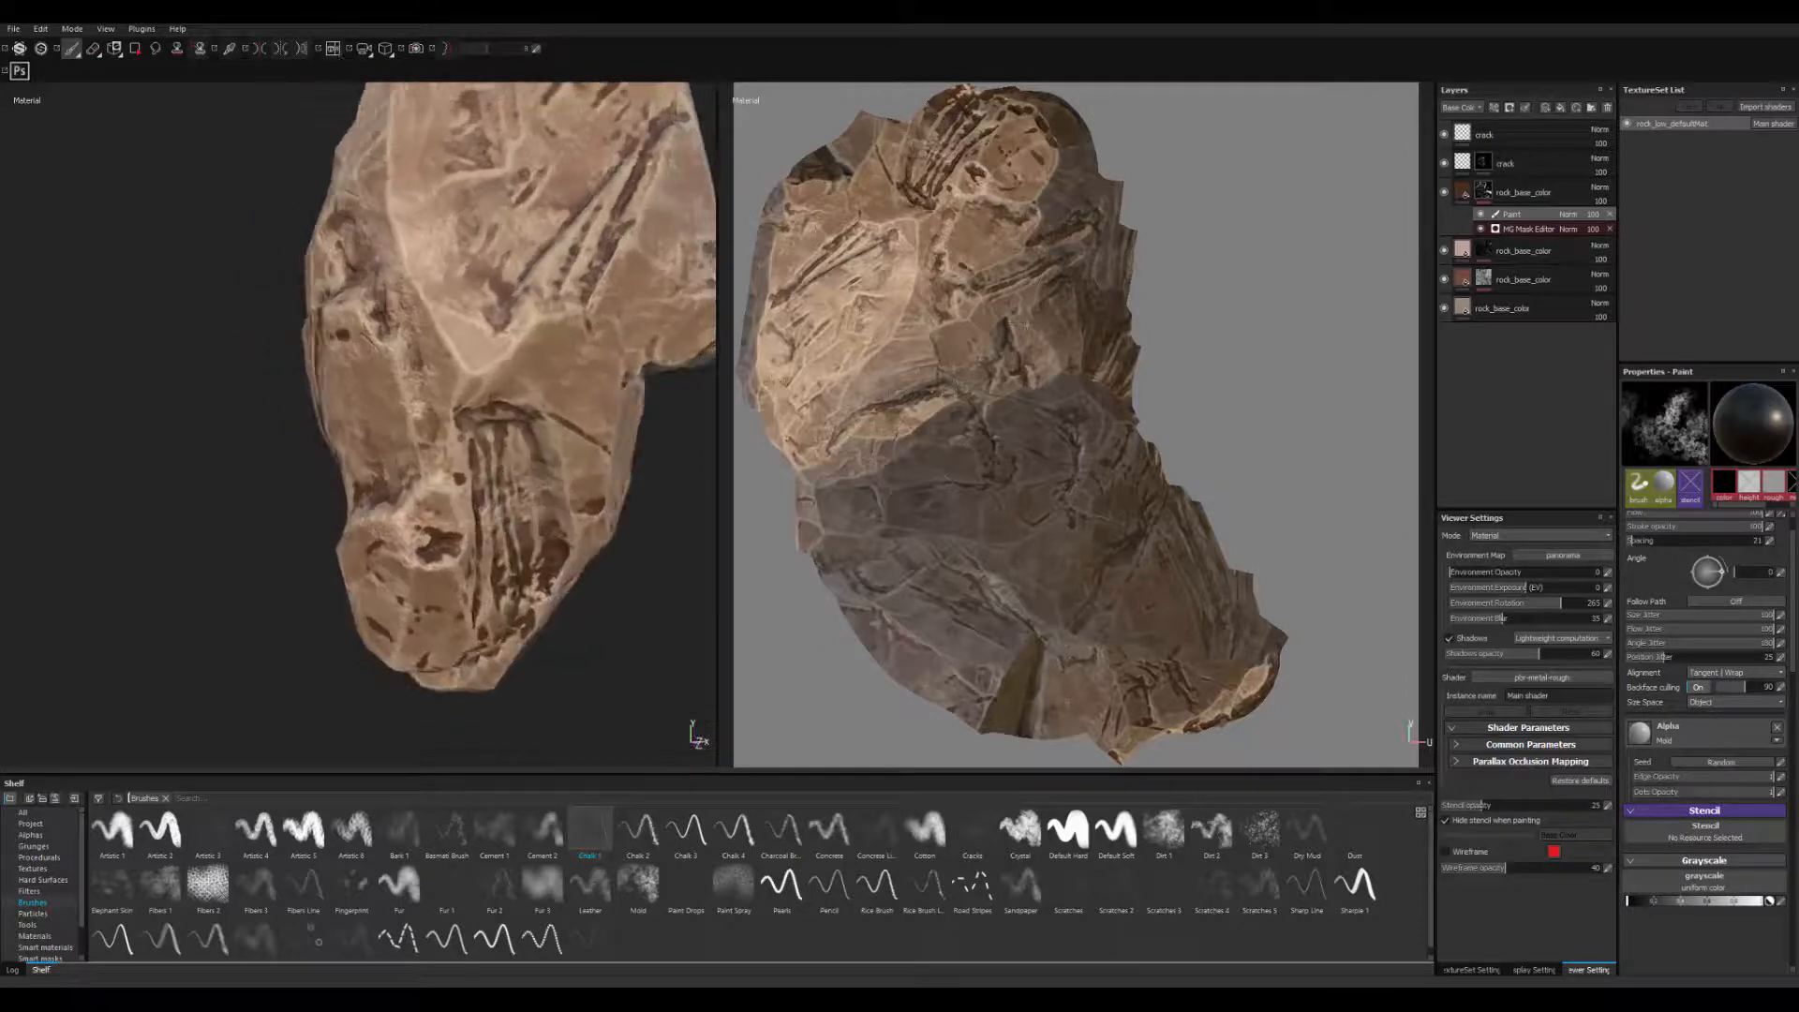
middle_click_drag(478, 502, 456, 434, "alt")
mouse_move(459, 436)
left_mouse_down()
mouse_move(466, 512)
mouse_move(422, 480)
left_mouse_up()
mouse_move(531, 515)
left_mouse_down()
mouse_move(542, 487)
mouse_move(508, 567)
left_mouse_up()
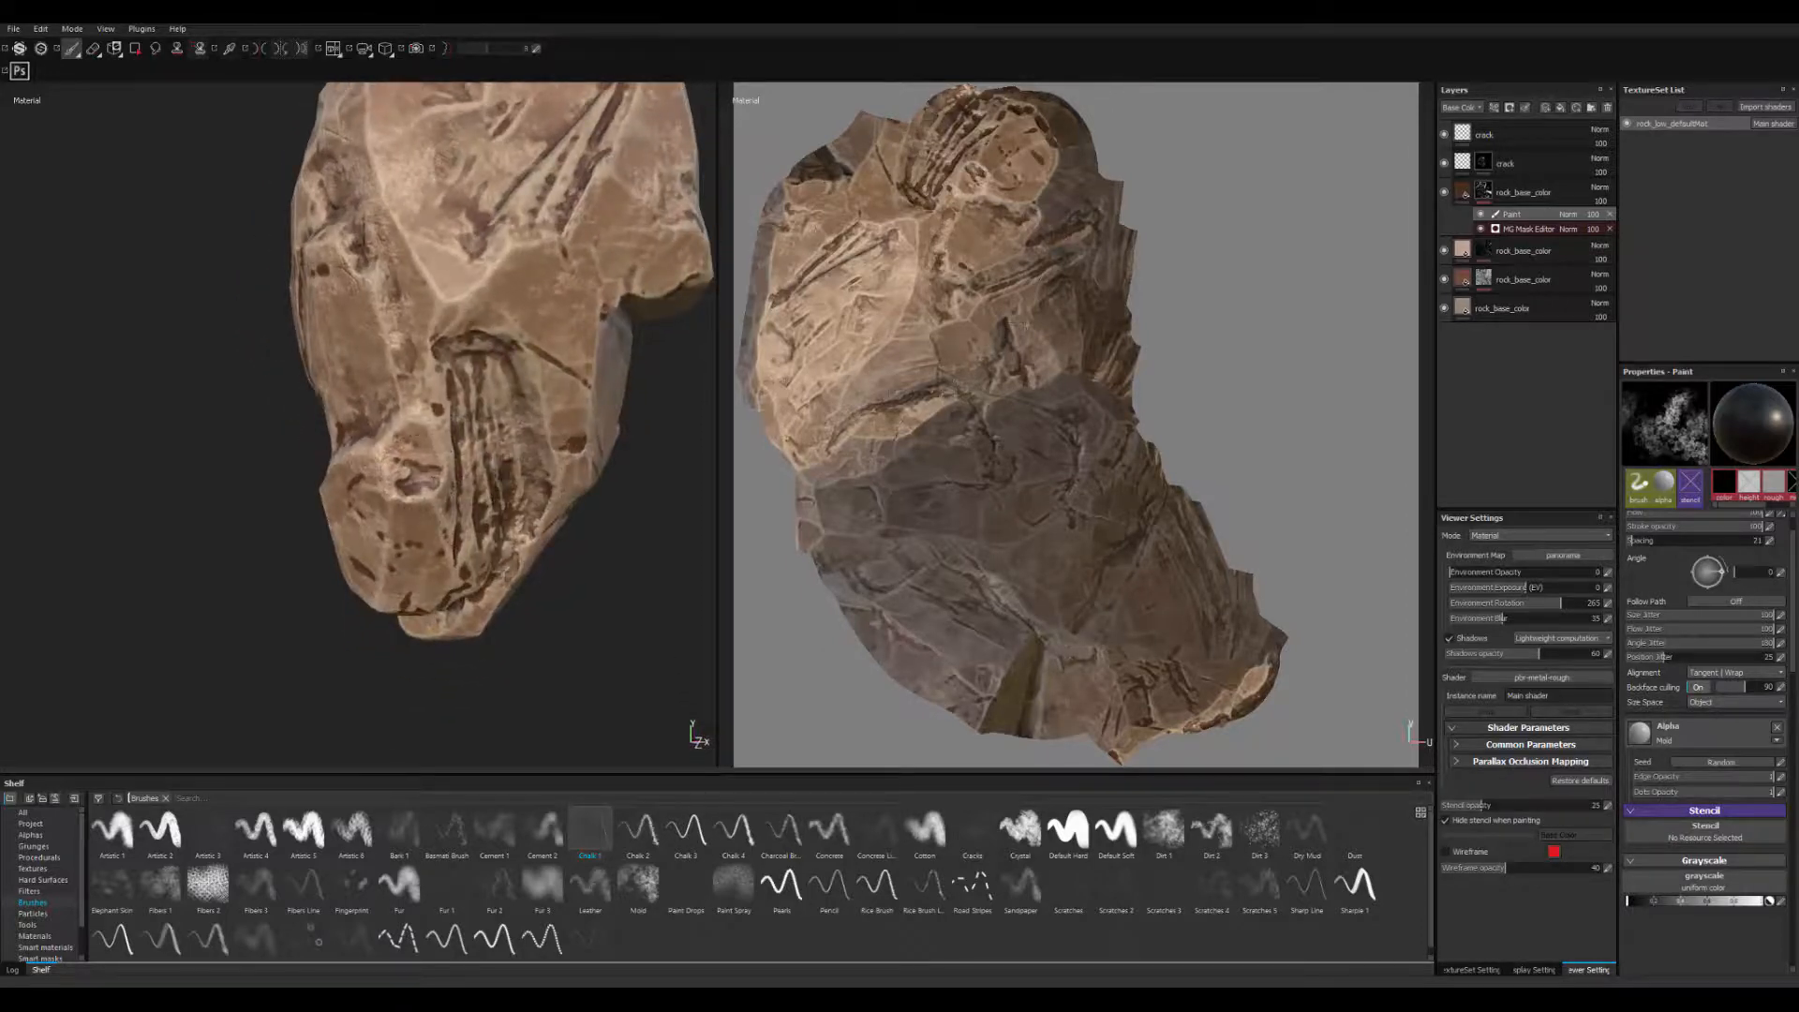
mouse_move(503, 461)
left_mouse_down()
mouse_move(499, 533)
mouse_move(450, 422)
left_mouse_up()
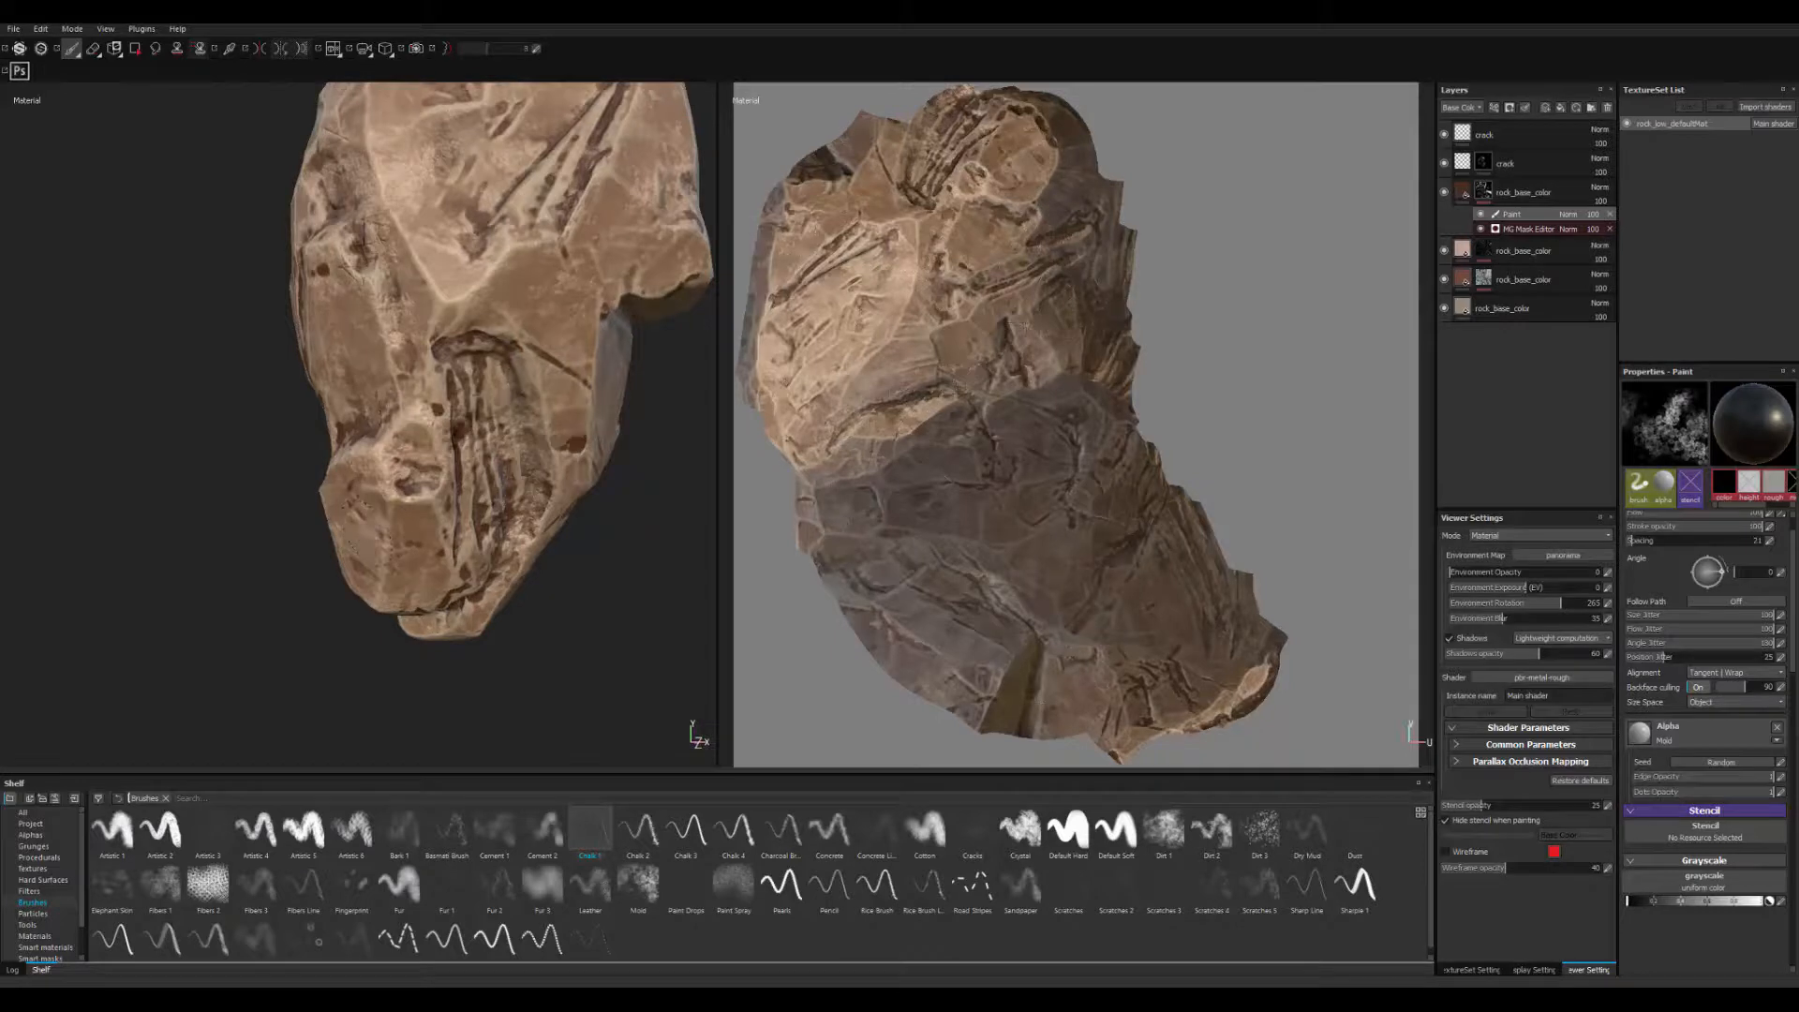
- Paint black in the dark brown layer's mask Paint effect to fade the stains around the diagonal cracks above the vertical grooves
middle_click_drag(535, 300, 437, 590, "alt")
left_click_drag(560, 330, 515, 407)
mouse_move(492, 283)
left_mouse_down()
mouse_move(502, 255)
mouse_move(410, 398)
left_mouse_up()
left_click_drag(514, 433, 487, 497)
left_click_drag(413, 506, 506, 525, "alt")
right_click_drag(459, 412, 244, 306, "alt")
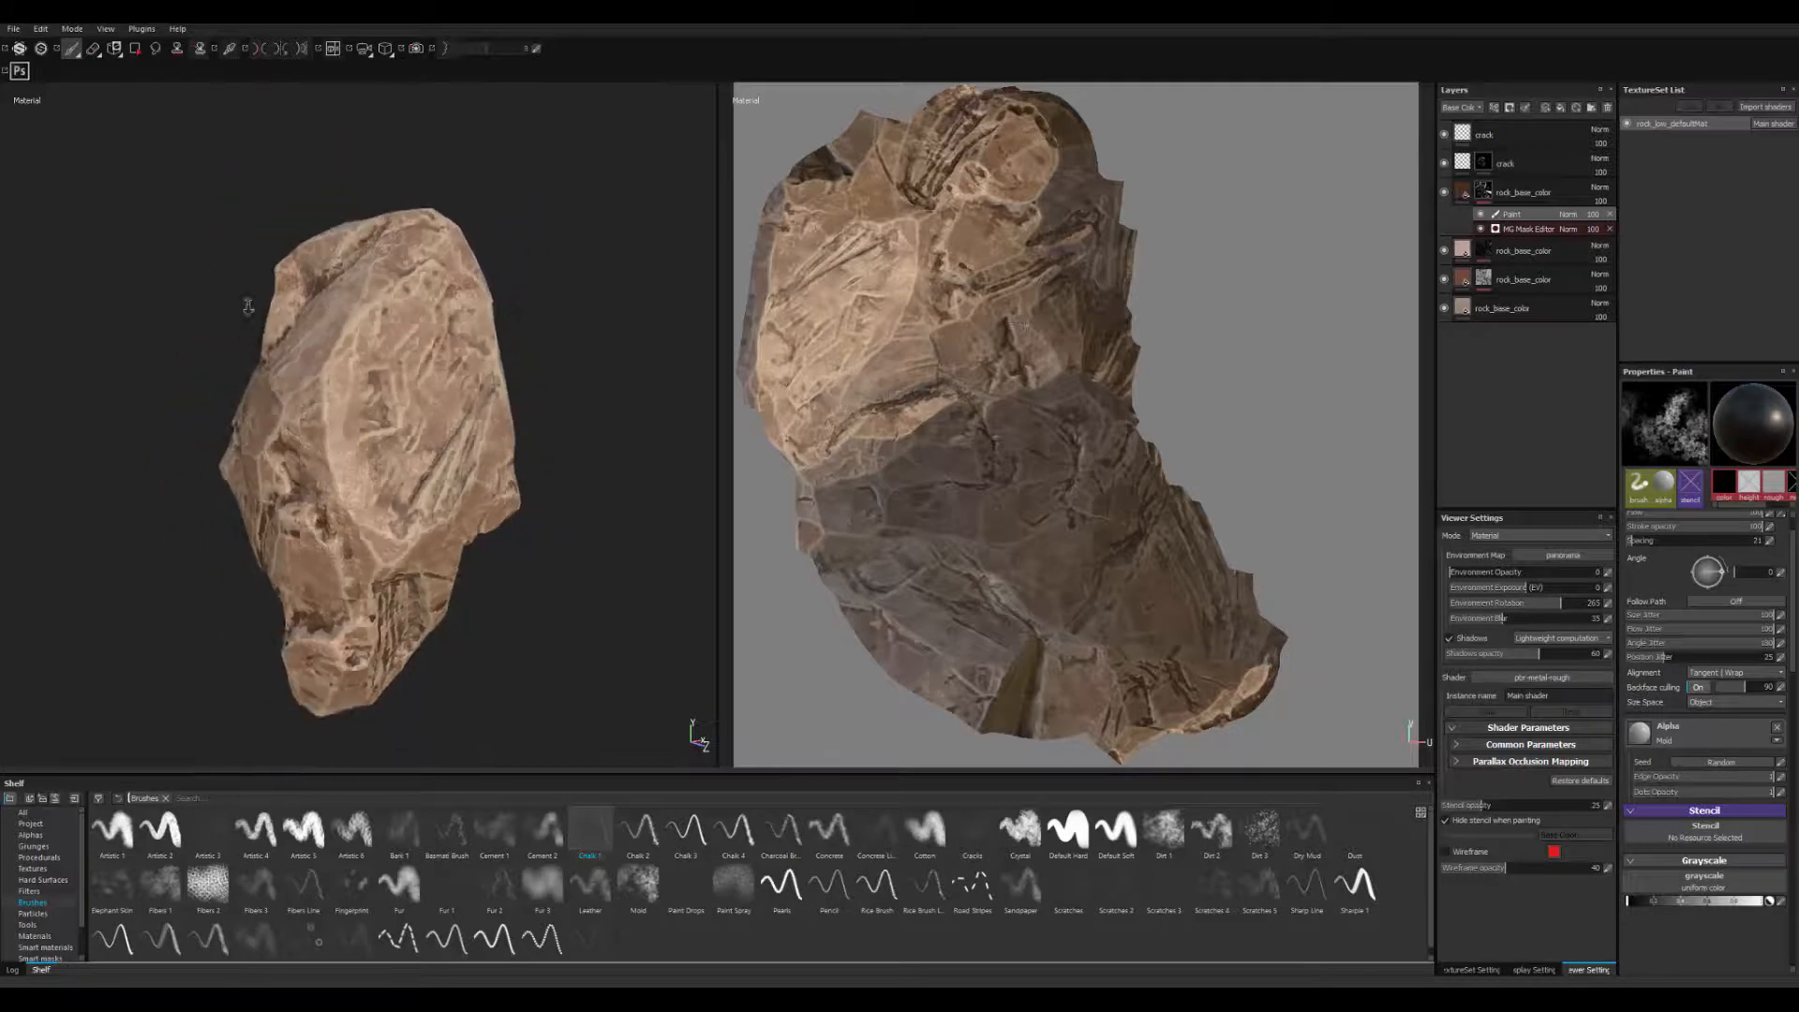
- Examine the softened stains, cracks and grooves around the rock at several distances under rotated environment lighting
left_click_drag(245, 305, 413, 421, "alt")
right_click_drag(412, 422, 562, 487, "shift")
left_click_drag(562, 487, 374, 506, "alt")
right_click_drag(440, 524, 591, 590, "alt")
left_click_drag(591, 590, 515, 563, "alt")
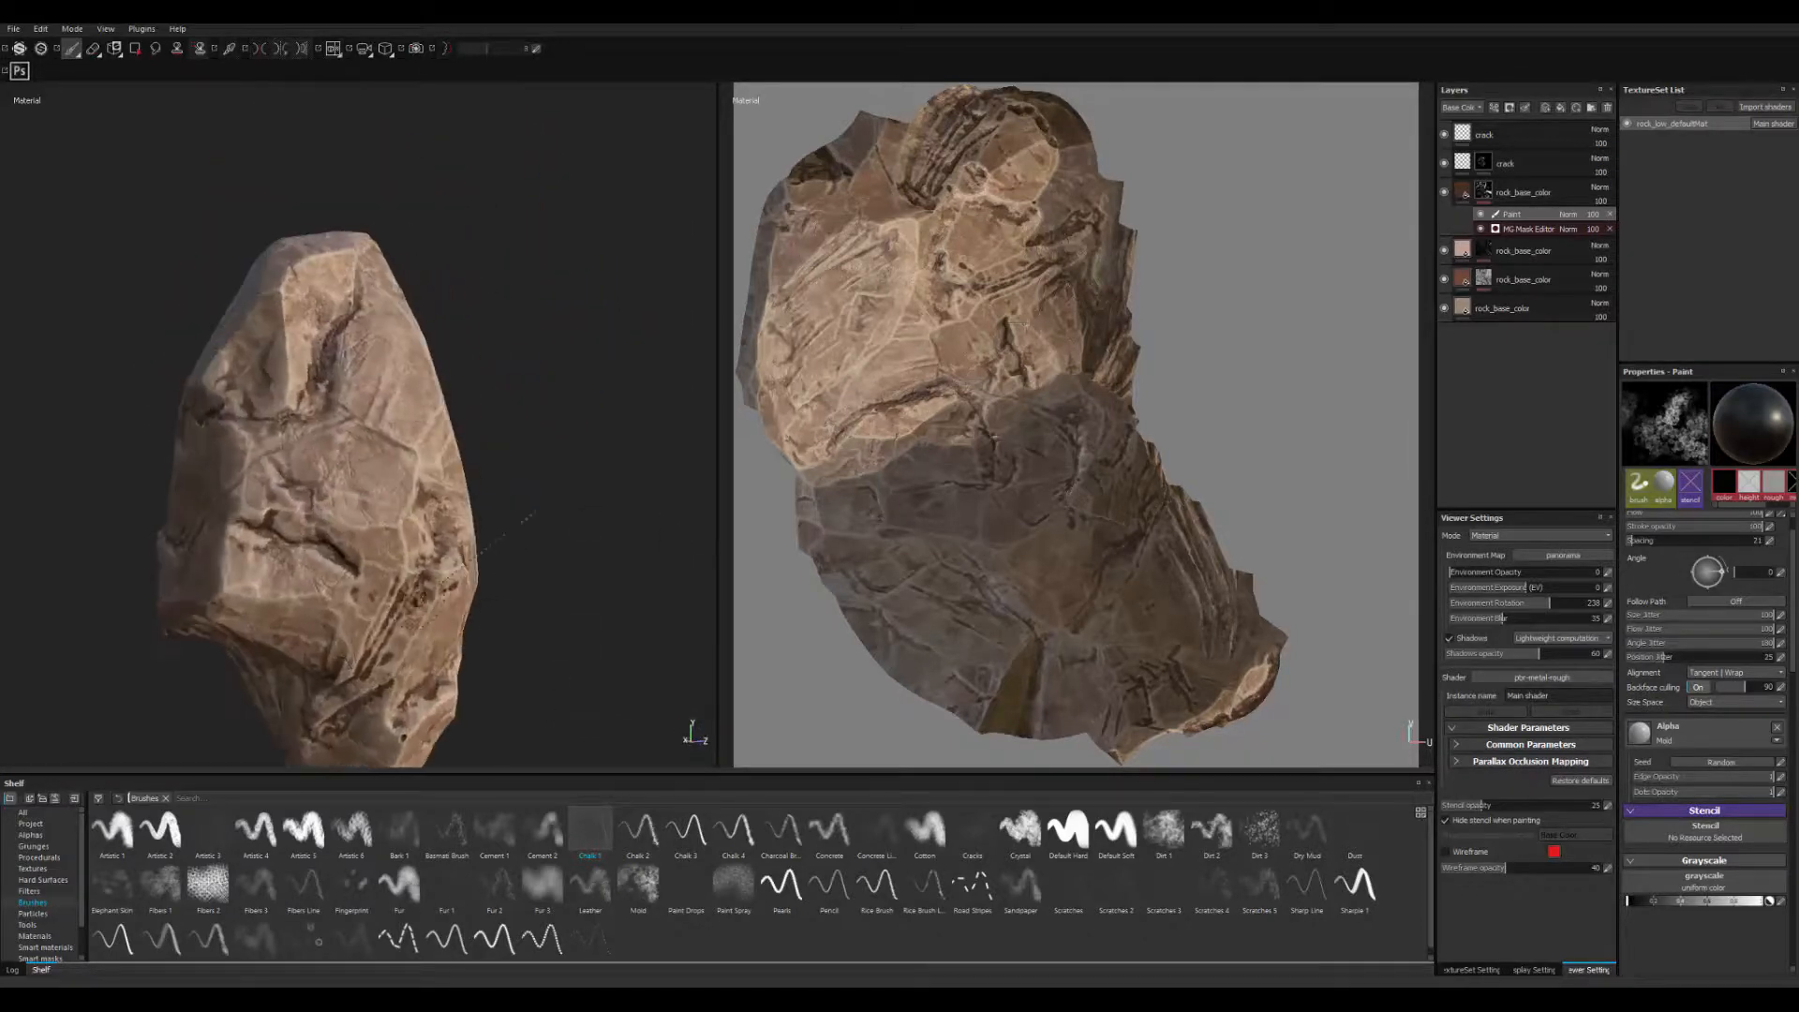
right_click_drag(515, 562, 478, 553, "shift")
left_click_drag(478, 552, 459, 393, "alt")
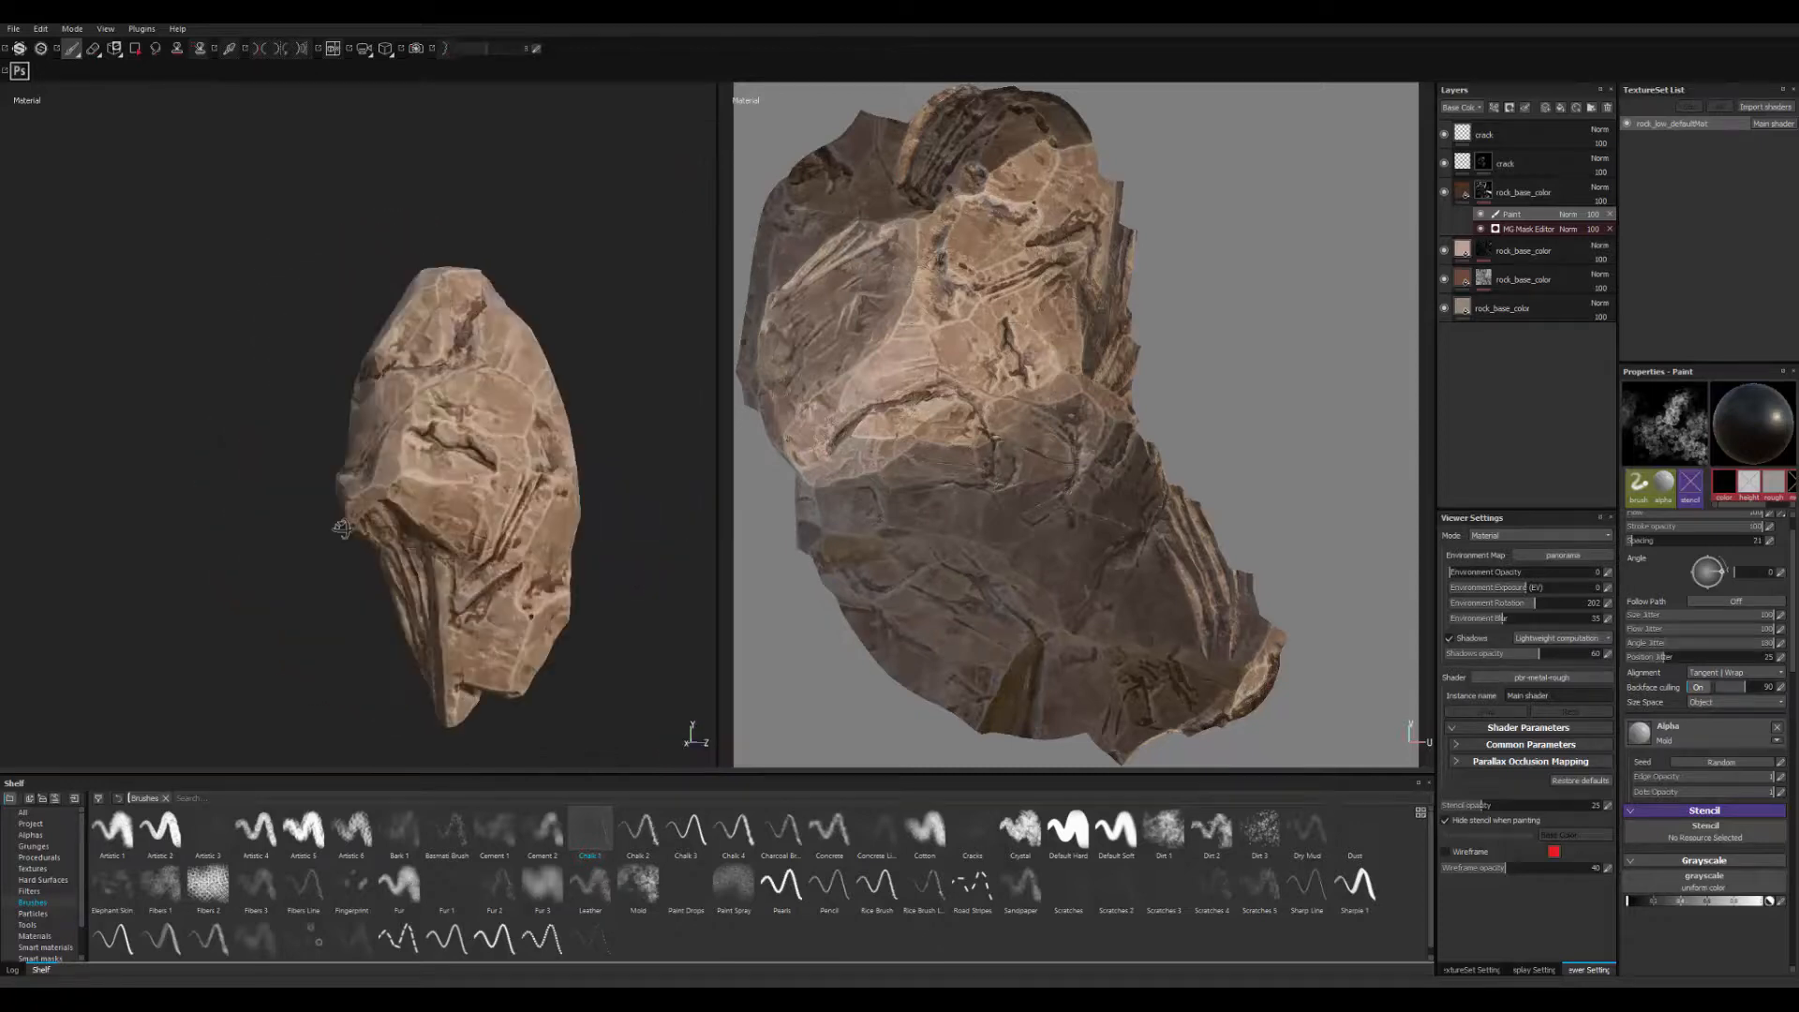
scroll(569, 623, "up", 2)
left_click_drag(616, 692, 524, 689, "alt")
scroll(506, 600, "up", 2)
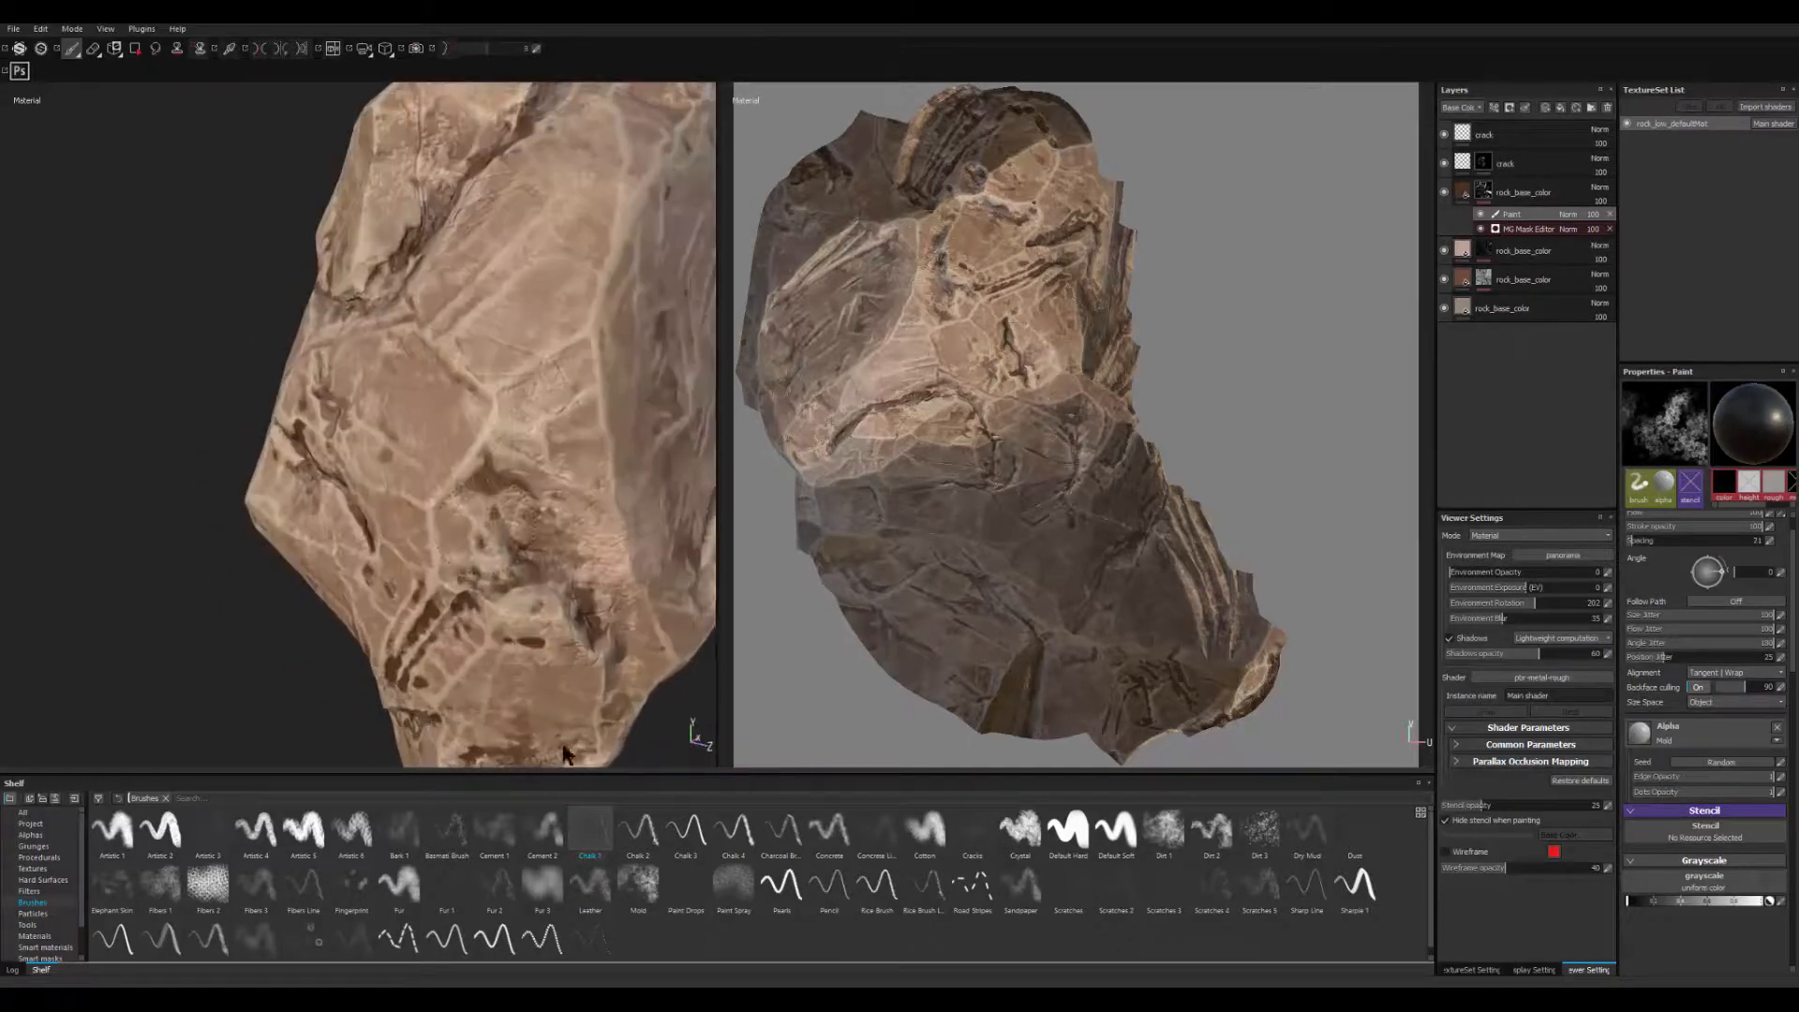
left_click_drag(538, 417, 475, 473, "alt")
right_click_drag(476, 474, 431, 525, "alt")
middle_click_drag(431, 525, 524, 393, "alt")
left_click_drag(525, 394, 562, 468, "alt")
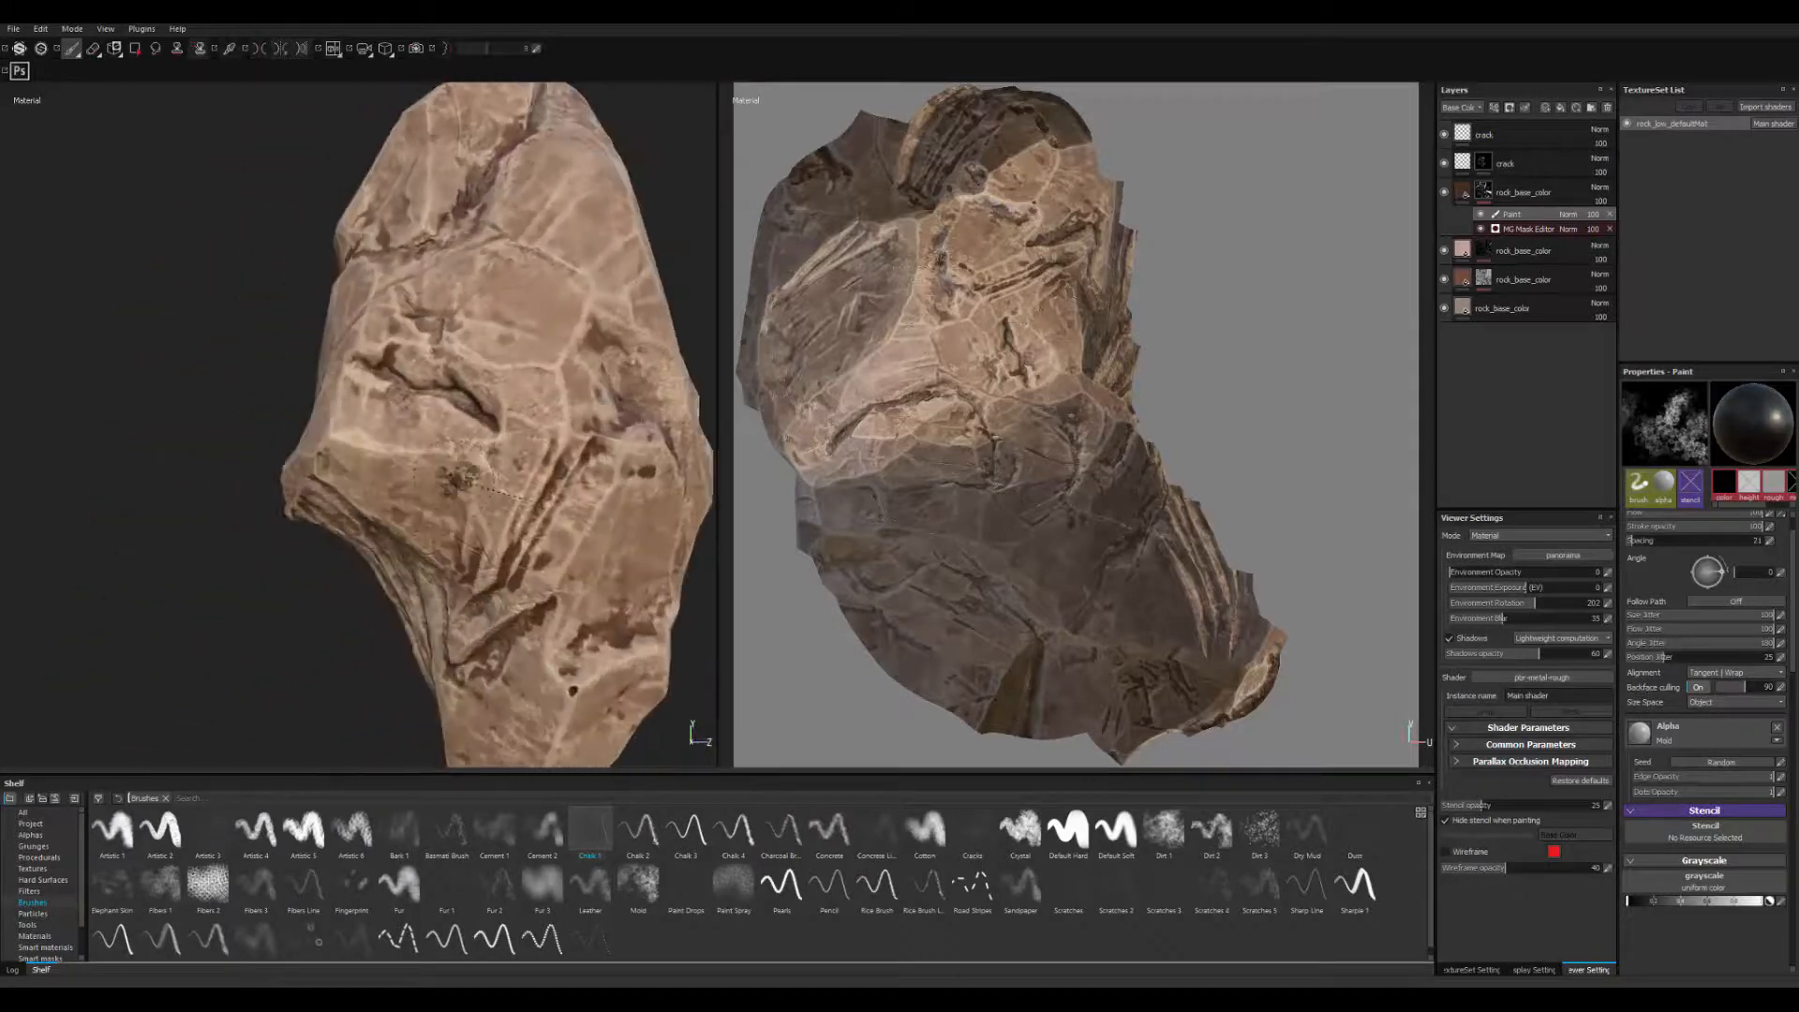
right_click_drag(562, 511, 626, 519, "shift")
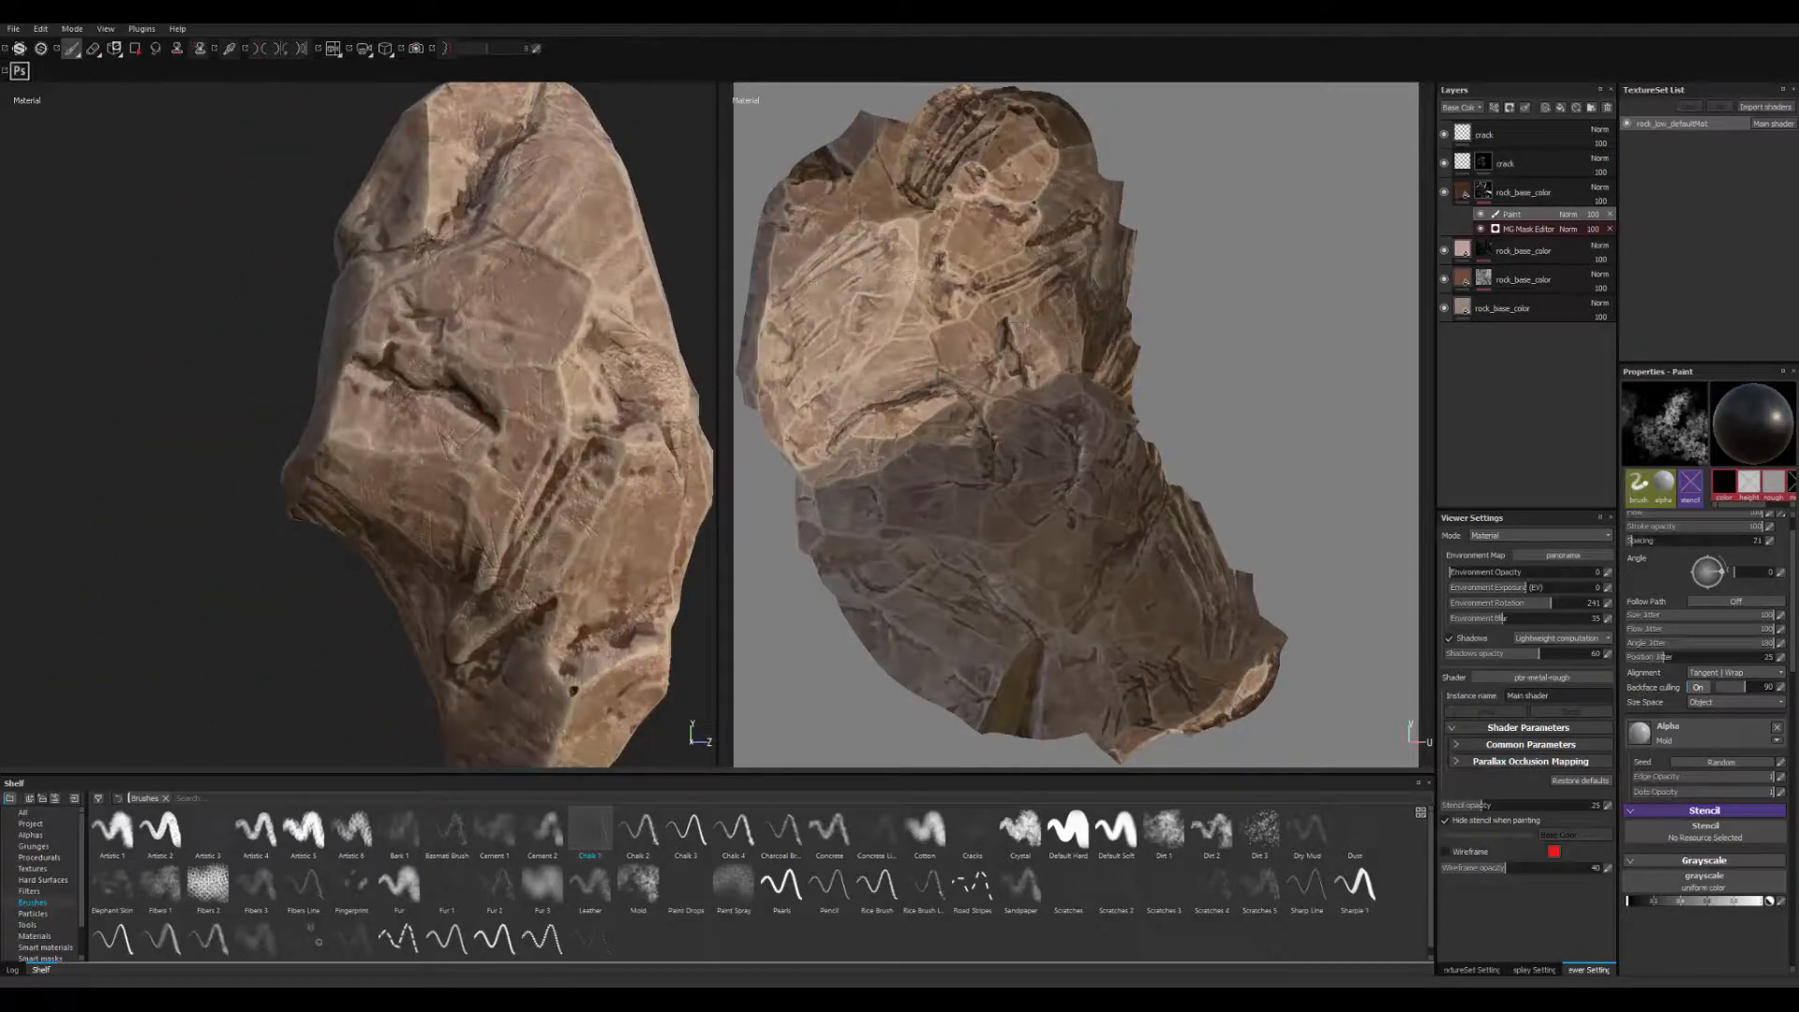
right_click_drag(510, 567, 421, 534, "alt")
mouse_move(422, 534)
left_mouse_down("alt")
mouse_move(450, 539)
mouse_move(412, 534)
left_mouse_up("alt")
right_click_drag(413, 534, 477, 557, "alt")
right_click_drag(438, 544, 358, 546, "shift")
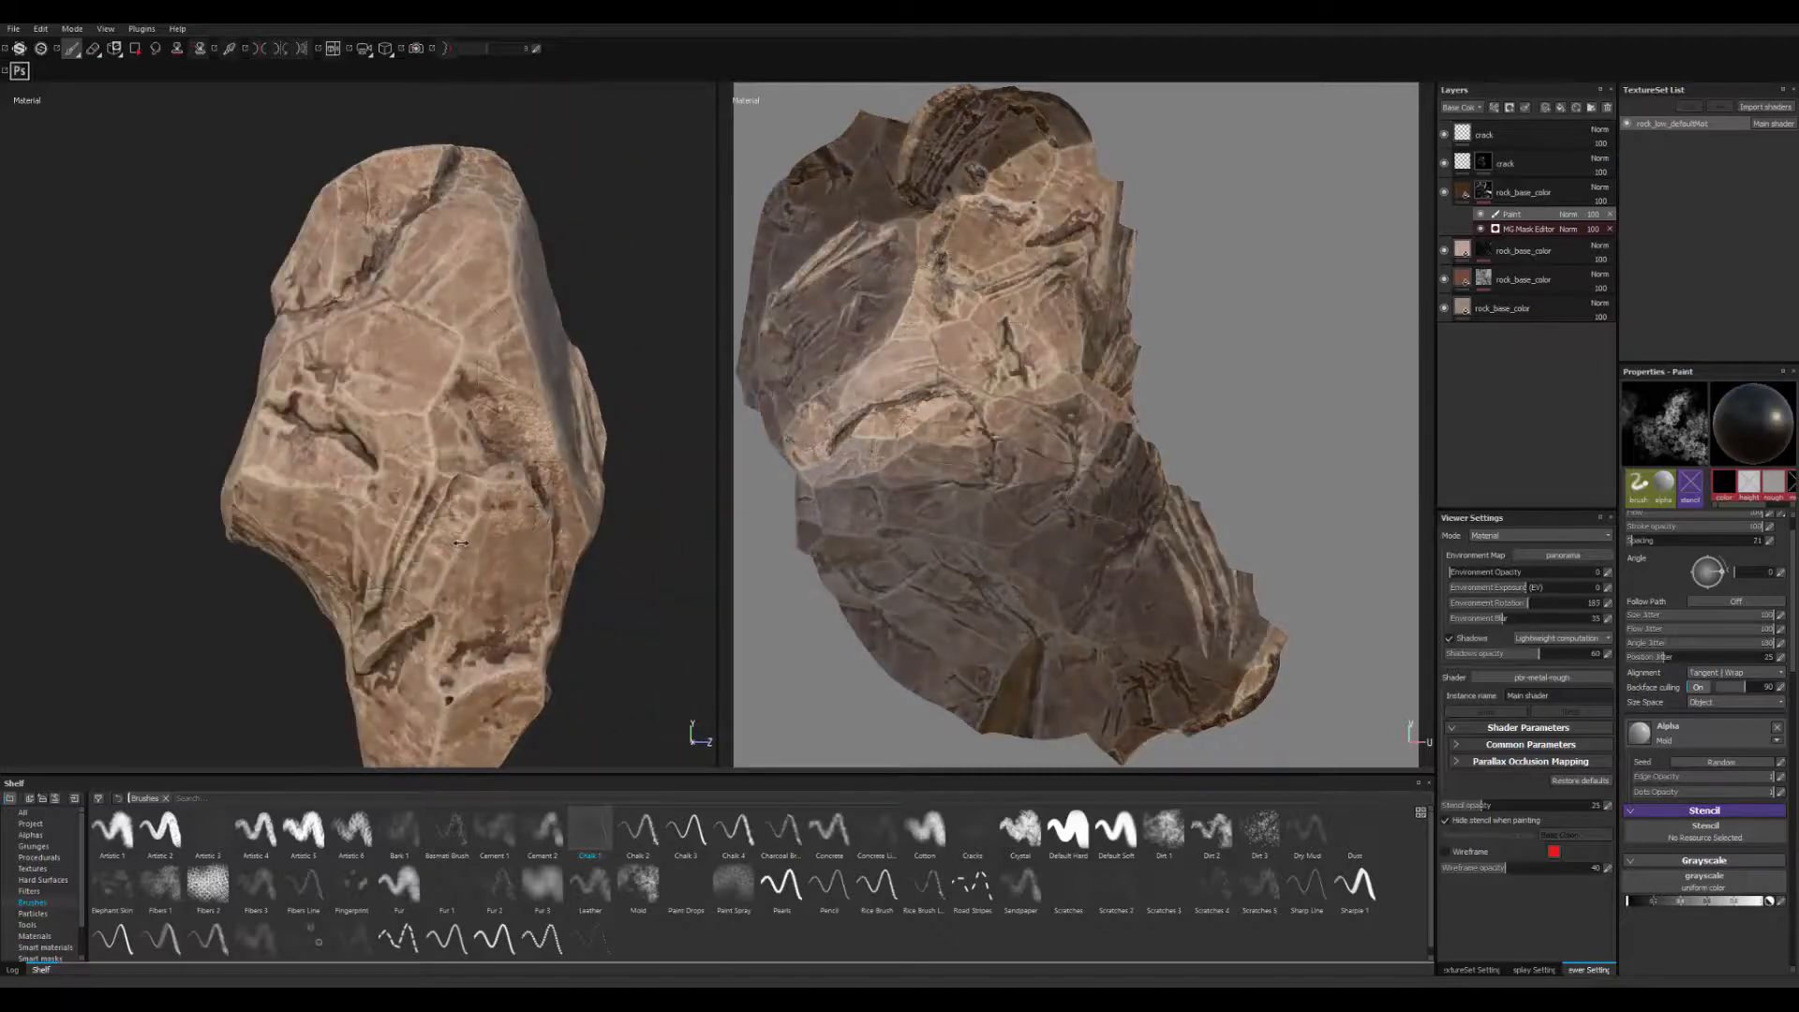
left_click_drag(375, 547, 609, 548, "alt")
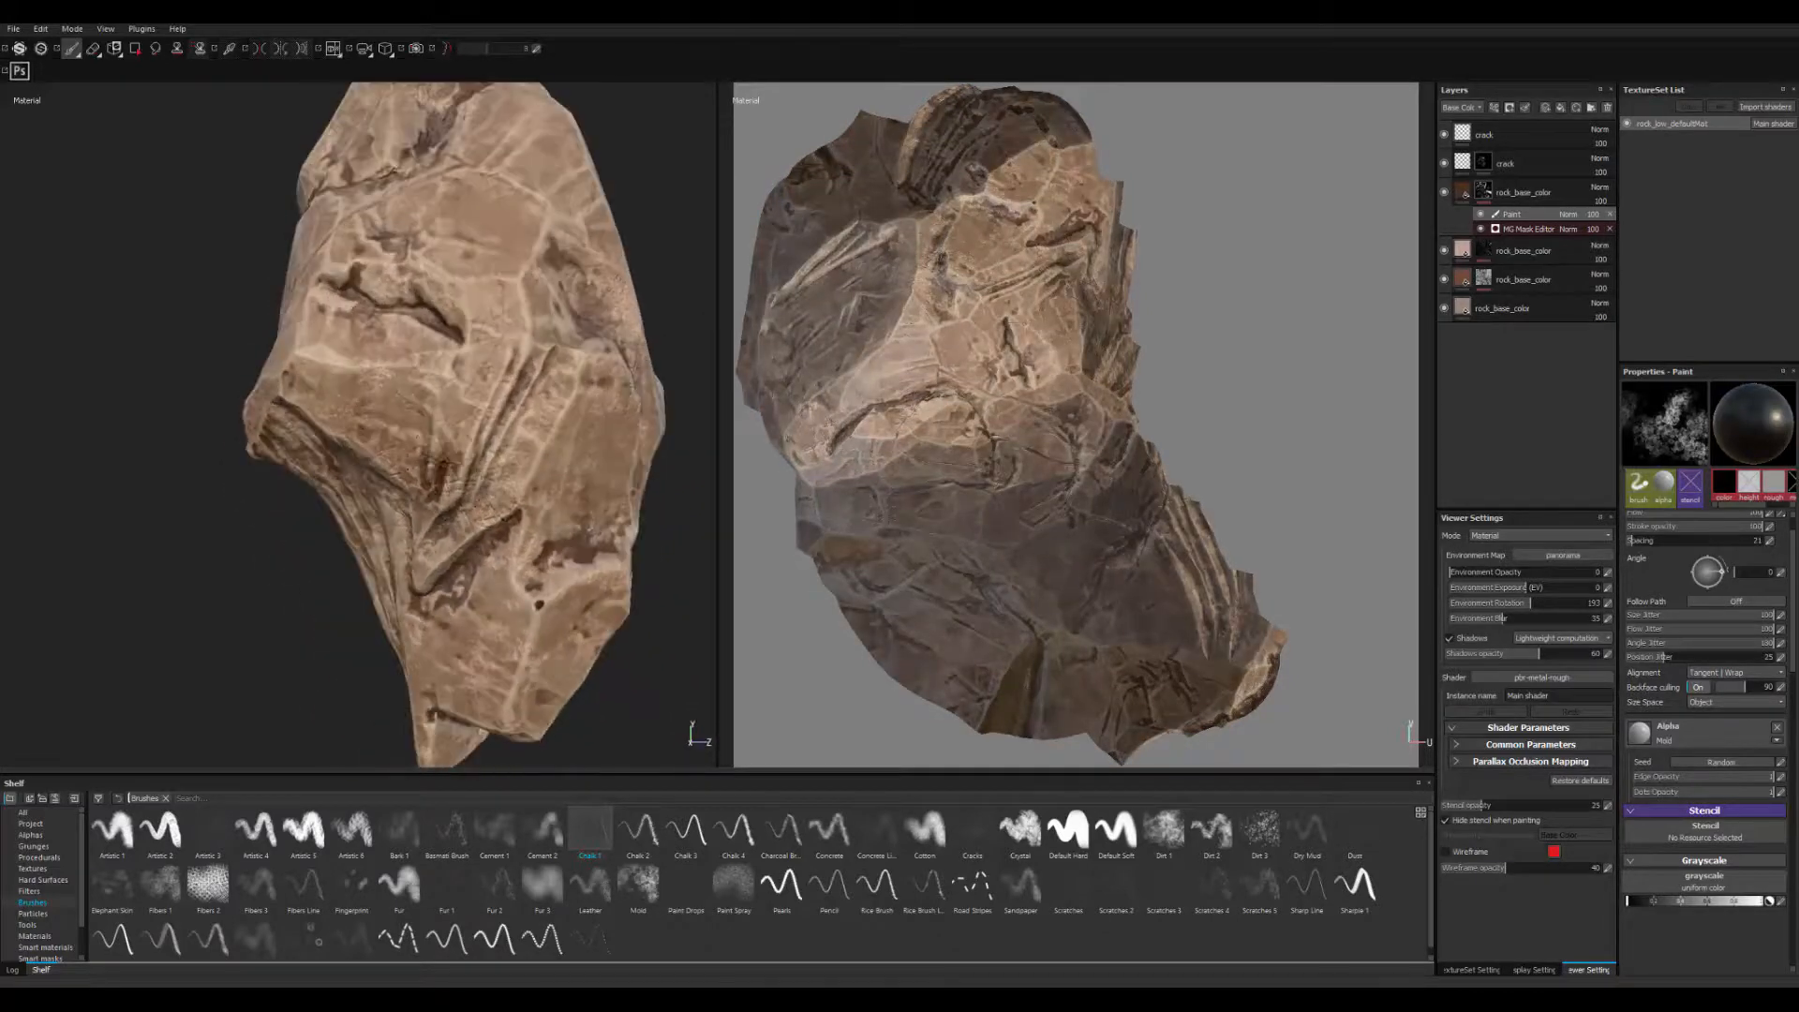
mouse_move(441, 459)
left_mouse_down("alt")
mouse_move(413, 557)
mouse_move(398, 553)
left_mouse_up("alt")
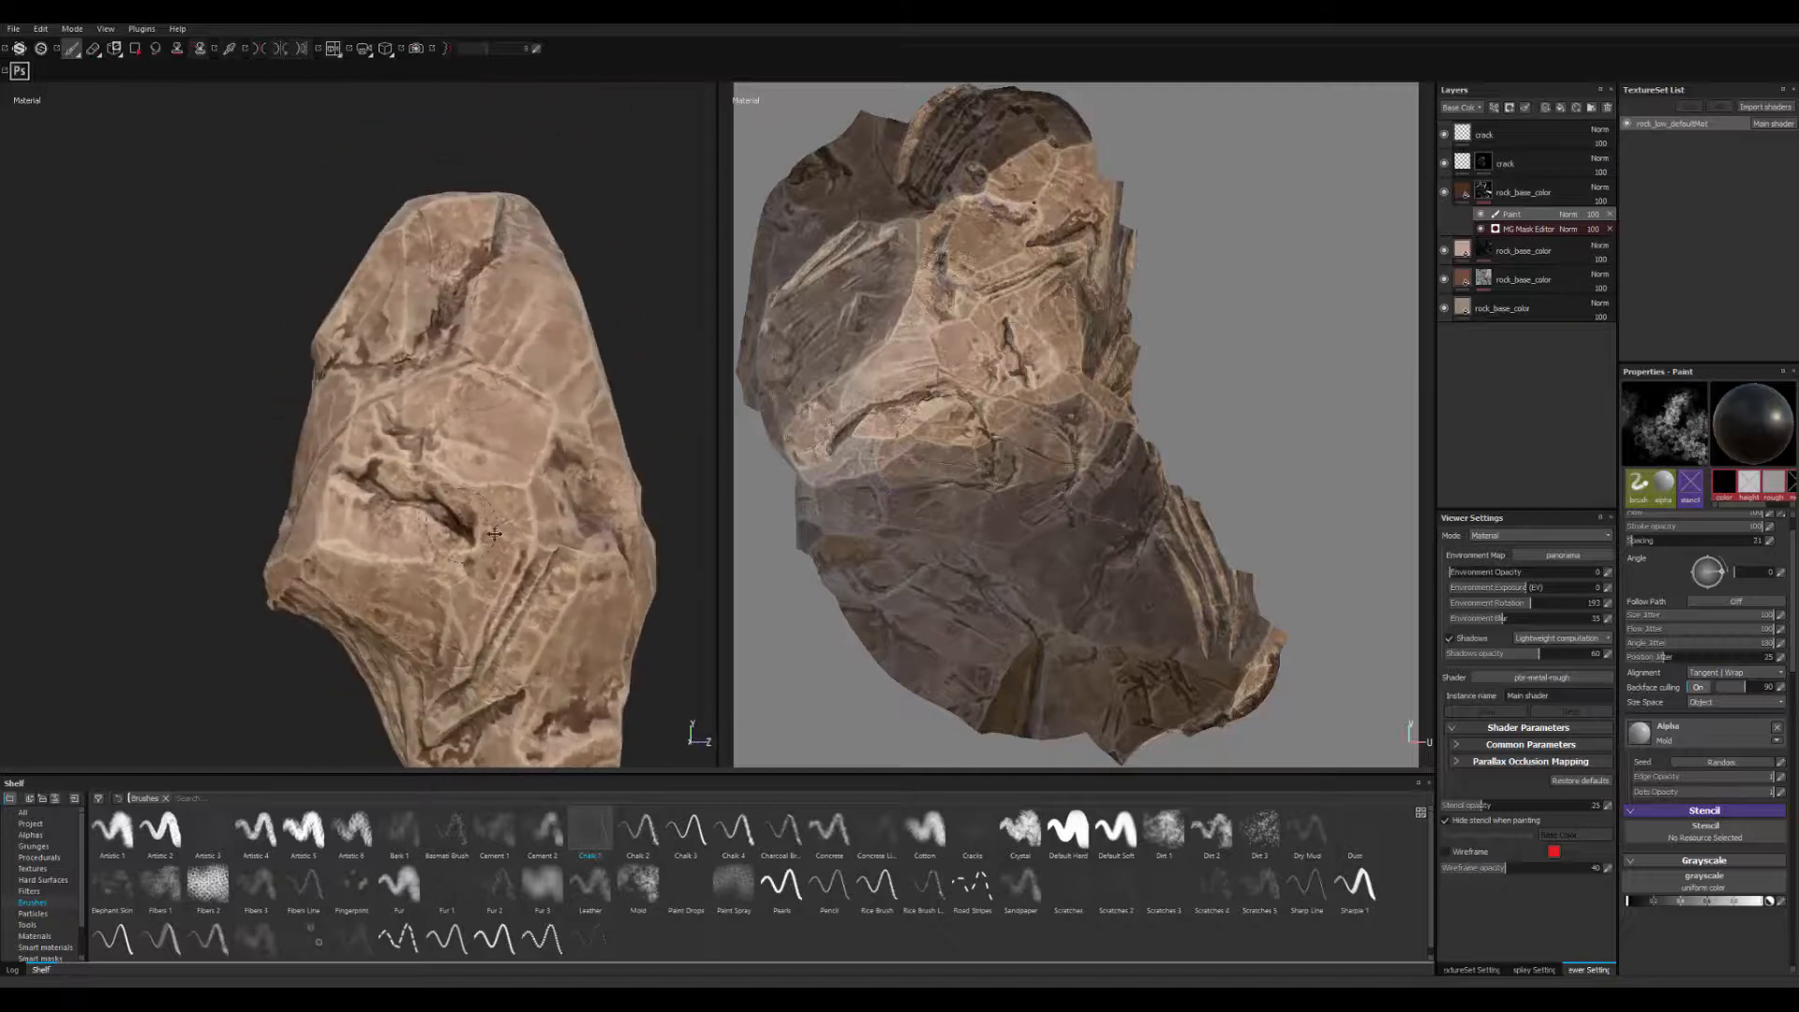
right_click_drag(398, 552, 453, 503, "alt")
right_click_drag(353, 422, 309, 464, "alt")
left_click_drag(449, 449, 375, 450, "alt")
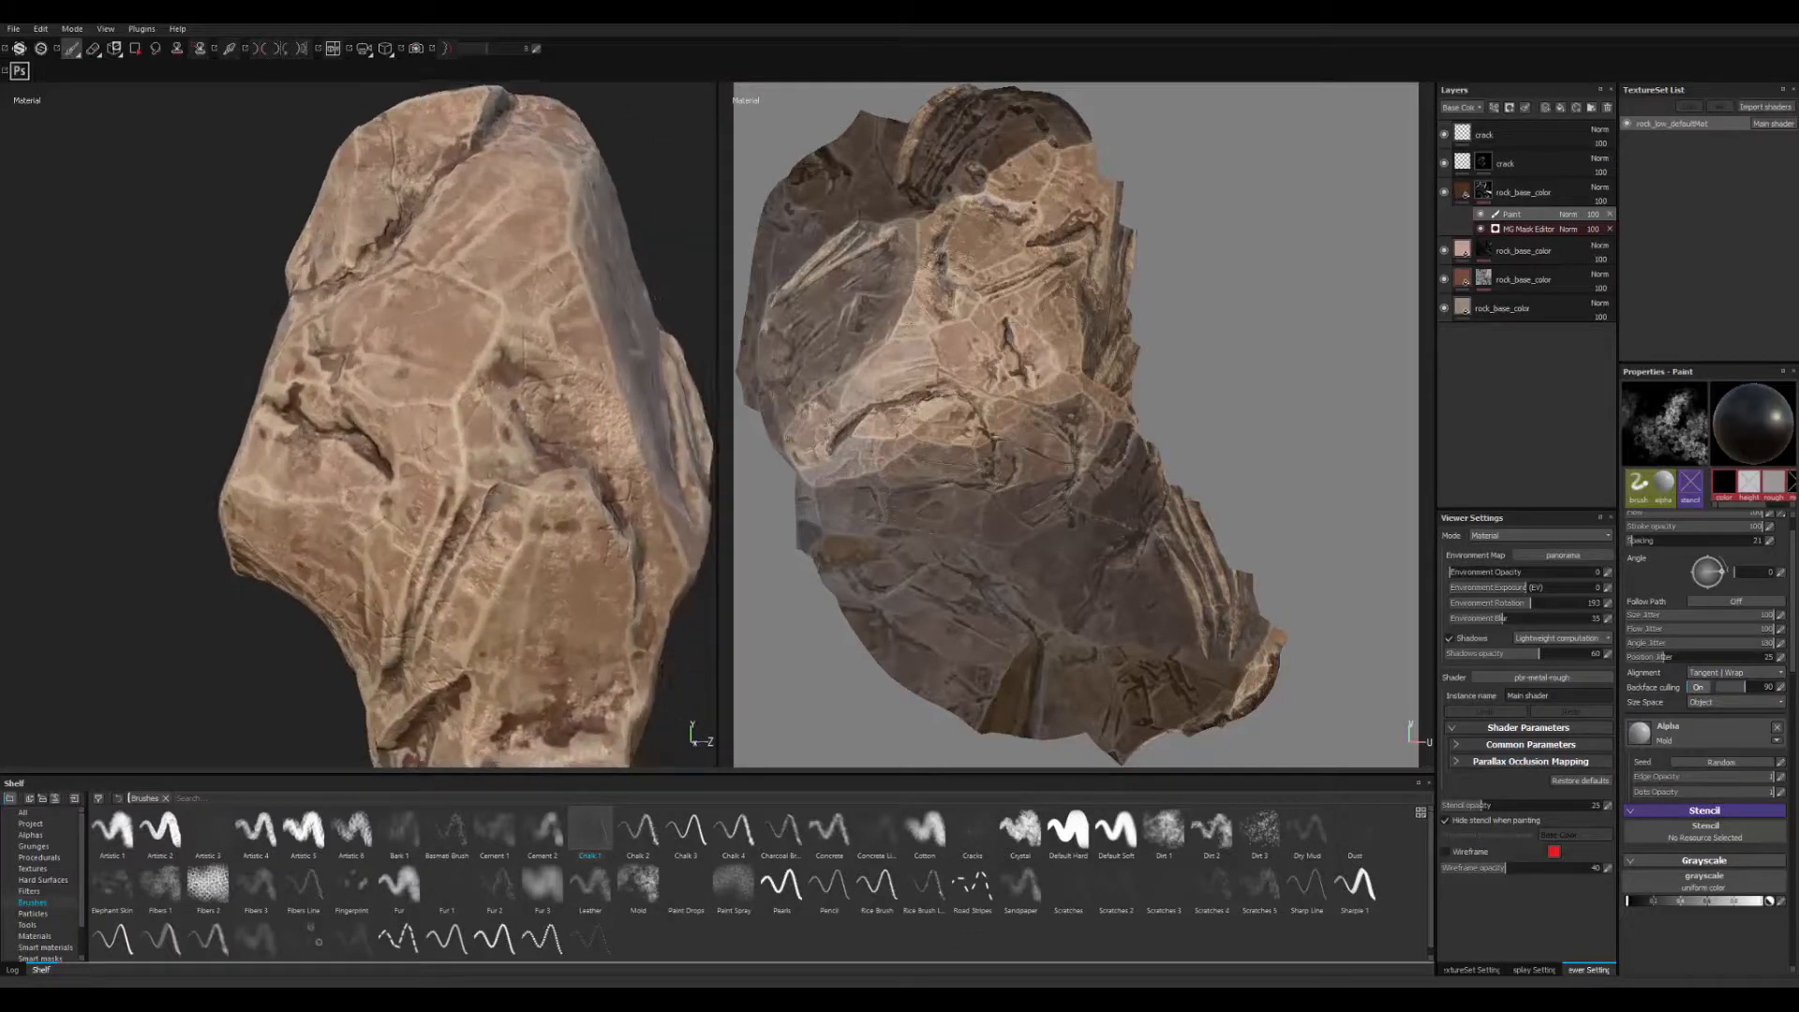
right_click_drag(375, 449, 440, 403, "alt")
- Add a fill layer directly above the dark brown rock_base_color layer and name it dust
left_click(1561, 108)
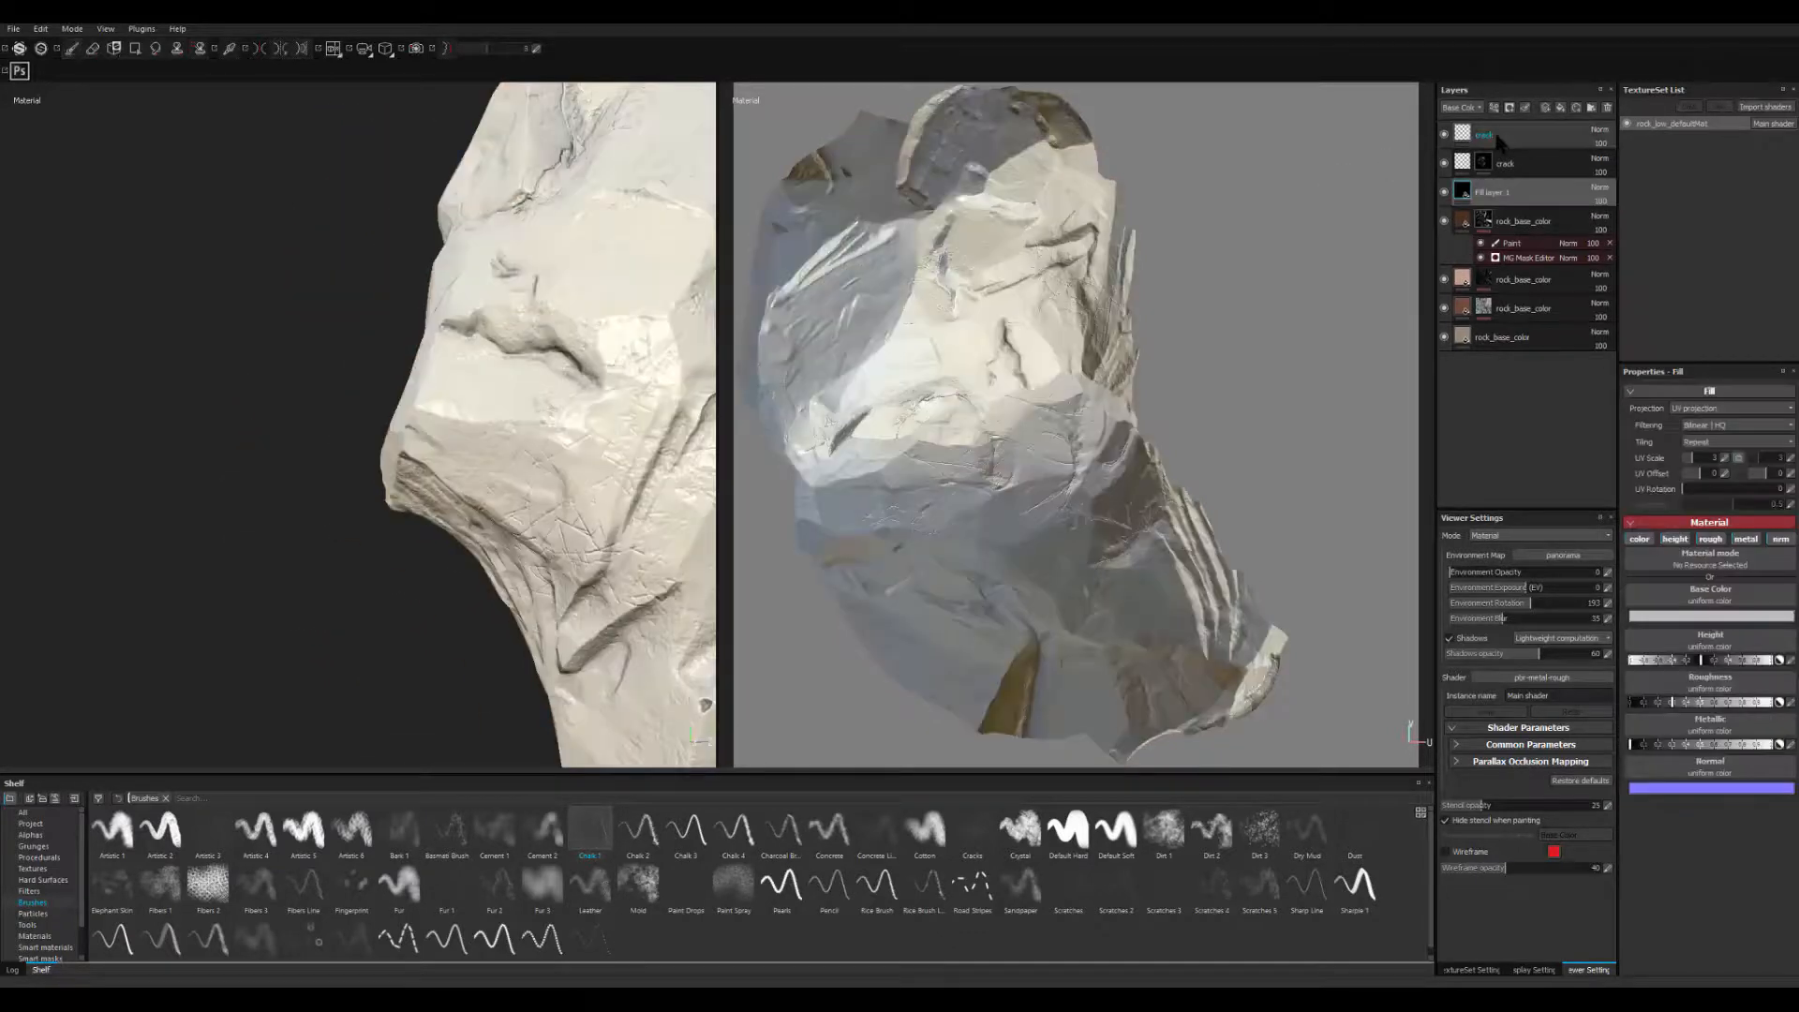
left_click(1500, 140)
double_click(1496, 192)
type("di")
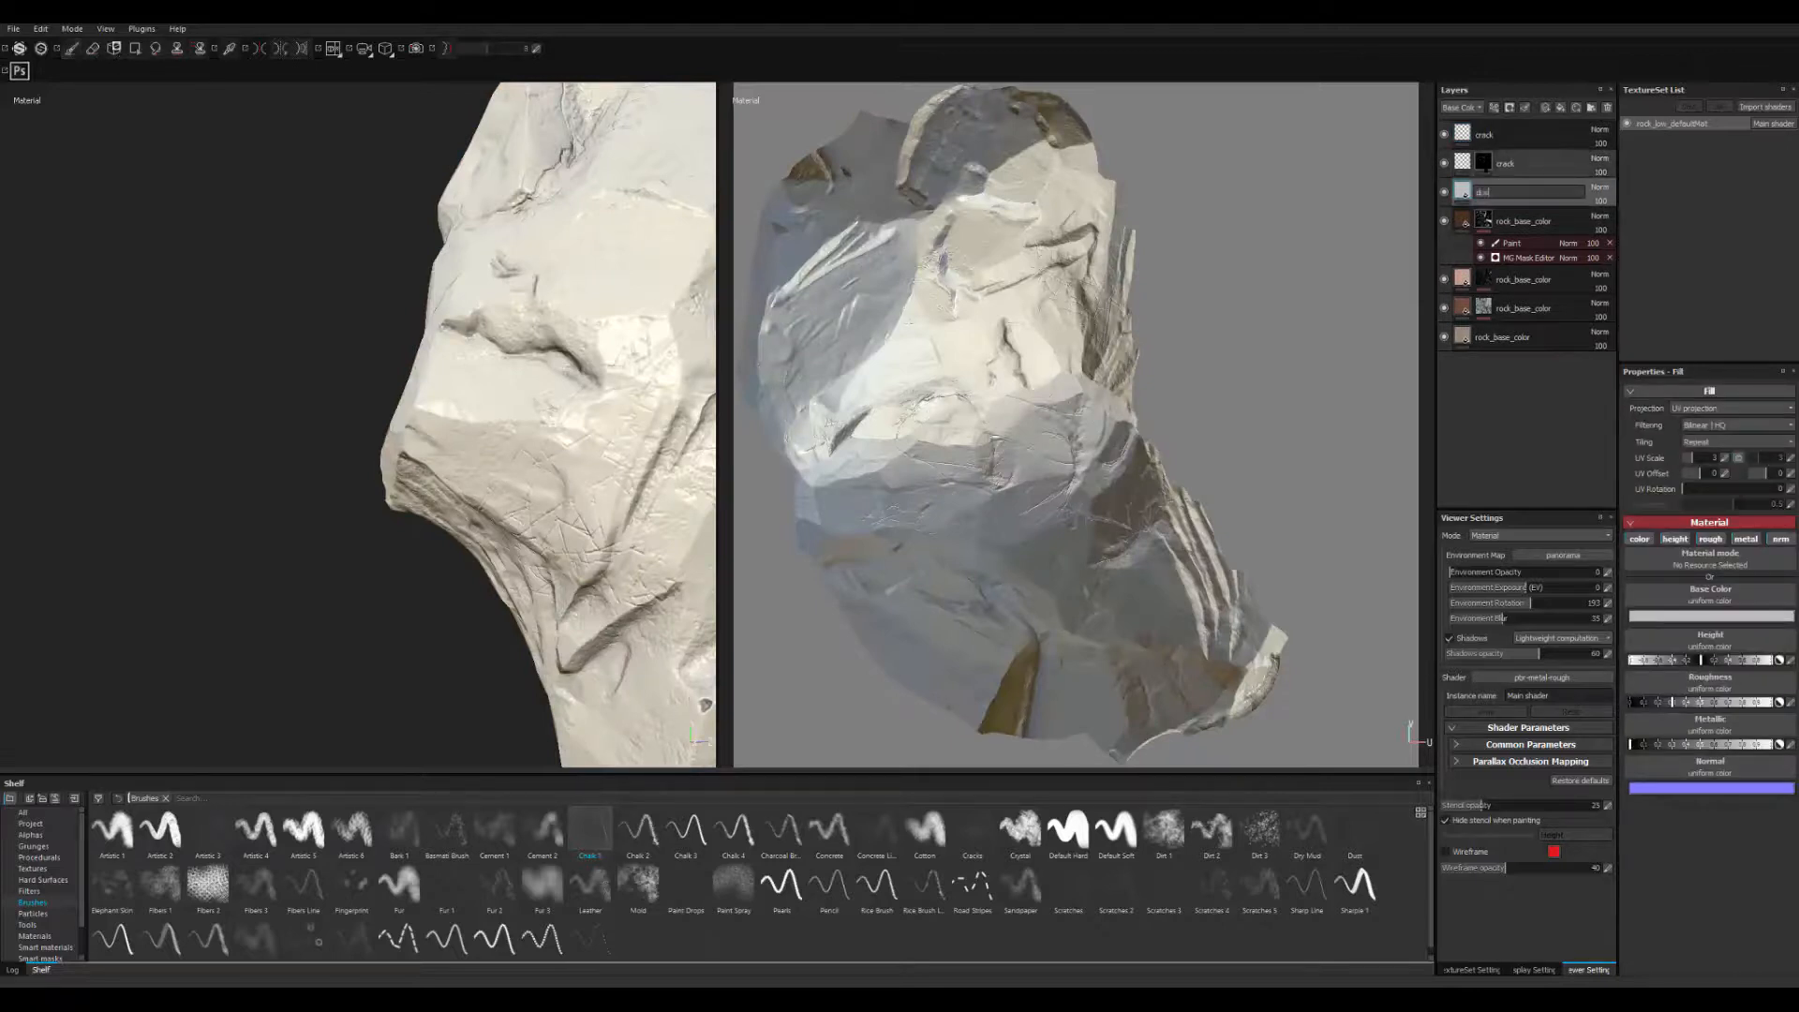
- Set the dust fill's base color to a muted pinkish beige (RGB 0.415, 0.304, 0.272) and raise its roughness close to maximum
left_click_drag(469, 427, 393, 511, "alt")
left_click(1711, 616)
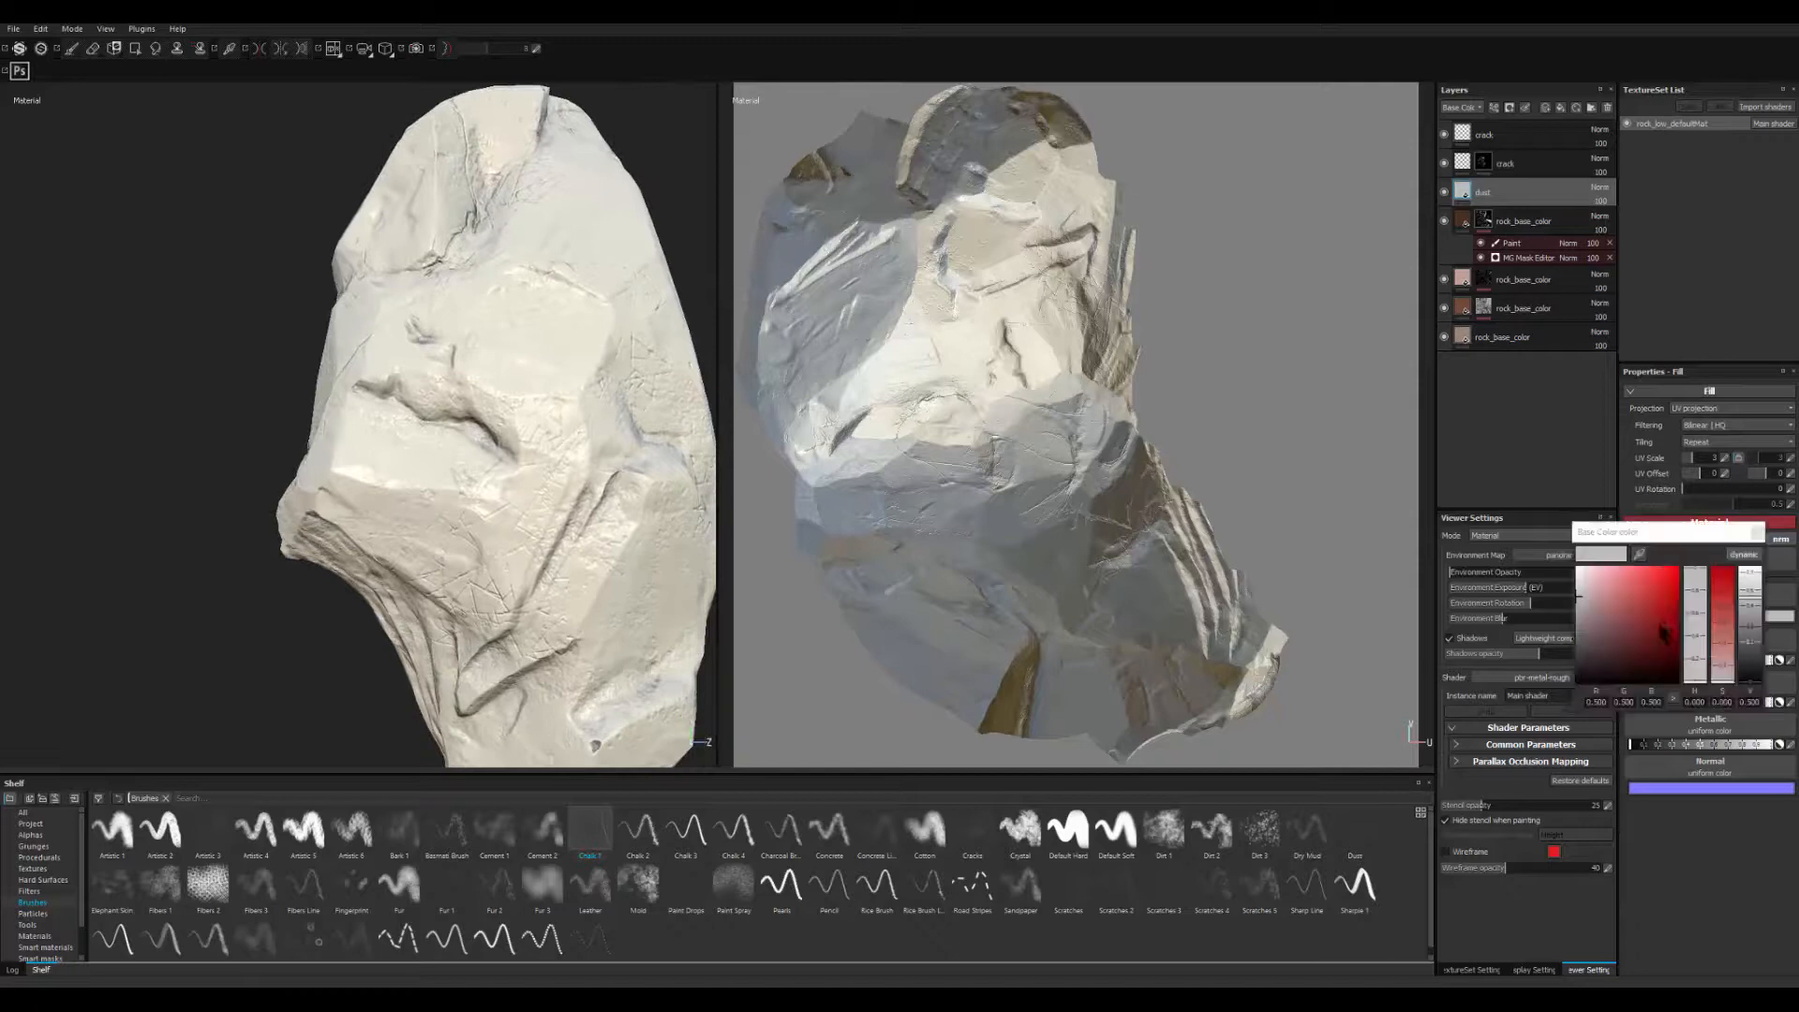
left_click_drag(1606, 597, 1694, 664)
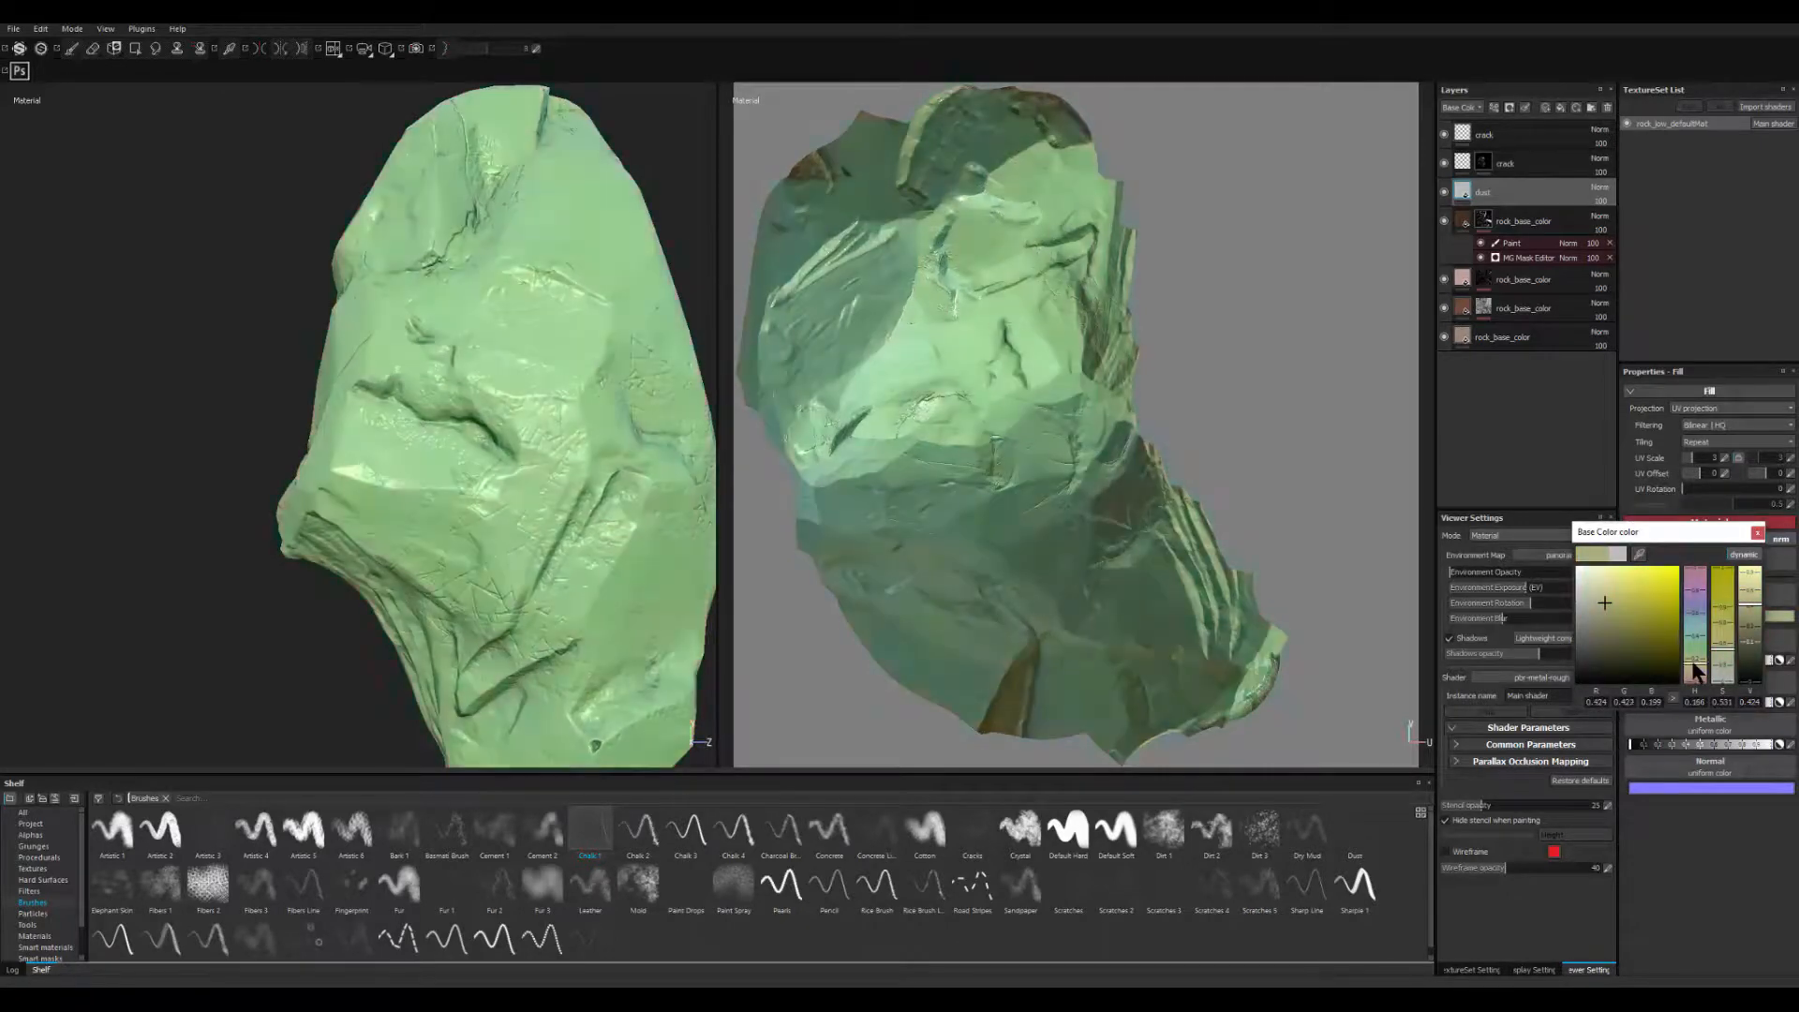
left_click_drag(1597, 592, 1594, 613)
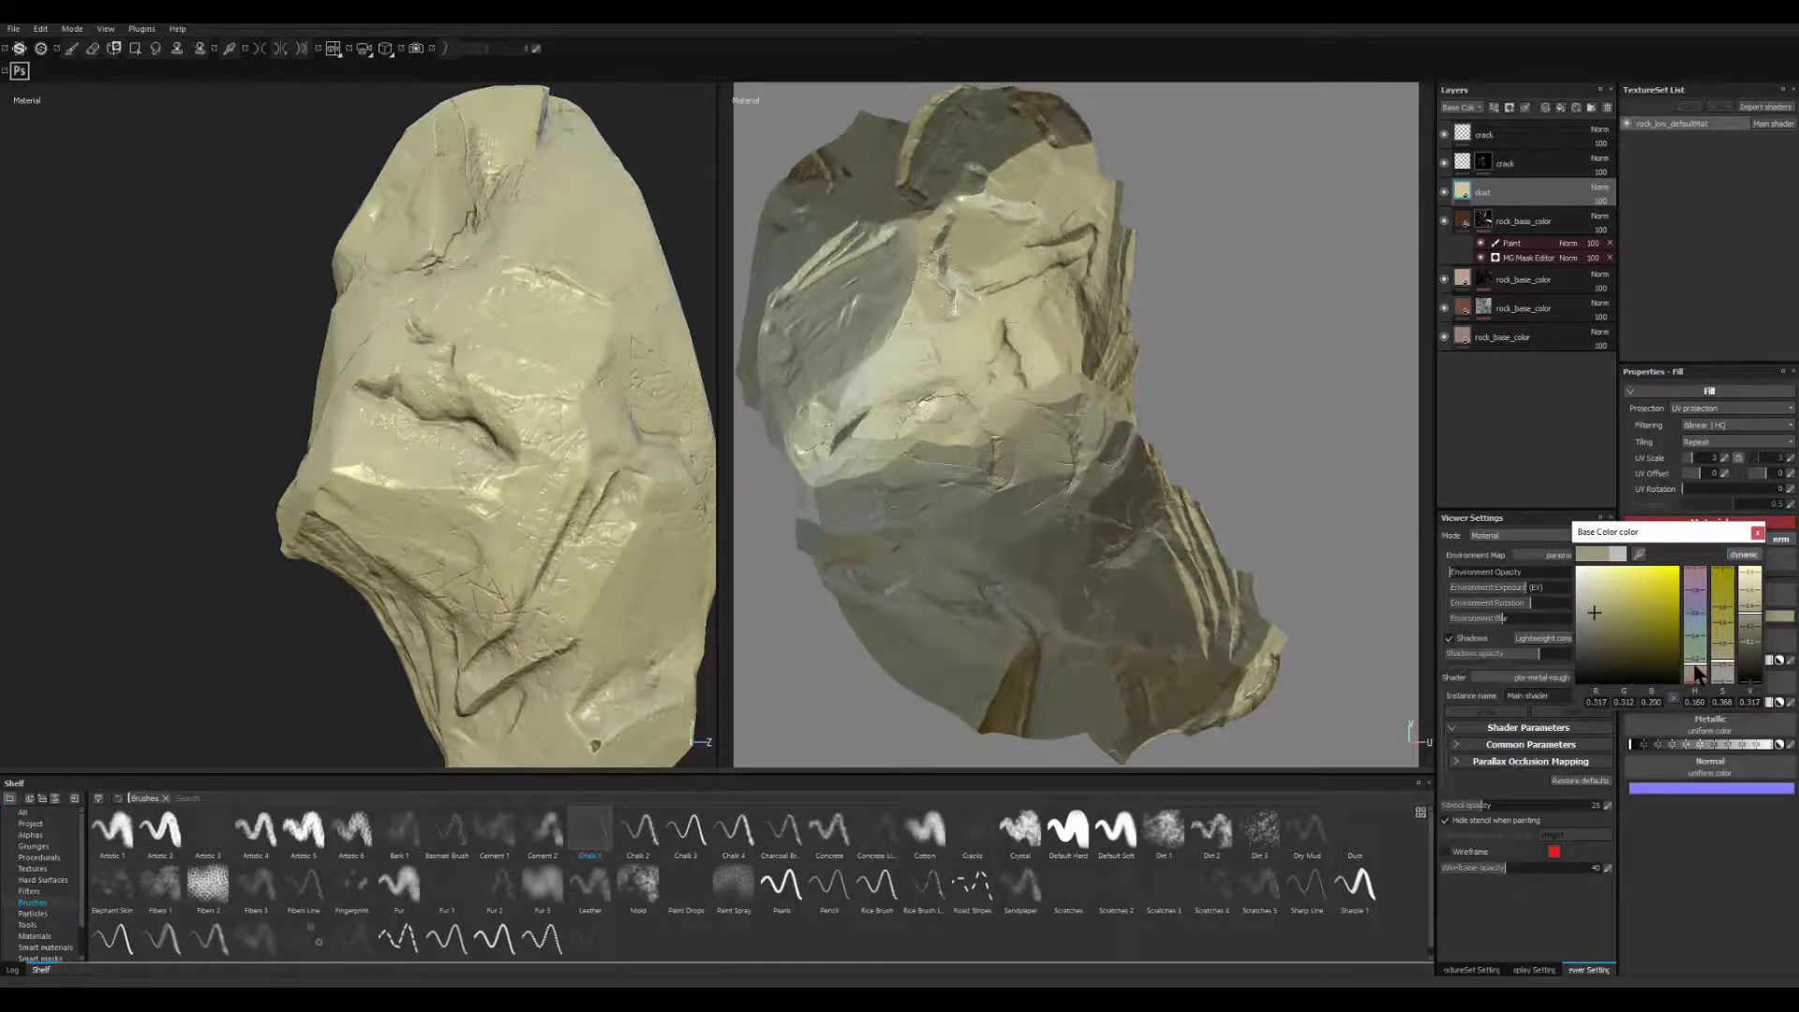
left_click_drag(1694, 665, 1697, 686)
left_click_drag(1598, 616, 1594, 603)
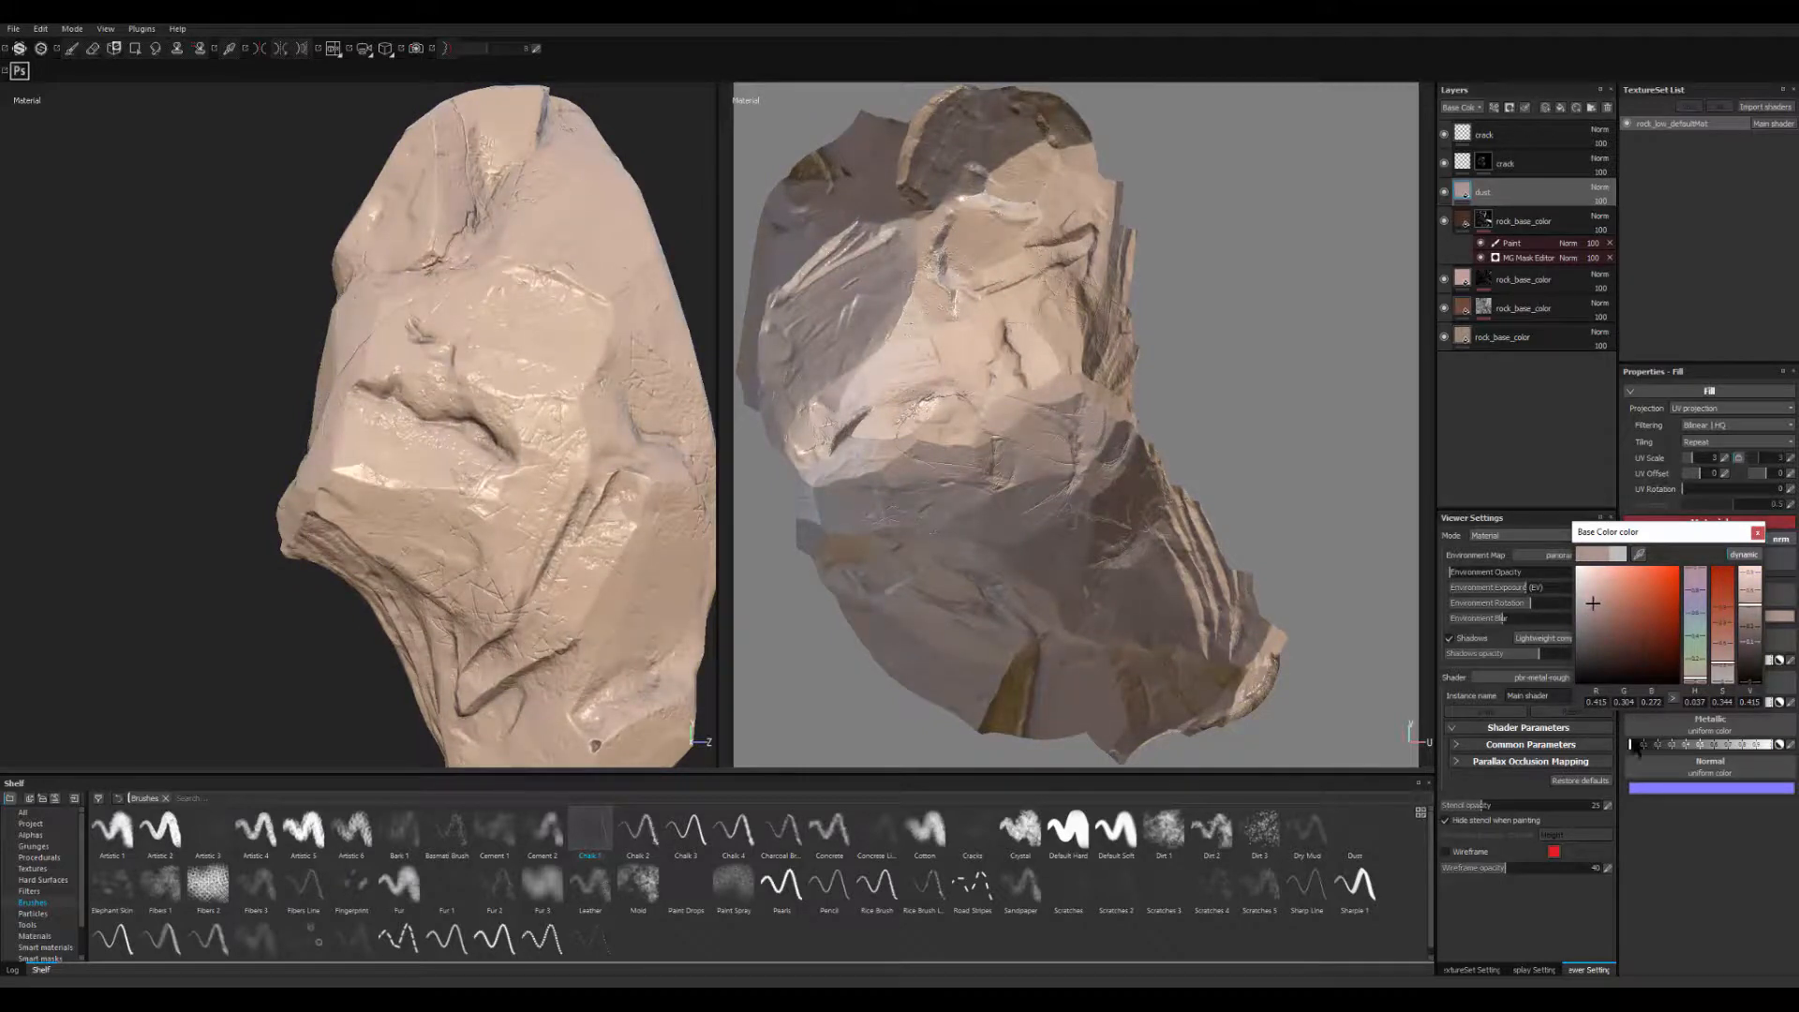
left_click(1757, 532)
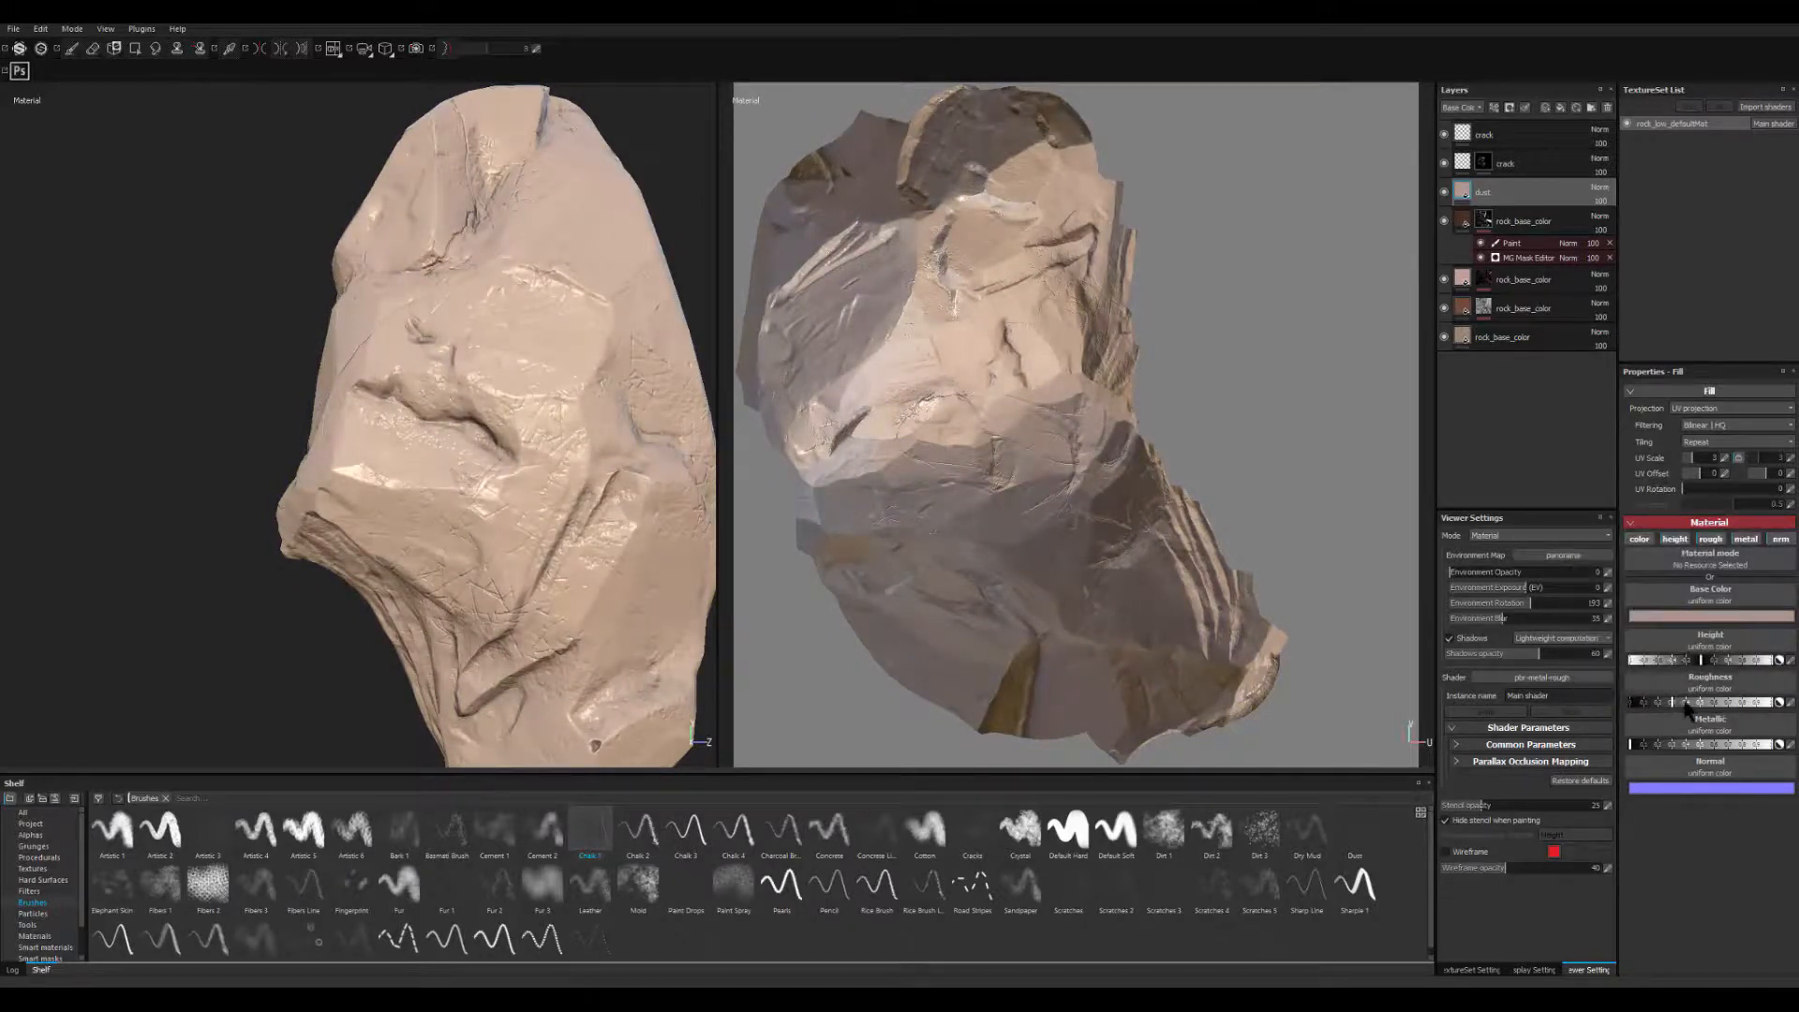
left_click_drag(1674, 701, 1756, 705)
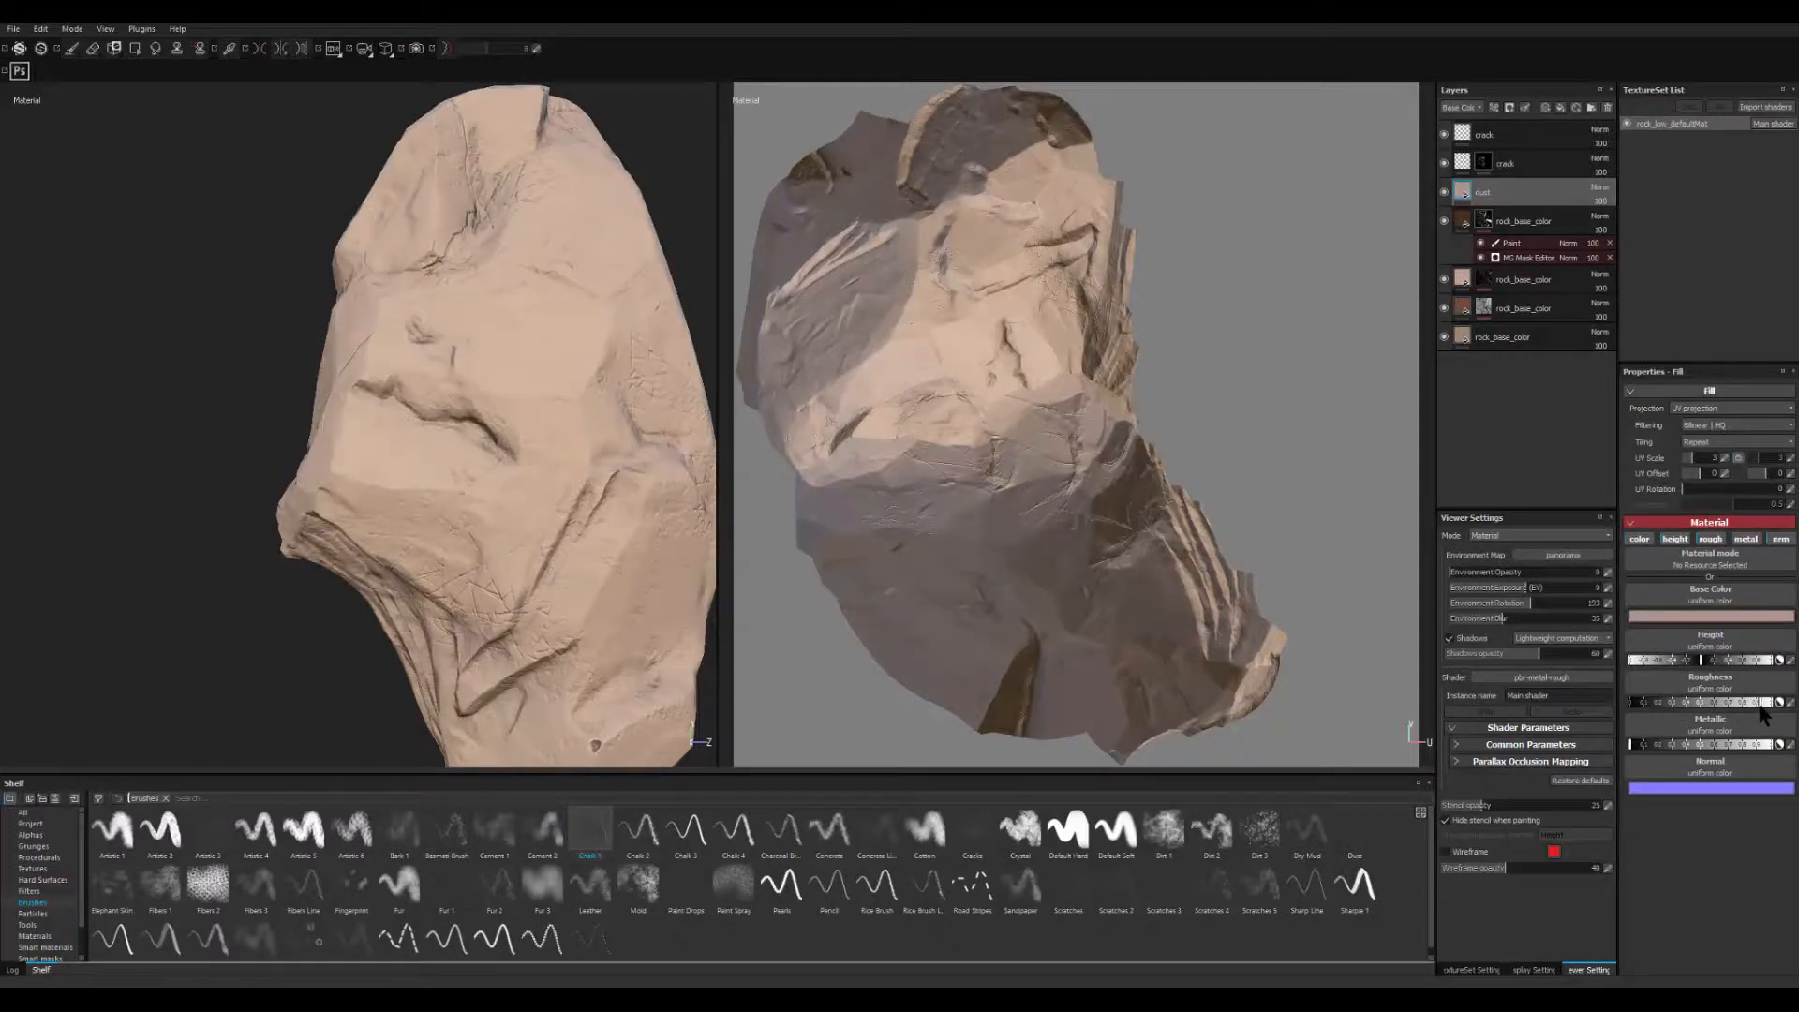
middle_click_drag(269, 474, 470, 453, "alt")
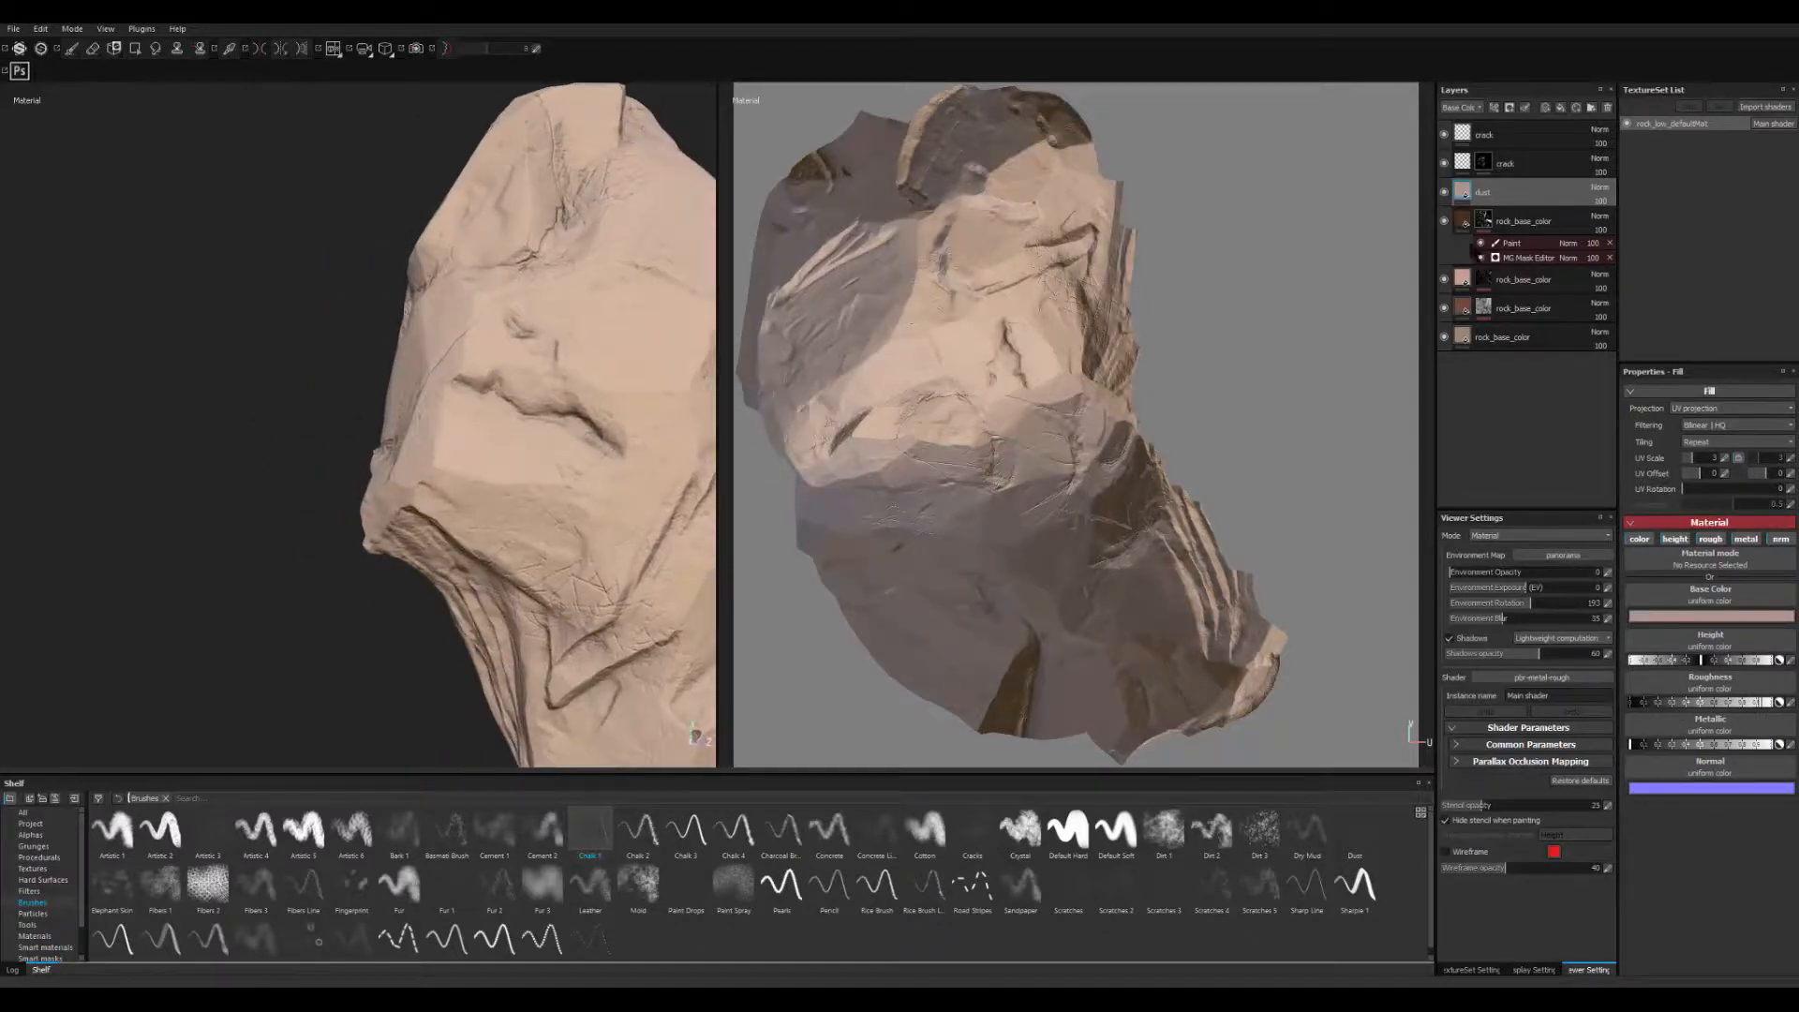
- Add a black mask to the dust layer and apply the Dirt Dry smart mask to it
right_click(1499, 198)
left_click(1547, 230)
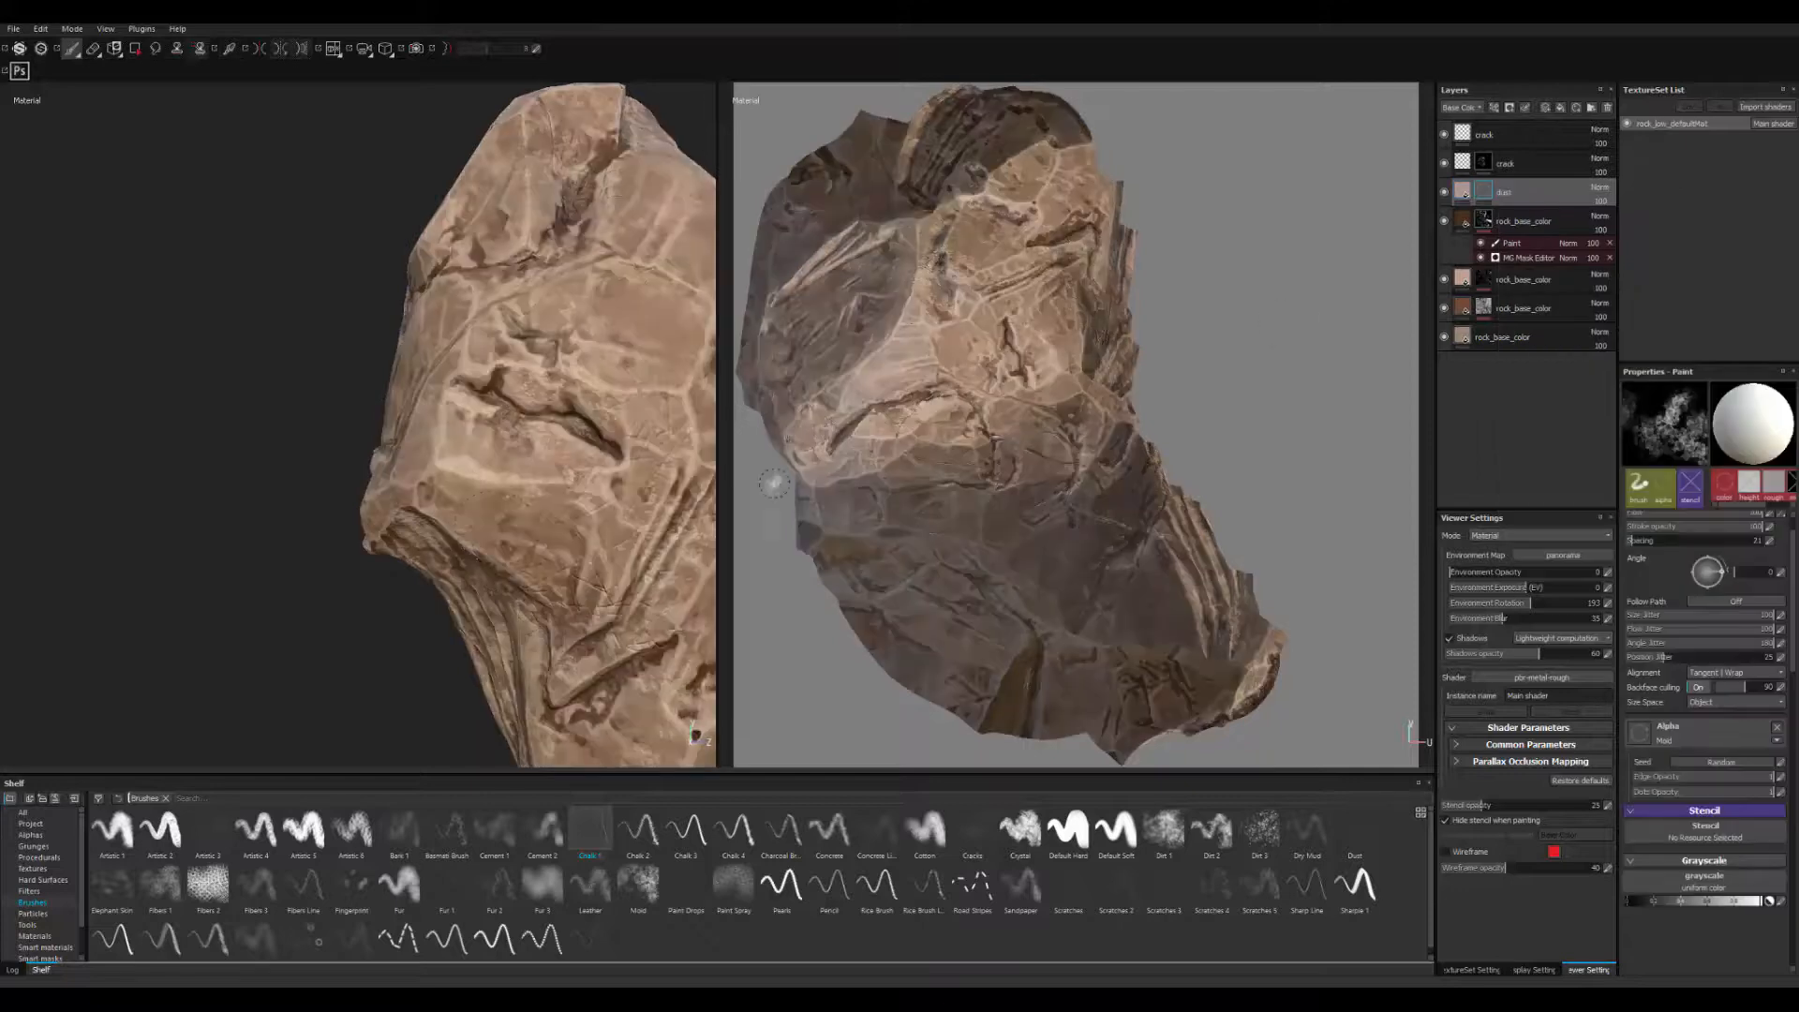
middle_click_drag(553, 535, 518, 496, "alt")
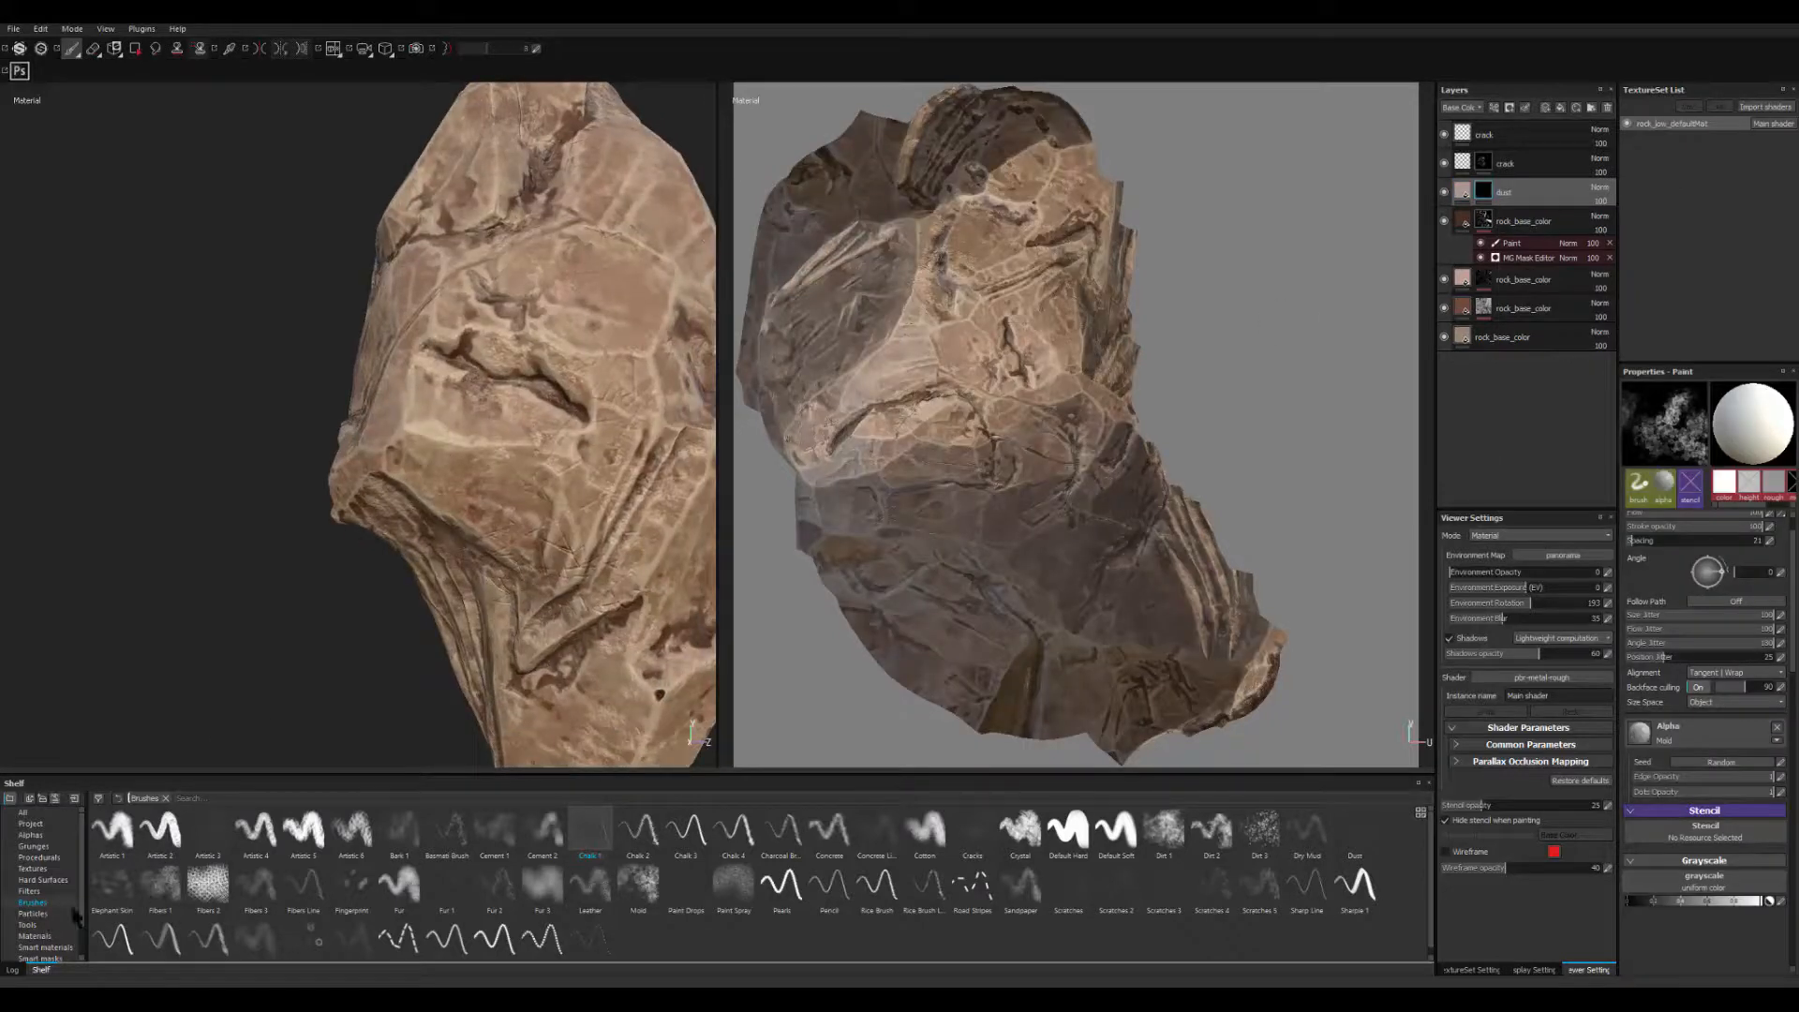
left_click(59, 948)
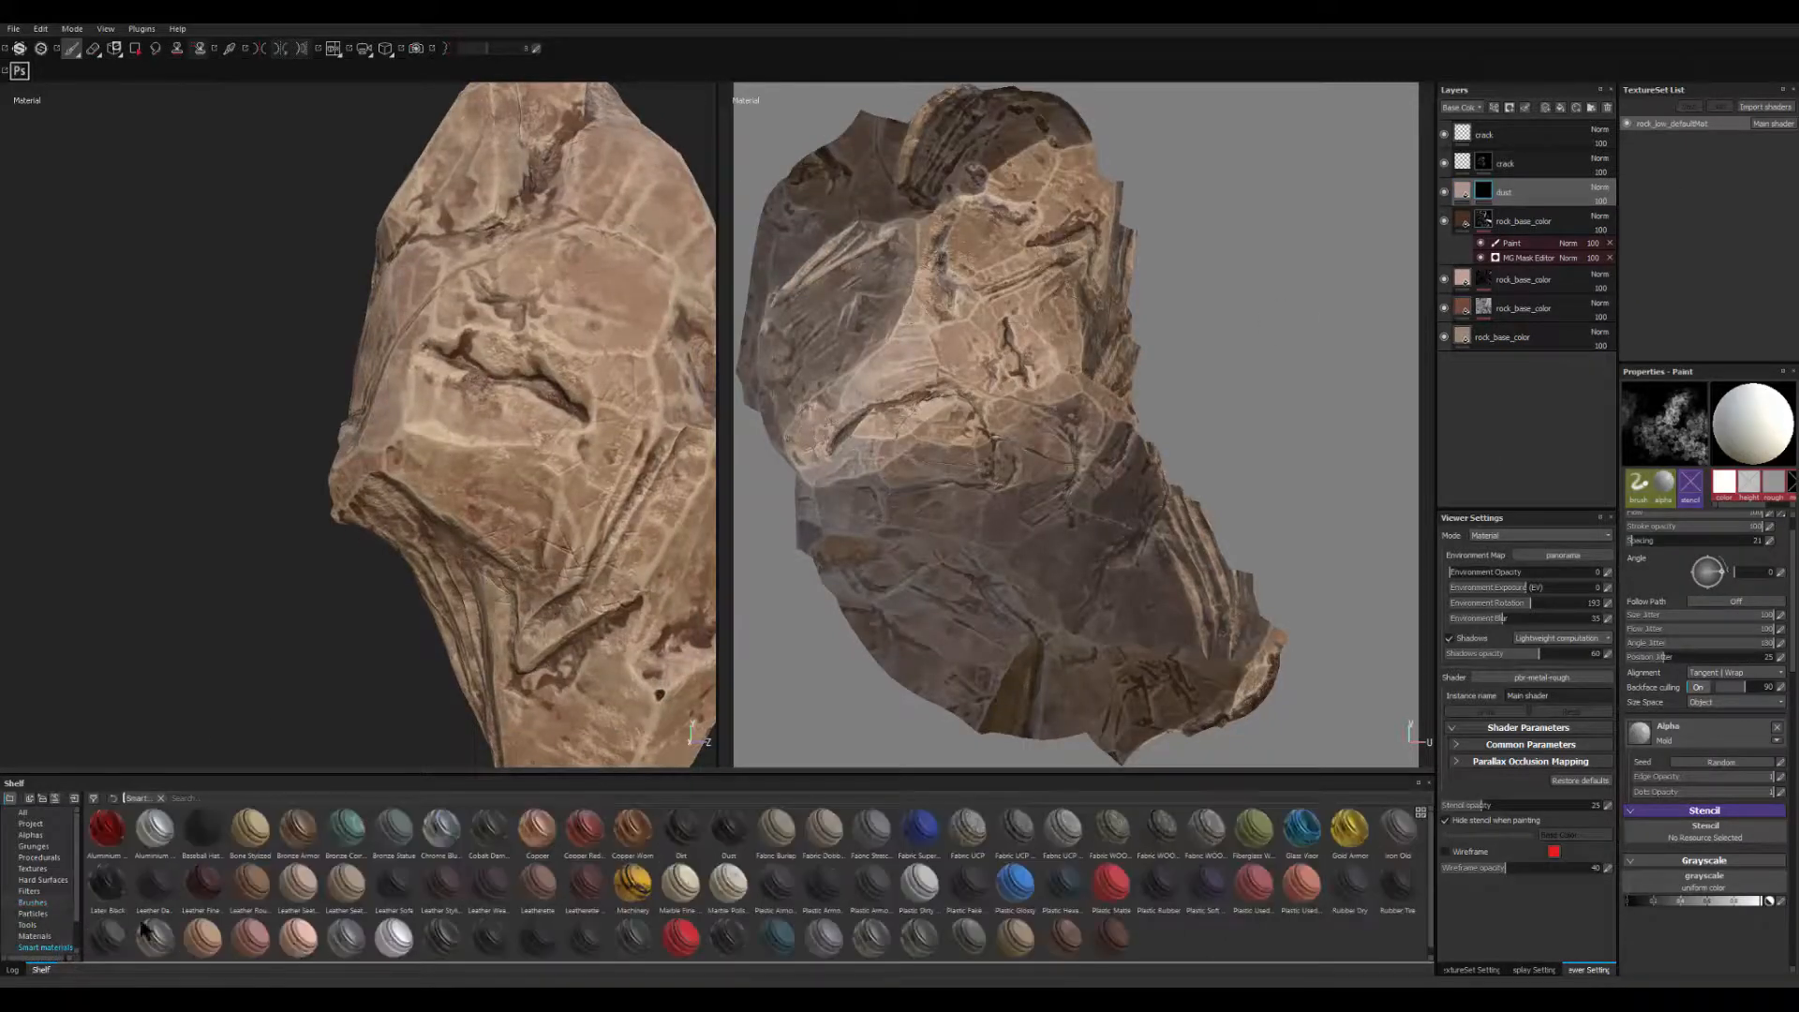
scroll(74, 923, "down", 1)
left_click(42, 924)
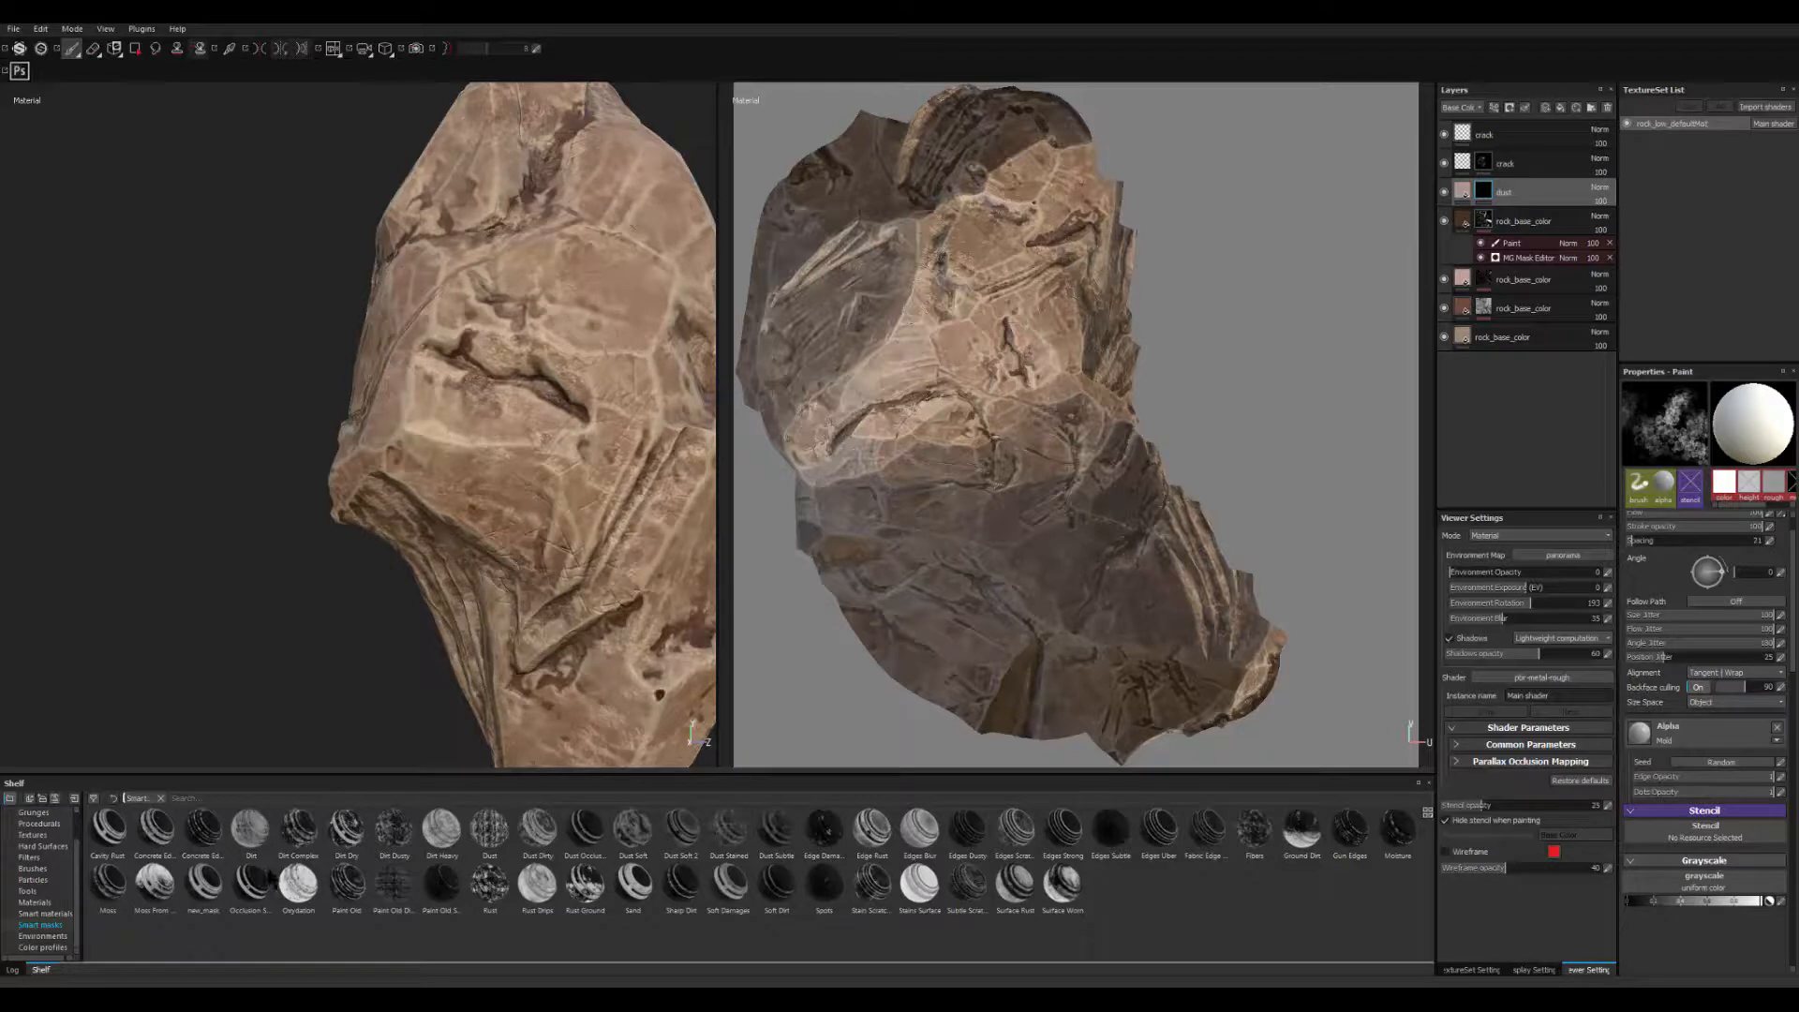
left_click_drag(345, 837, 1483, 192)
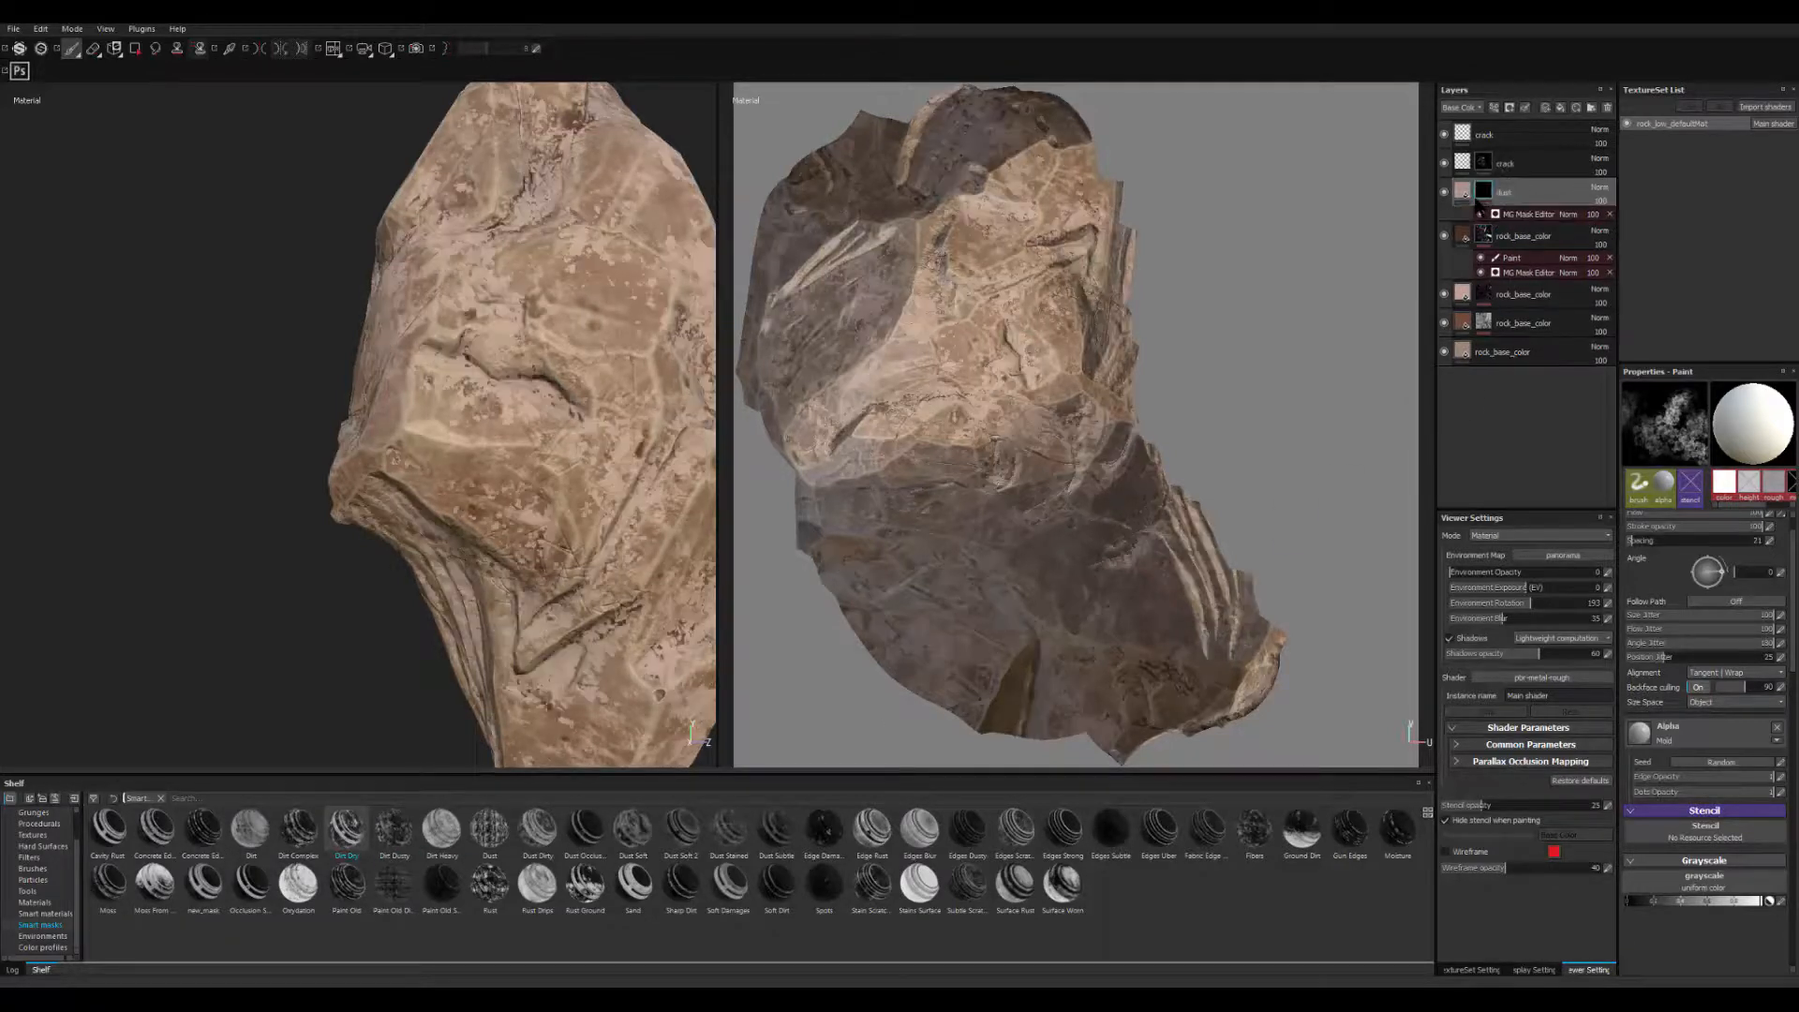
- Examine how the Dirt Dry mask spreads the dust over the rock from several angles and under rotated lighting
left_click_drag(600, 656, 442, 594, "alt")
right_click_drag(441, 594, 553, 570, "shift")
right_click_drag(507, 572, 548, 572, "shift")
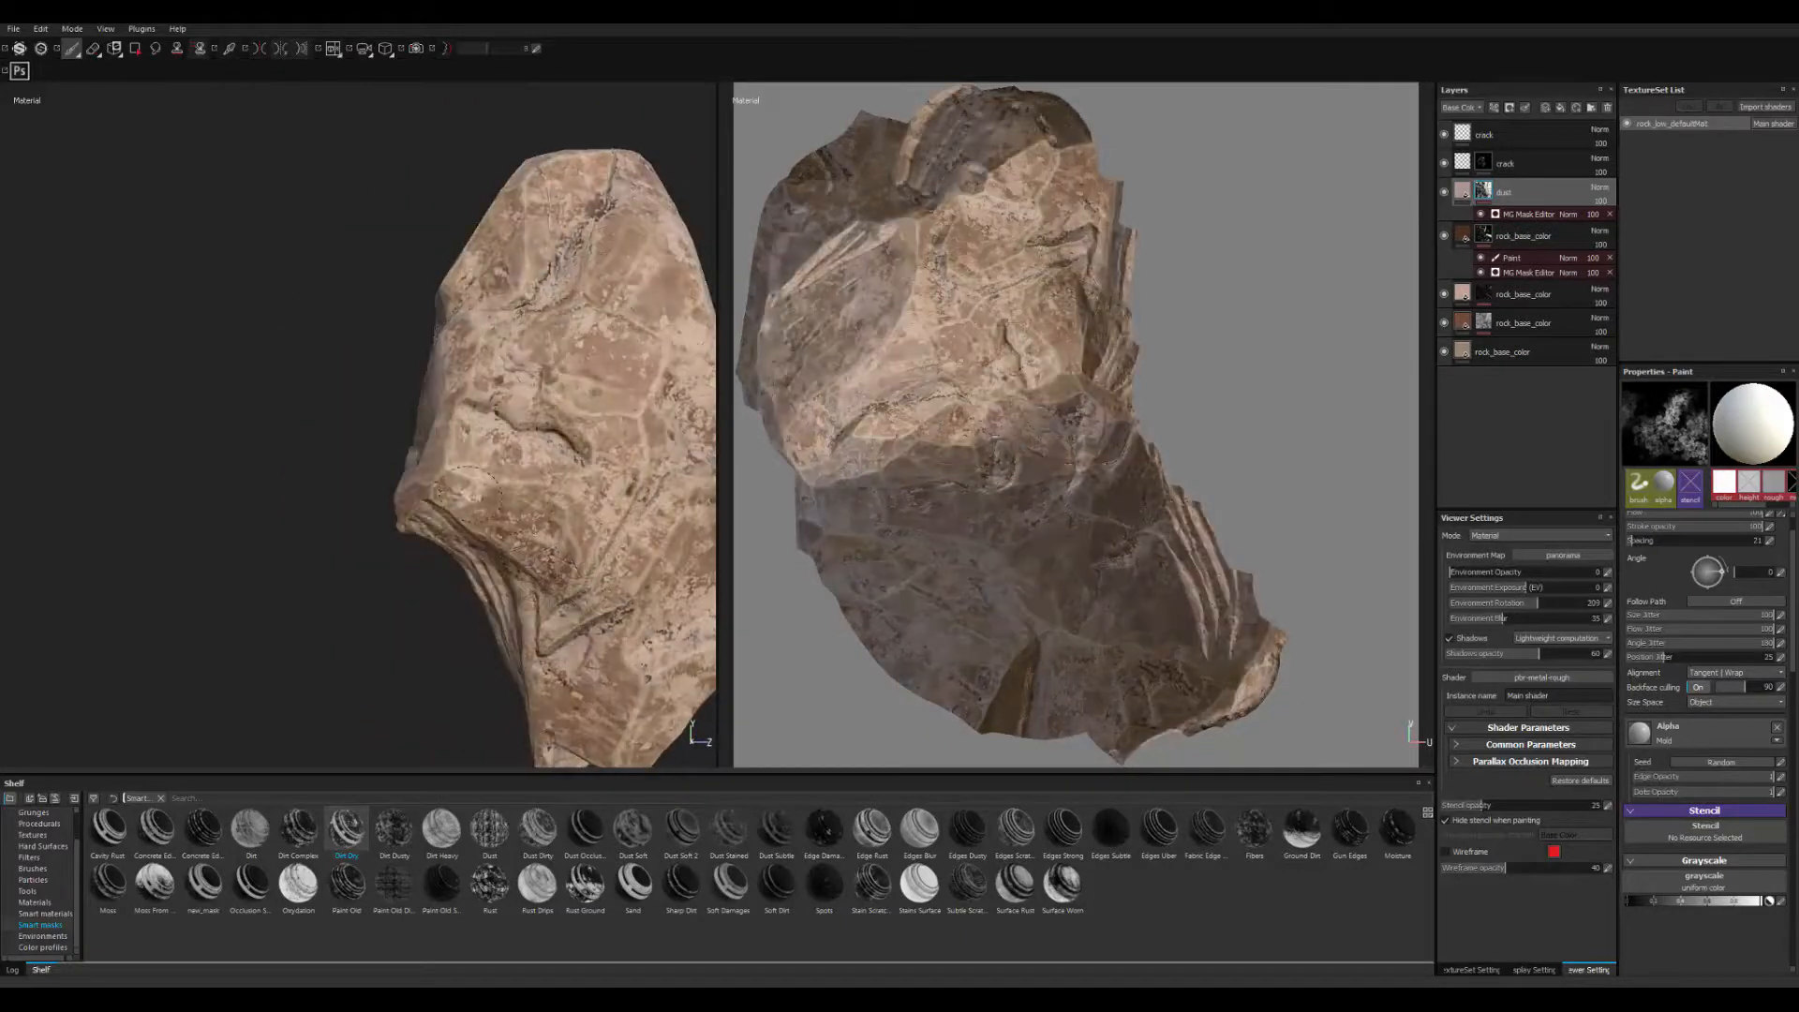
middle_click_drag(471, 494, 260, 419, "alt")
right_click_drag(260, 419, 253, 487, "alt")
left_click_drag(253, 487, 349, 532, "alt")
middle_click_drag(350, 532, 446, 609, "alt")
left_click_drag(446, 611, 551, 597, "alt")
right_click_drag(551, 597, 624, 577, "alt")
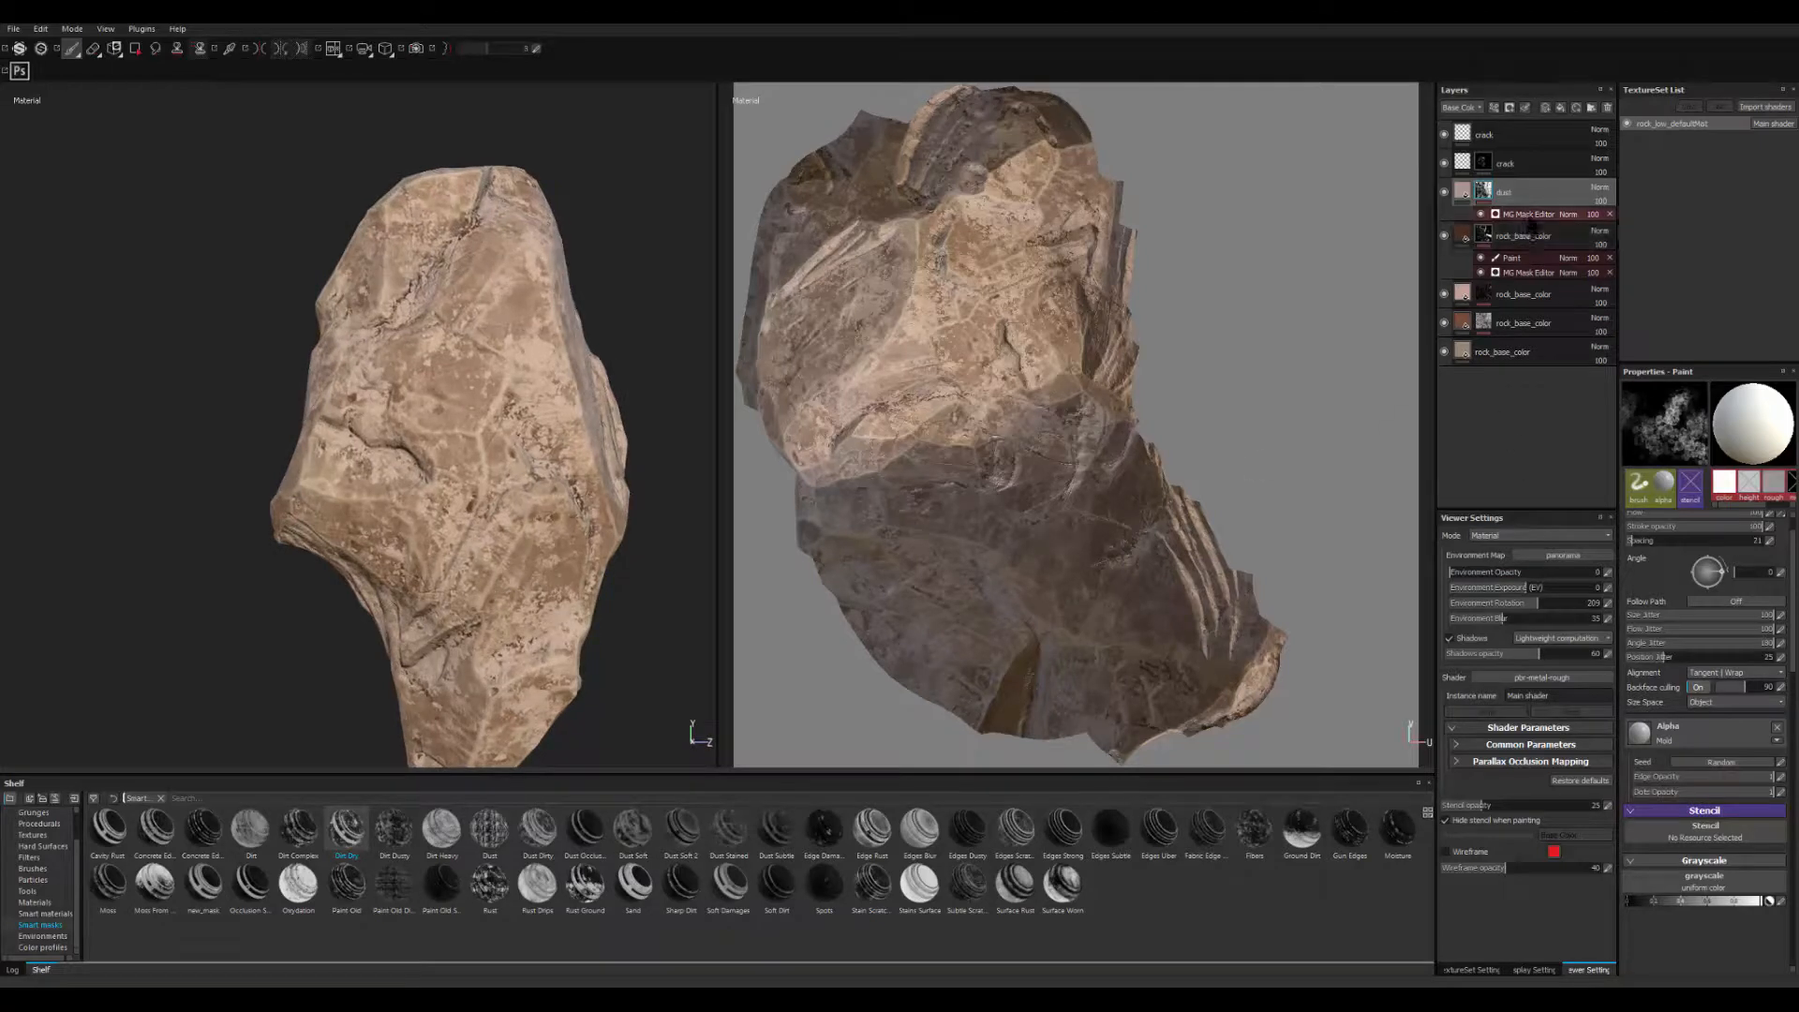
- Set the dust mask generator's global blur to about 2.35, global balance to 0.74 and global contrast to 0.6
left_click(1527, 215)
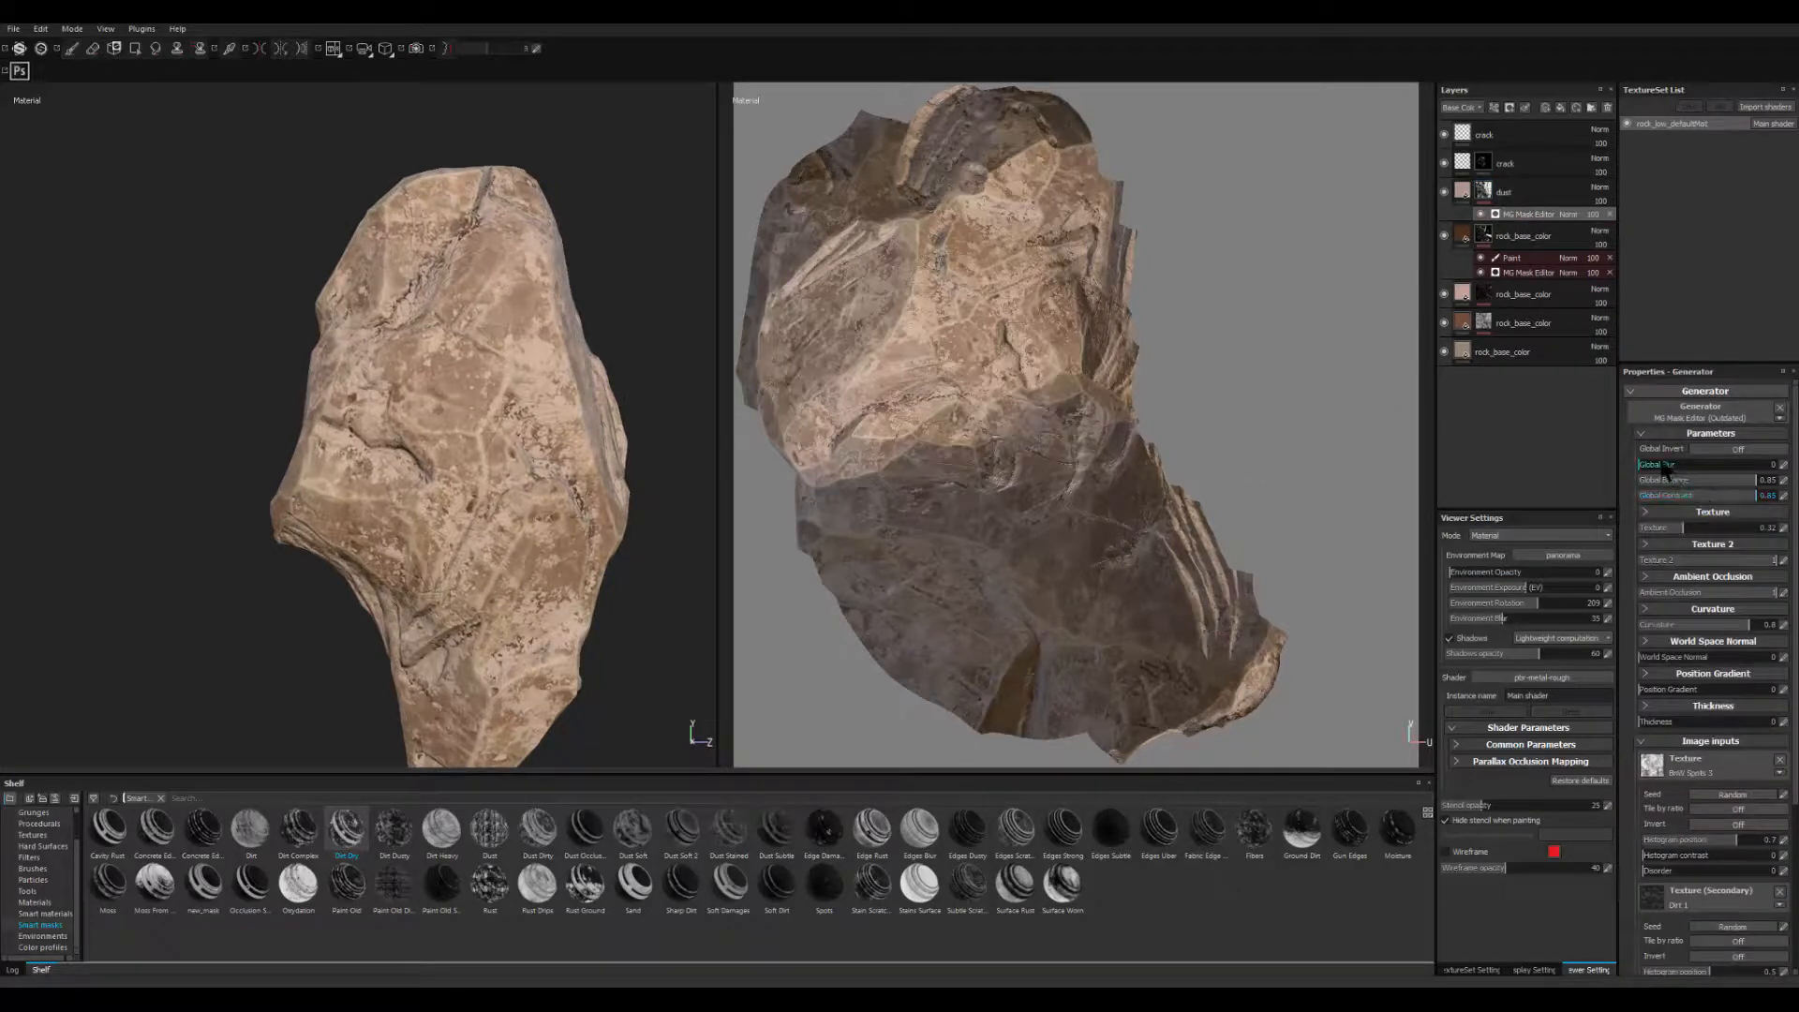
left_click_drag(1654, 469, 1746, 488)
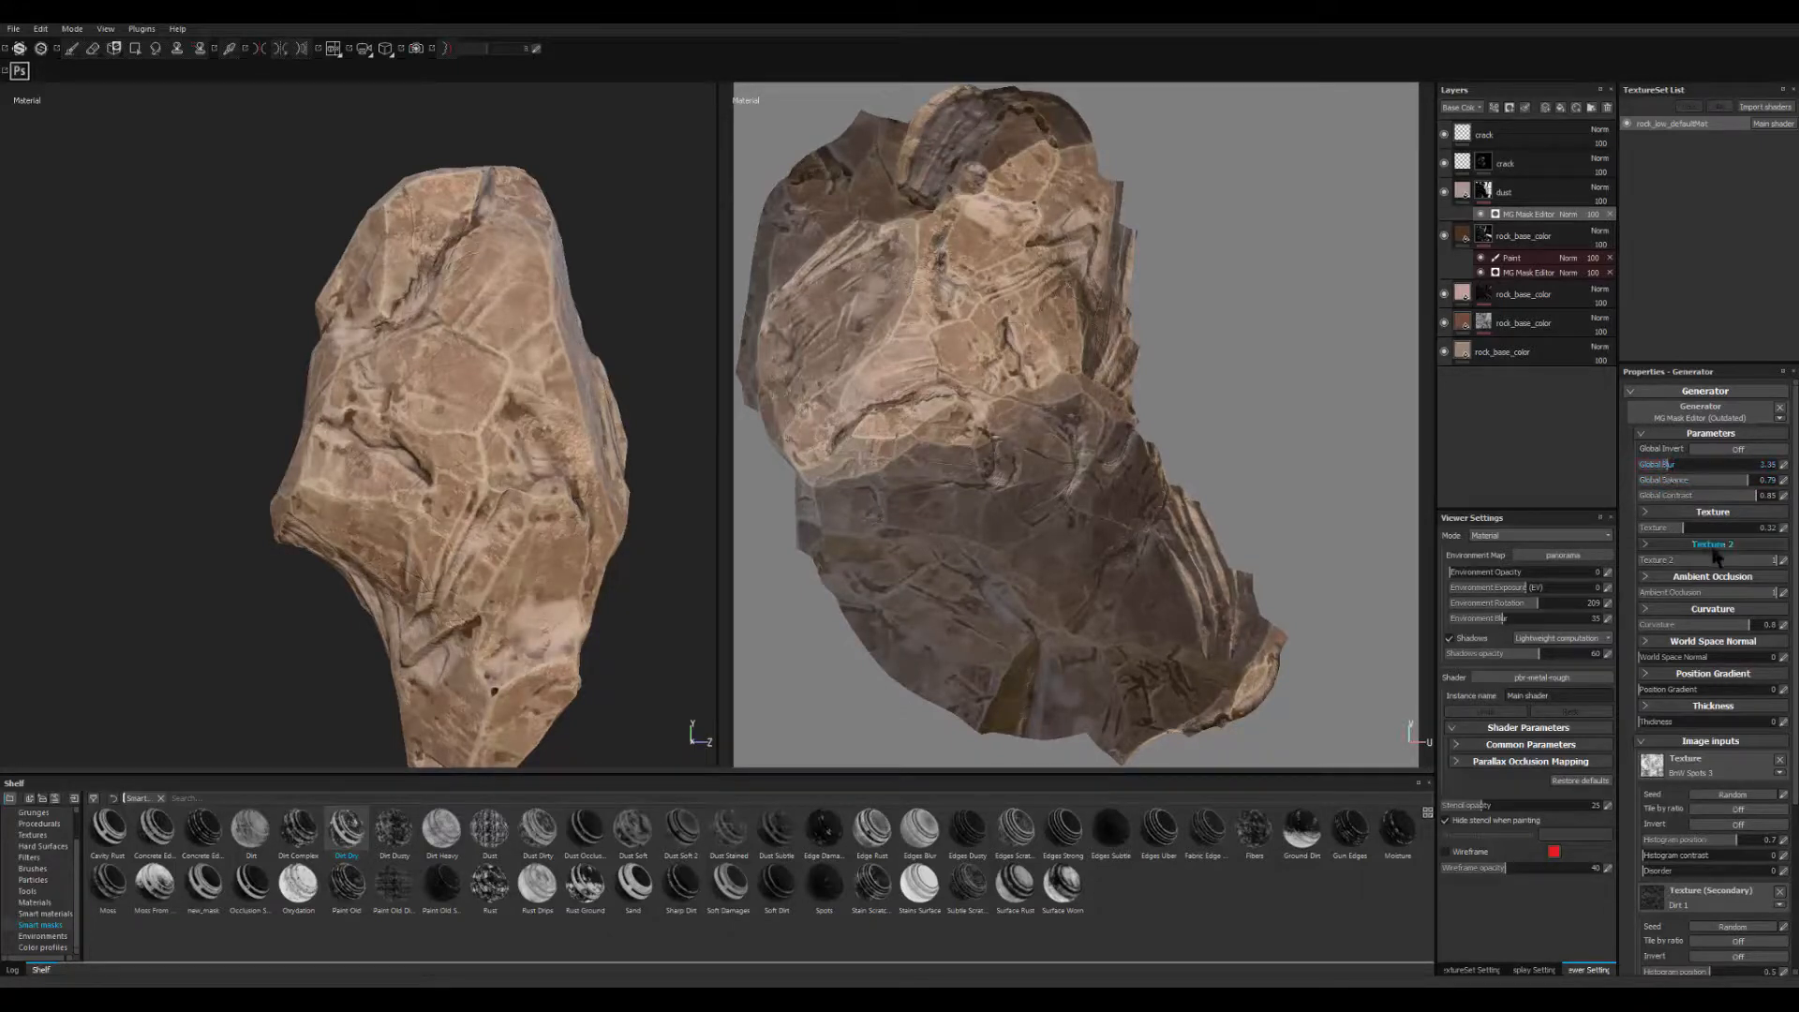
left_click_drag(1711, 501, 1704, 504)
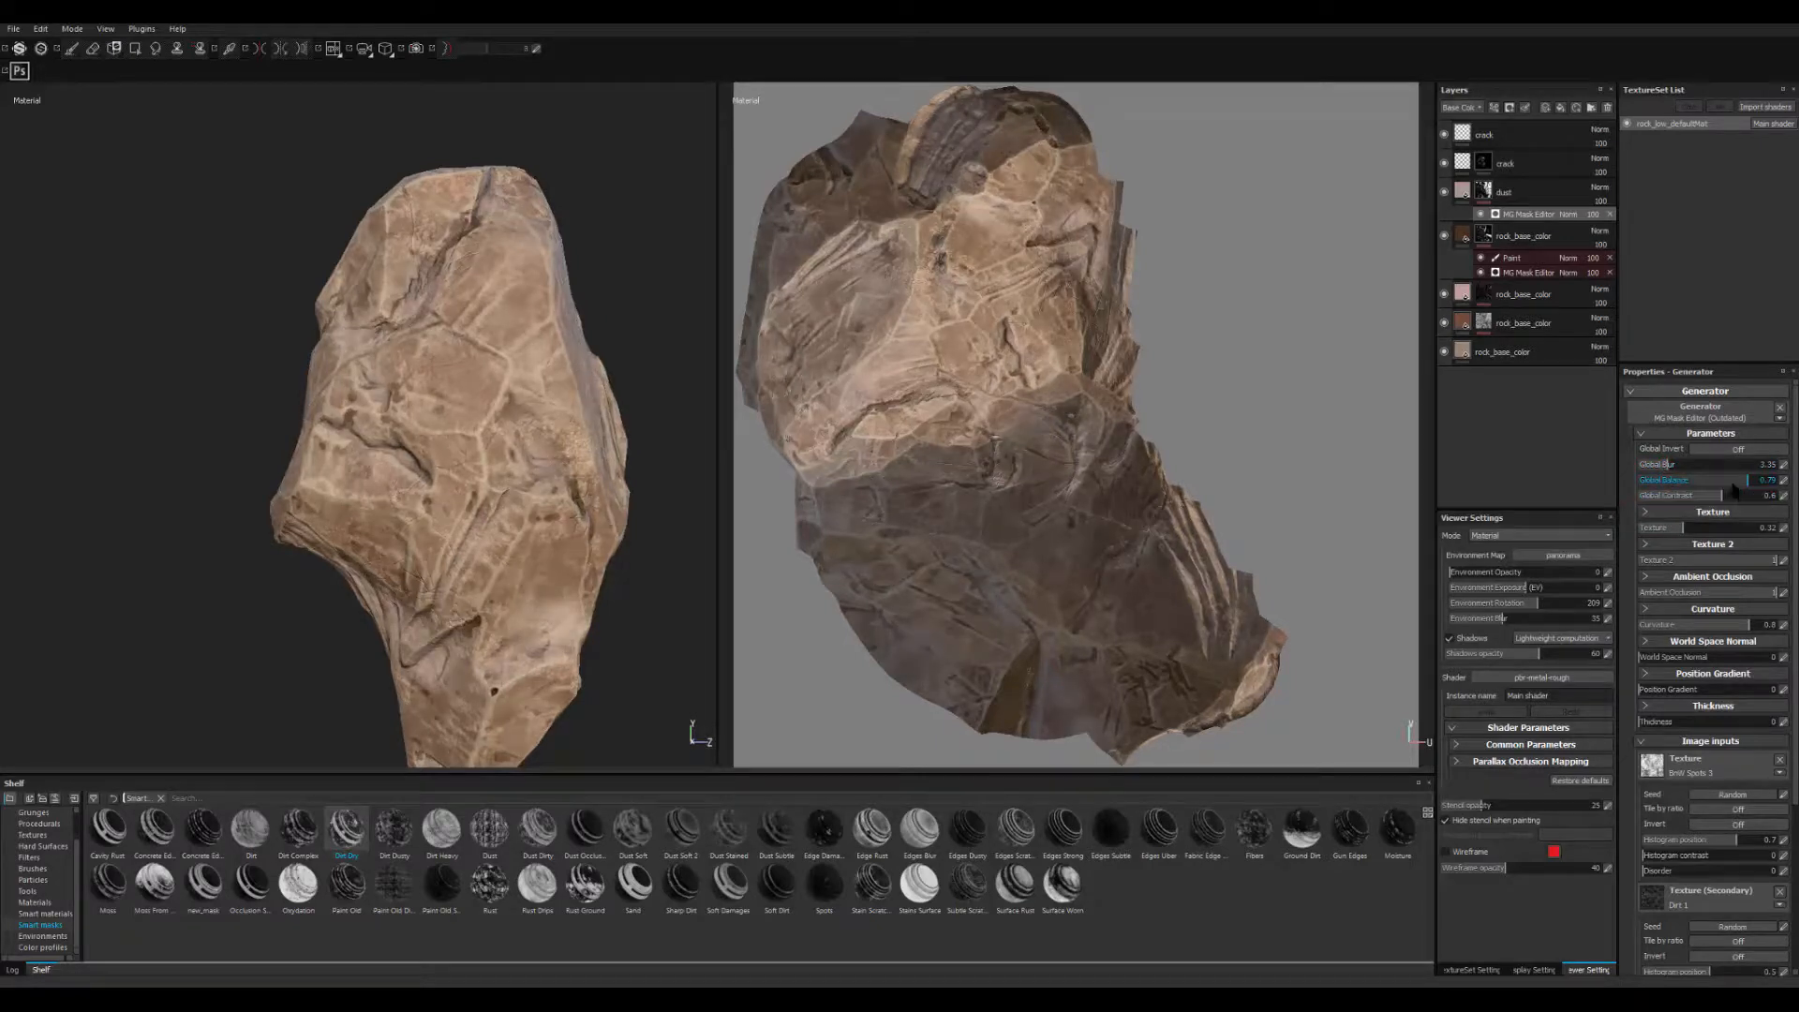
left_click_drag(1729, 491, 1723, 491)
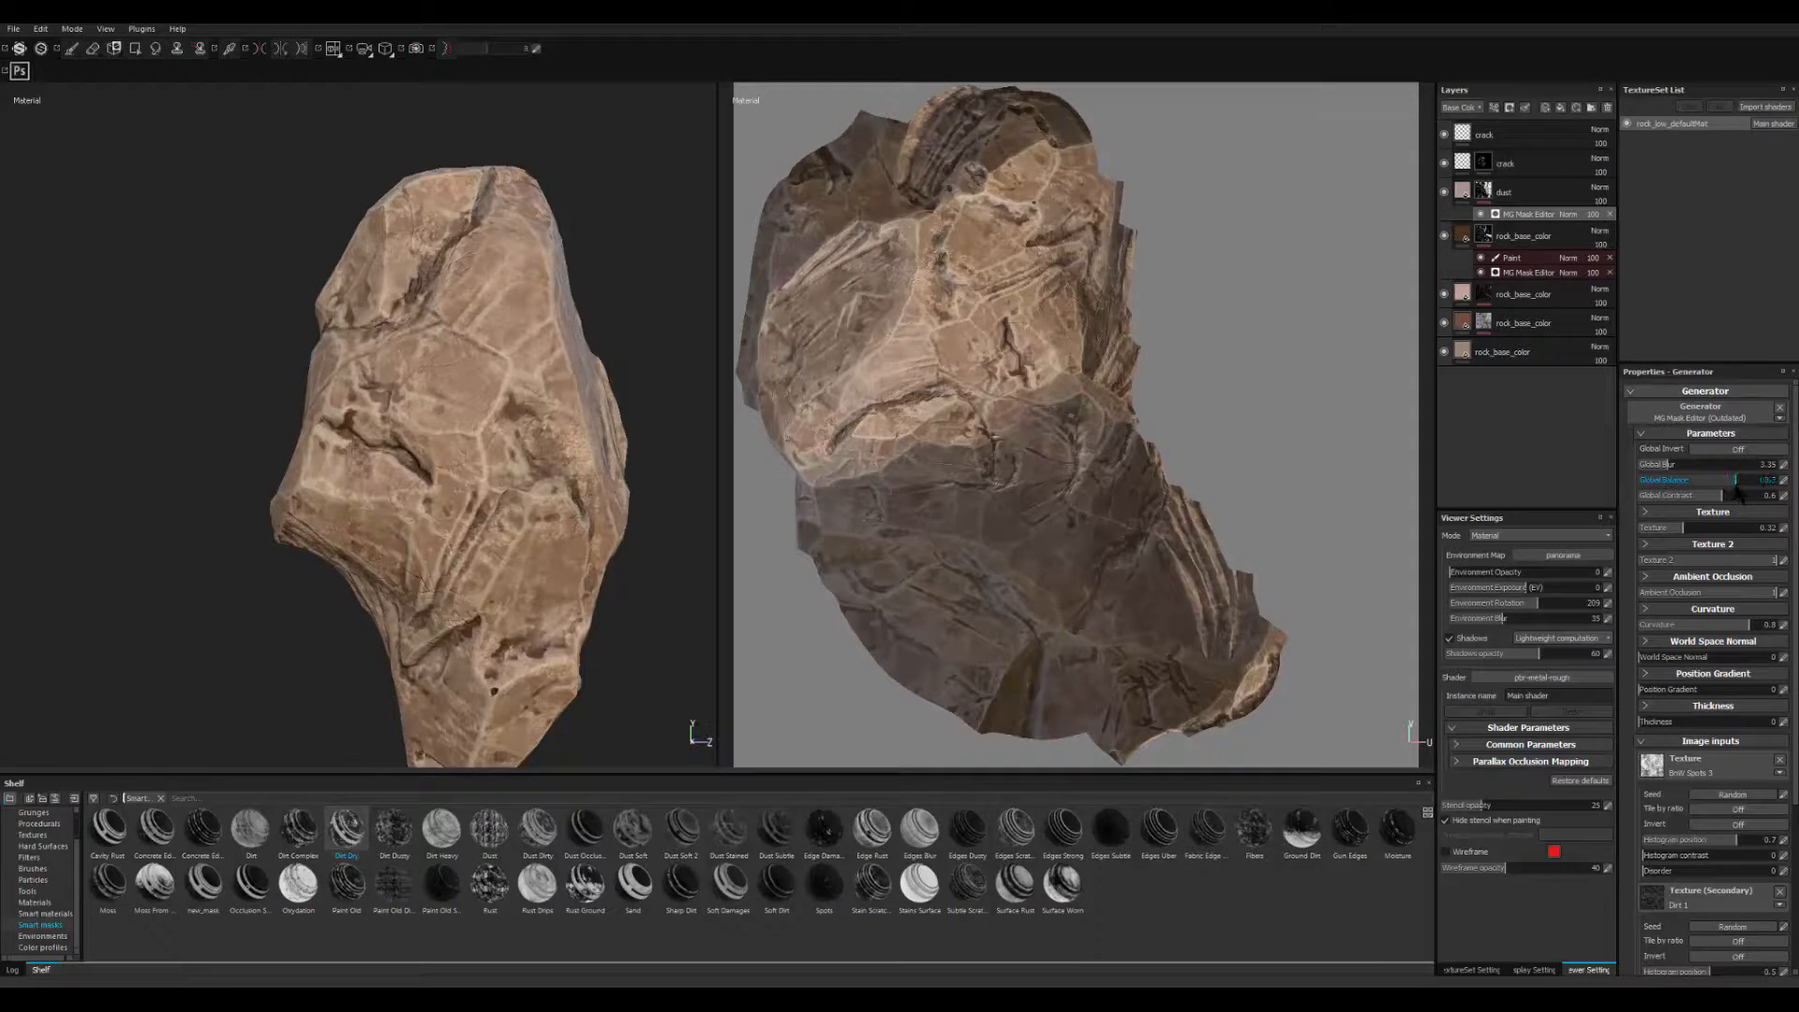
- Compare the rock with the dust layer hidden and shown, viewing its grooved side under rotated lighting
left_click_drag(476, 516, 520, 525, "alt")
right_click_drag(520, 524, 581, 520, "shift")
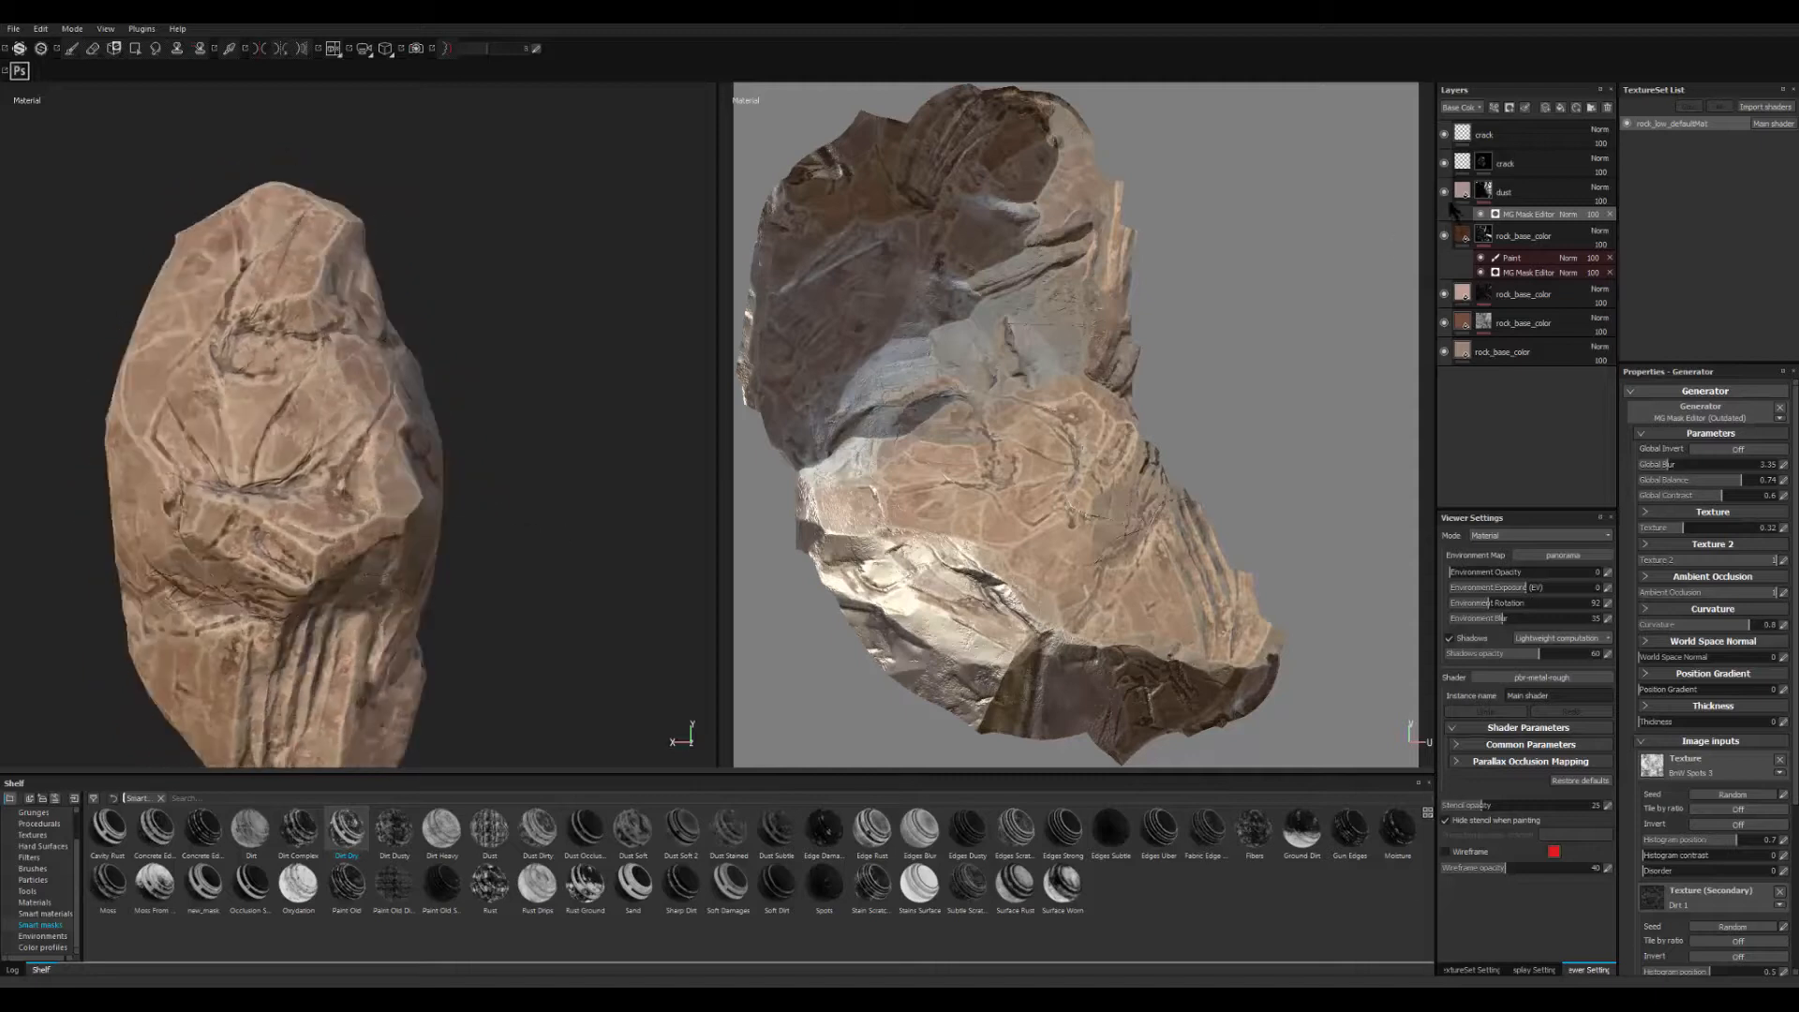
left_click(1443, 193)
left_click(1443, 193)
left_click(1444, 193)
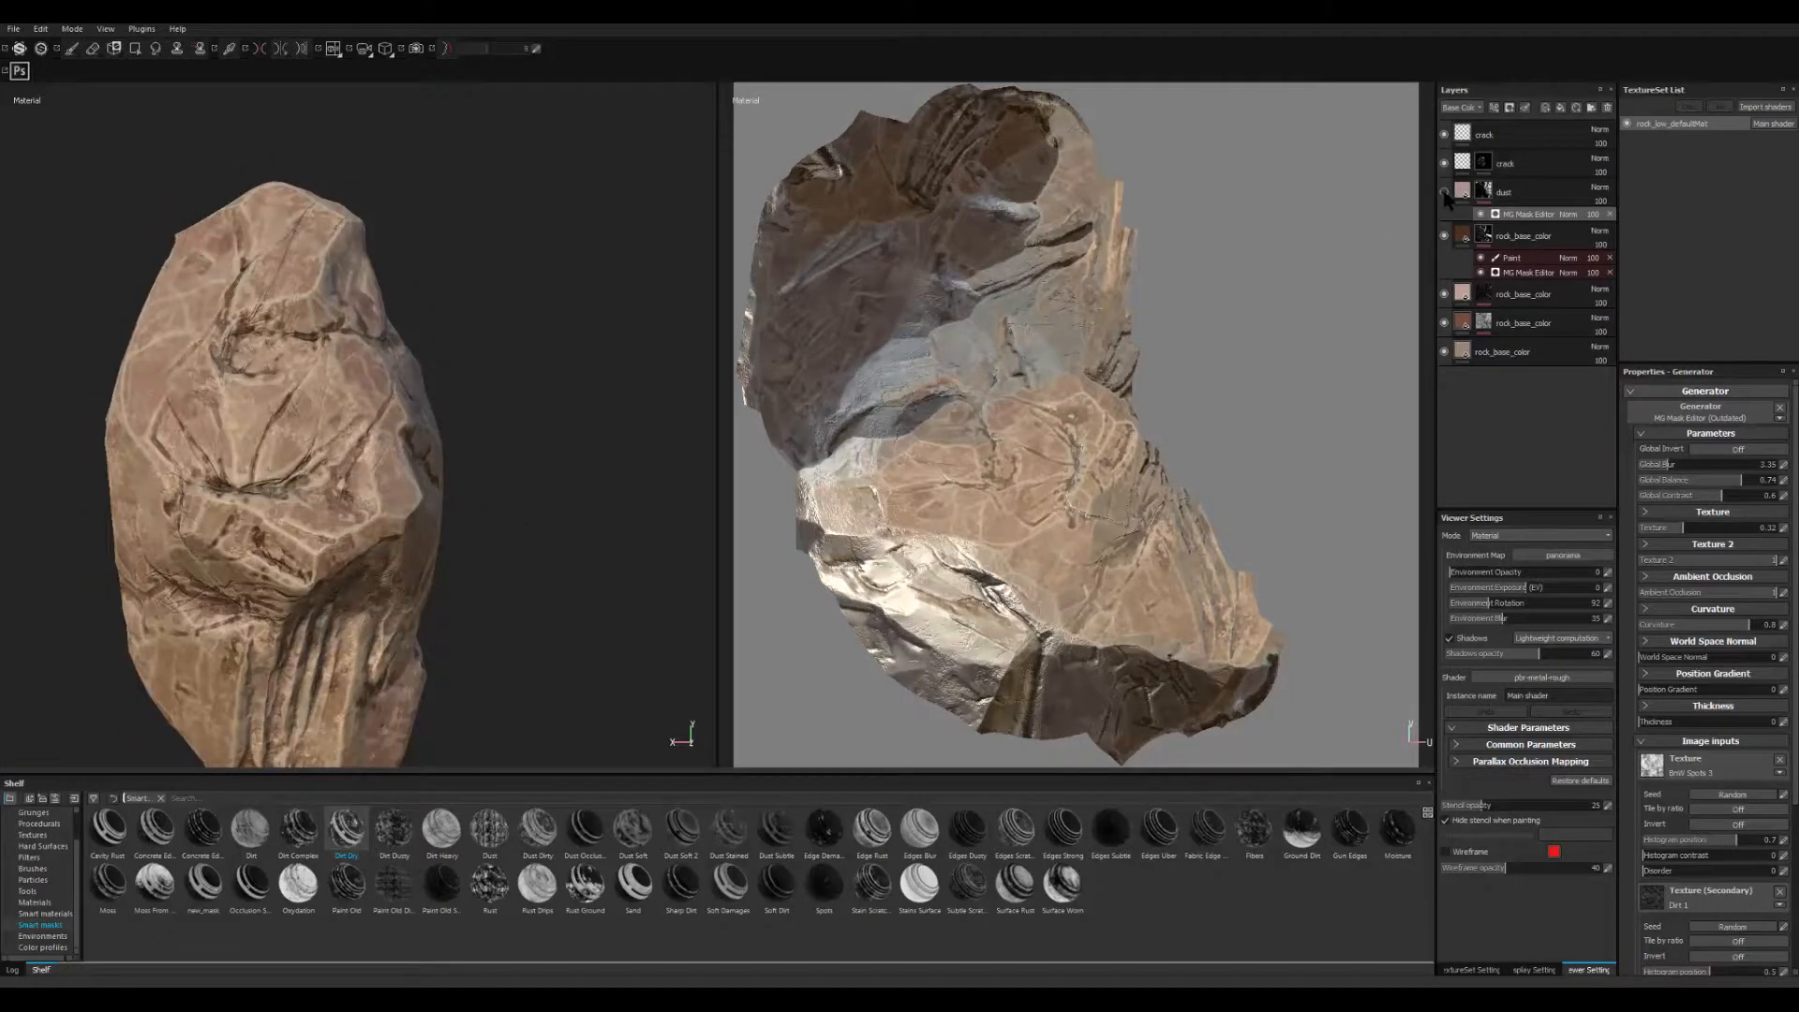
left_click(1444, 193)
left_click_drag(593, 539, 519, 550, "alt")
right_click_drag(518, 550, 665, 557, "alt")
middle_click_drag(666, 557, 756, 519, "alt")
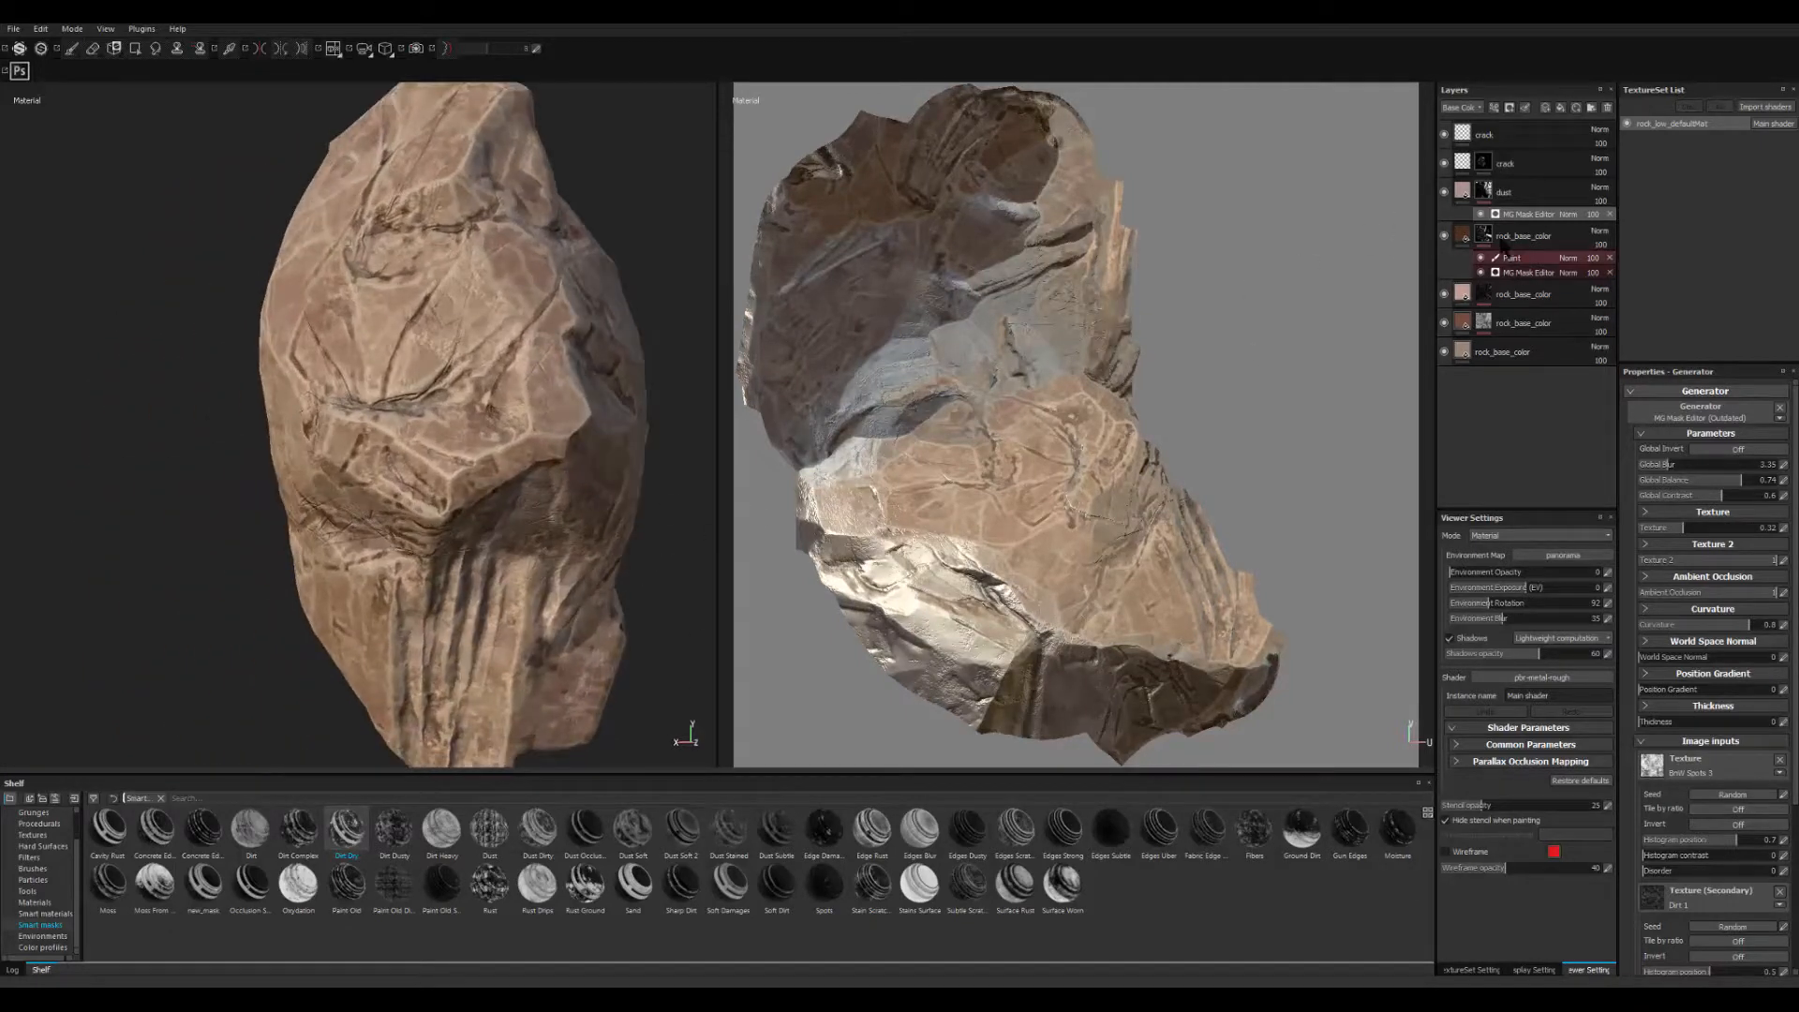
- Adjust the dust fill layer's height and check the rock's surface relief under rotated environment lighting
left_click(1464, 193)
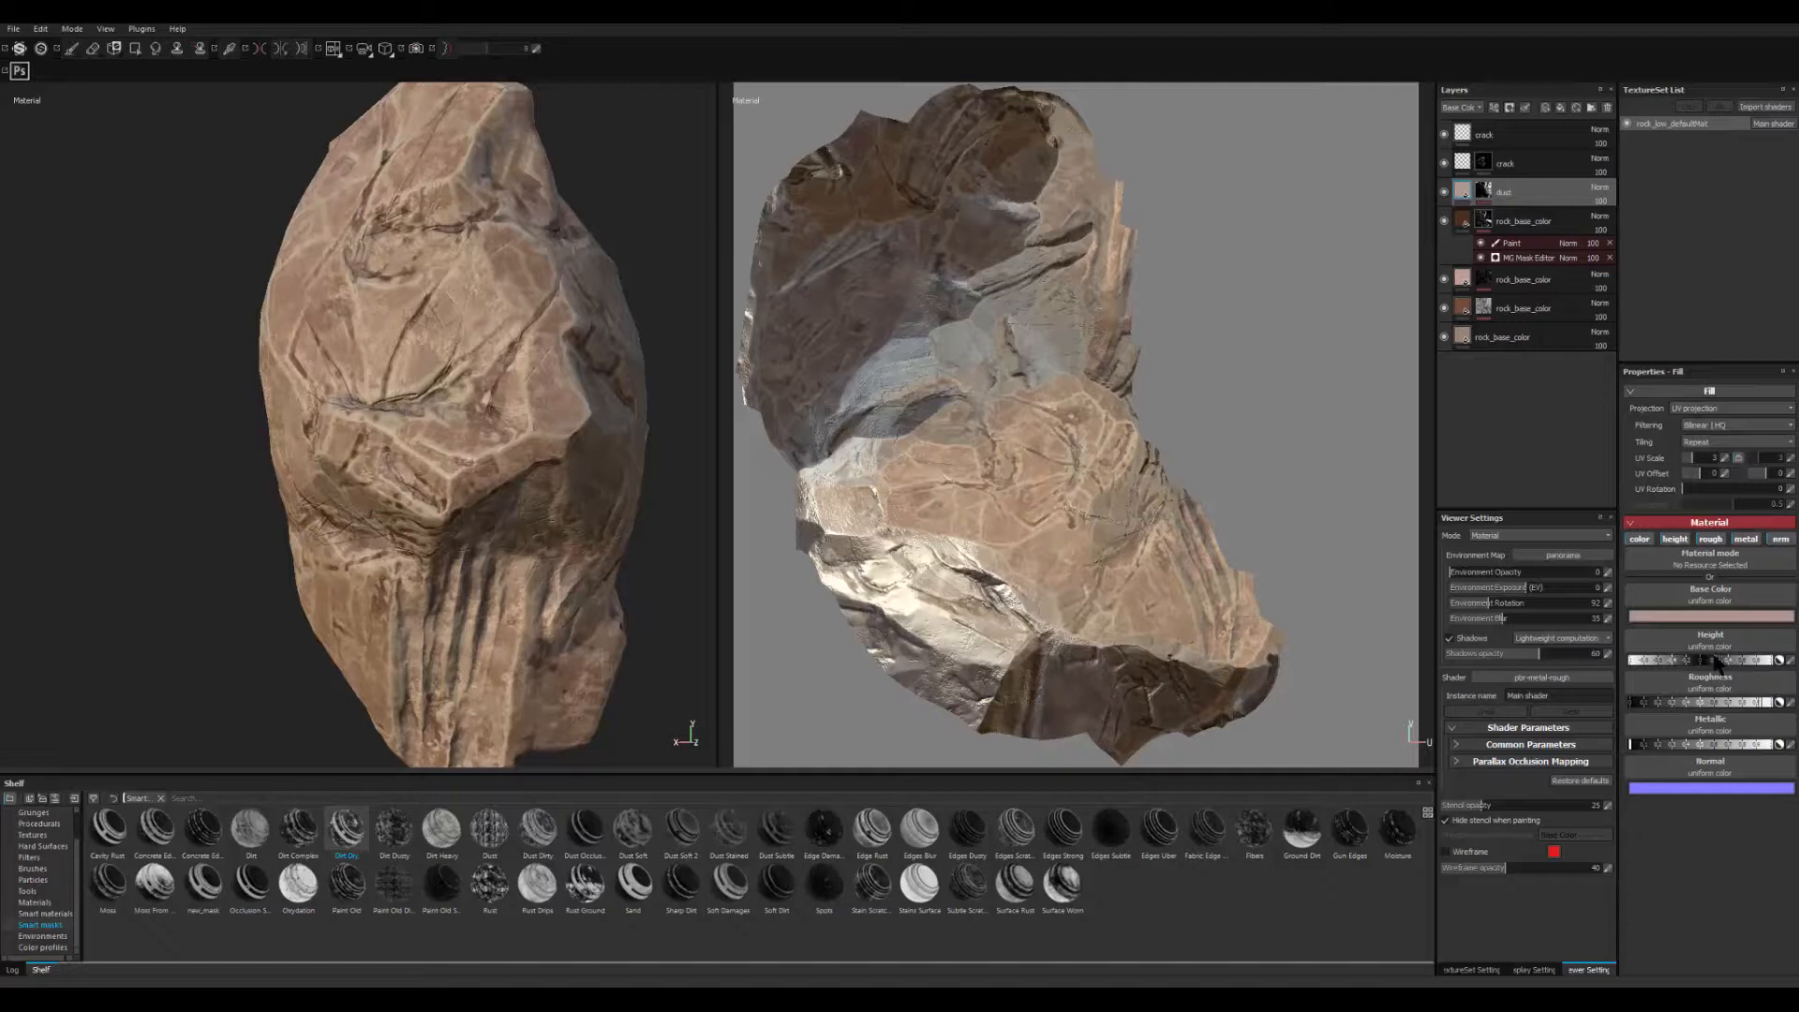
mouse_move(1785, 644)
left_mouse_down()
mouse_move(1685, 654)
mouse_move(1764, 654)
left_mouse_up()
left_click_drag(660, 524, 474, 539, "alt")
right_click_drag(473, 540, 426, 545, "shift")
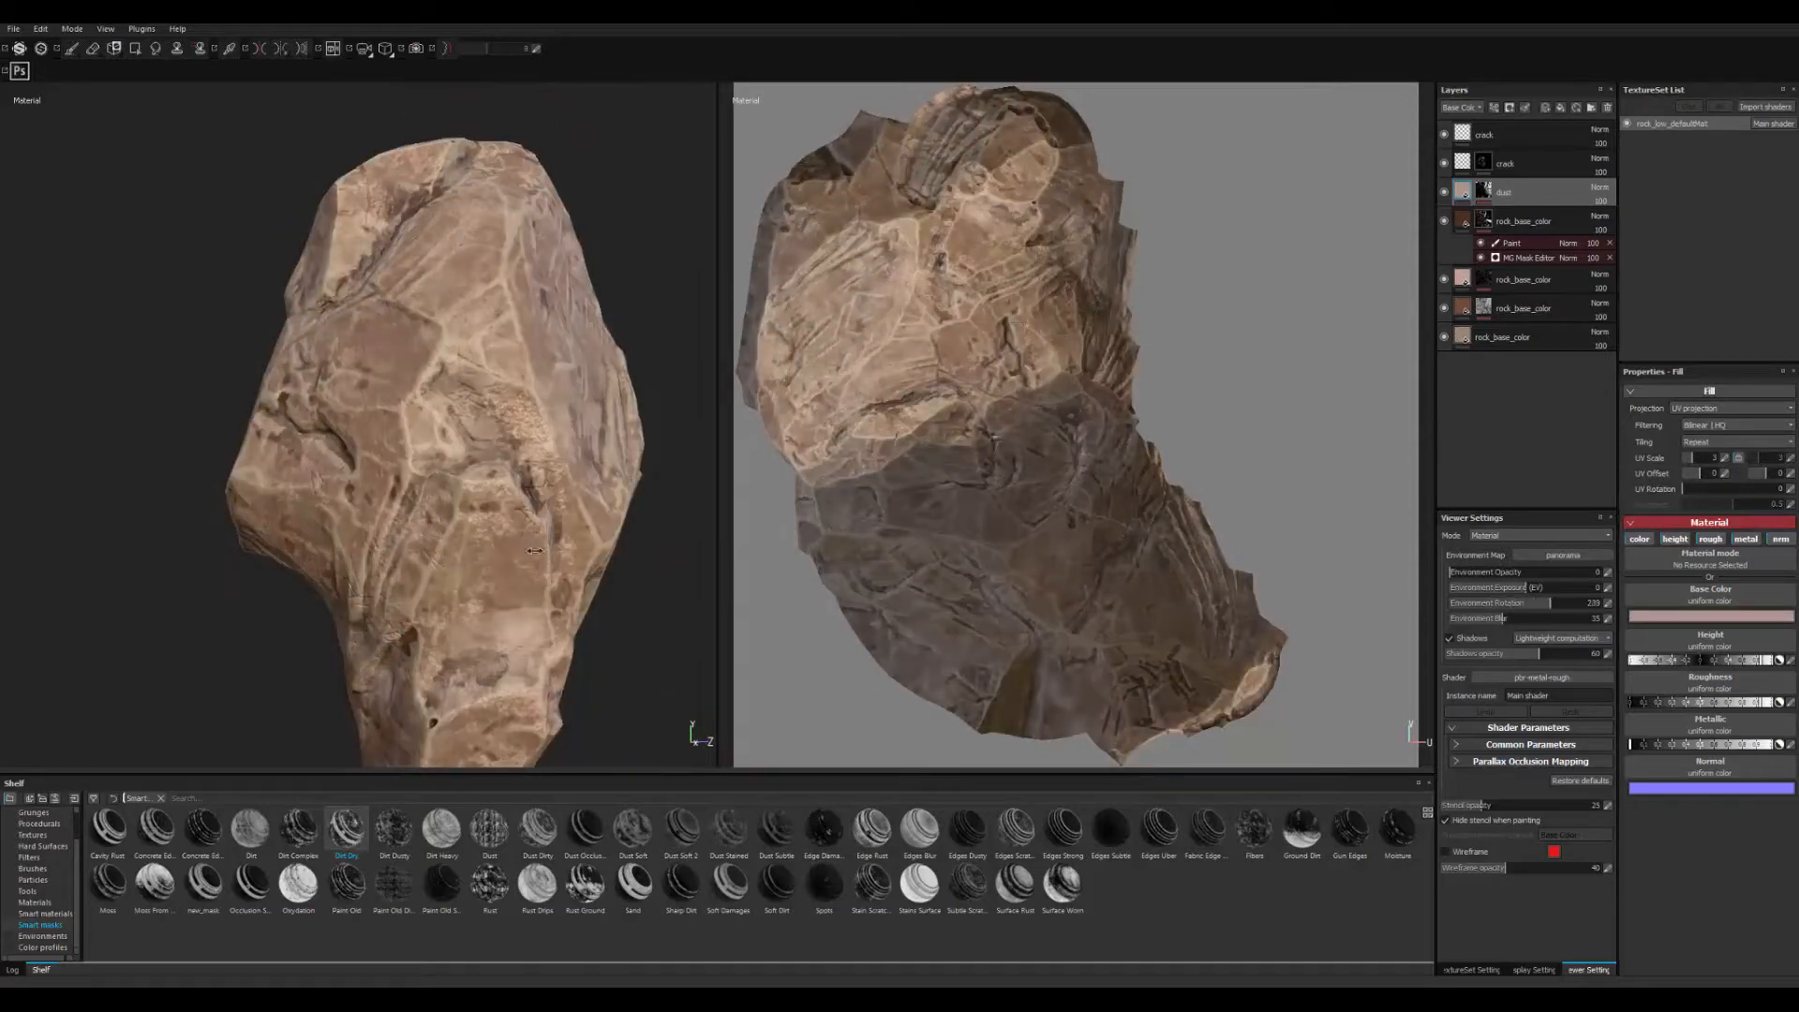
- Examine the textured rock's stains, cracks and dust from several sides, up close and under rotated environment lighting
left_click_drag(440, 545, 521, 558, "alt")
right_click_drag(521, 558, 547, 562, "shift")
middle_click_drag(547, 599, 550, 549, "alt")
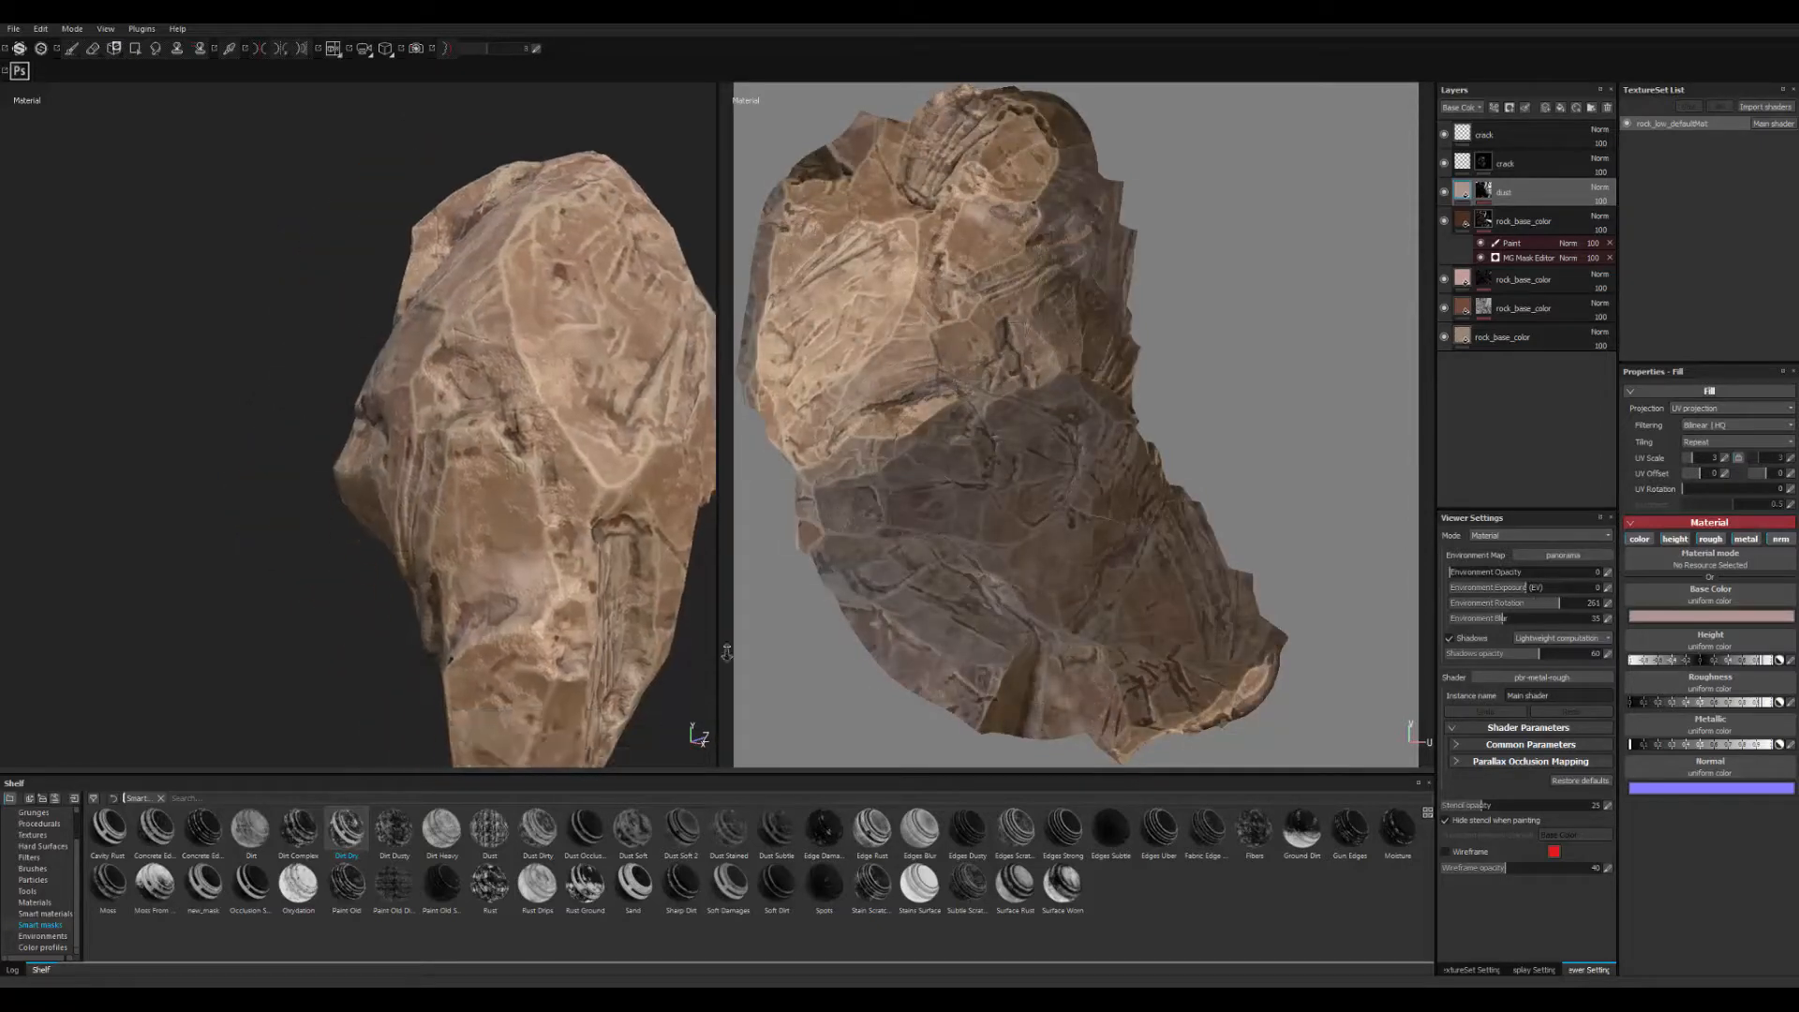
right_click_drag(550, 549, 585, 562, "alt")
left_click_drag(571, 571, 482, 547, "alt")
right_click_drag(481, 548, 400, 519, "alt")
left_click_drag(400, 518, 477, 361, "alt")
right_click_drag(477, 360, 309, 488, "alt")
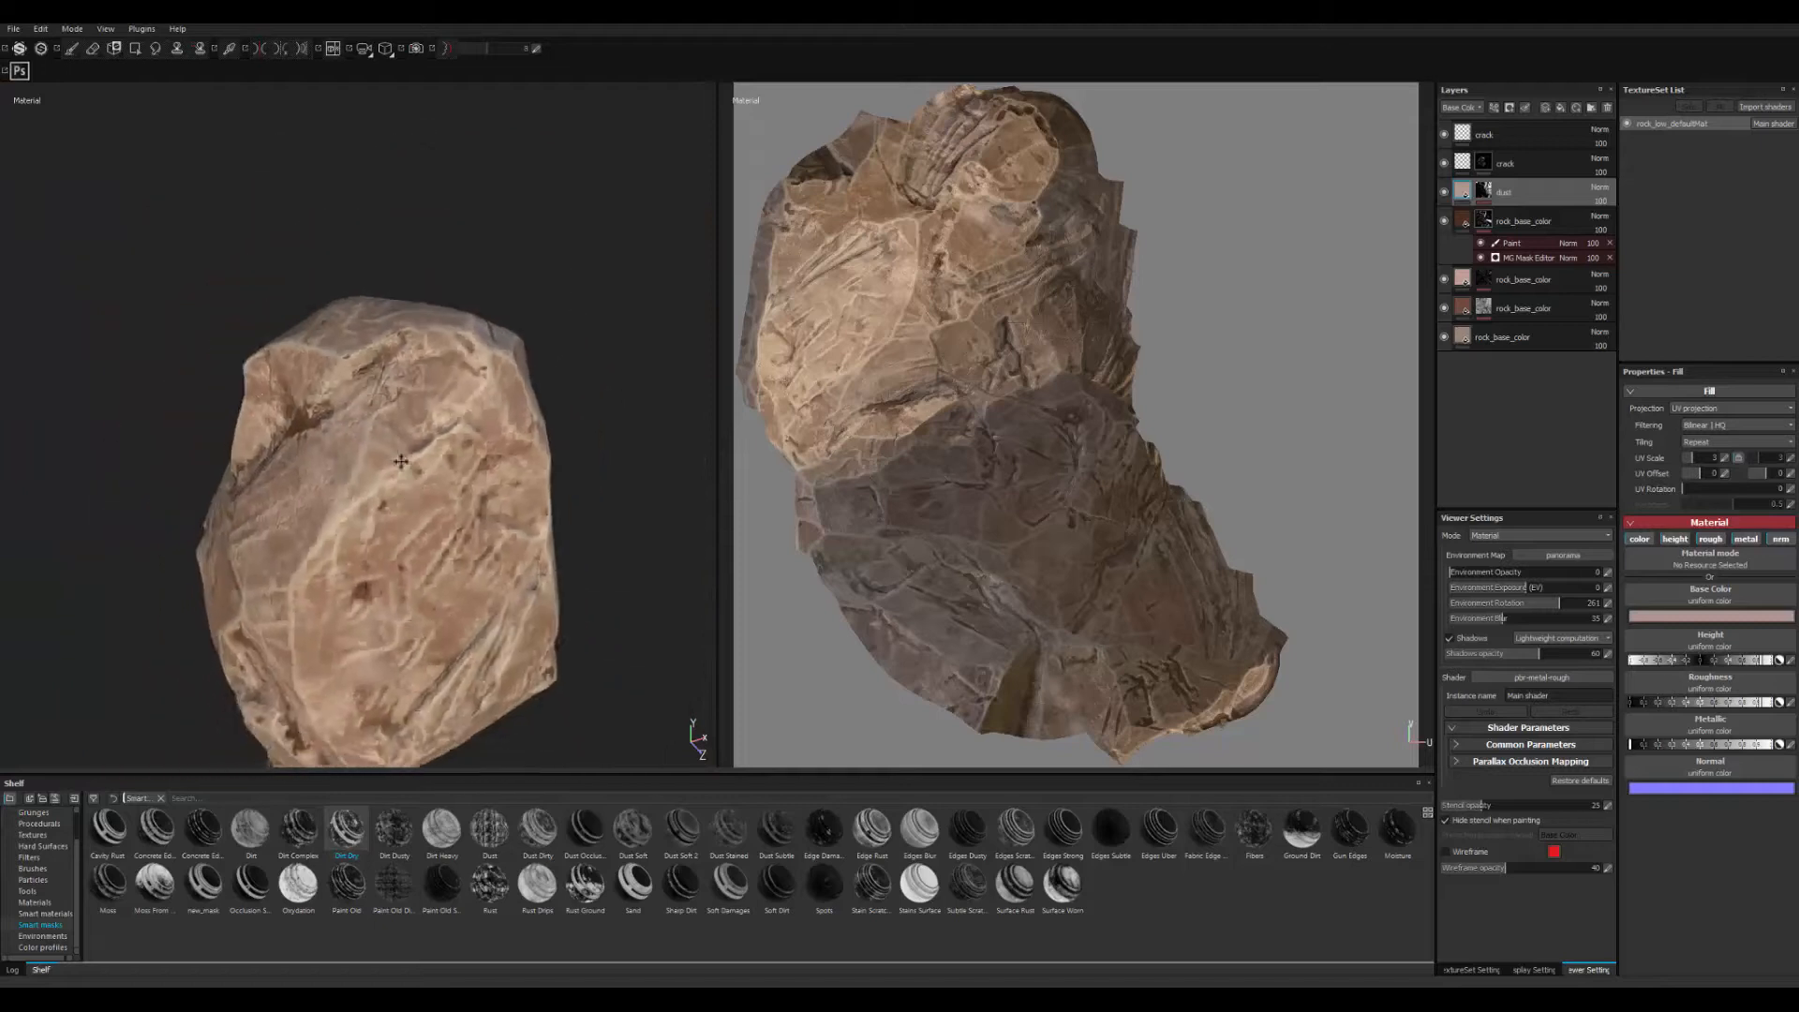
left_click_drag(309, 487, 394, 412, "alt")
right_click_drag(393, 413, 188, 303, "alt")
left_click_drag(189, 303, 309, 467, "alt")
right_click_drag(309, 467, 604, 478, "shift")
left_click_drag(604, 478, 1022, 403, "alt")
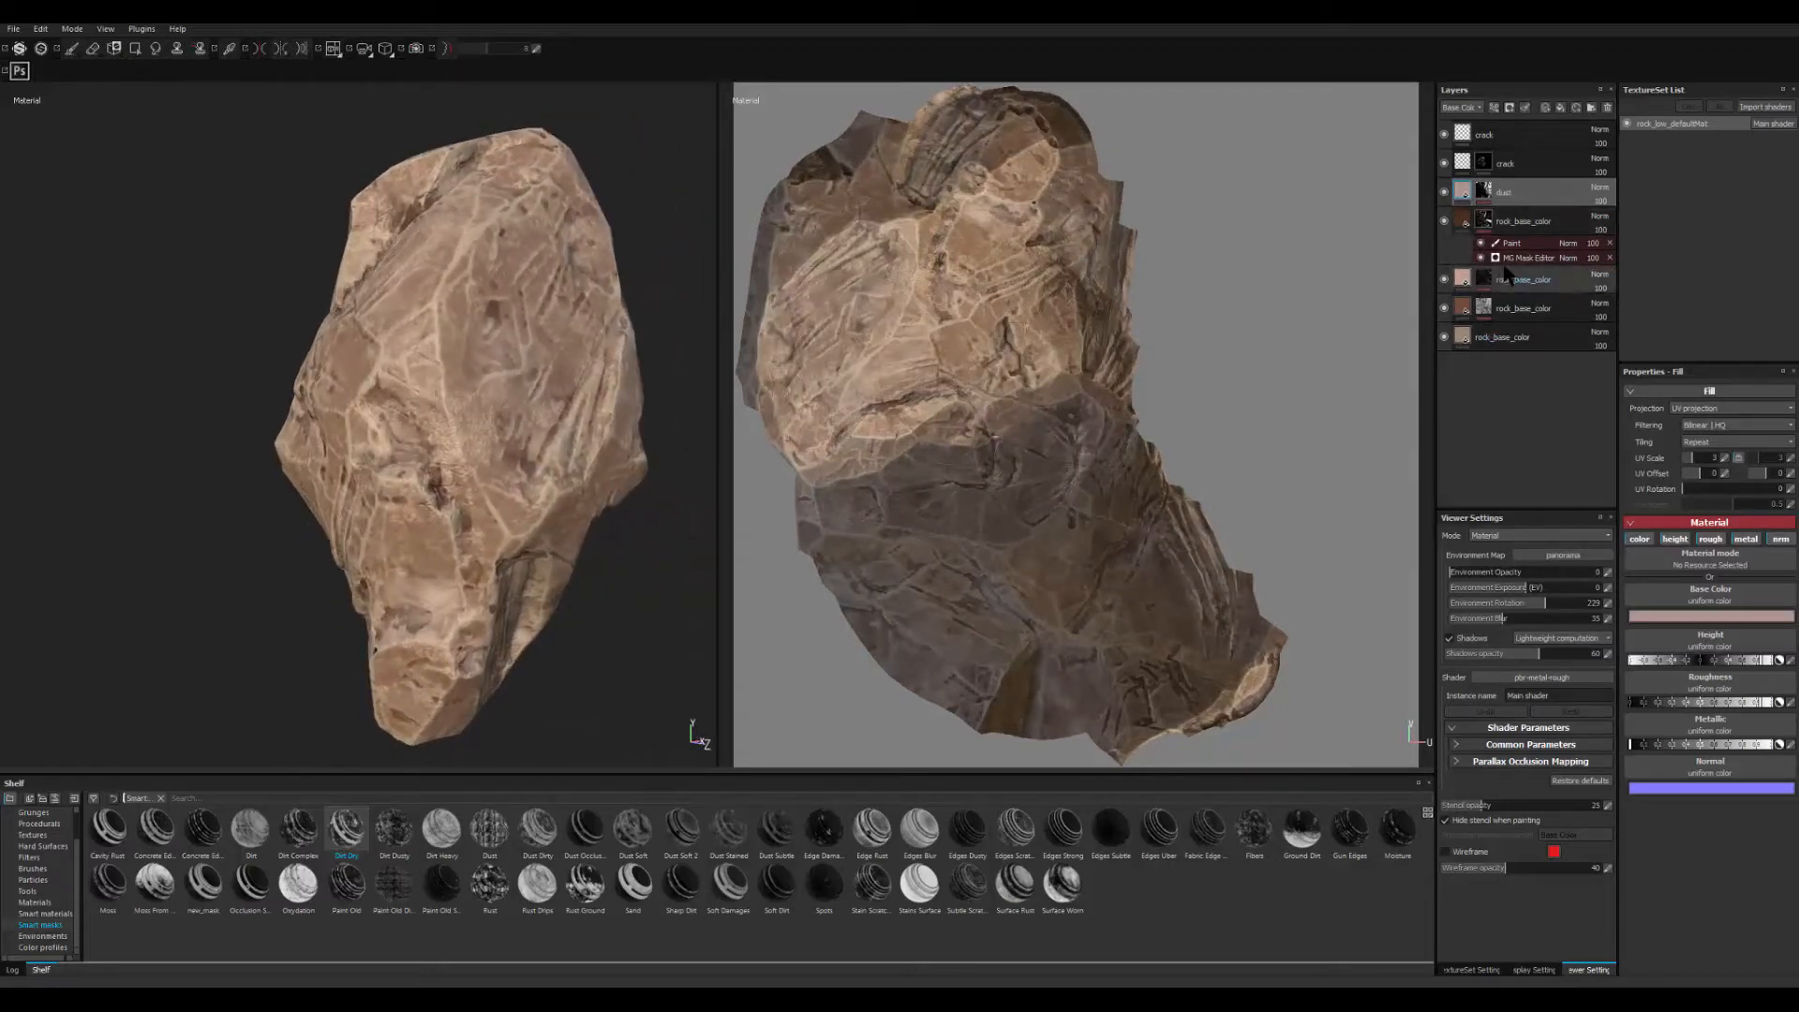
- Adjust the painted stain mask's global contrast, plus the global balance and contrast (about 0.59) of the inverted mask on the lower brown fill
left_click(1537, 257)
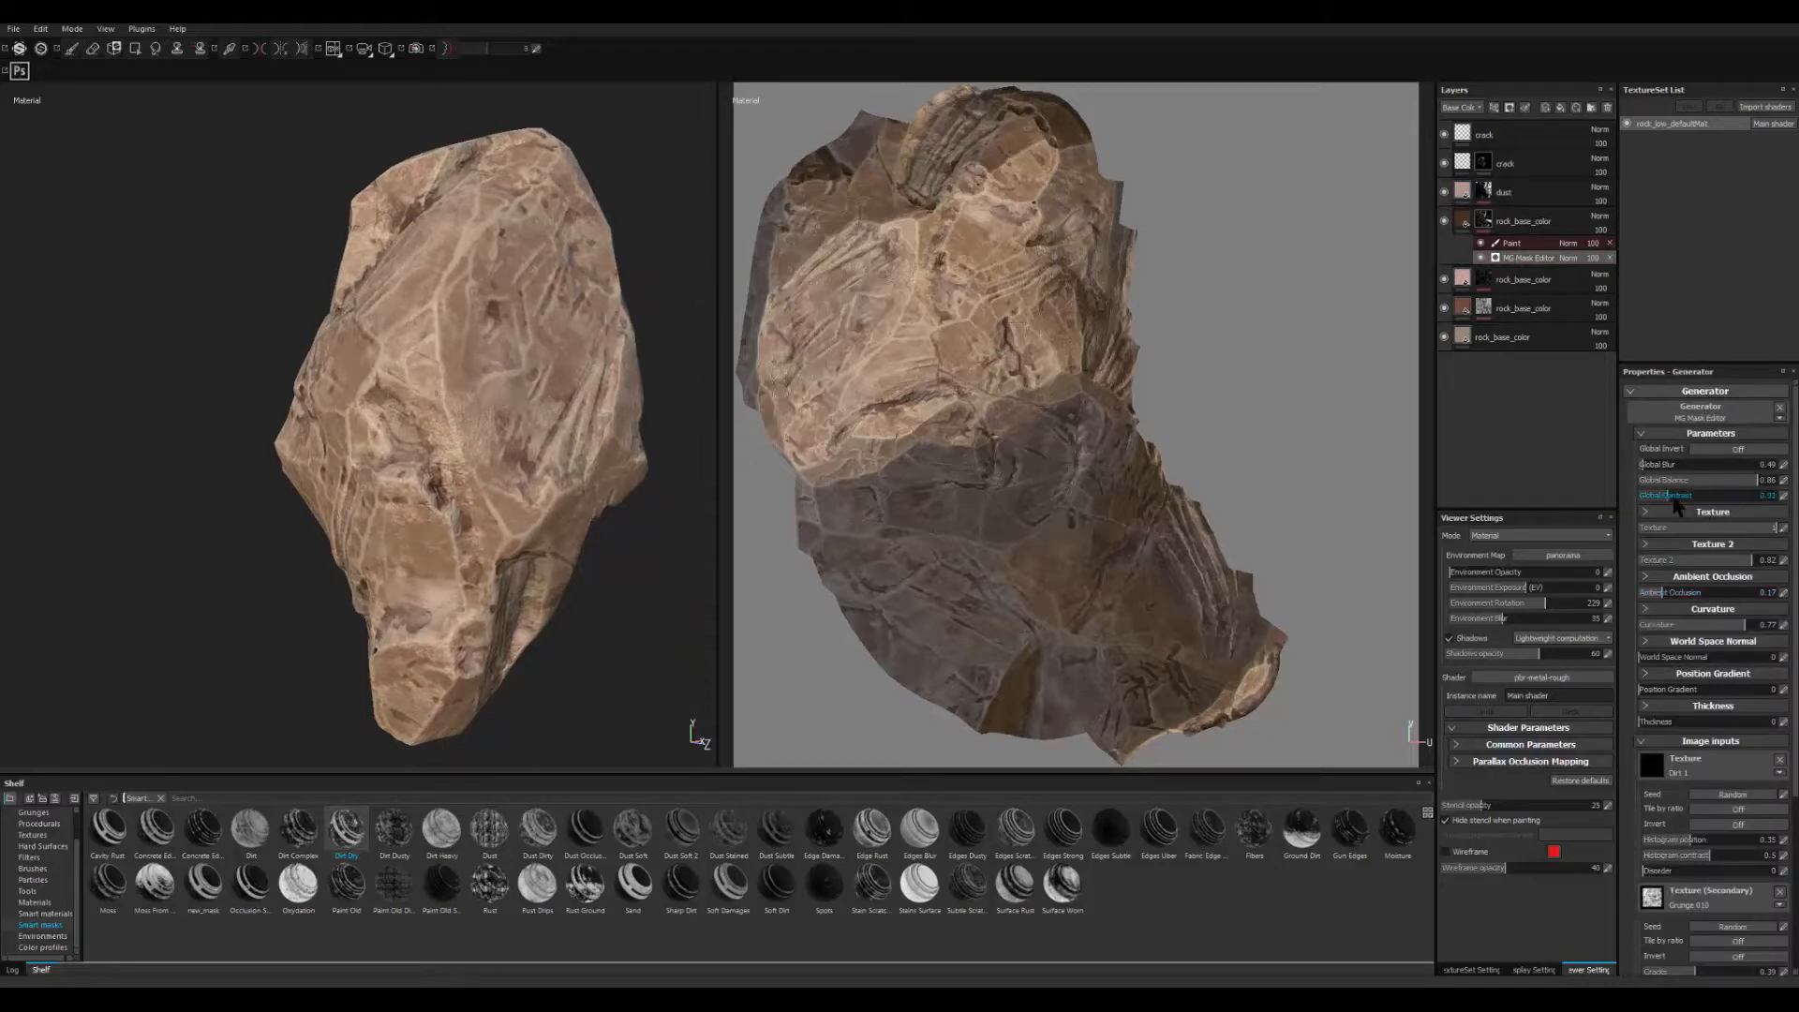
left_click(1707, 497)
left_click(1488, 317)
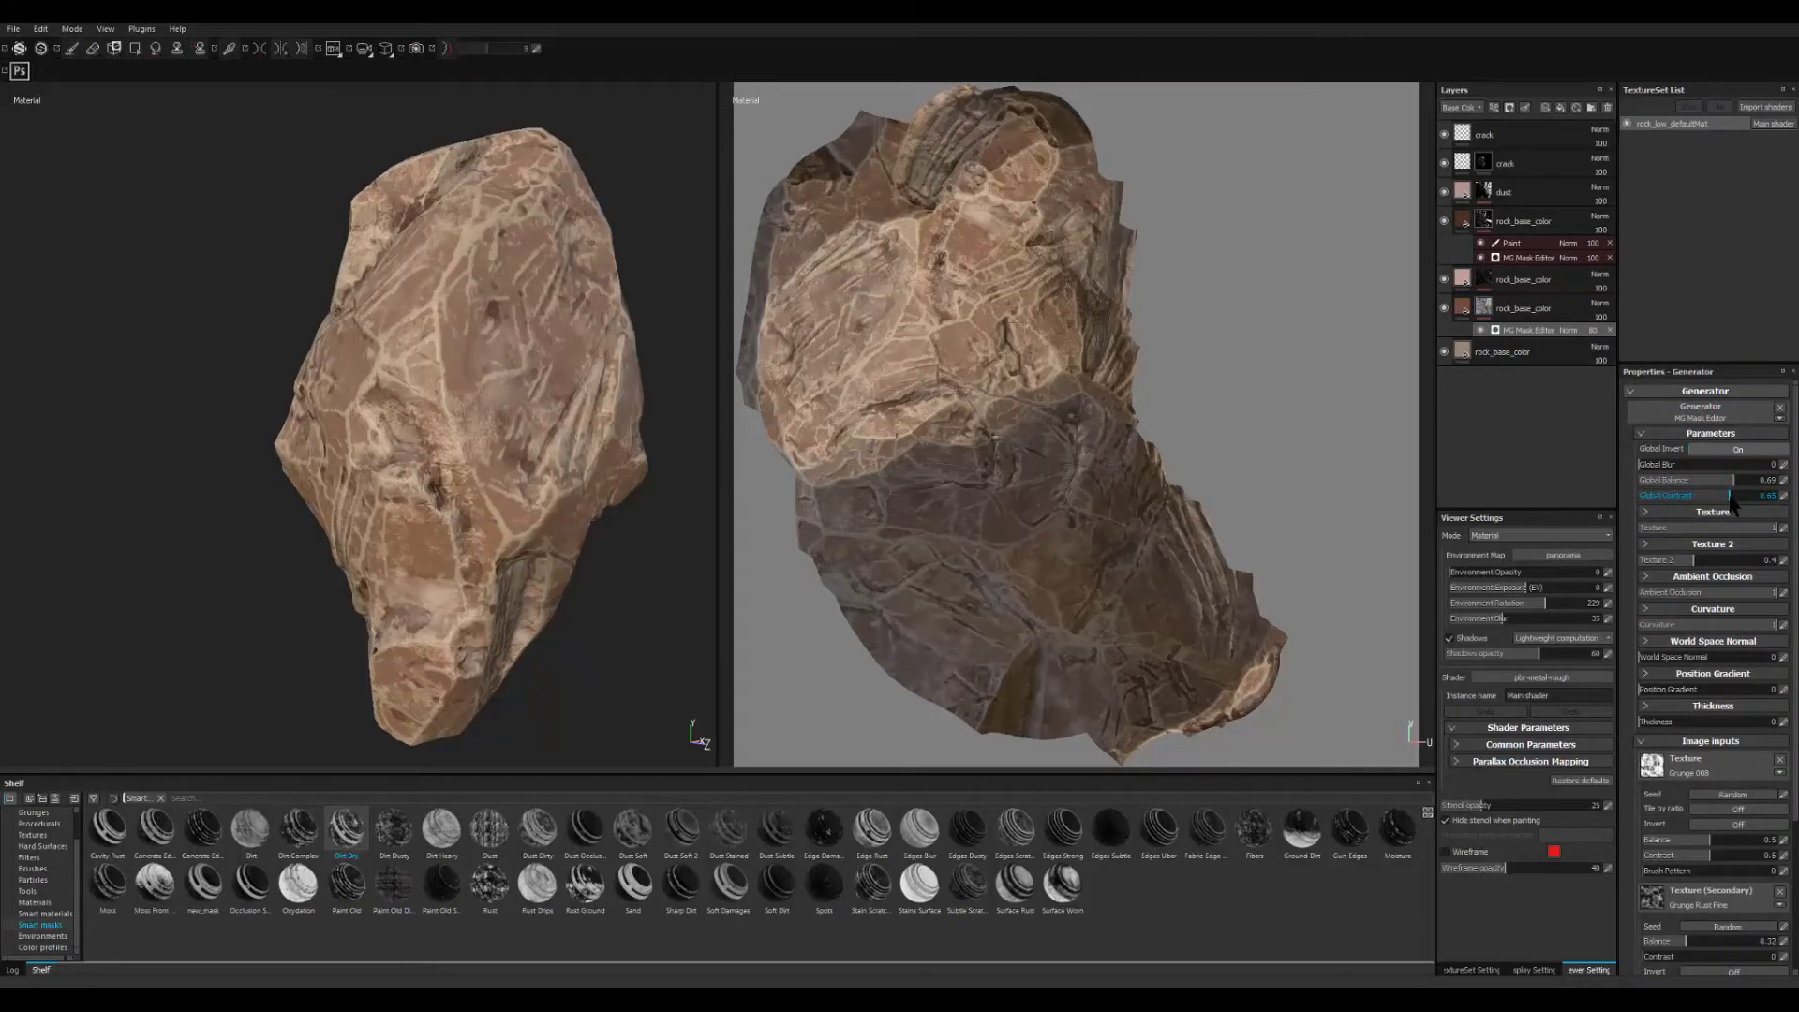
left_click_drag(1733, 479, 1727, 480)
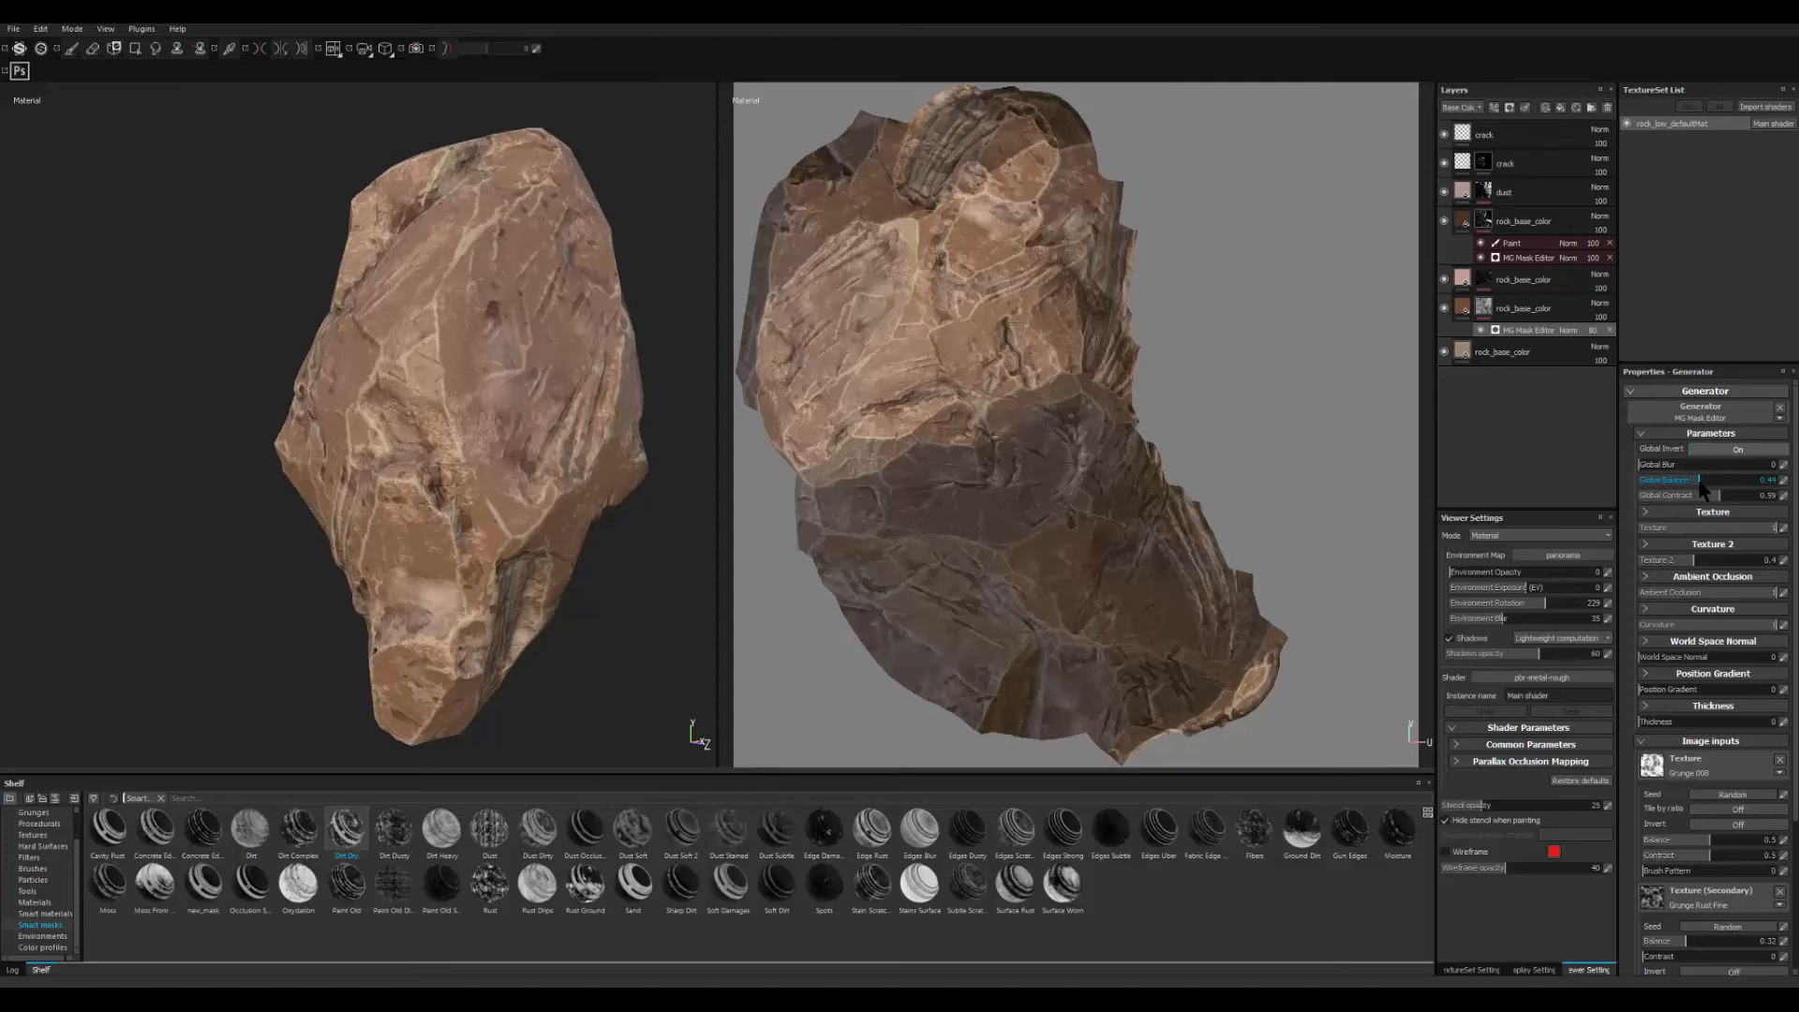
left_click_drag(1700, 481, 1720, 482)
left_click_drag(737, 636, 531, 516, "alt")
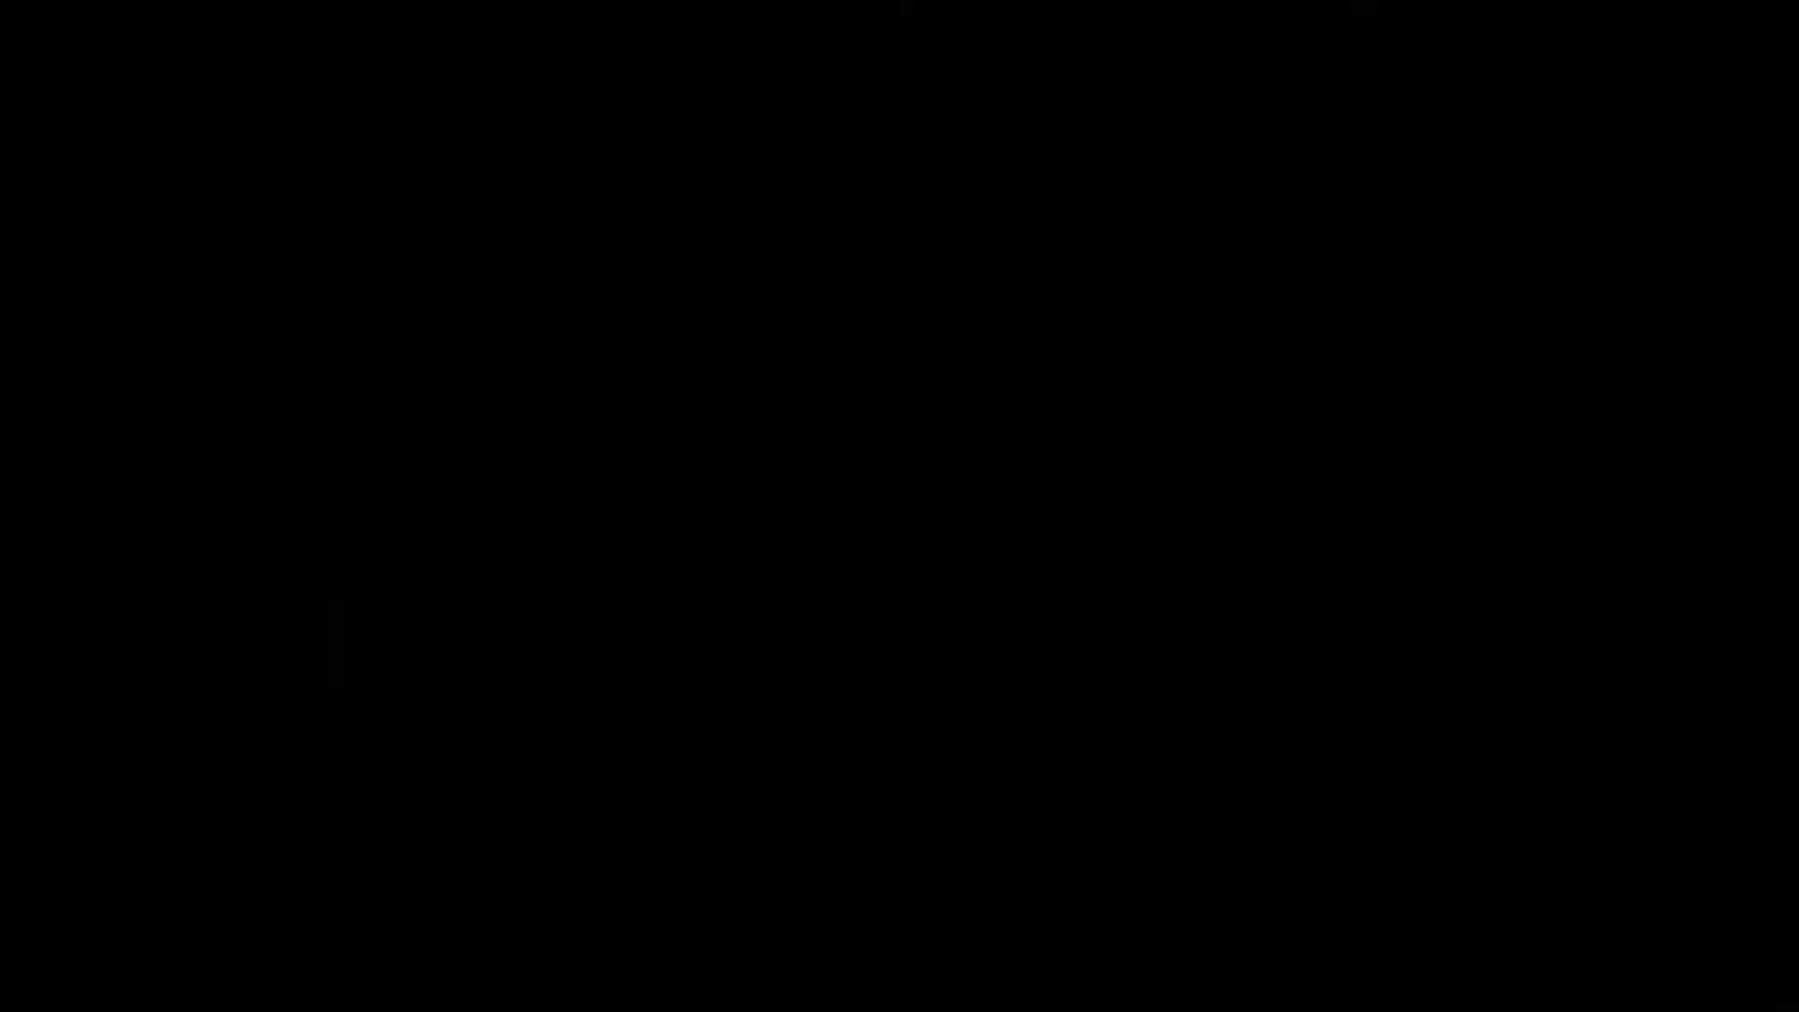